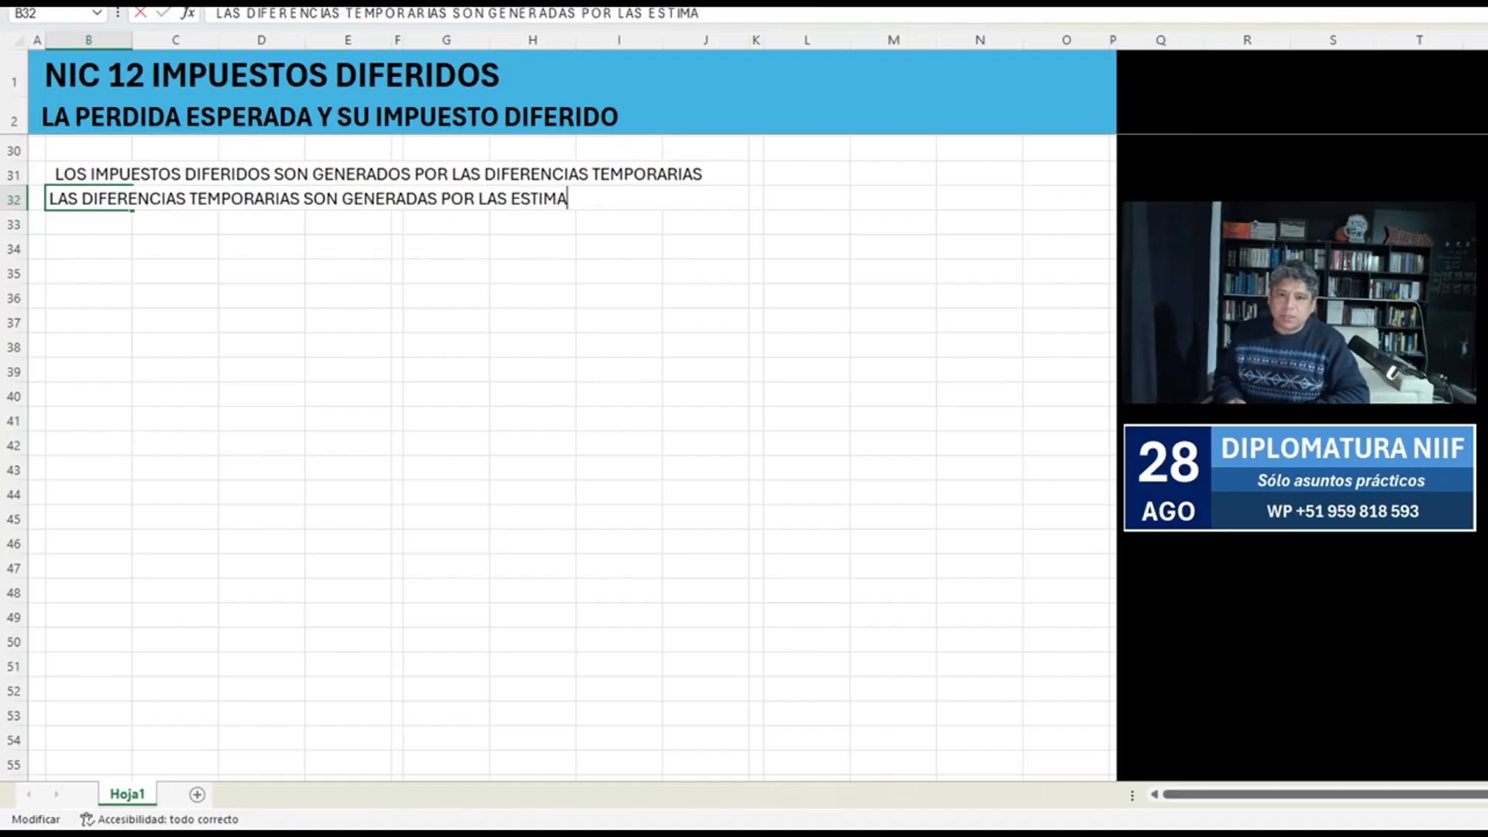
# Complete the B32 sentence so it ends in "ESTIMACIONES CONTABLES" and enter "FACTURAS POR COBRAR A CLIENTES" in B33.
pyautogui.press('Return')
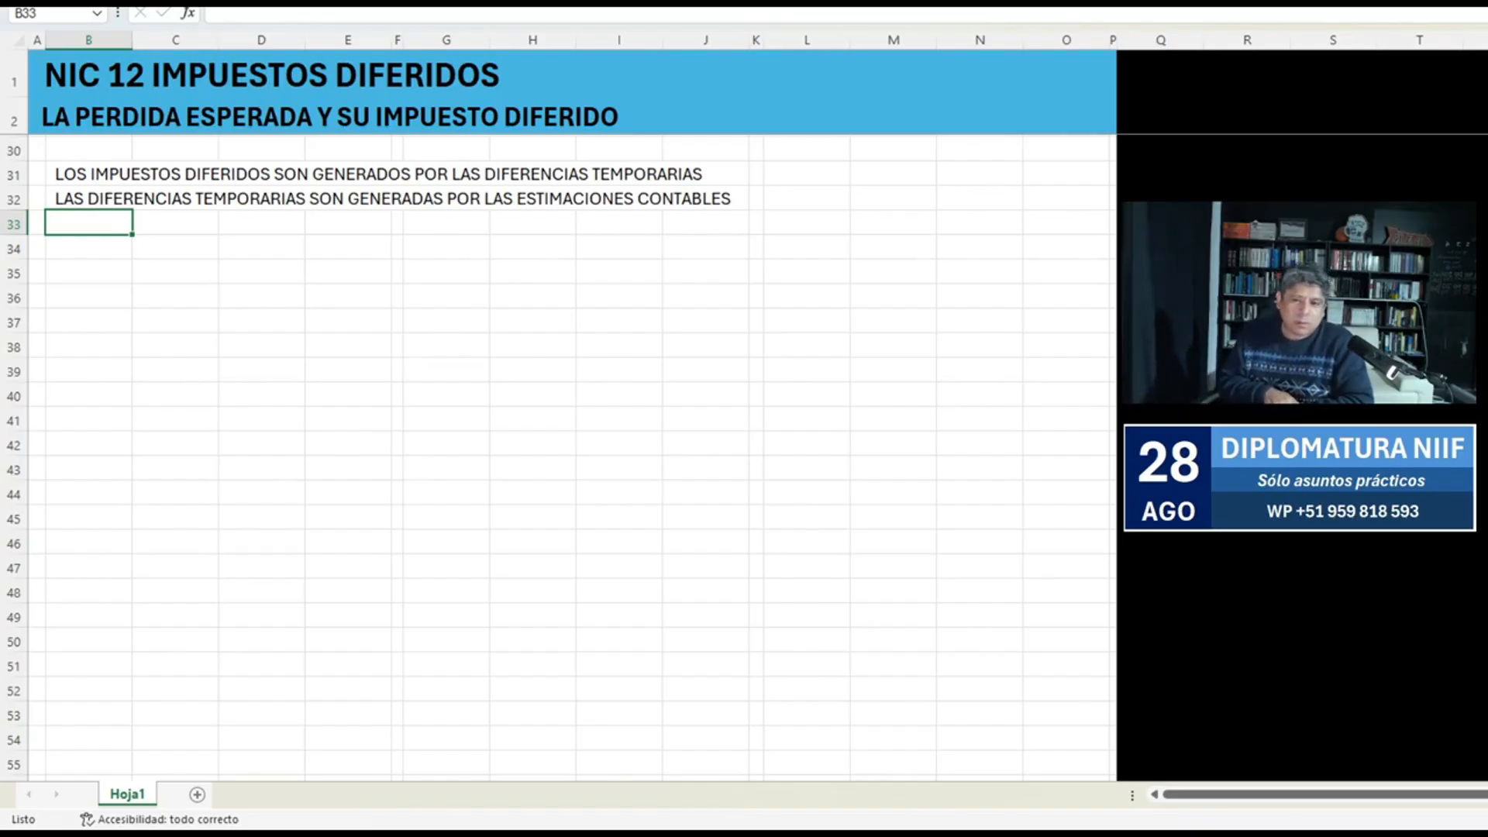
pyautogui.write('FACT')
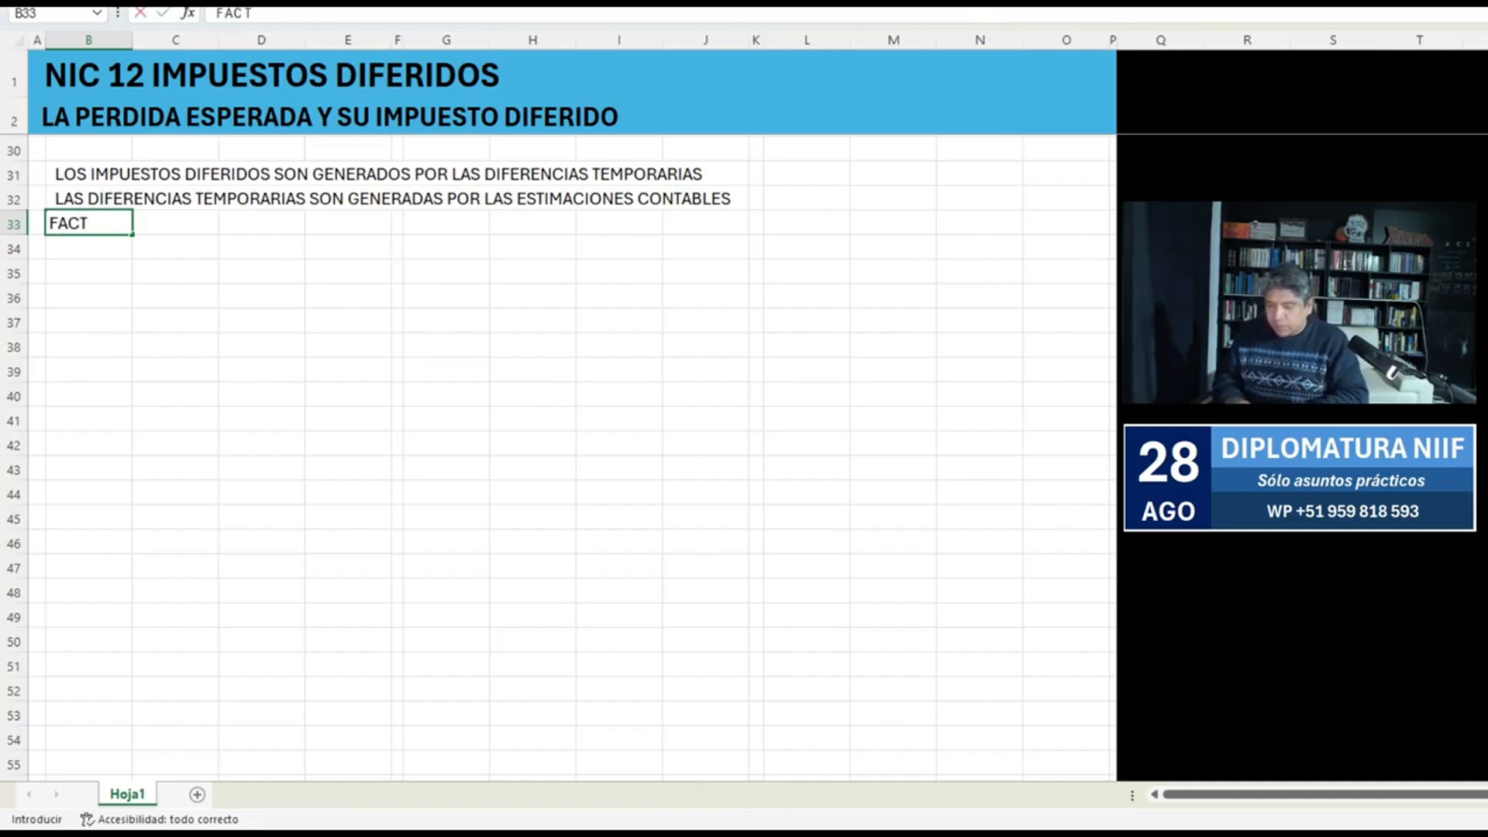
pyautogui.write('URAS P')
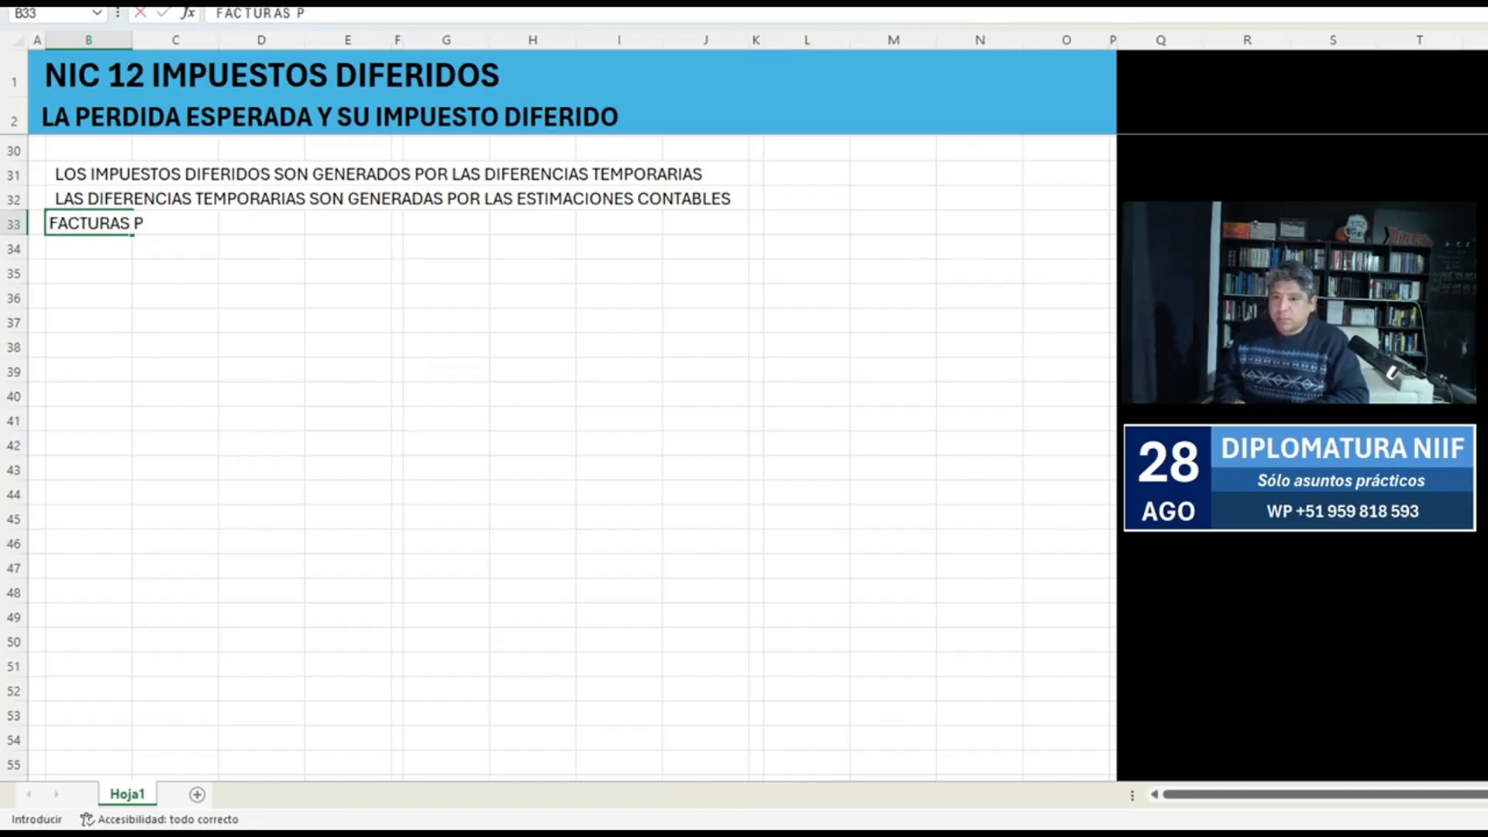
pyautogui.write('OR COBRAR')
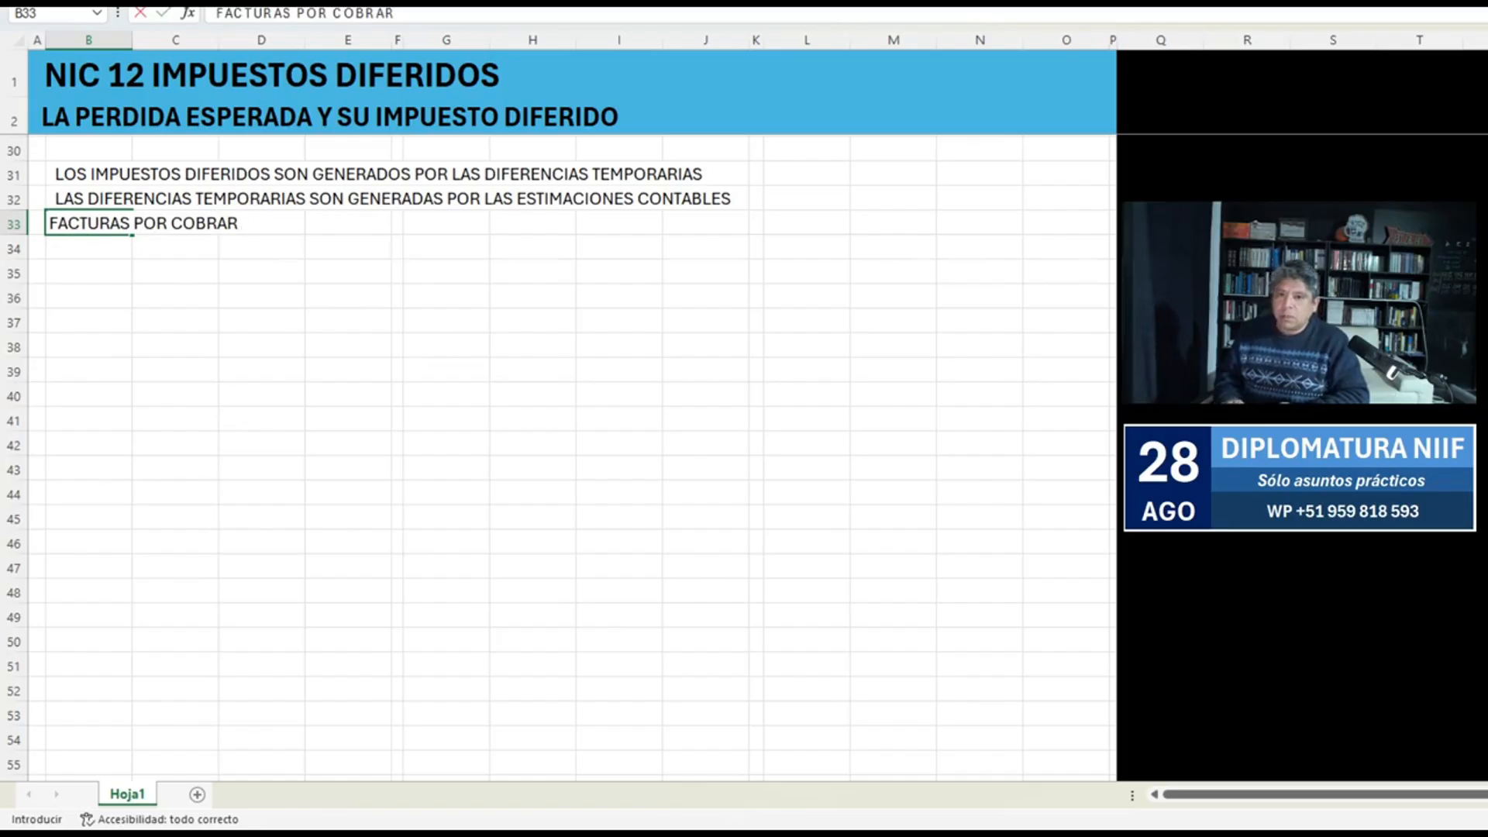
pyautogui.write(' A CLIENTES')
pyautogui.press('Return')
# Shift the "FACTURAS POR COBRAR A CLIENTES" heading down to B34, leaving B33 empty, and make it bold.
pyautogui.hotkey('ctrl', 'j')
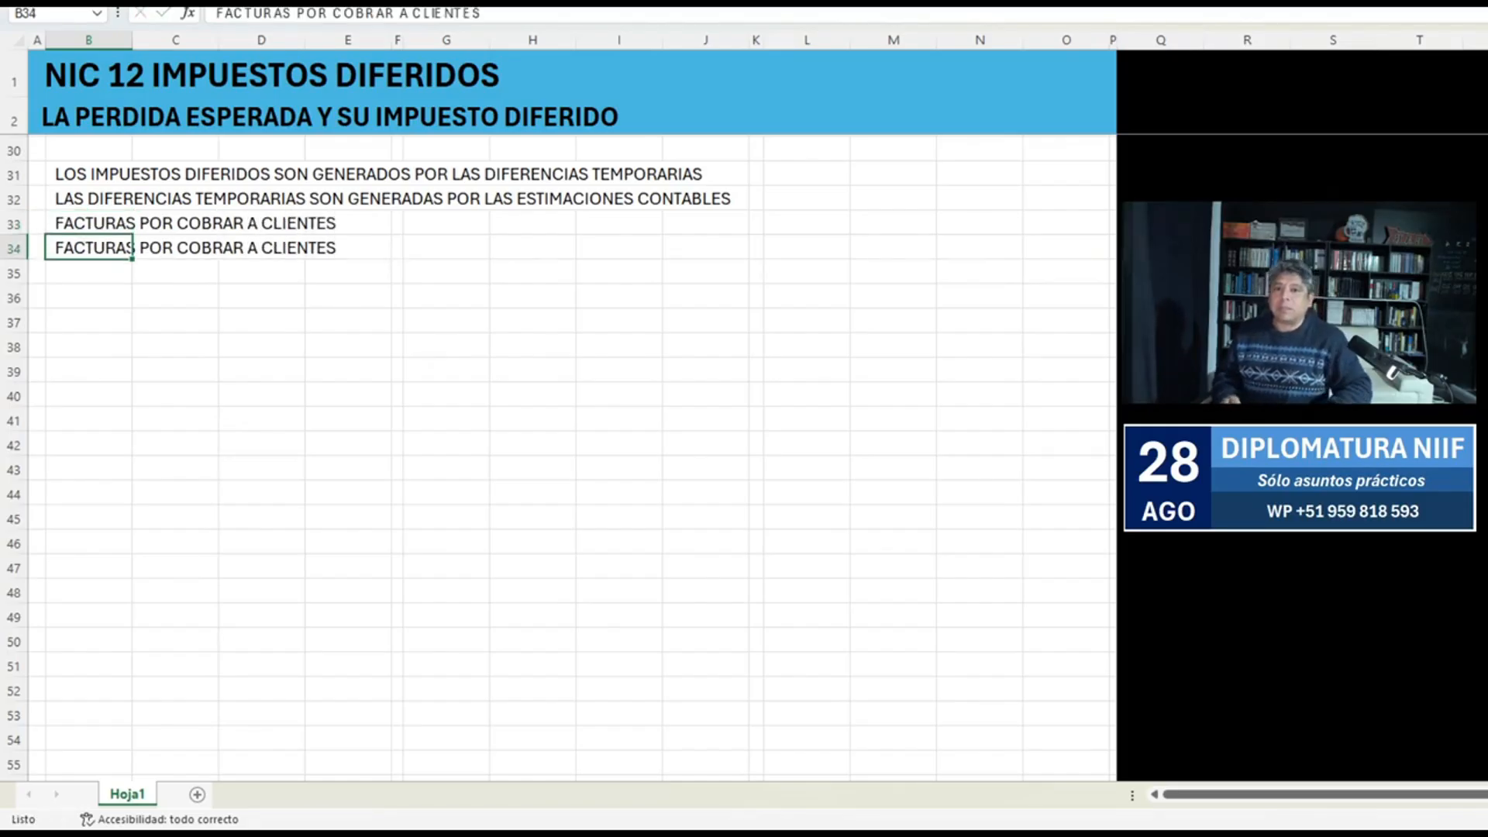
pyautogui.press('Up')
pyautogui.press('Delete')
pyautogui.press('Down')
pyautogui.hotkey('ctrl', 'n')
# Enter "FACTURAS EMITIDAS" in C35 as the first item under the heading.
pyautogui.press('Down')
pyautogui.press('Right')
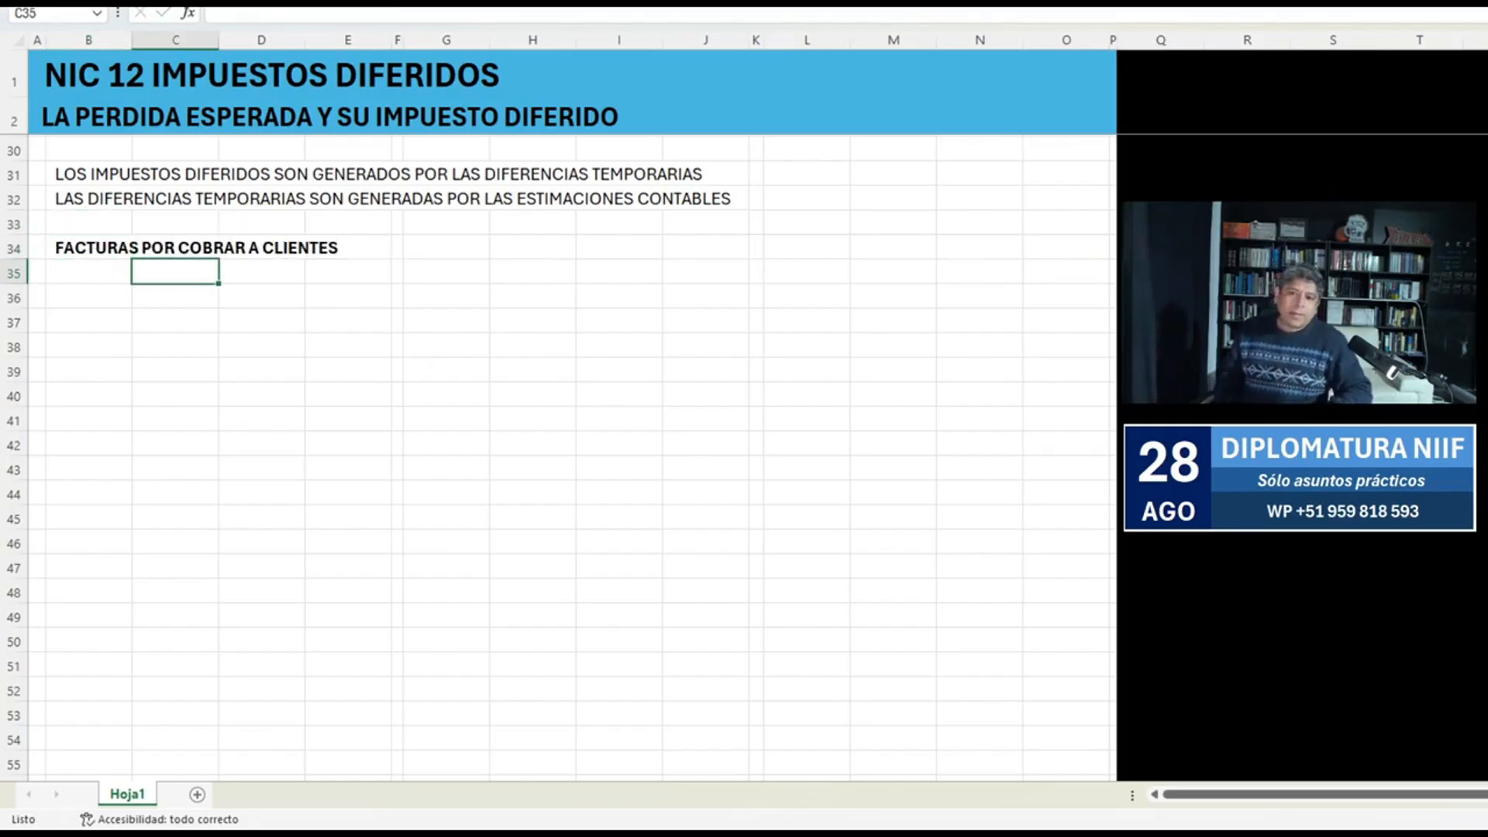
pyautogui.write('FACTURAS EMITIDAS')
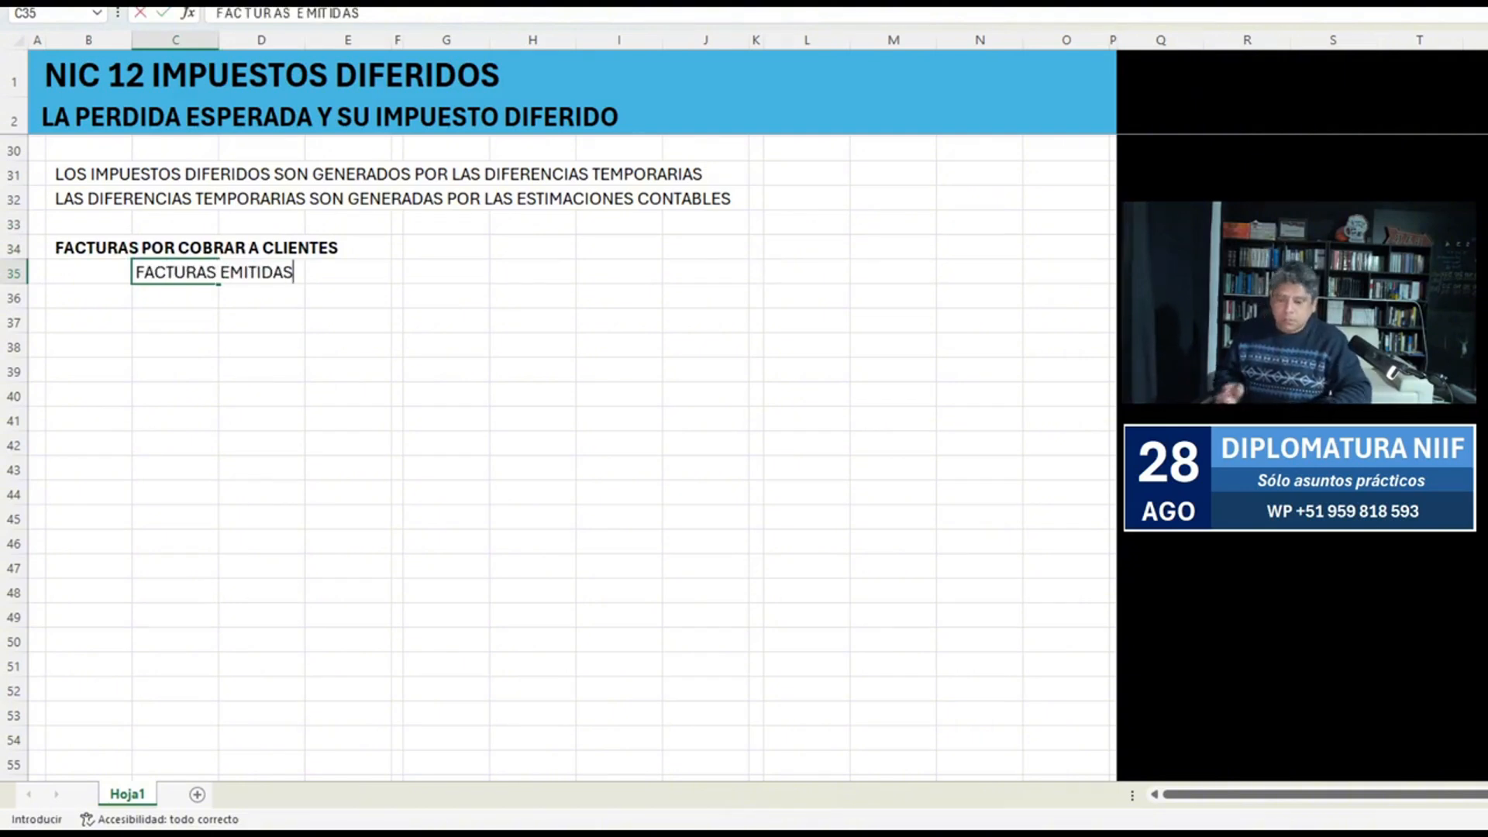
pyautogui.press('Return')
# Duplicate the first item into C36 and change its text to "LETRAS EMITIDAS".
pyautogui.hotkey('ctrl', 'j')
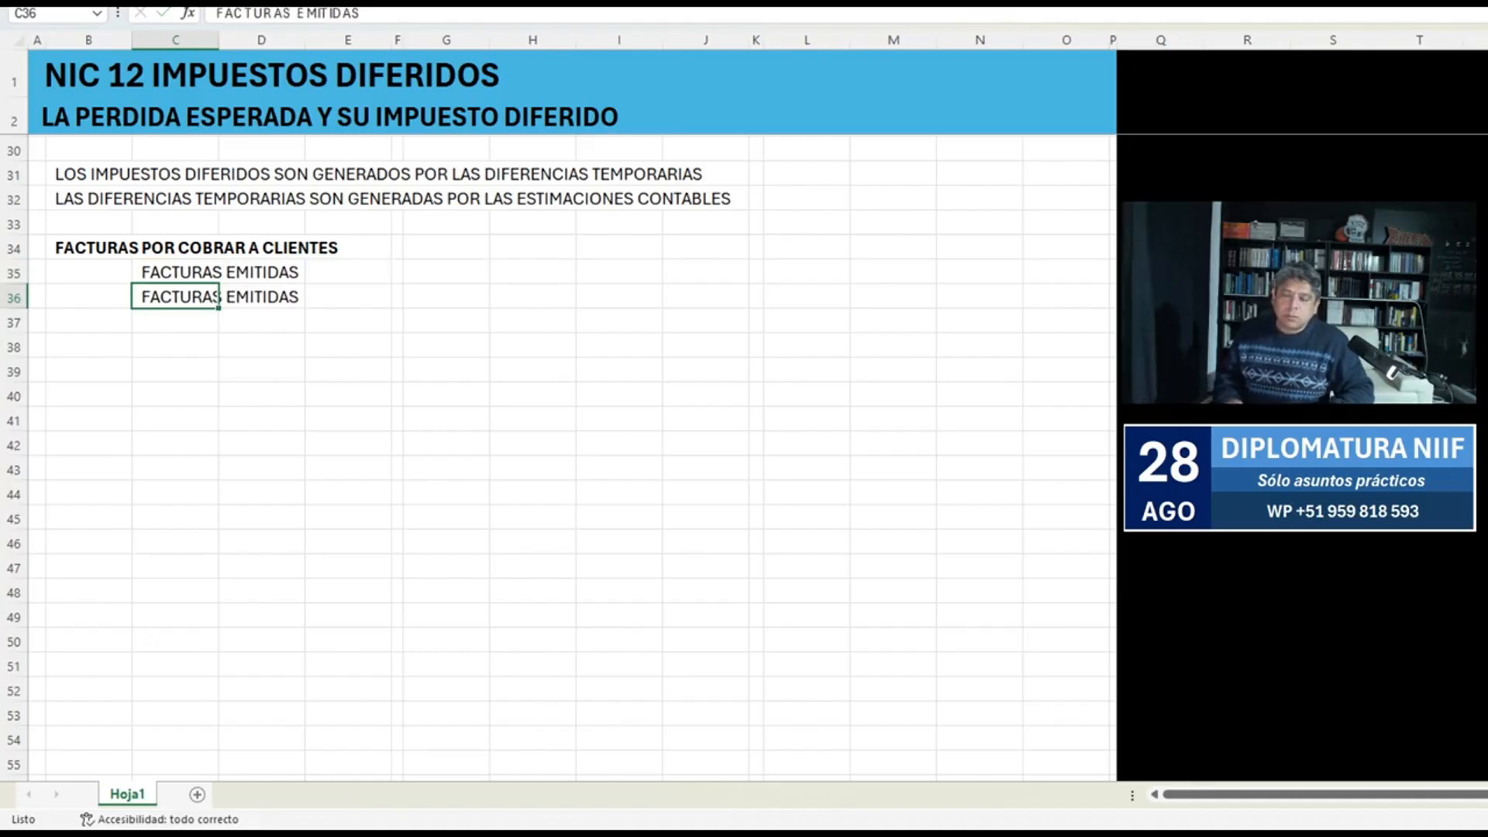
pyautogui.press('F2')
pyautogui.press('Home')
pyautogui.hotkey('ctrl', 'shift', 'Right')
pyautogui.write('LETRAS')
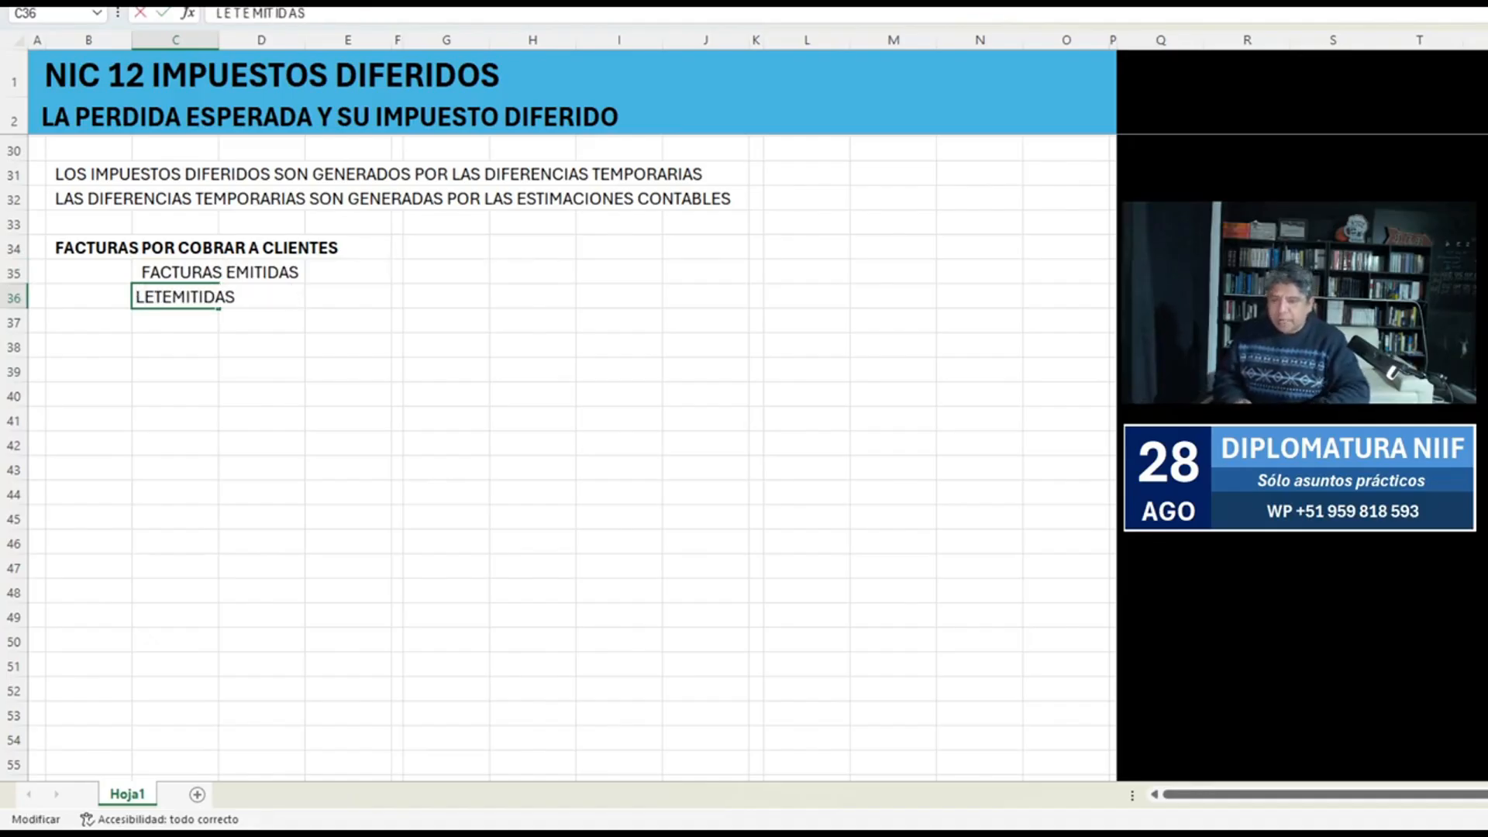
pyautogui.press('Return')
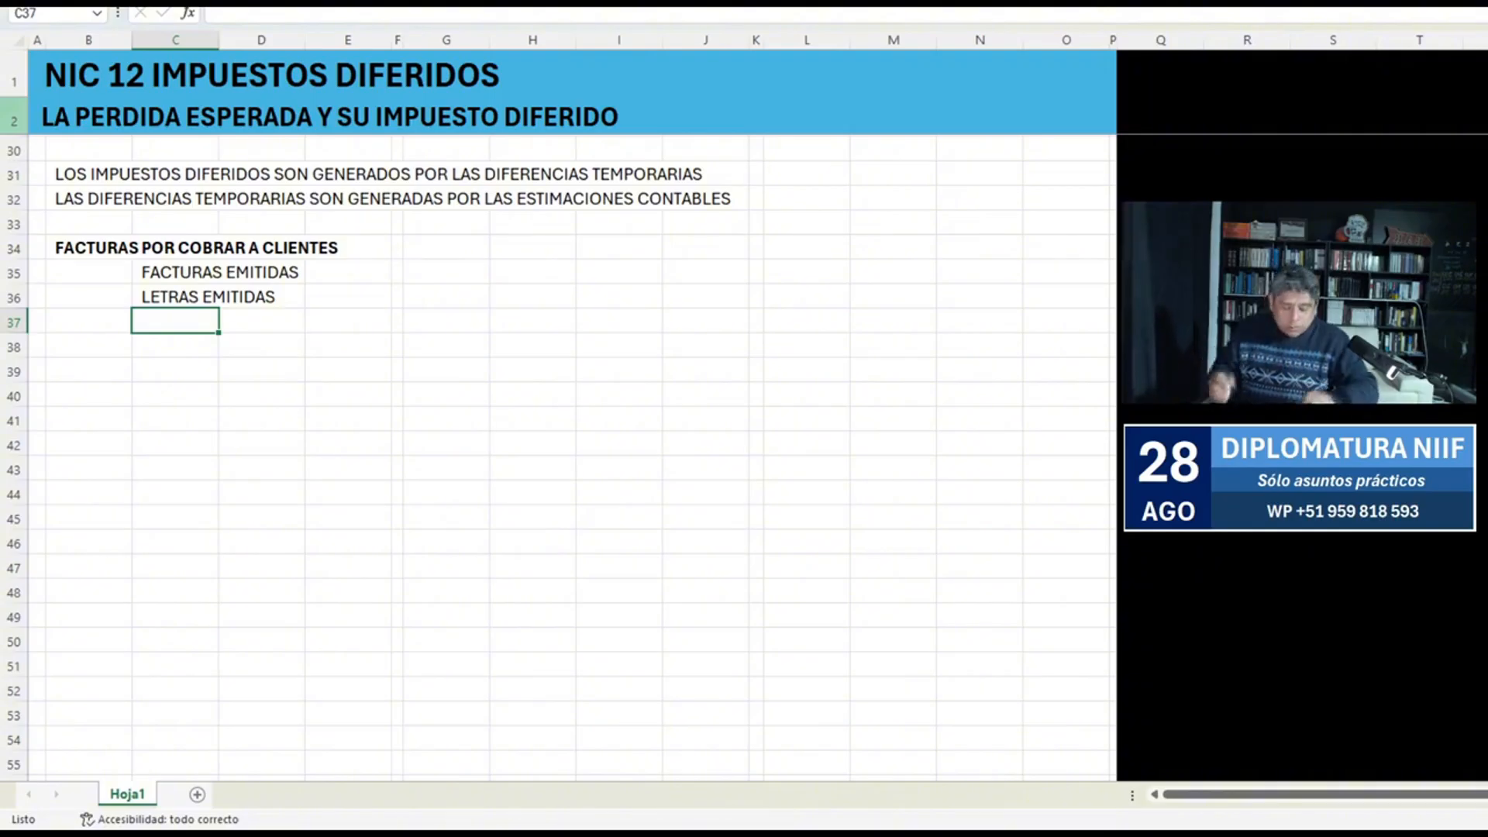
# Reword the bold heading in B34 to "CUENTAS POR COBRAR COMERCIALES A CLIENTES".
pyautogui.press('Up')
pyautogui.press('Up')
pyautogui.press('Up')
pyautogui.press('Left')
pyautogui.press('F2')
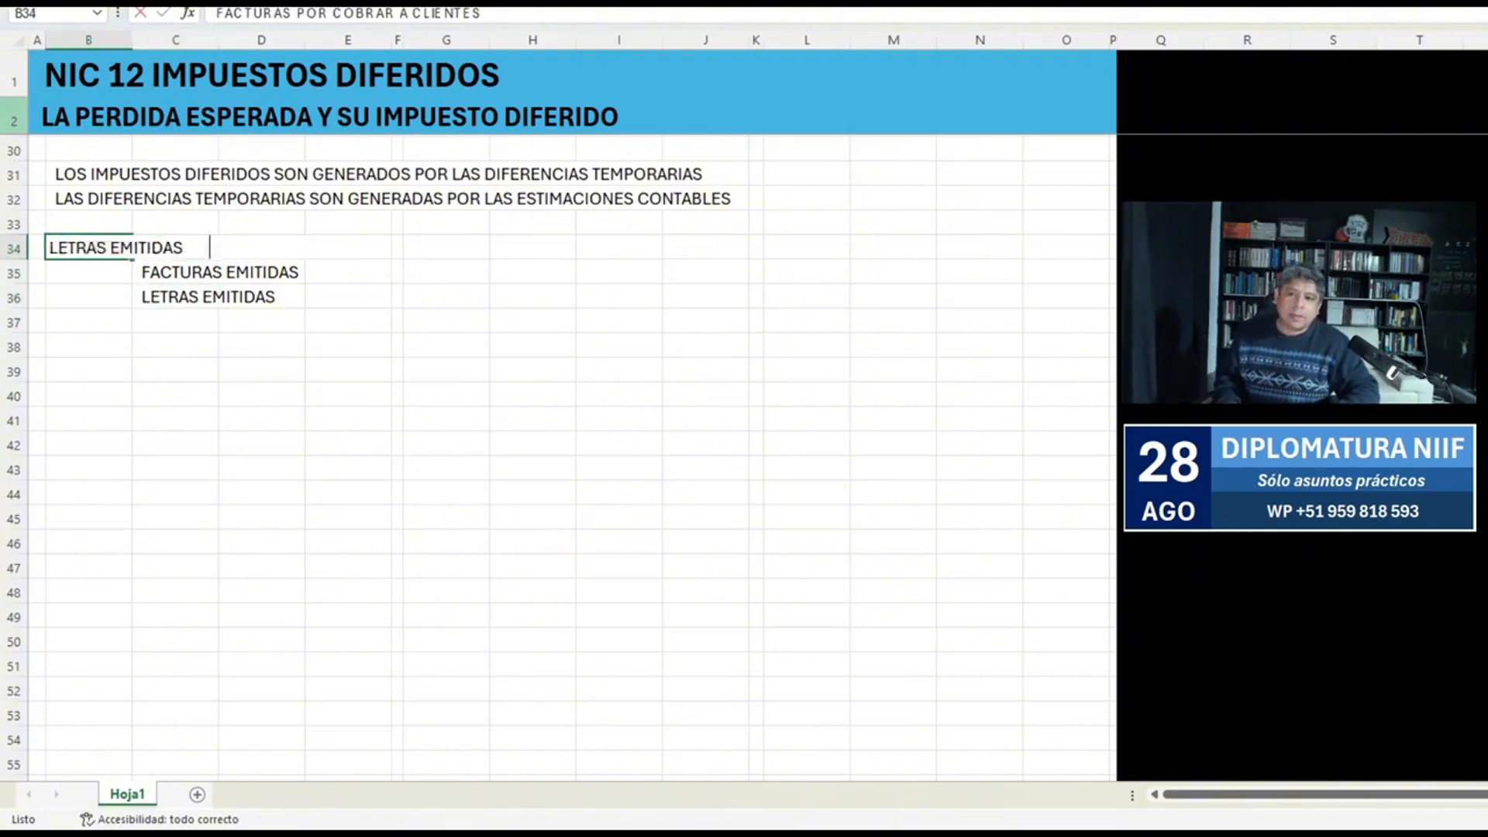
pyautogui.press('Home')
pyautogui.hotkey('ctrl', 'shift', 'Right')
pyautogui.write('CUENTAS')
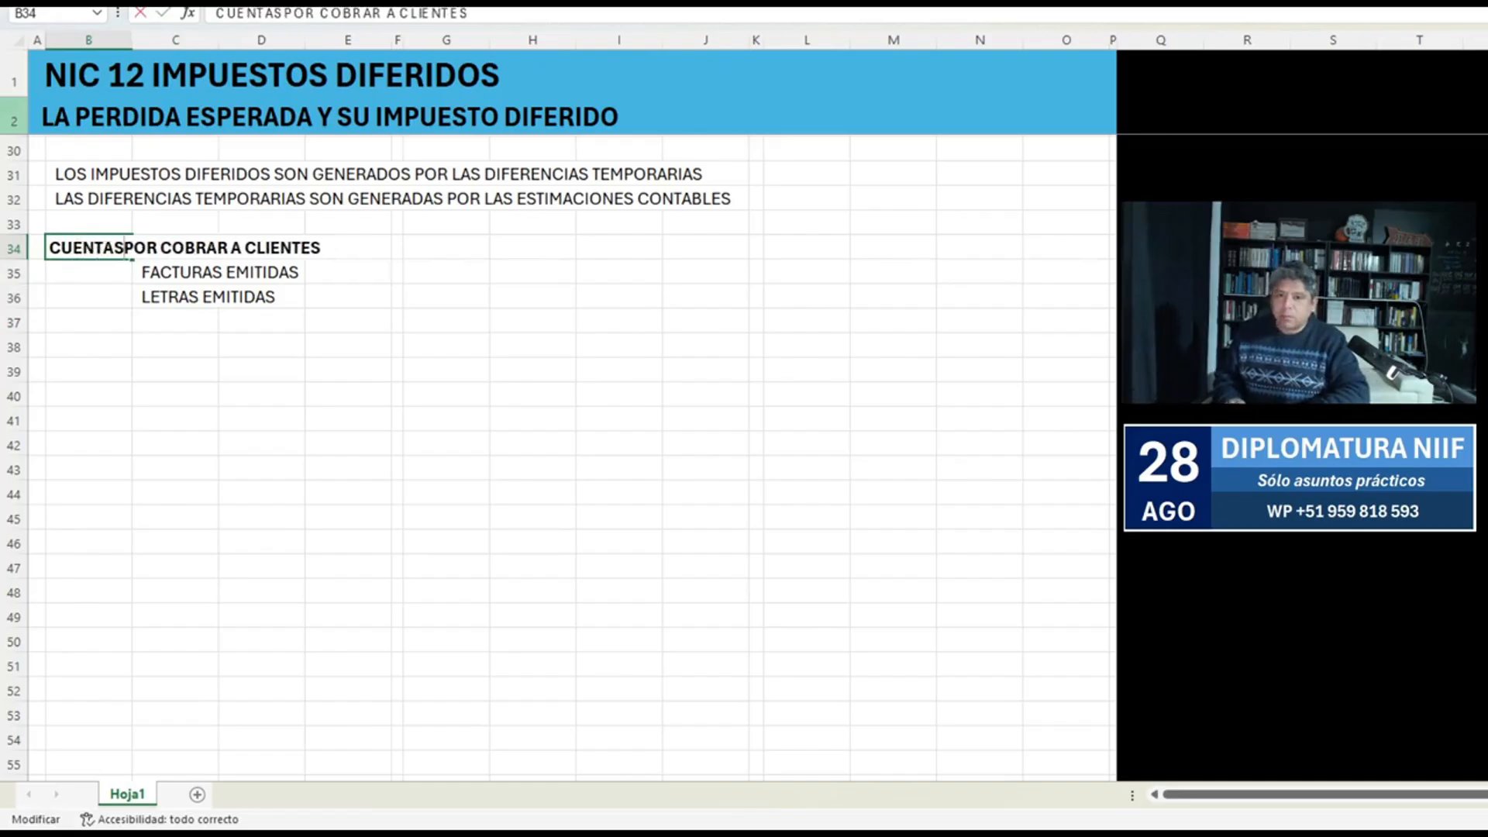
pyautogui.hotkey('ctrl', 'Right')
pyautogui.hotkey('ctrl', 'Right')
pyautogui.write('COME')
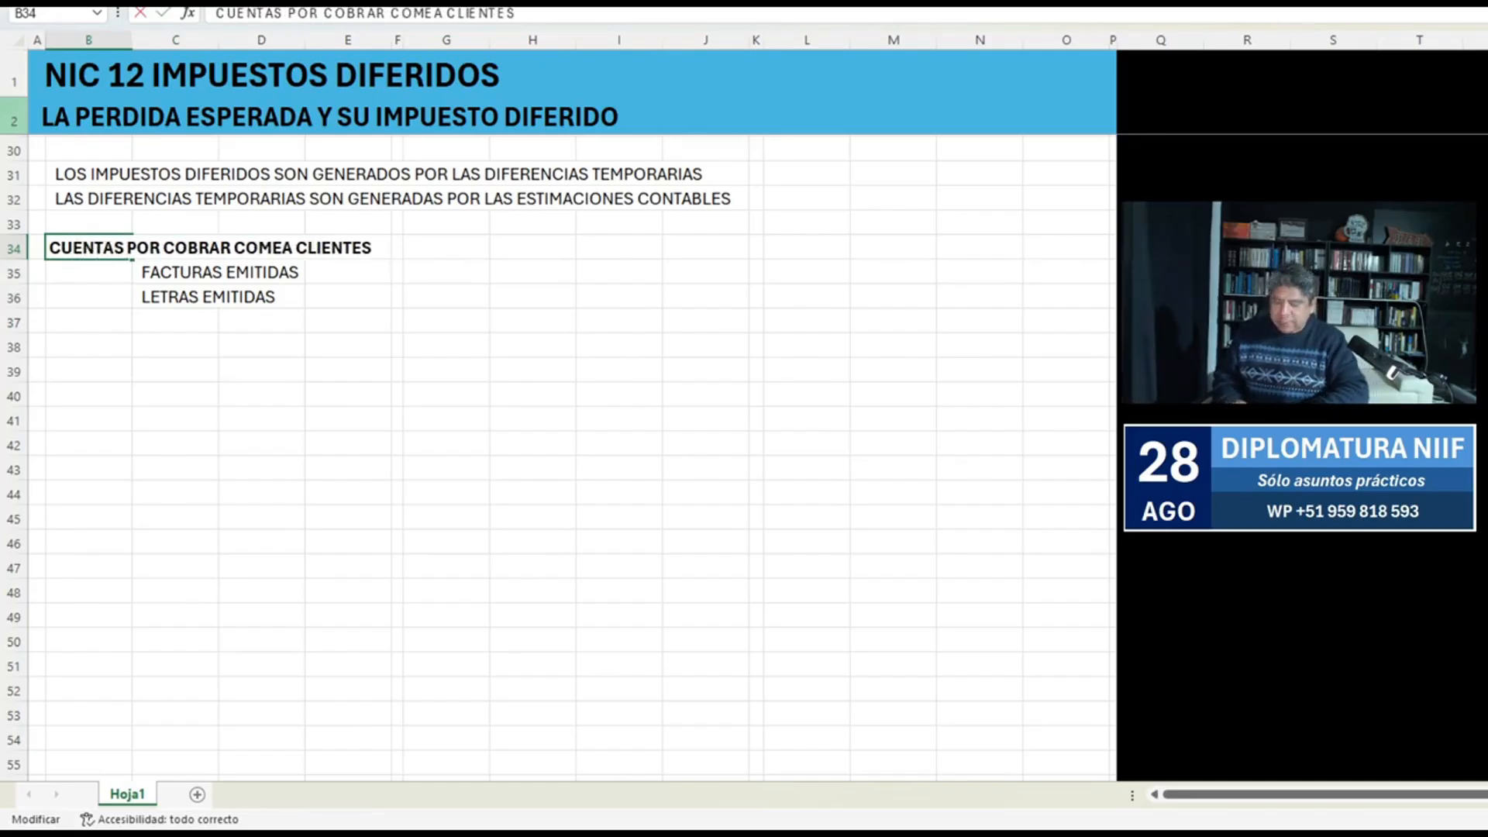
pyautogui.write('RCIALES')
pyautogui.press('Return')
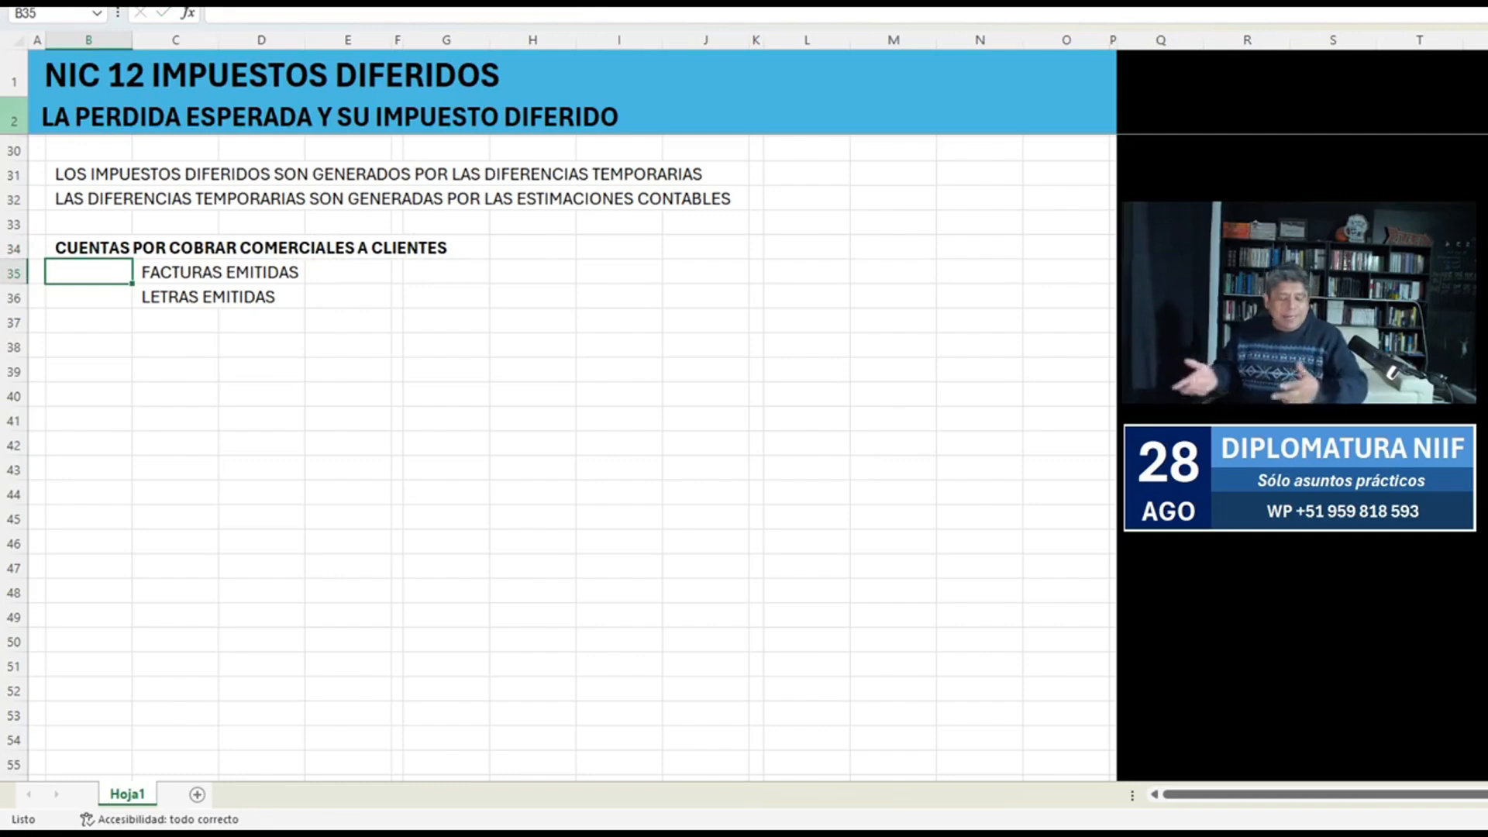
# Add "FACTURAS ESTIMADAS (POR EMITIR)" in C37 as the third item of the list.
pyautogui.press('Down')
pyautogui.press('Right')
pyautogui.press('Up')
pyautogui.hotkey('ctrl', 'c')
pyautogui.press('Down')
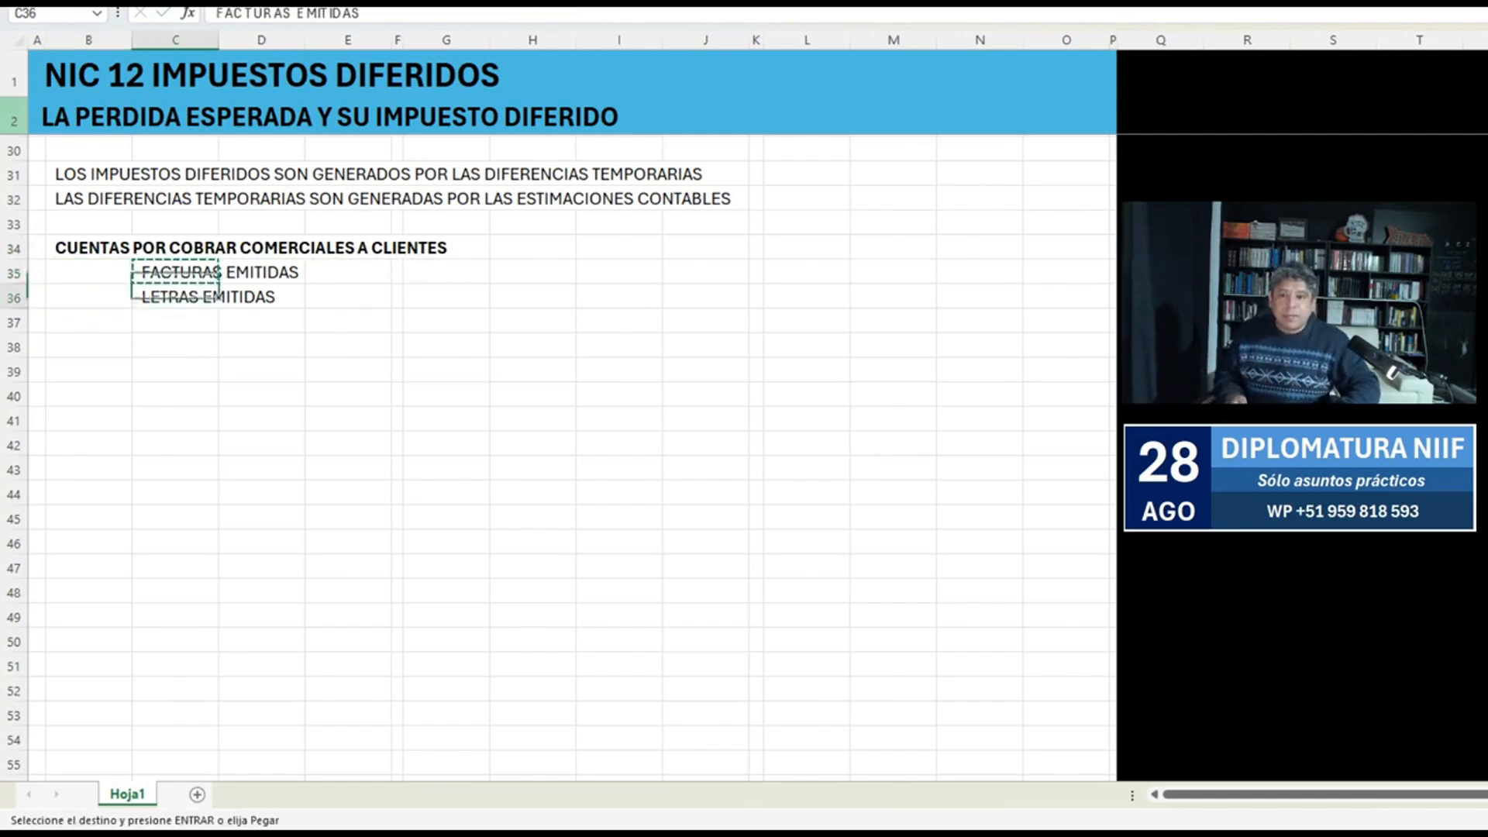
pyautogui.press('Down')
pyautogui.write('FACTURAS ')
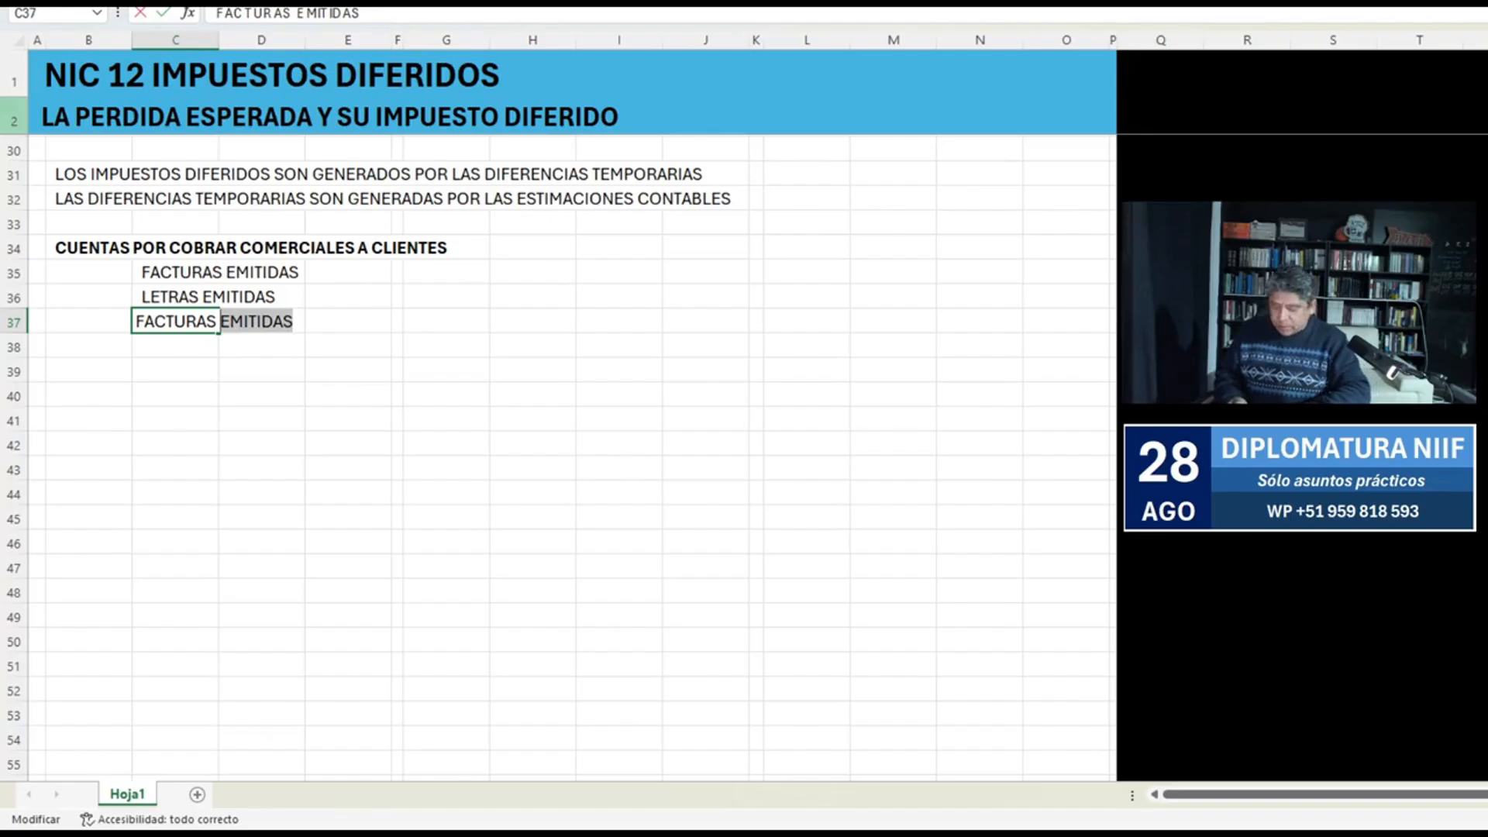
pyautogui.write('ESTIMADAS')
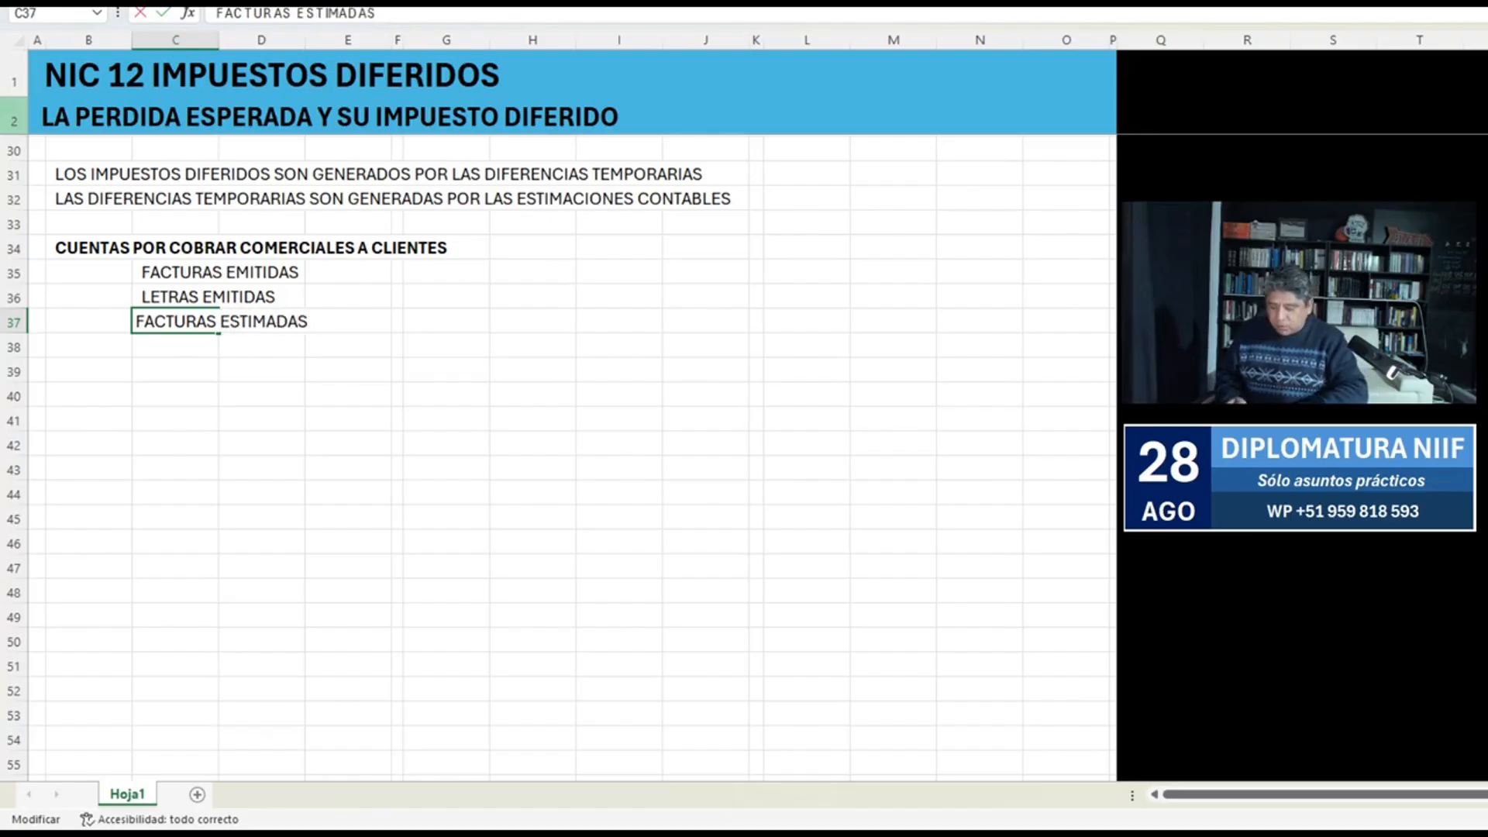
pyautogui.write(' (POR EMITIR)')
pyautogui.press('Return')
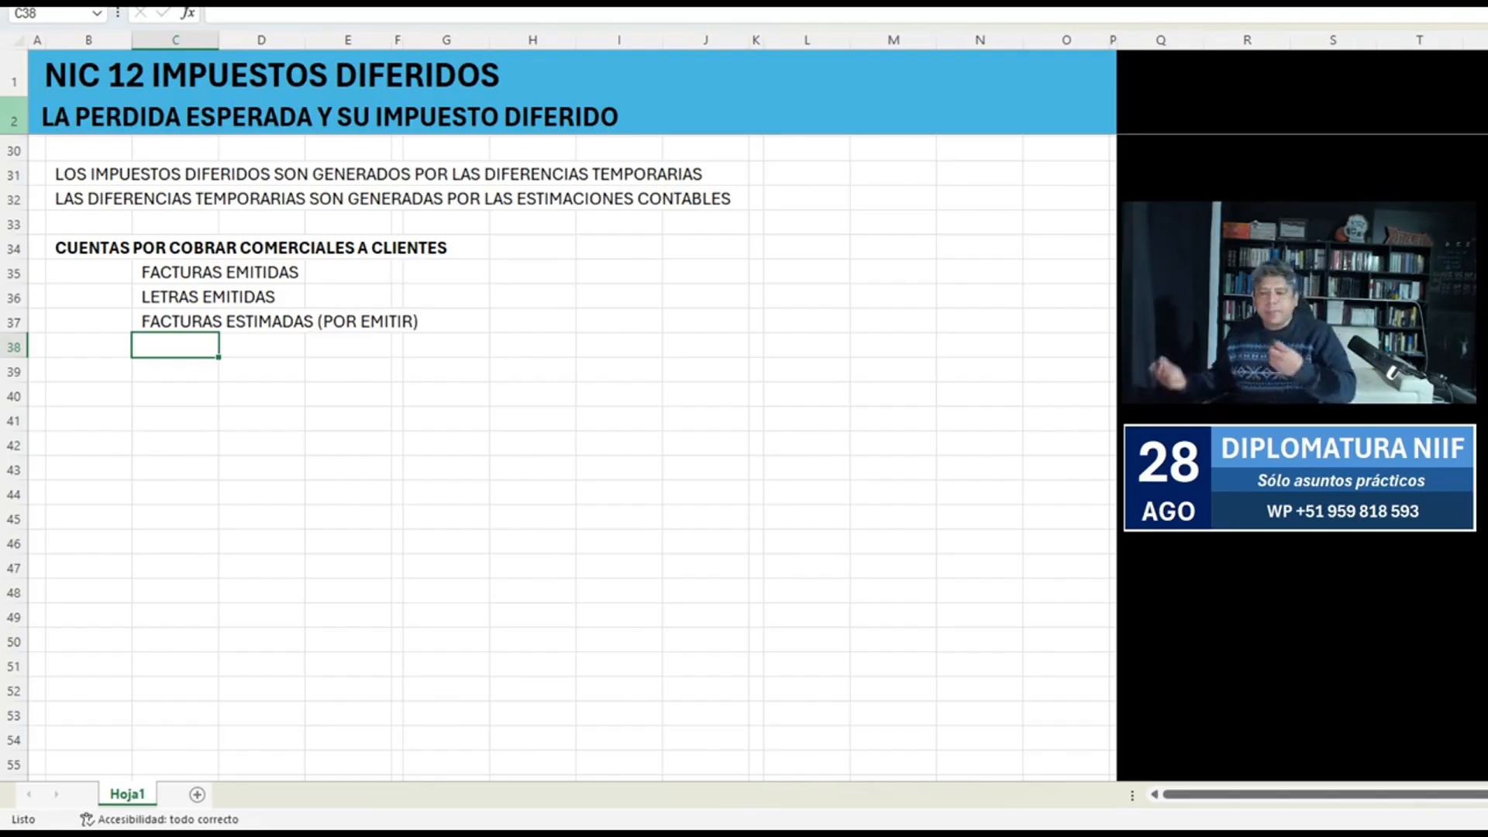
pyautogui.write('DETERIO')
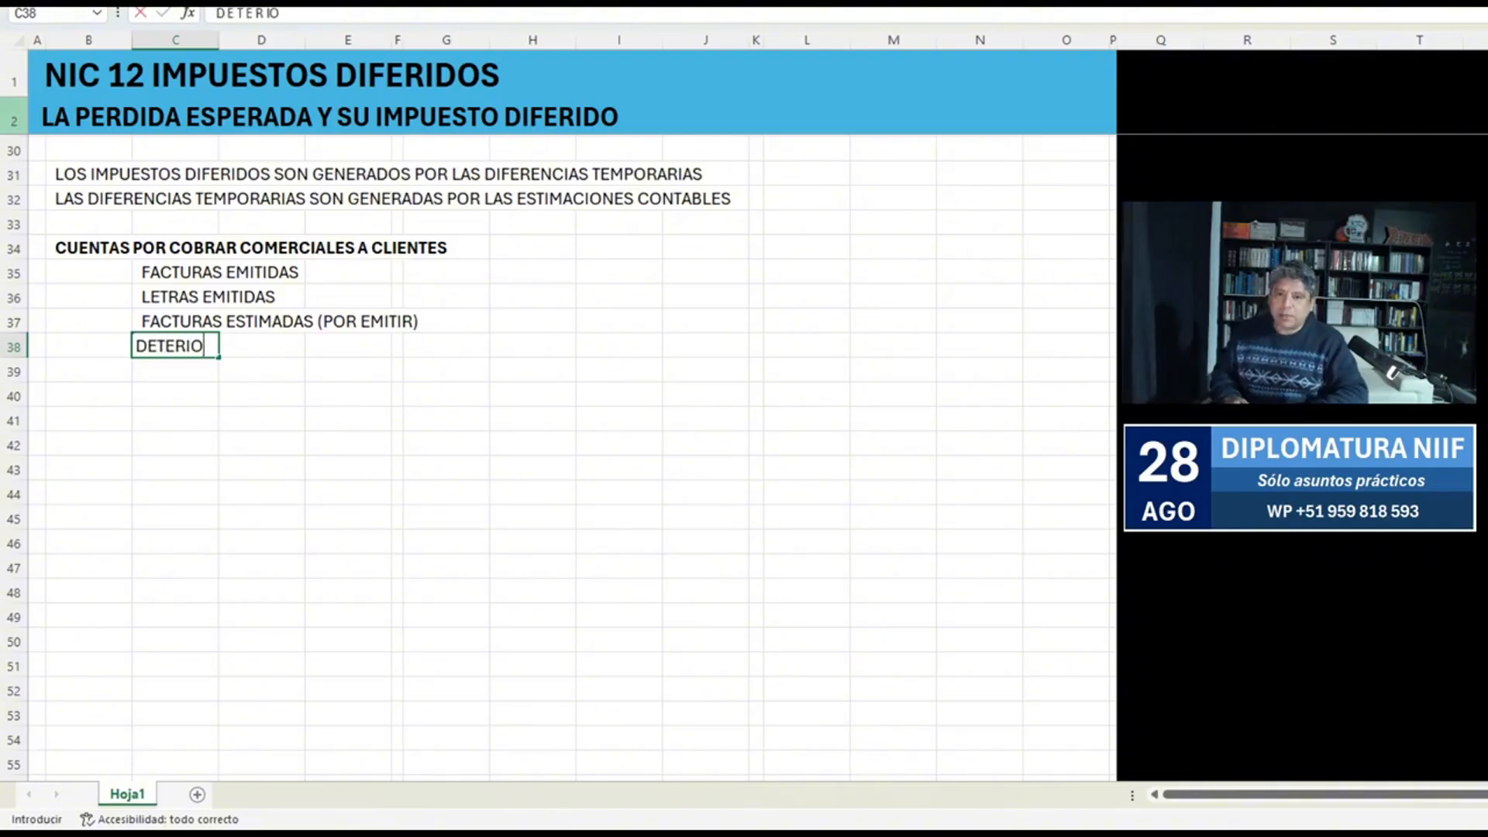
pyautogui.write('ROS')
pyautogui.press('Escape')
# Enter "PERDIDA ESPERADA (COBRANZA DUDOSA)" in C38 as the fourth item of the list.
pyautogui.write('P')
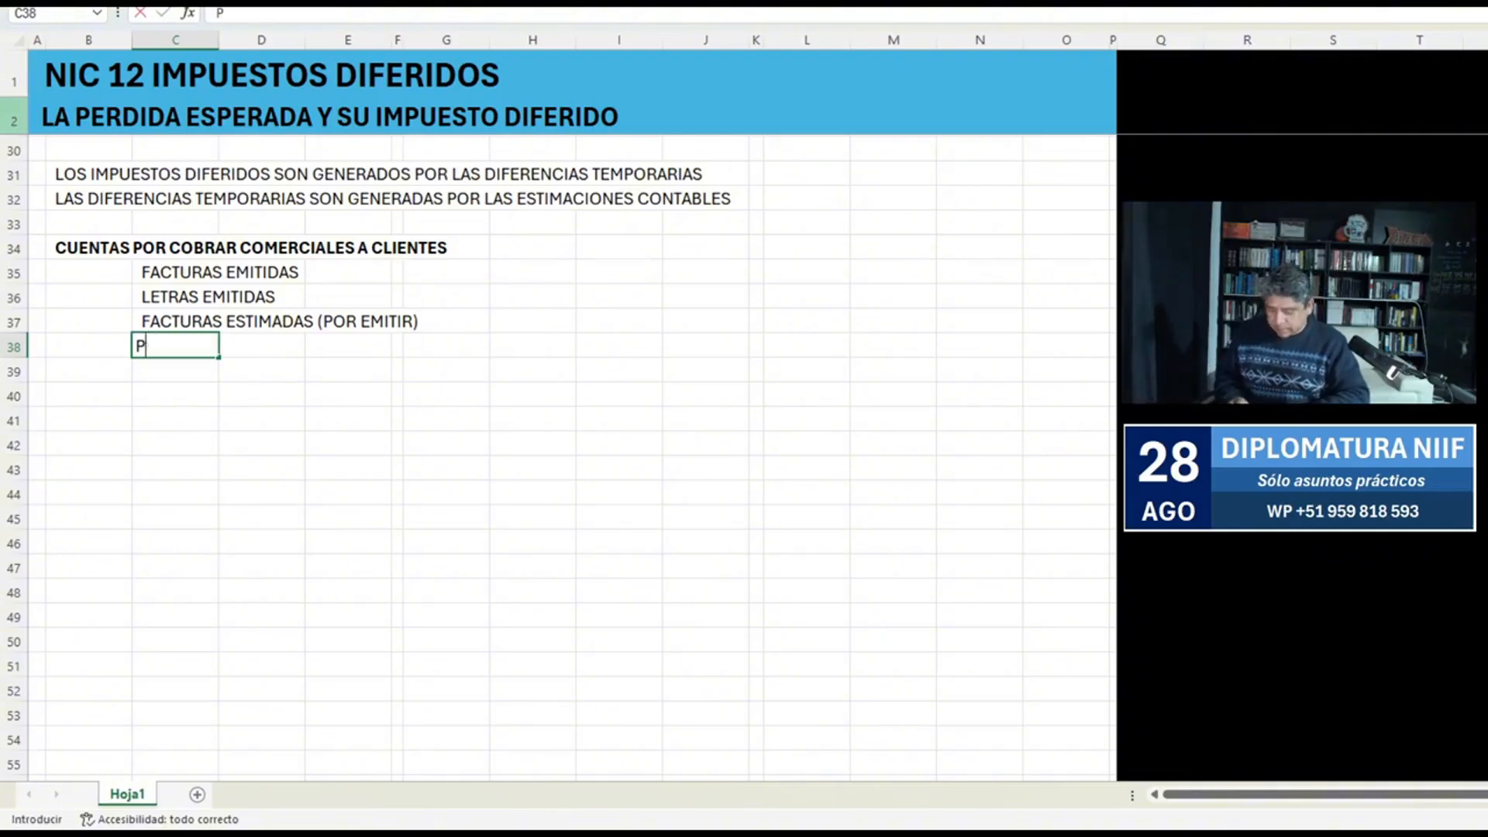
pyautogui.write('ERDIDA ESPE')
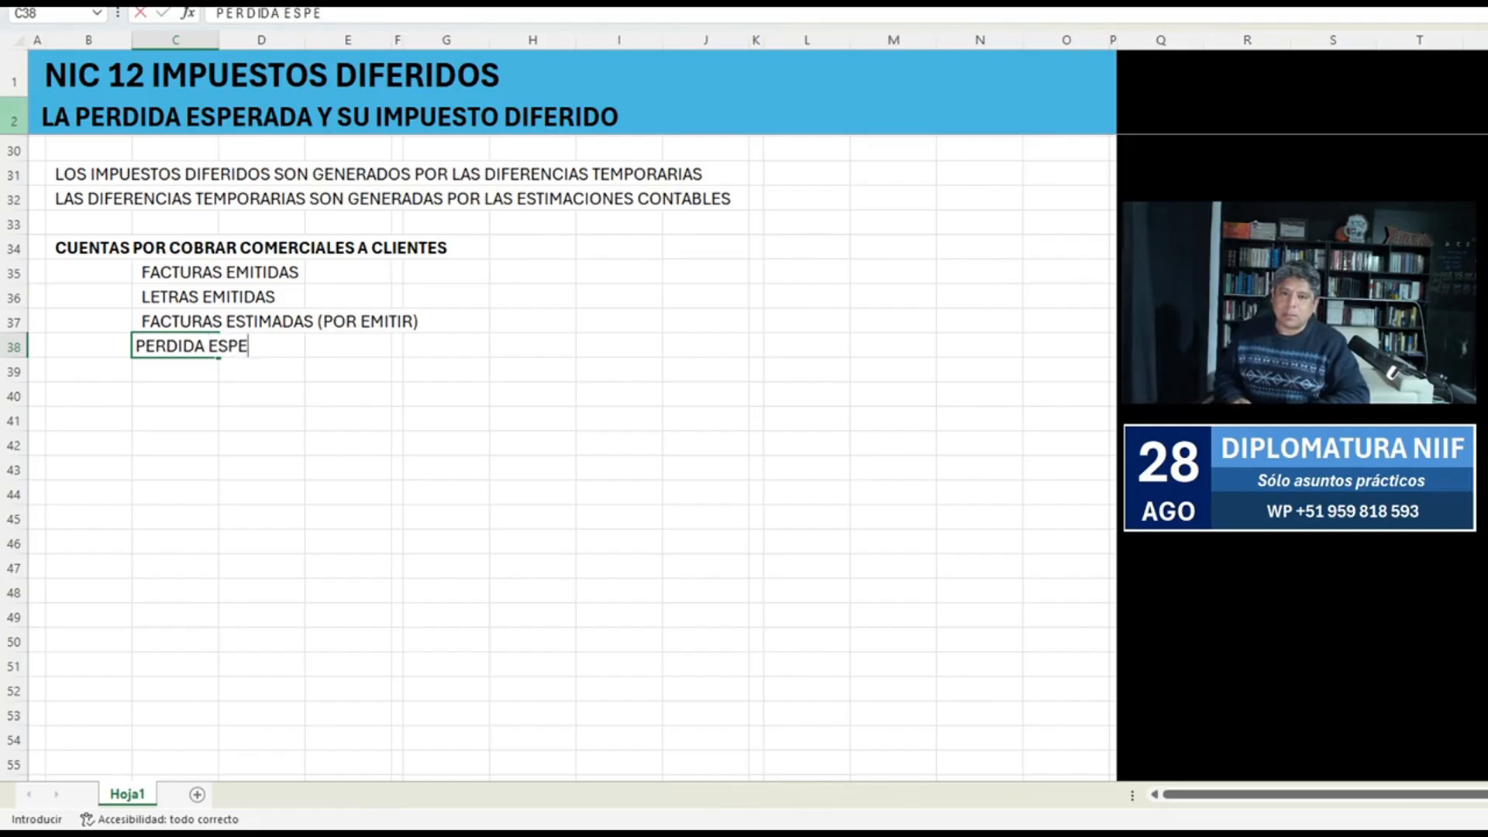
pyautogui.write('RADA (COBR')
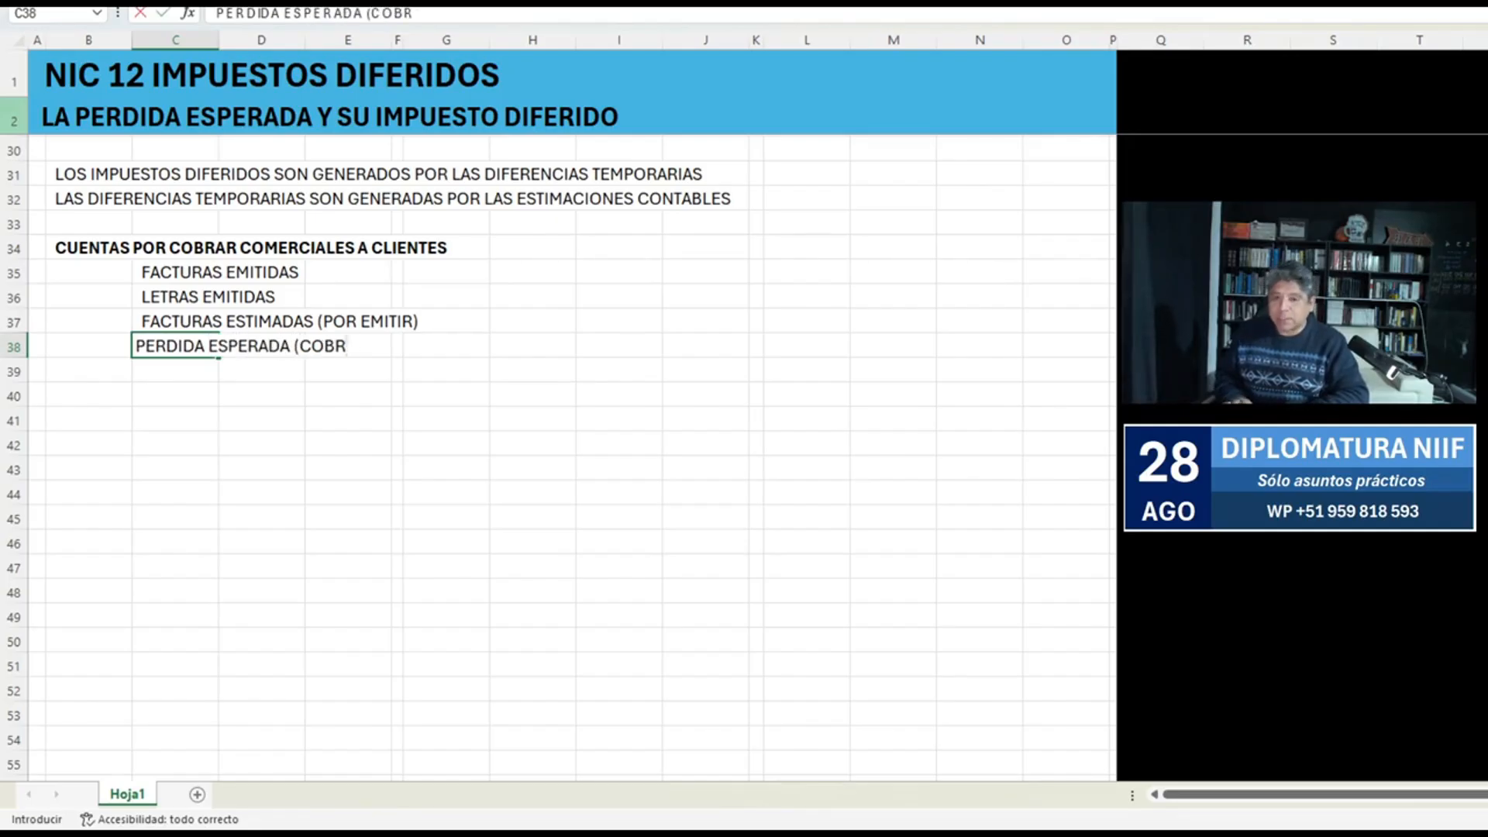
pyautogui.write('ANZA DUDOSA)')
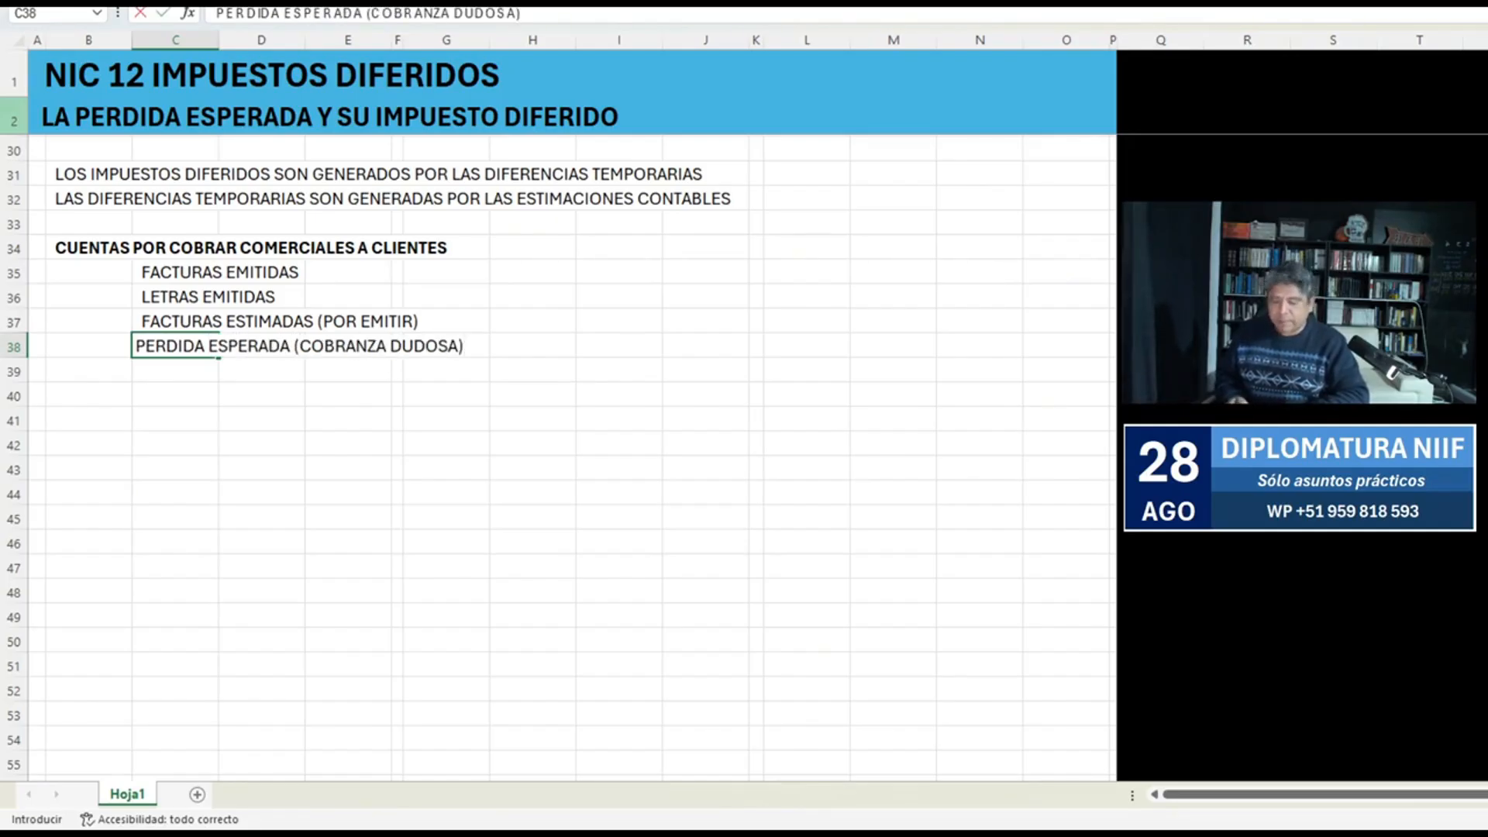
pyautogui.press('Return')
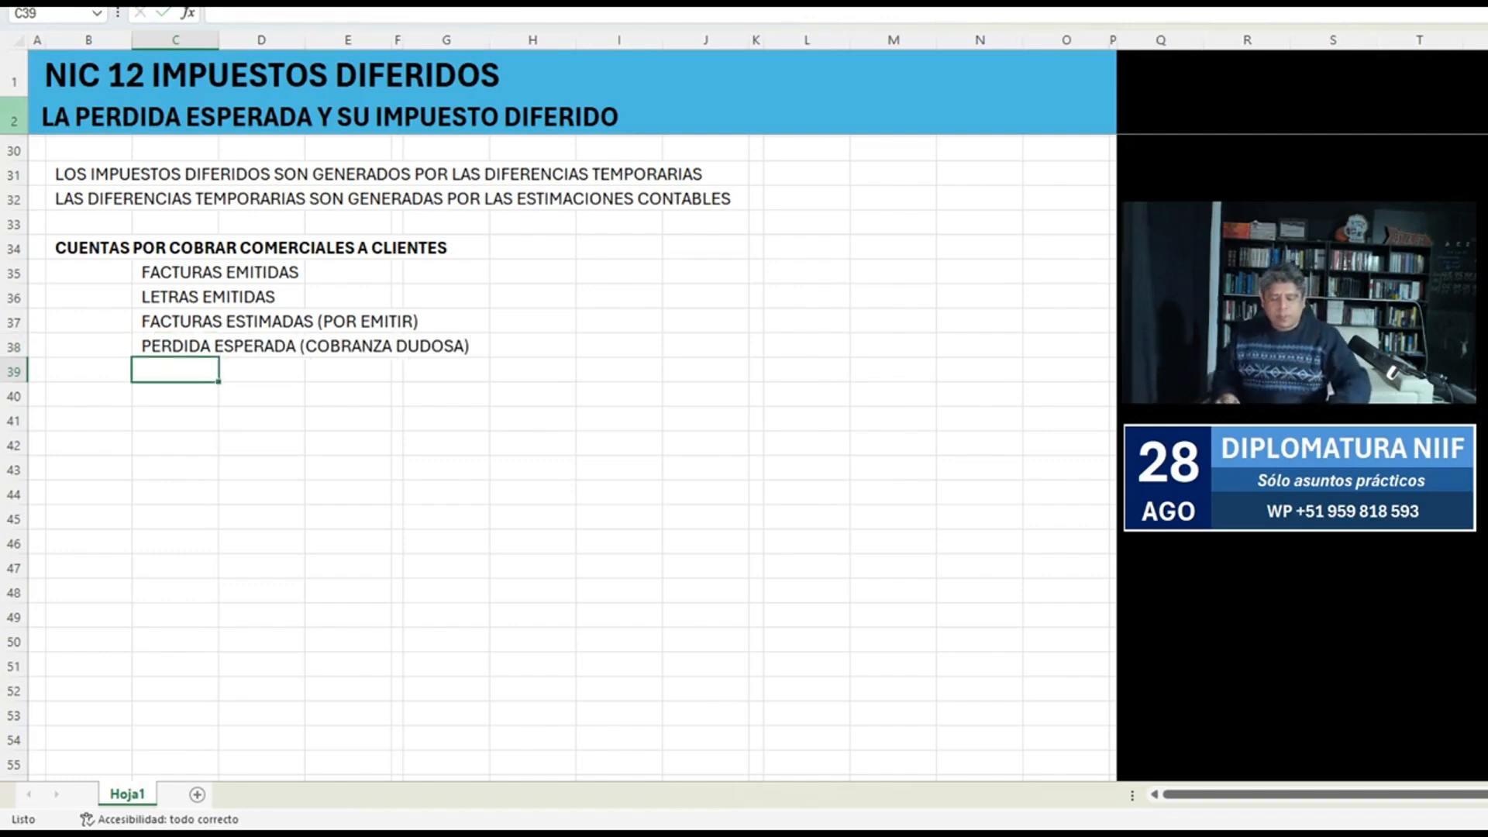
# Add a colon at the end of the bold heading in B34.
pyautogui.press('Up')
pyautogui.press('Up')
pyautogui.press('Up')
pyautogui.press('Up')
pyautogui.press('Up')
pyautogui.press('Left')
pyautogui.press('F2')
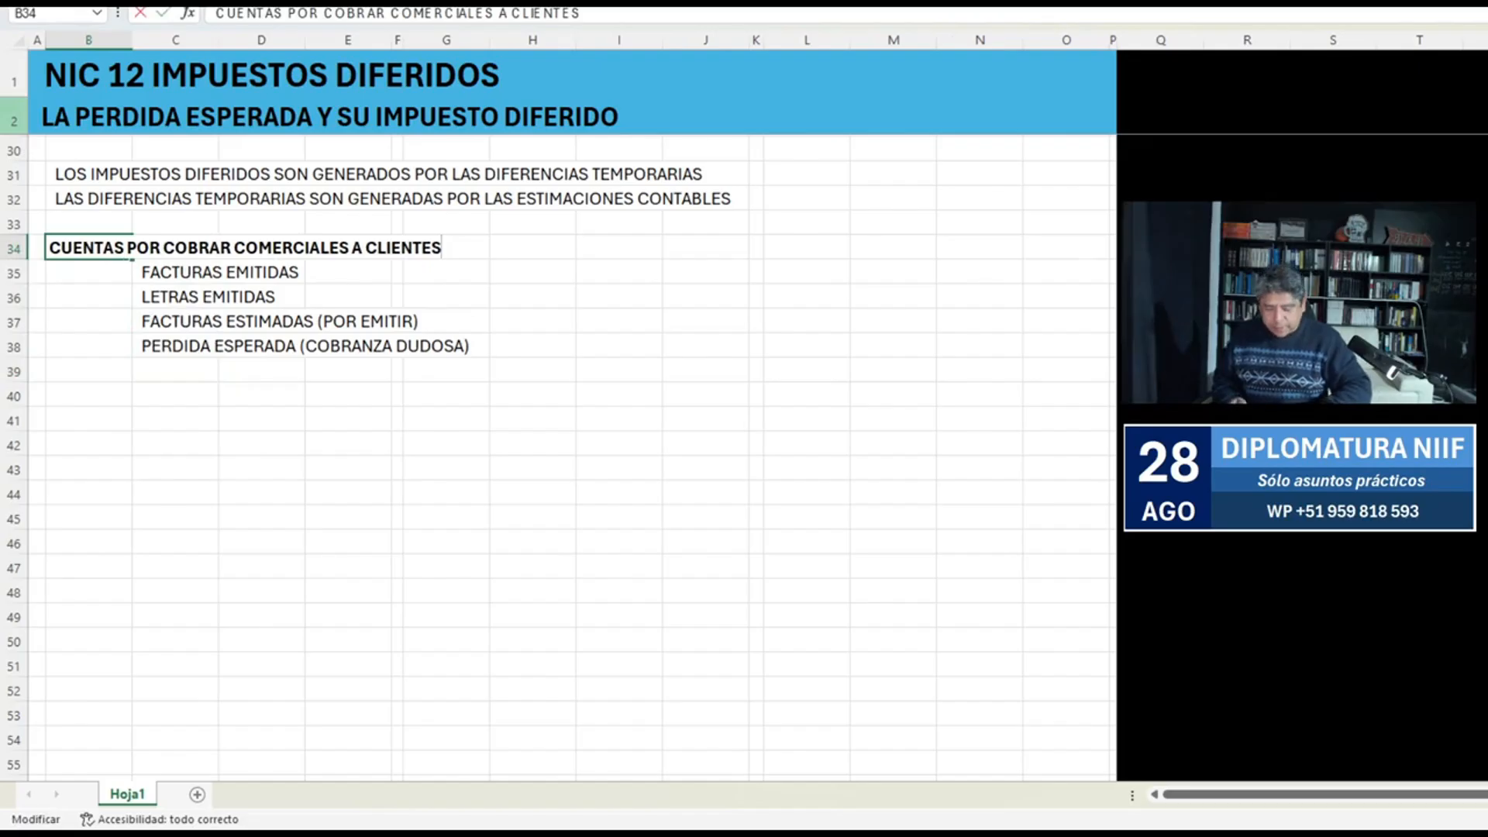
pyautogui.write(':')
pyautogui.press('Return')
# Move the four list items one row down to C36:C39, leaving row 35 blank below the heading.
pyautogui.press('Right')
pyautogui.hotkey('shift', 'Down')
pyautogui.hotkey('shift', 'Down')
pyautogui.hotkey('shift', 'Down')
pyautogui.hotkey('ctrl', 'x')
pyautogui.press('Down')
pyautogui.hotkey('ctrl', 'v')
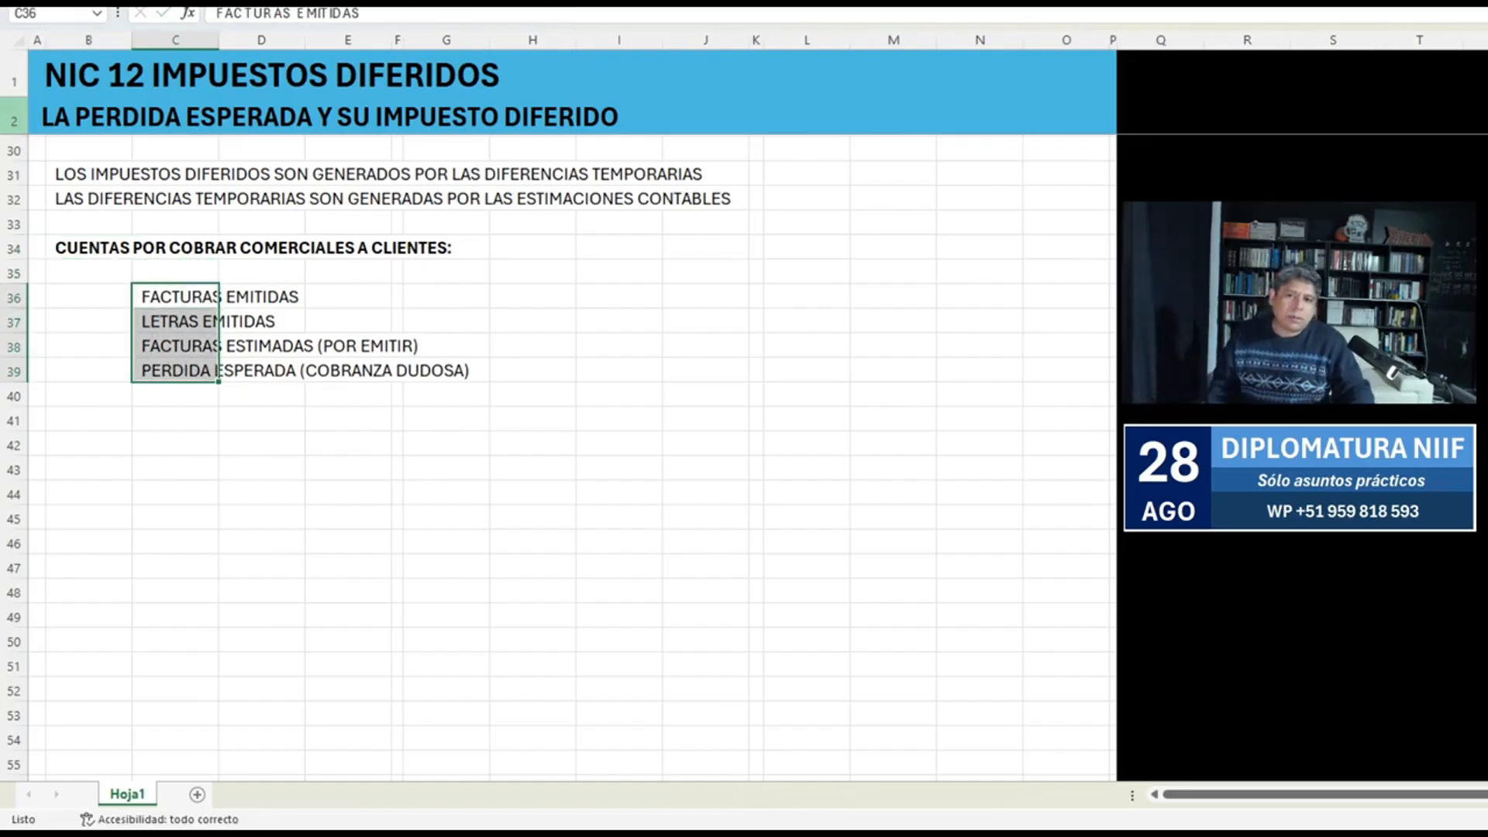
# Format the last two items, in C38:C39, with red font color and italics.
pyautogui.press('Down')
pyautogui.press('Down')
pyautogui.hotkey('shift', 'Down')
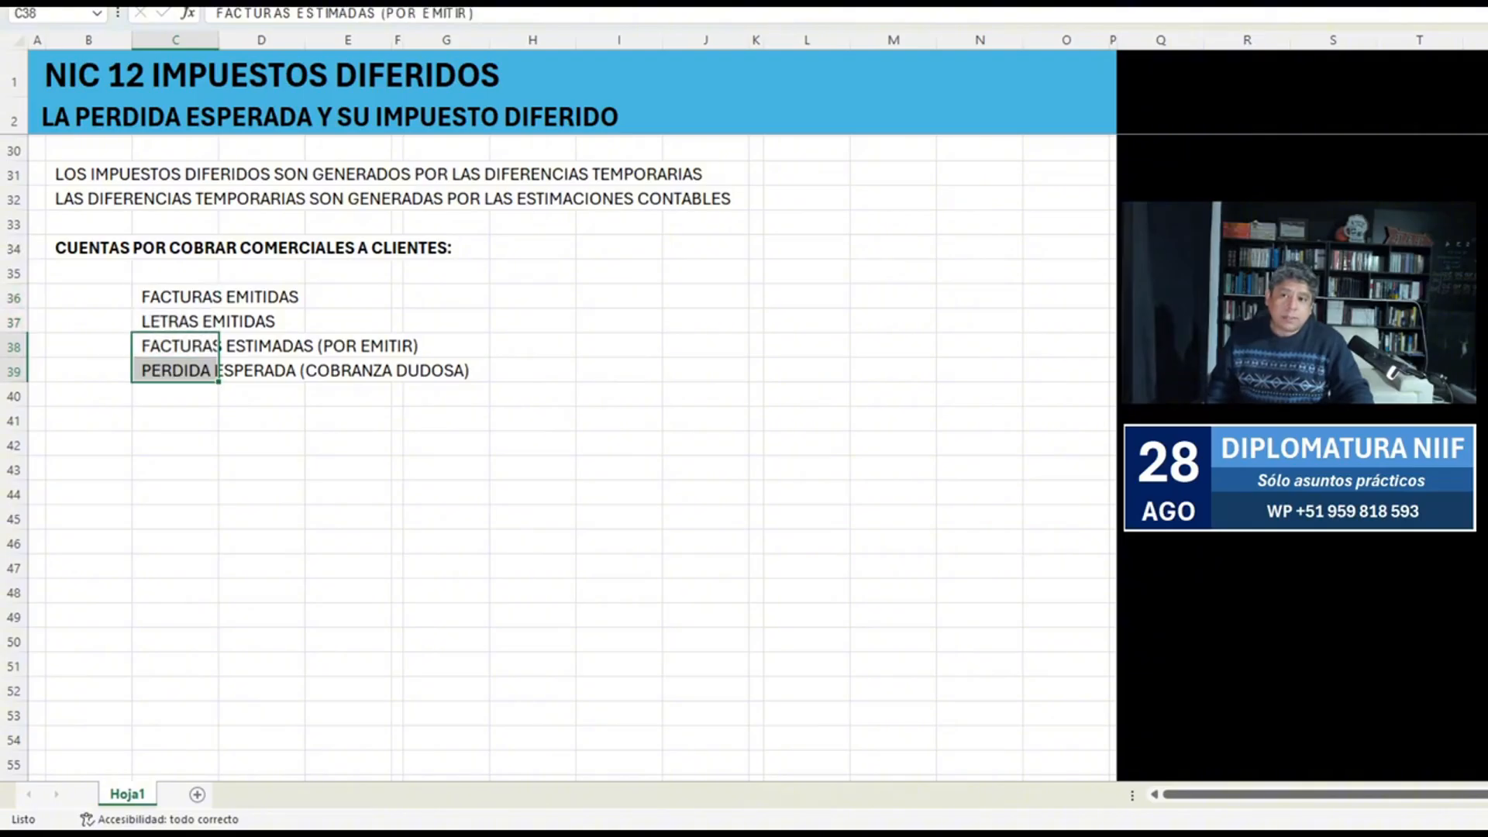
pyautogui.hotkey('alt', 'h')
pyautogui.press('f')
pyautogui.press('c')
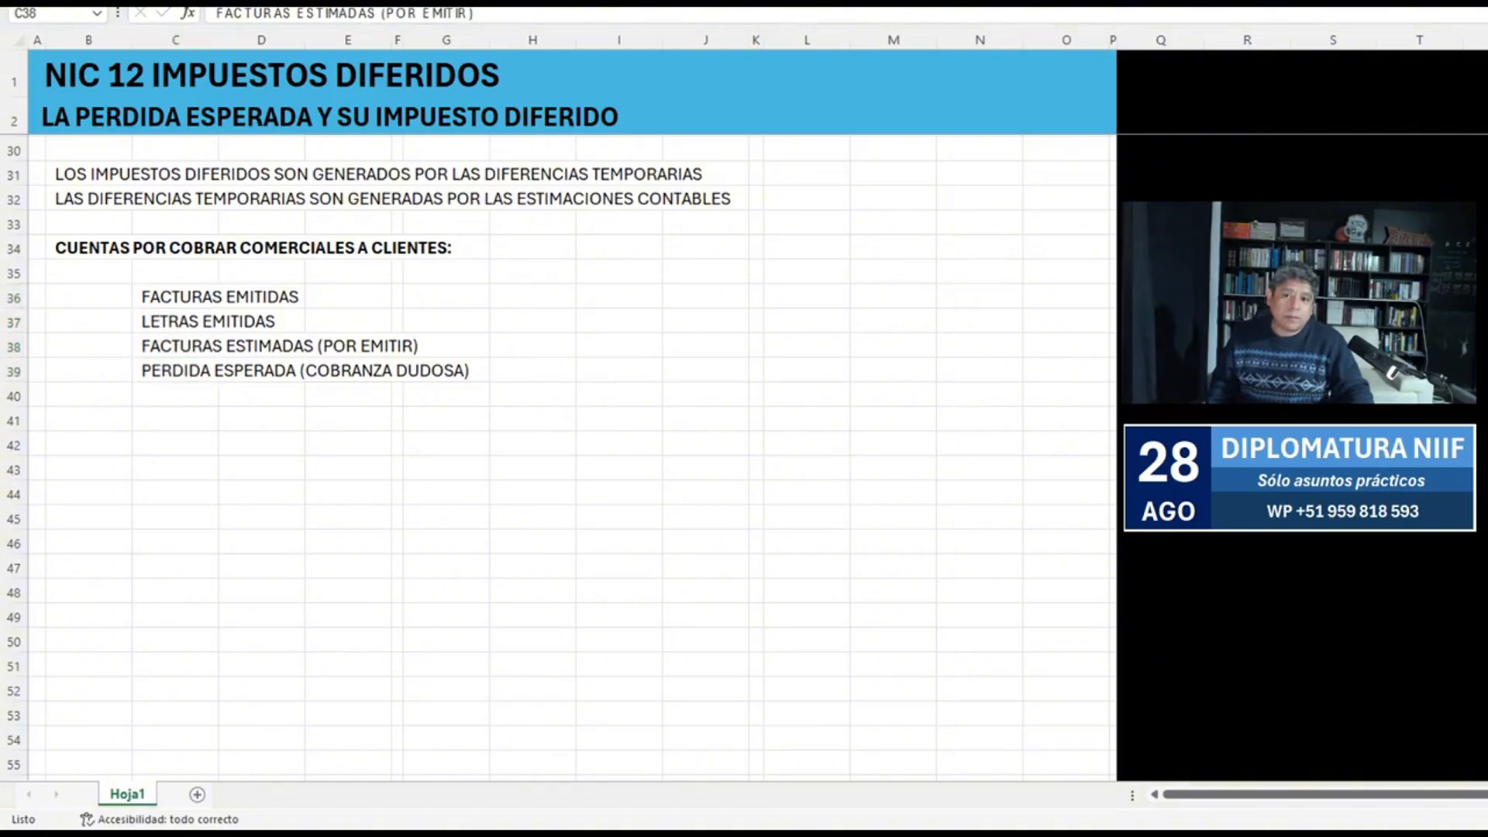
pyautogui.press('Return')
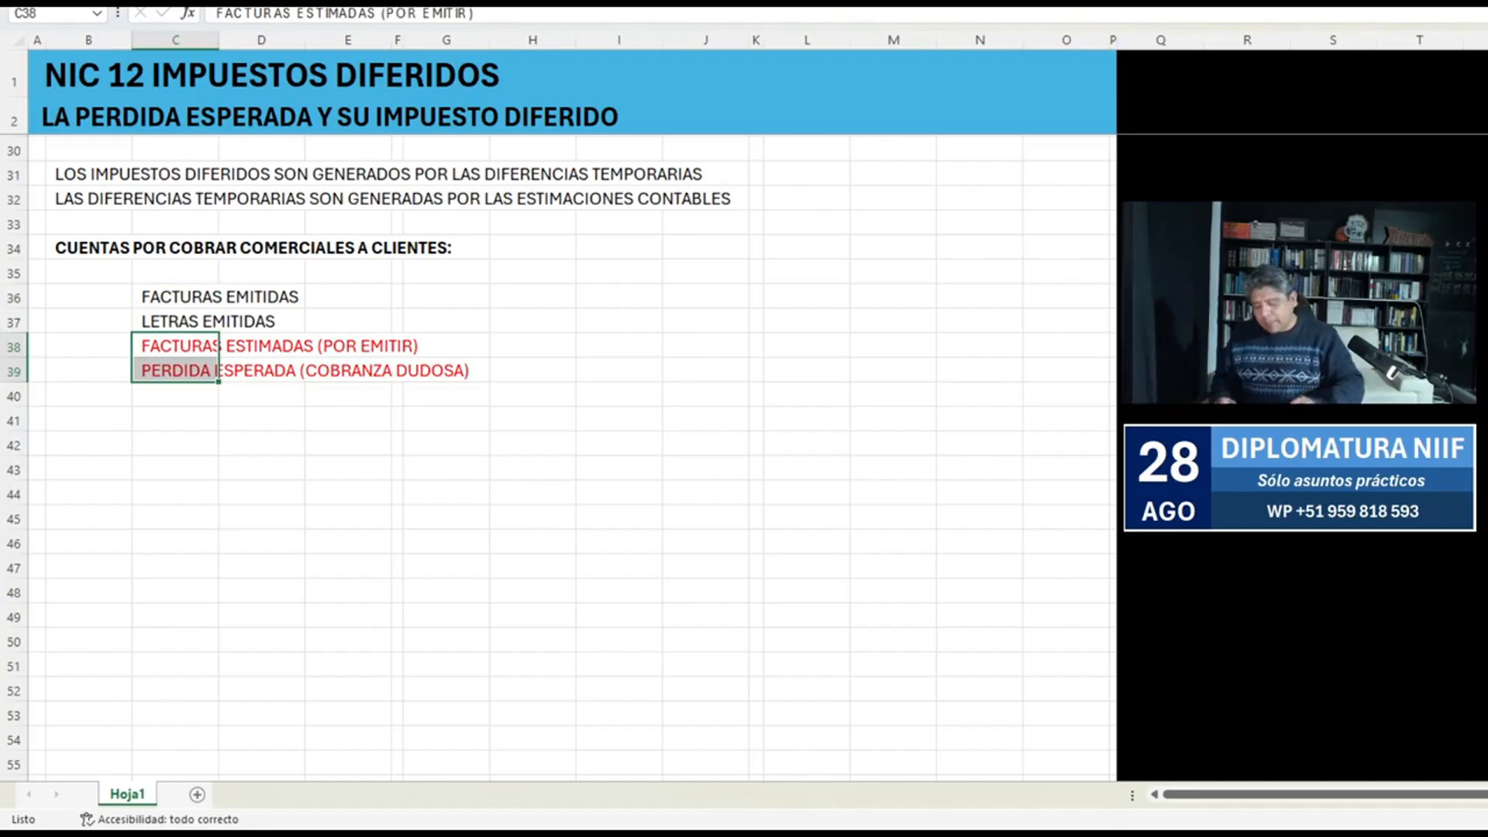
pyautogui.hotkey('ctrl', 'k')
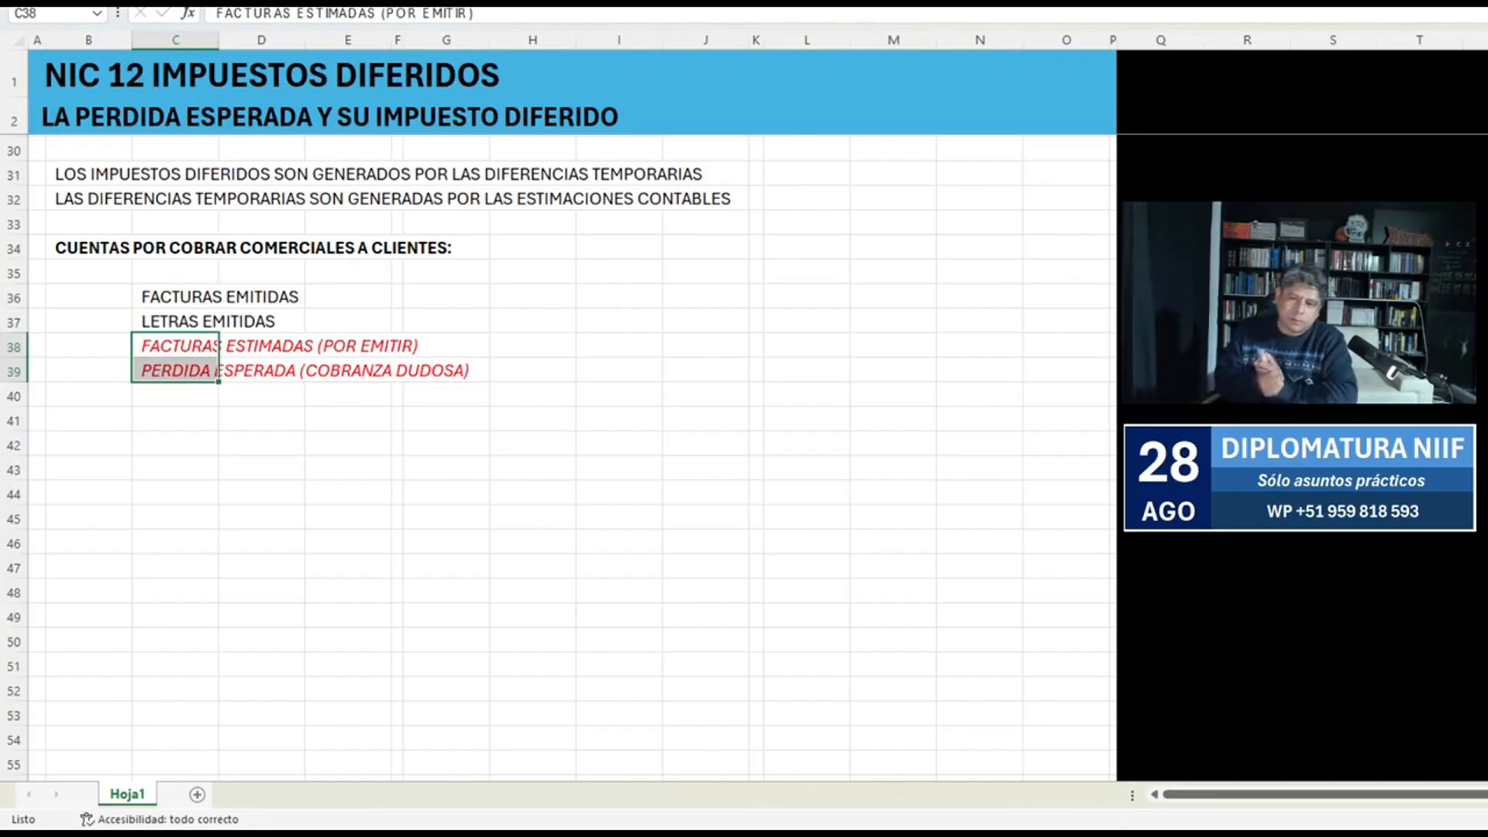
# Apply a thick outside border around the heading and its items, covering B34:H40.
pyautogui.moveTo(89, 247); pyautogui.dragTo(532, 396)
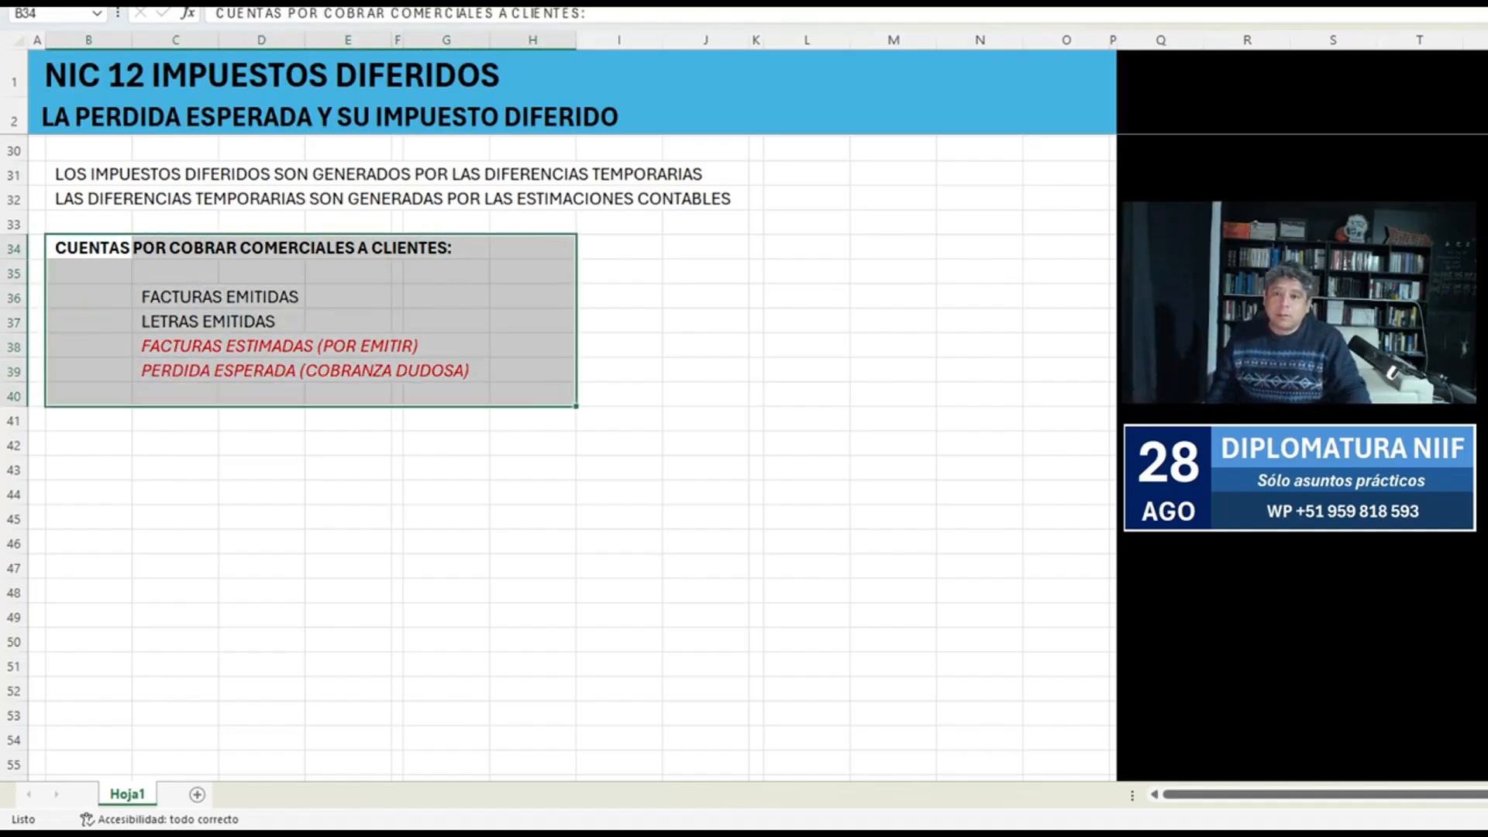
pyautogui.press('F4')
pyautogui.click(262, 321)
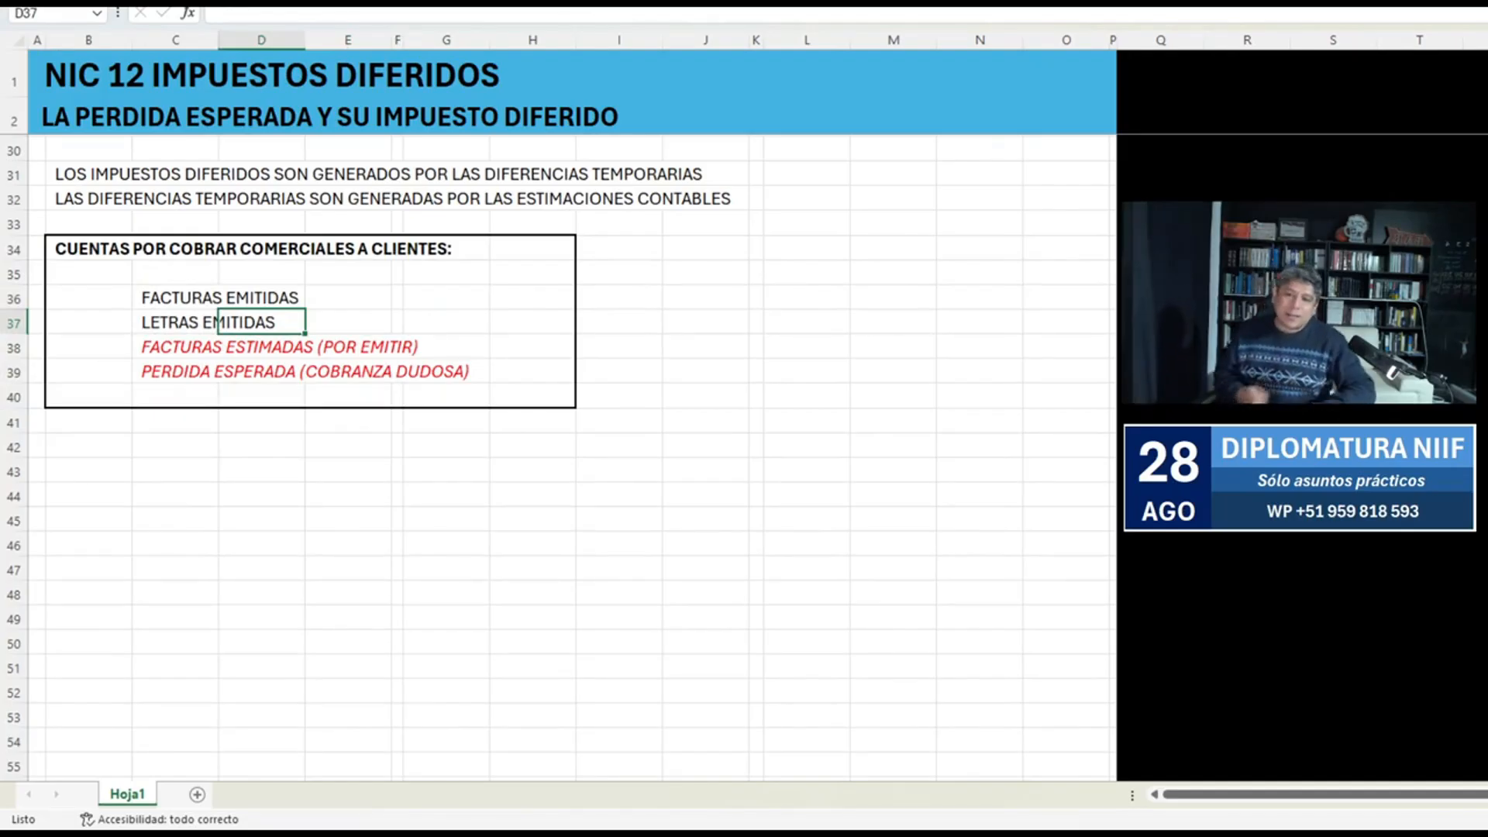
# Make the "PERDIDA ESPERADA (COBRANZA DUDOSA)" item bold across C39:G39.
pyautogui.press('Down')
pyautogui.press('Down')
pyautogui.press('Left')
pyautogui.hotkey('shift', 'Right')
pyautogui.hotkey('shift', 'Right')
pyautogui.hotkey('shift', 'Right')
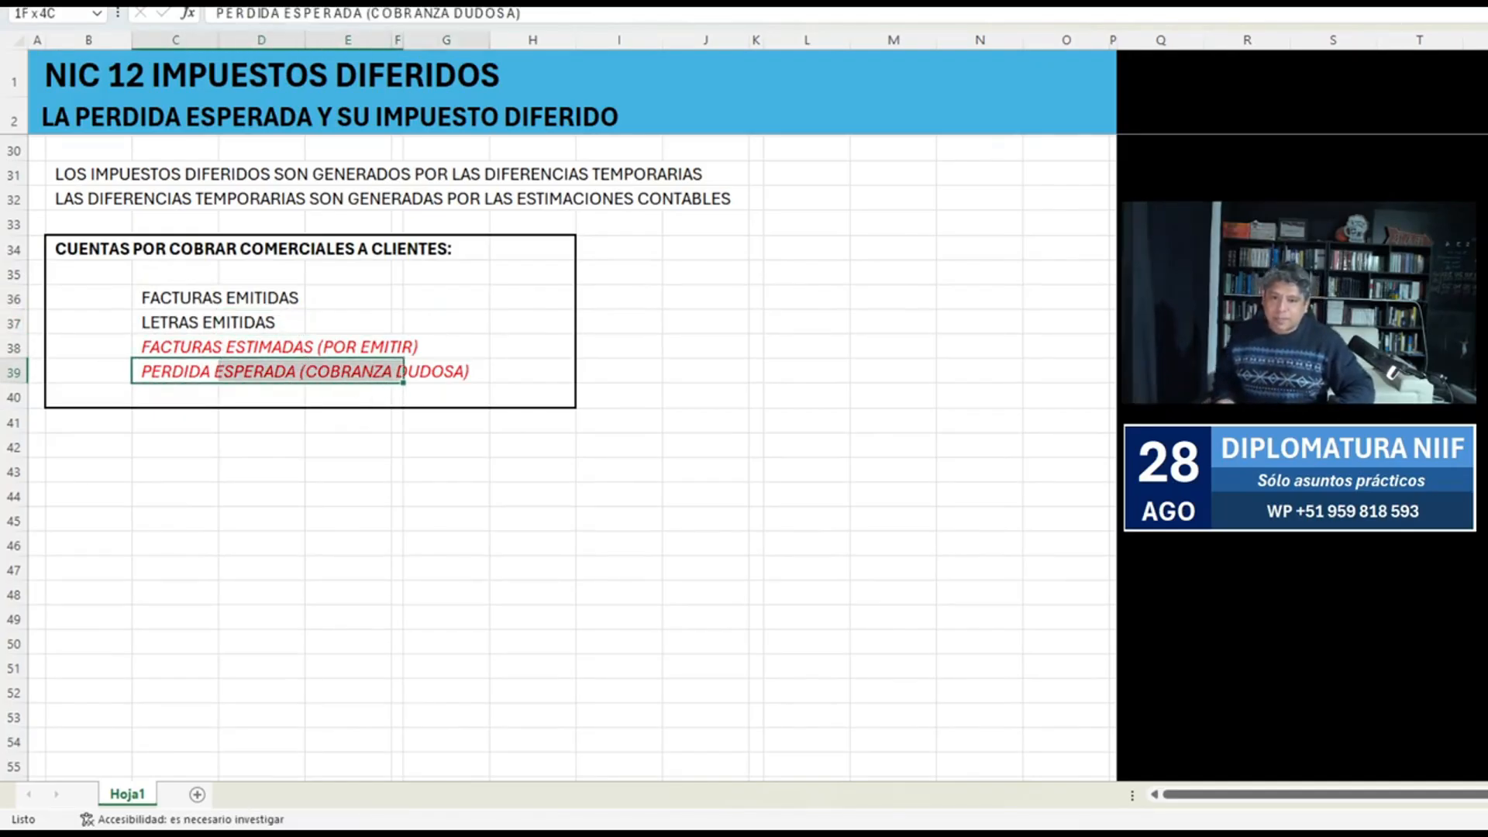
pyautogui.hotkey('shift', 'Right')
pyautogui.hotkey('ctrl', 'n')
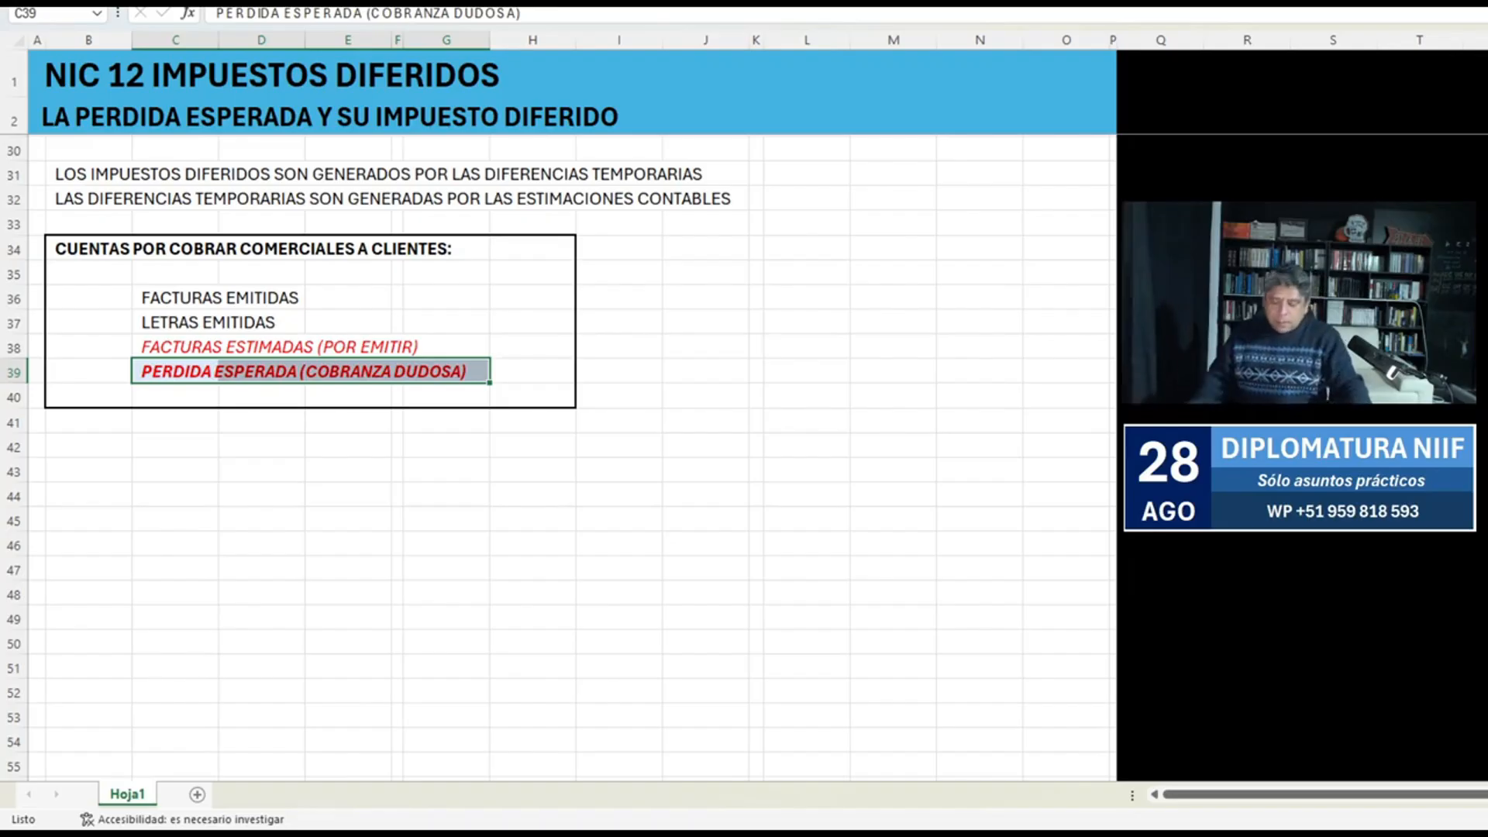
pyautogui.scroll(9, 574, 457)
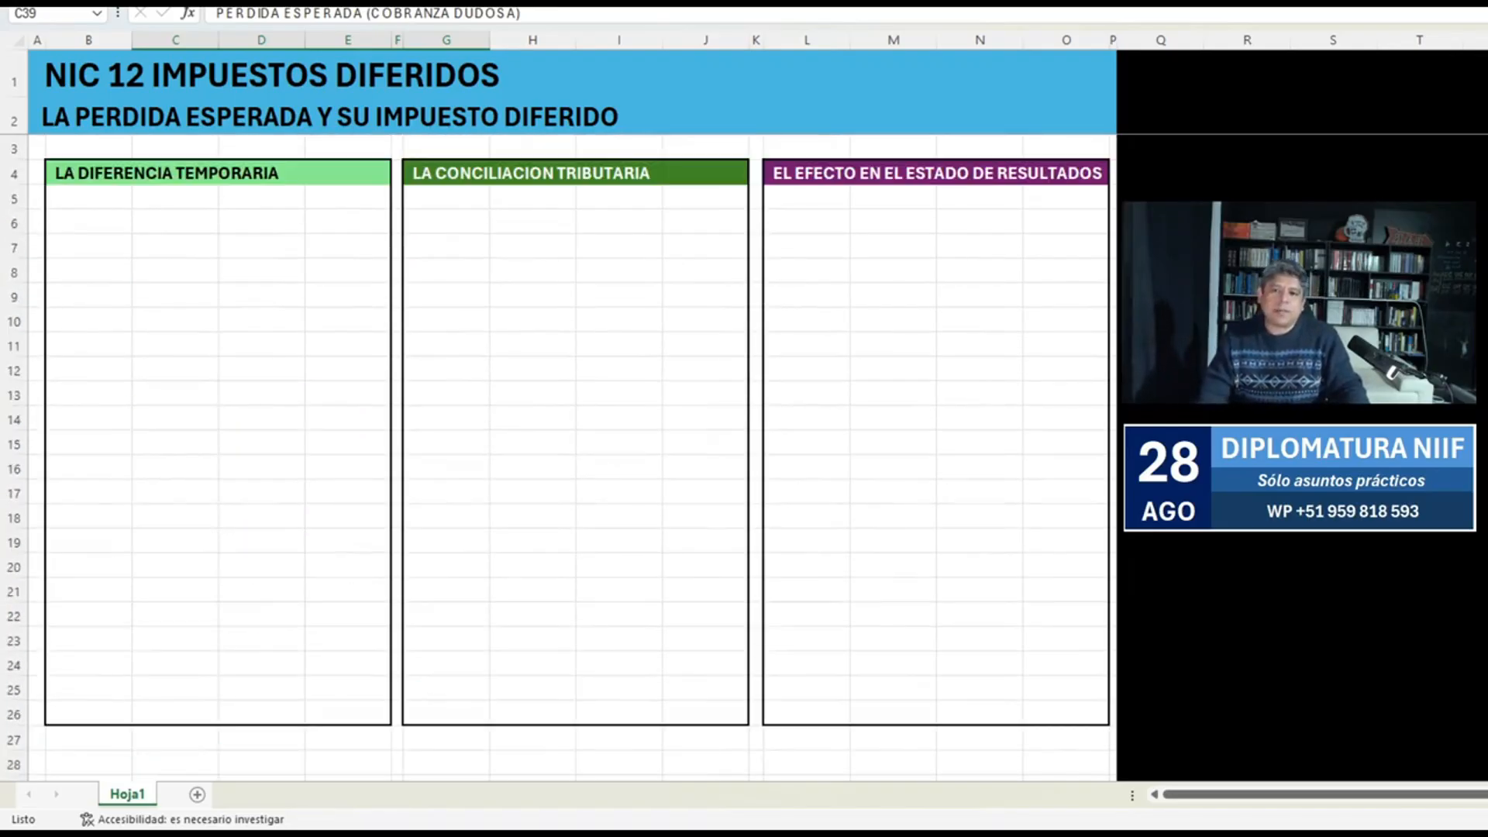
# Enter the column numbers 1, 2 and 3 in C5:E5 and format them bold and centred.
pyautogui.click(175, 197)
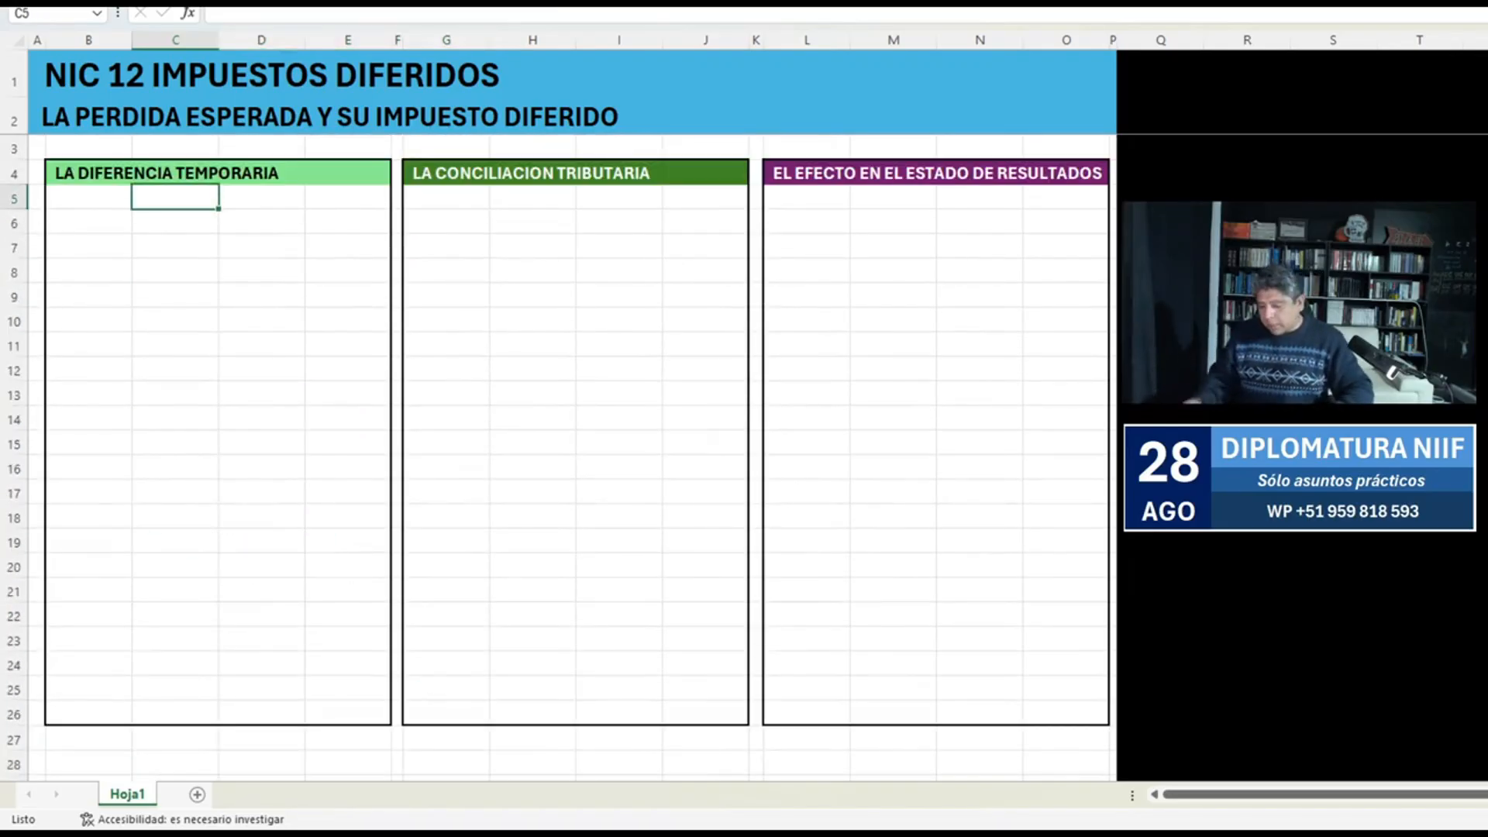
pyautogui.write('1')
pyautogui.press('Tab')
pyautogui.write('2')
pyautogui.press('Tab')
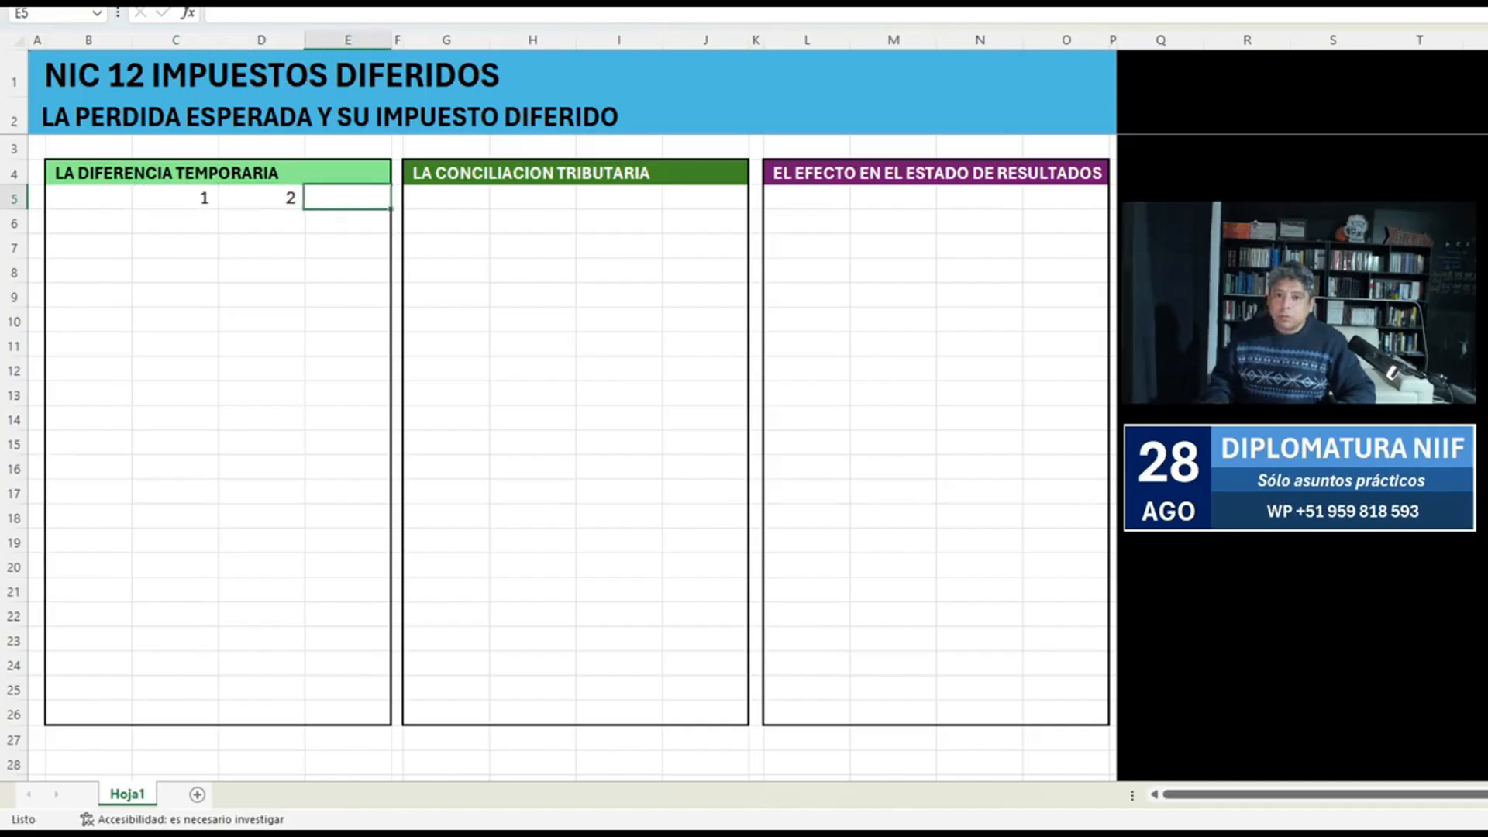
pyautogui.write('3')
pyautogui.press('Tab')
pyautogui.press('Left')
pyautogui.hotkey('shift', 'Left')
pyautogui.hotkey('shift', 'Left')
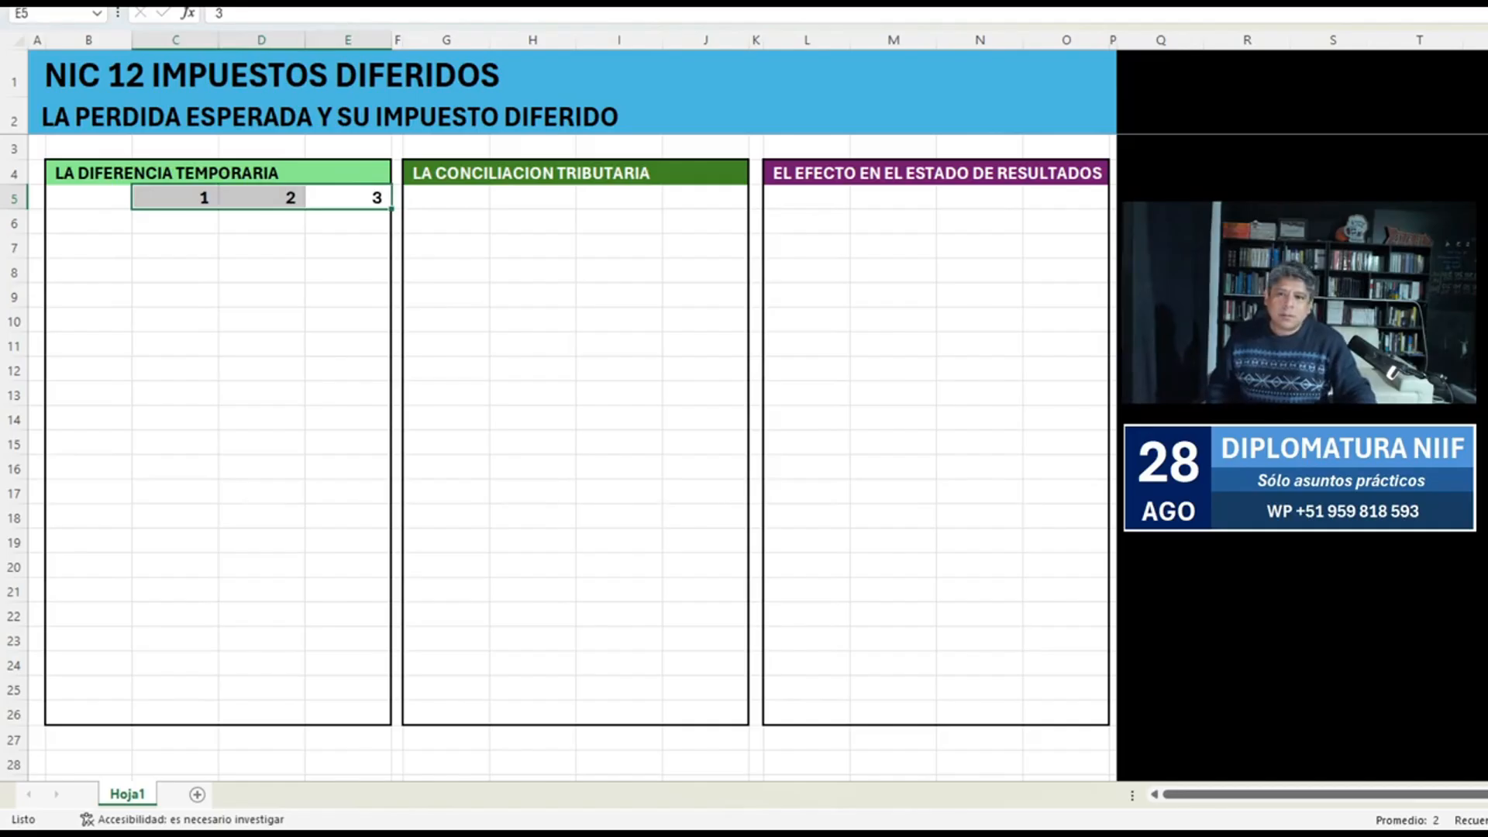
# Replace the first two column headers in C5 and D5 with "Año 1" and "Año 2".
pyautogui.press('Left')
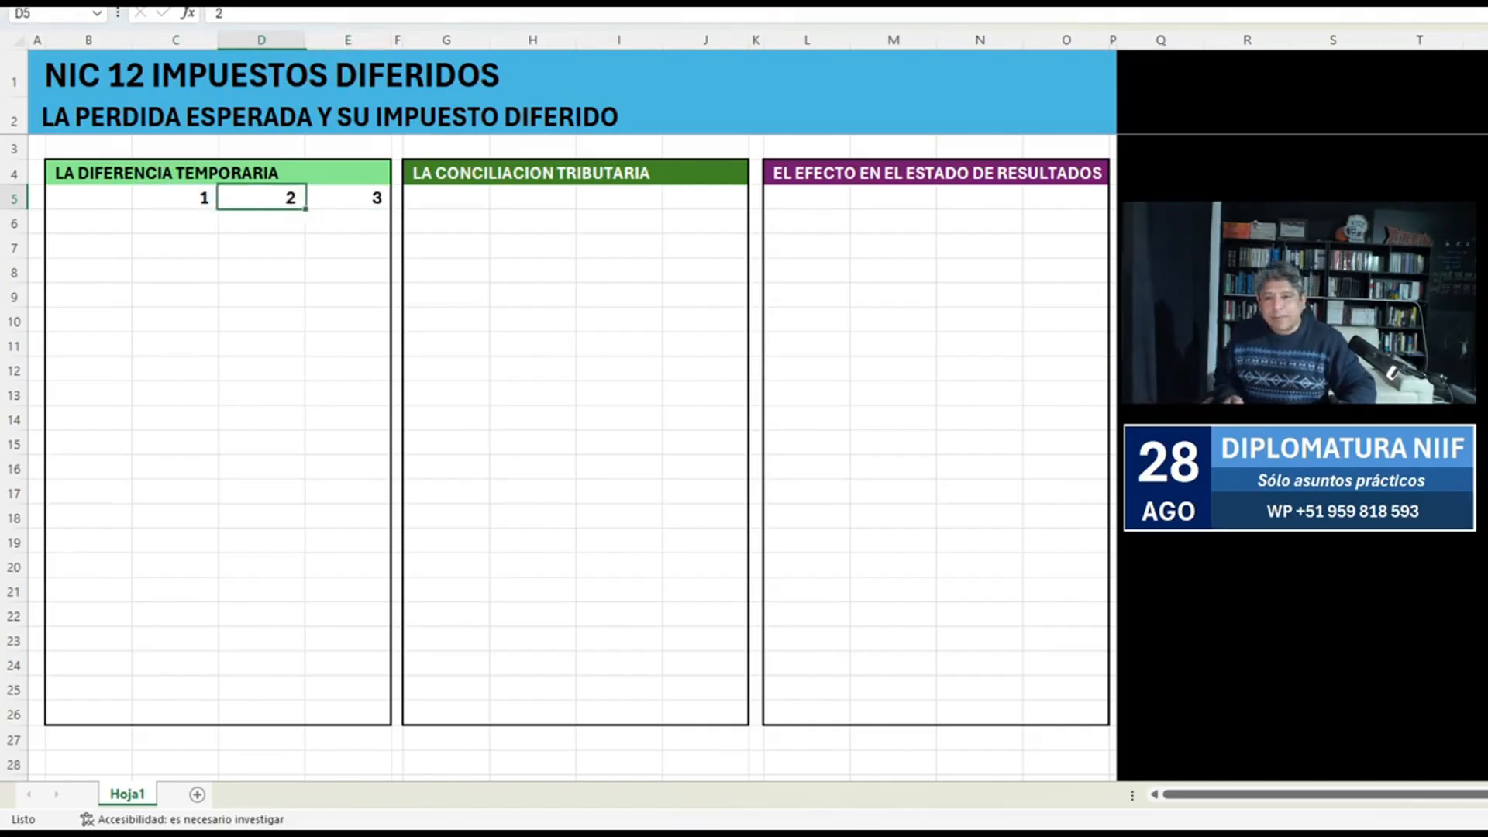
pyautogui.press('Right')
pyautogui.press('Left')
pyautogui.press('Left')
pyautogui.write('Año 1')
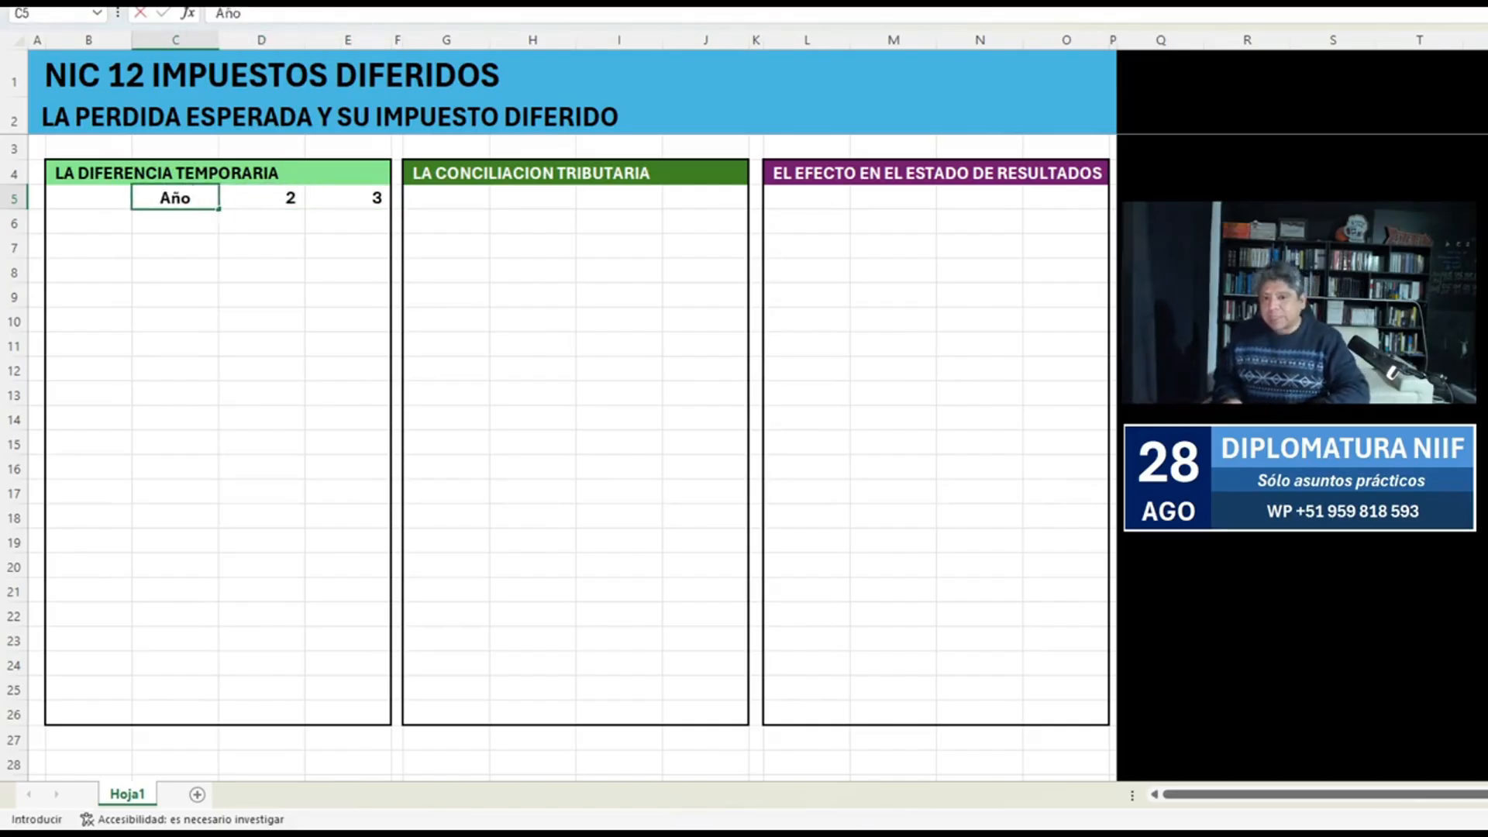
pyautogui.press('Return')
pyautogui.press('Up')
pyautogui.hotkey('ctrl', 'c')
pyautogui.press('Right')
pyautogui.press('Return')
pyautogui.press('F2')
pyautogui.press('BackSpace')
pyautogui.write('2')
pyautogui.press('Return')
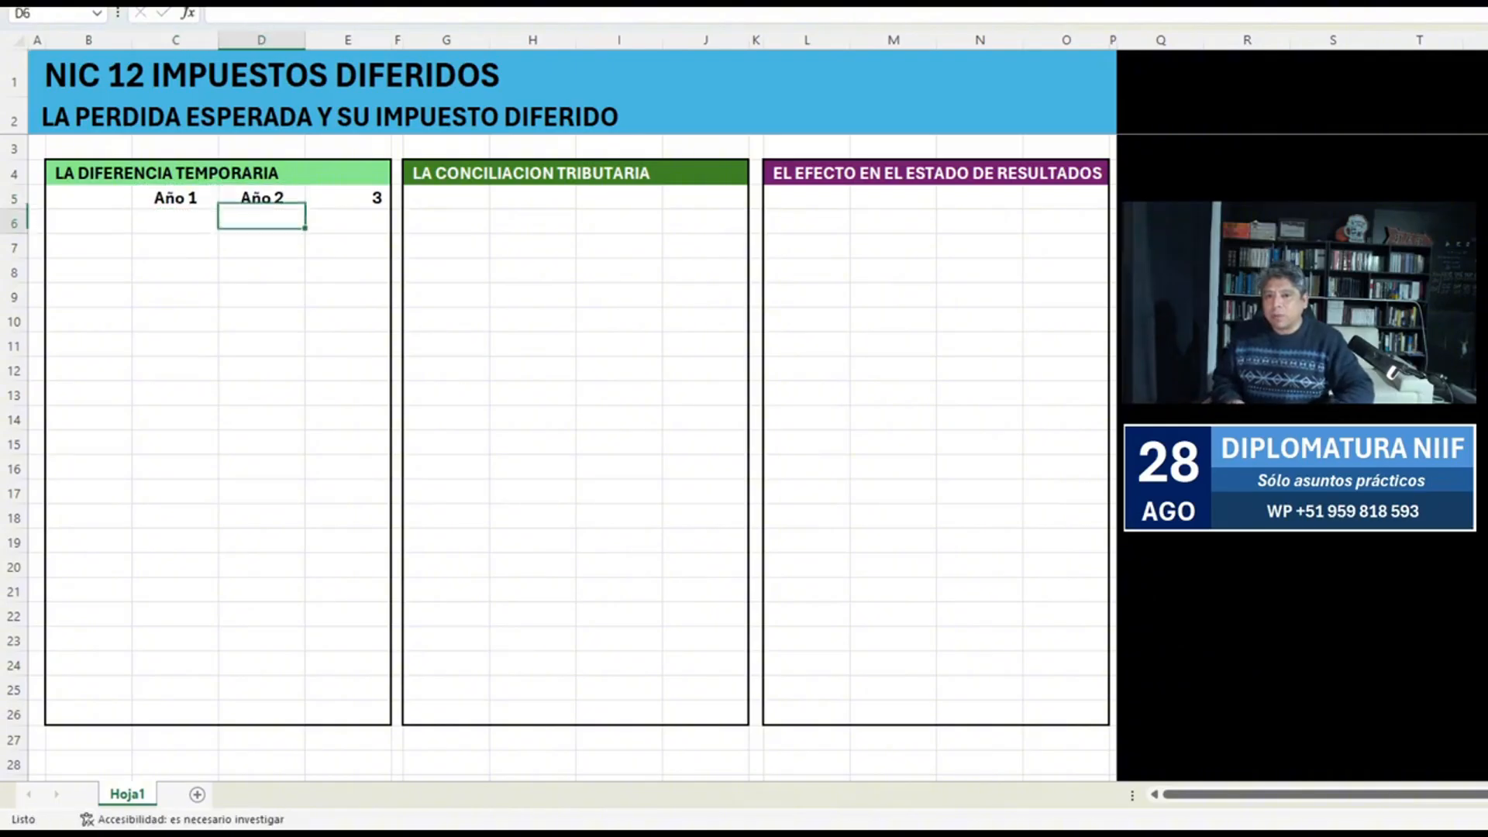
# Replace the third column header in E5 with "Año 3".
pyautogui.press('Up')
pyautogui.press('Right')
pyautogui.write('Año 3')
pyautogui.press('Return')
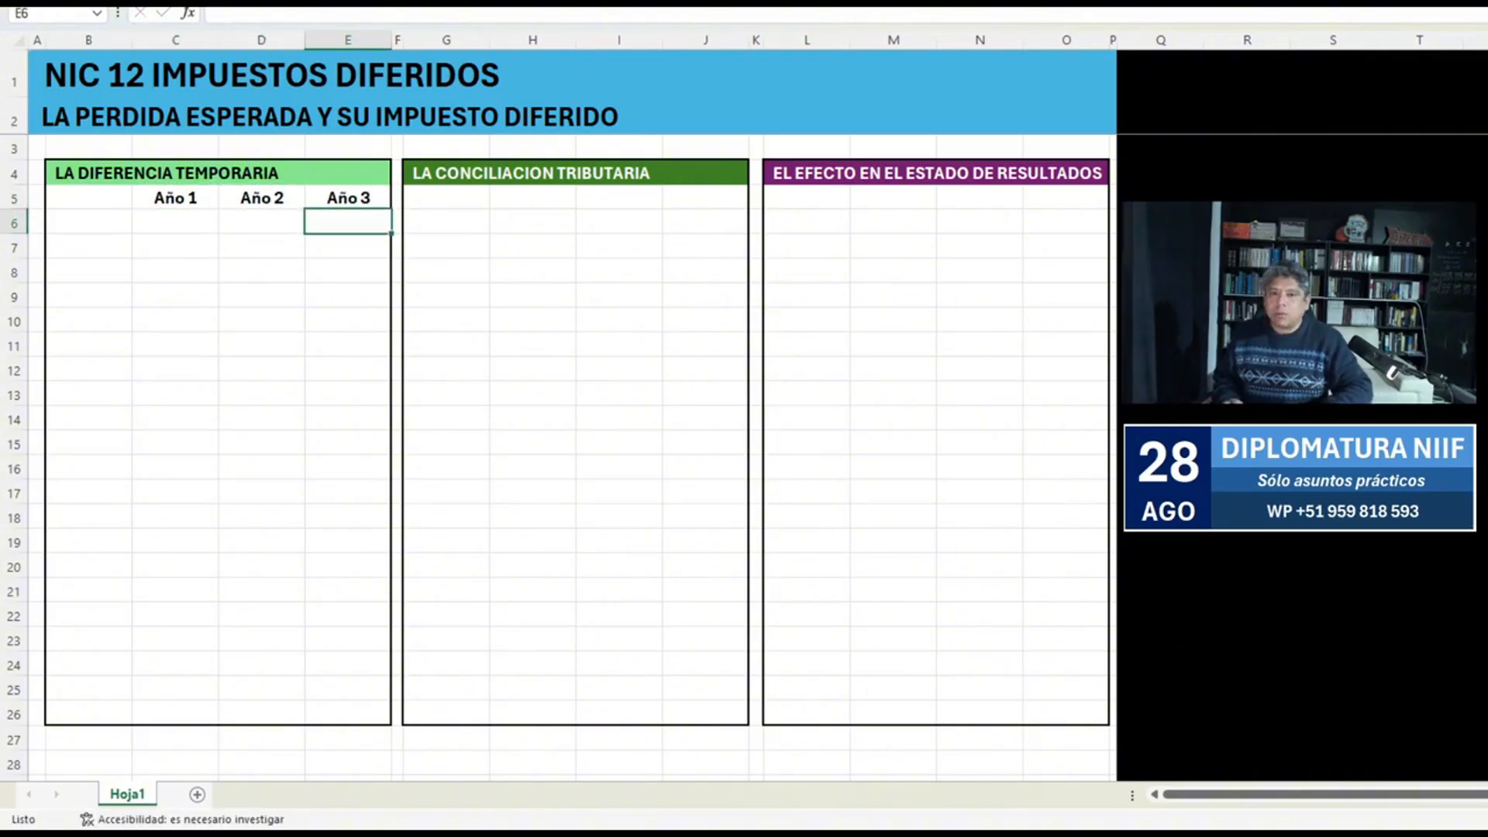
# Enter the row label "FXC" in B6, below the year headers.
pyautogui.press('Left')
pyautogui.press('Left')
pyautogui.press('Left')
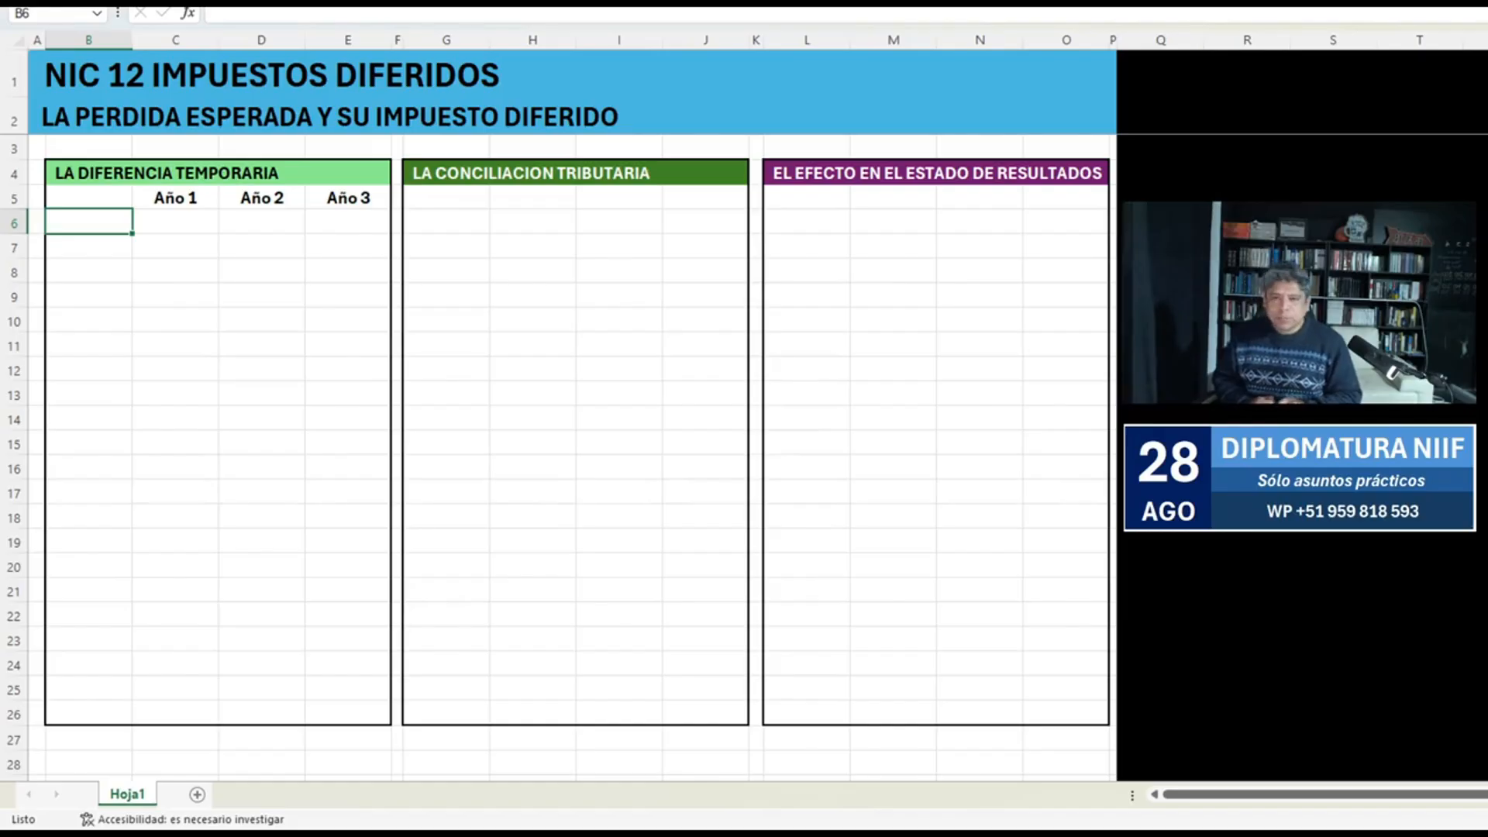
pyautogui.write('FXC')
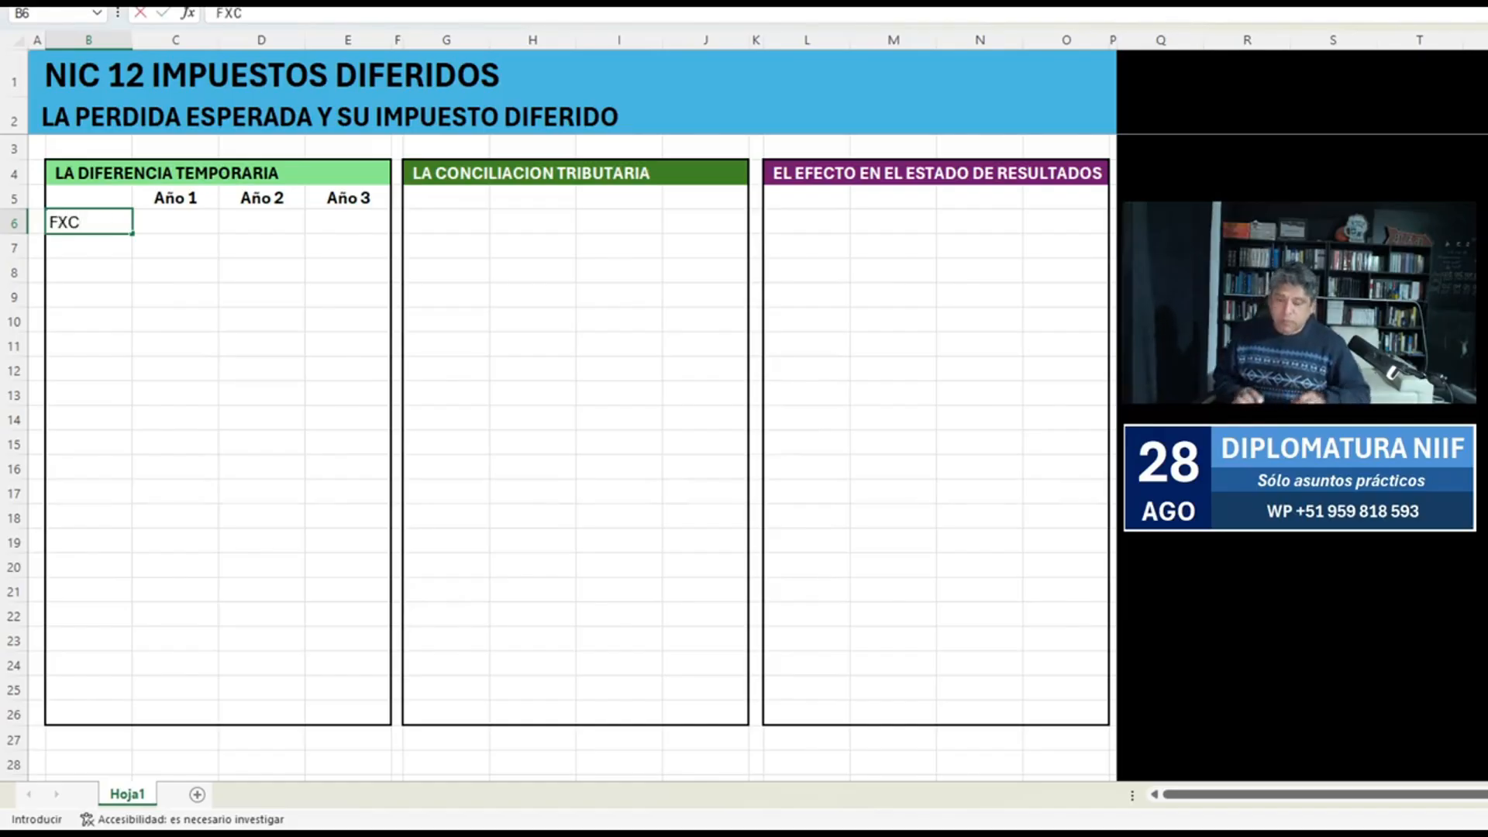
pyautogui.press('Return')
pyautogui.press('Up')
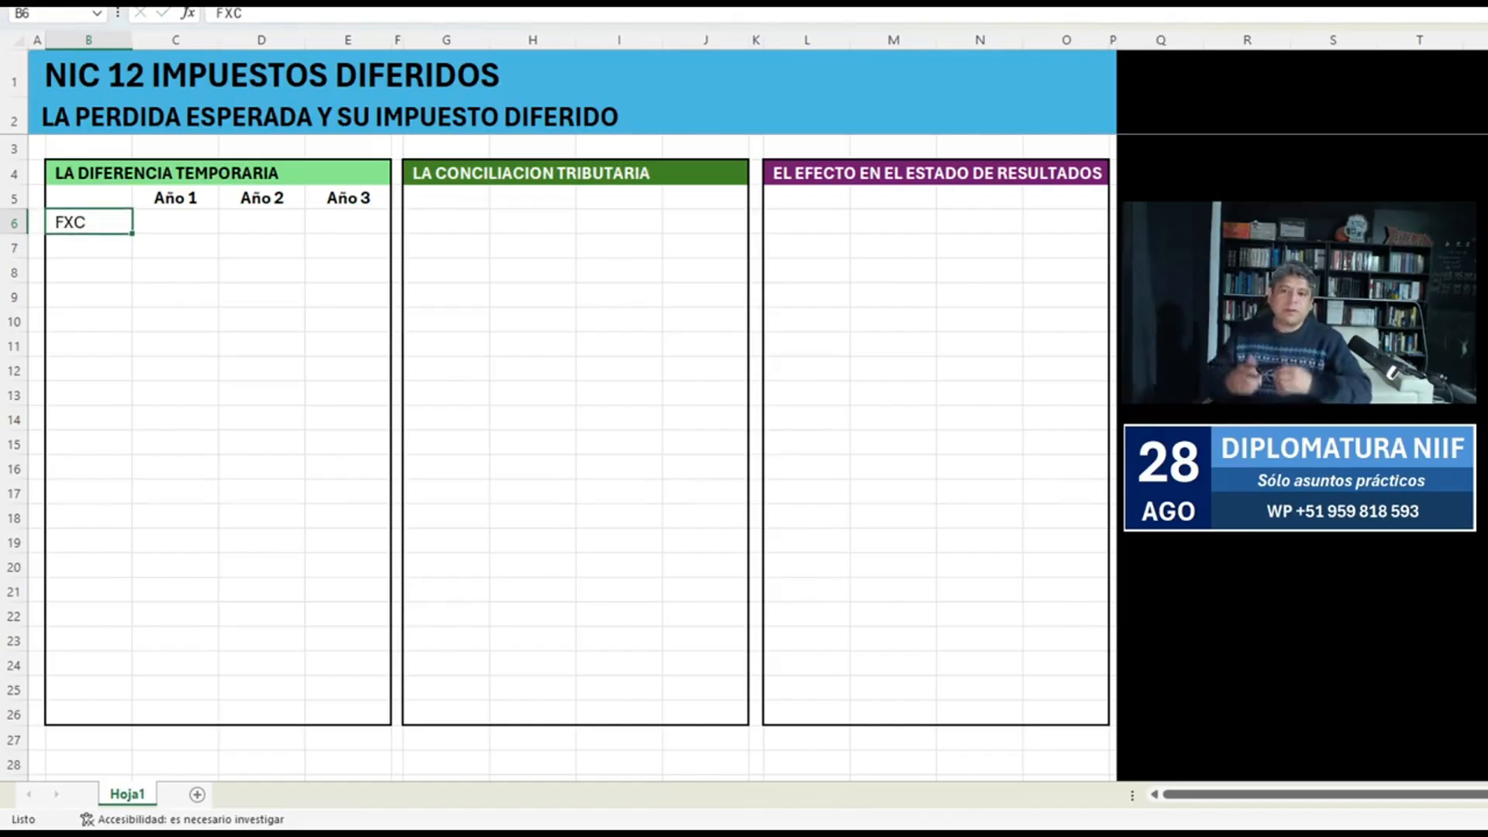
pyautogui.hotkey('alt', 'Tab')
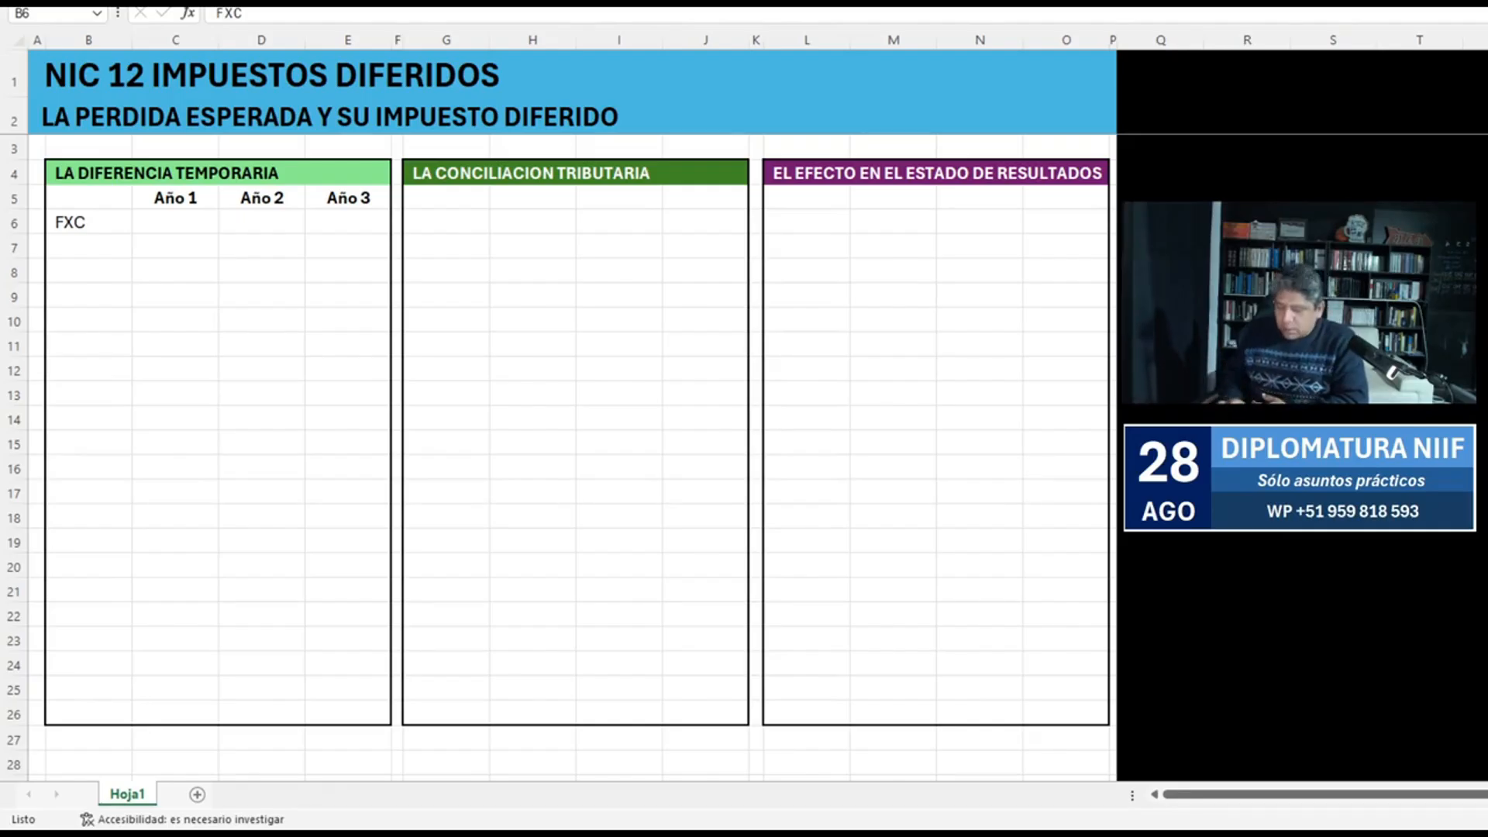
# Enter the FXC amounts for the three years in C6:E6: 600,000, 700,000 and 650,000.
pyautogui.click(175, 223)
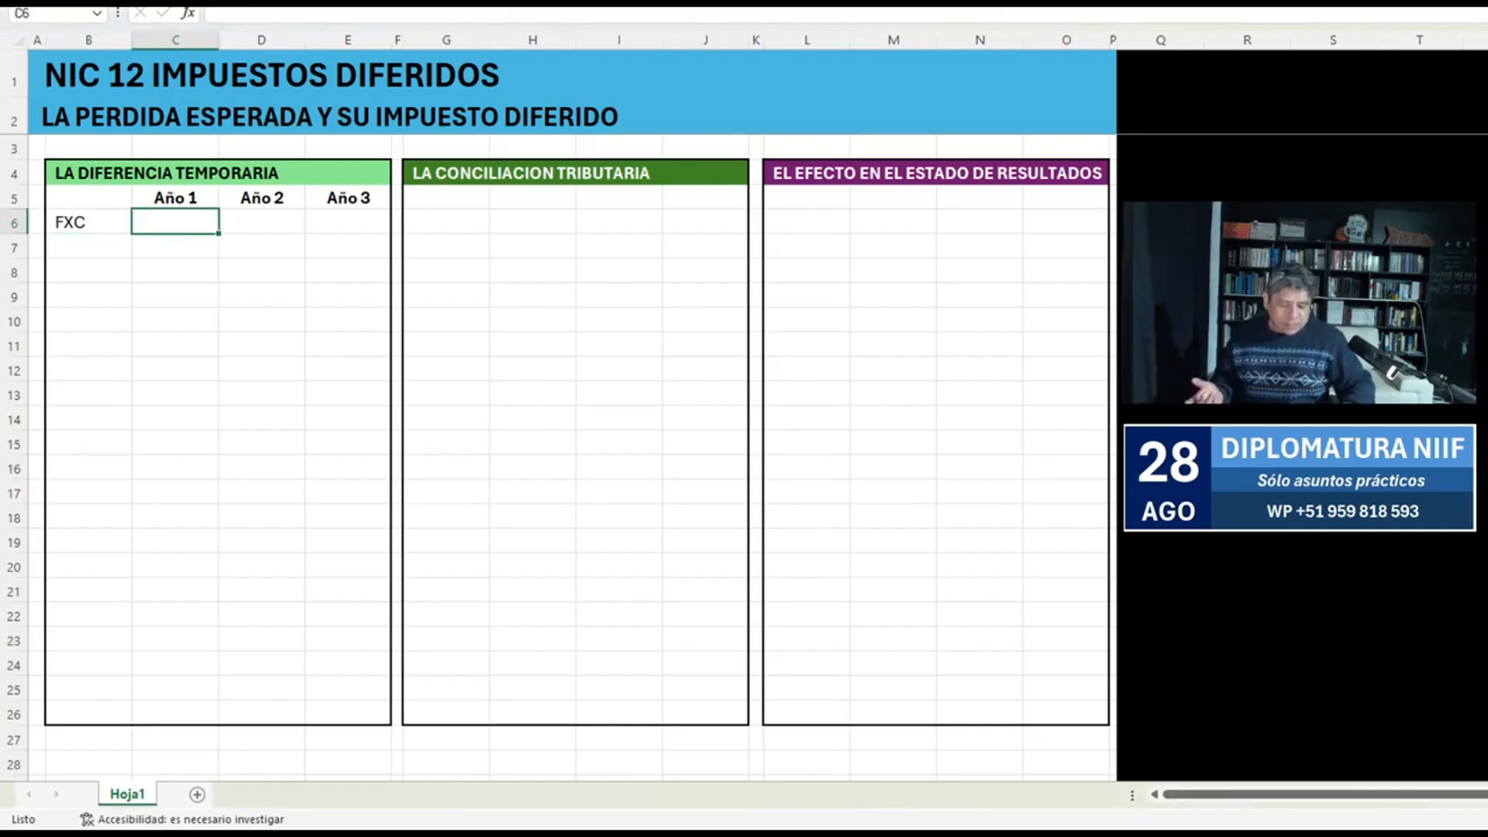
pyautogui.write('600,000')
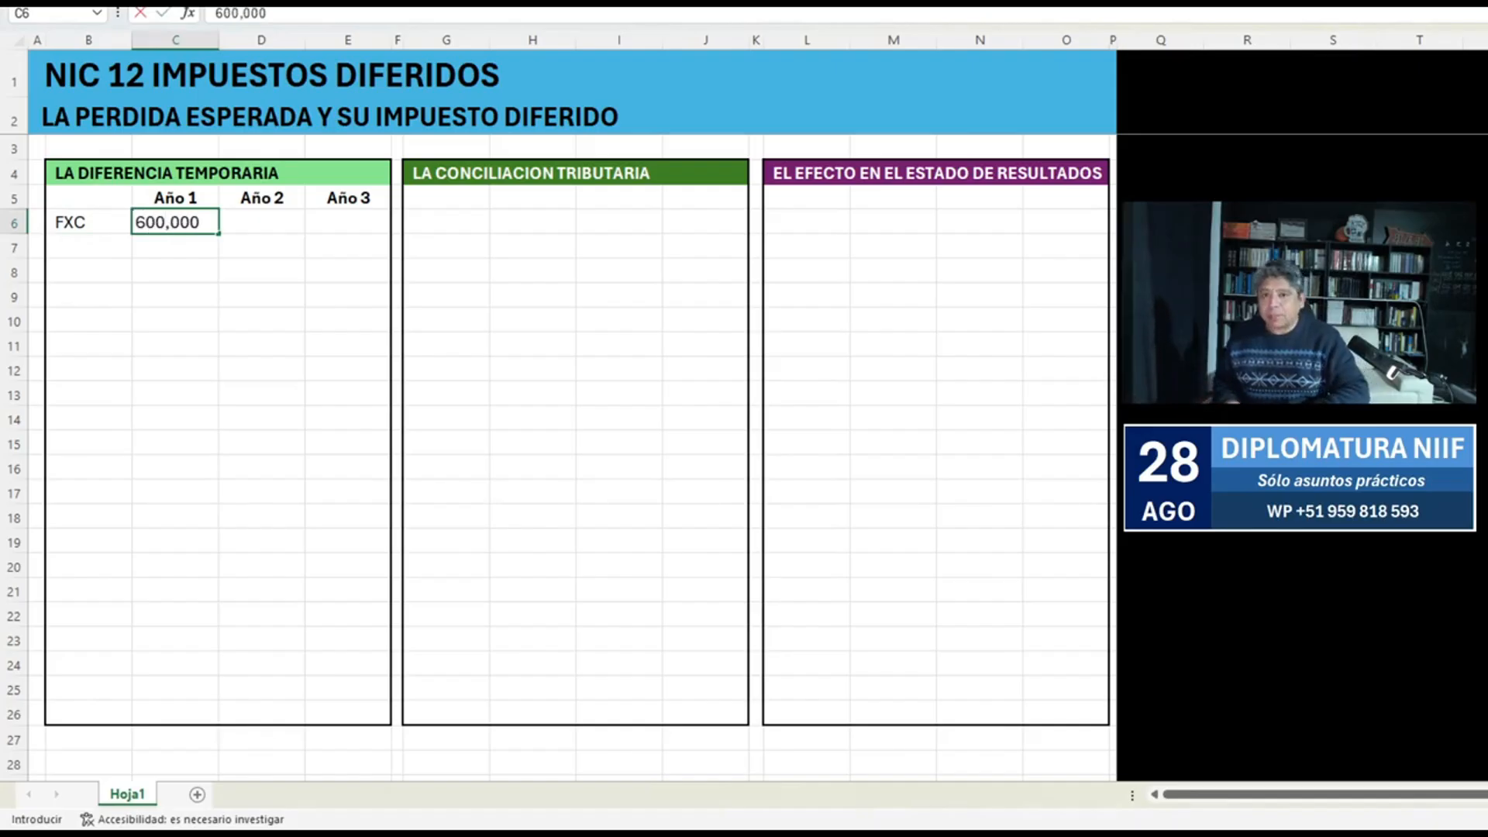
pyautogui.press('Tab')
pyautogui.write('700,000')
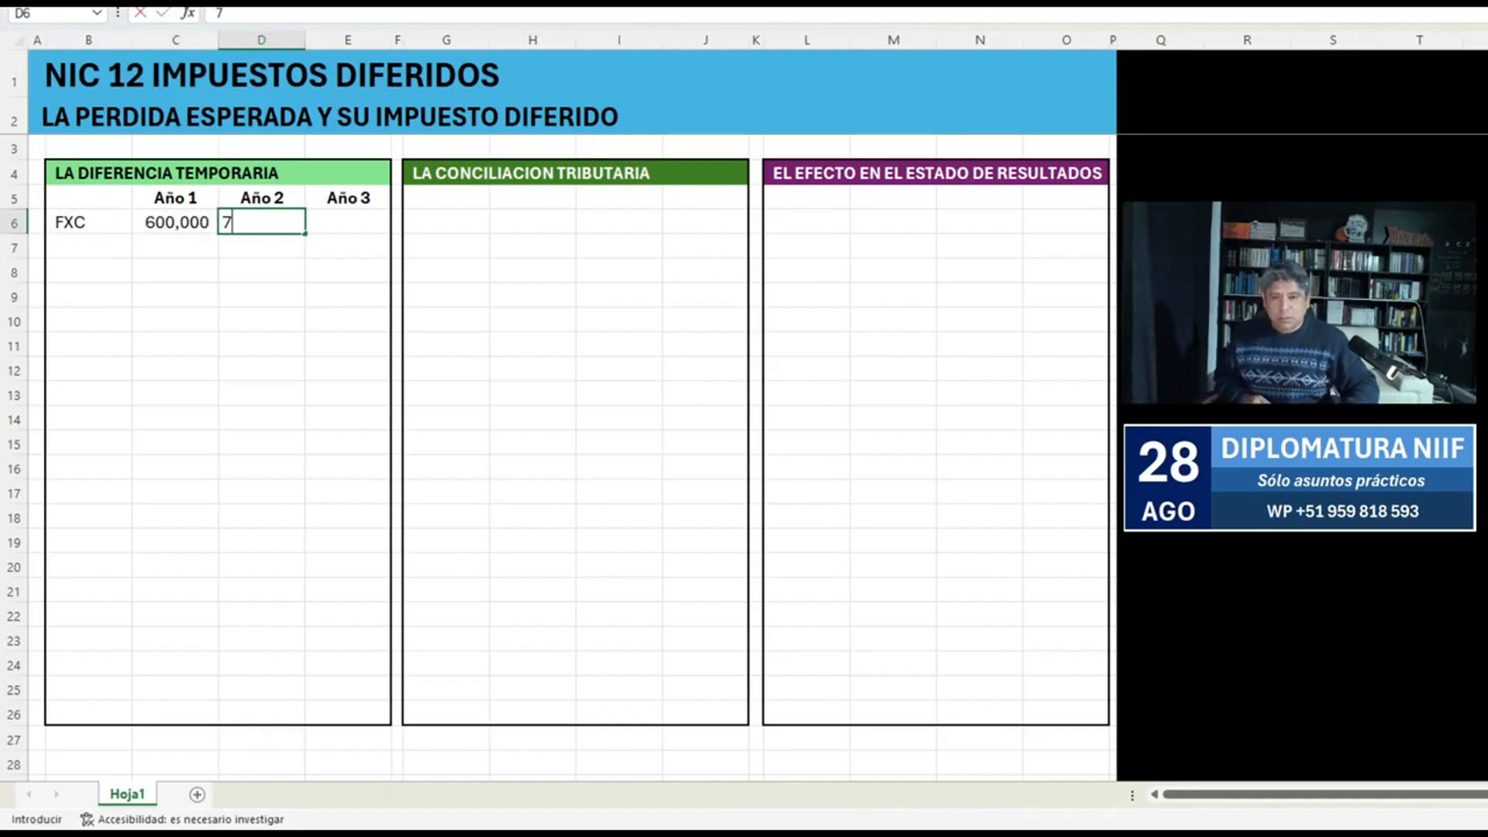
pyautogui.press('Tab')
pyautogui.write('650,000')
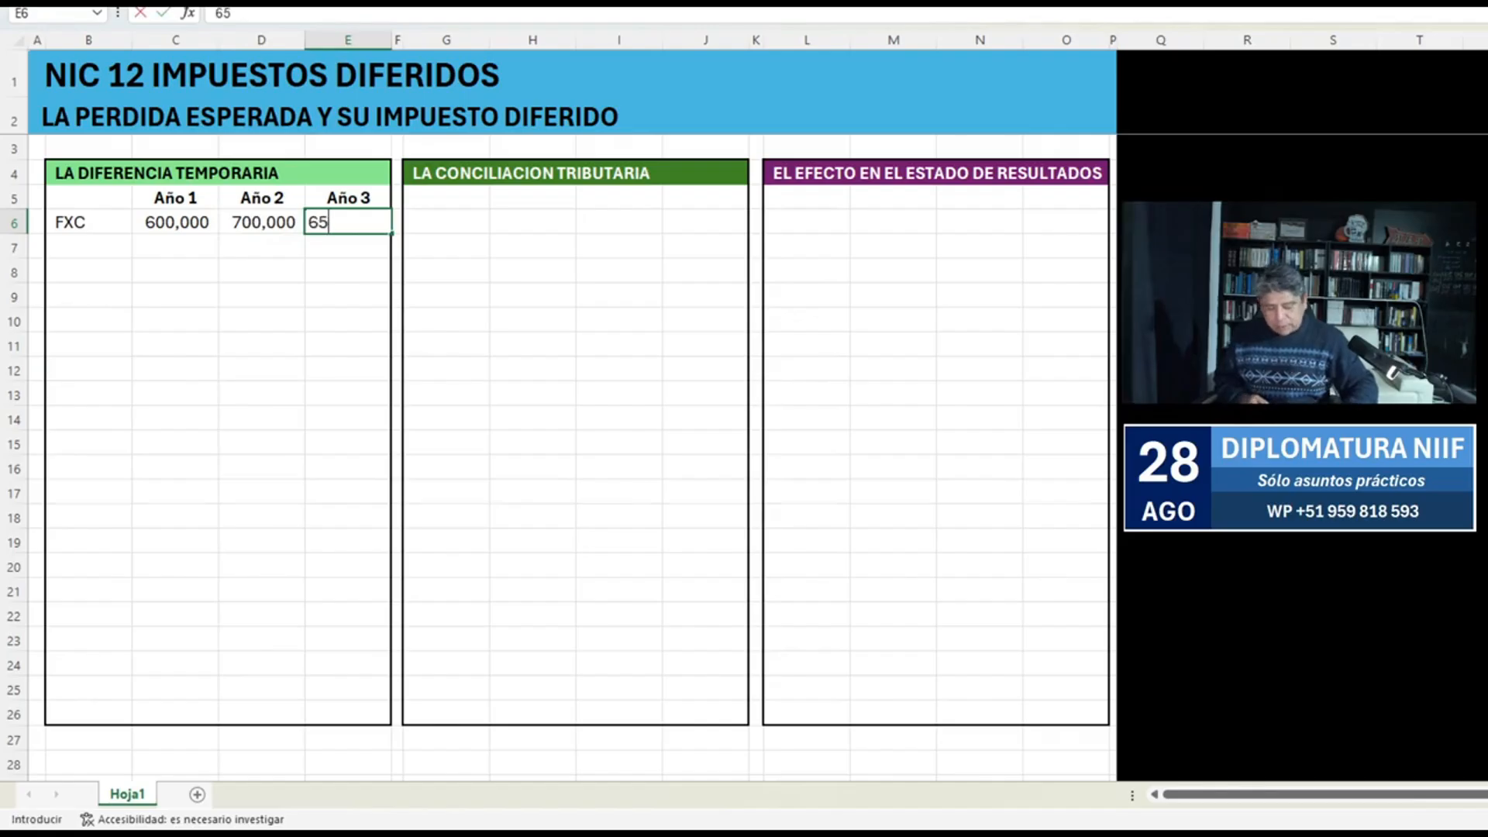
pyautogui.hotkey('ctrl', 'Return')
pyautogui.press('Up')
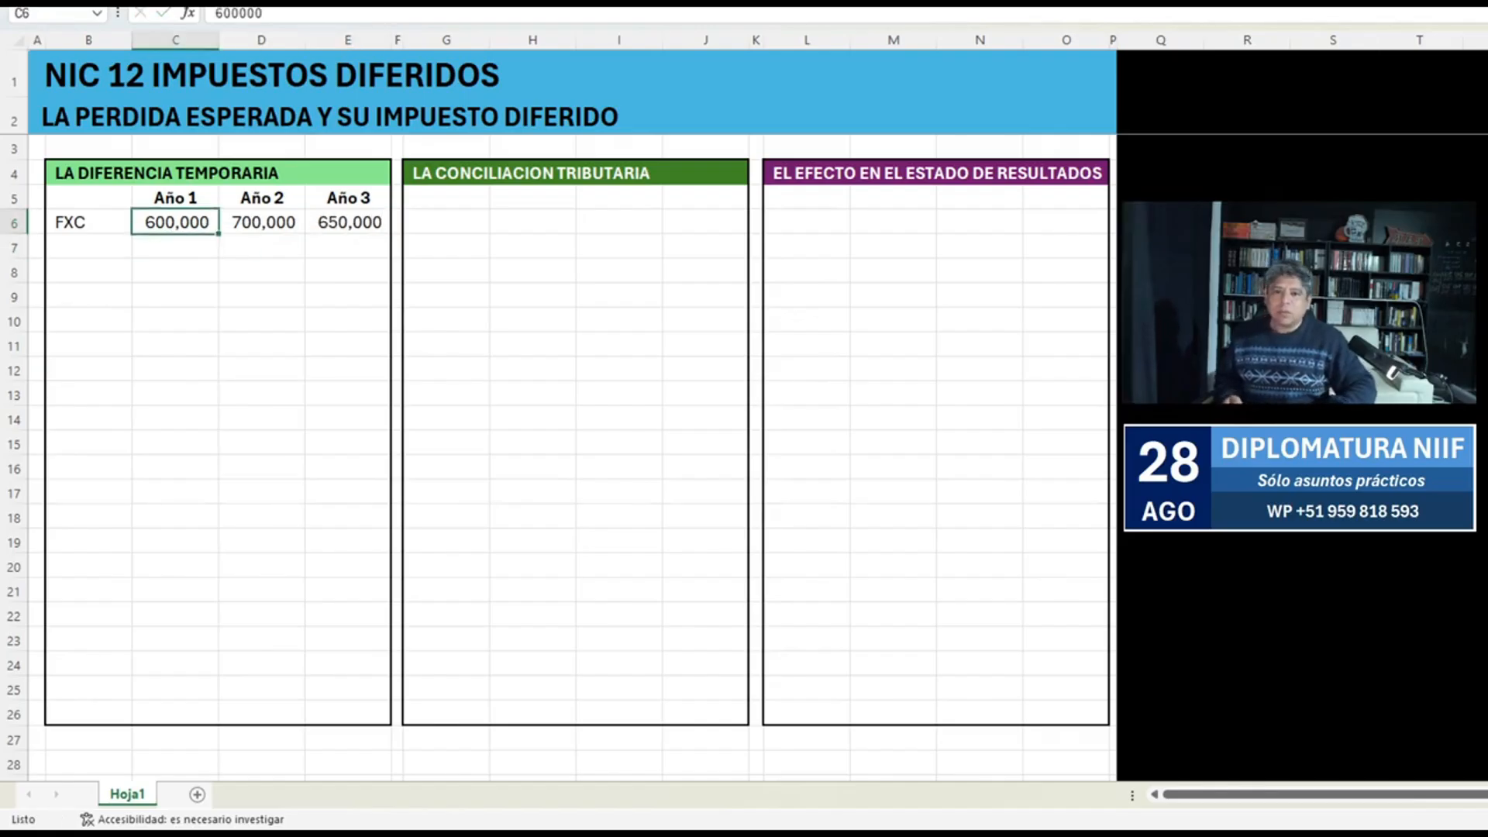
pyautogui.press('Right')
pyautogui.press('Right')
pyautogui.hotkey('ctrl', 'shift', 'Left')
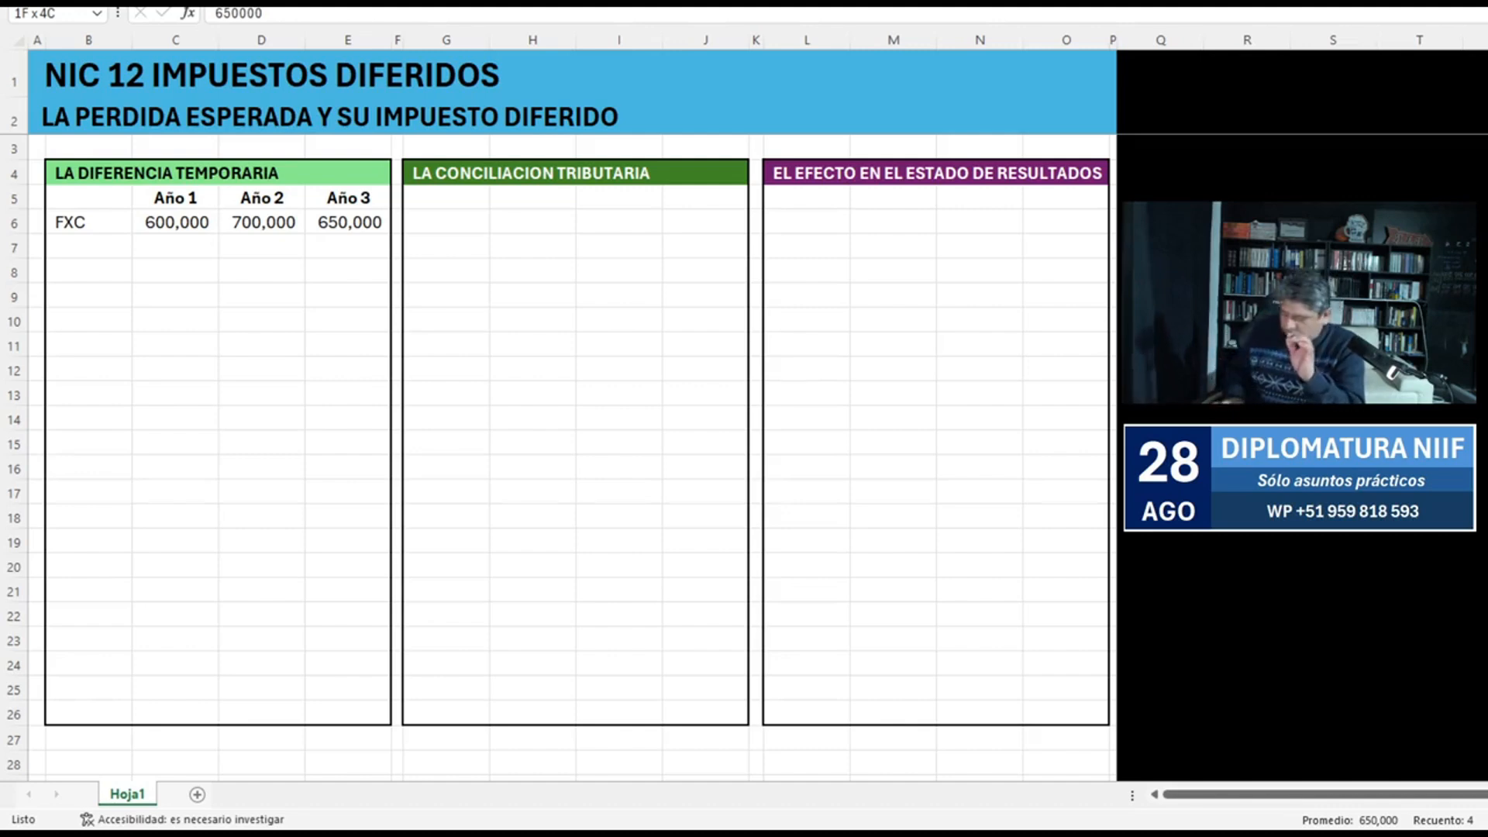
# Enter the row label "PERD ESP" in B7, below FXC.
pyautogui.press('Down')
pyautogui.press('Left')
pyautogui.press('Left')
pyautogui.press('Left')
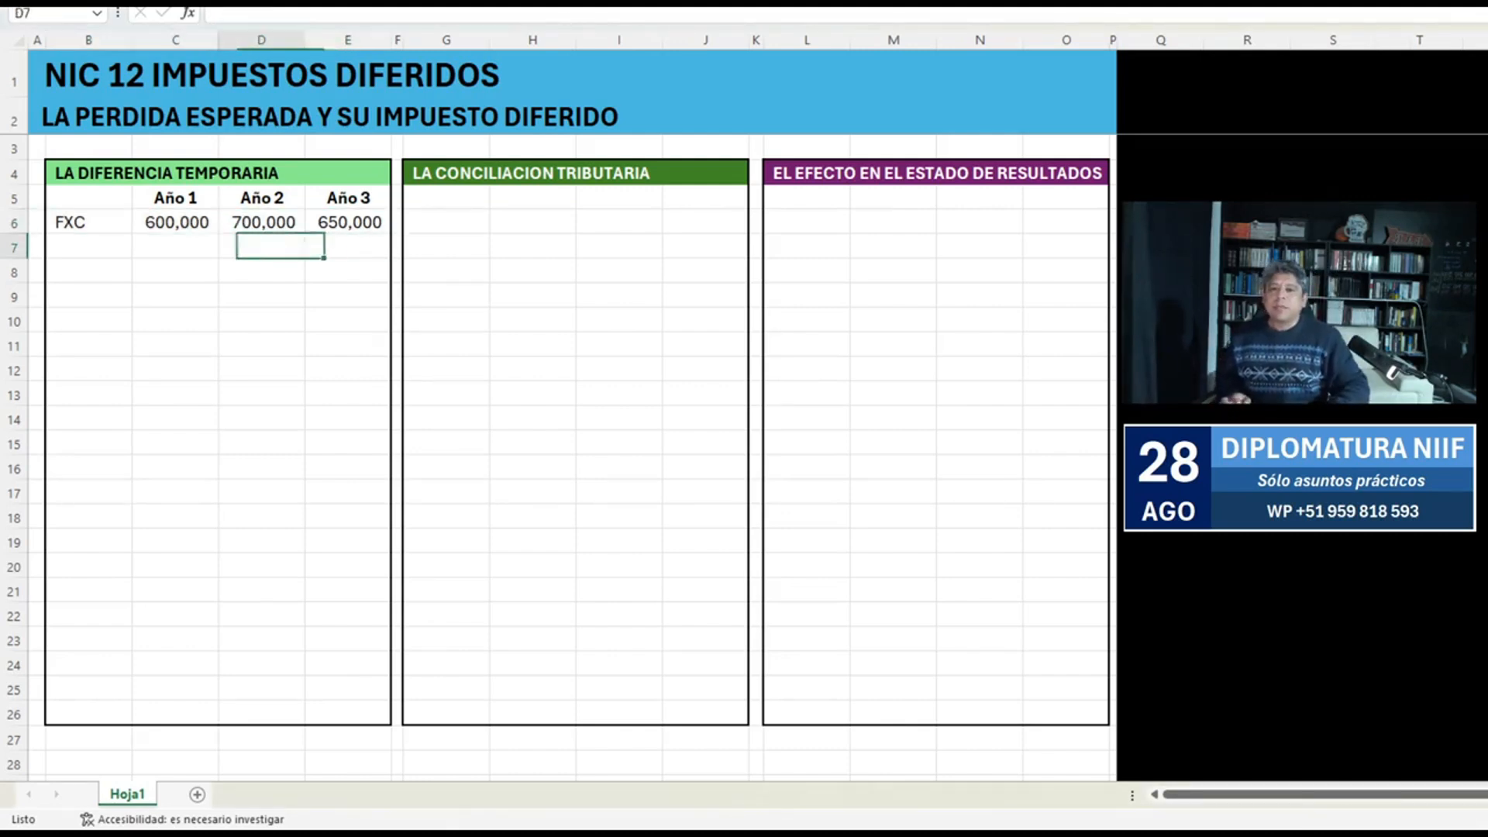
pyautogui.write('P.')
pyautogui.press('BackSpace')
pyautogui.write('ERD ESP')
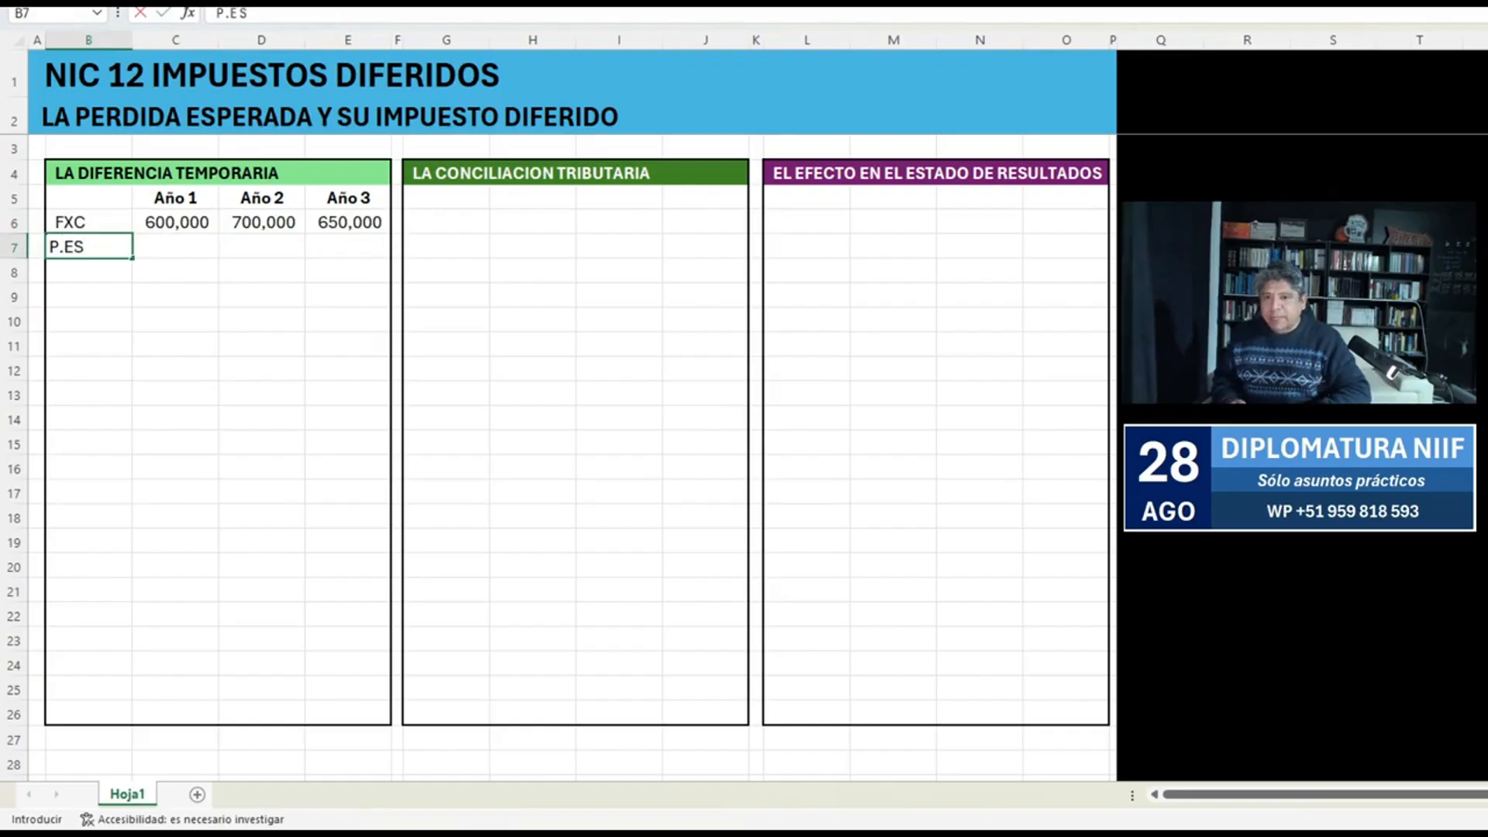
# Enter the expected losses for the three years in C7:E7: -10,000, -25,000 and -20,000.
pyautogui.press('Tab')
pyautogui.write('-10,000')
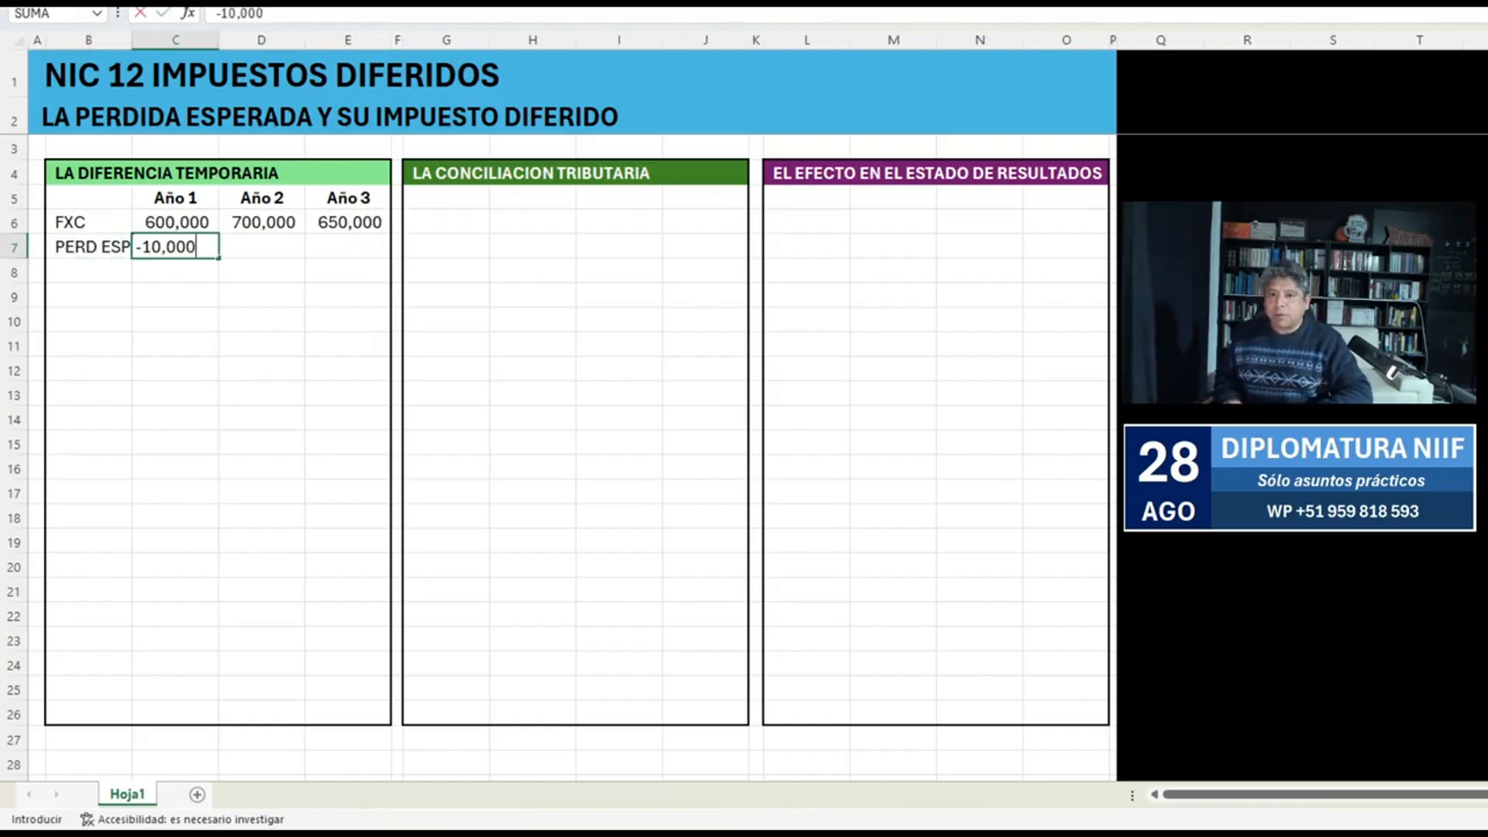
pyautogui.press('Tab')
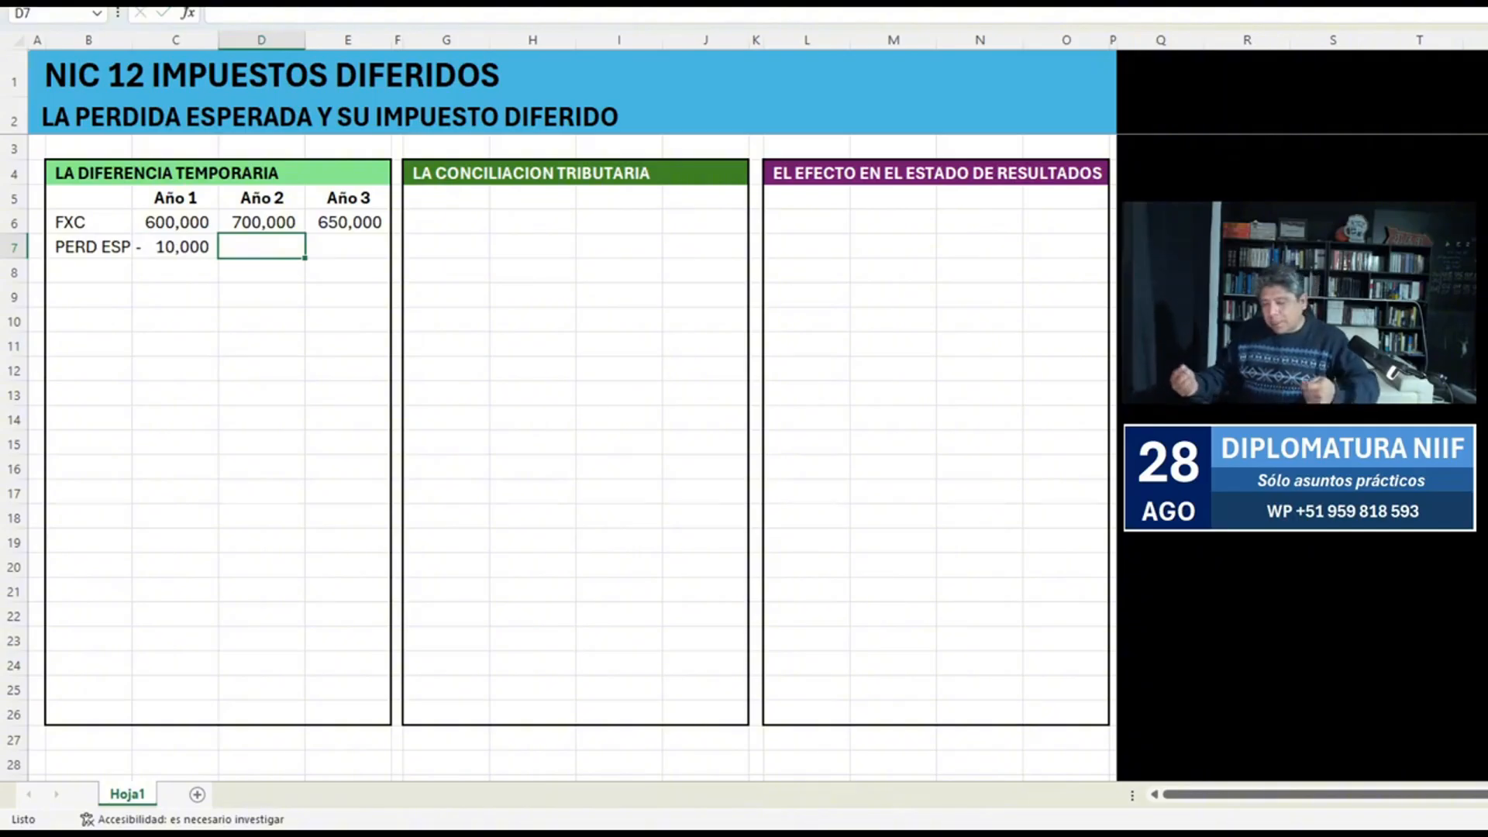
pyautogui.write('25,000')
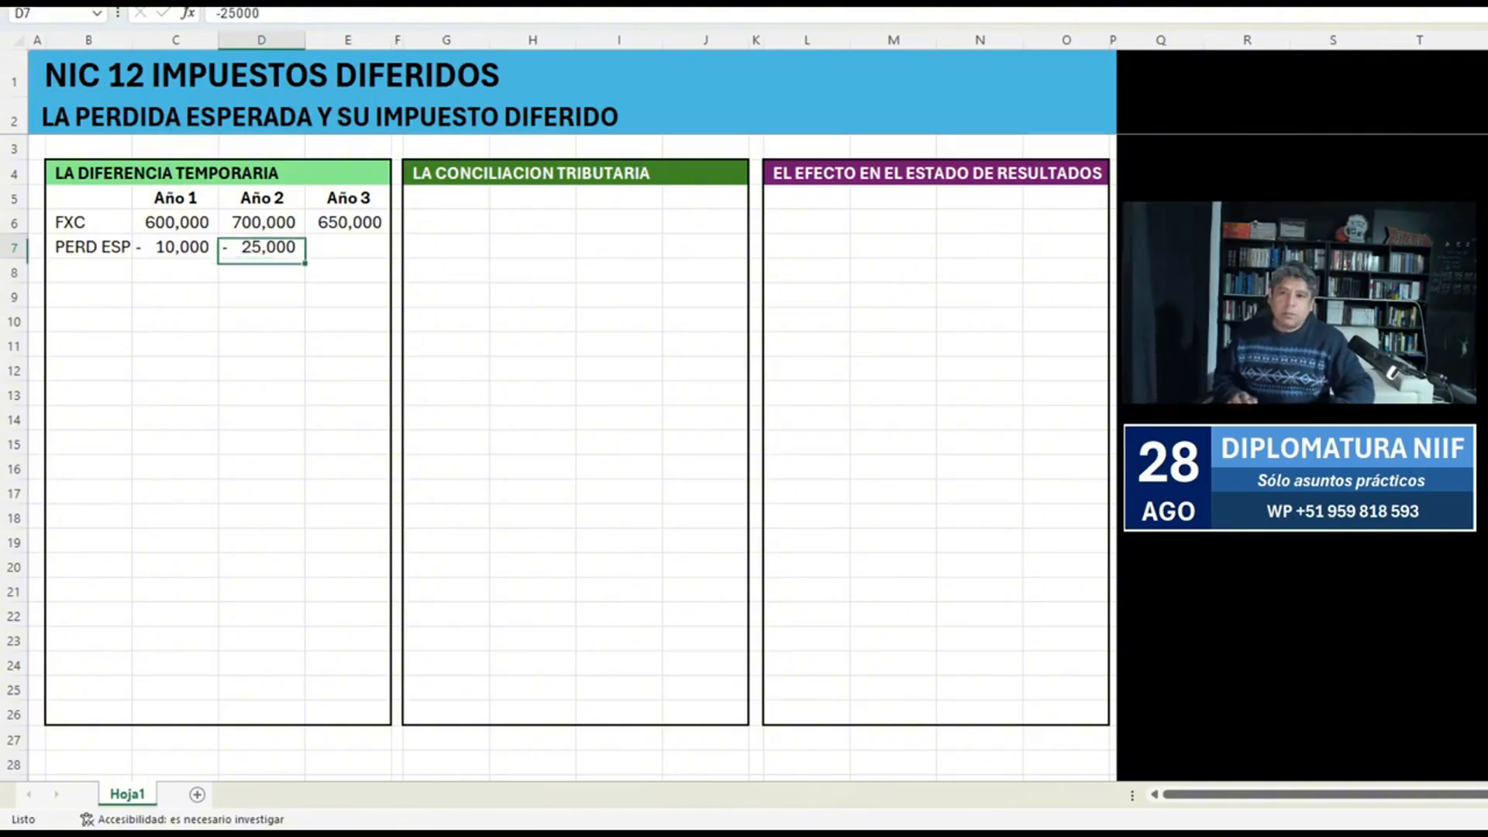
pyautogui.press('Tab')
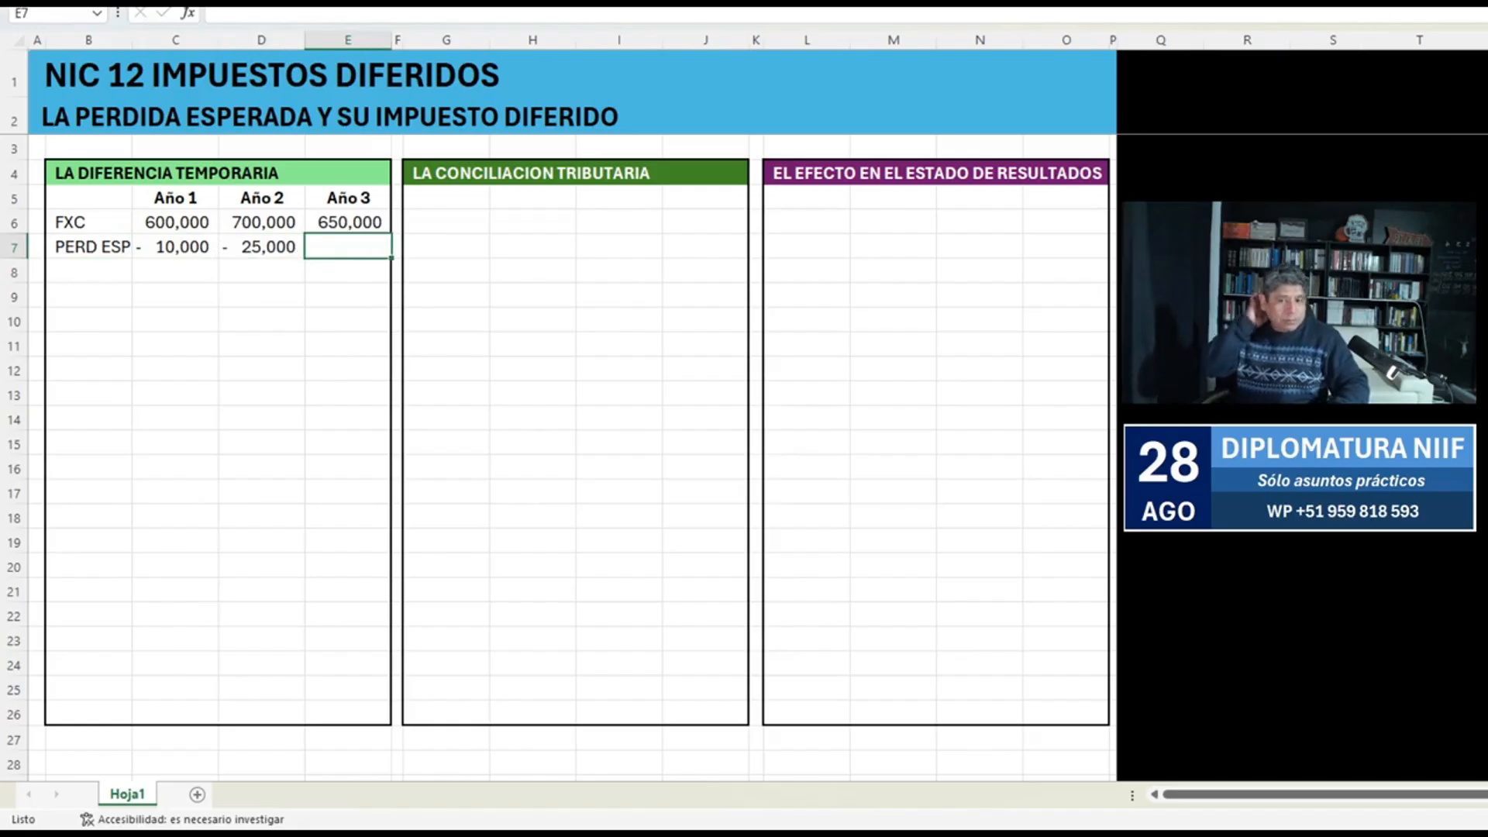
pyautogui.write('-20000')
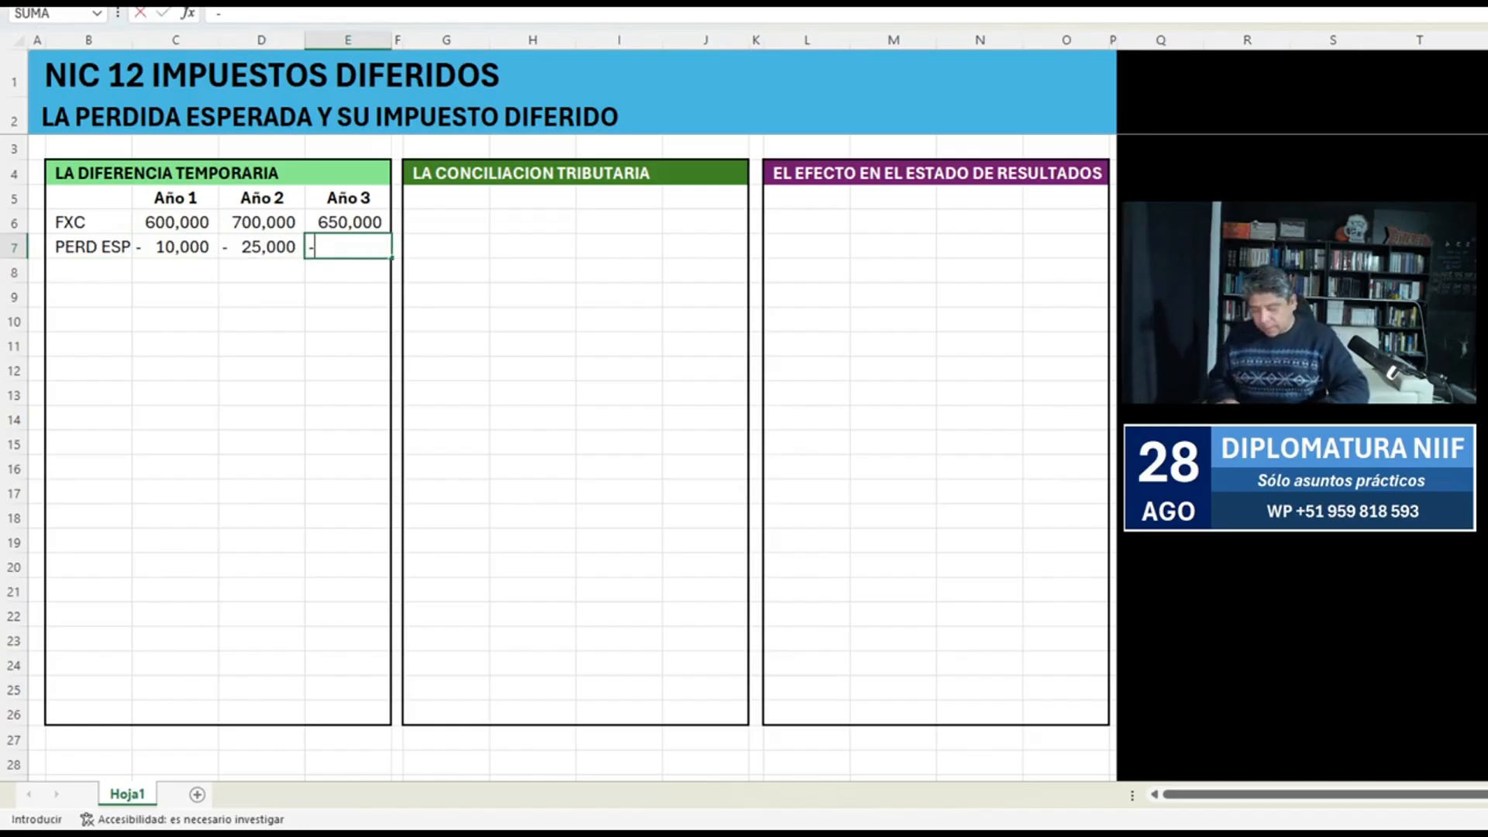
pyautogui.press('Return')
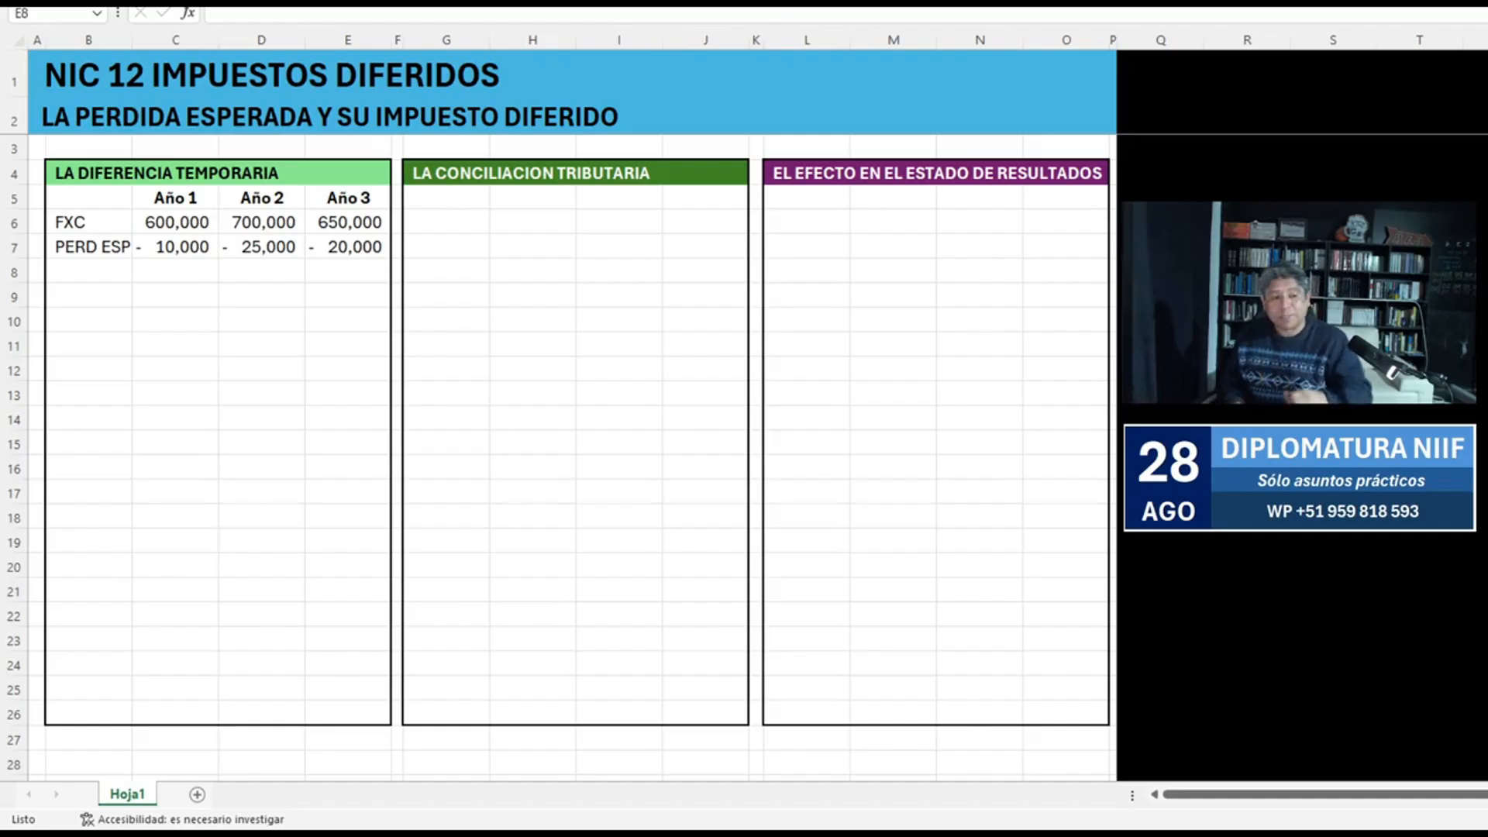
# Calculate the Año 1 net value in C8 with the formula +C6+C7.
pyautogui.press('Left')
pyautogui.press('Left')
pyautogui.write('+')
pyautogui.press('Up')
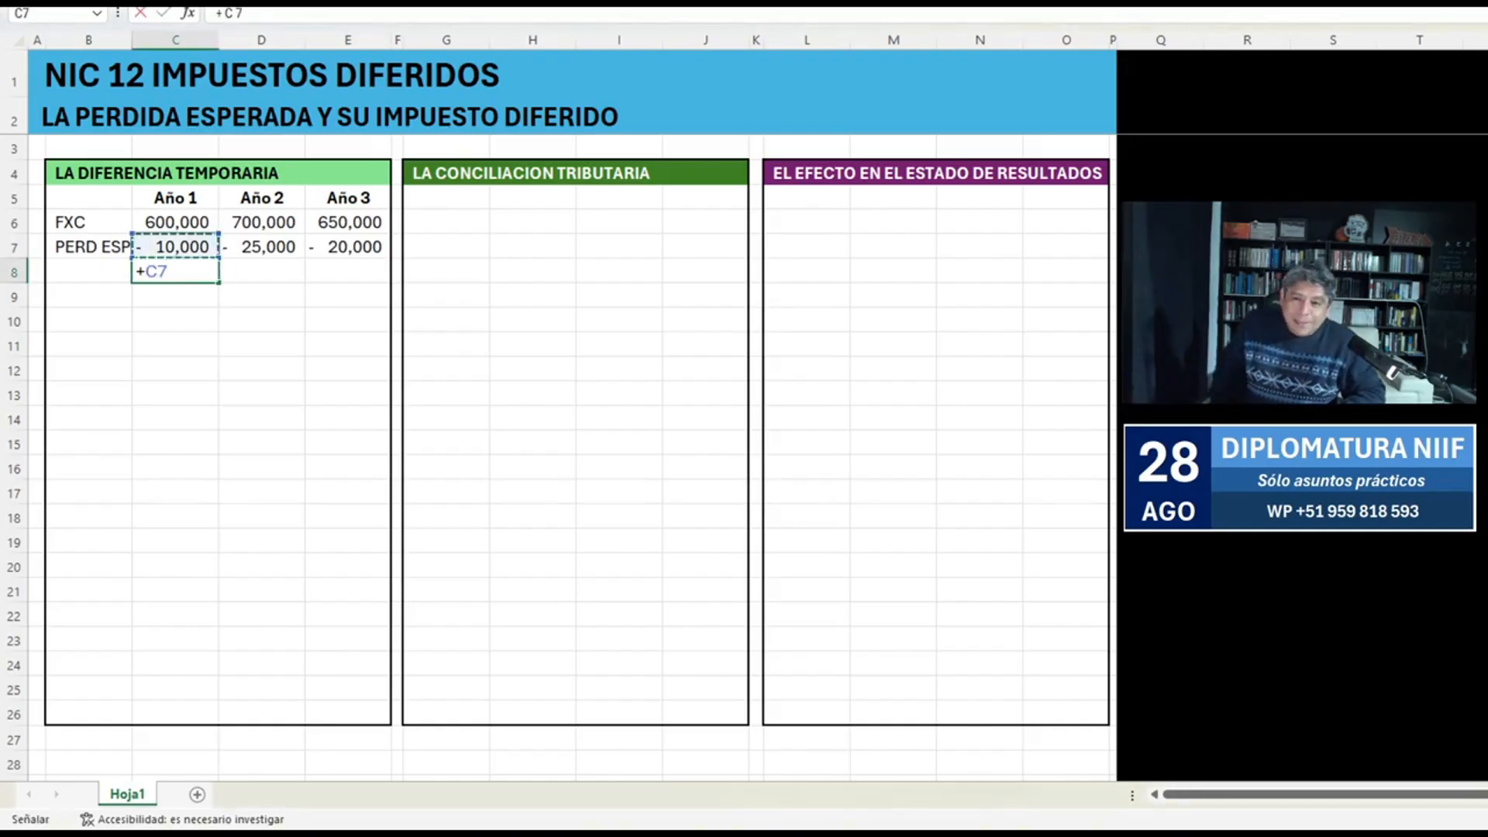
pyautogui.press('Up')
pyautogui.write('+')
pyautogui.press('Up')
pyautogui.press('Return')
# Calculate the Año 2 net value in D8 with the formula +D6+D7.
pyautogui.press('Up')
pyautogui.press('Right')
pyautogui.write('+')
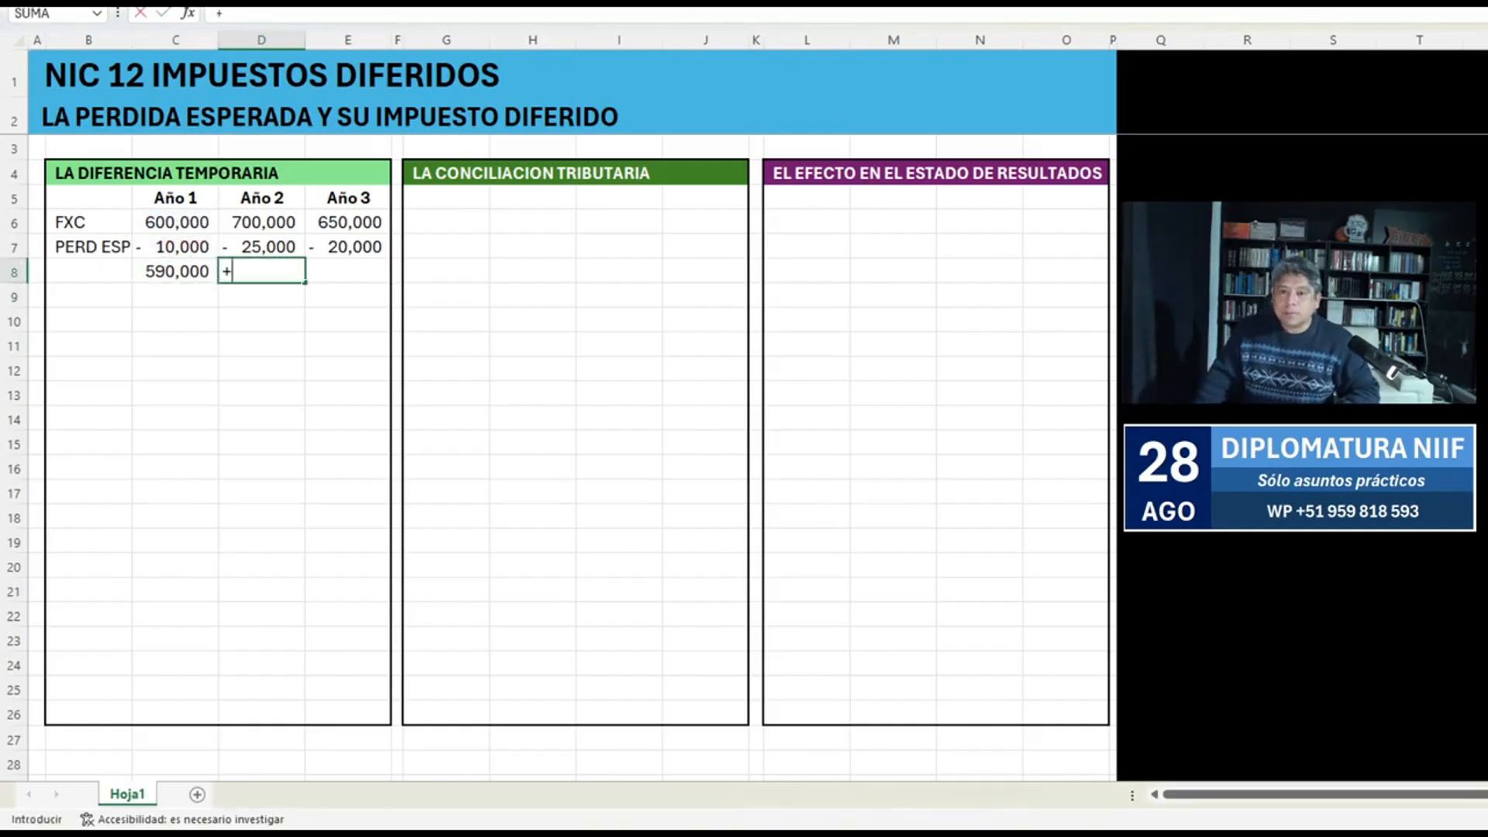
pyautogui.press('Up')
pyautogui.press('Up')
pyautogui.write('+')
pyautogui.press('Up')
pyautogui.press('Return')
# Calculate the Año 3 net value in E8 with the formula +E6+E7.
pyautogui.press('Up')
pyautogui.press('Right')
pyautogui.write('+')
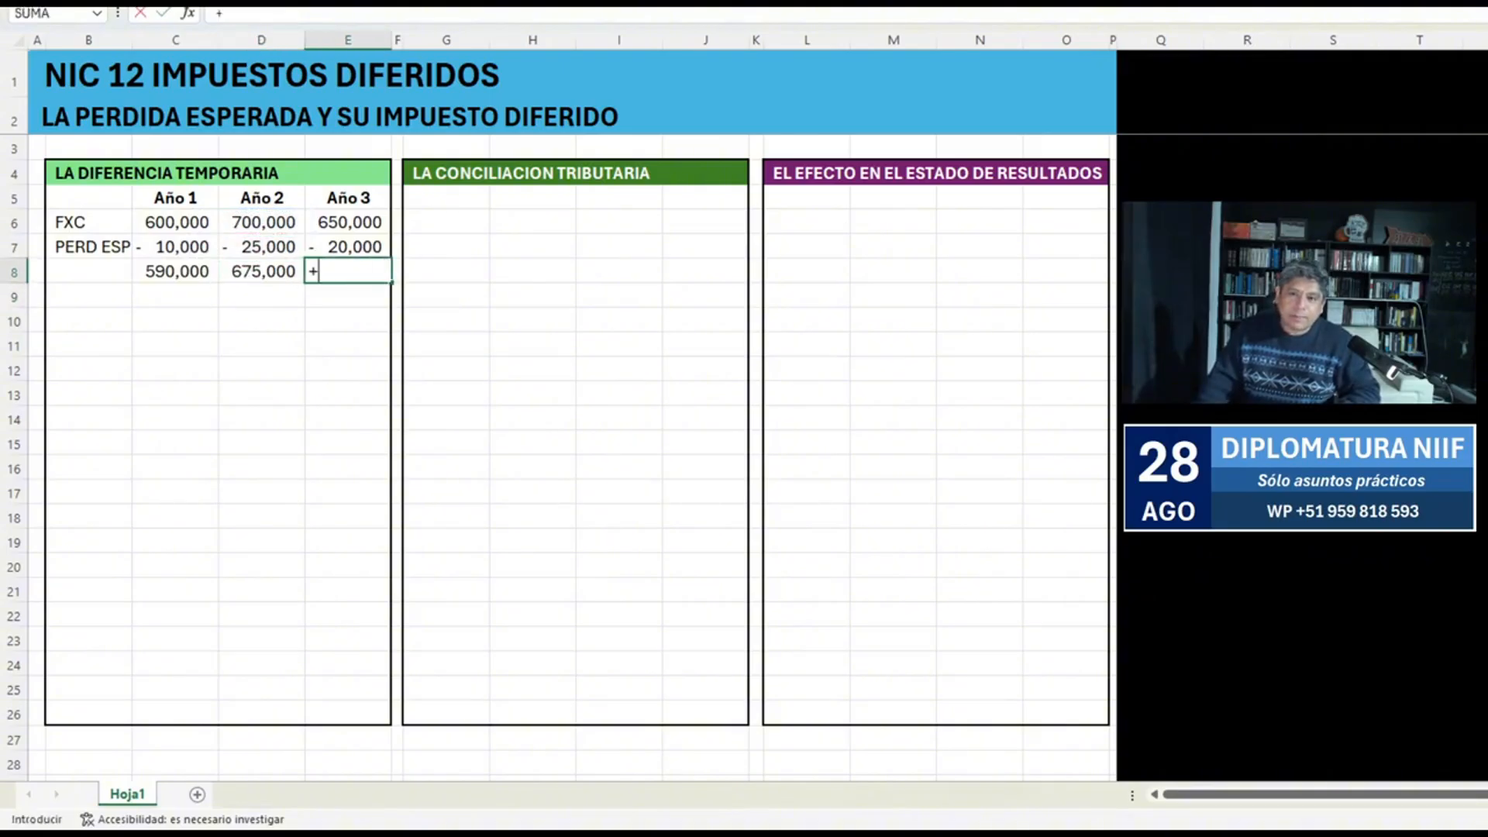
pyautogui.press('Up')
pyautogui.press('Up')
pyautogui.write('+')
pyautogui.press('Up')
pyautogui.press('Return')
# Enter the row label "V.LIBROS" in B8 beside the net values.
pyautogui.press('Up')
pyautogui.press('Left')
pyautogui.press('Left')
pyautogui.press('Left')
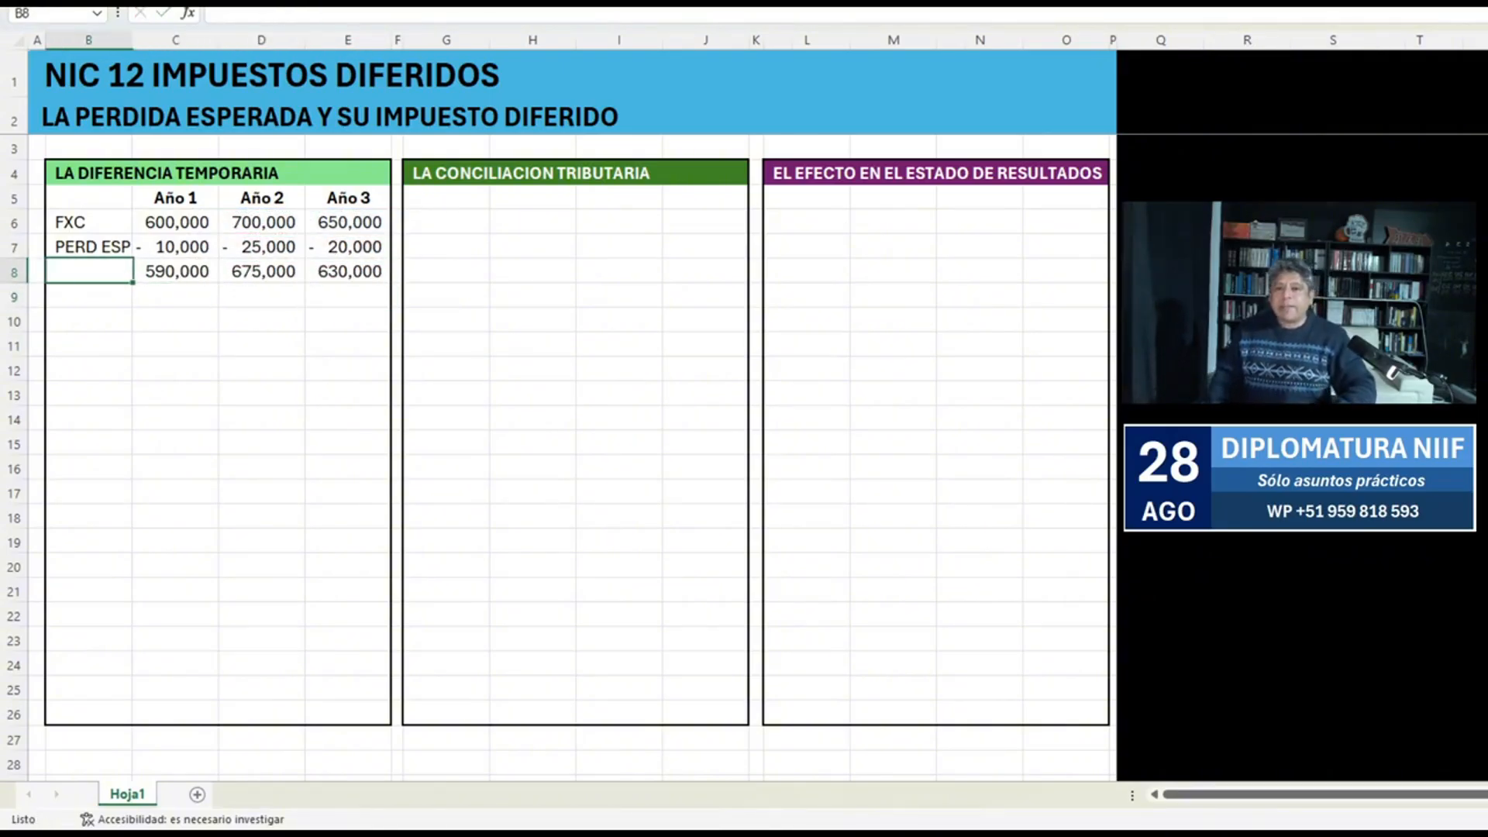
pyautogui.write('V')
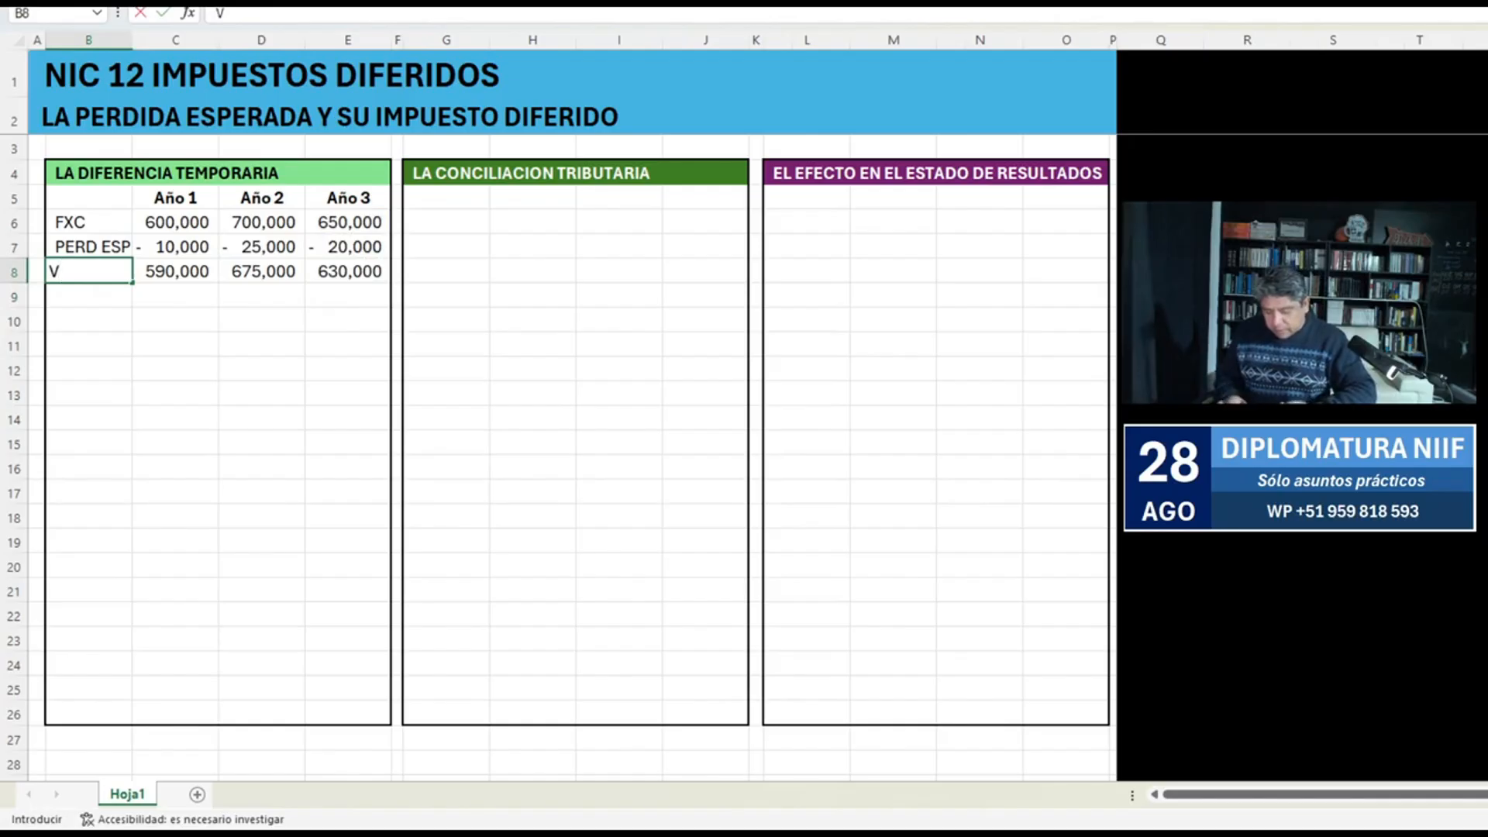
pyautogui.write('.LIBROS')
pyautogui.press('Return')
pyautogui.press('Up')
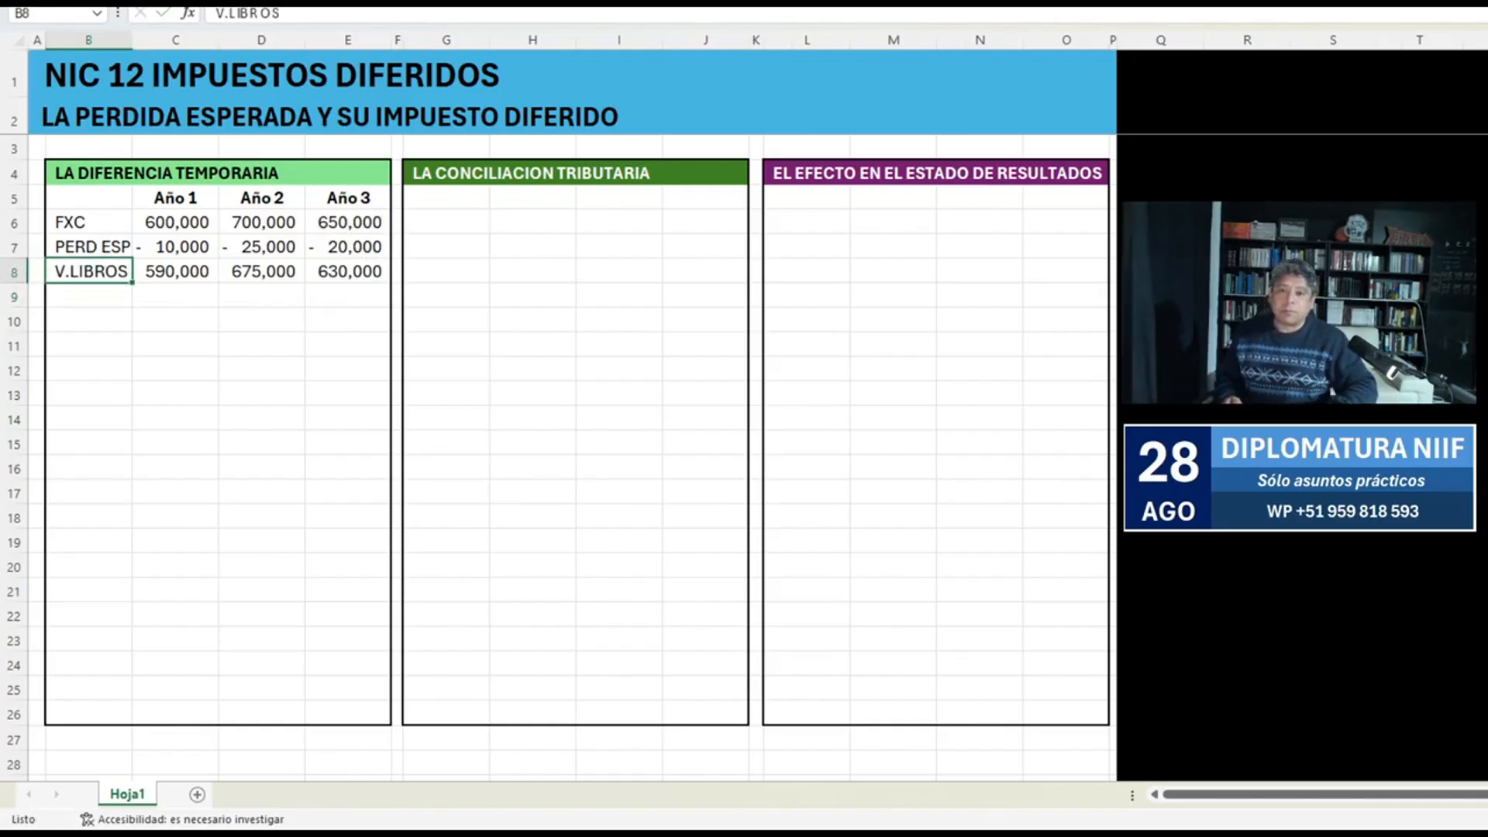
# Format the V.LIBROS row, B8:E8, with a light blue fill and bold text.
pyautogui.hotkey('shift', 'Right')
pyautogui.hotkey('shift', 'Right')
pyautogui.hotkey('shift', 'Right')
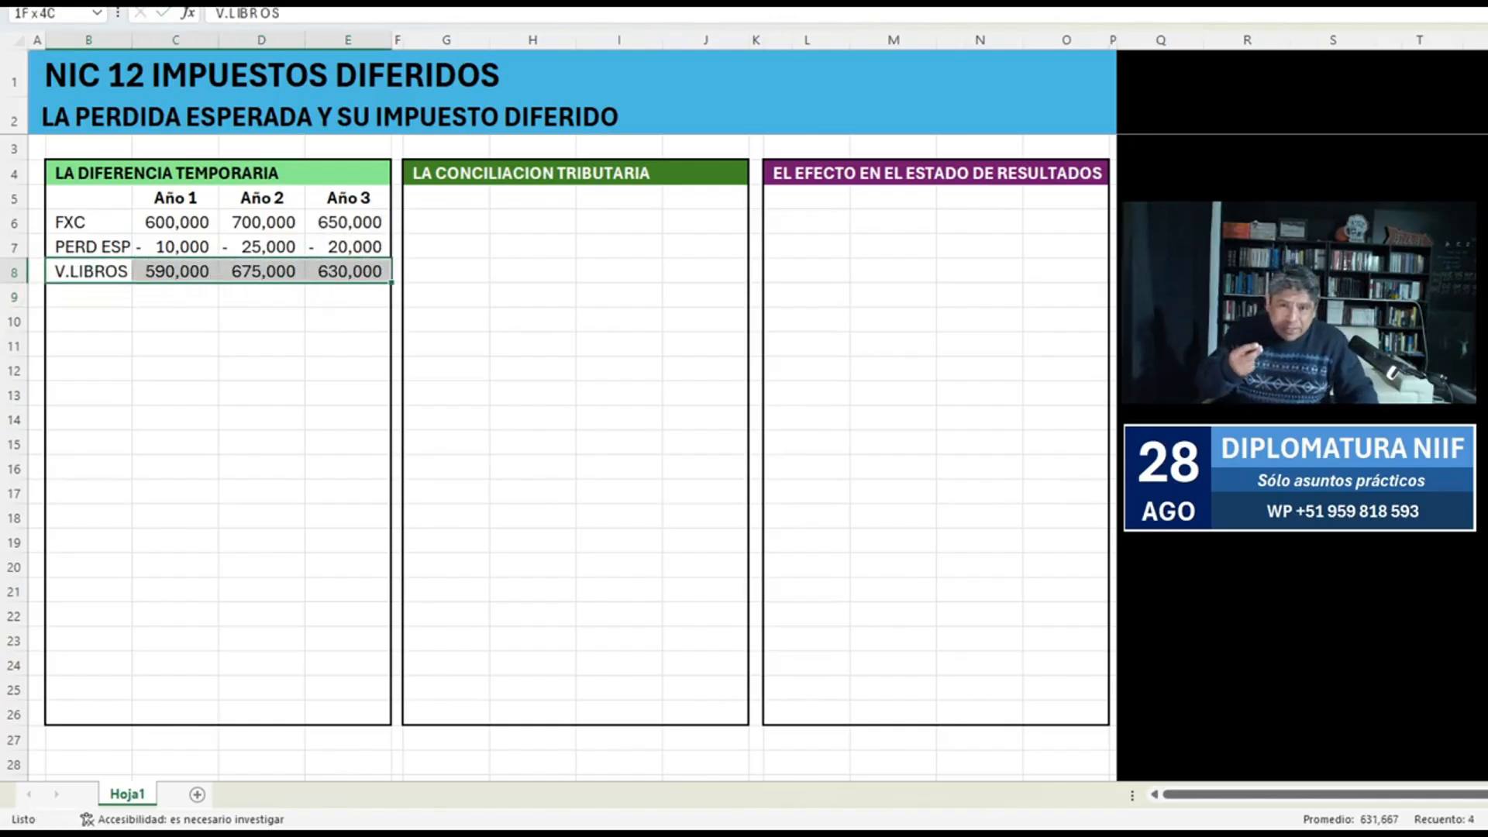
pyautogui.press('F4')
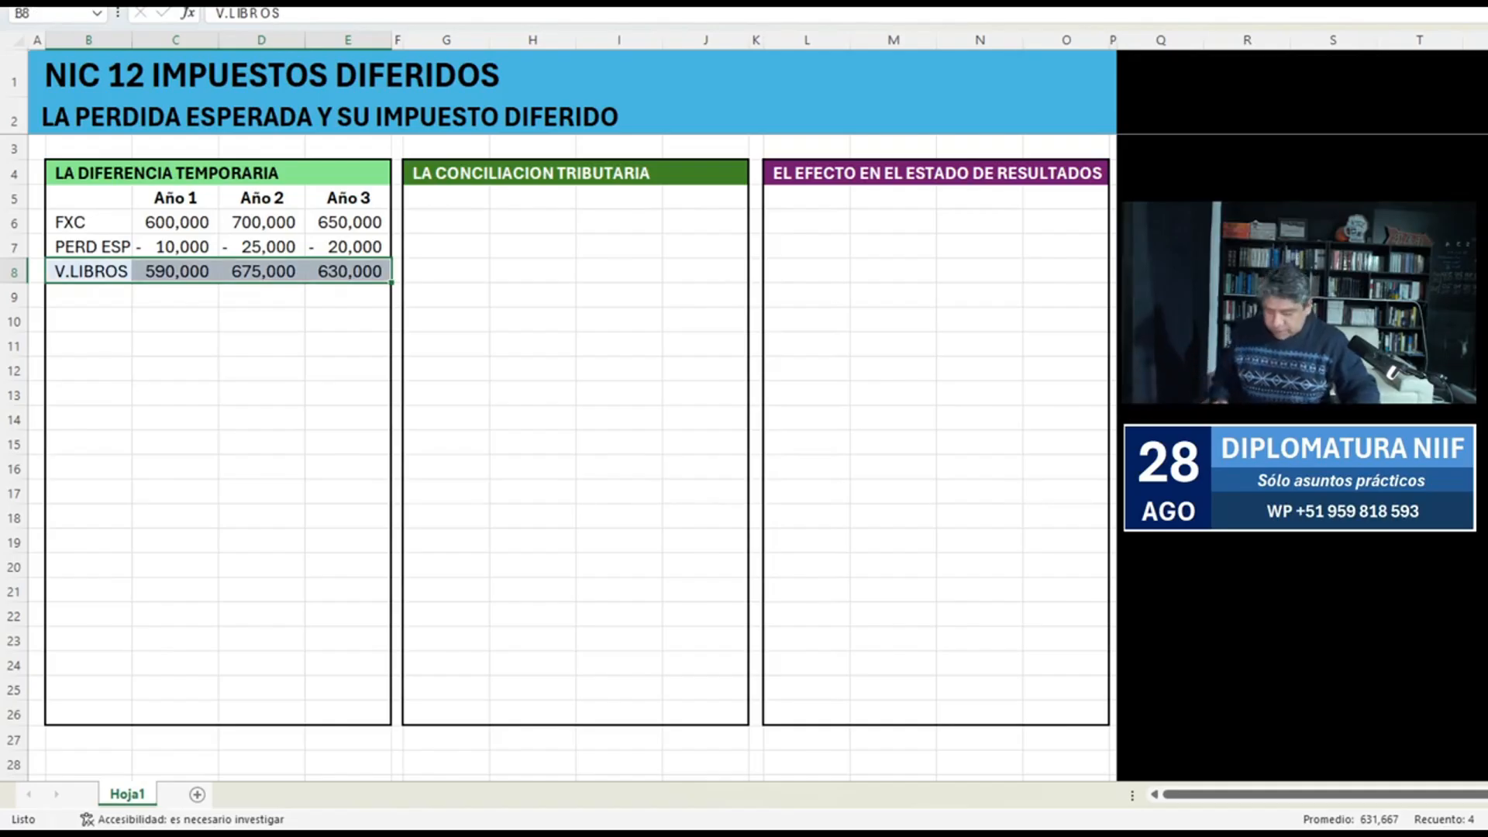
pyautogui.hotkey('ctrl', 'n')
pyautogui.hotkey('alt', 'Tab')
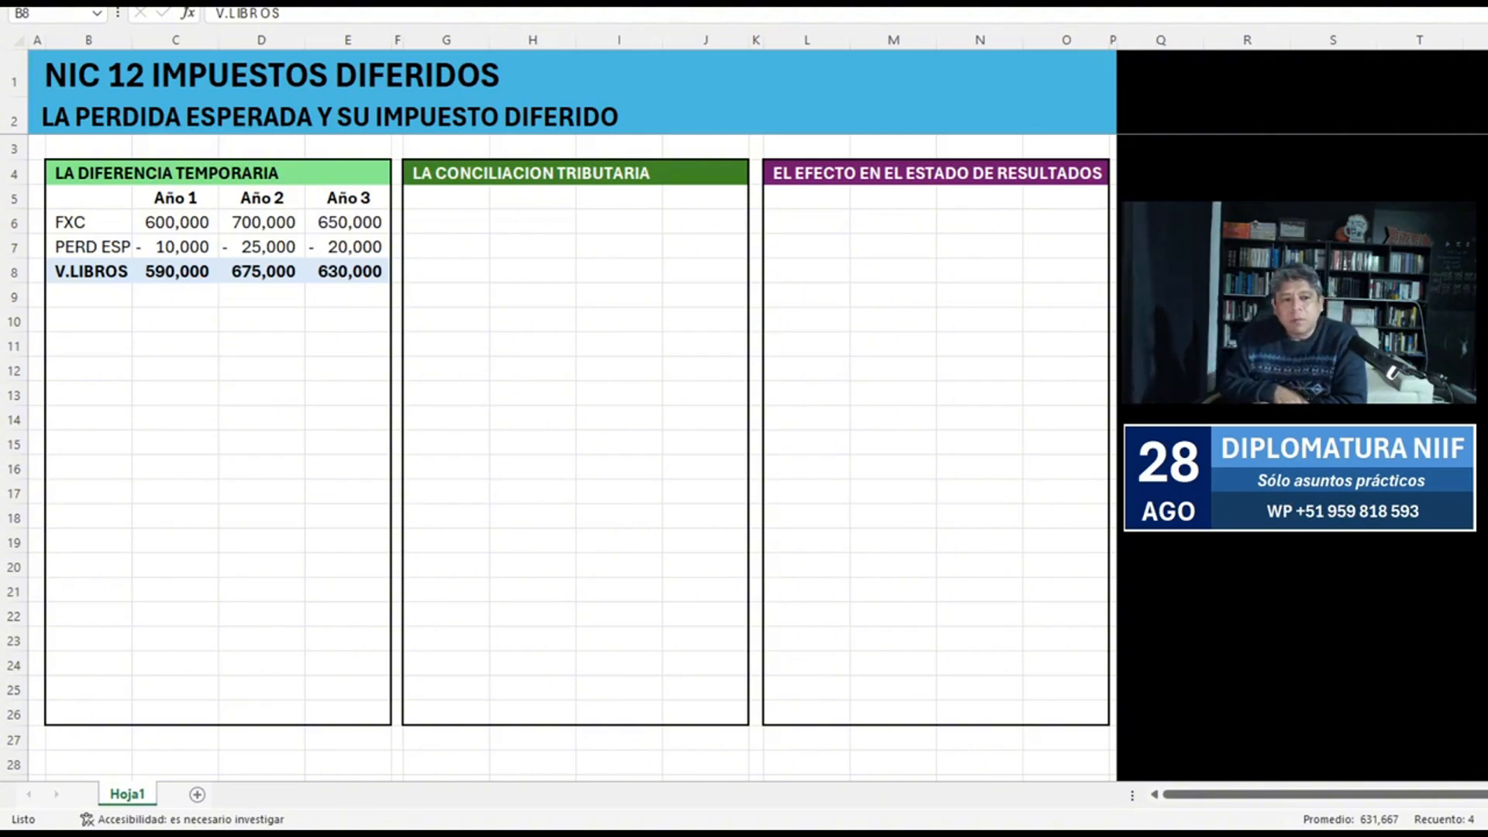
pyautogui.hotkey('alt', 'Tab')
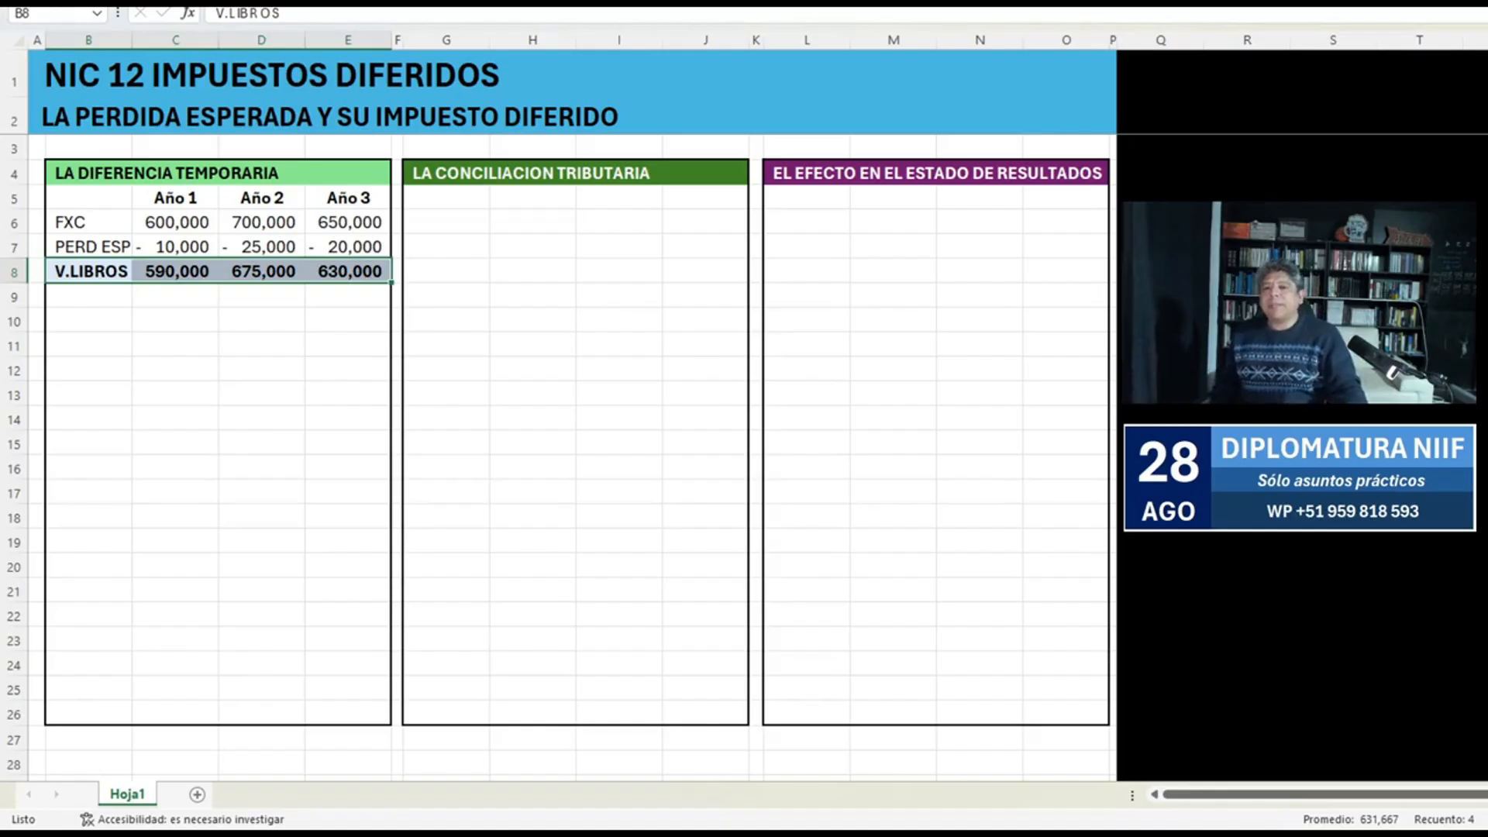
# Change the font color of the PERD ESP row, B7:E7, to red.
pyautogui.press('Up')
pyautogui.hotkey('shift', 'Right')
pyautogui.hotkey('shift', 'Right')
pyautogui.hotkey('shift', 'Right')
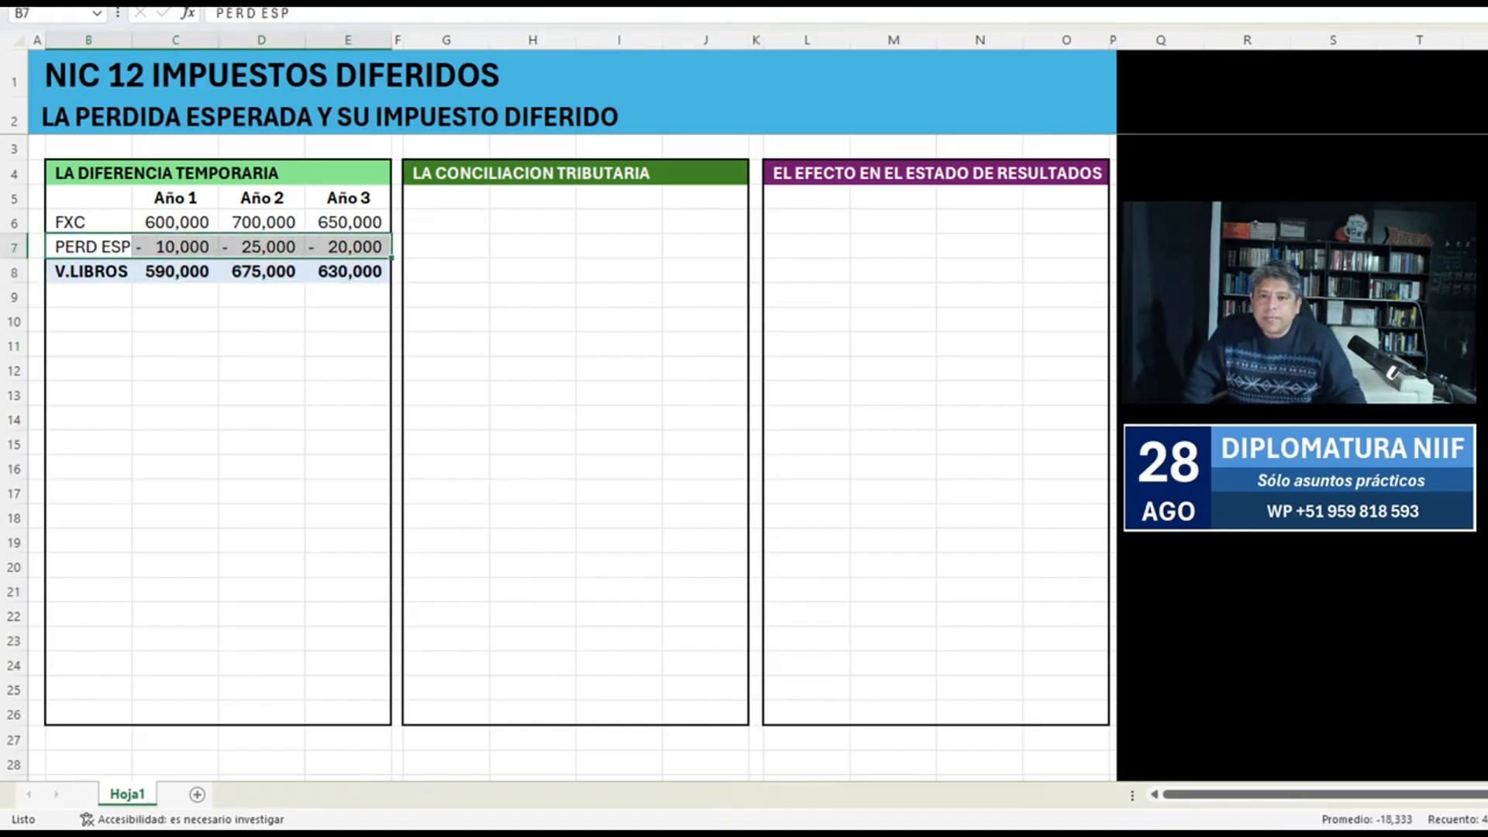
# Enter the label "NIIF 9" in bold in B39 beside PERDIDA ESPERADA (COBRANZA DUDOSA).
pyautogui.scroll(-9, 542, 465)
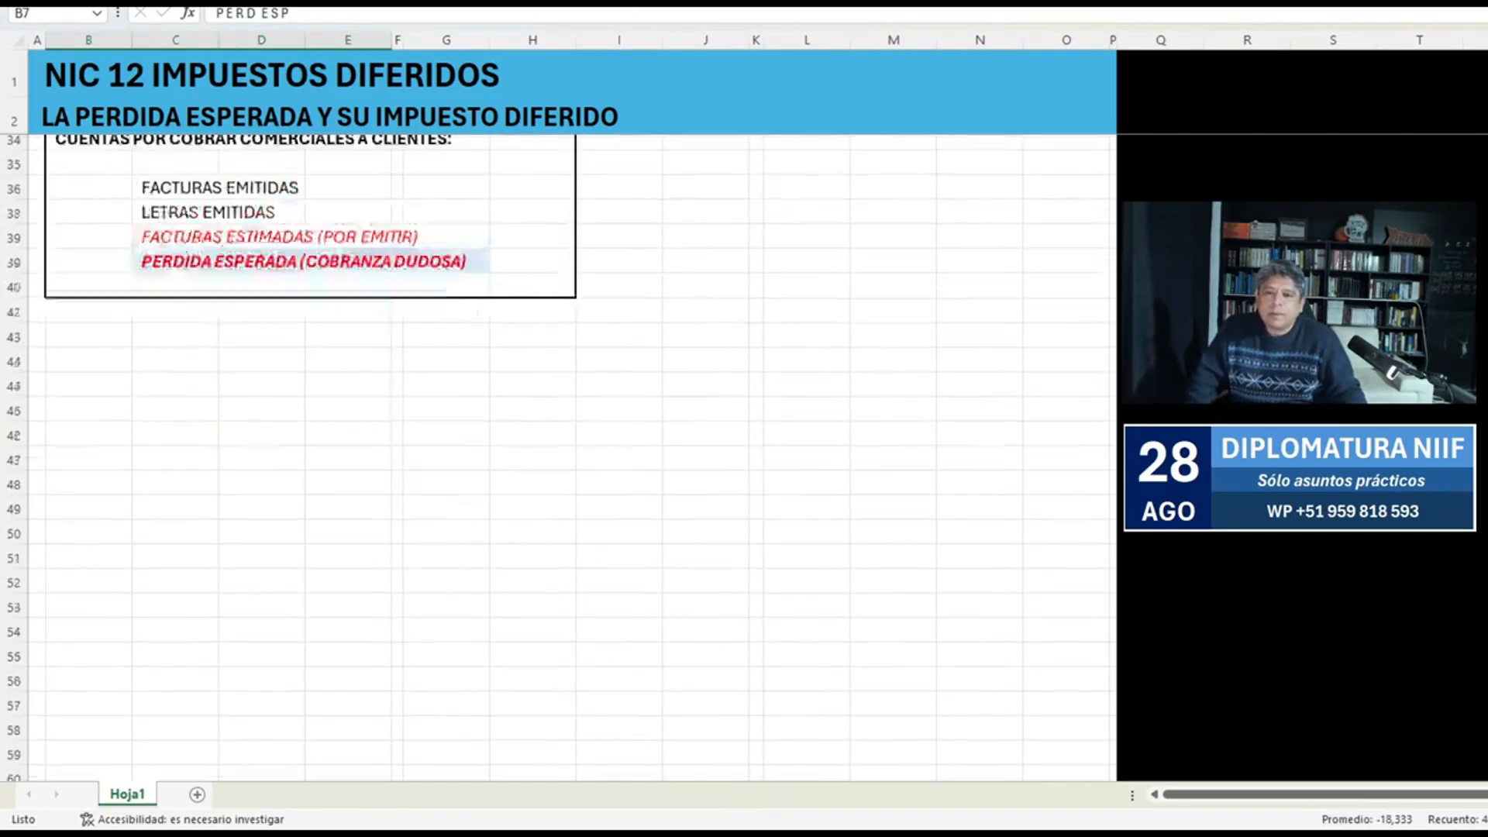
pyautogui.click(88, 372)
pyautogui.write('N')
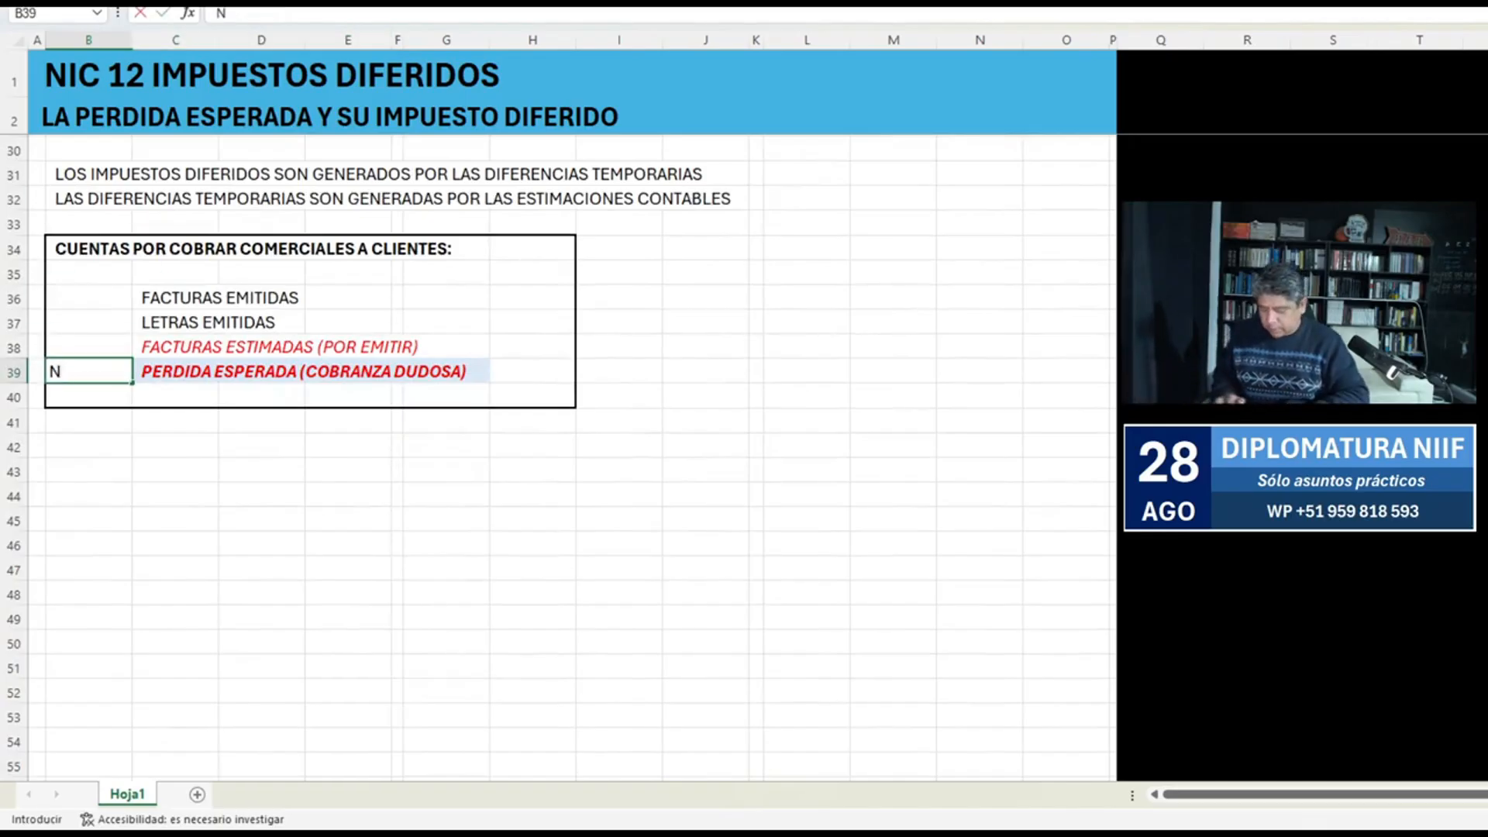
pyautogui.write('IIF 9')
pyautogui.press('Return')
pyautogui.press('Up')
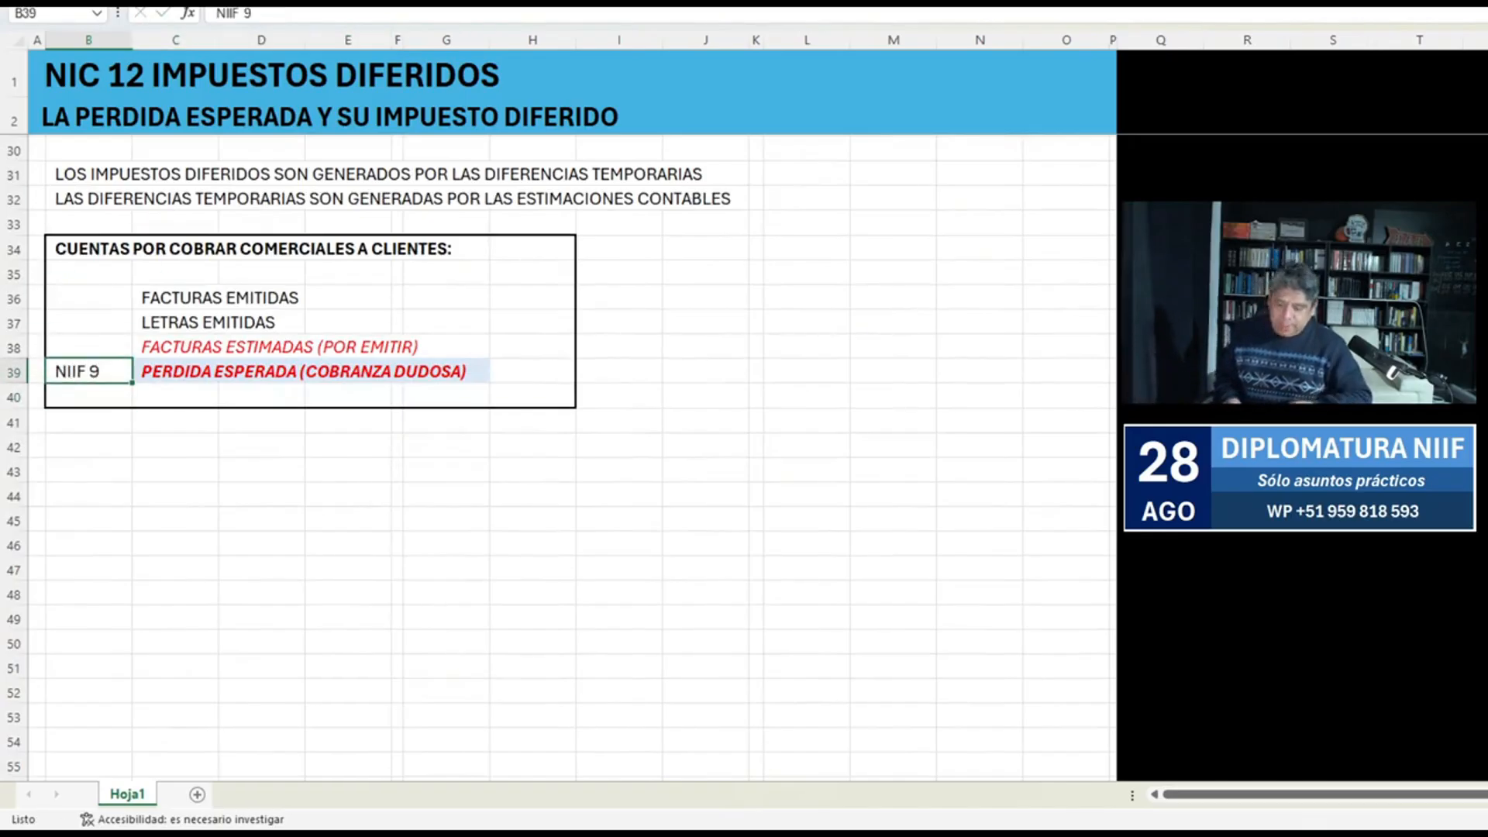
pyautogui.hotkey('ctrl', 'n')
# Copy the book value block with its year headings, B5:E8, to B10:E13.
pyautogui.scroll(9, 89, 372)
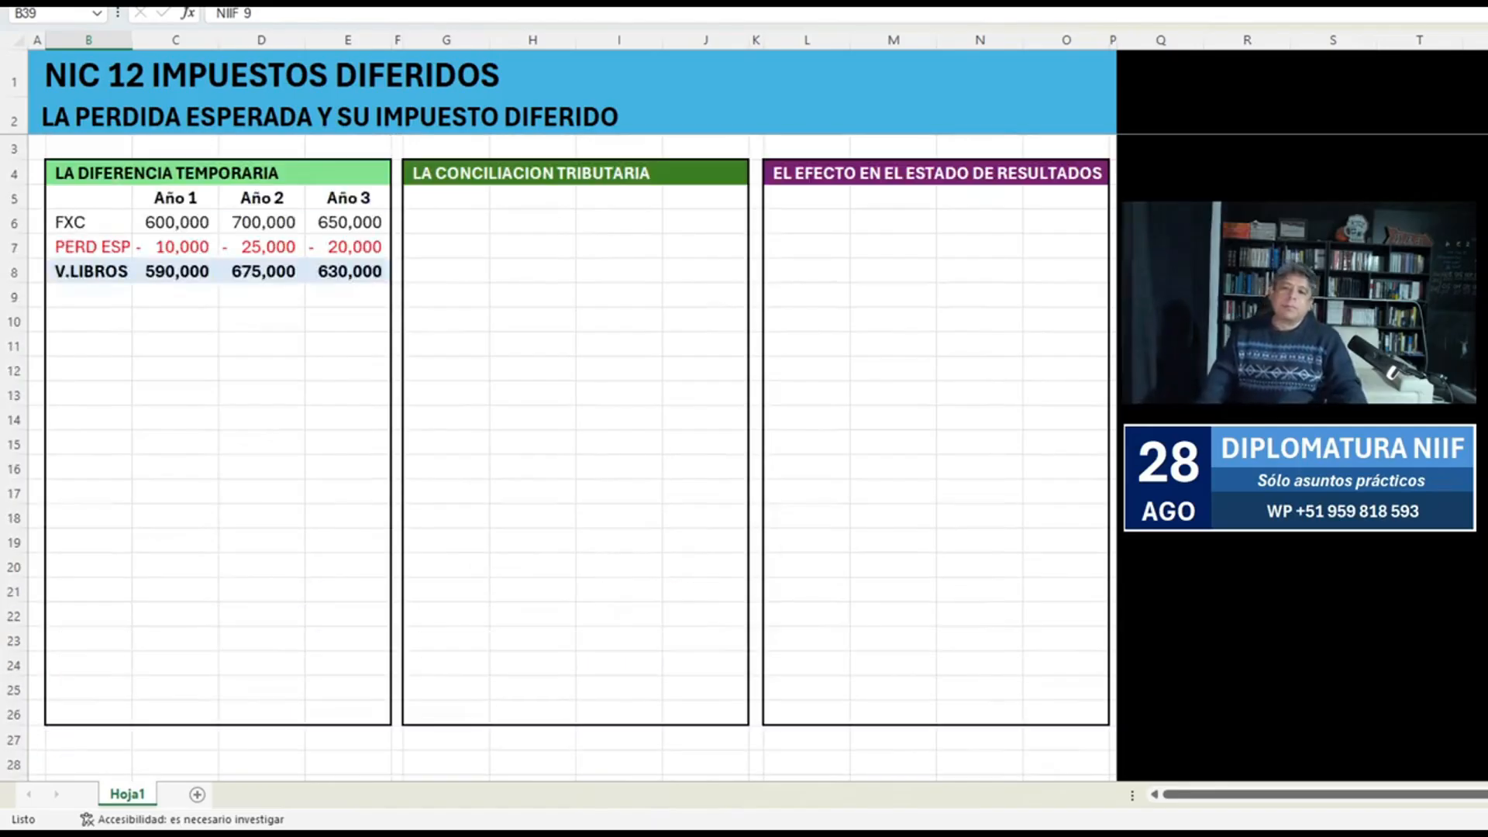
pyautogui.click(88, 370)
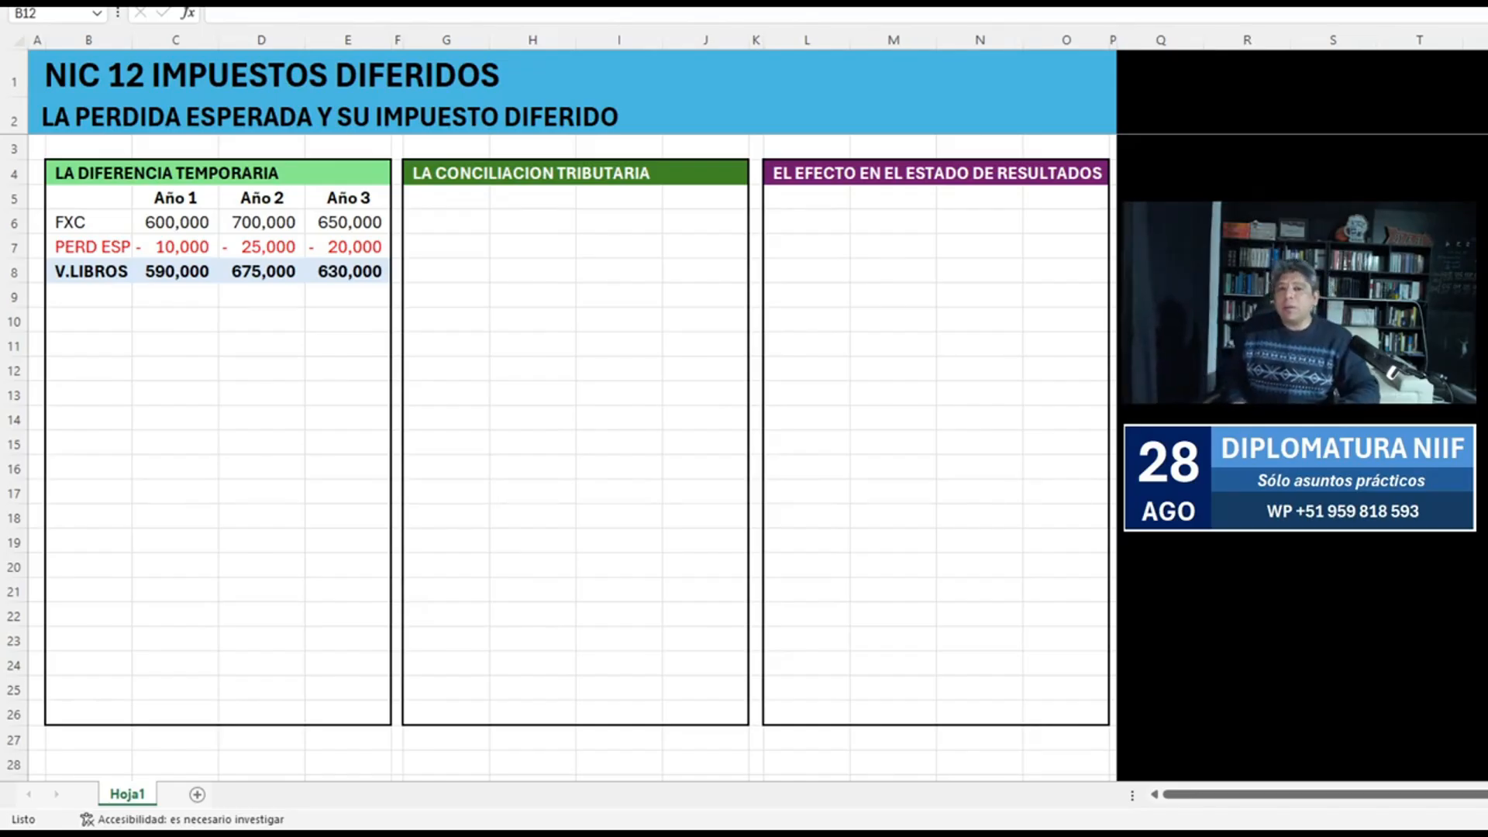
pyautogui.click(89, 369)
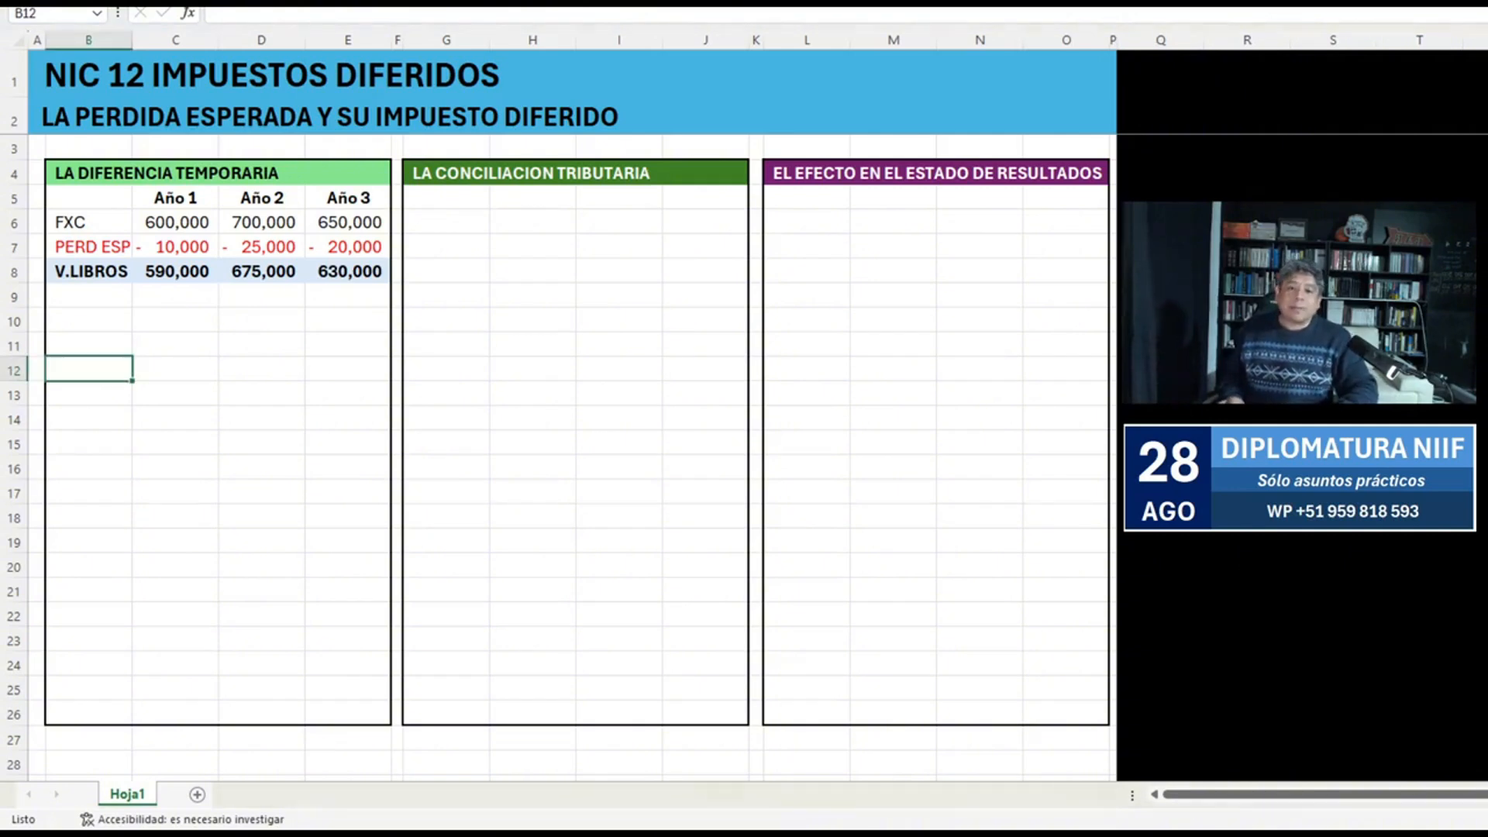
pyautogui.moveTo(88, 271); pyautogui.dragTo(89, 247)
pyautogui.hotkey('shift', 'Up')
pyautogui.hotkey('shift', 'Up')
pyautogui.hotkey('shift', 'Right')
pyautogui.hotkey('shift', 'Right')
pyautogui.hotkey('shift', 'Right')
pyautogui.hotkey('ctrl', 'c')
pyautogui.press('Down')
pyautogui.press('Down')
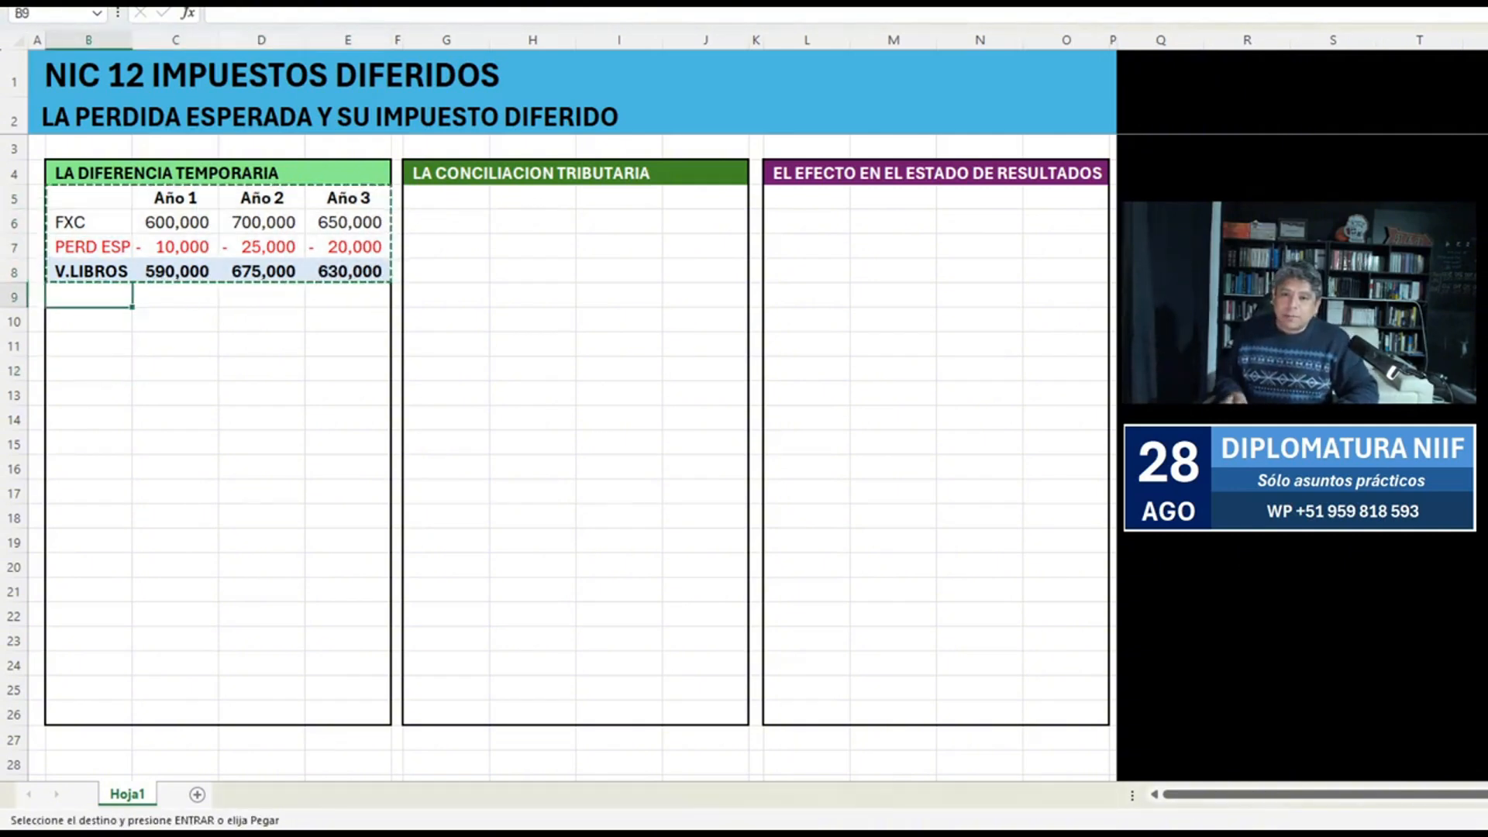
pyautogui.press('Return')
# Delete the duplicated year headings in C10:E10.
pyautogui.press('Right')
pyautogui.hotkey('shift', 'Right')
pyautogui.hotkey('shift', 'Right')
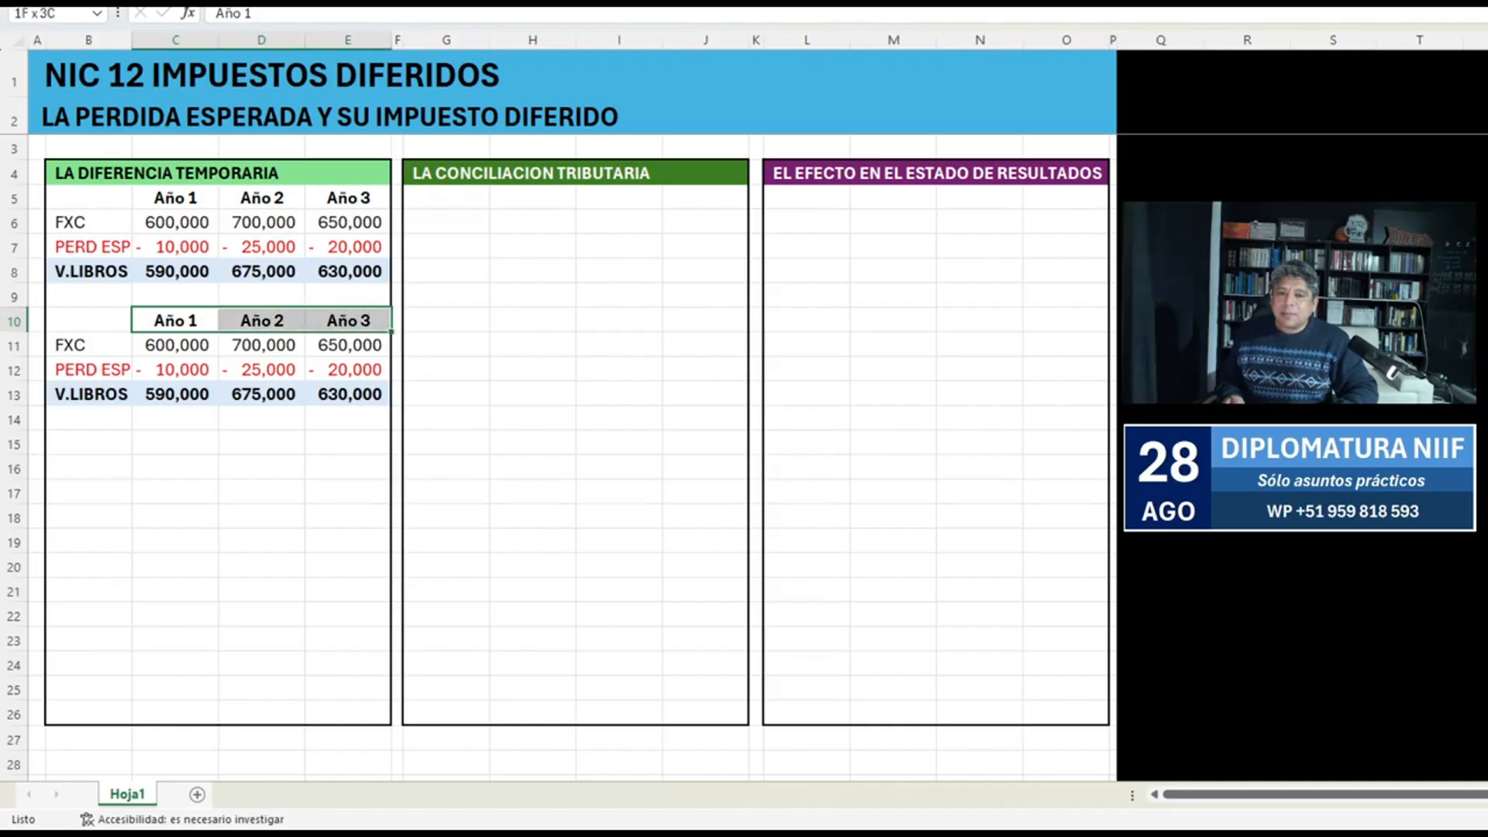
pyautogui.press('Delete')
# Copy the duplicated FXC, PERD ESP and V.LIBROS rows, B11:E13, one row up to B10:E12.
pyautogui.press('Left')
pyautogui.press('Down')
pyautogui.hotkey('shift', 'Down')
pyautogui.hotkey('shift', 'Down')
pyautogui.hotkey('shift', 'Right')
pyautogui.hotkey('shift', 'Right')
pyautogui.hotkey('shift', 'Right')
pyautogui.hotkey('ctrl', 'c')
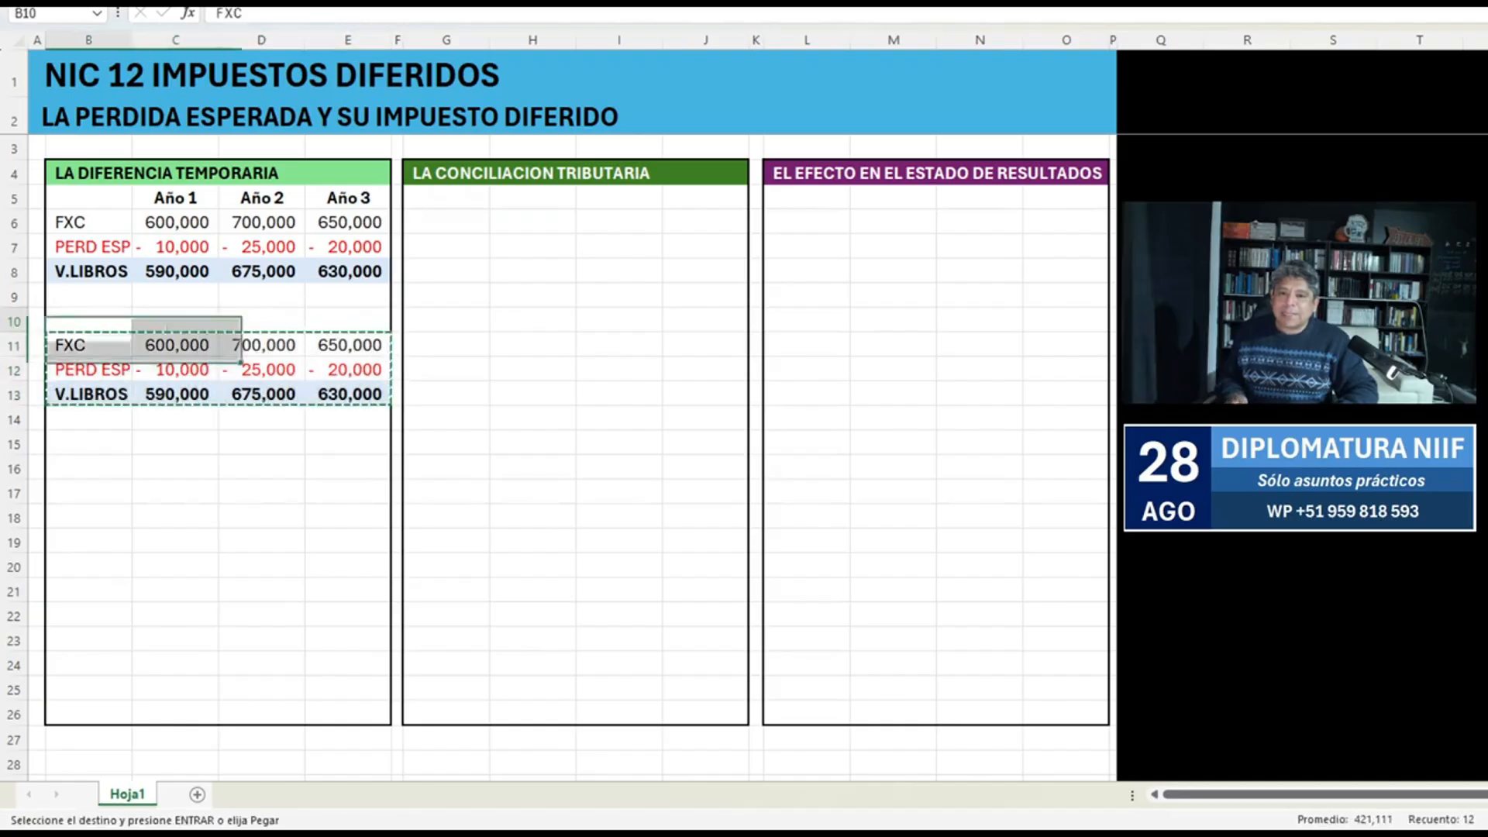
pyautogui.press('Up')
pyautogui.press('Return')
# Clear the leftover V.LIBROS row 13 by copying the blank cells B14:E14 over B13:E13.
pyautogui.press('Down')
pyautogui.press('Down')
pyautogui.press('Down')
pyautogui.press('Down')
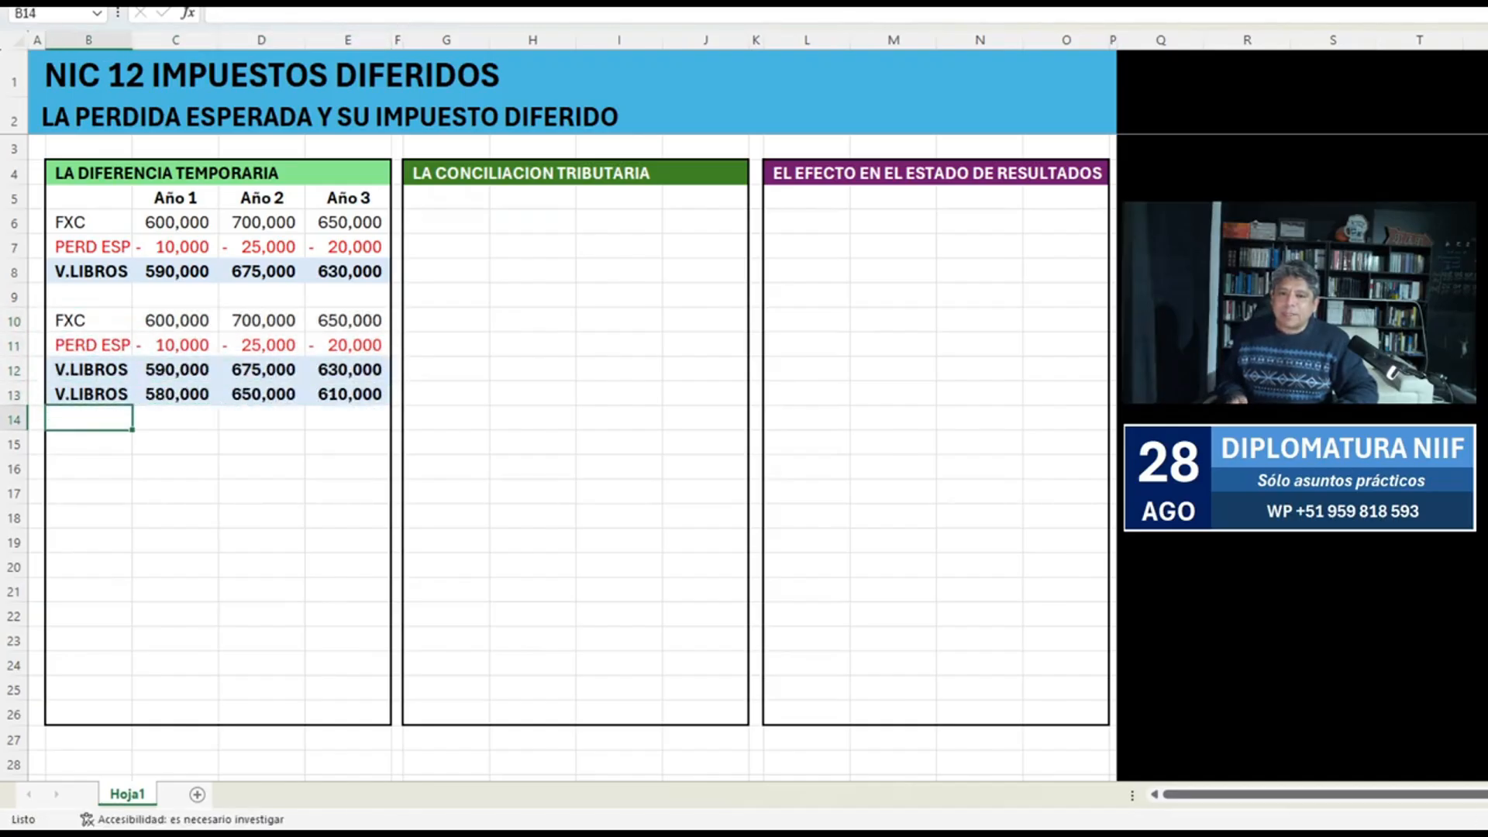
pyautogui.hotkey('shift', 'Right')
pyautogui.hotkey('shift', 'Right')
pyautogui.hotkey('shift', 'Right')
pyautogui.hotkey('ctrl', 'c')
pyautogui.press('Up')
pyautogui.press('Return')
# Set the PERD ESP amounts in C11:E11 to 0 for all three years.
pyautogui.press('Up')
pyautogui.press('Up')
pyautogui.press('Right')
pyautogui.write('0')
pyautogui.press('Right')
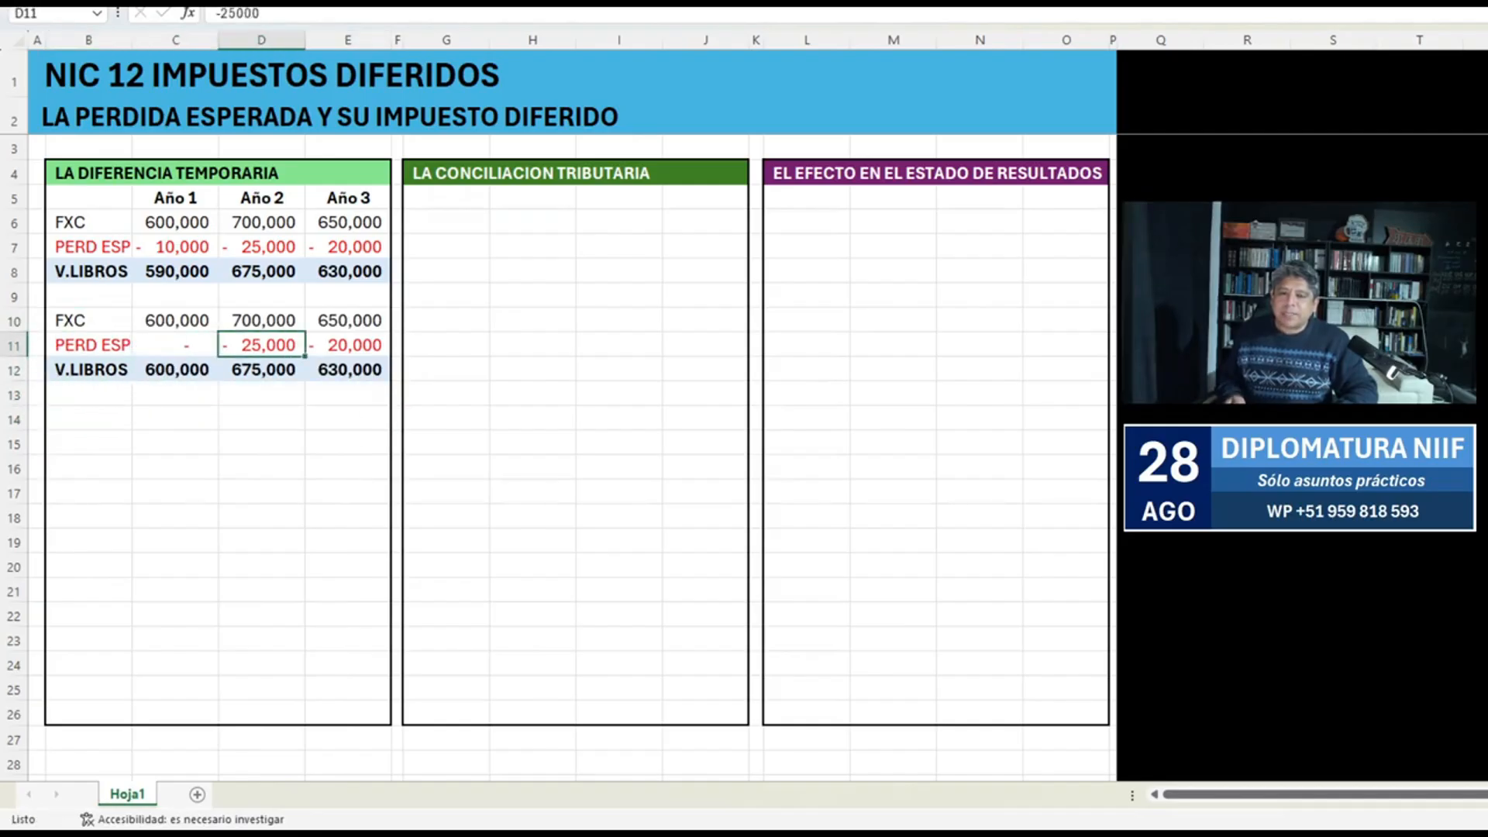
pyautogui.write('0')
pyautogui.press('Right')
pyautogui.write('0')
pyautogui.press('Return')
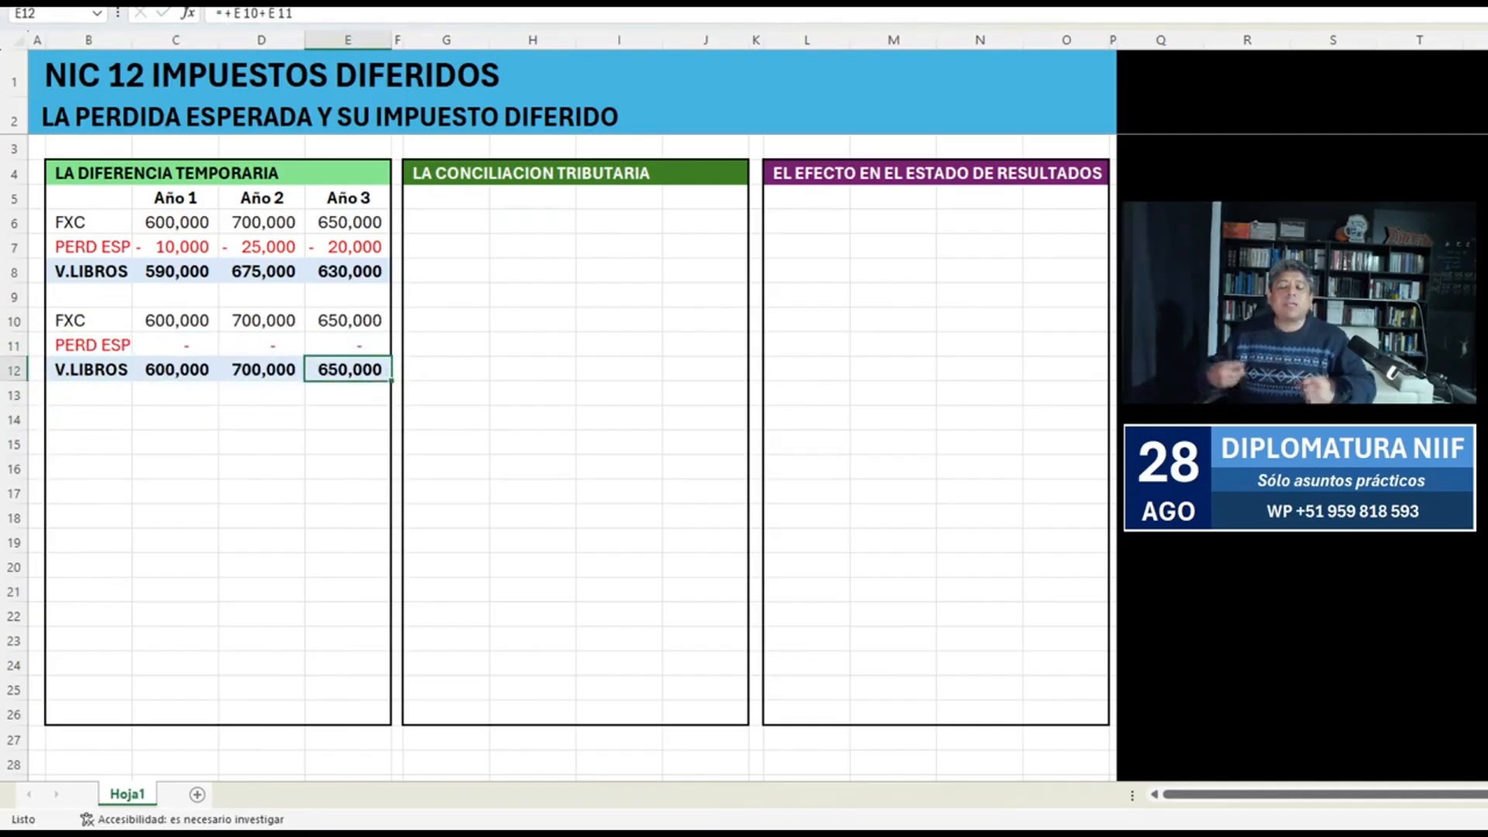
# Draw a straight horizontal line across the second PERD ESP row to strike out B11:E11.
pyautogui.click(88, 345)
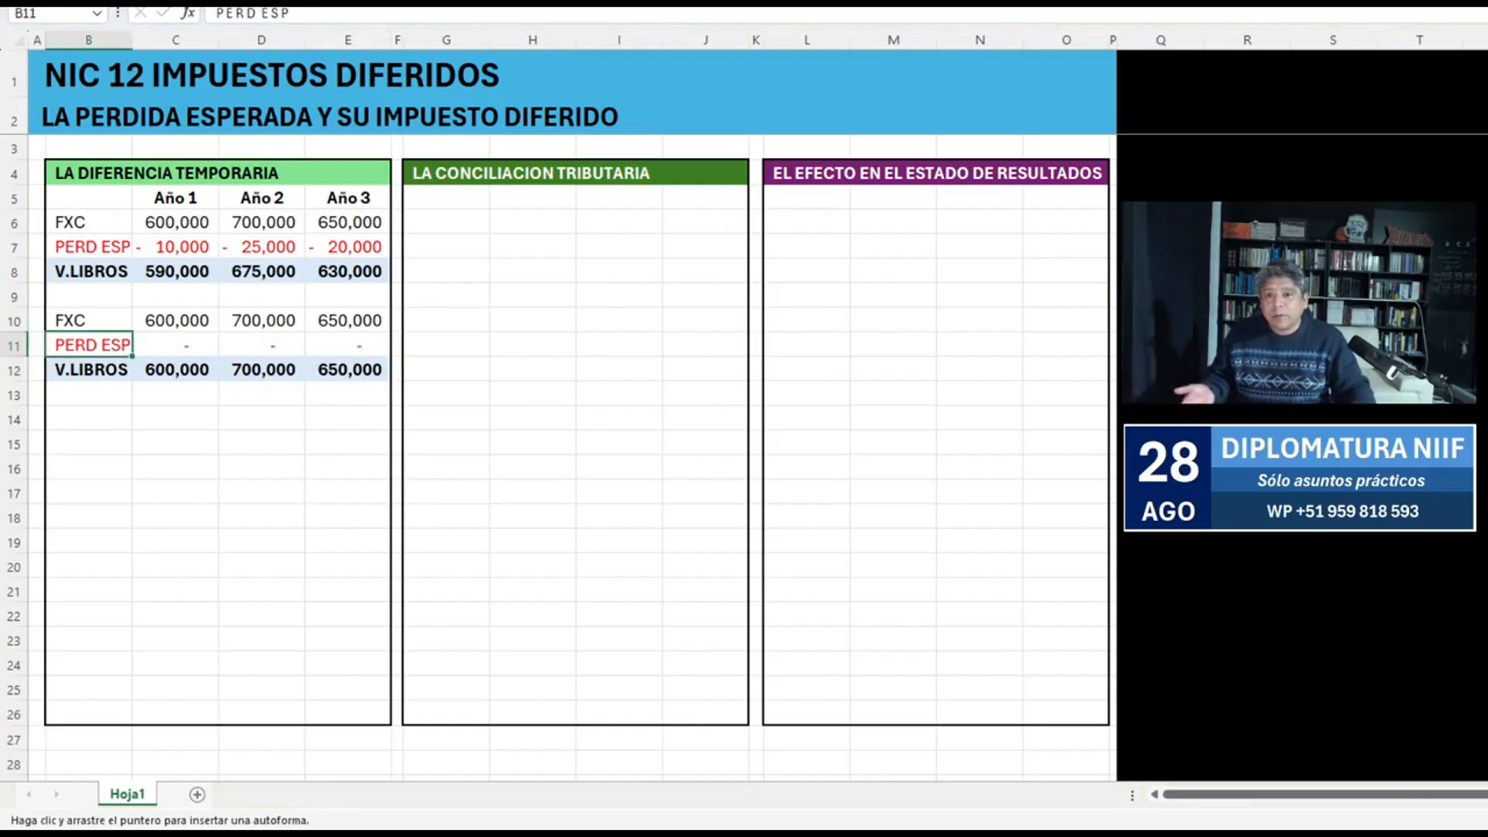
pyautogui.moveTo(51, 343); pyautogui.dragTo(380, 343)
pyautogui.click(261, 418)
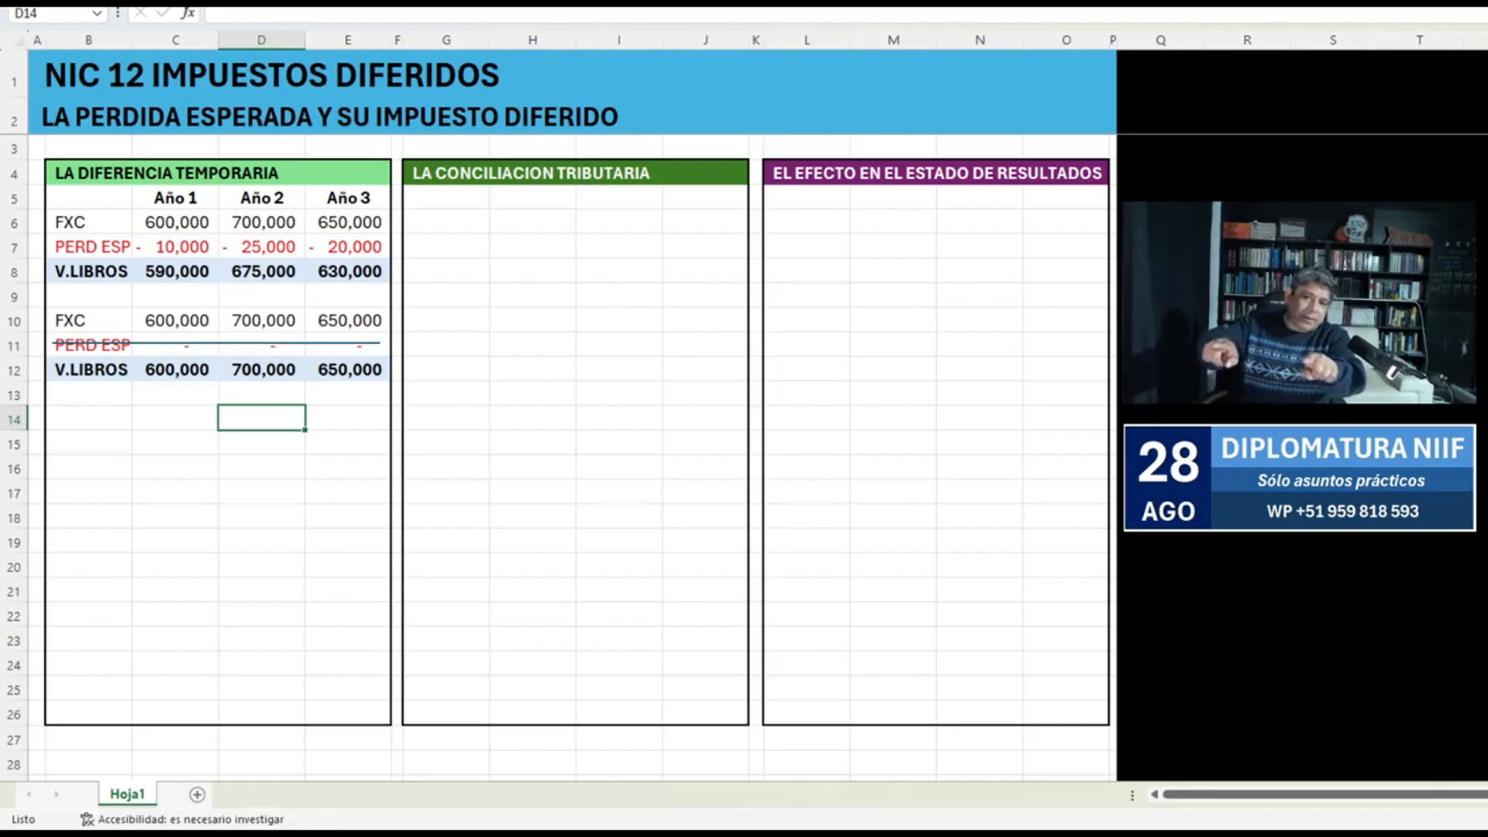
# Examine the formulas behind the second block's totals in C12:E12.
pyautogui.press('Up')
pyautogui.press('Up')
pyautogui.press('Left')
pyautogui.press('F2')
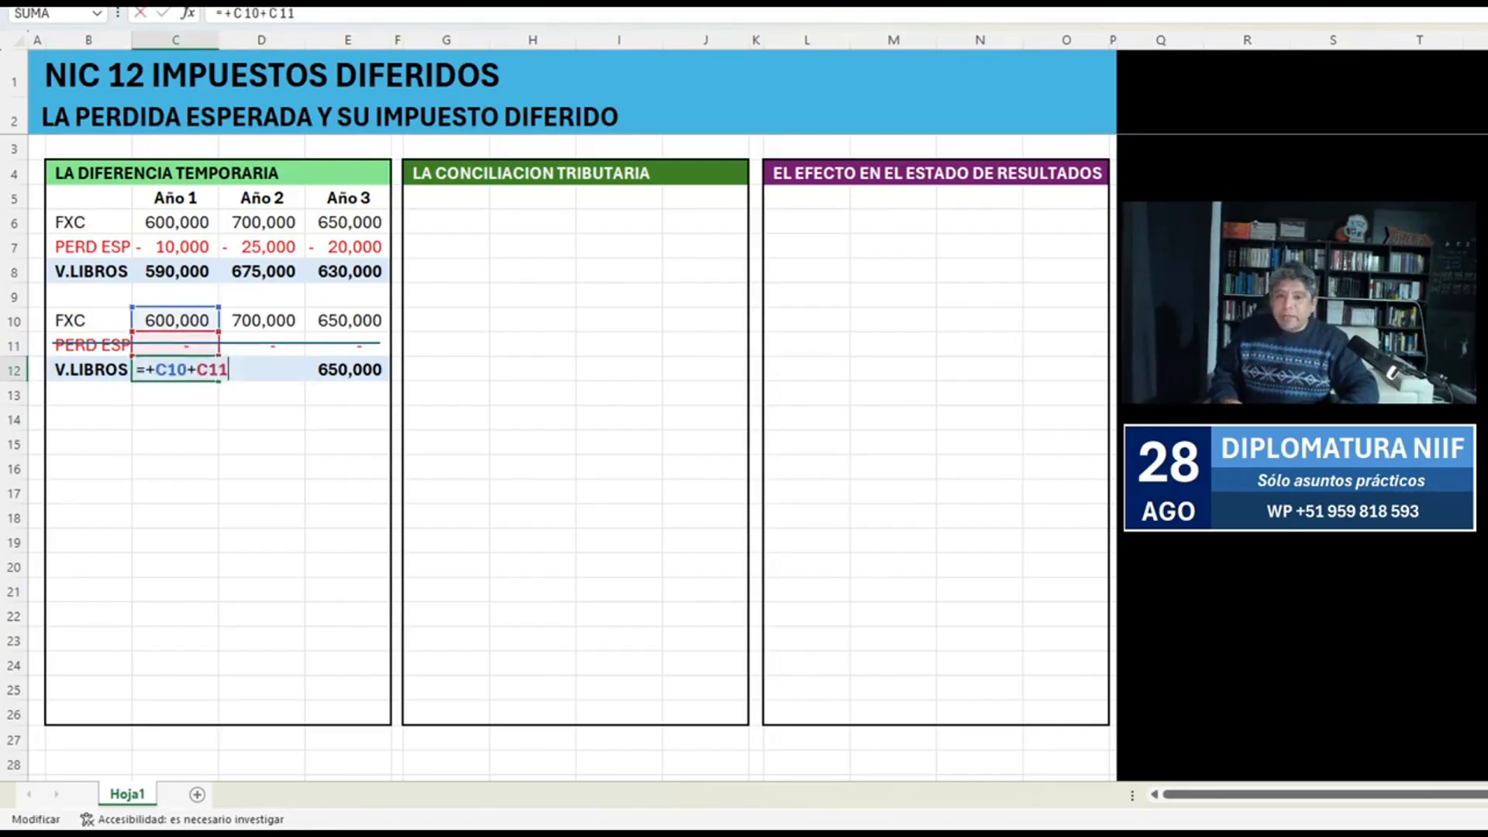
pyautogui.press('Tab')
pyautogui.press('F2')
pyautogui.press('Tab')
pyautogui.press('F2')
pyautogui.press('Escape')
pyautogui.press('Left')
pyautogui.press('Left')
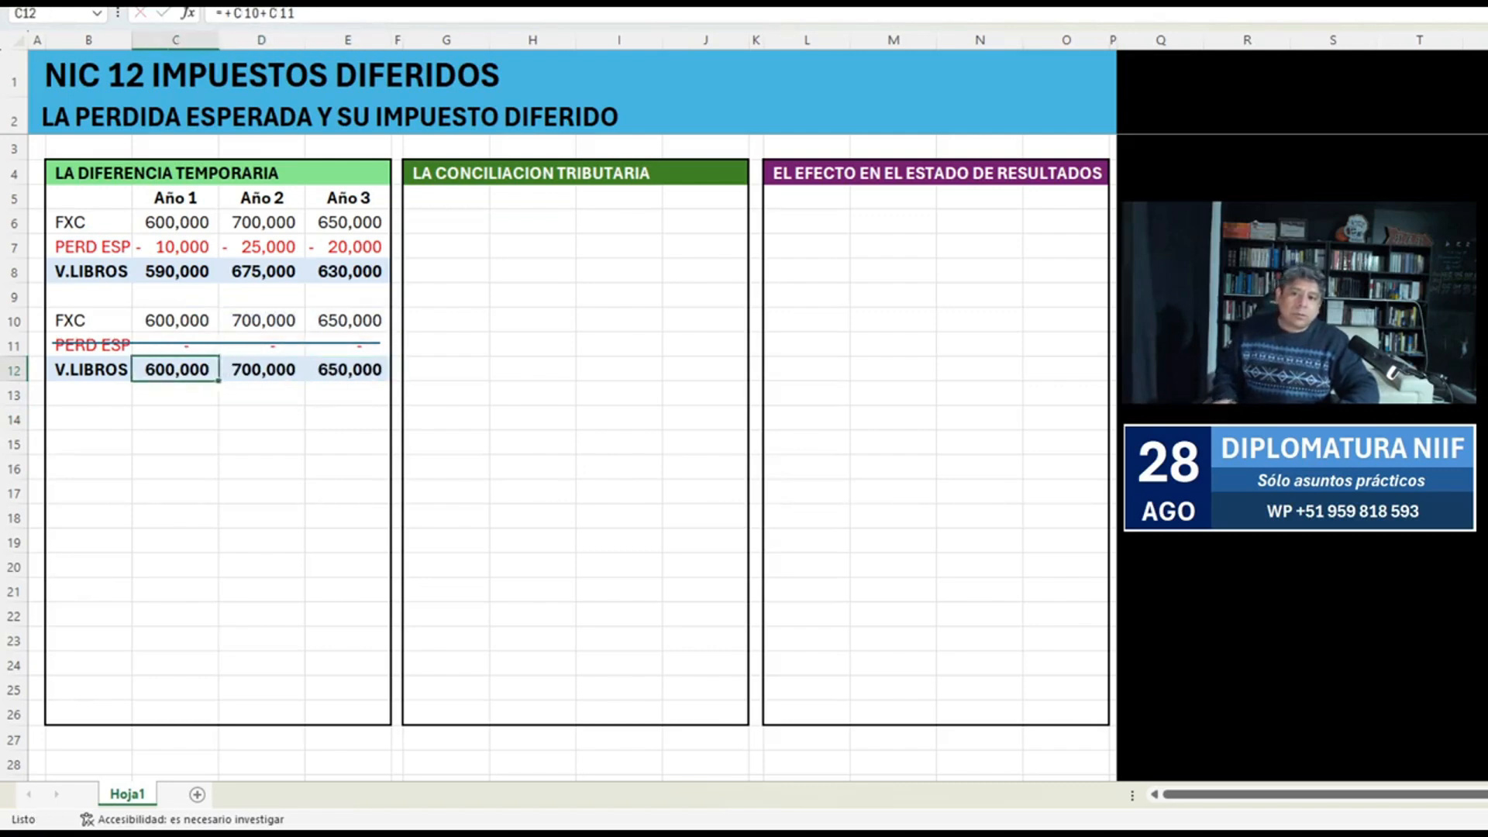
# Replace the row label in B12 with "B.FISCAL".
pyautogui.press('Left')
pyautogui.write('B.FISCAL')
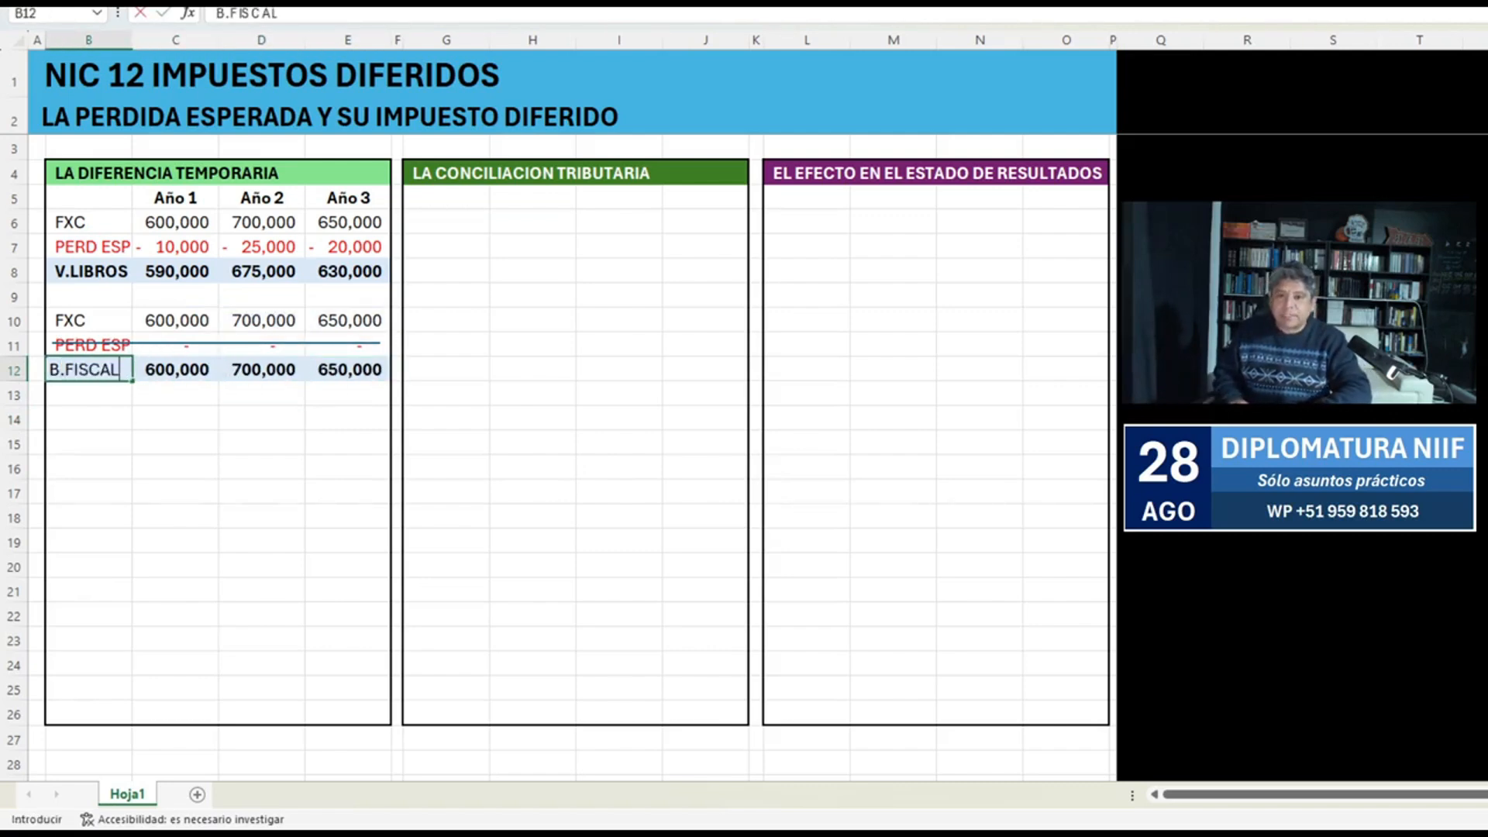
pyautogui.press('Return')
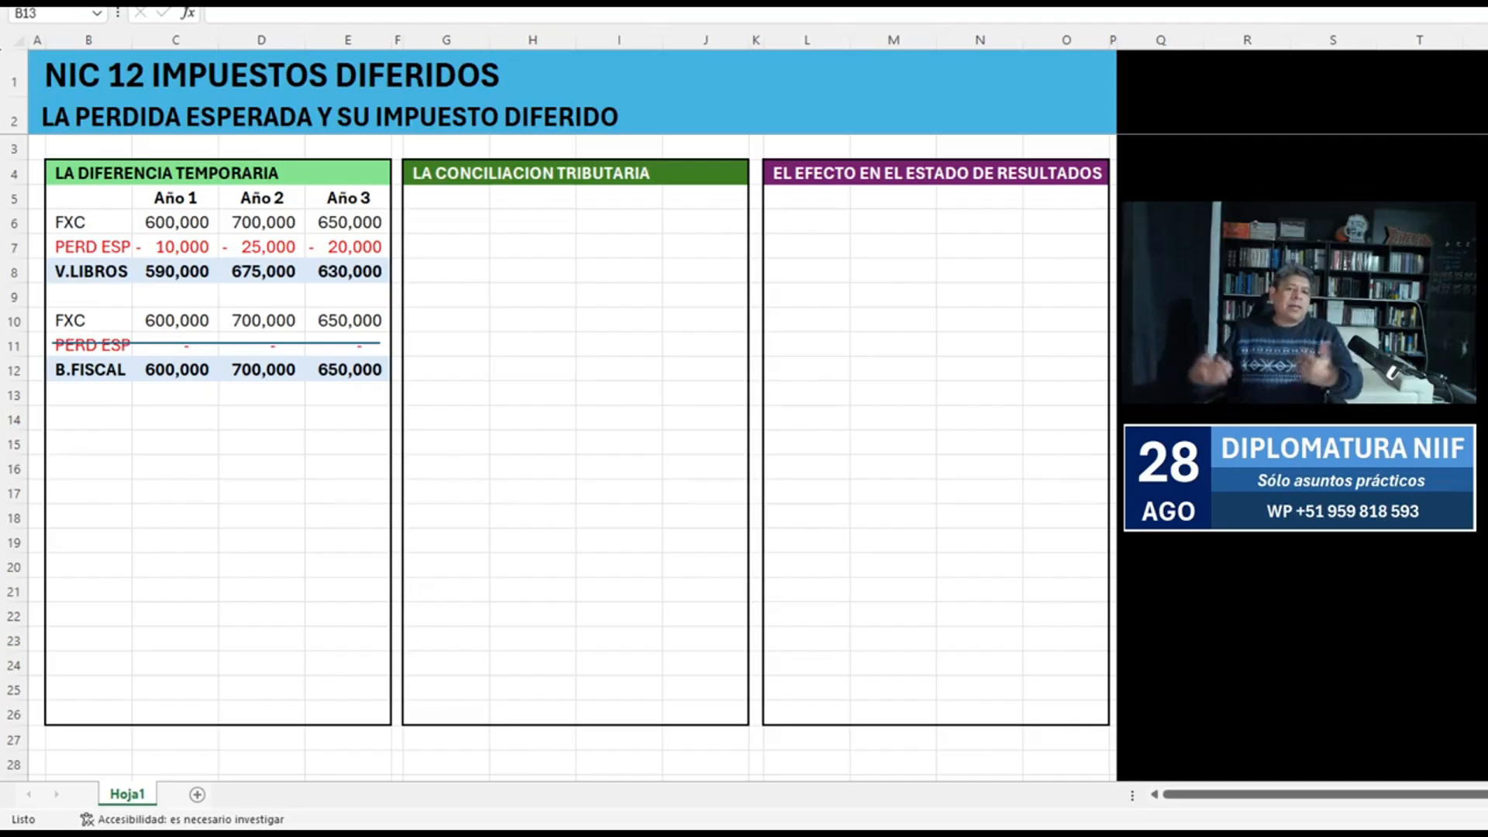
# Enter the label "VL-BF" in B14 and make it bold.
pyautogui.click(88, 393)
pyautogui.click(88, 419)
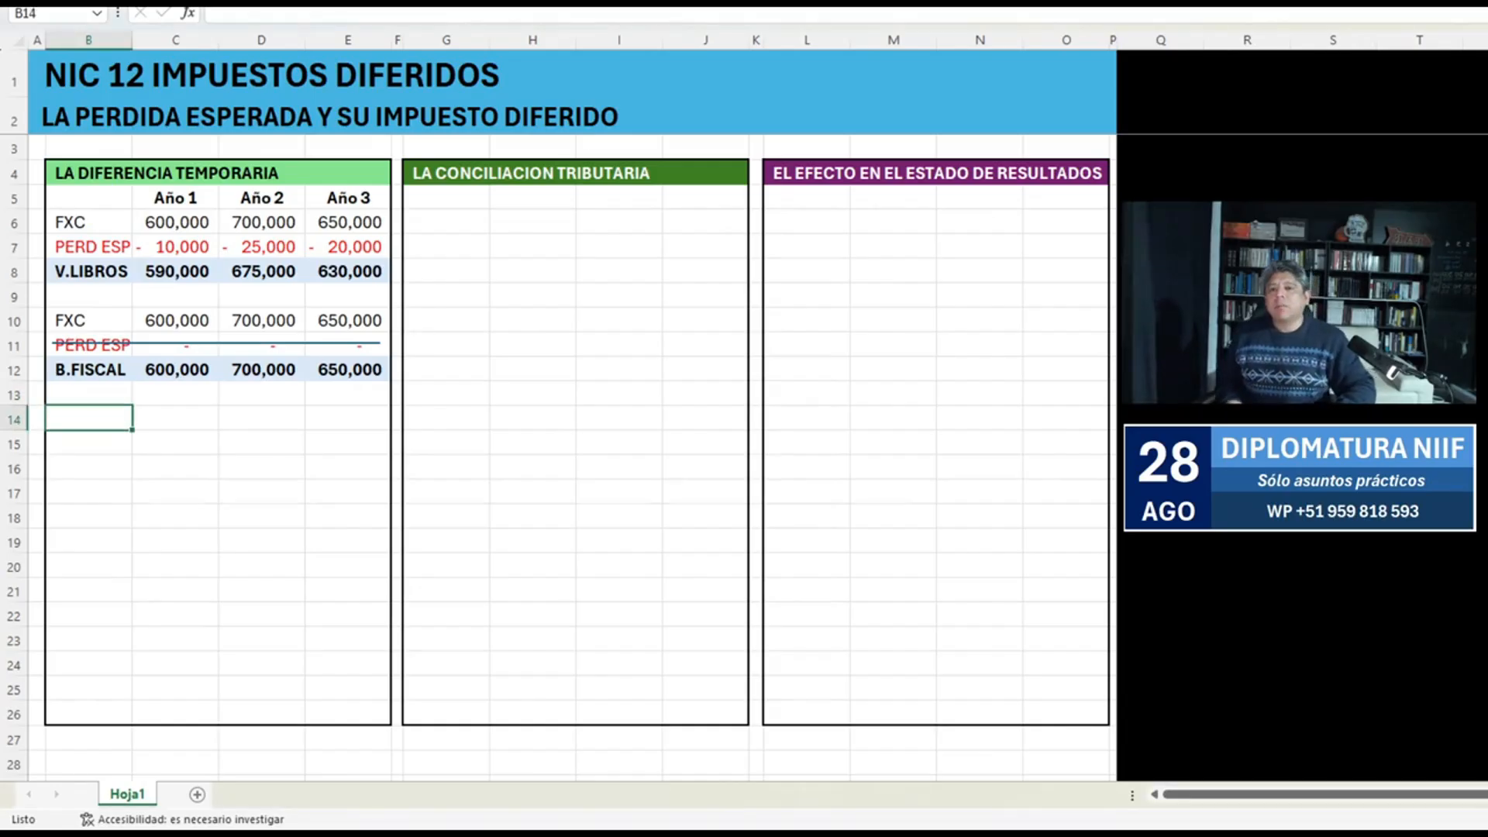
pyautogui.write('VL-BF')
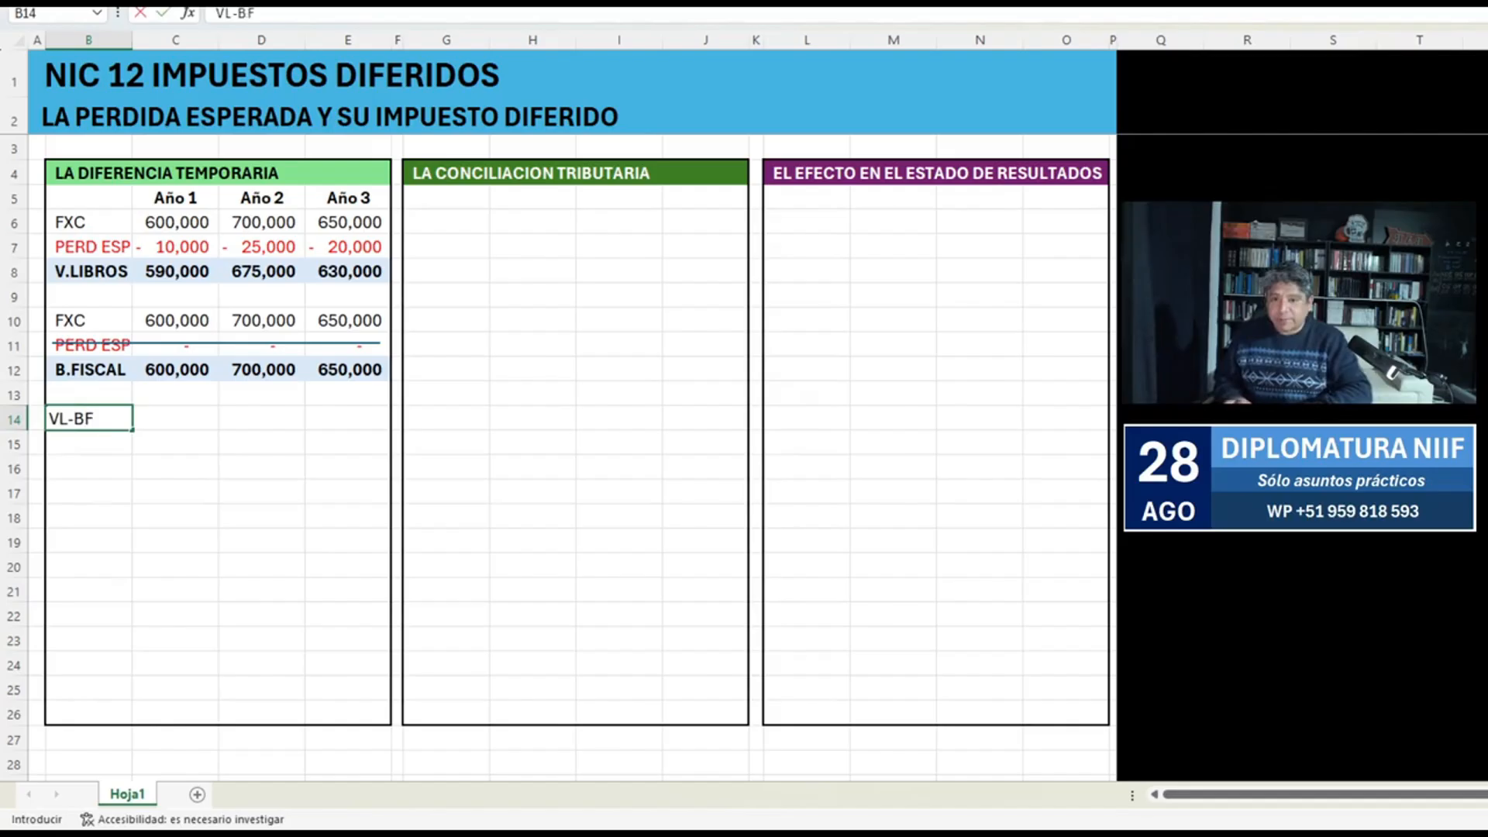
pyautogui.press('Return')
pyautogui.press('Up')
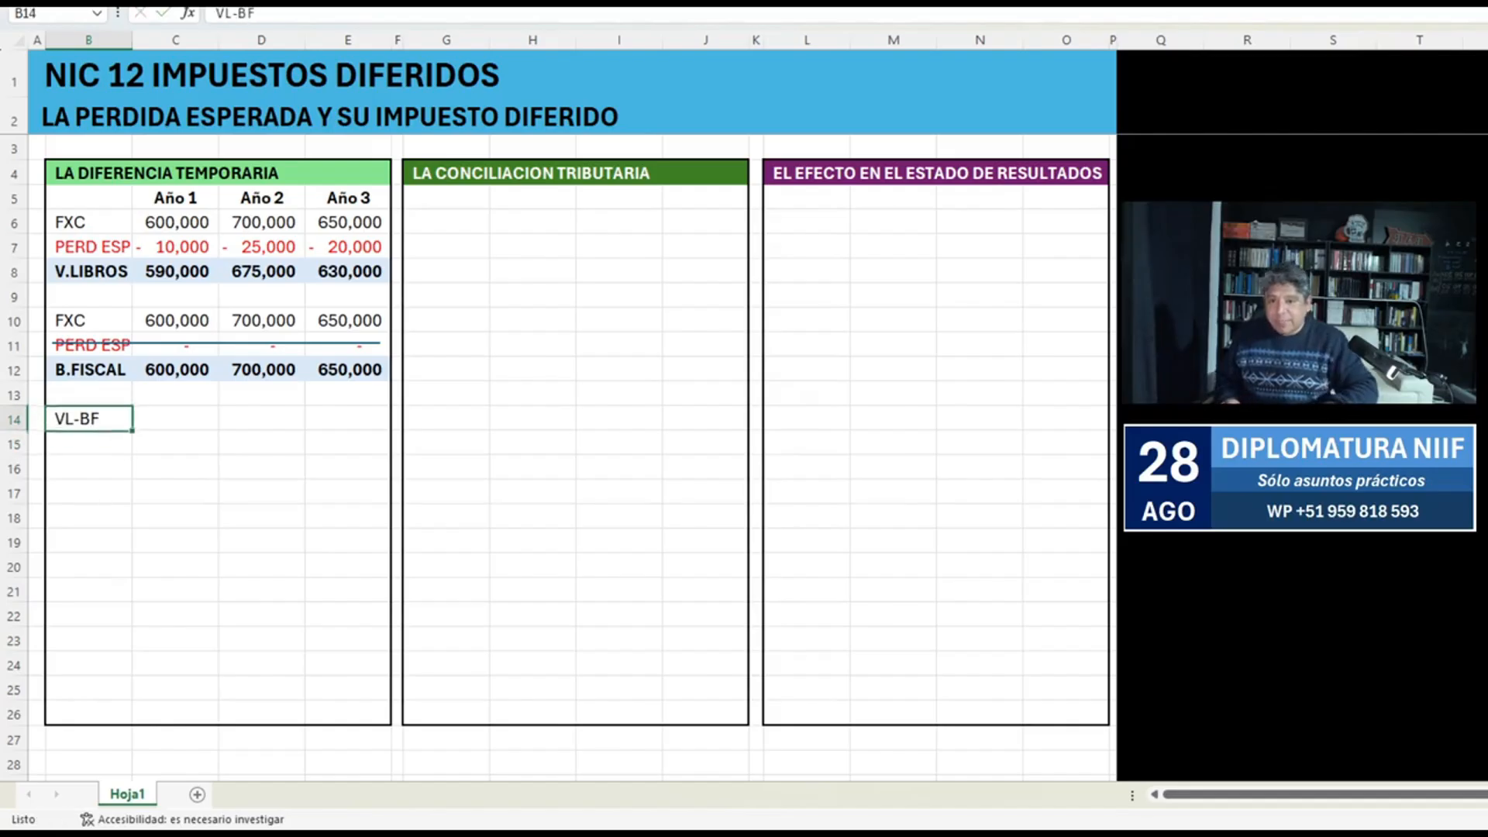
pyautogui.hotkey('ctrl', 'n')
# Enter the row label "D.T." in B15 and make it bold.
pyautogui.press('Down')
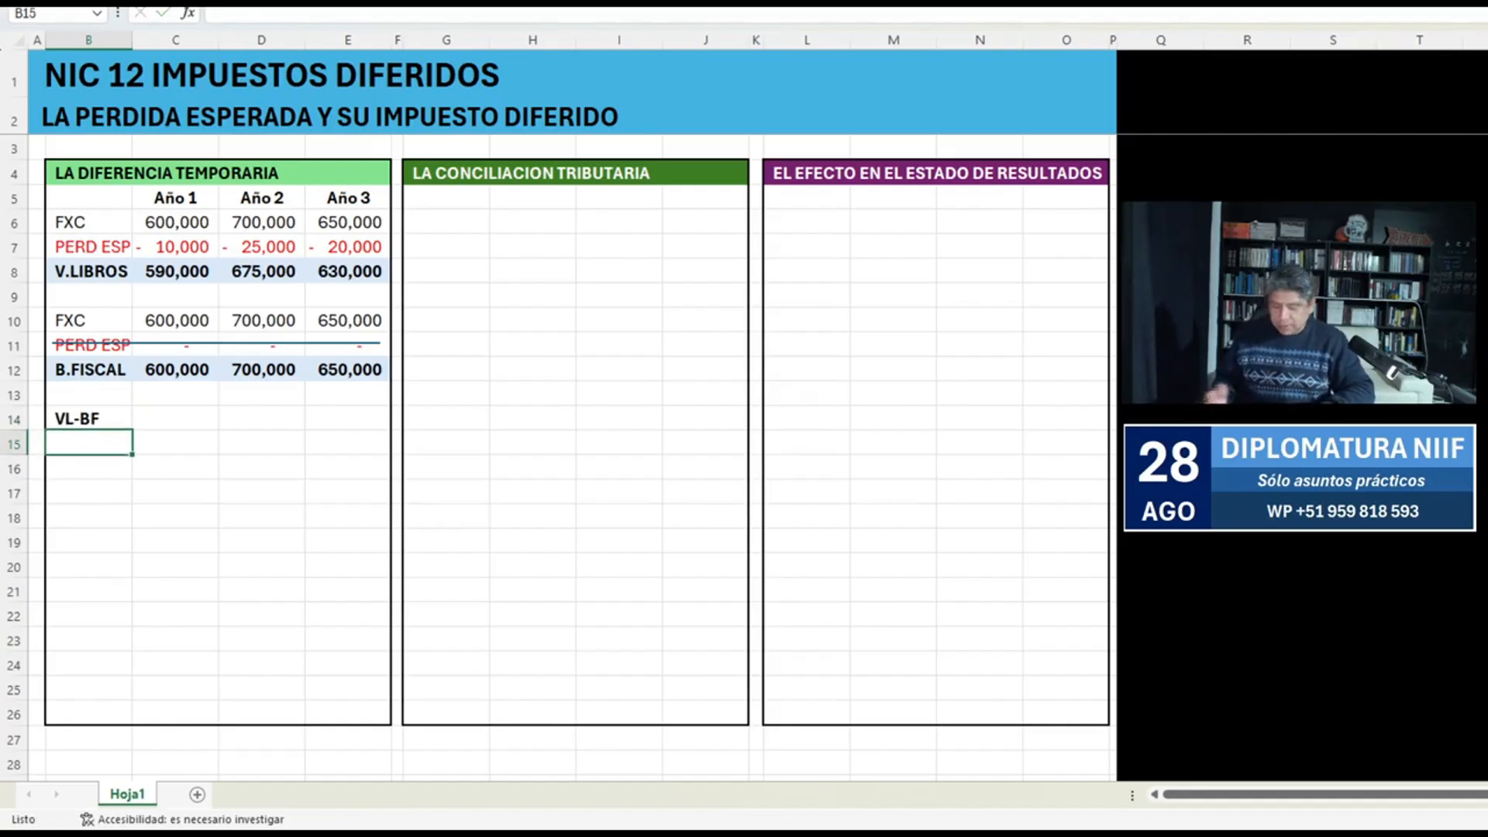
pyautogui.write('D.TEMPOR')
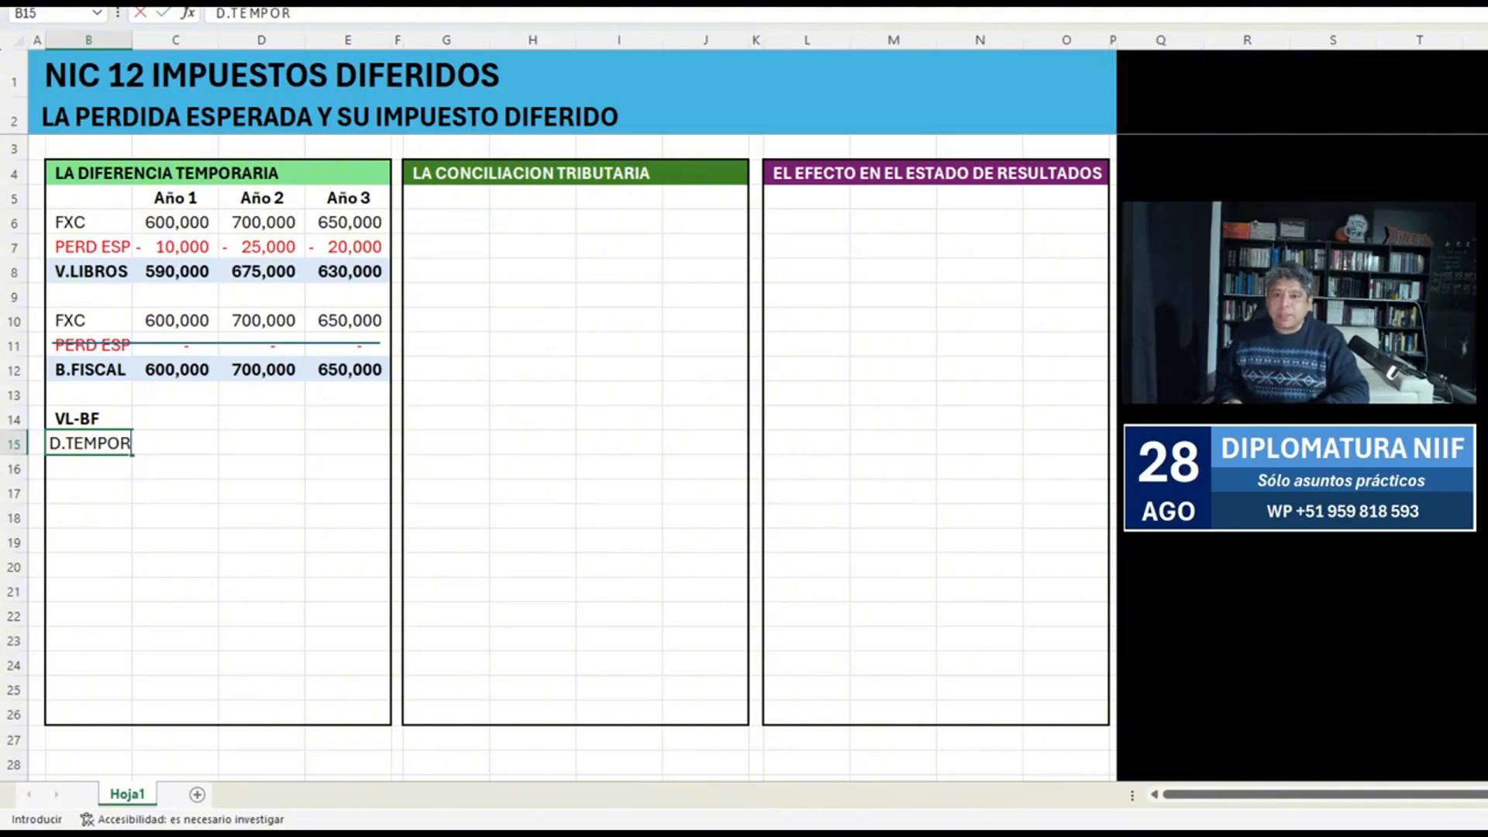
pyautogui.press('BackSpace')
pyautogui.press('BackSpace')
pyautogui.press('BackSpace')
pyautogui.press('BackSpace')
pyautogui.press('BackSpace')
pyautogui.write('.')
pyautogui.press('Return')
pyautogui.press('Up')
pyautogui.hotkey('ctrl', 'n')
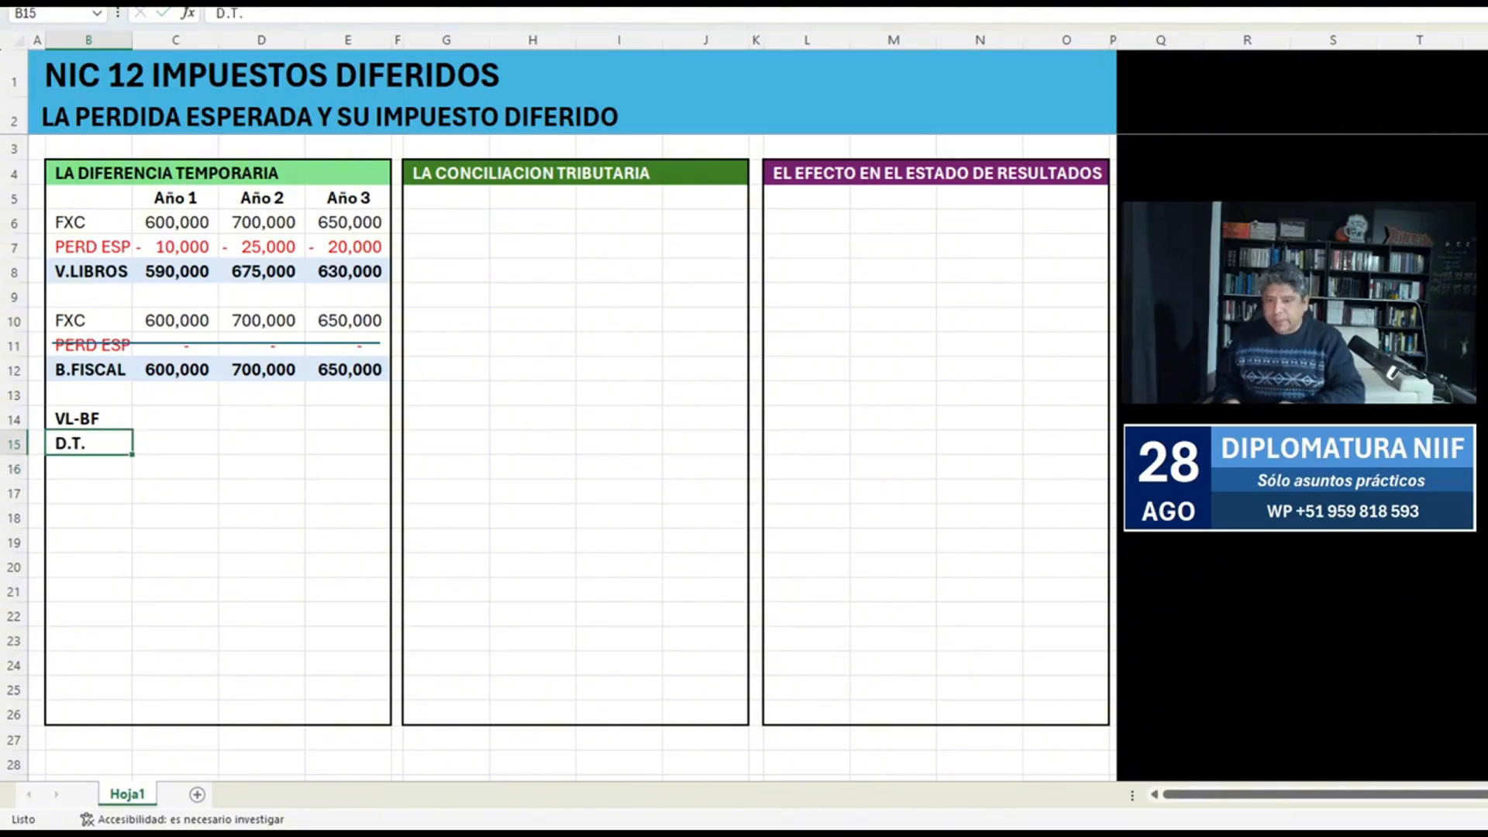
# Calculate the Año 1 temporary difference in C15 with the formula +C12-C8.
pyautogui.press('Right')
pyautogui.write('+')
pyautogui.press('Up')
pyautogui.press('Up')
pyautogui.press('Up')
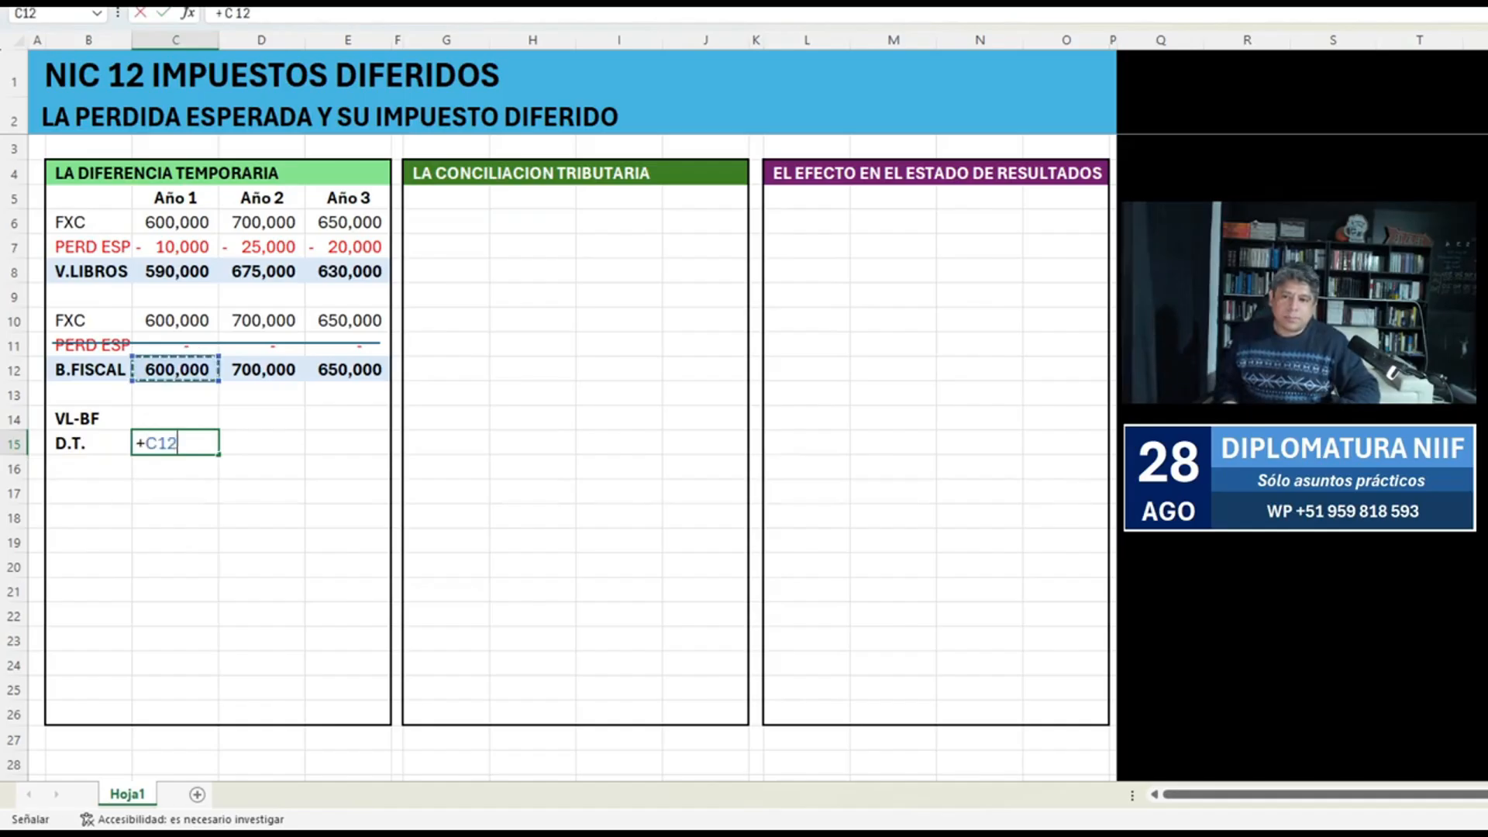
pyautogui.write('-')
pyautogui.press('Up')
pyautogui.press('Up')
pyautogui.press('Up')
pyautogui.press('Up')
pyautogui.press('Up')
pyautogui.press('Up')
pyautogui.press('Up')
pyautogui.press('Tab')
# Calculate the Año 2 temporary difference in D15 with the formula +D12-D8.
pyautogui.write('+')
pyautogui.press('Up')
pyautogui.press('Up')
pyautogui.press('Up')
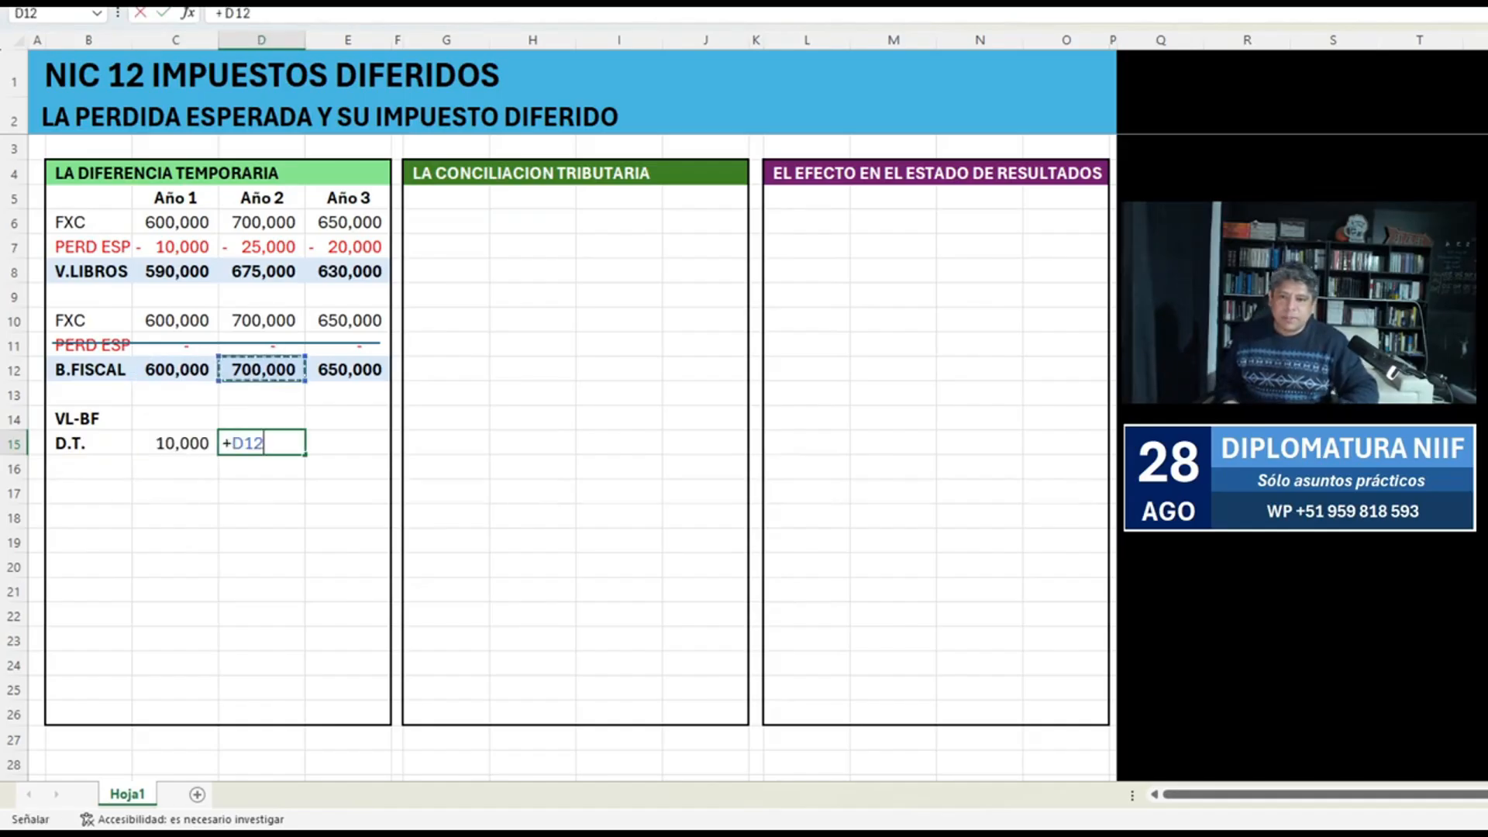
pyautogui.write('-')
# Calculate the Año 3 temporary difference in E15 with the formula +E12-E8.
pyautogui.press('Up')
pyautogui.press('Up')
pyautogui.press('Up')
pyautogui.press('Up')
pyautogui.press('Up')
pyautogui.press('Up')
pyautogui.press('Up')
pyautogui.press('Tab')
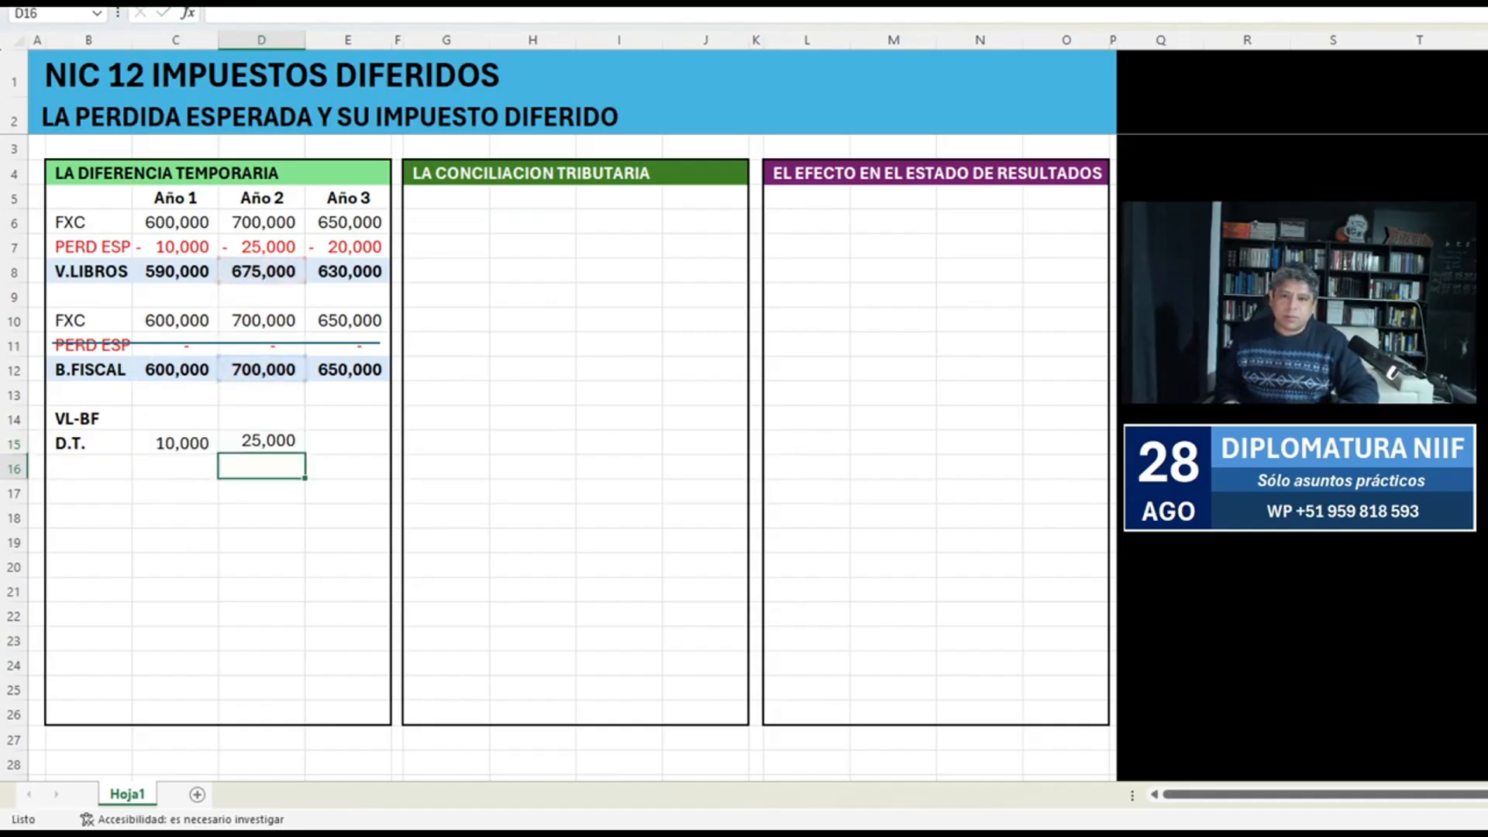
pyautogui.write('+')
pyautogui.press('Up')
pyautogui.press('Up')
pyautogui.press('Up')
pyautogui.write('-')
pyautogui.press('Up')
pyautogui.press('Up')
pyautogui.press('Up')
pyautogui.press('Up')
pyautogui.press('Up')
pyautogui.press('Up')
pyautogui.press('Up')
pyautogui.hotkey('ctrl', 'Return')
# Make the D.T. row, B15:E15, bold.
pyautogui.hotkey('shift', 'Left')
pyautogui.hotkey('shift', 'Left')
pyautogui.hotkey('shift', 'Left')
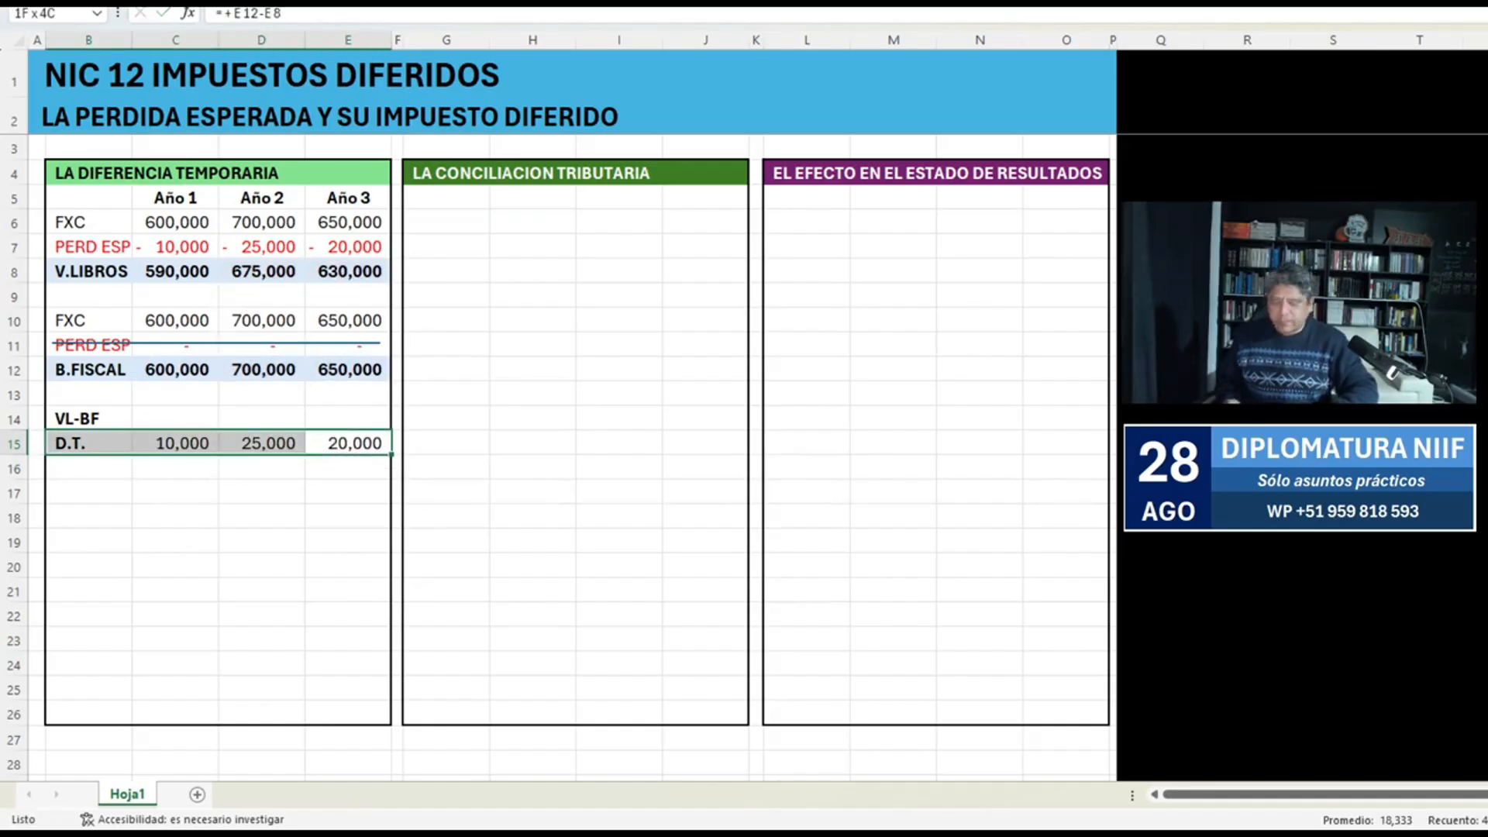
pyautogui.hotkey('ctrl', 'n')
pyautogui.hotkey('ctrl', 'g')
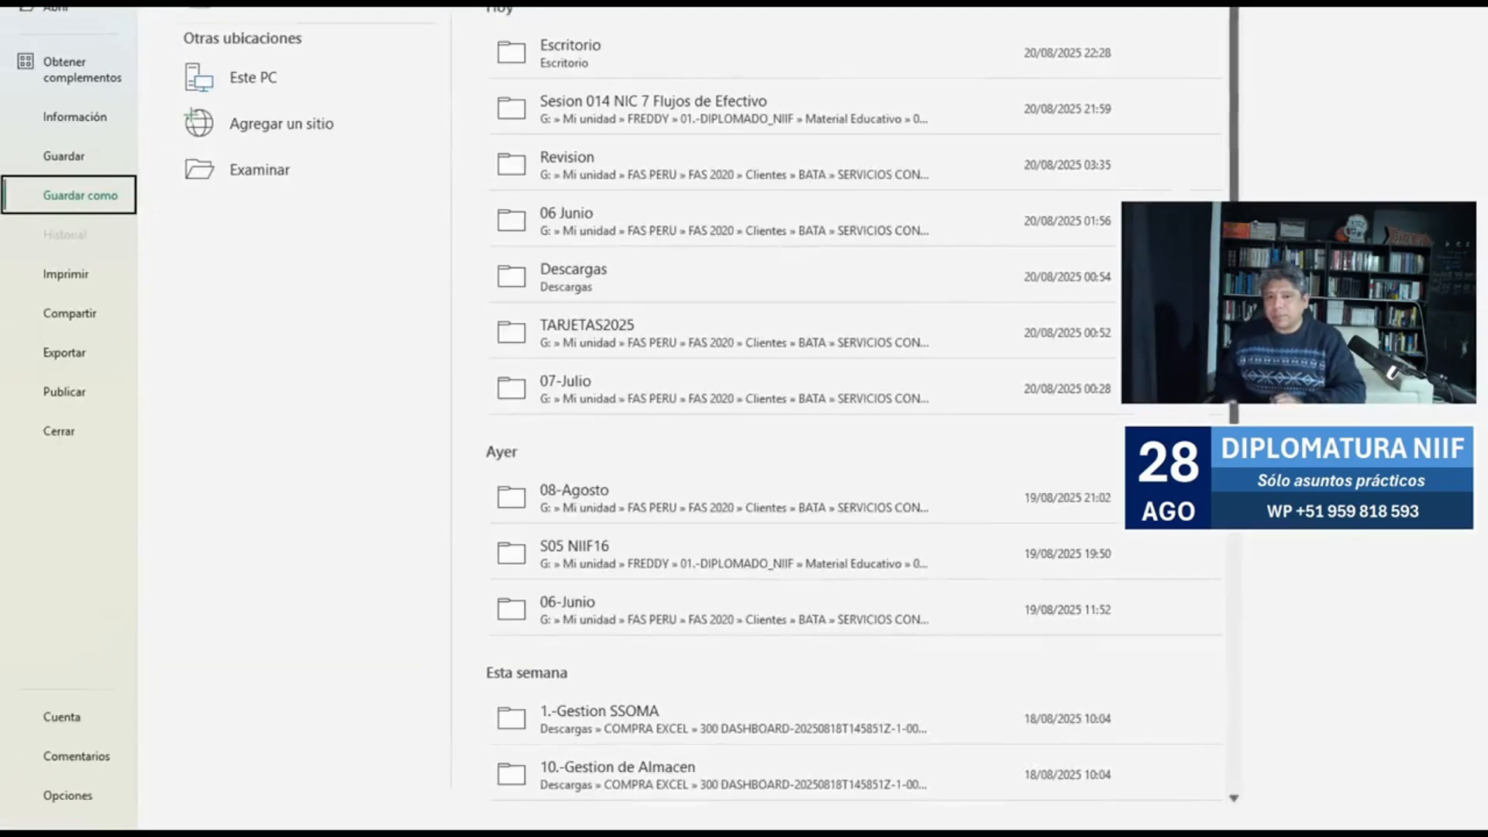
pyautogui.press('Escape')
pyautogui.hotkey('ctrl', 'g')
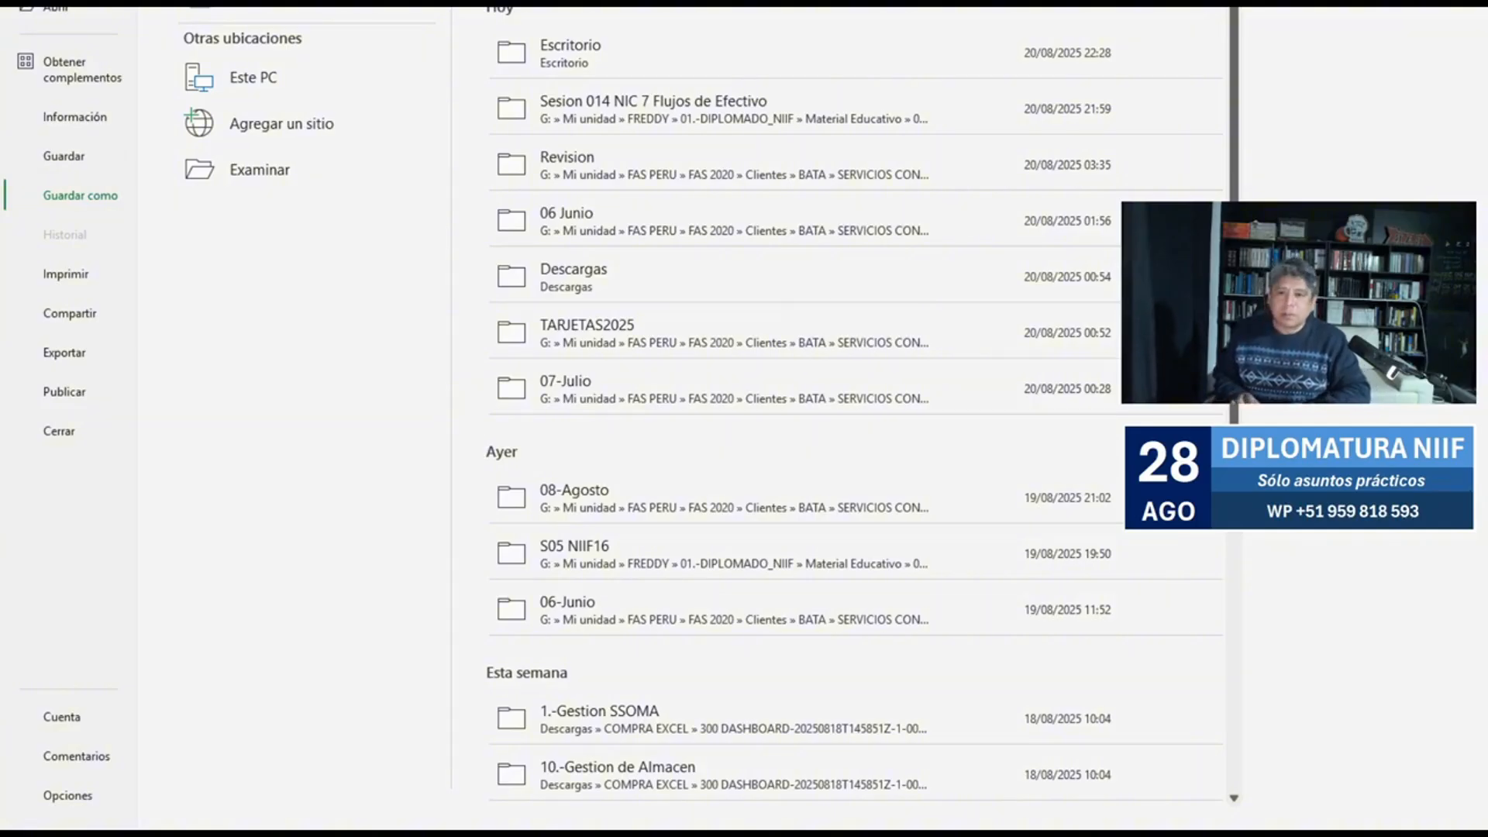
pyautogui.press('Escape')
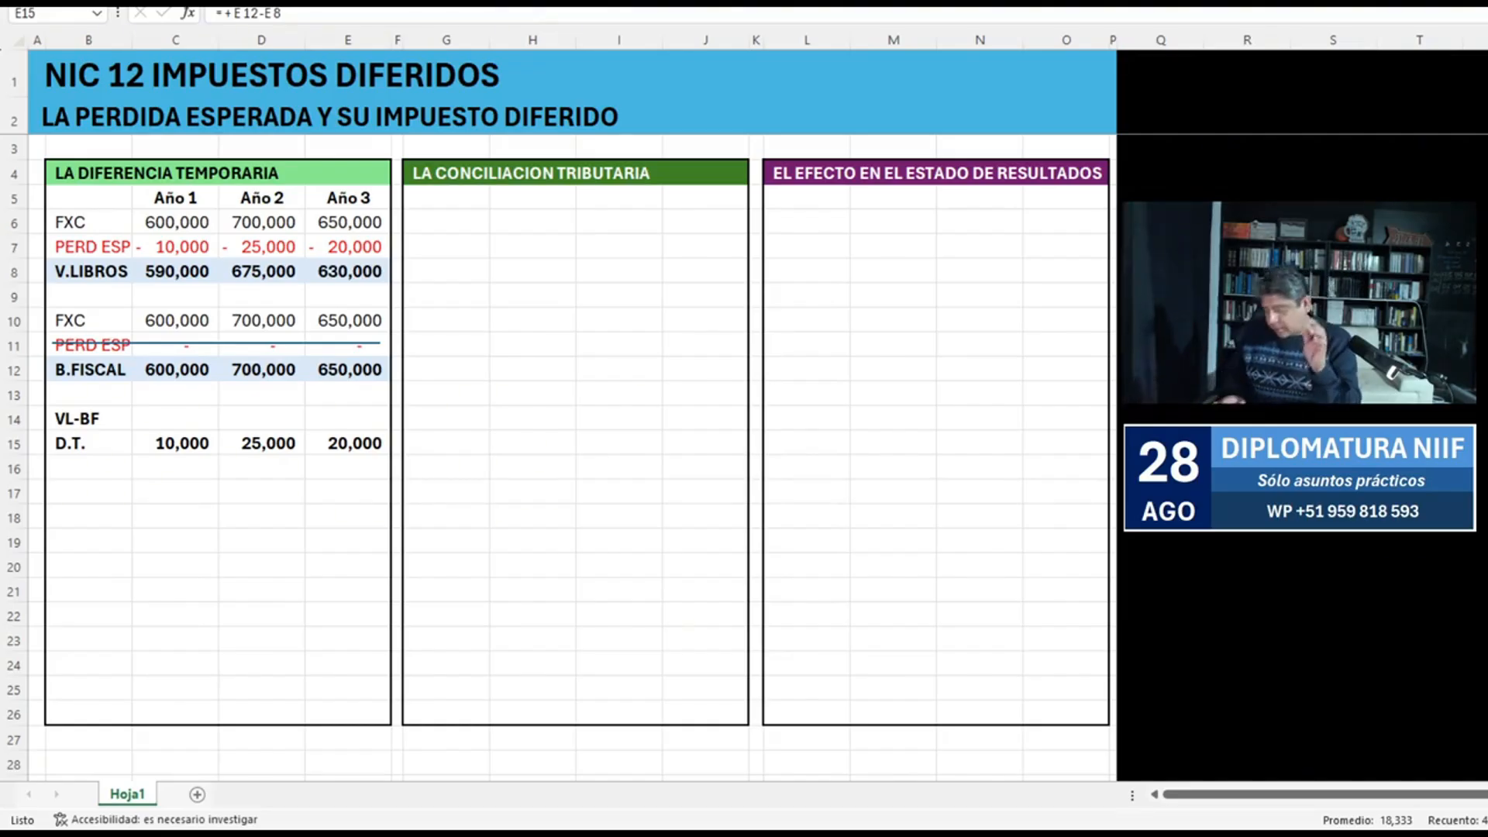
# Fill the D.T. row, B15:E15, with light orange.
pyautogui.moveTo(89, 443); pyautogui.dragTo(349, 444)
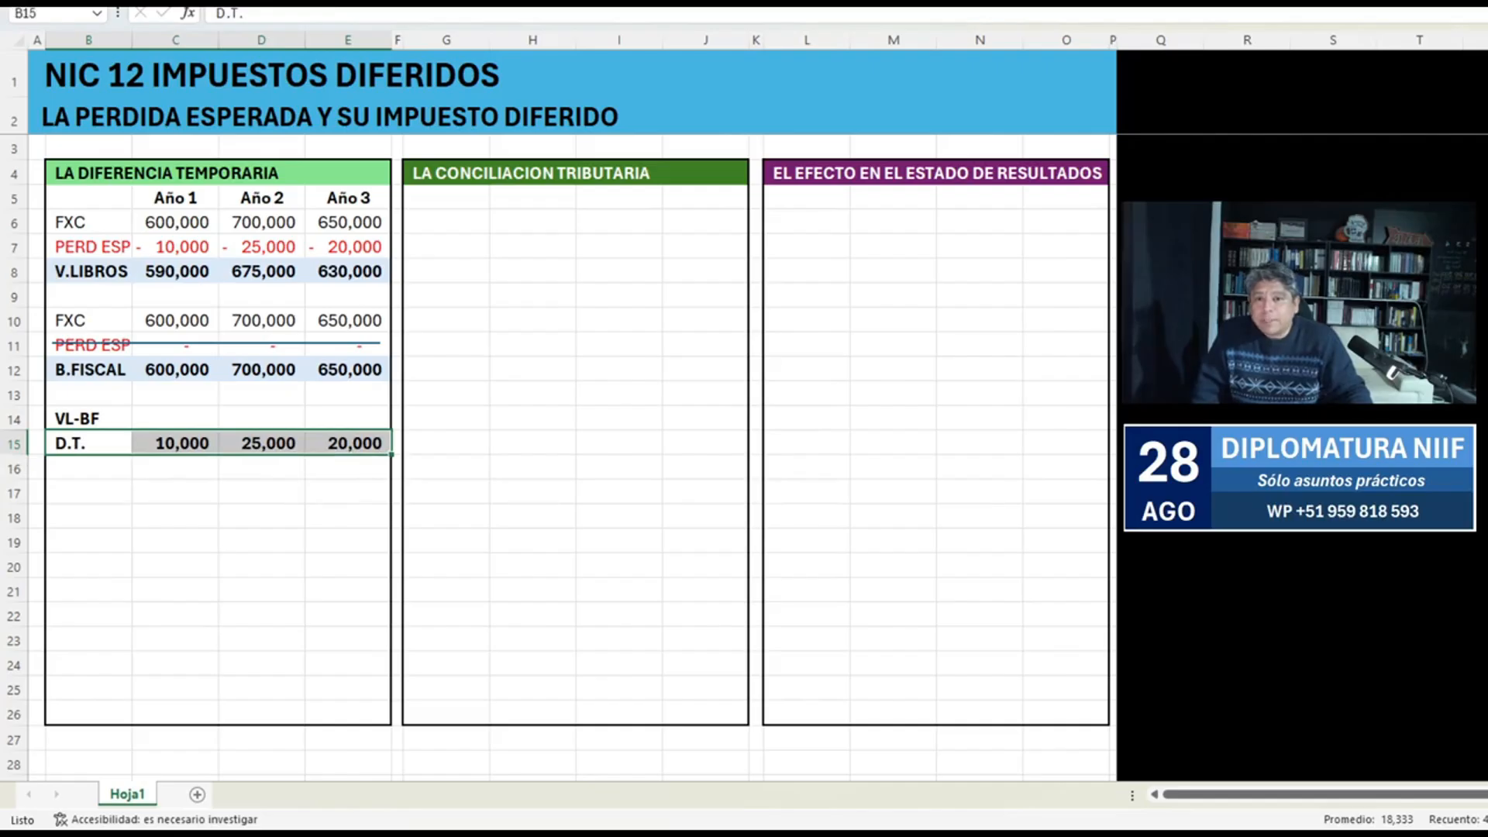
pyautogui.click(175, 494)
pyautogui.press('Up')
pyautogui.press('Up')
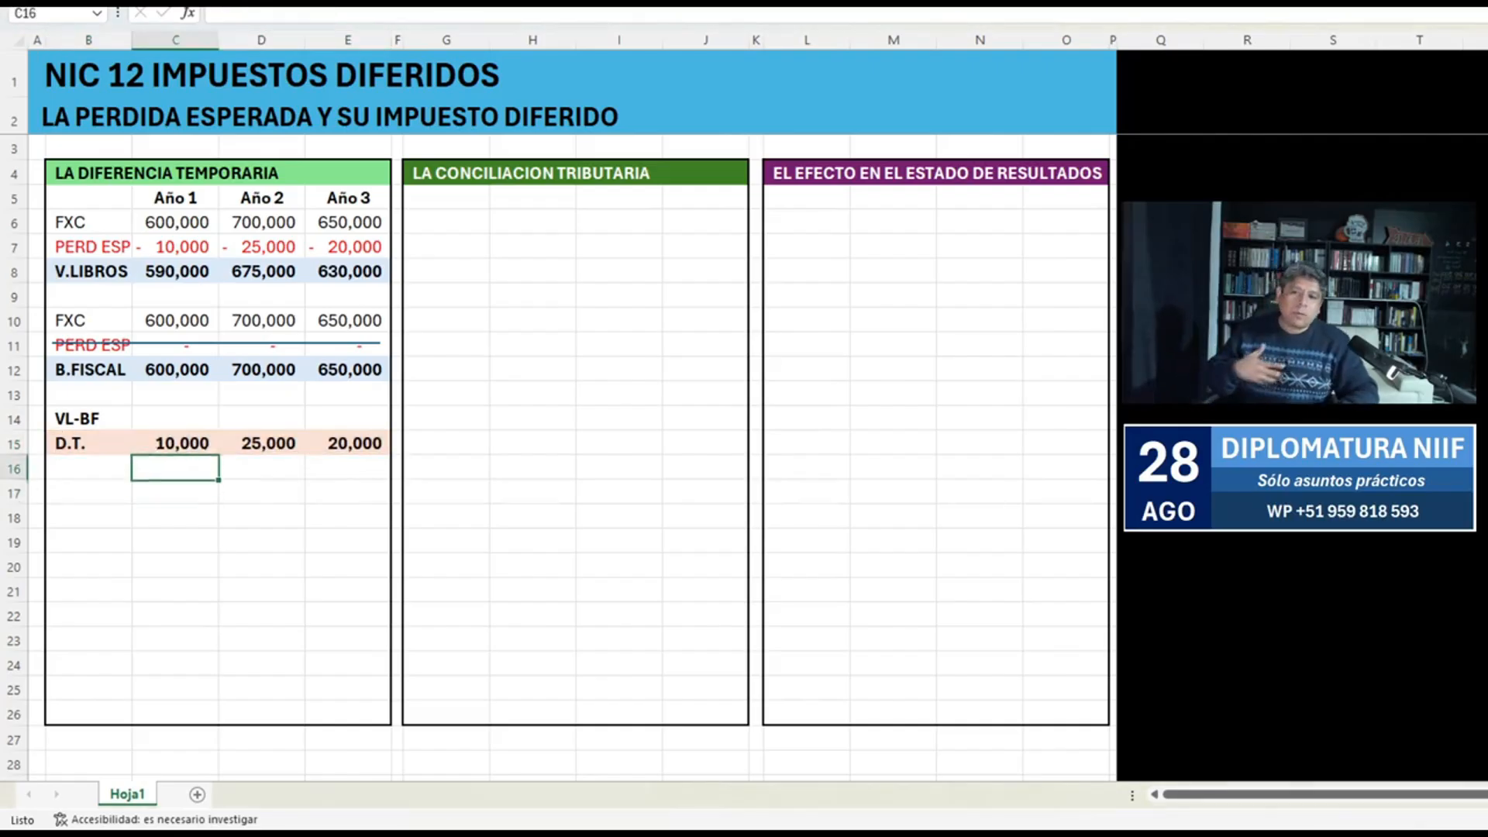
pyautogui.press('Up')
pyautogui.press('Up')
pyautogui.press('Up')
pyautogui.press('Up')
pyautogui.press('Up')
pyautogui.press('Up')
pyautogui.press('Up')
pyautogui.press('Up')
pyautogui.press('Up')
pyautogui.press('Up')
pyautogui.press('Up')
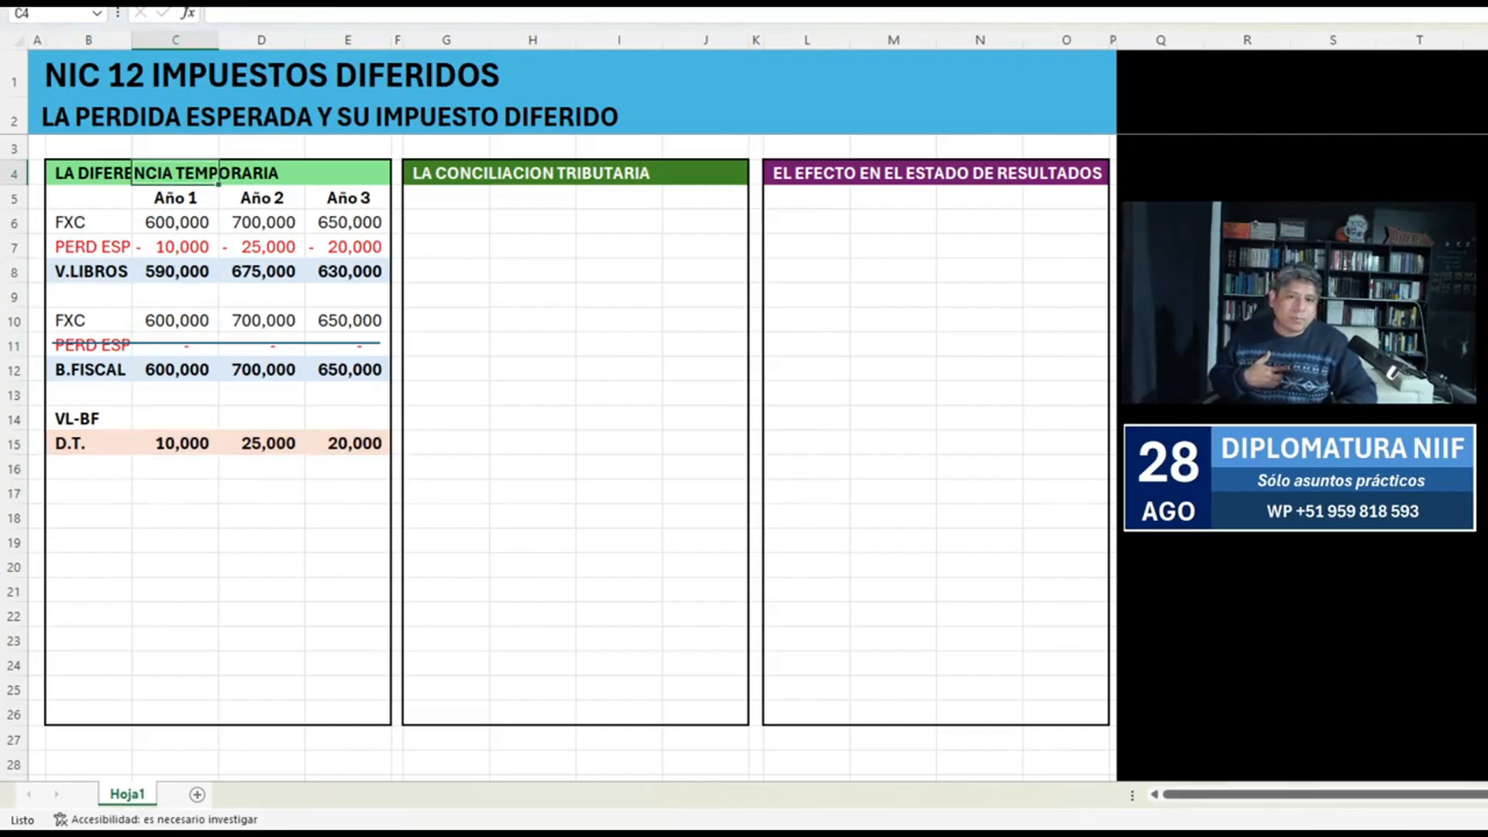
pyautogui.click(806, 74)
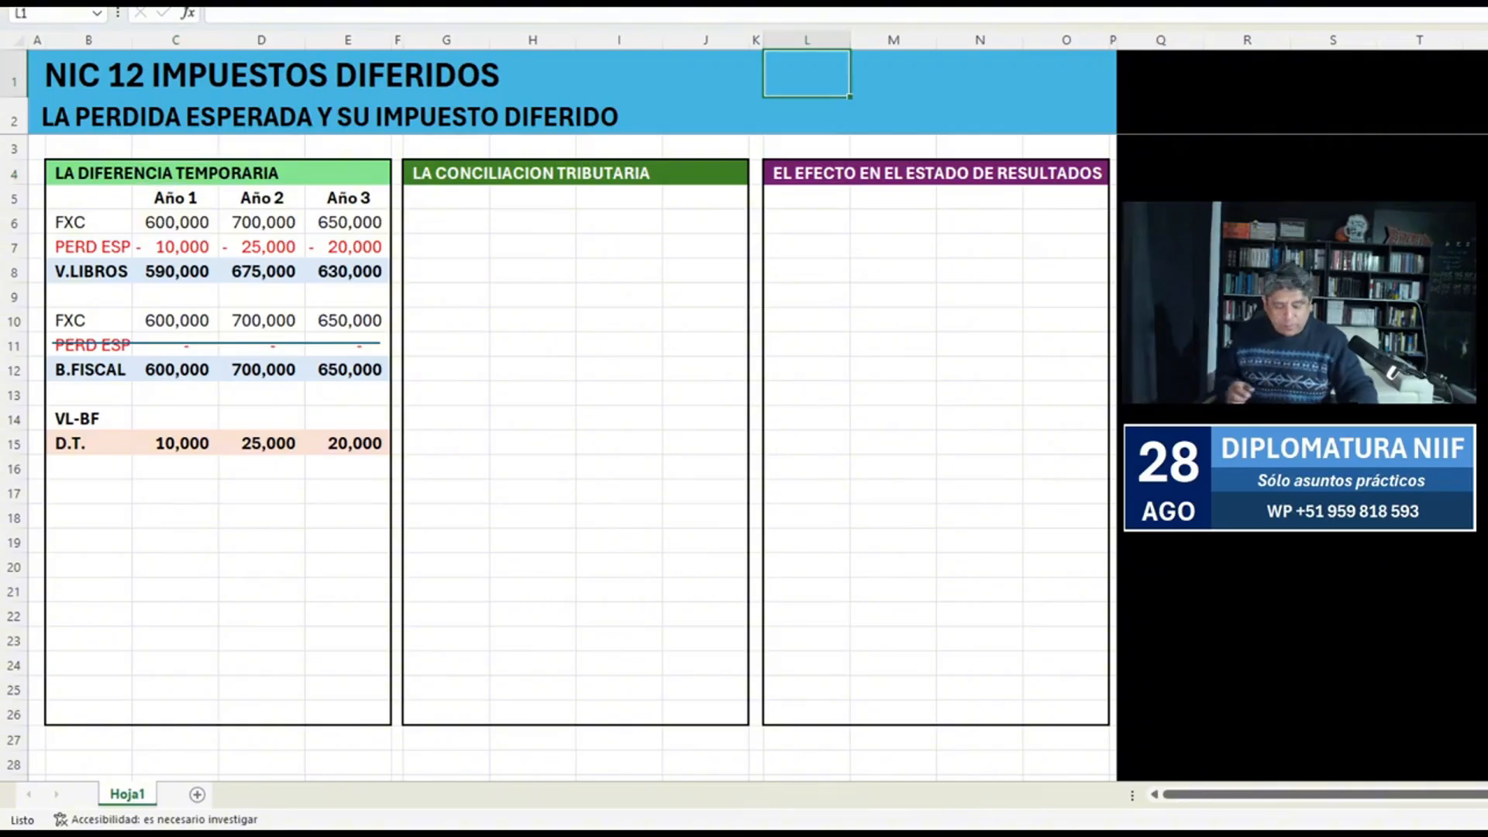
# Enter the label "tasa impositiva asumida" in L2 and make it bold.
pyautogui.press('Left')
pyautogui.press('Down')
pyautogui.press('Right')
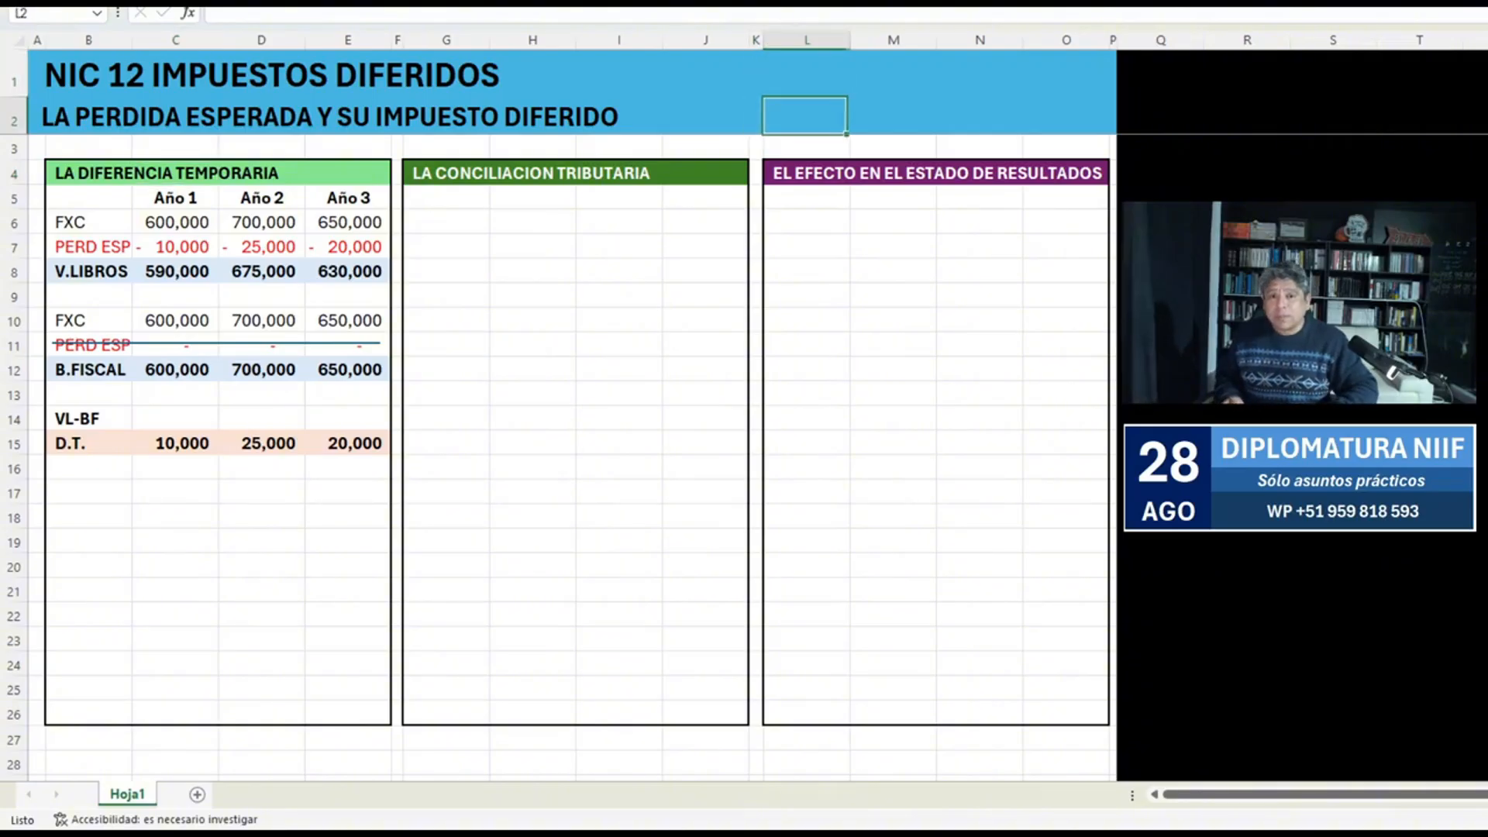
pyautogui.write('tasa imposit')
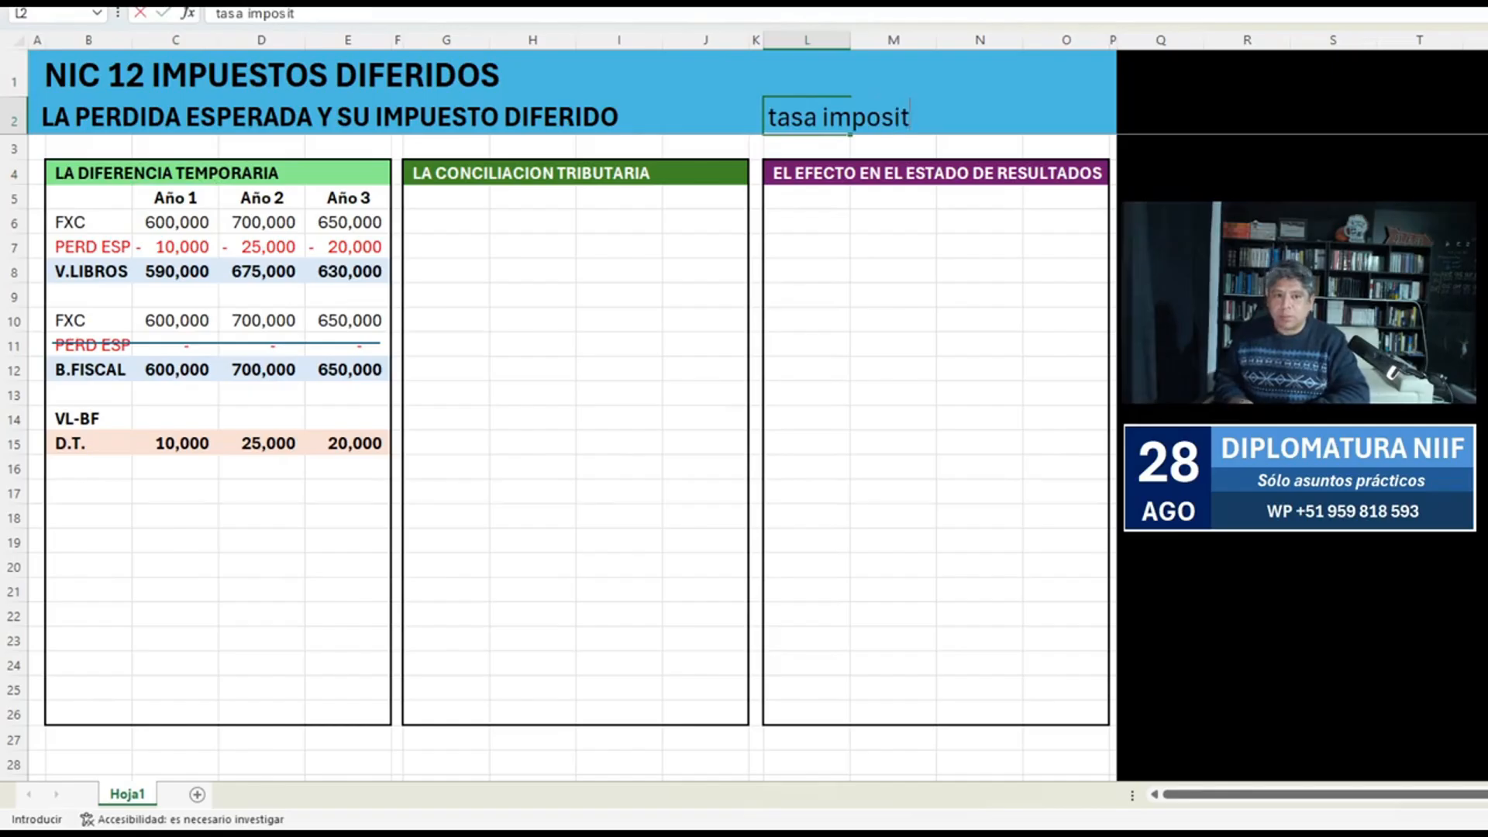
pyautogui.write('iva asumida')
pyautogui.press('Return')
pyautogui.press('Up')
pyautogui.hotkey('ctrl', 'n')
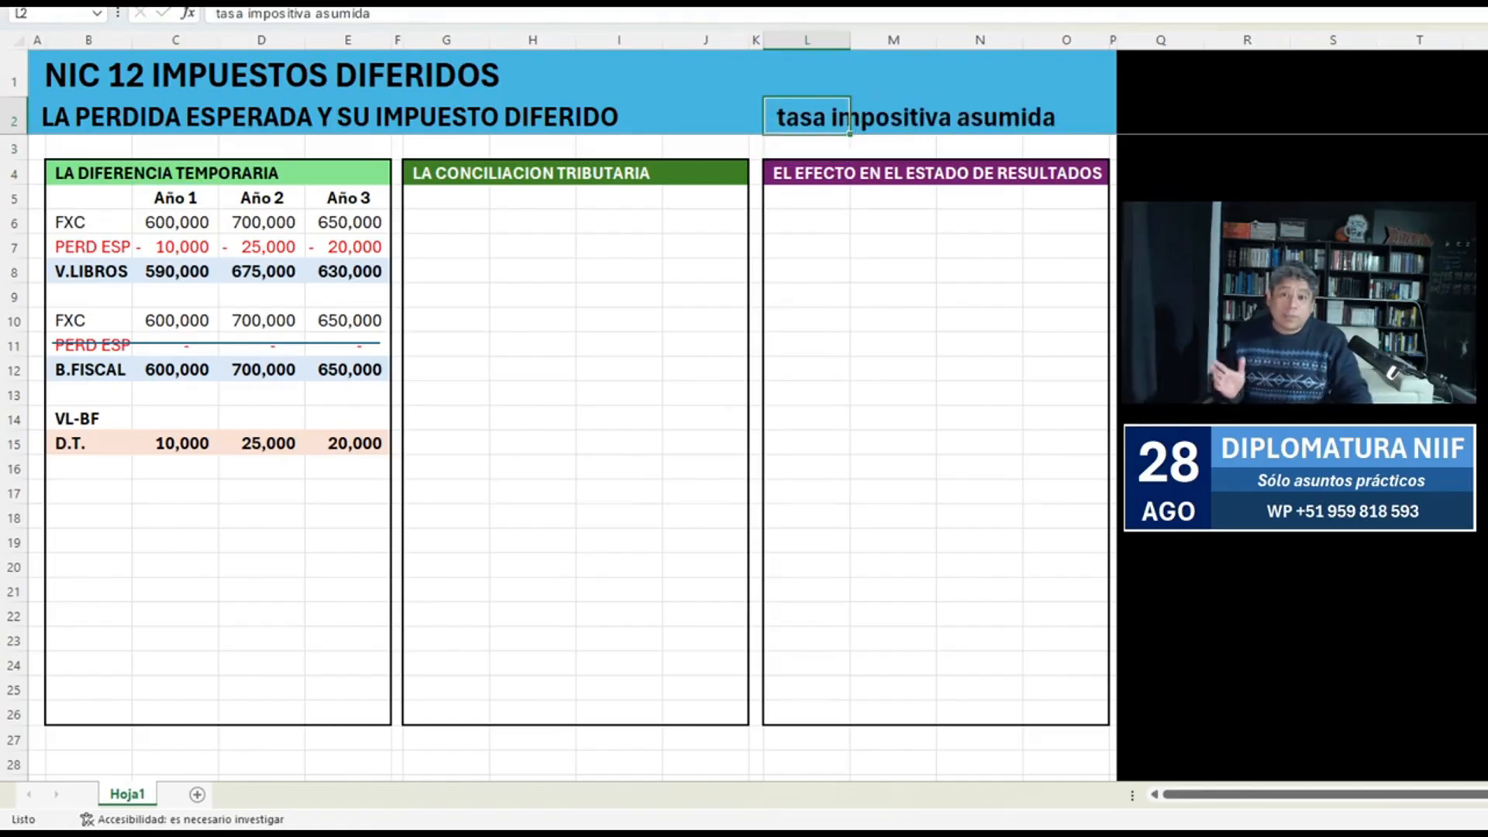
# Reduce the font size of the tax rate label in L2 by two steps.
pyautogui.hotkey('alt', 'h')
pyautogui.press('f')
pyautogui.press('k')
pyautogui.hotkey('alt', 'h')
pyautogui.press('f')
pyautogui.press('k')
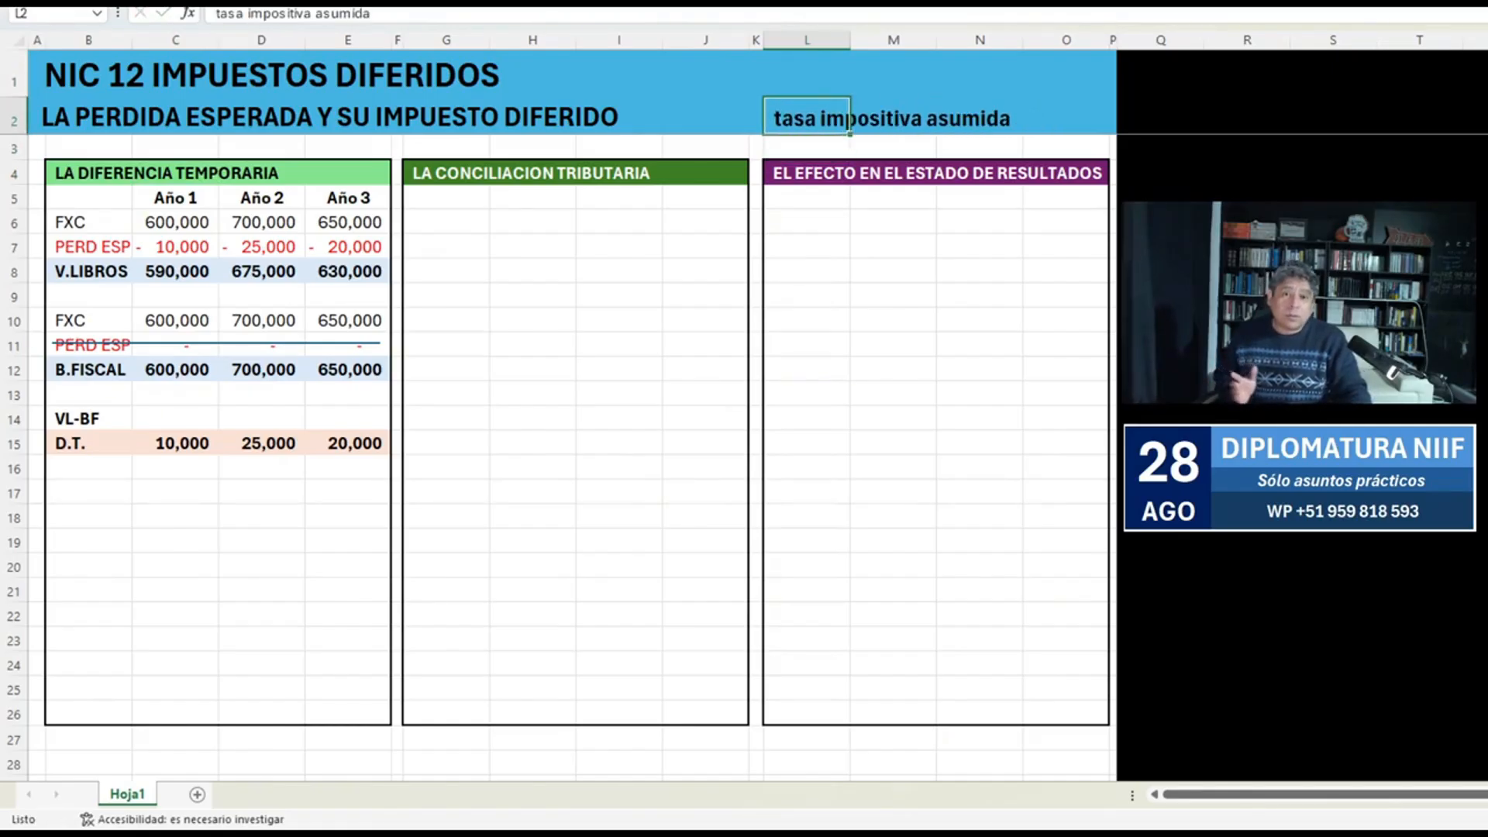
# Enter the assumed tax rate in O2 and format it as a percentage, 30%.
pyautogui.press('Right')
pyautogui.press('Right')
pyautogui.press('Right')
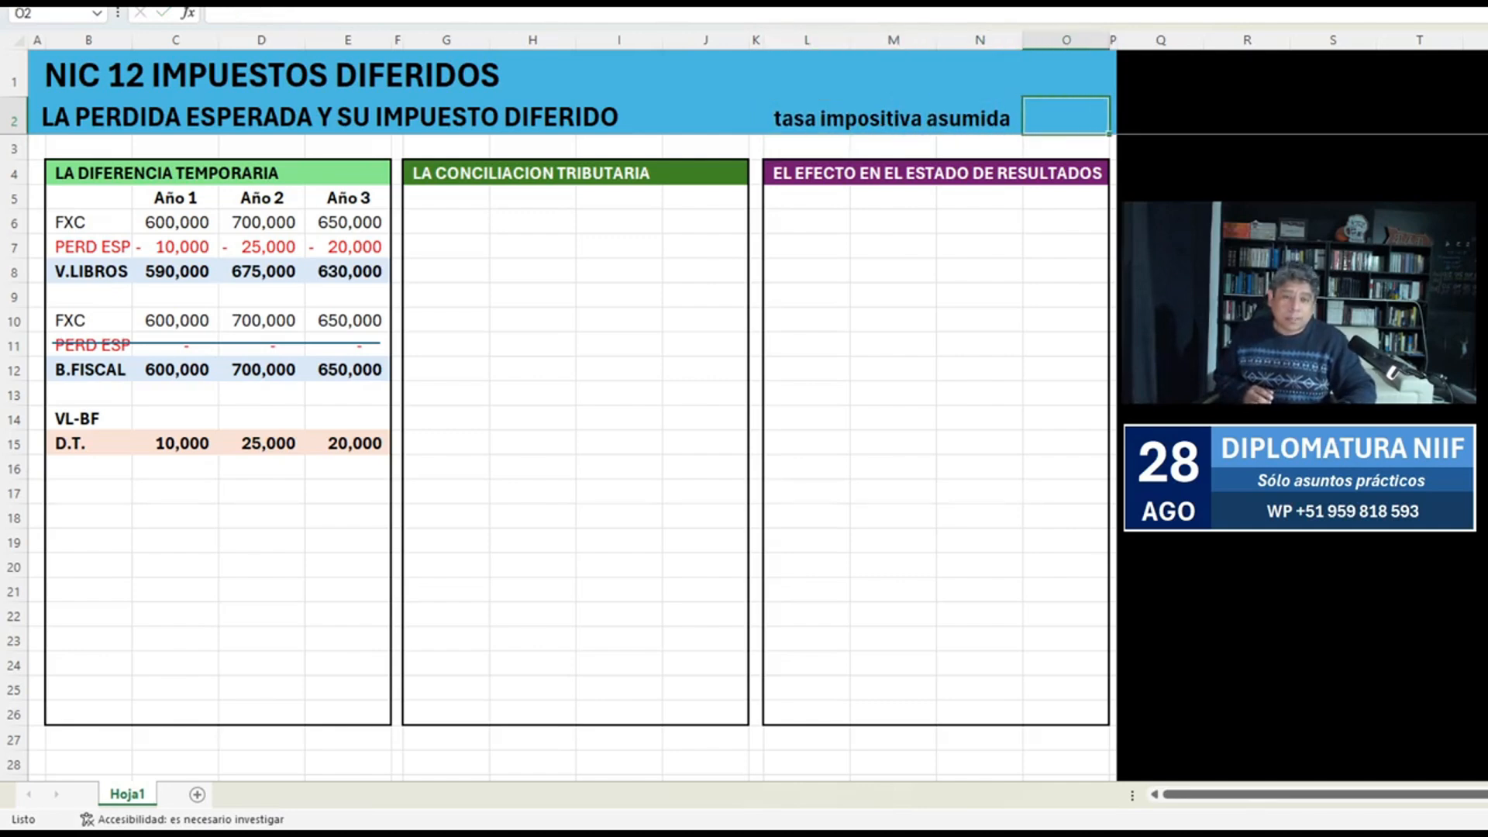
pyautogui.write('6')
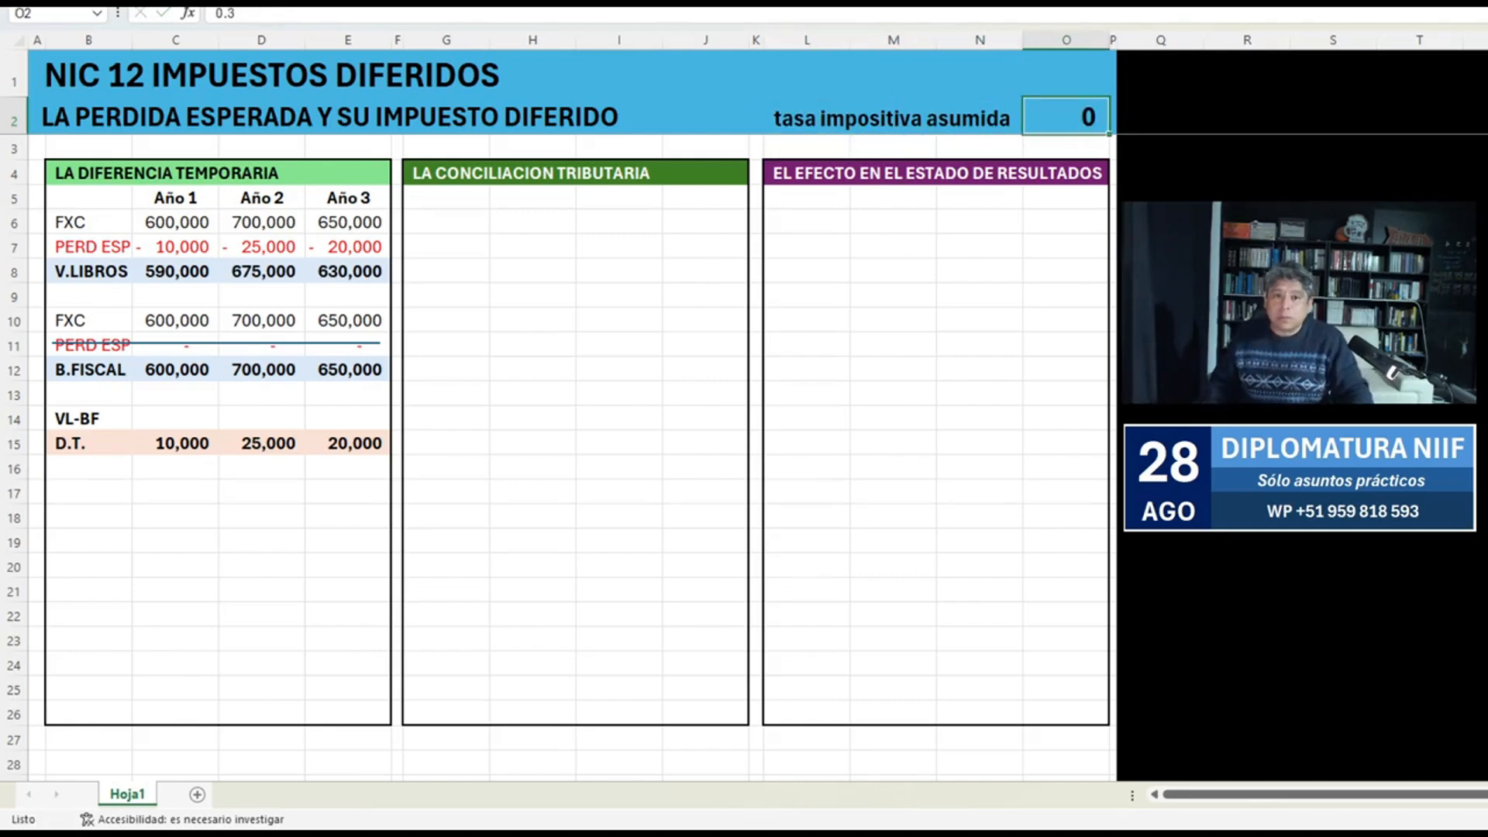
pyautogui.click(705, 271)
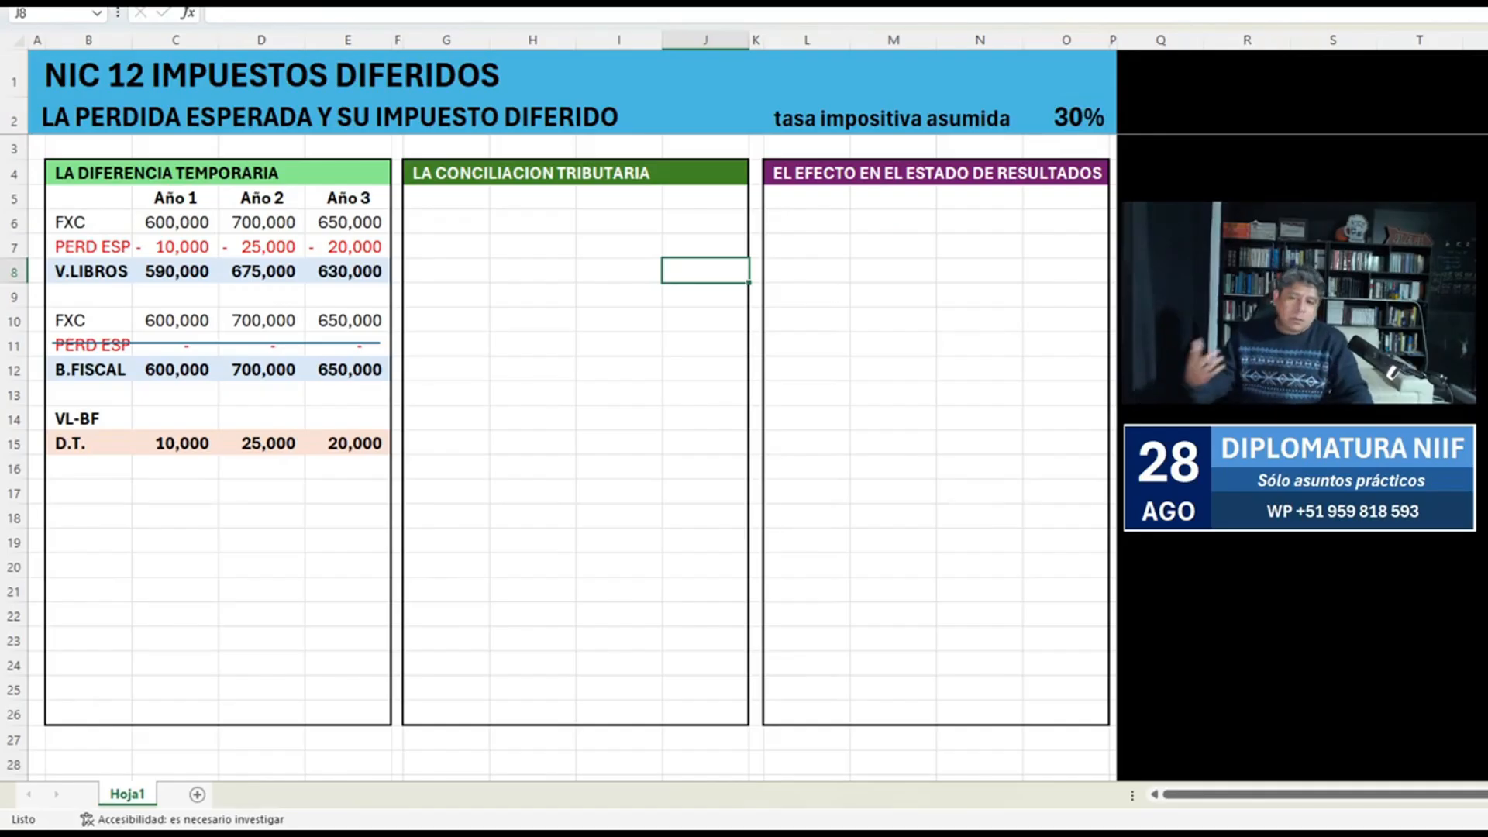
# Enter the labels ACTIVO in B17 and IRD in B18.
pyautogui.click(88, 492)
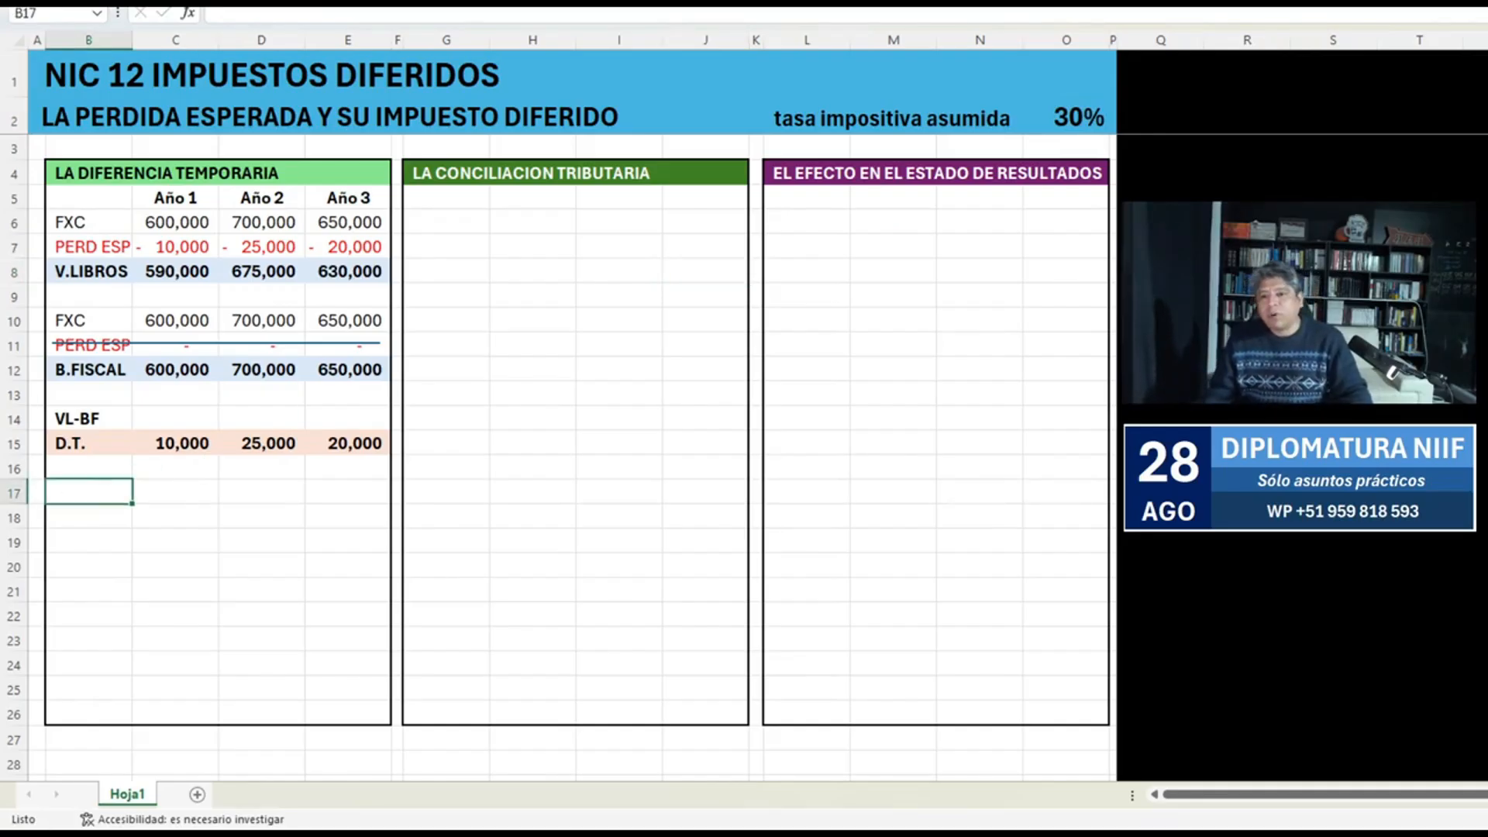
pyautogui.write('ACTIVO')
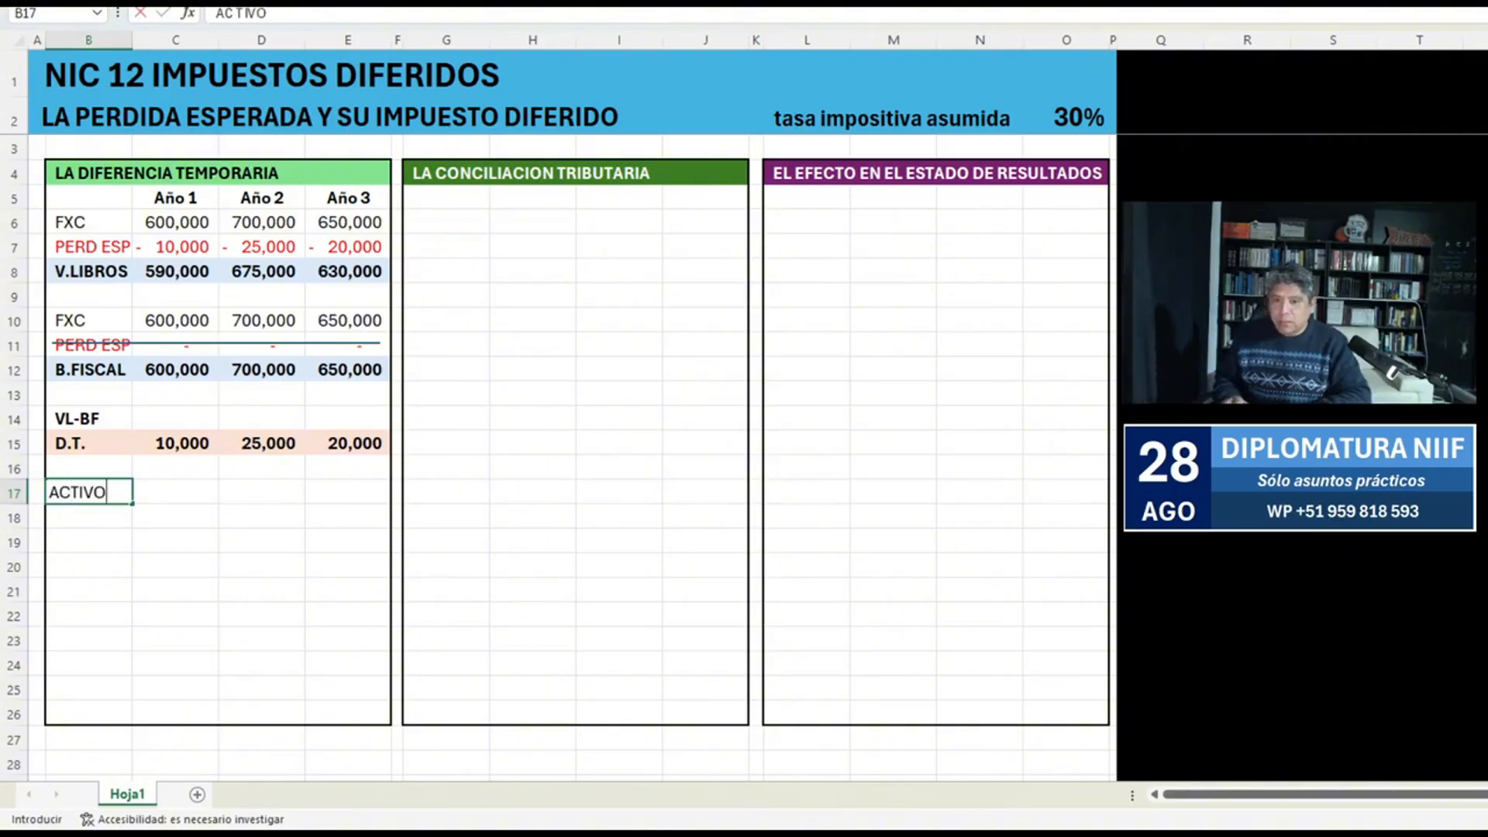
pyautogui.press('Return')
pyautogui.write('IRD')
pyautogui.press('Return')
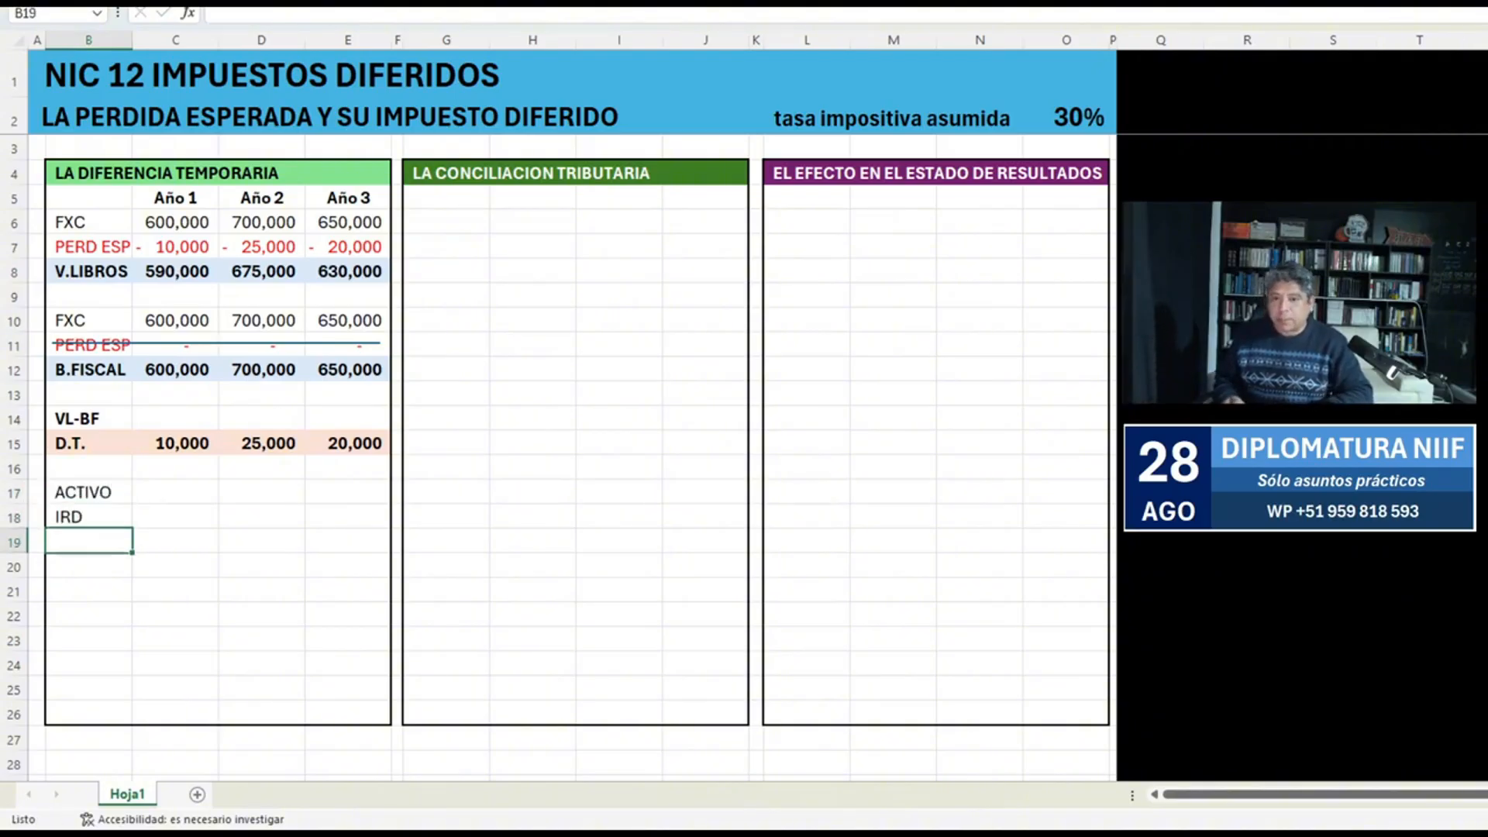
# Make the ACTIVO IRD labels bold and fill B17:E18 with light green.
pyautogui.moveTo(88, 516); pyautogui.dragTo(162, 492)
pyautogui.hotkey('shift', 'Right')
pyautogui.hotkey('shift', 'Right')
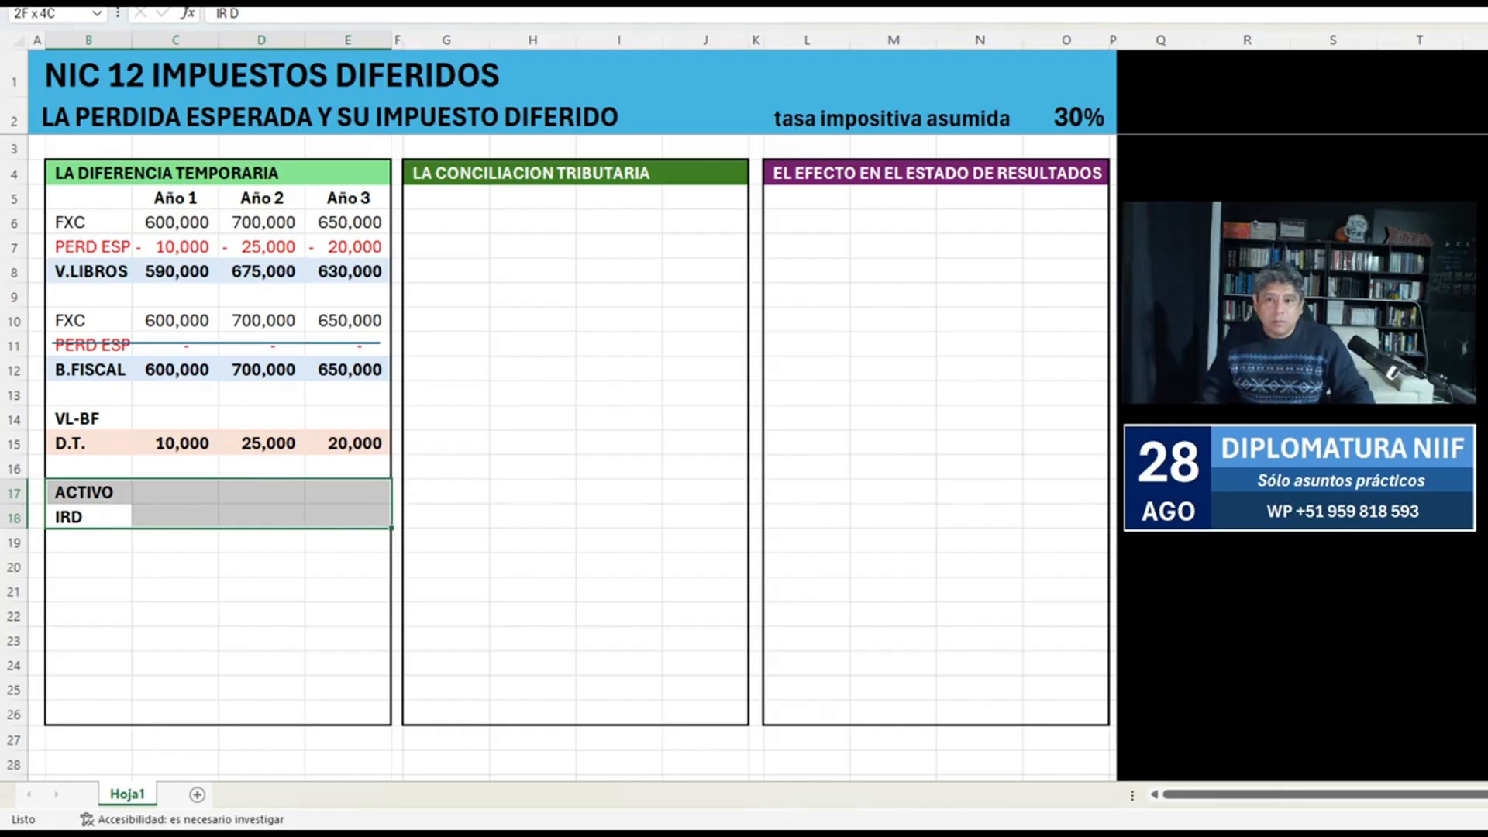
# Calculate the Año 1 deferred tax asset in C18 by multiplying C15 by the 30% tax rate.
pyautogui.press('Right')
pyautogui.write('+')
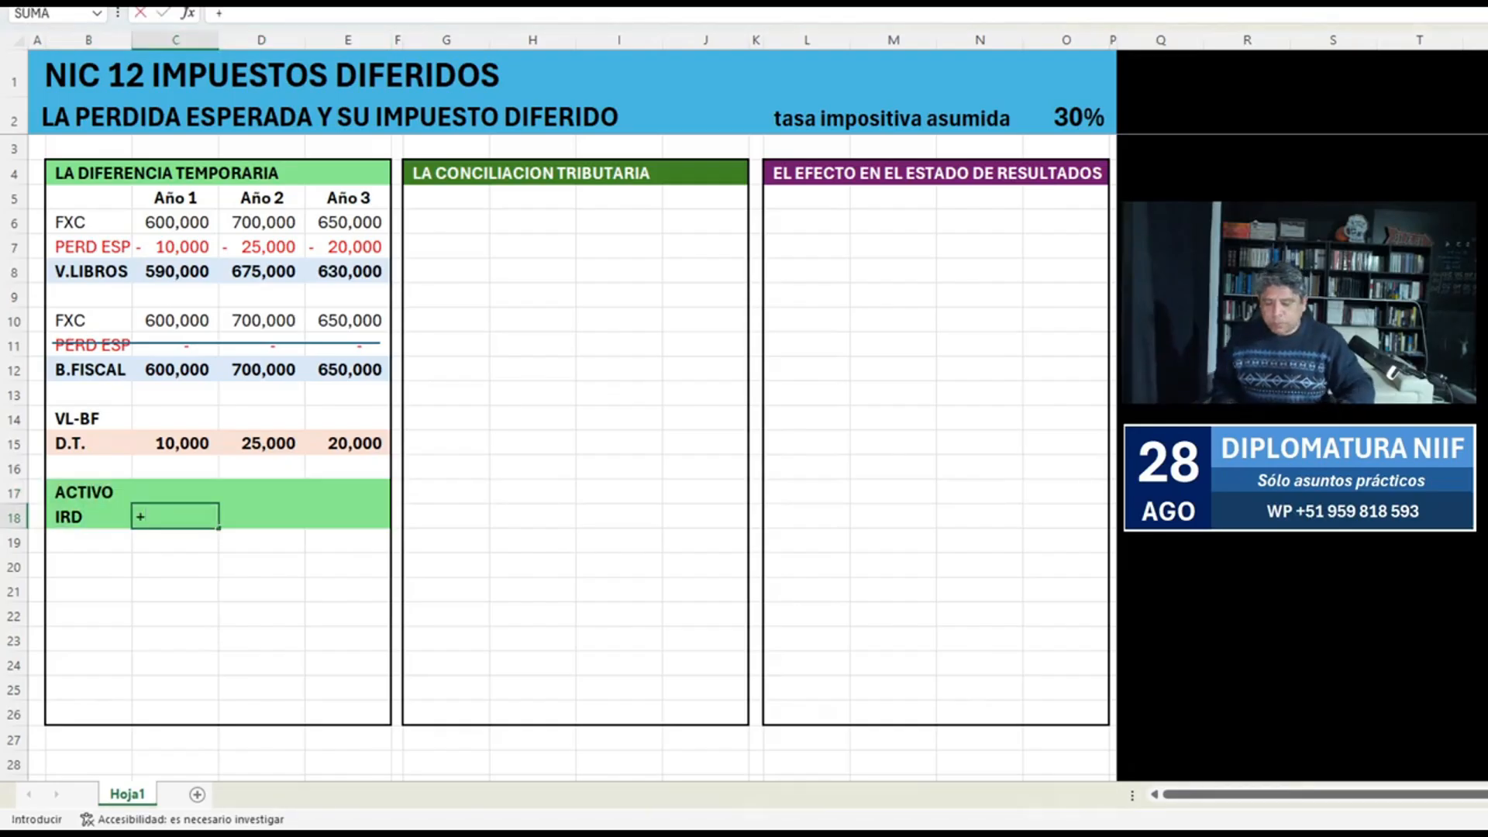
pyautogui.press('Up')
pyautogui.press('Up')
pyautogui.press('Up')
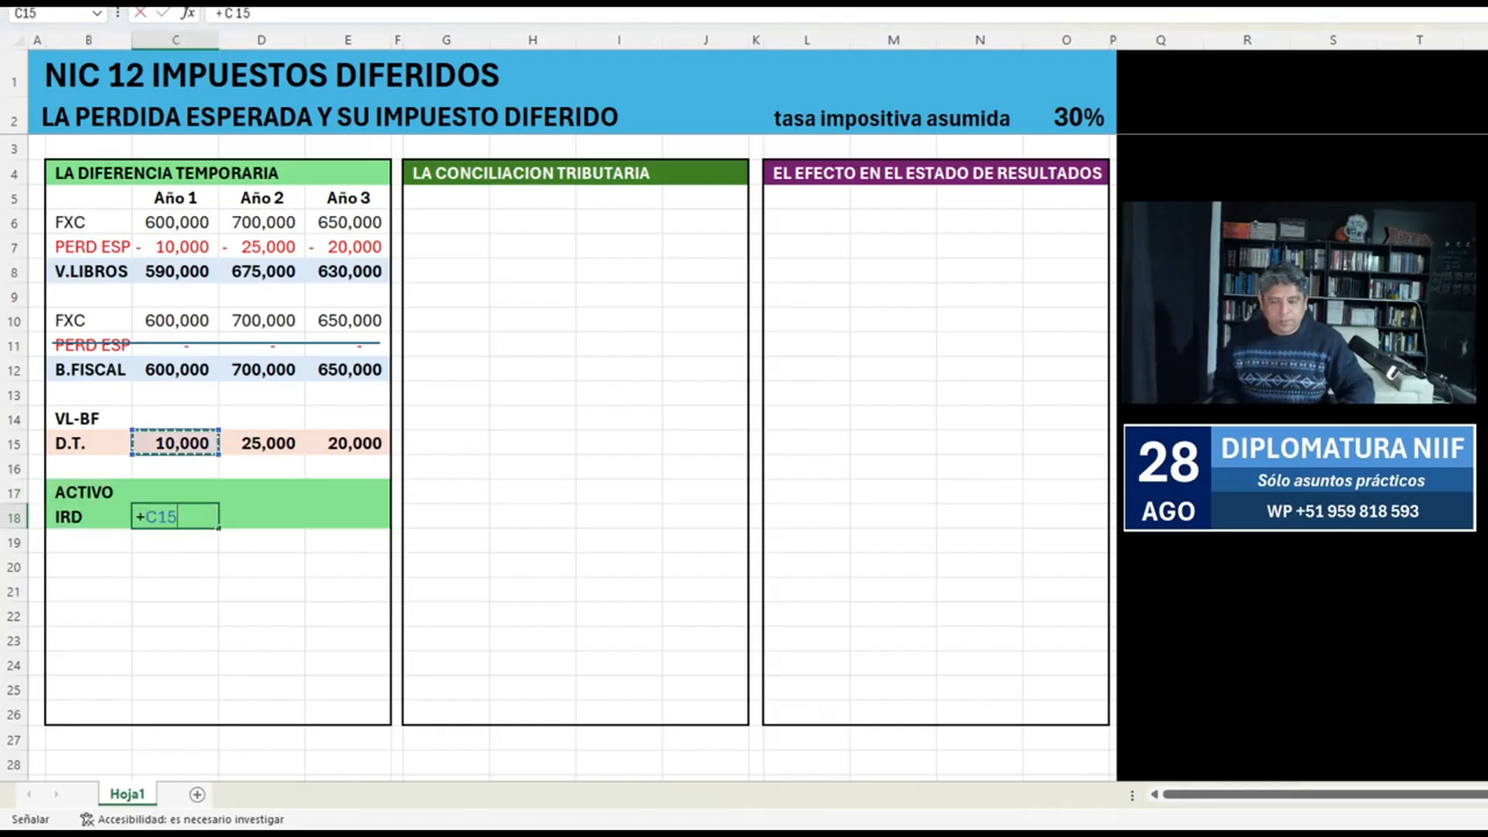
pyautogui.write('*30%')
# Calculate the Año 2 deferred tax asset in D18 with the formula +D15*O2.
pyautogui.press('Right')
pyautogui.write('+')
pyautogui.press('Up')
pyautogui.press('Up')
pyautogui.press('Up')
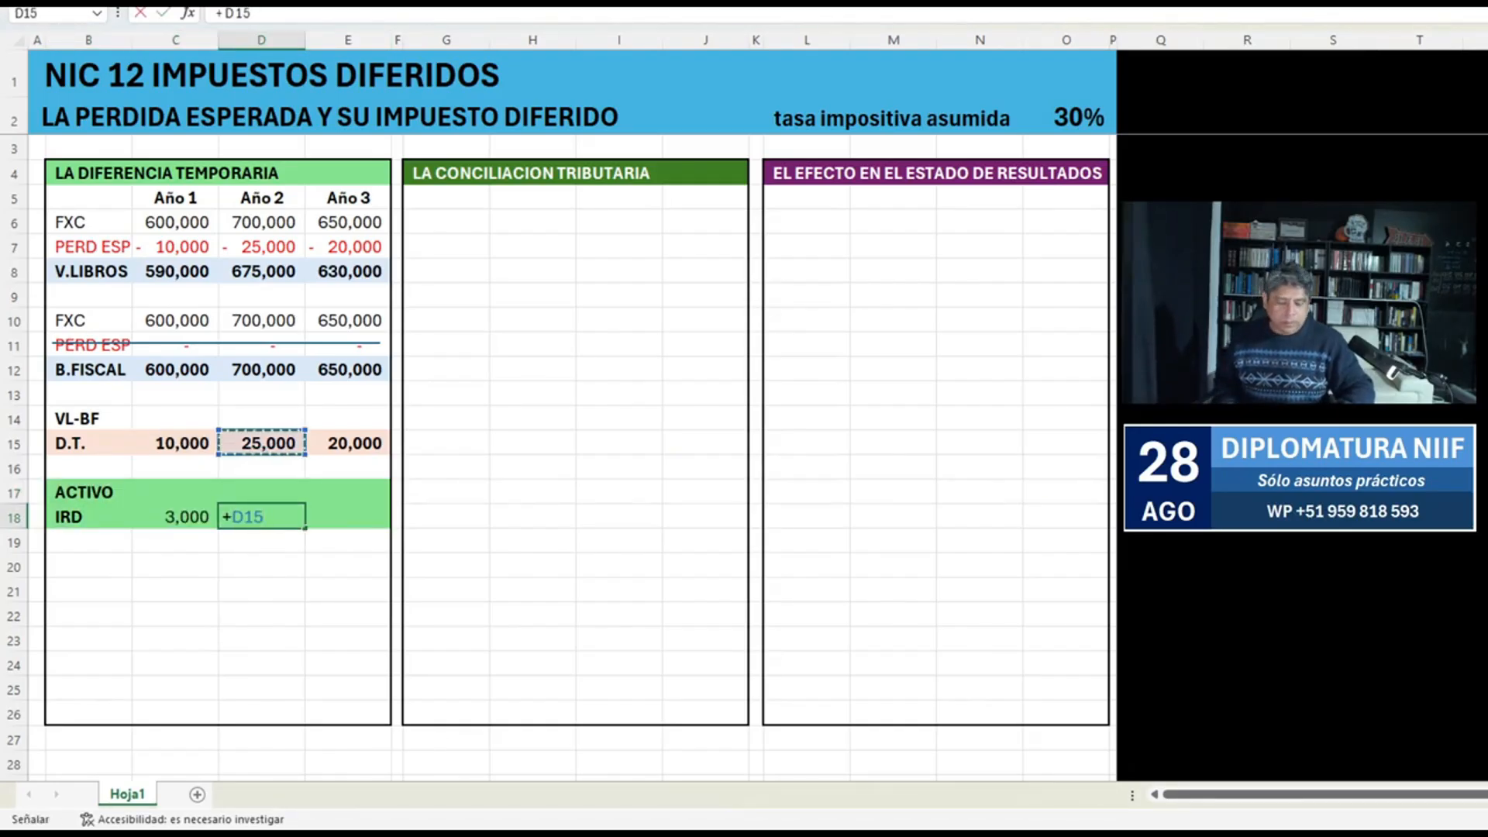
pyautogui.write('*O2')
# Calculate the Año 3 deferred tax asset in E18 with the formula +E15*O2.
pyautogui.press('Right')
pyautogui.write('+')
pyautogui.press('Up')
pyautogui.press('Up')
pyautogui.press('Up')
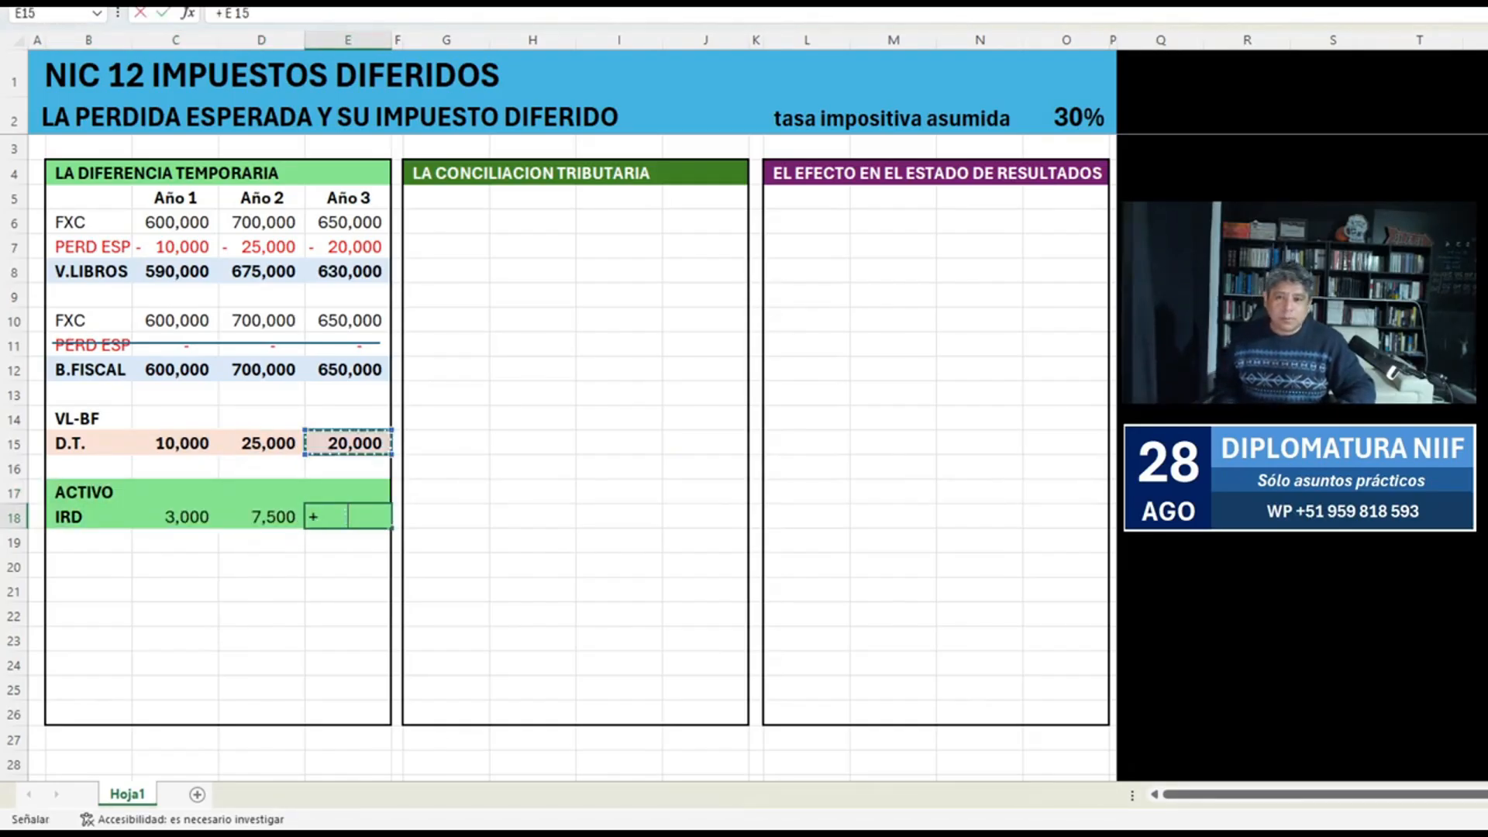
pyautogui.write('+O2')
pyautogui.press('F2')
pyautogui.press('Left')
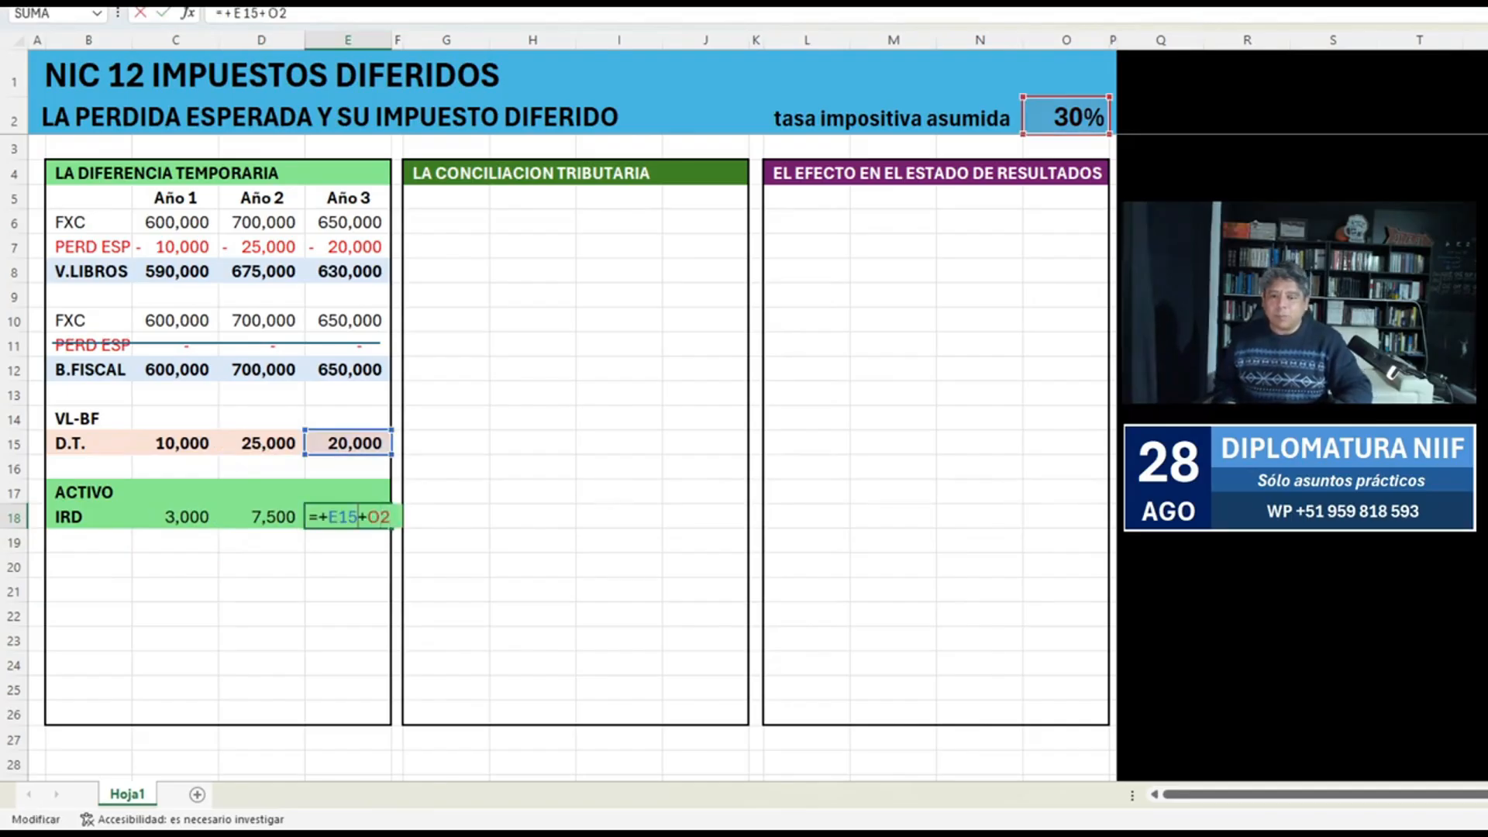
pyautogui.press('Delete')
pyautogui.write('*')
pyautogui.hotkey('ctrl', 'Return')
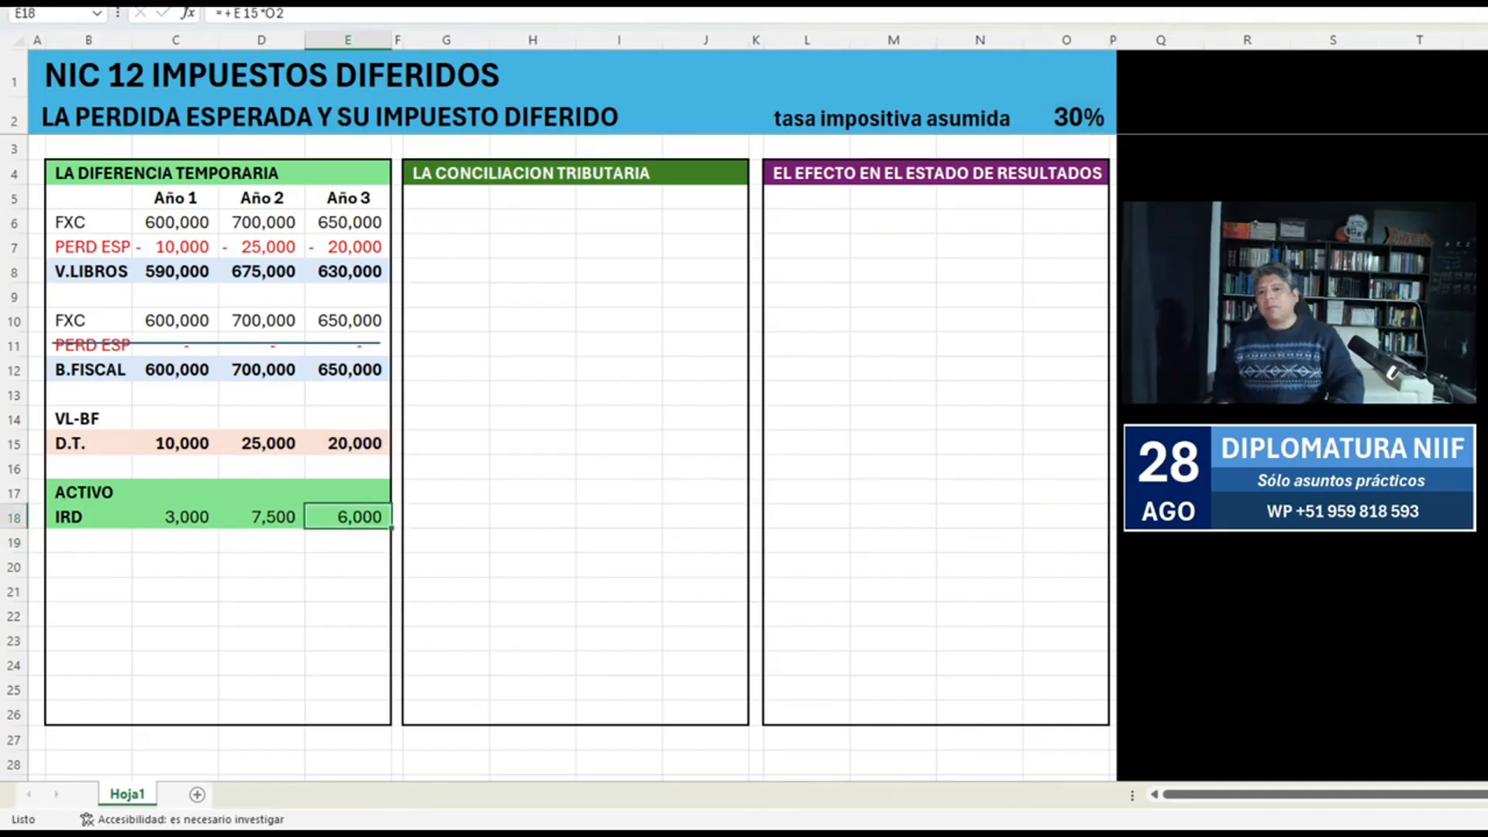
# Make the IRD row, B18:E18, bold.
pyautogui.hotkey('shift', 'Left')
pyautogui.hotkey('shift', 'Left')
pyautogui.hotkey('shift', 'Left')
pyautogui.hotkey('ctrl', 'n')
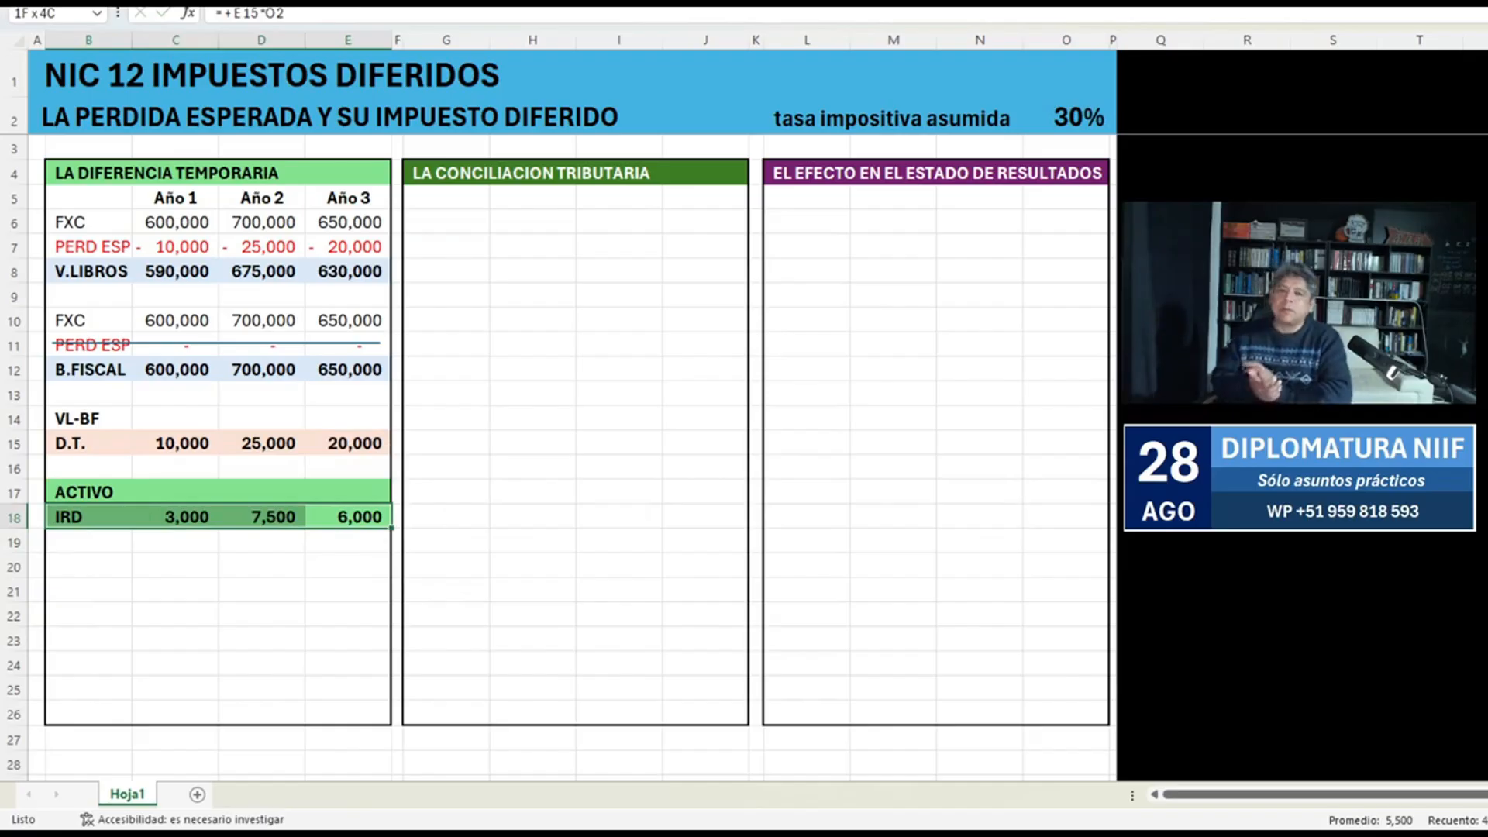
# Draw a small down arrow between the Año 1 D.T. and IRD amounts, over C16:C17.
pyautogui.press('Up')
pyautogui.press('Left')
pyautogui.press('Left')
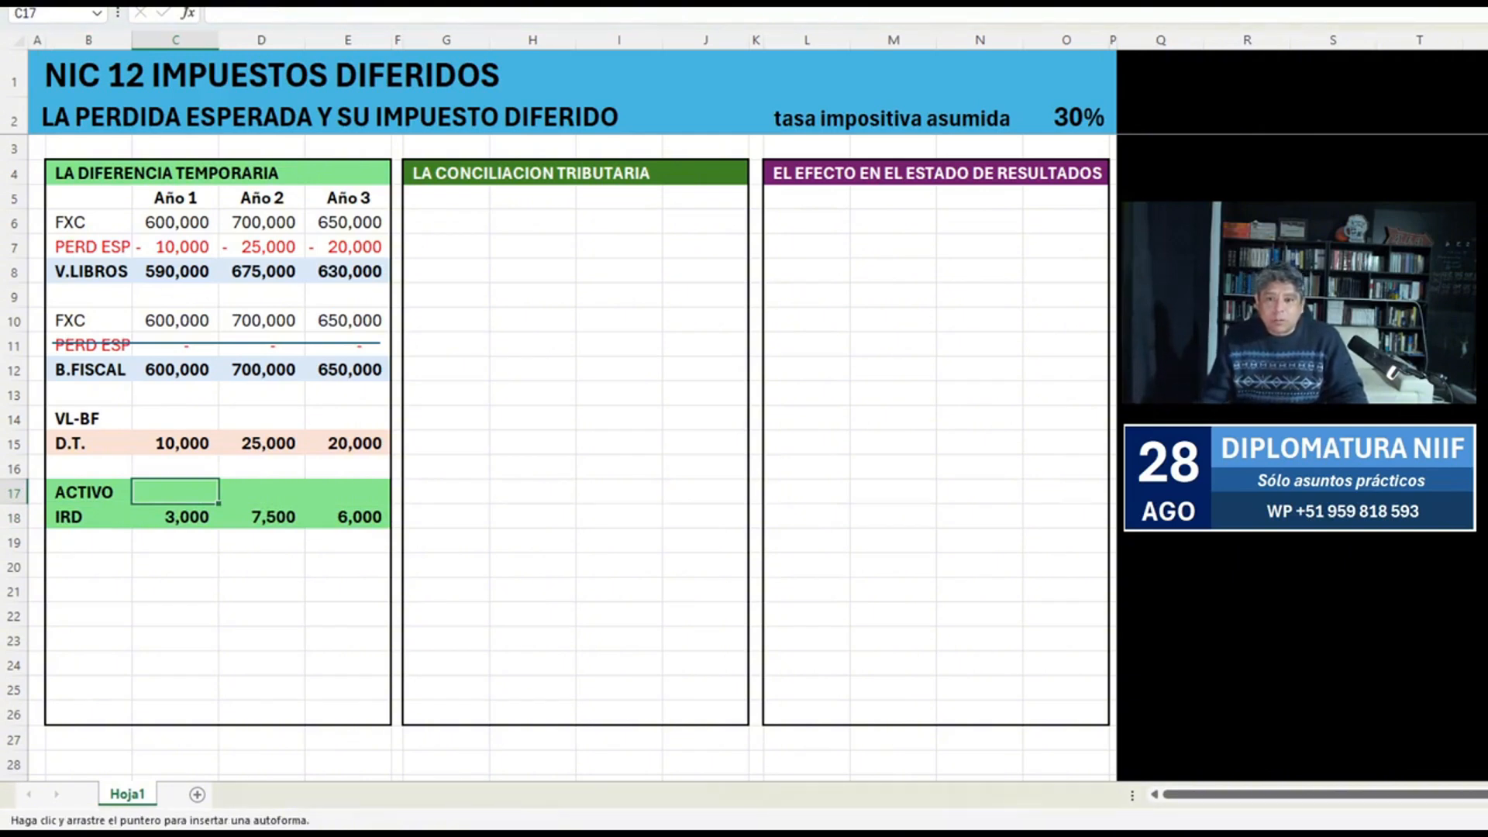
pyautogui.moveTo(161, 463); pyautogui.dragTo(200, 489)
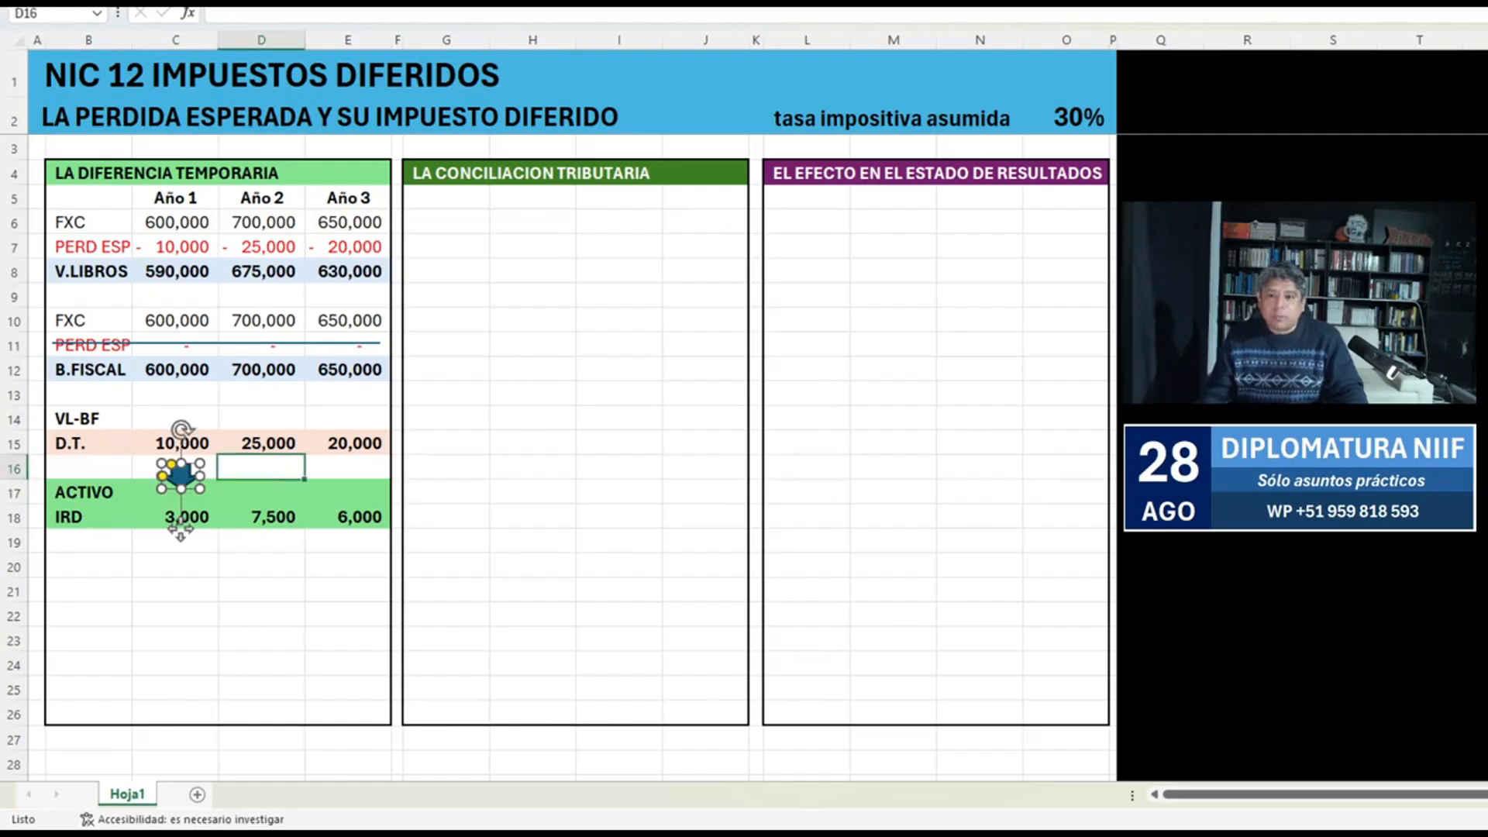
pyautogui.press('Escape')
# Copy C16:C17 with its down arrow to the Año 2 and Año 3 columns, at D16 and E16.
pyautogui.press('Left')
pyautogui.hotkey('shift', 'Down')
pyautogui.hotkey('ctrl', 'c')
pyautogui.press('Right')
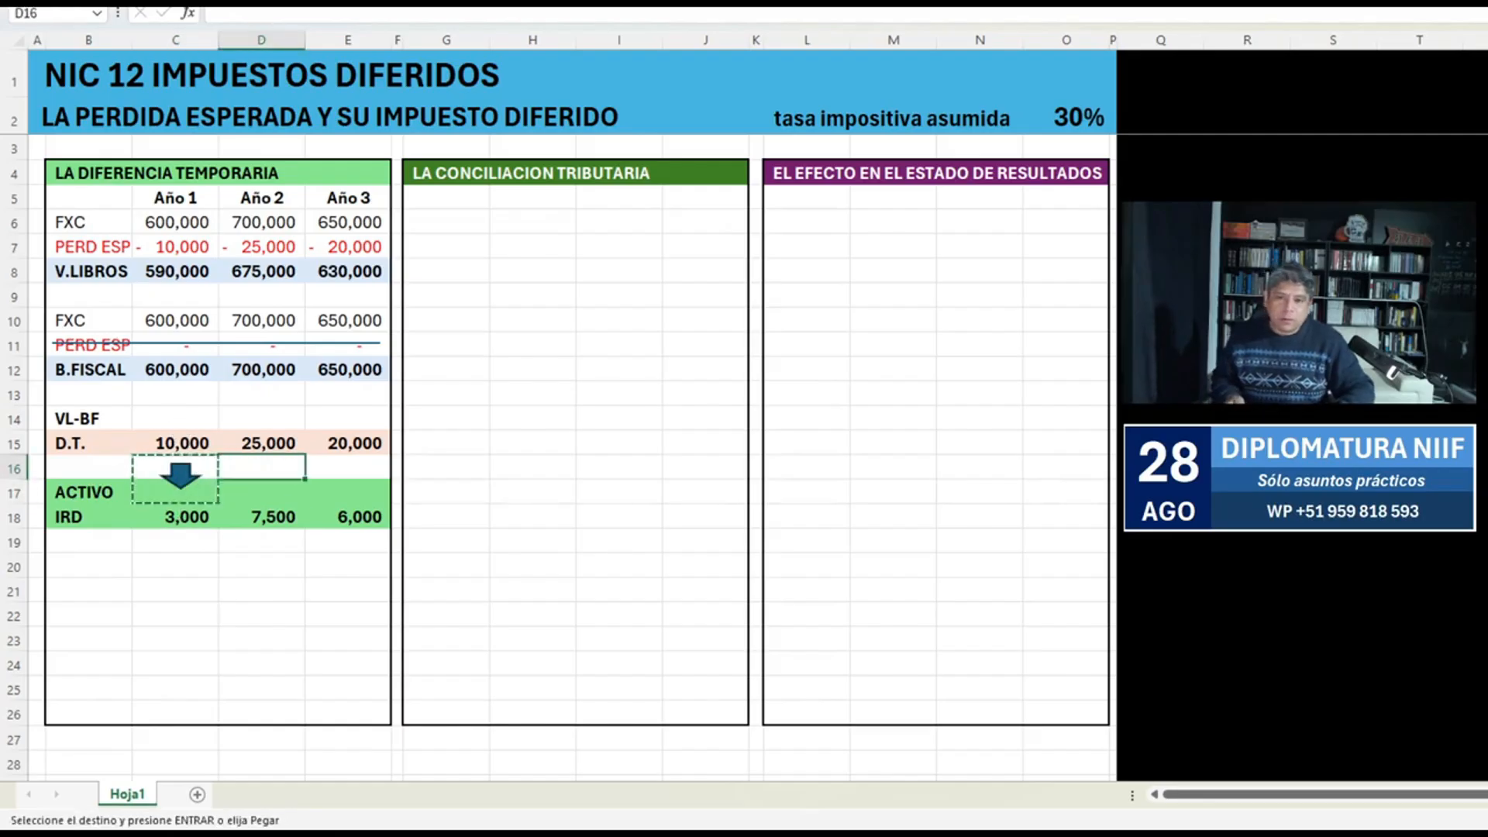
pyautogui.hotkey('ctrl', 'v')
pyautogui.press('Right')
pyautogui.press('Return')
# Reapply the outer border around the temporary difference box, B4:E26.
pyautogui.press('Down')
pyautogui.press('Down')
pyautogui.press('Down')
pyautogui.press('Down')
pyautogui.press('Down')
pyautogui.press('Down')
pyautogui.press('Down')
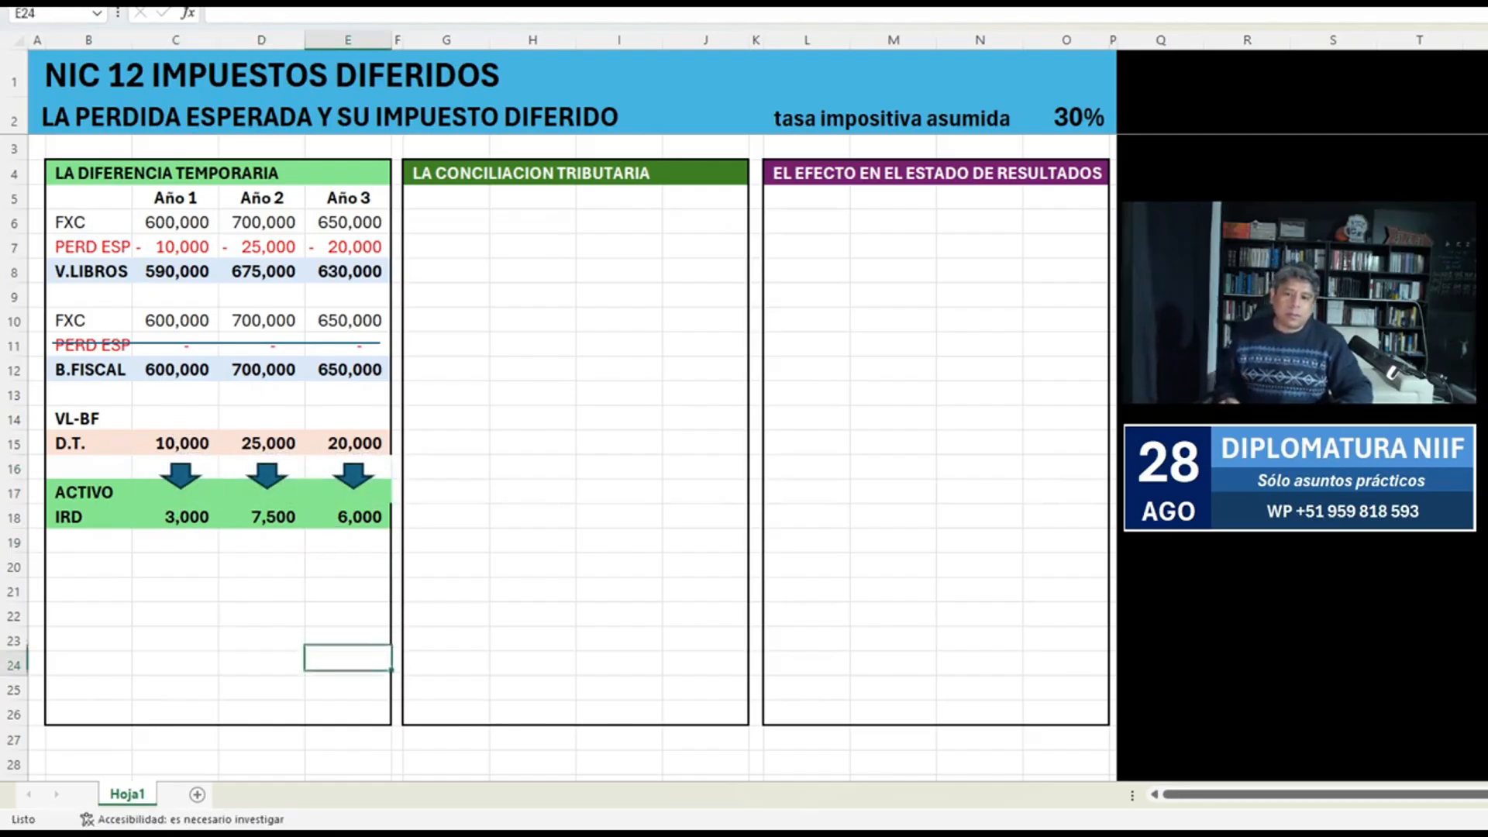
pyautogui.press('Down')
pyautogui.press('Down')
pyautogui.keyDown('shift'); pyautogui.click(88, 172); pyautogui.keyUp('shift')
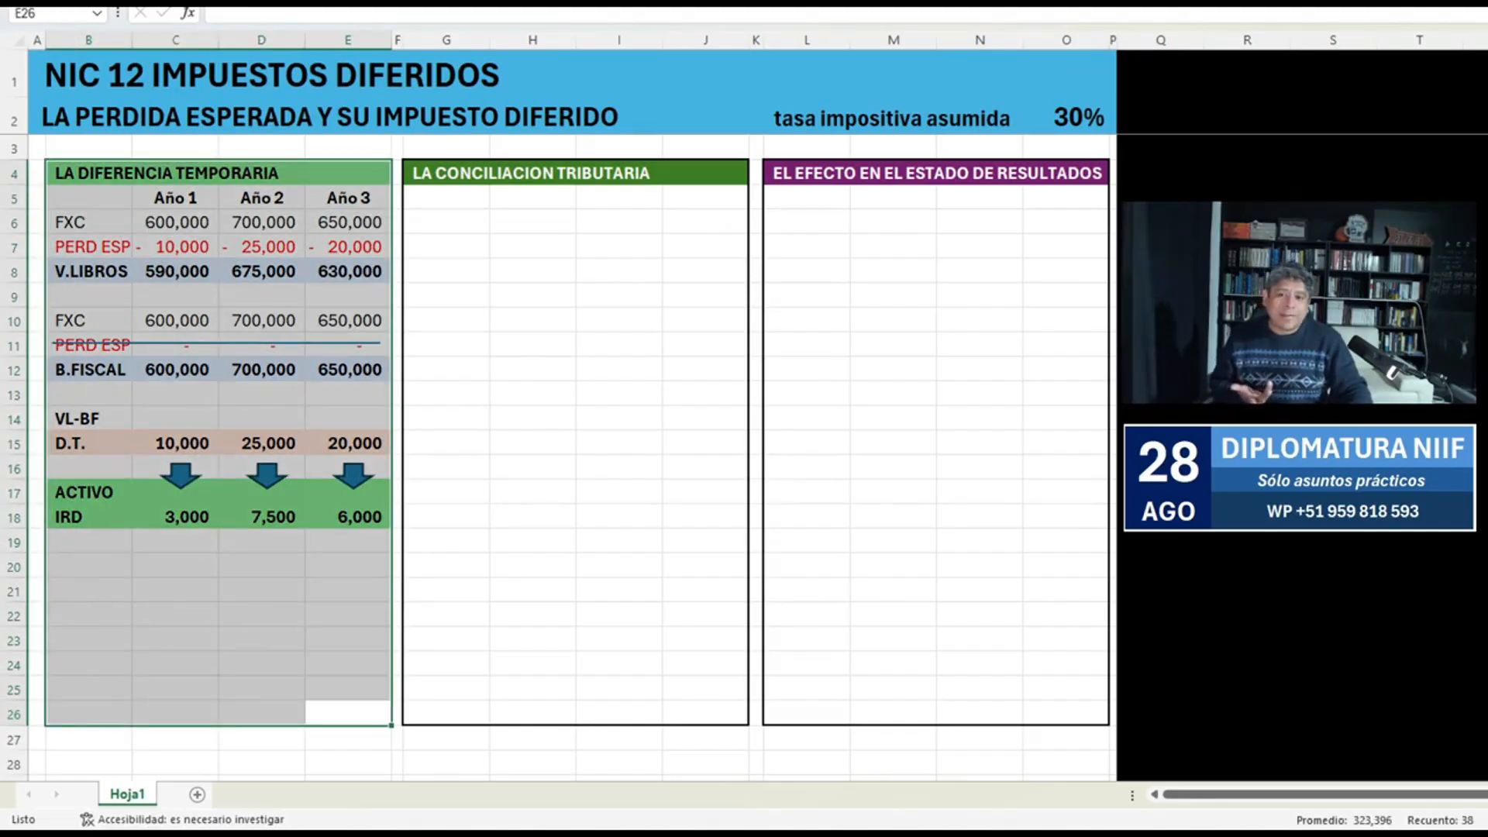
# Enter the labels "IRD del" in B20 and "Año" in B21.
pyautogui.click(89, 541)
pyautogui.press('Down')
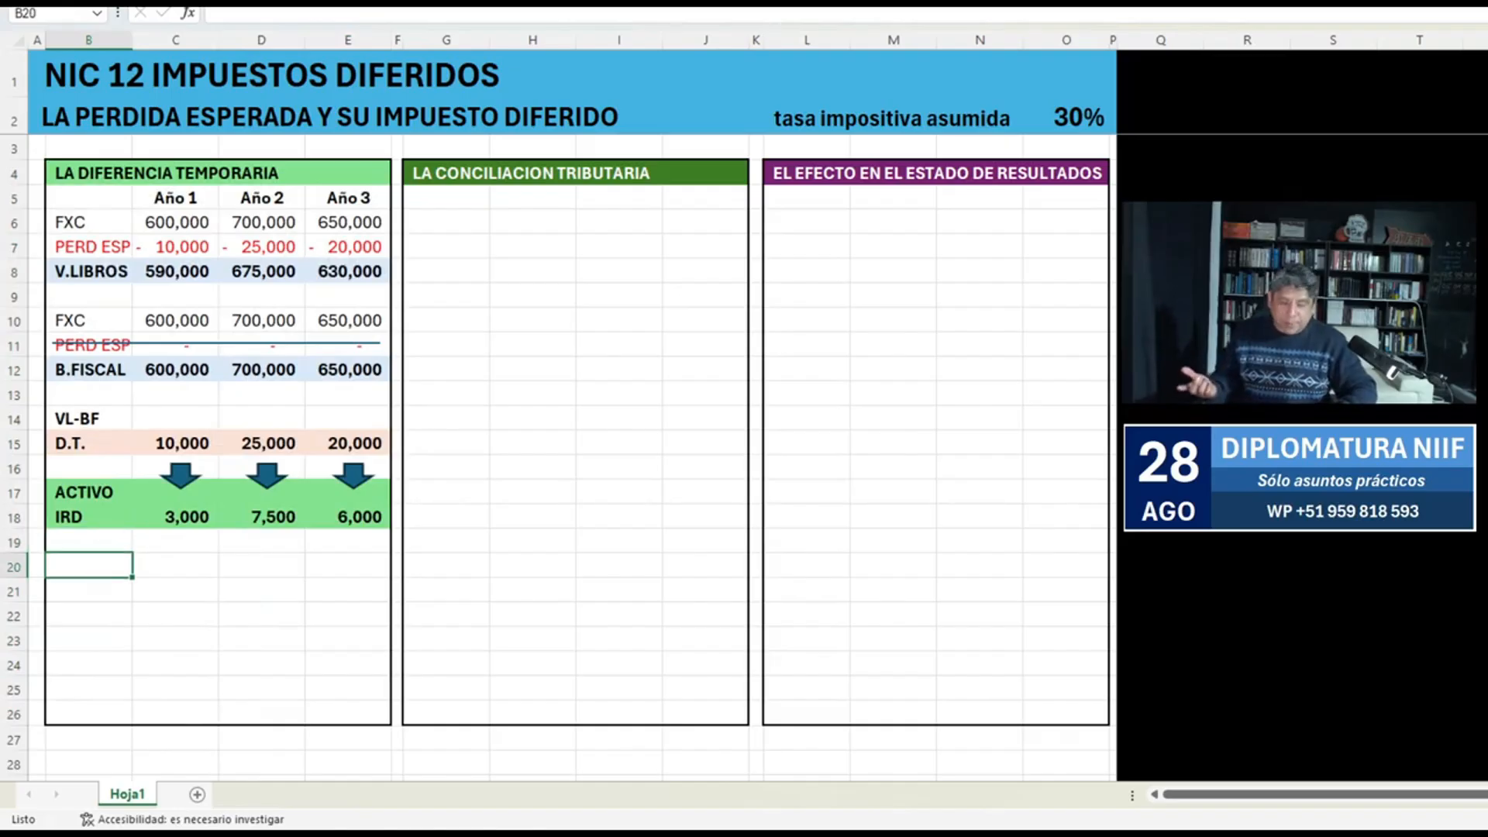
pyautogui.write('ird')
pyautogui.press('BackSpace')
pyautogui.press('BackSpace')
pyautogui.press('BackSpace')
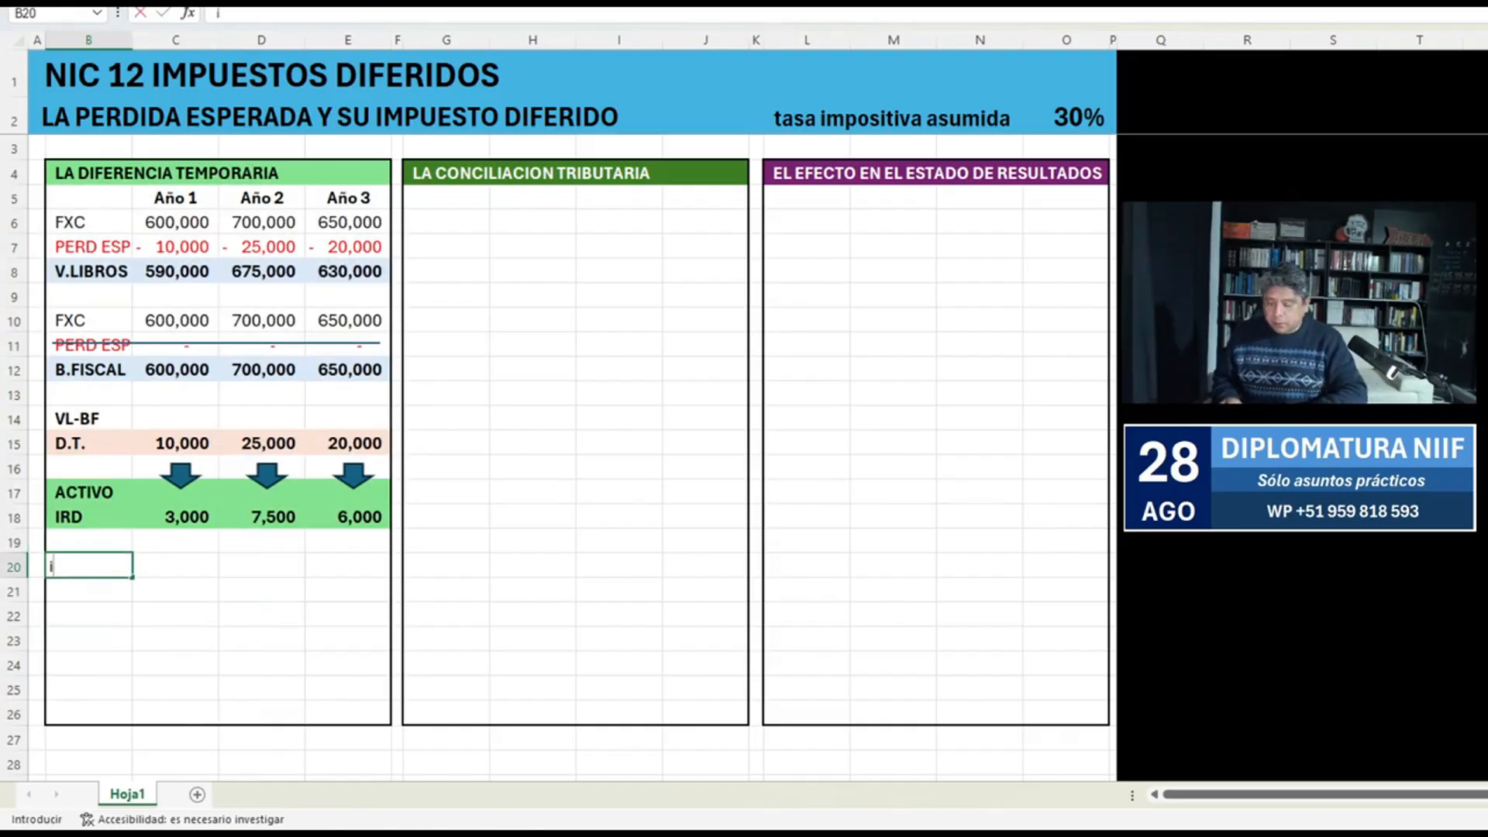
pyautogui.write('IRD del')
pyautogui.press('Return')
pyautogui.write('Año')
pyautogui.press('Return')
# Make the IRD del Año labels bold and fill B20:E21 with a darker green than the ACTIVO IRD rows.
pyautogui.press('Up')
pyautogui.hotkey('shift', 'Up')
pyautogui.hotkey('ctrl', 'n')
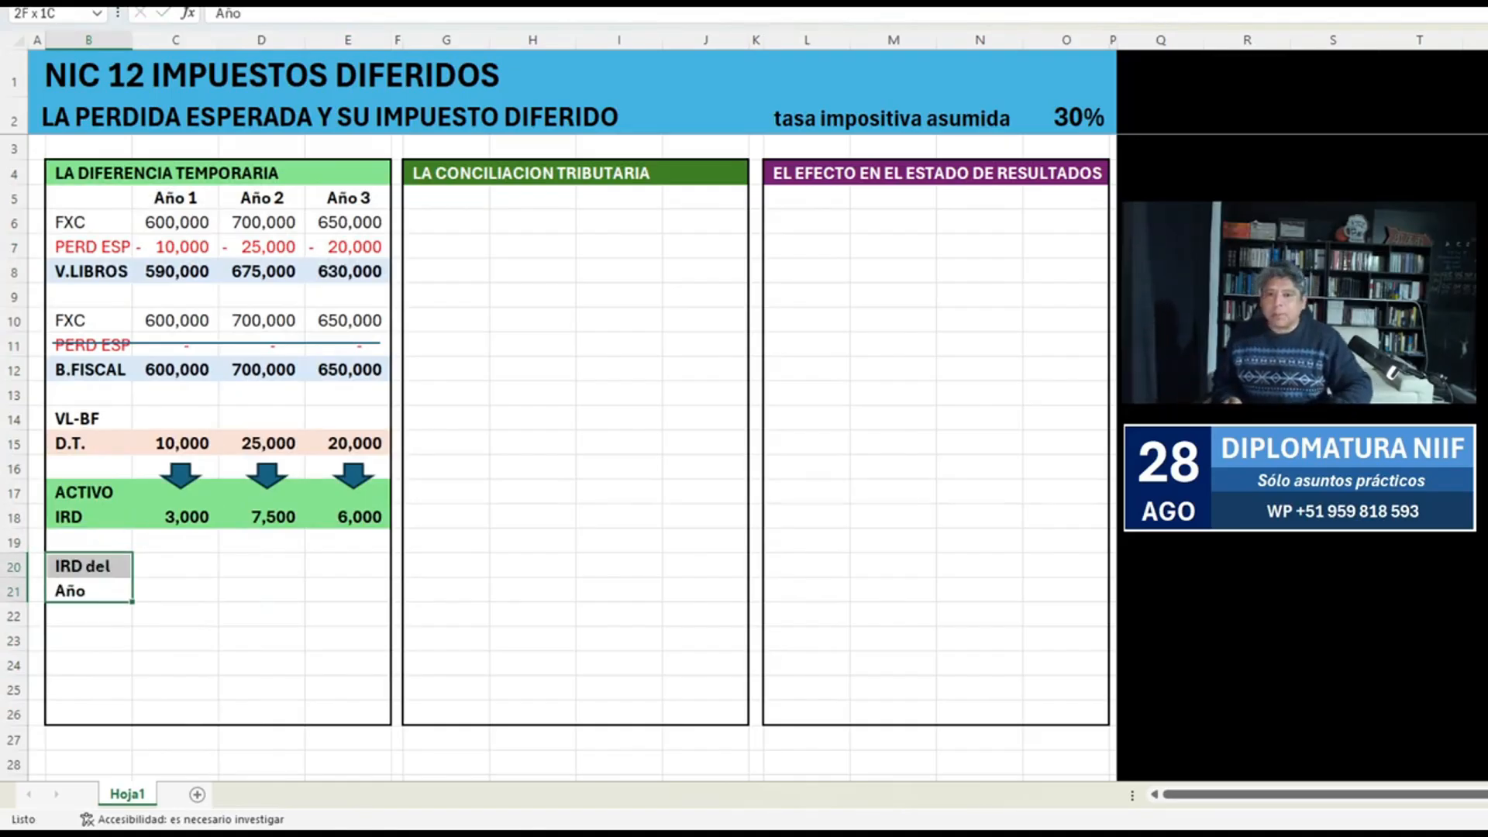
pyautogui.hotkey('shift', 'Right')
pyautogui.hotkey('shift', 'Right')
pyautogui.hotkey('shift', 'Right')
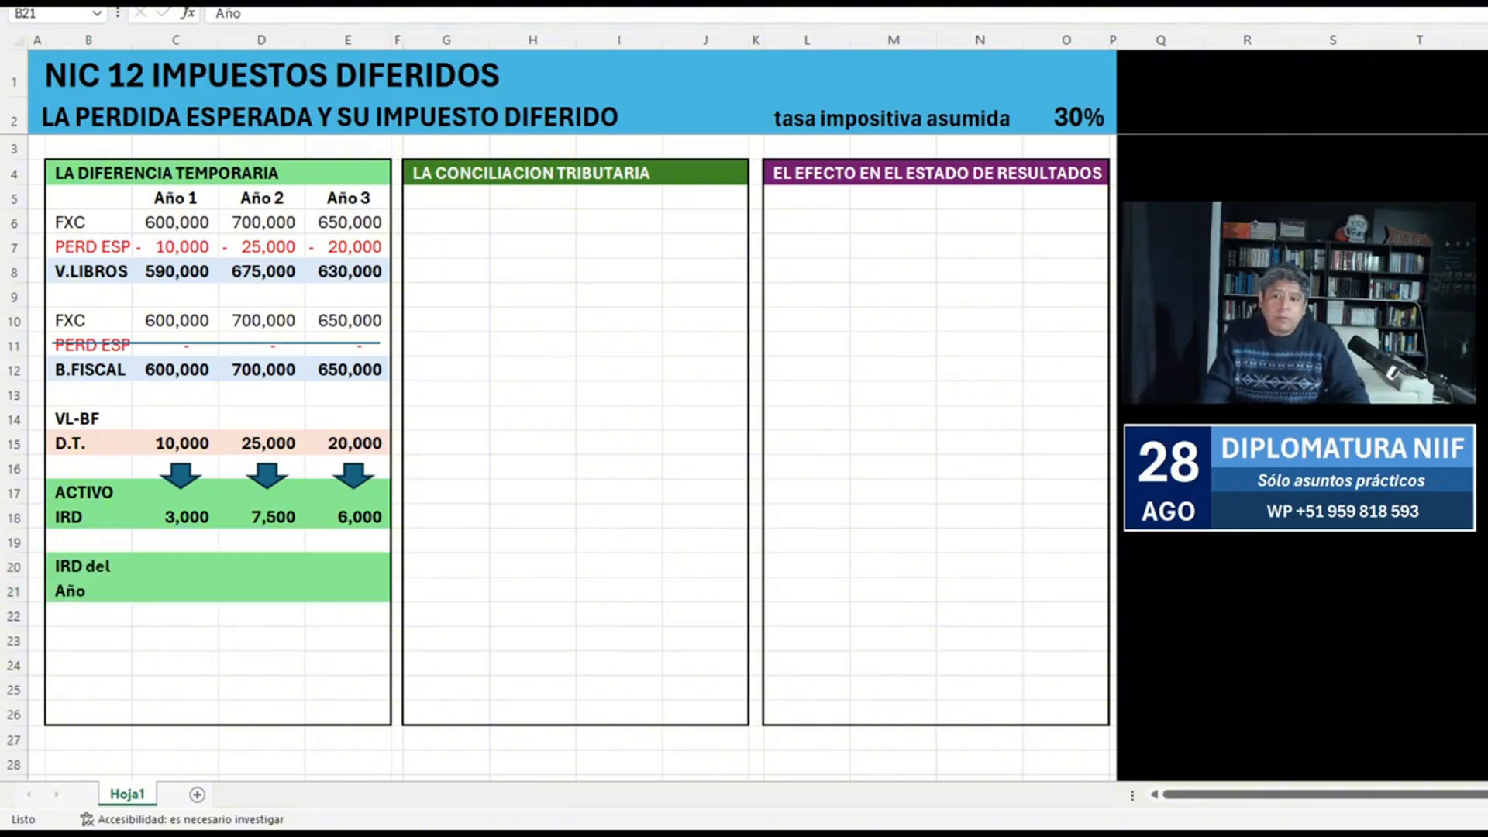
# Bring the Año 1 deferred tax into C21 with the formula +C18.
pyautogui.press('Right')
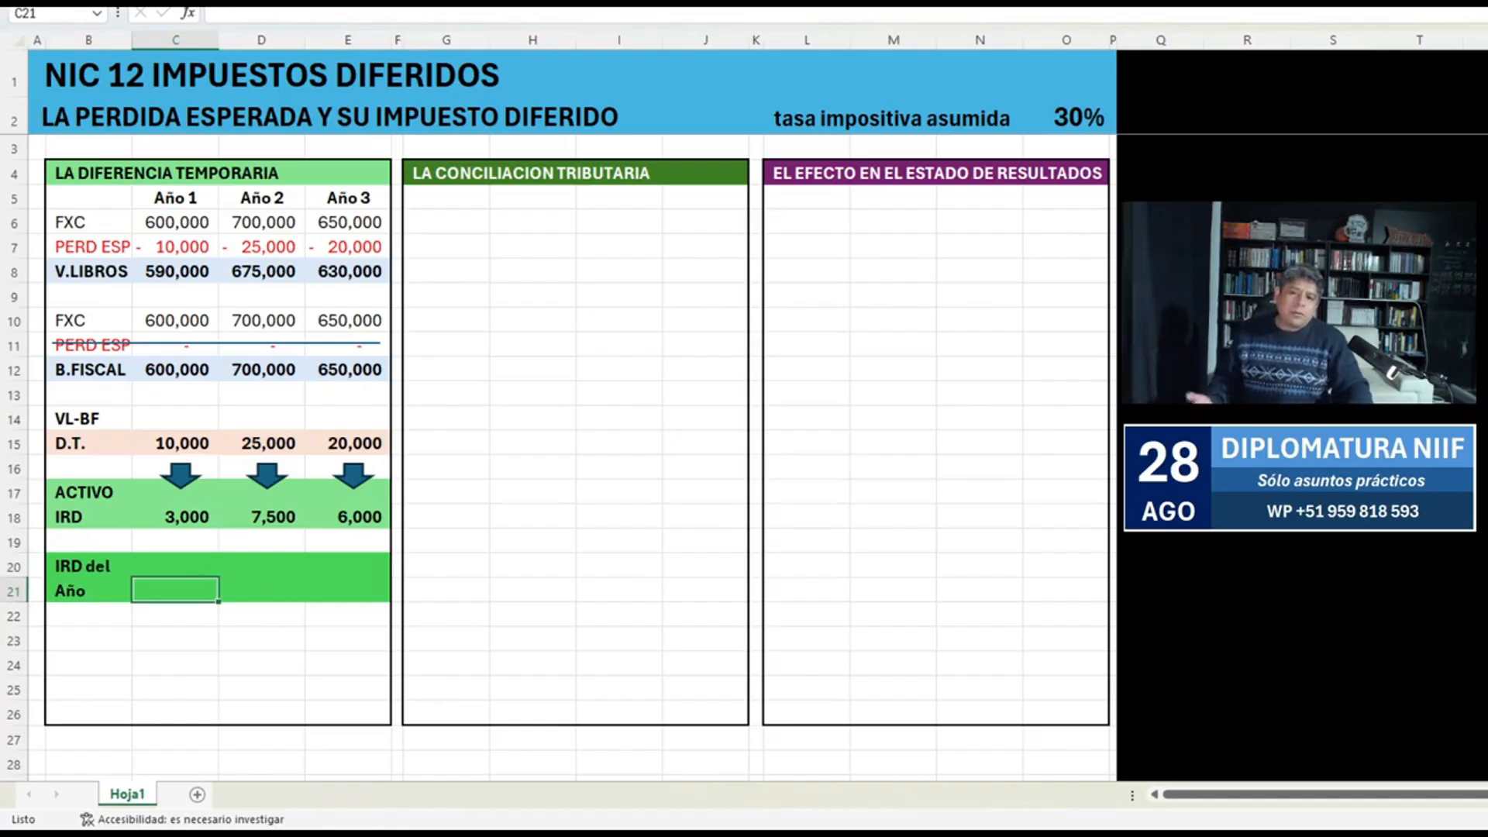
pyautogui.write('+')
pyautogui.press('Up')
pyautogui.press('Up')
pyautogui.press('Up')
pyautogui.press('Return')
# Calculate the Año 2 deferred tax for the year in D21 with the formula +D18-C18.
pyautogui.press('Up')
pyautogui.press('Right')
pyautogui.write('+')
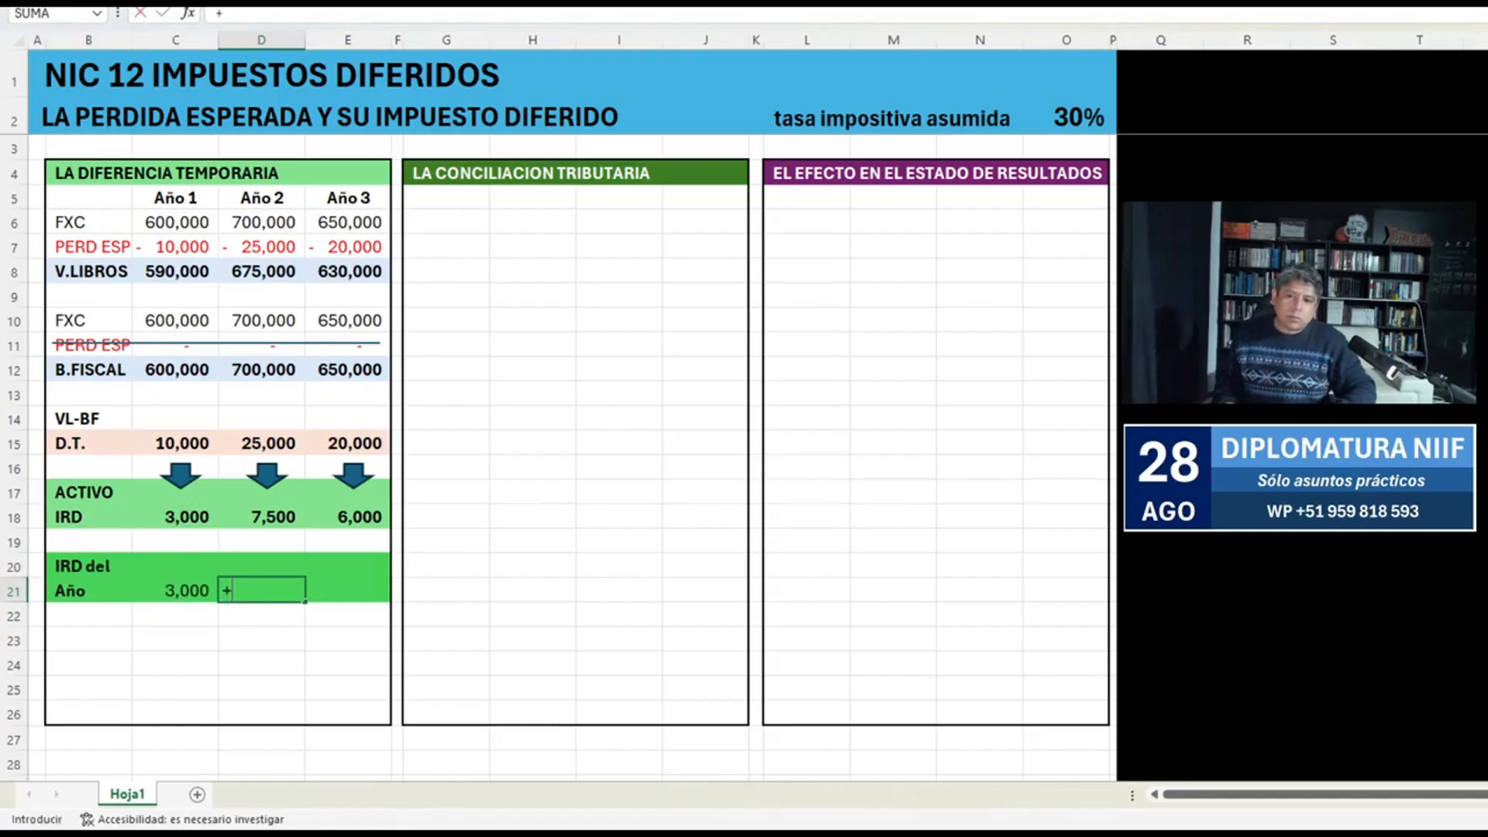
pyautogui.press('Up')
pyautogui.press('Up')
pyautogui.press('Up')
pyautogui.write('-')
pyautogui.press('Up')
pyautogui.press('Up')
pyautogui.press('Up')
pyautogui.press('Left')
pyautogui.press('Return')
# Calculate the Año 3 deferred tax for the year in E21 with the formula +E18-D18.
pyautogui.press('Up')
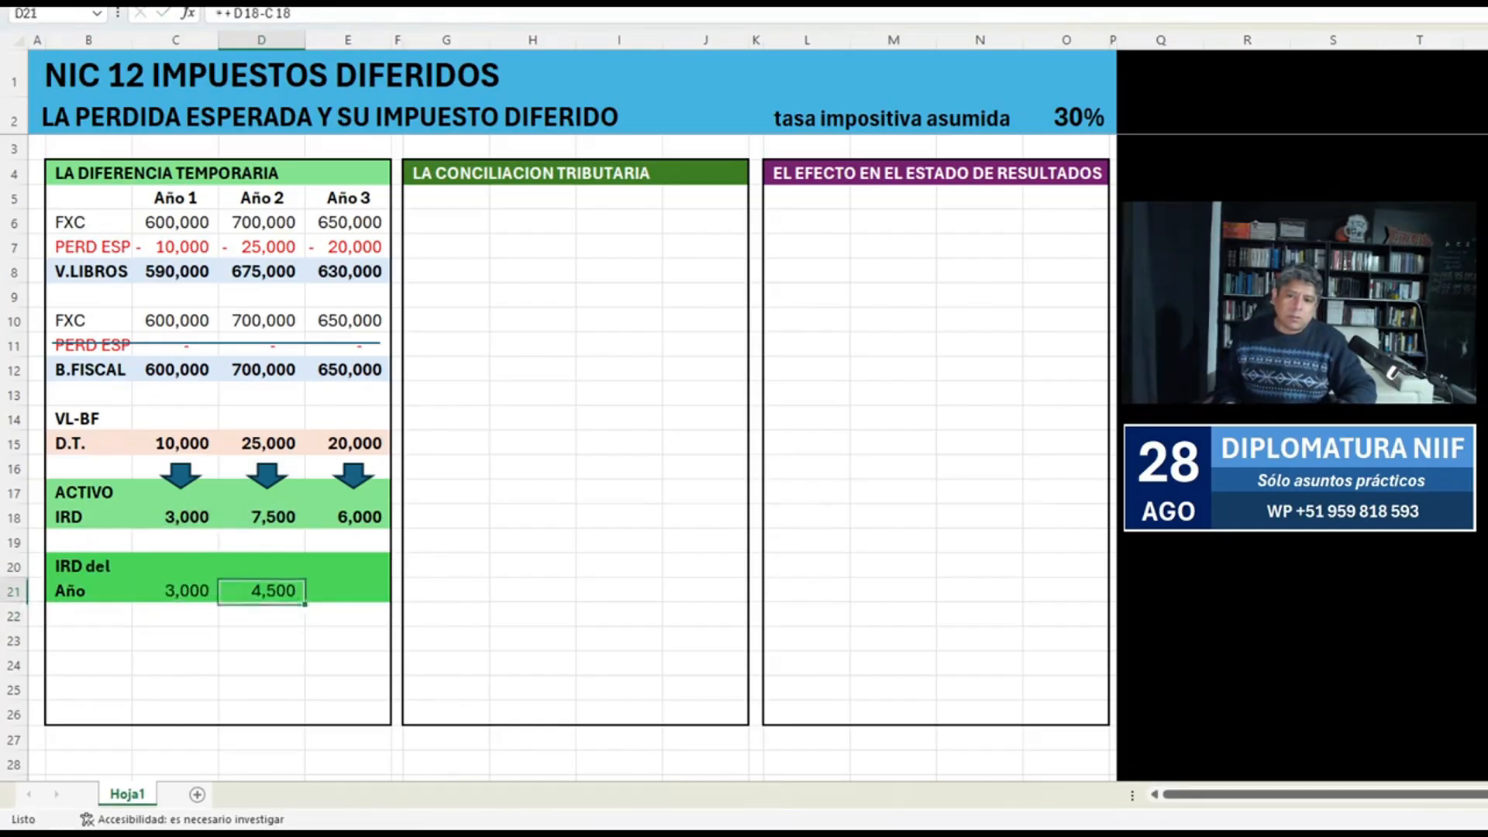
pyautogui.press('Right')
pyautogui.write('+')
pyautogui.press('Up')
pyautogui.press('Up')
pyautogui.press('Up')
pyautogui.write('-')
pyautogui.press('Up')
pyautogui.press('Up')
pyautogui.press('Up')
pyautogui.press('Left')
pyautogui.press('Return')
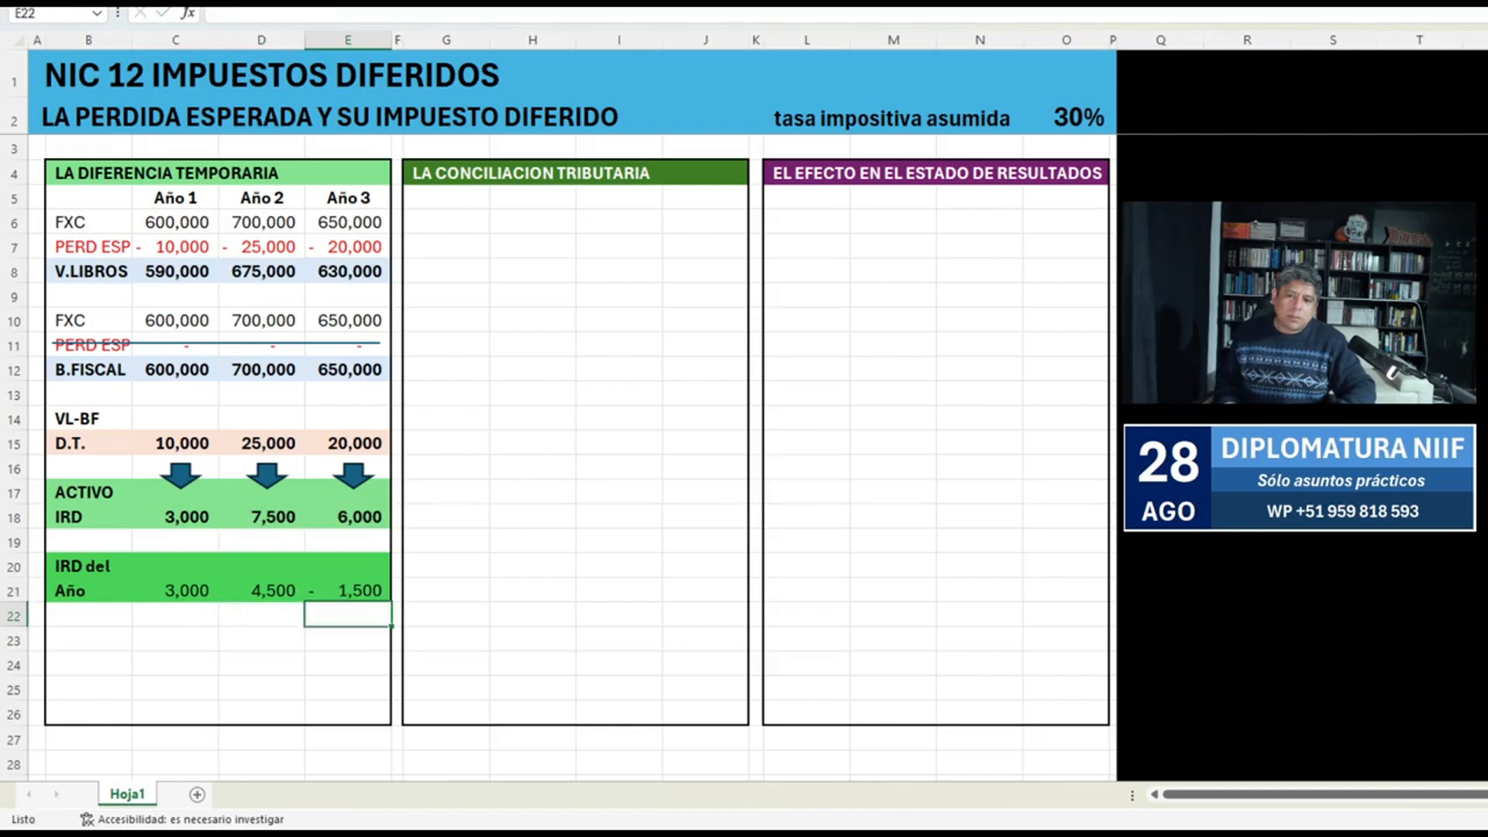
# Make the yearly deferred tax amounts in C21:E21 bold.
pyautogui.press('Up')
pyautogui.hotkey('shift', 'Left')
pyautogui.hotkey('shift', 'Left')
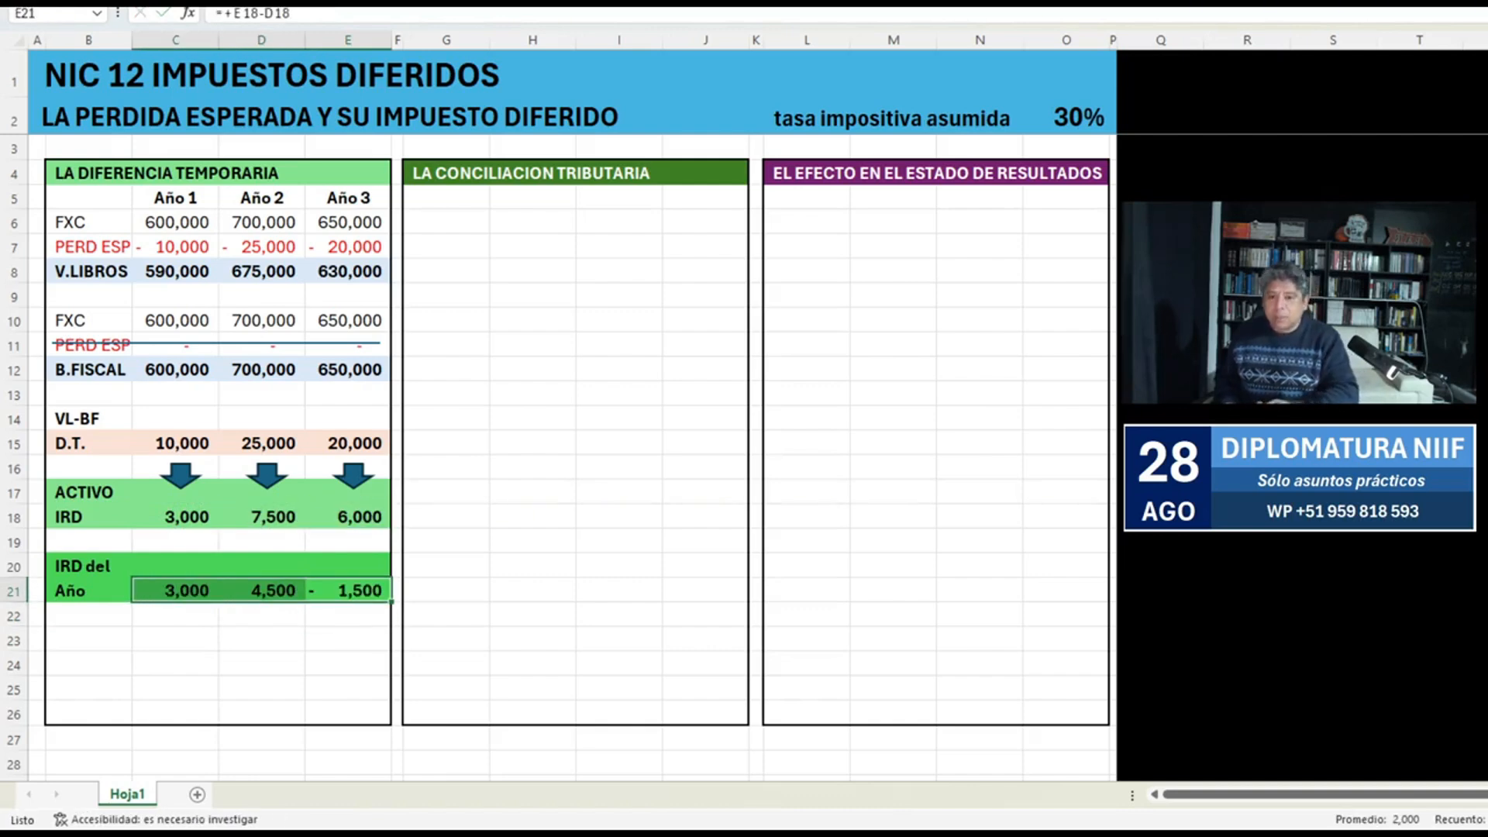
pyautogui.click(447, 492)
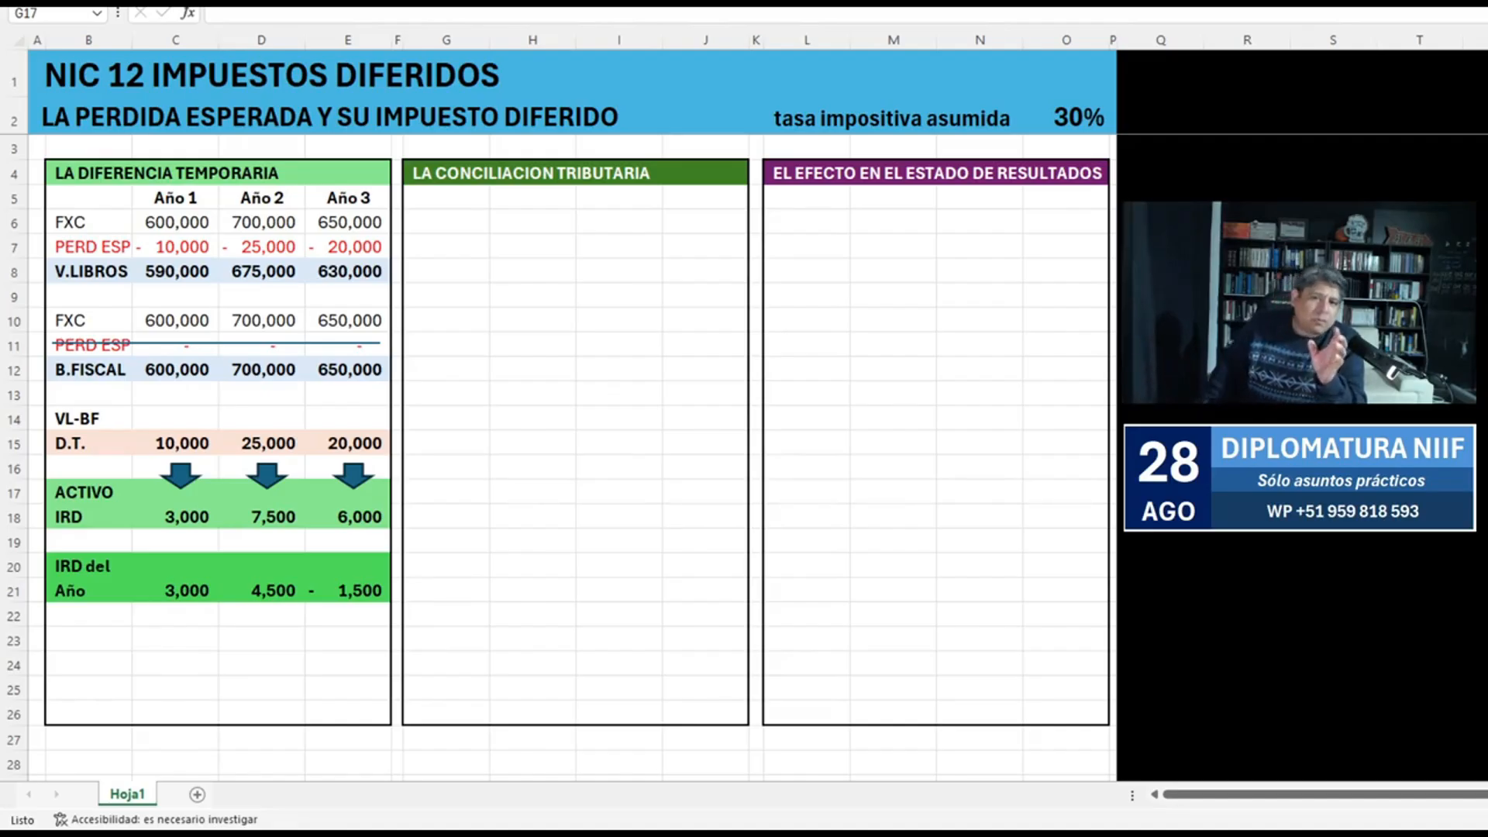
pyautogui.click(446, 492)
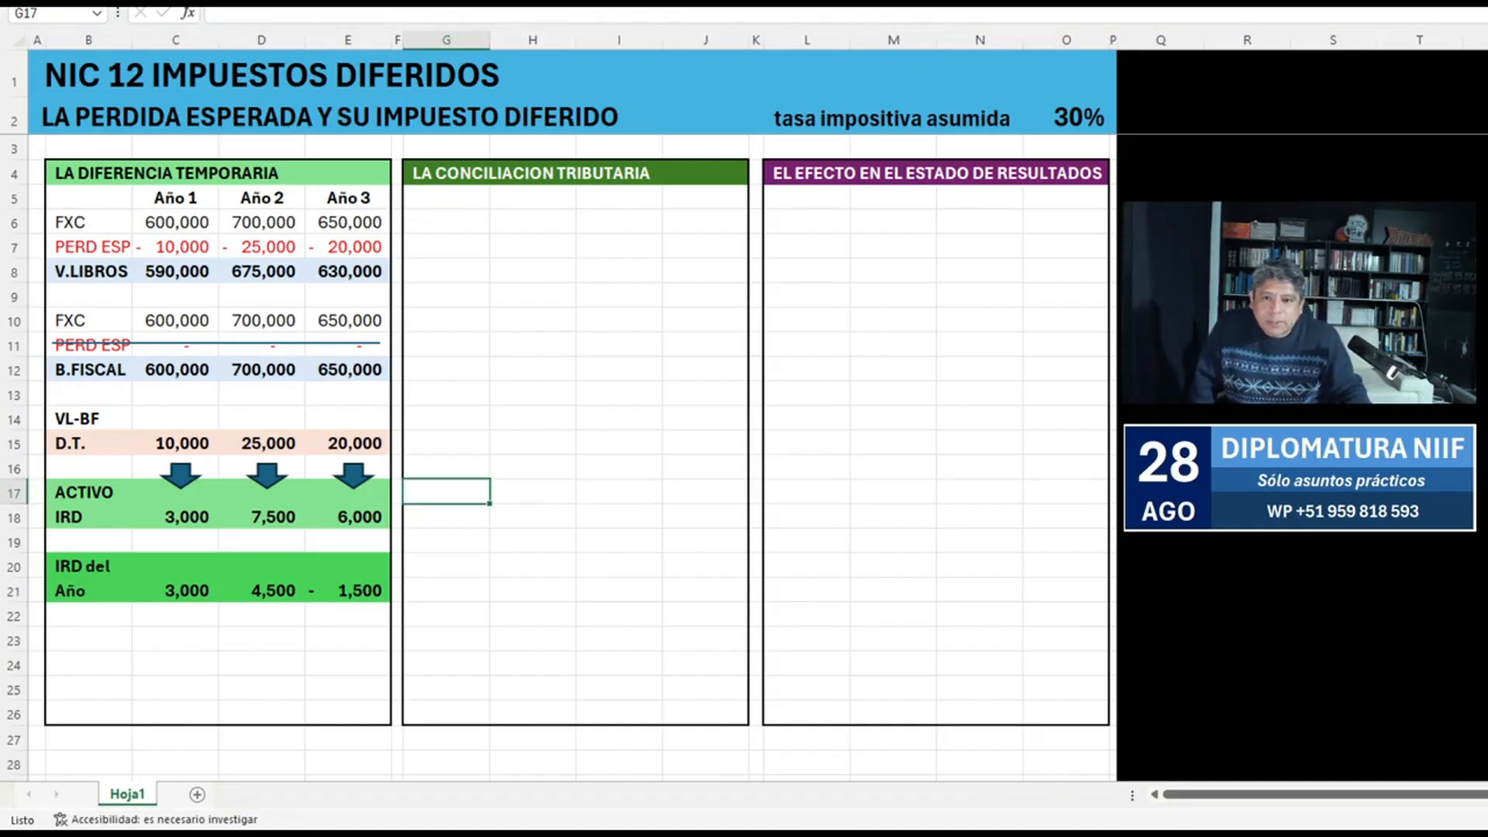
# Draw a temporary up arrow beneath the Año 3 amount in E21 and remove it.
pyautogui.moveTo(279, 592)
pyautogui.mouseDown()
pyautogui.moveTo(382, 668)
pyautogui.moveTo(197, 637)
pyautogui.moveTo(343, 643)
pyautogui.mouseUp()
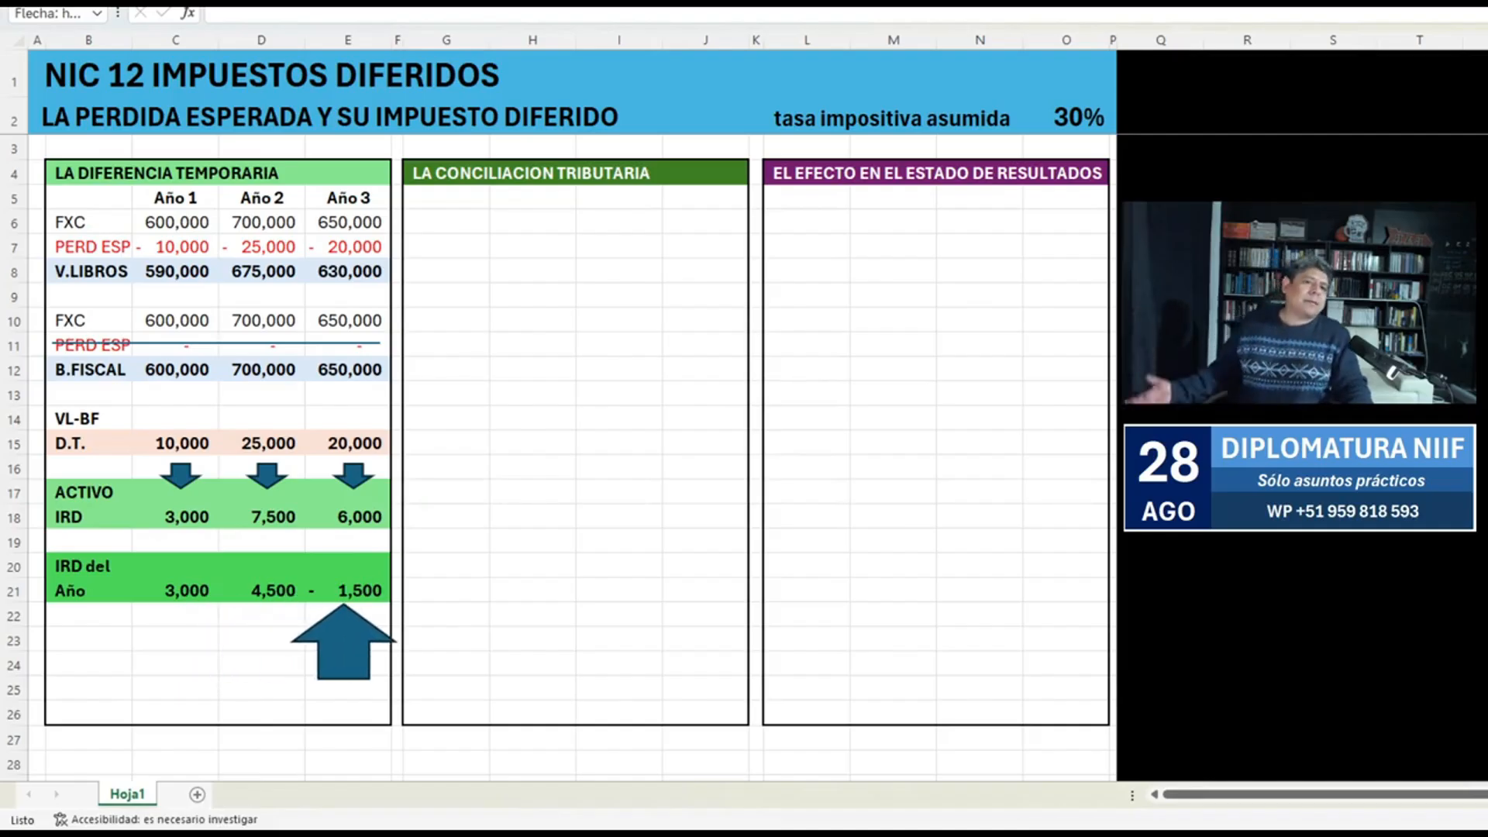
pyautogui.moveTo(343, 642); pyautogui.dragTo(1162, 465)
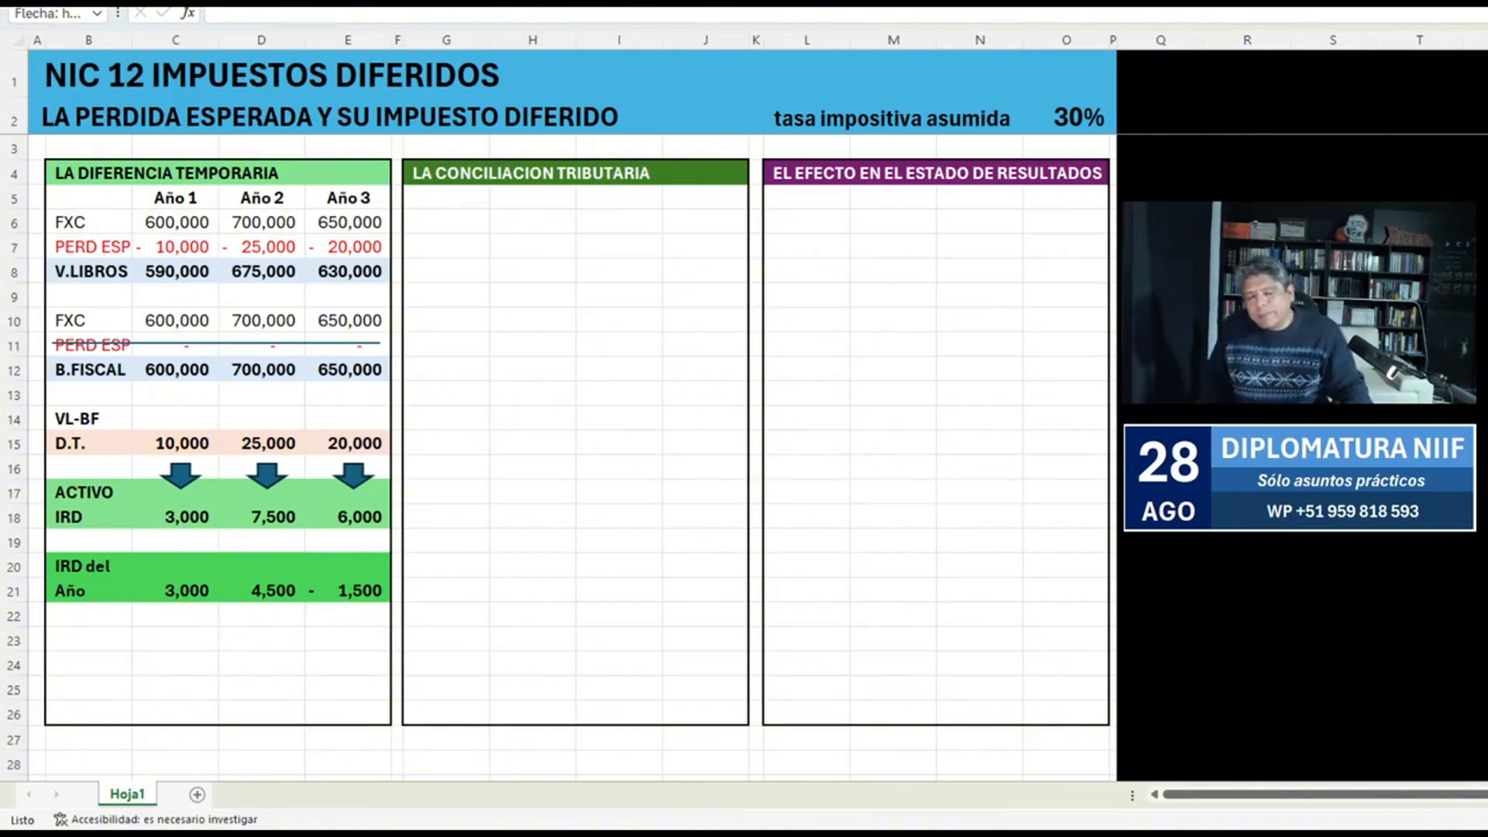
pyautogui.click(446, 492)
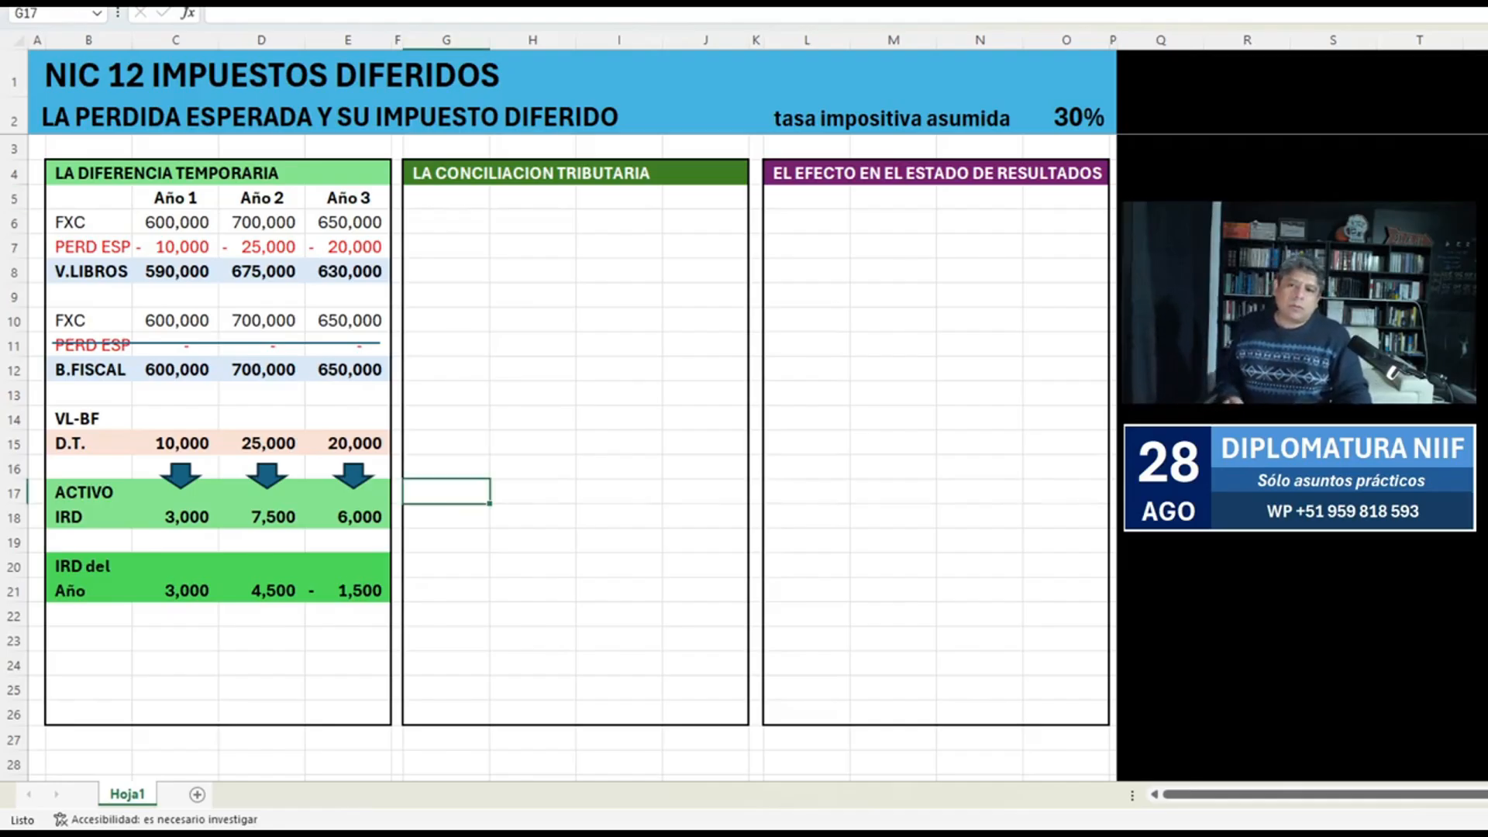
# Copy the Año 1 to Año 3 headings from C5:E5 to H5:J5 in the LA CONCILIACION TRIBUTARIA block.
pyautogui.moveTo(175, 198); pyautogui.dragTo(349, 198)
pyautogui.hotkey('ctrl', 'c')
pyautogui.click(532, 197)
pyautogui.hotkey('ctrl', 'v')
pyautogui.click(619, 295)
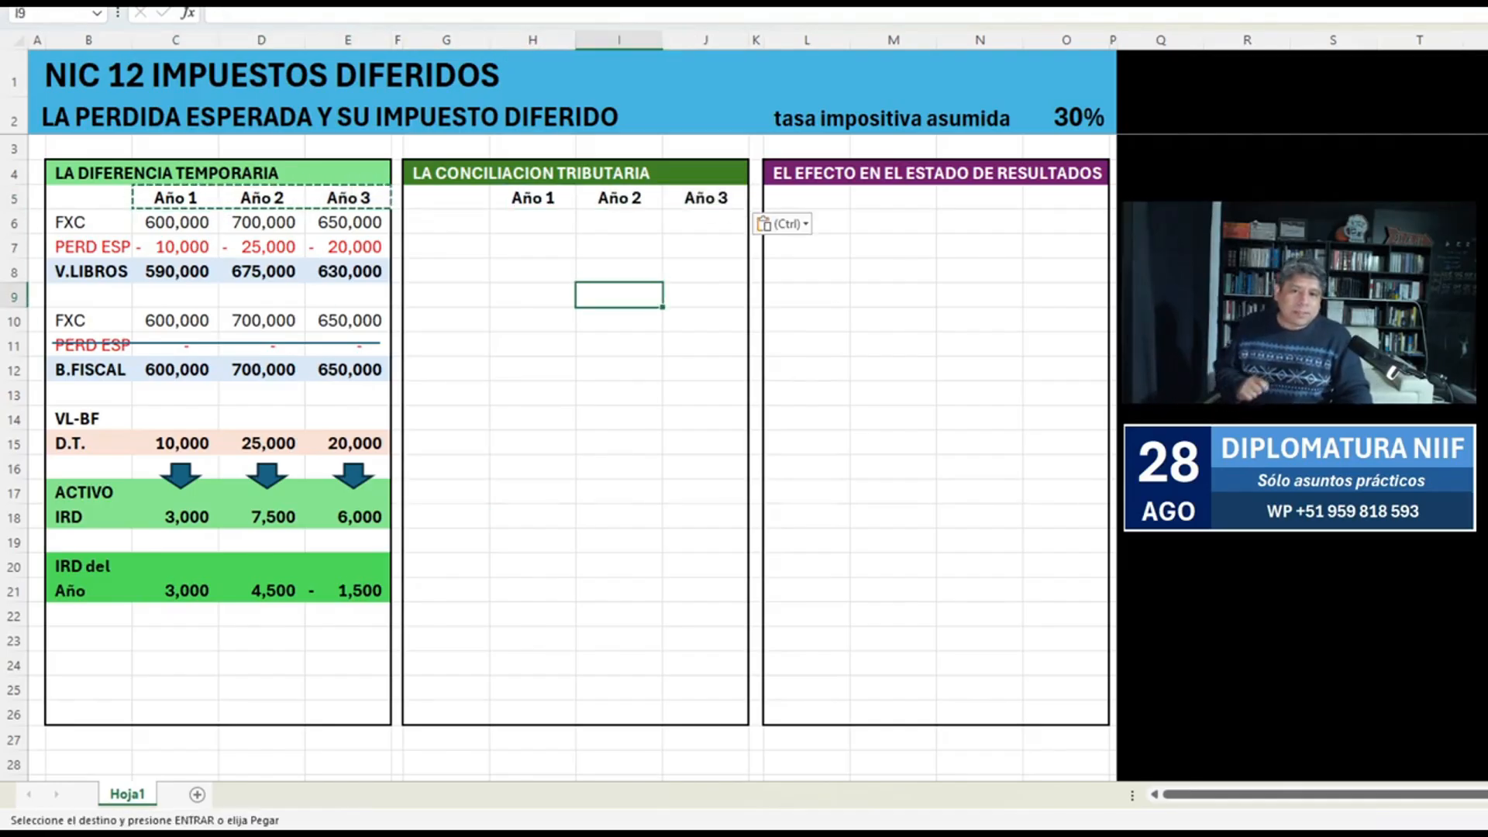
# Label G6 as UAI in bold in the tax reconciliation block.
pyautogui.click(446, 222)
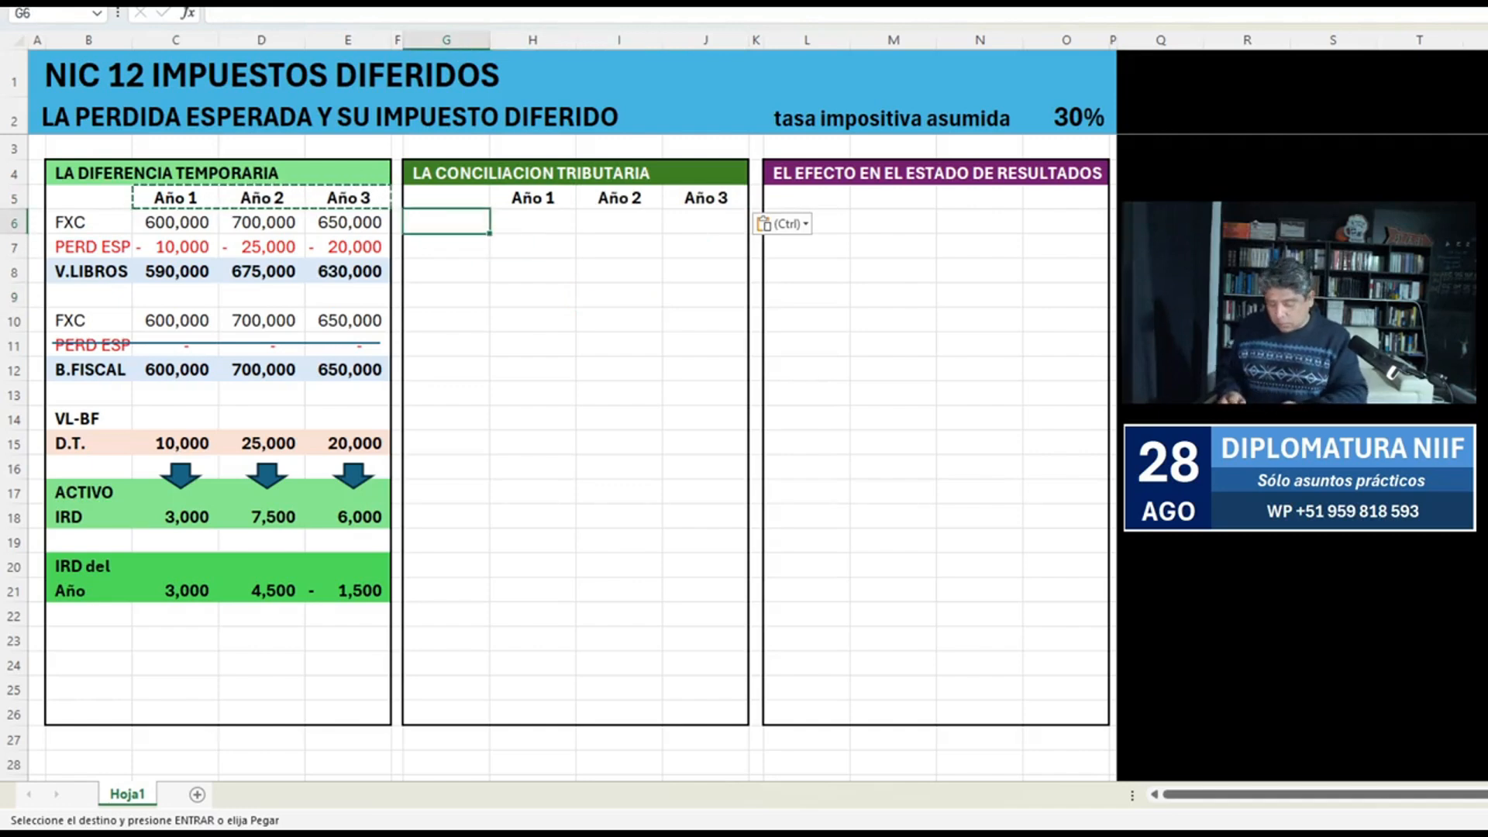
pyautogui.write('UAI')
pyautogui.press('Return')
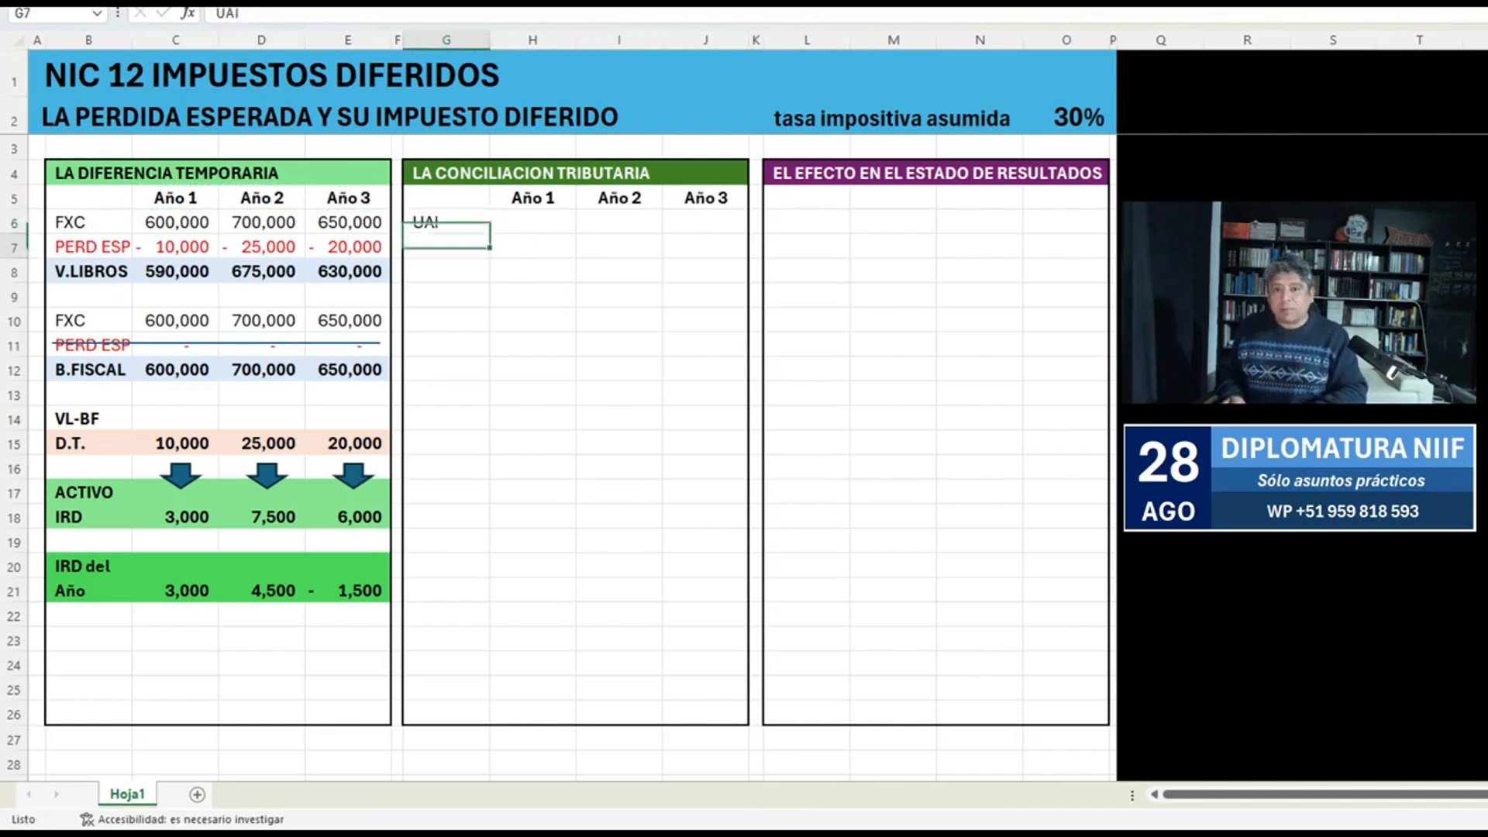
pyautogui.press('Up')
pyautogui.hotkey('ctrl', 'n')
pyautogui.press('Right')
pyautogui.hotkey('shift', 'Right')
pyautogui.hotkey('shift', 'Right')
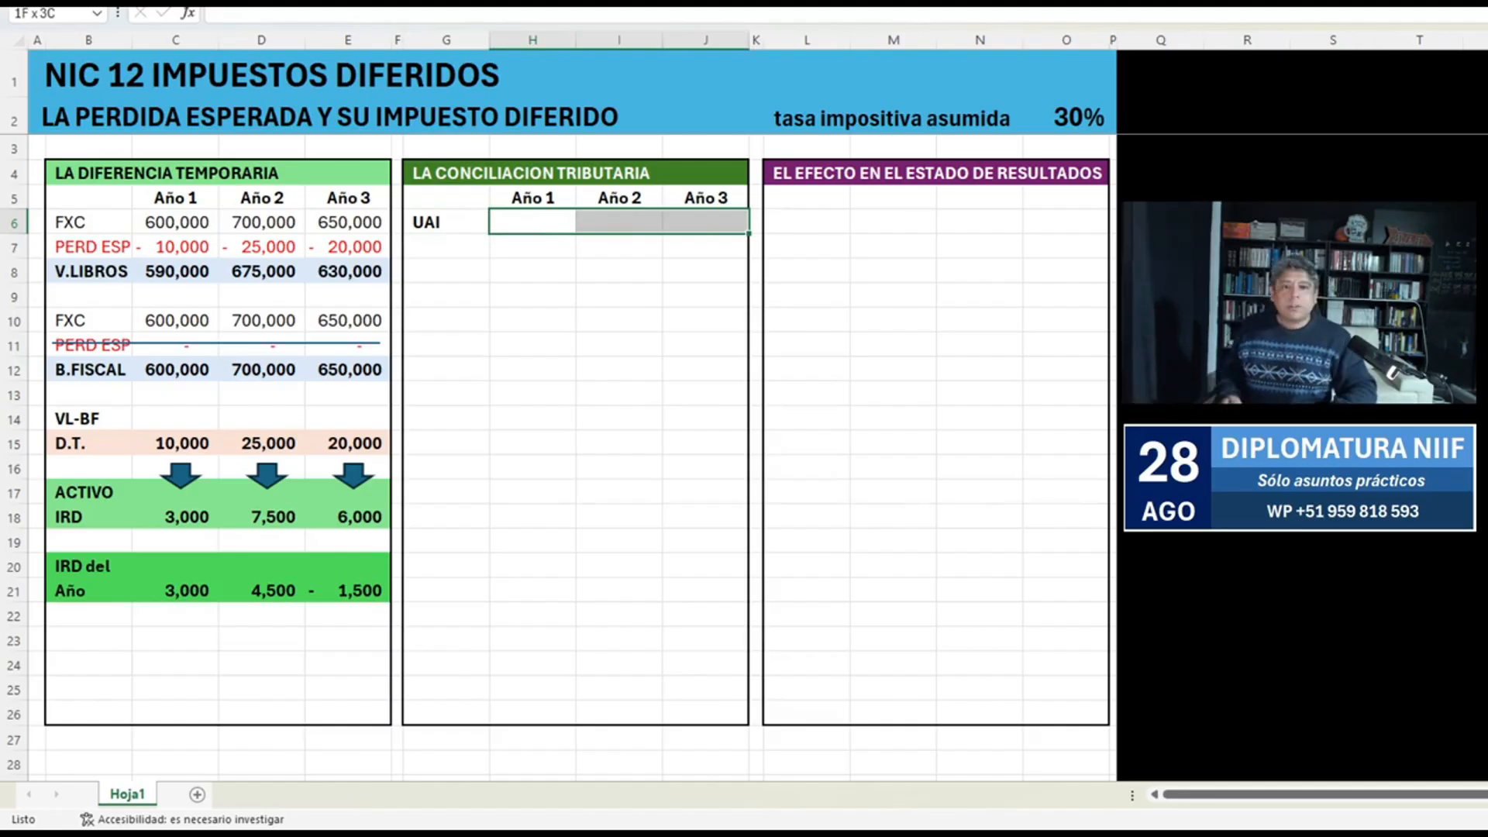
# Copy the year headings from H5:J5 to M5:O5 in the EL EFECTO EN EL ESTADO DE RESULTADOS block.
pyautogui.press('Up')
pyautogui.hotkey('shift', 'Right')
pyautogui.hotkey('shift', 'Right')
pyautogui.hotkey('ctrl', 'c')
pyautogui.press('Right')
pyautogui.press('Right')
pyautogui.press('Right')
pyautogui.press('Right')
pyautogui.press('Right')
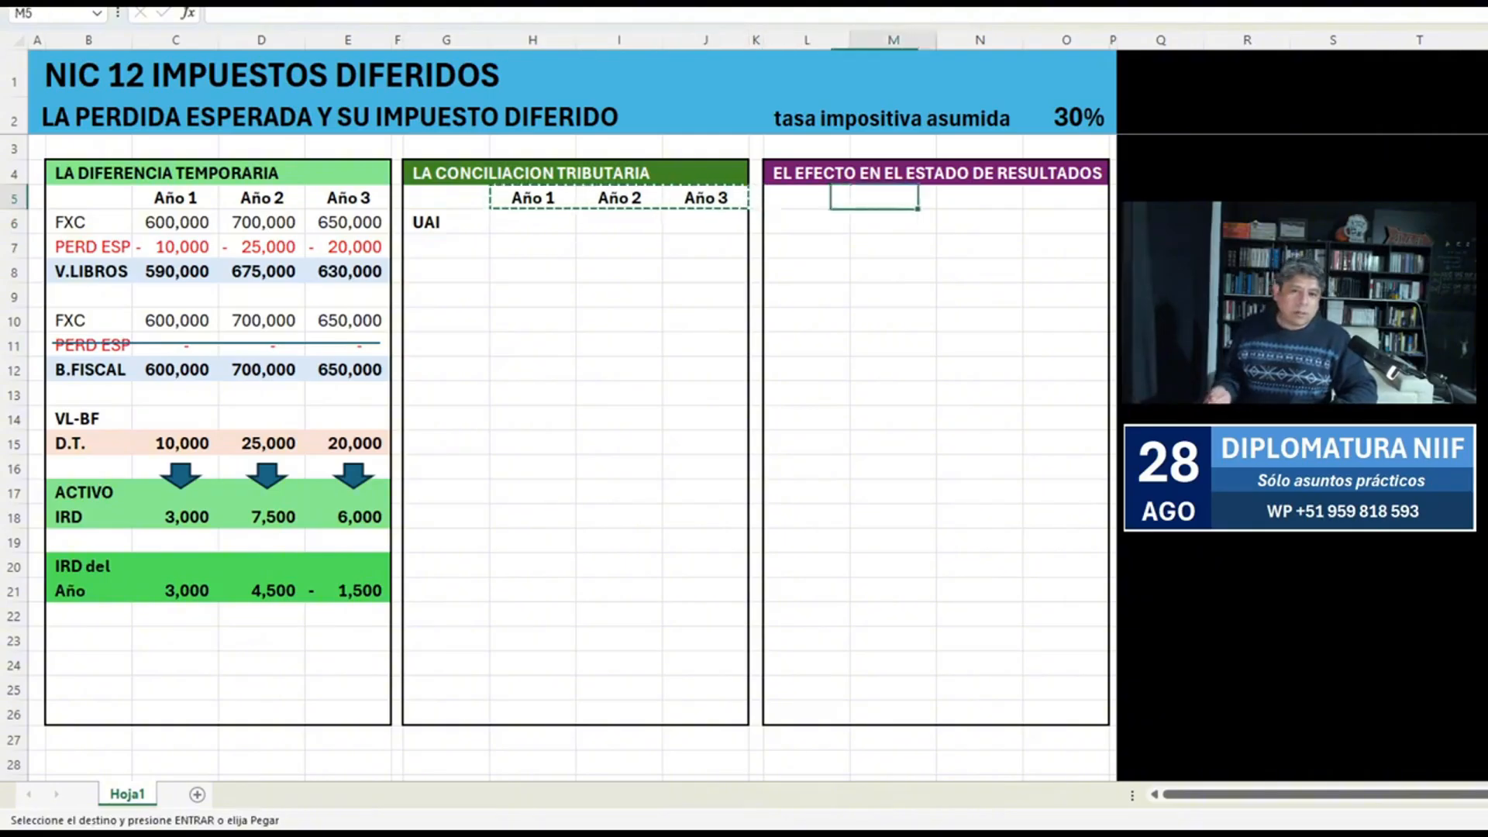
pyautogui.press('Return')
# Enter the income statement labels VENTAS, COSTO VTA and UTILIDAD BRUTA in L6:L8.
pyautogui.press('Down')
pyautogui.press('Left')
pyautogui.write('VE')
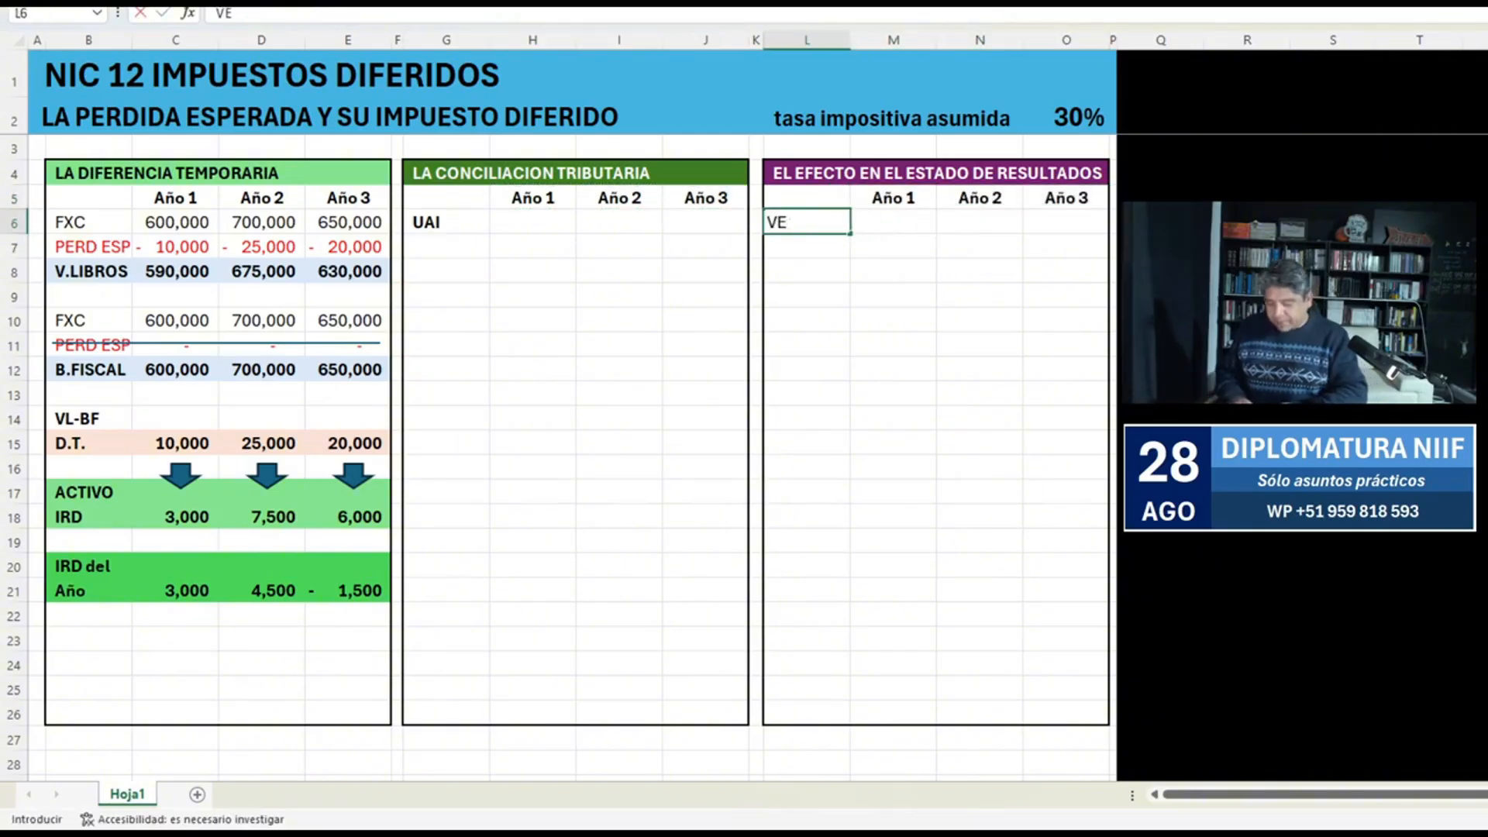
pyautogui.write('NTAS')
pyautogui.press('Return')
pyautogui.write('COSTO VT')
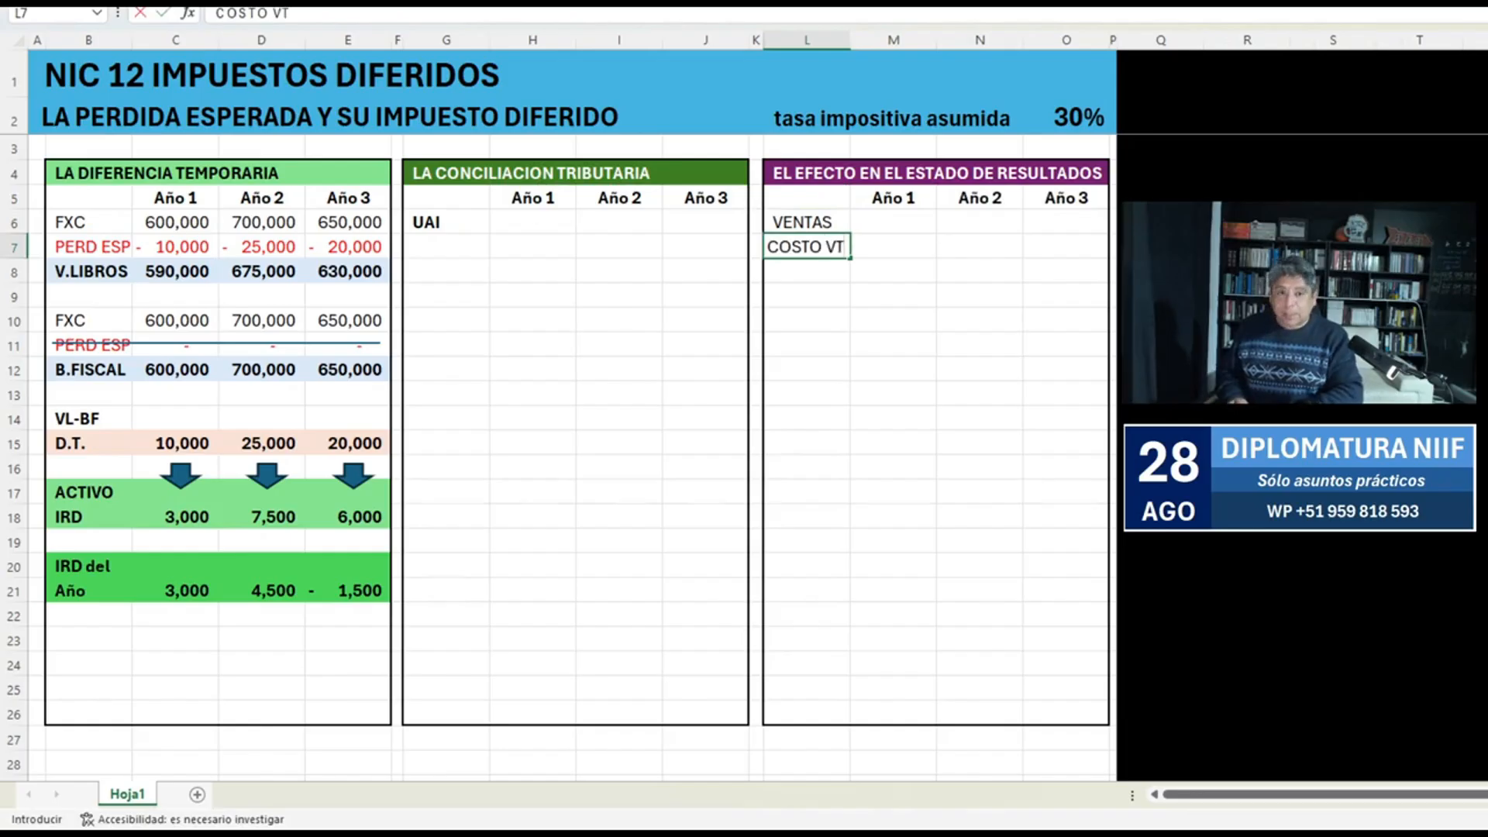
pyautogui.write('A')
pyautogui.press('Return')
pyautogui.write('UTILIDAD')
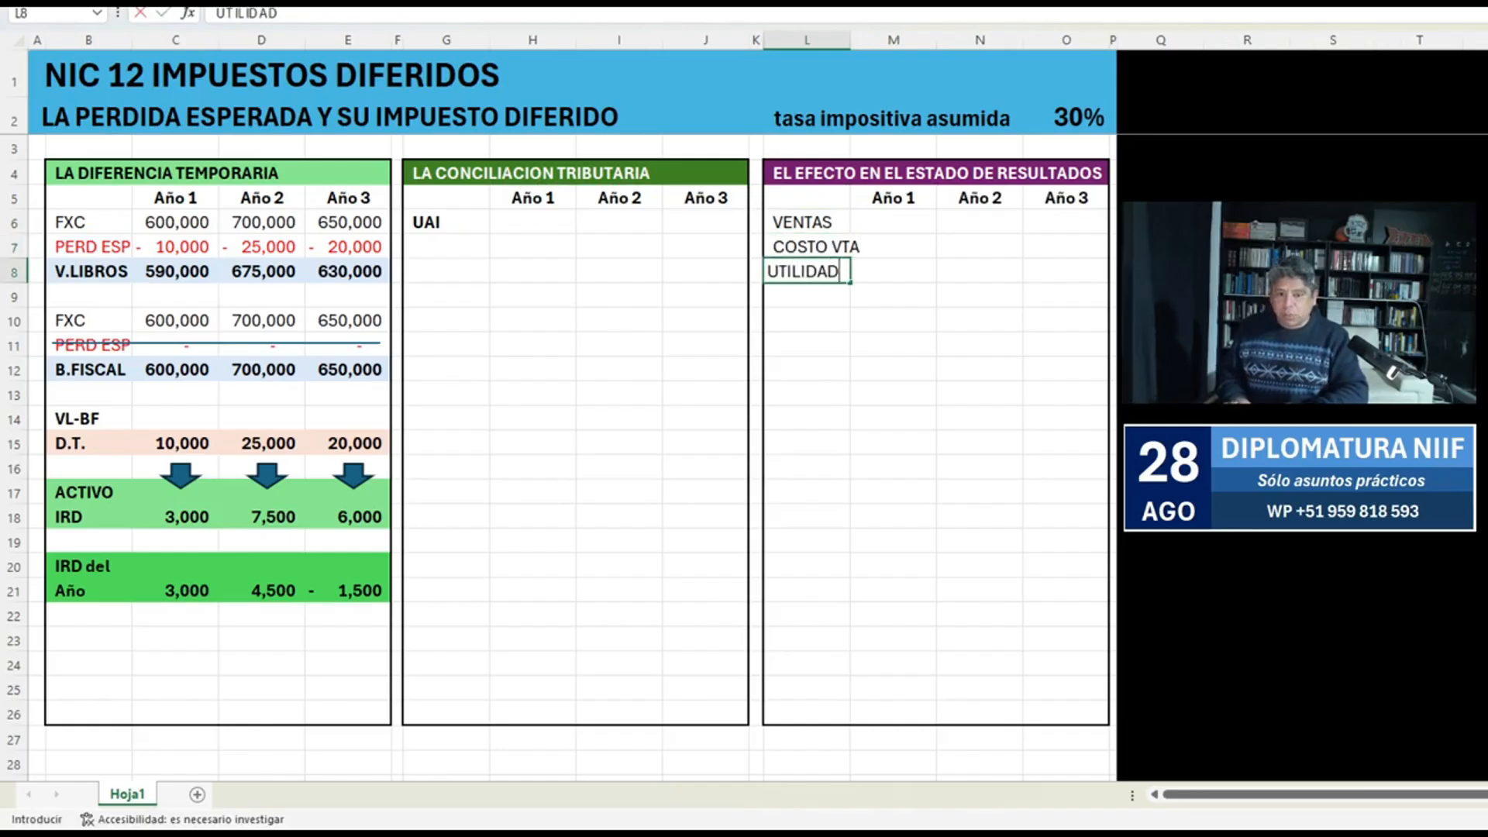
pyautogui.write(' BRT')
pyautogui.press('BackSpace')
pyautogui.write('U')
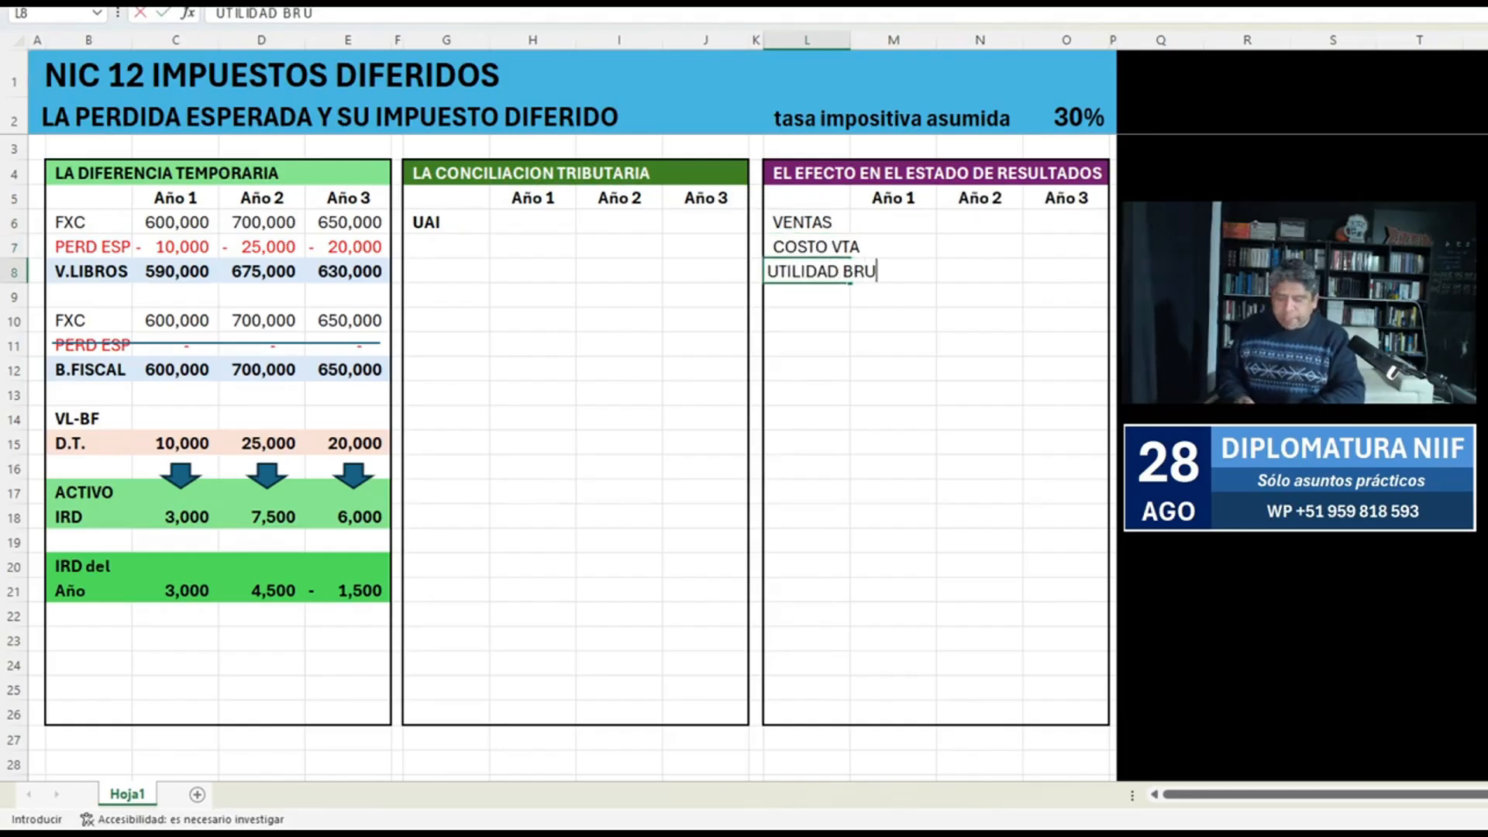
pyautogui.write('TA')
pyautogui.press('Return')
pyautogui.press('Up')
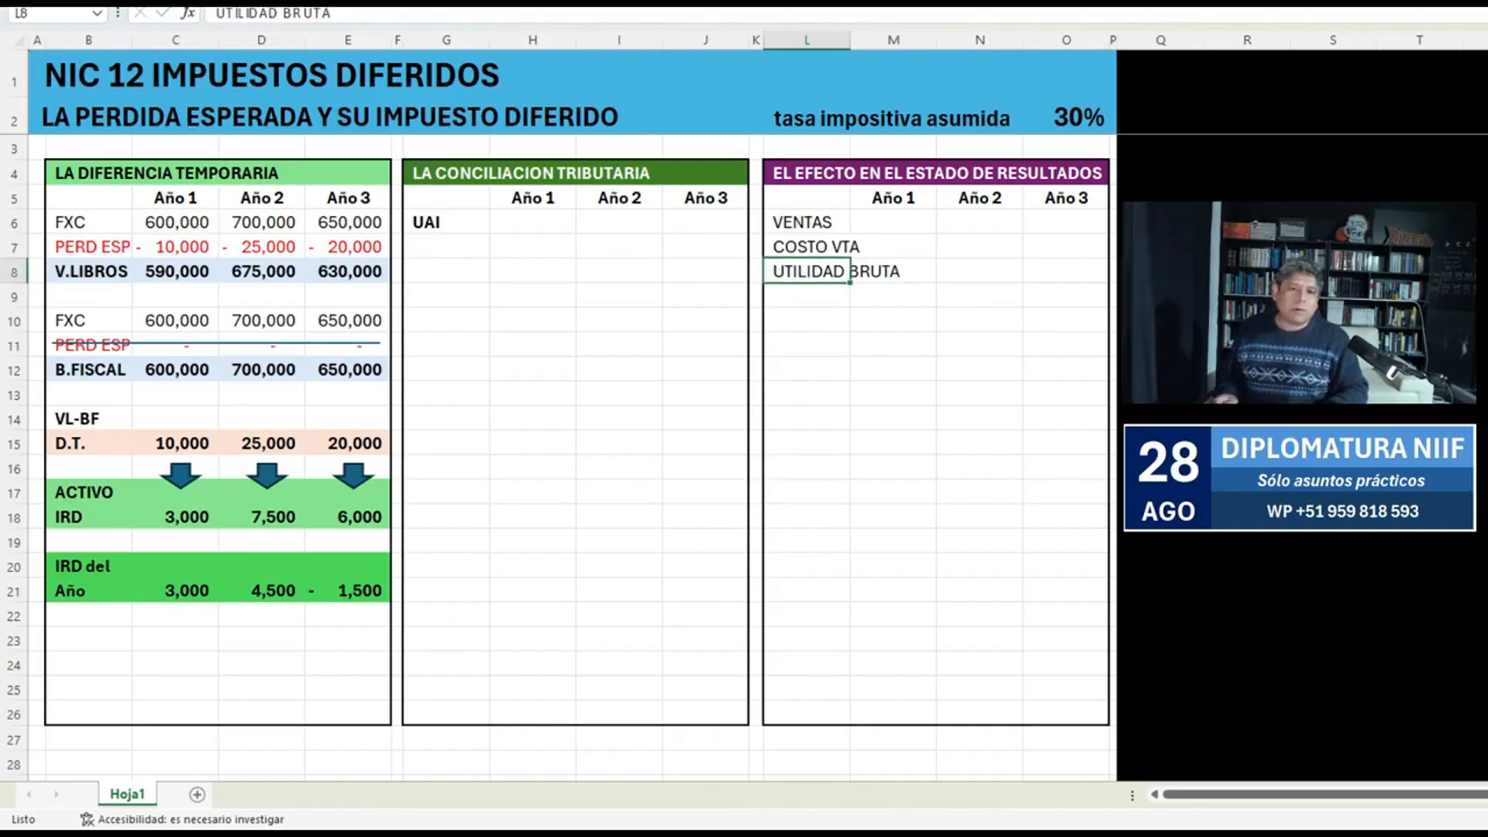
# Fill L9:L11 with colon placeholders and label L12 as UAI.
pyautogui.press('Down')
pyautogui.write(':')
pyautogui.press('Return')
pyautogui.write(':')
pyautogui.press('Return')
pyautogui.write(':')
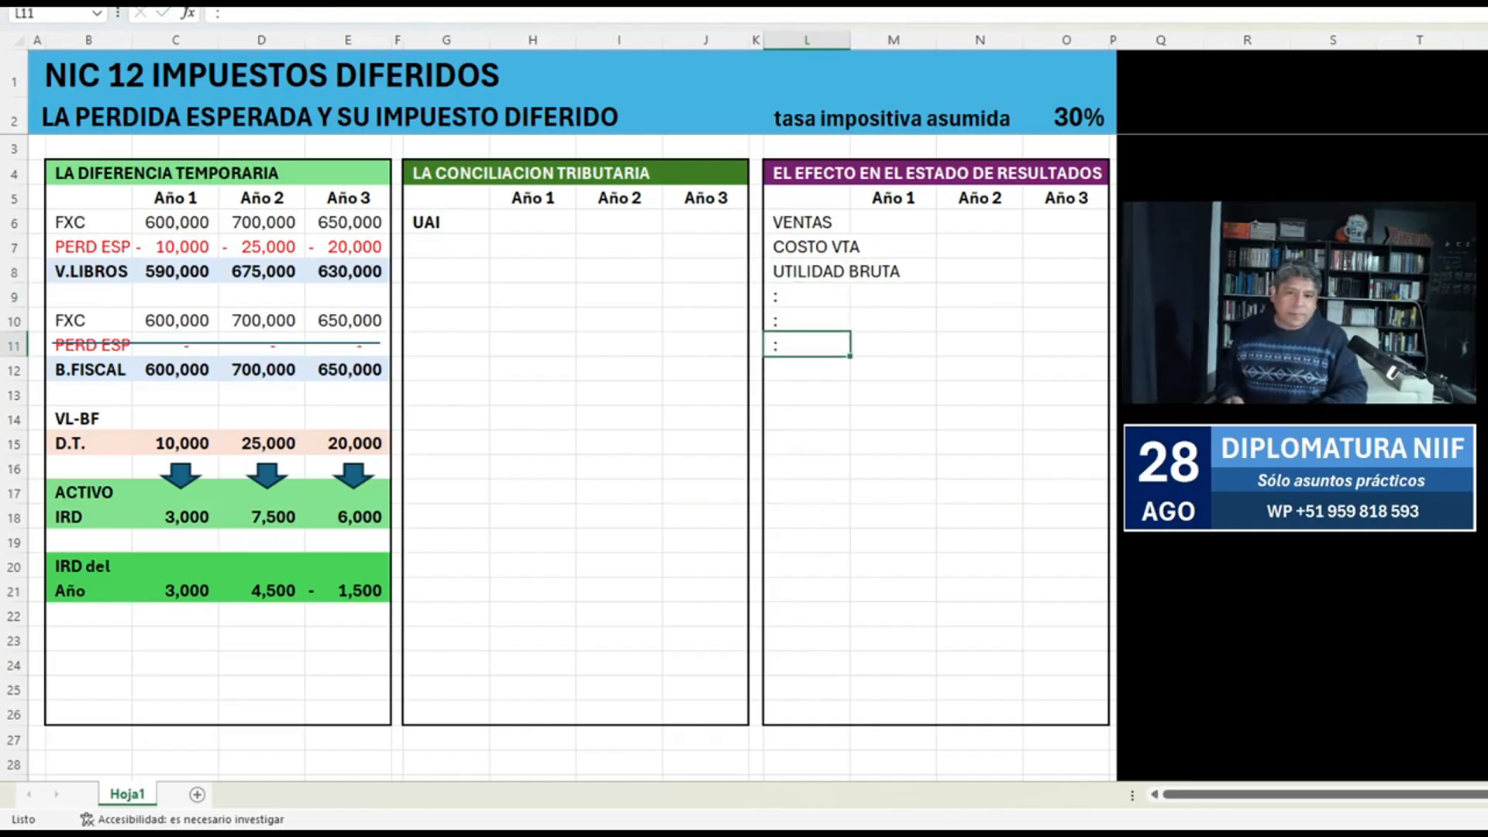
pyautogui.press('Return')
pyautogui.write('U')
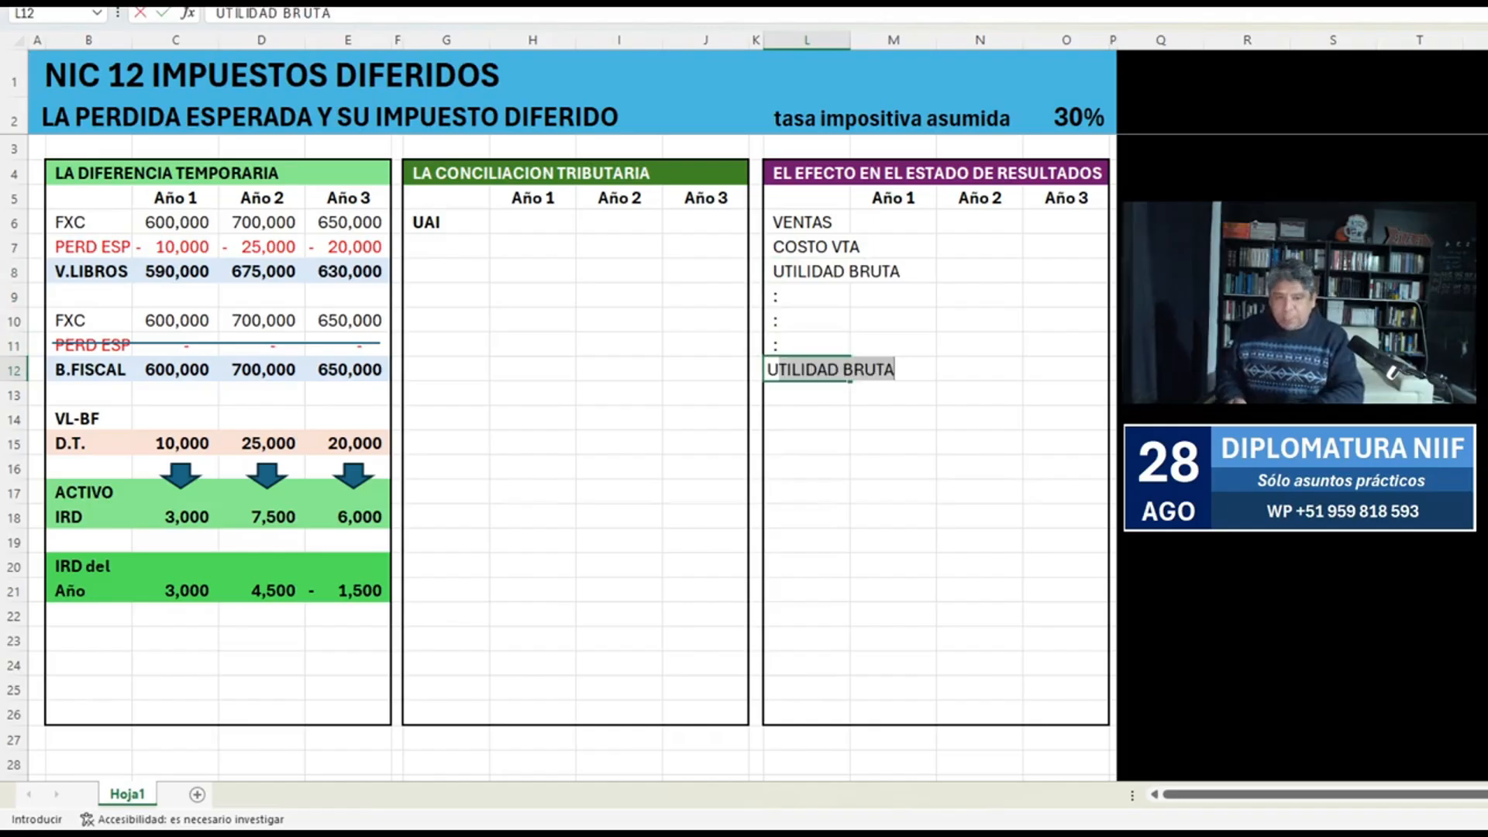
pyautogui.write('AI')
pyautogui.press('Return')
# Shade the UAI row L12:O12 of the income statement block light grey.
pyautogui.press('Up')
pyautogui.press('Right')
pyautogui.hotkey('shift', 'Right')
pyautogui.hotkey('shift', 'Right')
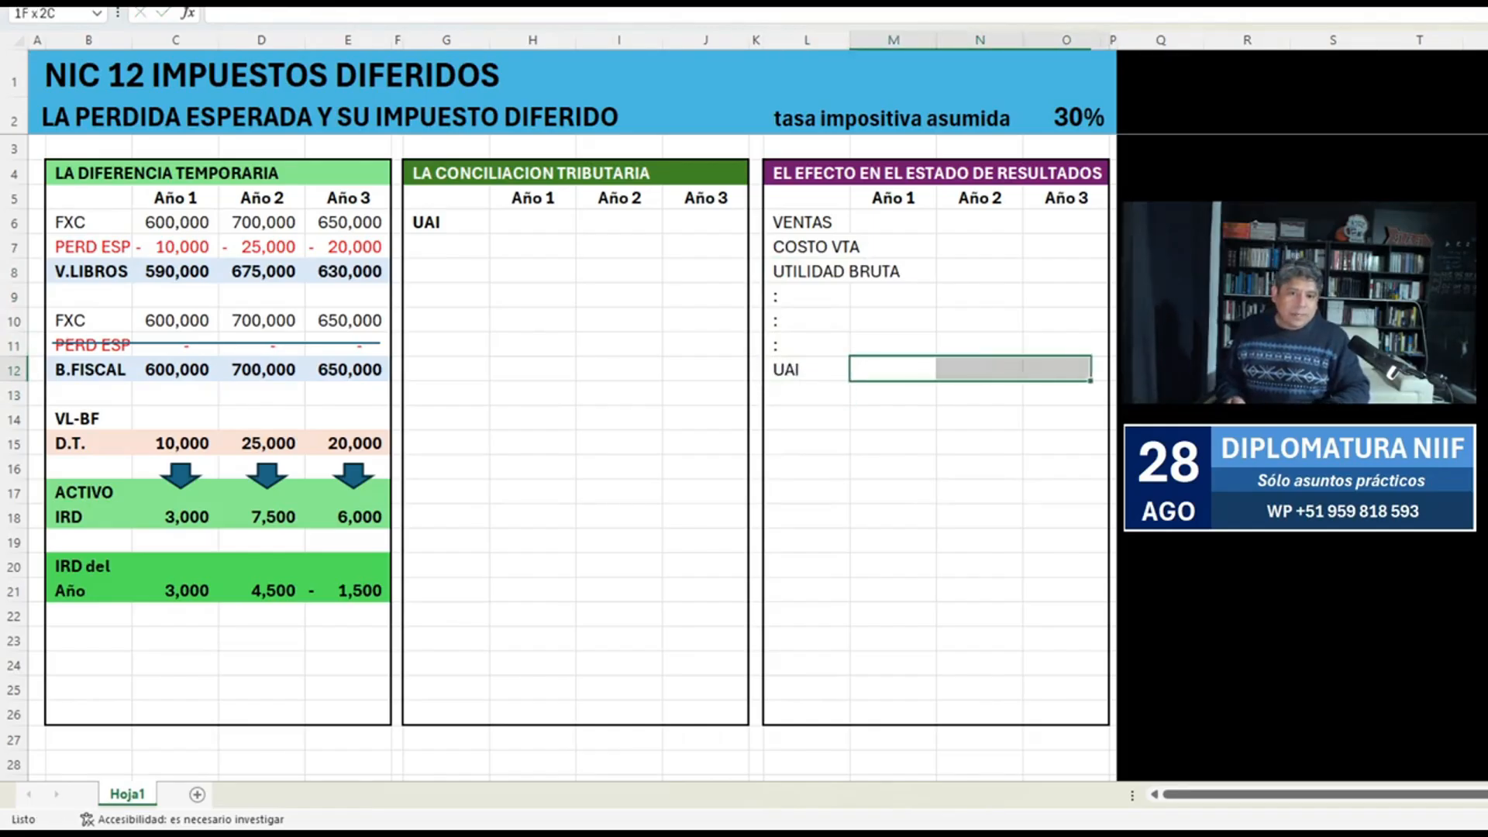
pyautogui.press('Right')
pyautogui.press('Right')
pyautogui.hotkey('shift', 'Left')
pyautogui.hotkey('shift', 'Left')
pyautogui.hotkey('shift', 'Left')
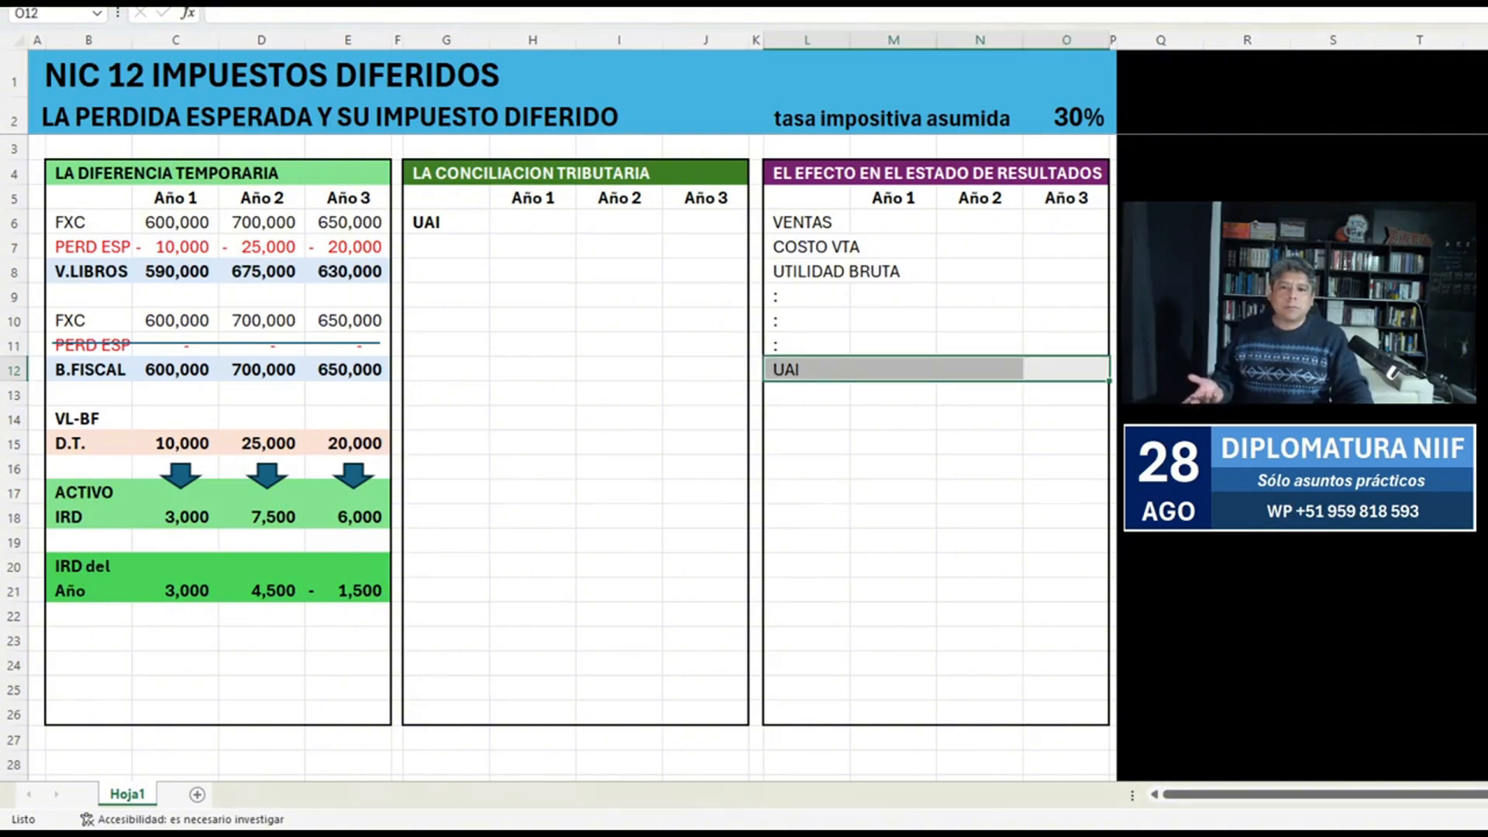
pyautogui.press('Up')
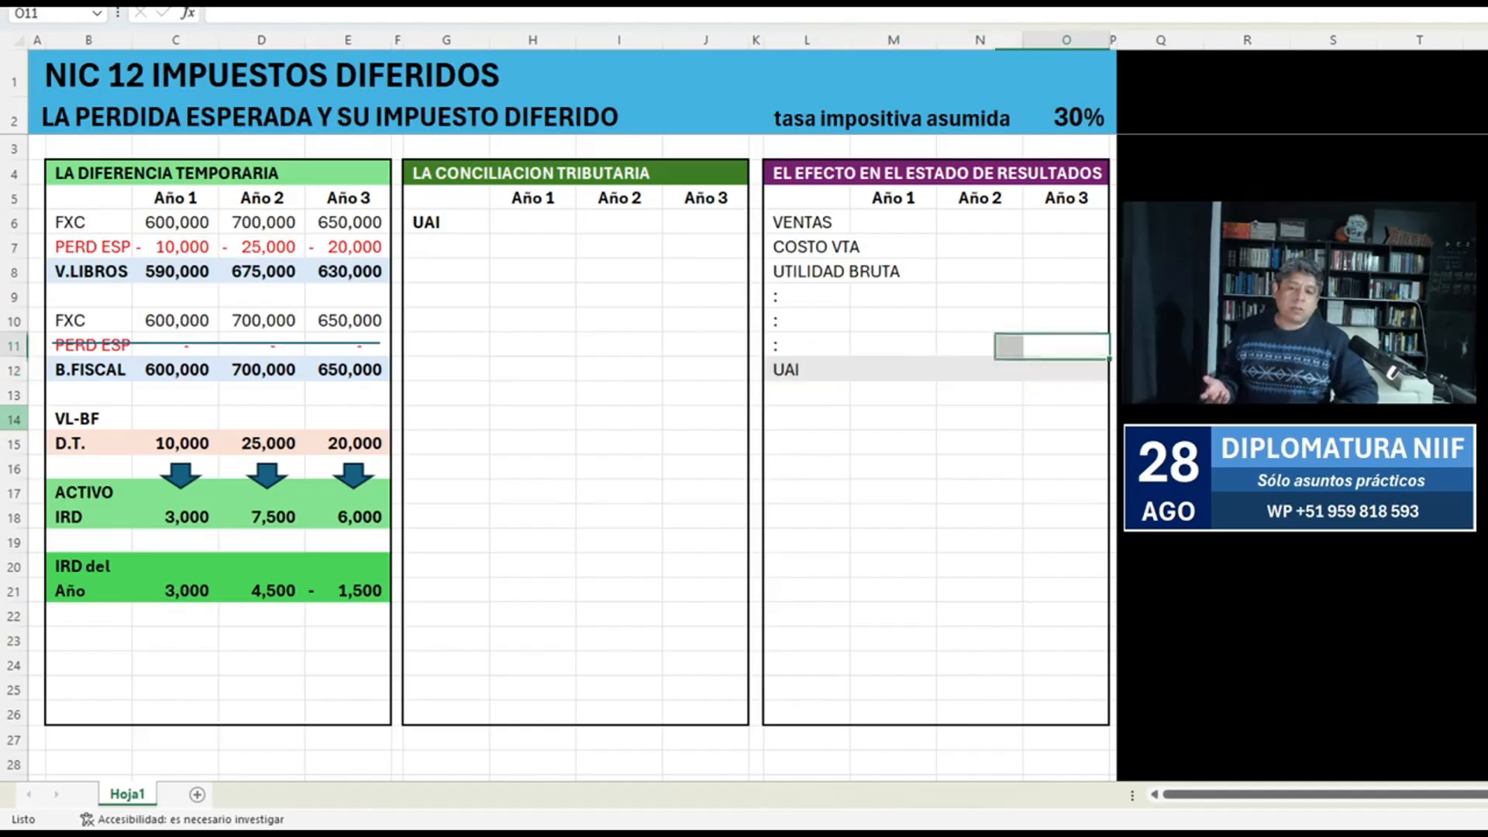
# Enter the UAI amounts 80,000, 90,000 and 70,000 for Año 1 to Año 3 in M12:O12.
pyautogui.press('Down')
pyautogui.press('Left')
pyautogui.press('Left')
pyautogui.write('80,000')
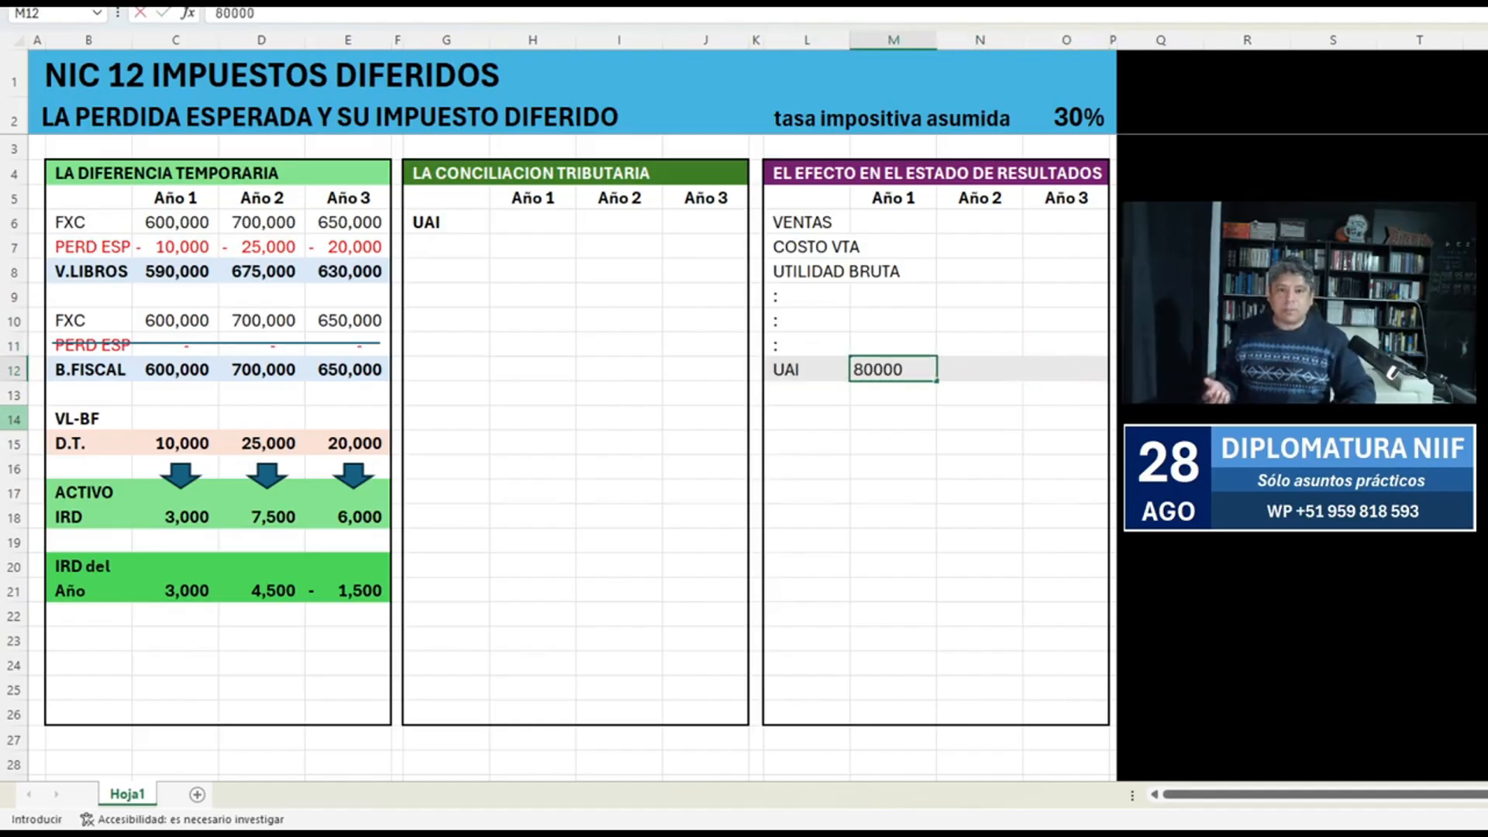
pyautogui.press('Tab')
pyautogui.write('90,000')
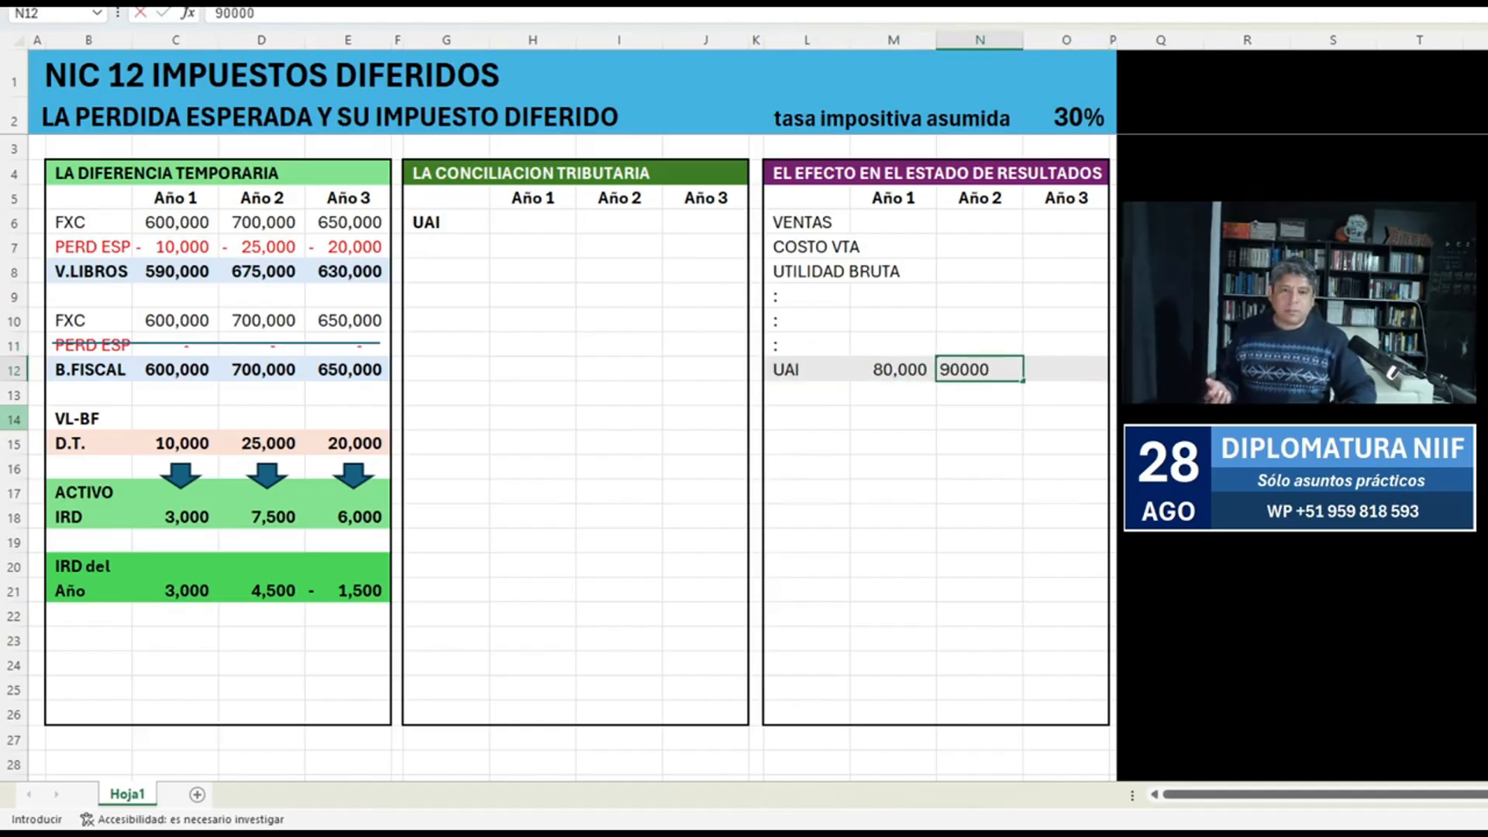
pyautogui.press('Tab')
pyautogui.write('70000')
pyautogui.press('Return')
pyautogui.press('Up')
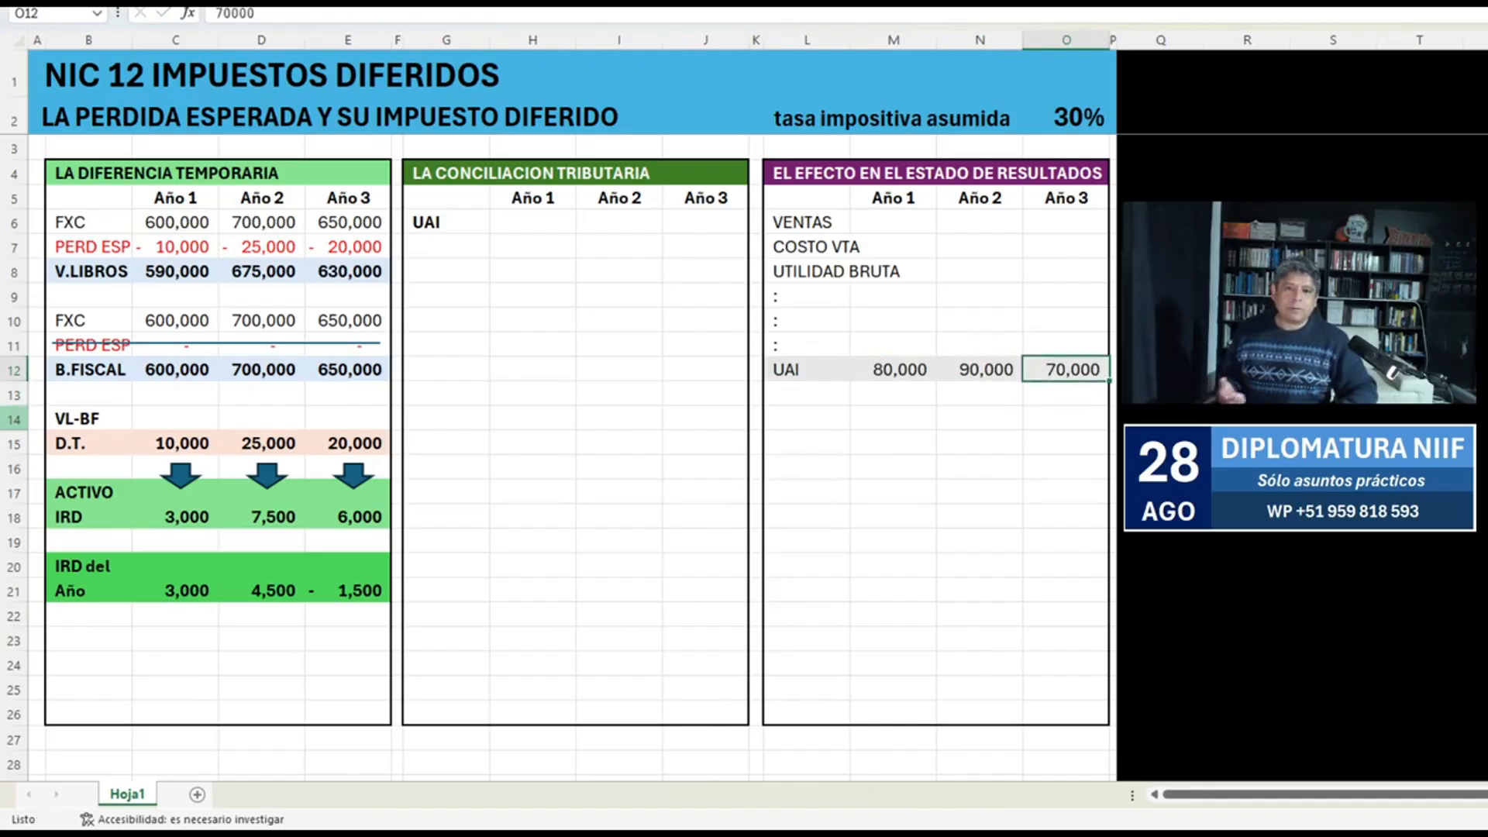
# Make the income statement's UAI row L12:O12 bold.
pyautogui.press('Left')
pyautogui.press('Left')
pyautogui.press('Left')
pyautogui.hotkey('shift', 'Right')
pyautogui.hotkey('shift', 'Right')
pyautogui.hotkey('shift', 'Right')
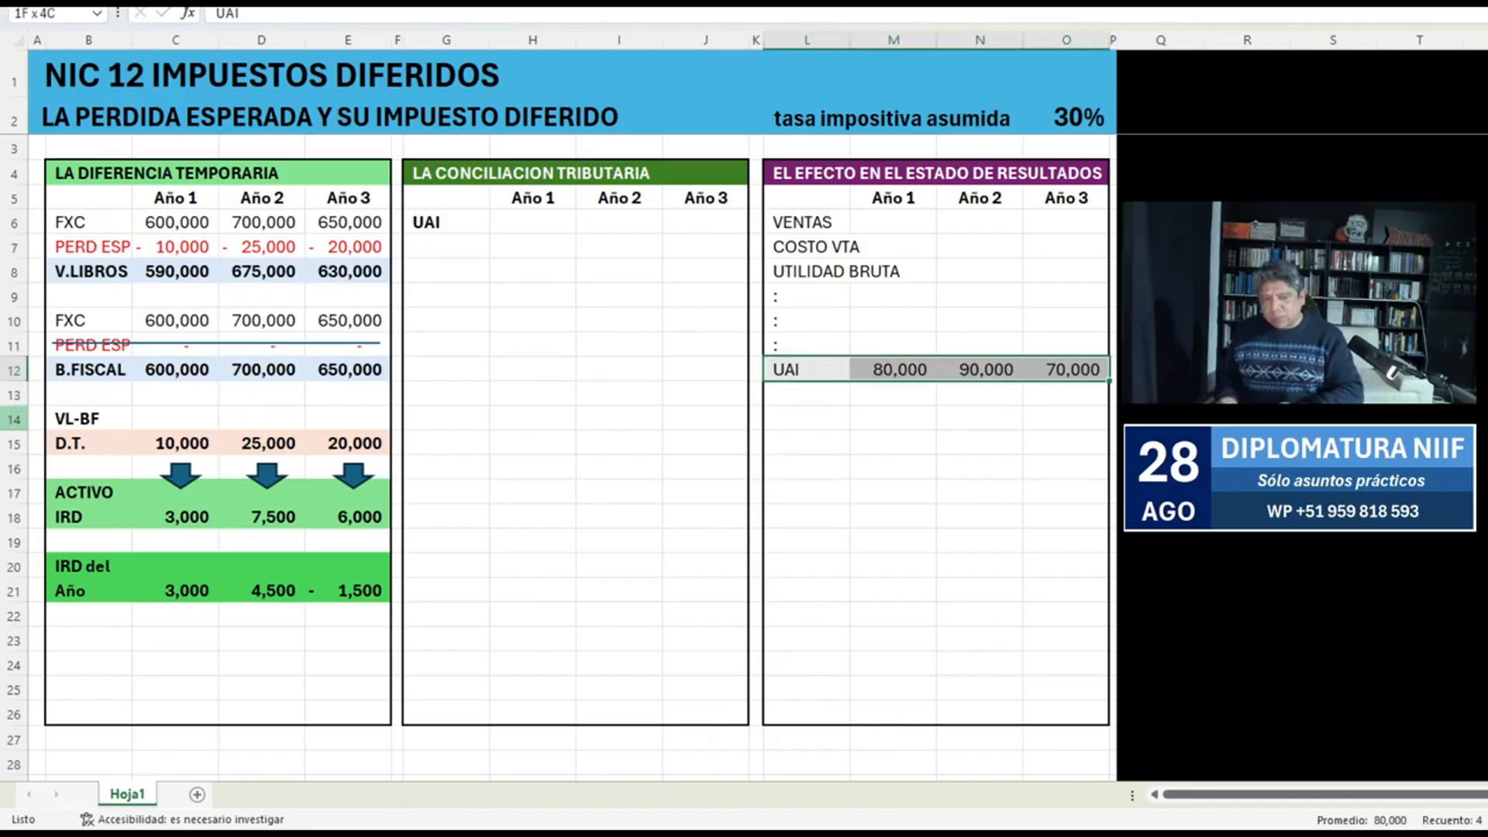
pyautogui.hotkey('ctrl', 'n')
# Link the reconciliation's Año 1 UAI in H6 to the income statement with the formula +M12.
pyautogui.press('Left')
pyautogui.press('Left')
pyautogui.press('Left')
pyautogui.press('Left')
pyautogui.press('Up')
pyautogui.press('Up')
pyautogui.press('Up')
pyautogui.press('Up')
pyautogui.press('Up')
pyautogui.press('Up')
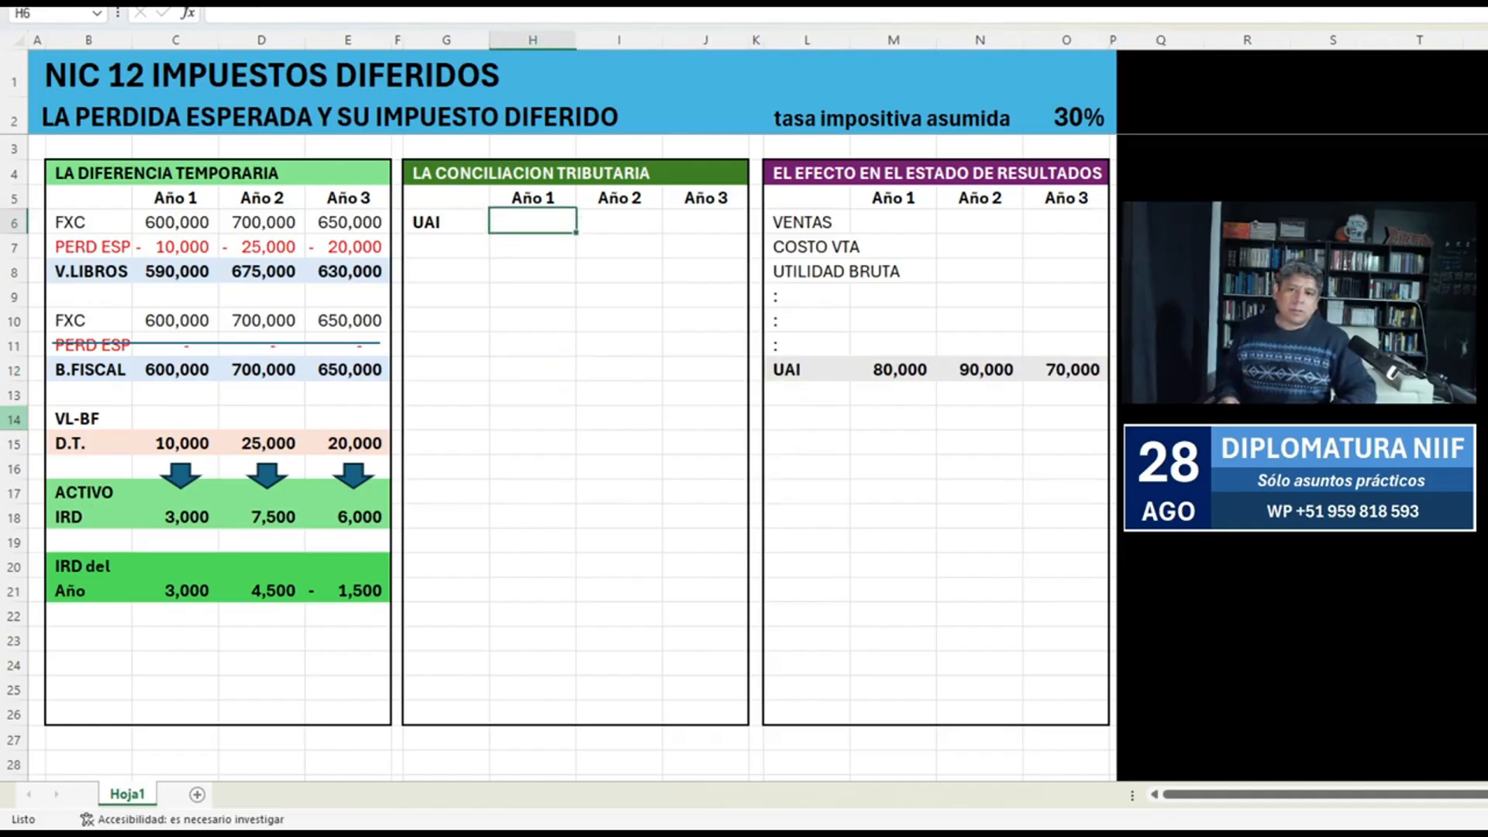
pyautogui.write('+')
pyautogui.press('Right')
# Link the reconciliation's Año 2 UAI in I6 to the income statement with the formula +N12.
pyautogui.press('Right')
pyautogui.press('Right')
pyautogui.press('Right')
pyautogui.press('Right')
pyautogui.press('Down')
pyautogui.press('Down')
pyautogui.press('Down')
pyautogui.press('Down')
pyautogui.press('Down')
pyautogui.press('Down')
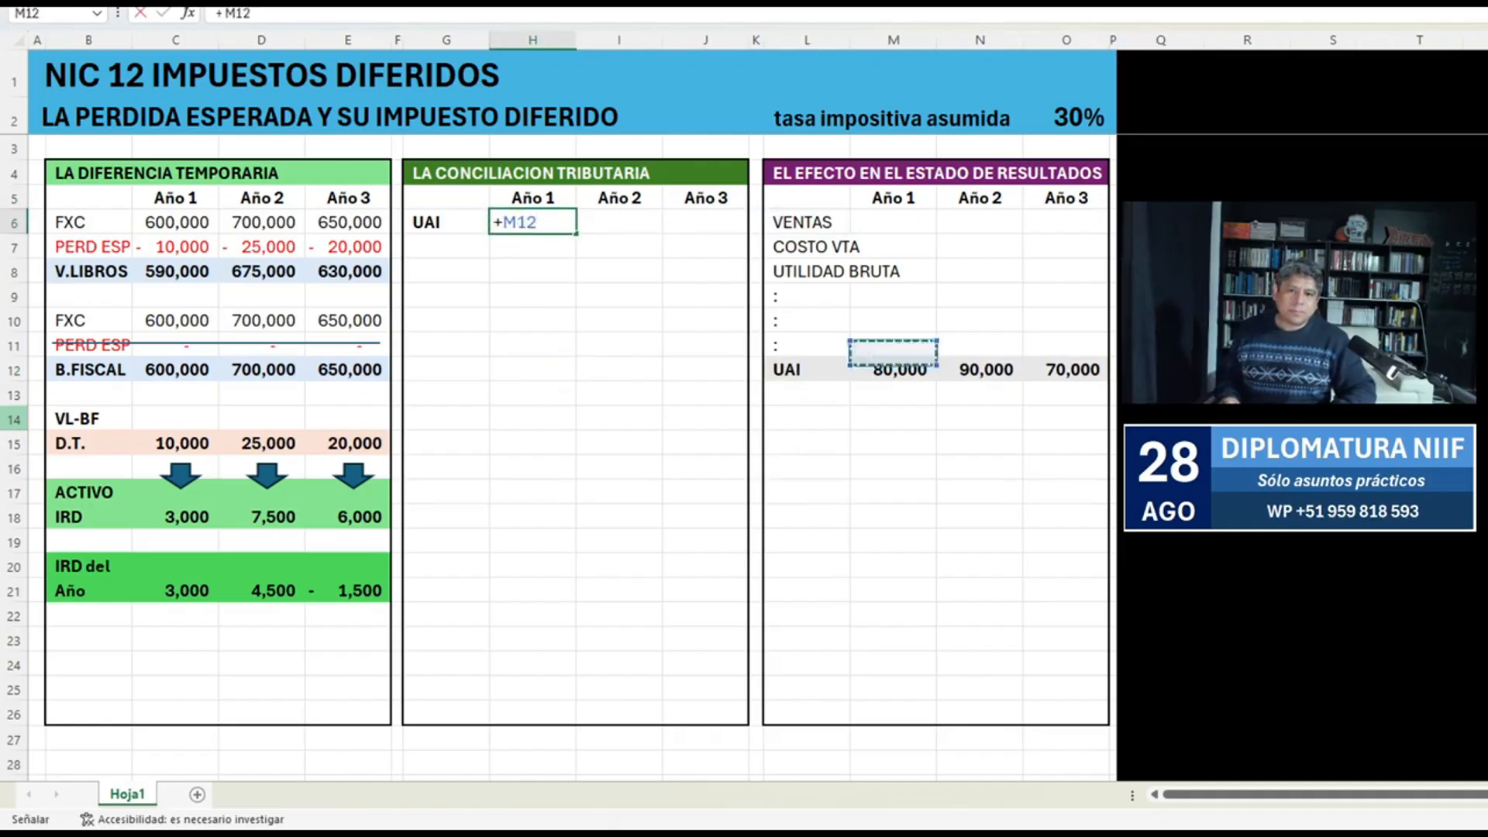
pyautogui.press('Return')
pyautogui.press('Up')
# Link the reconciliation's Año 3 UAI in J6 to the income statement with the formula +O12.
pyautogui.press('Right')
pyautogui.write('+')
pyautogui.press('Right')
pyautogui.press('Right')
pyautogui.press('Right')
pyautogui.press('Right')
pyautogui.press('Right')
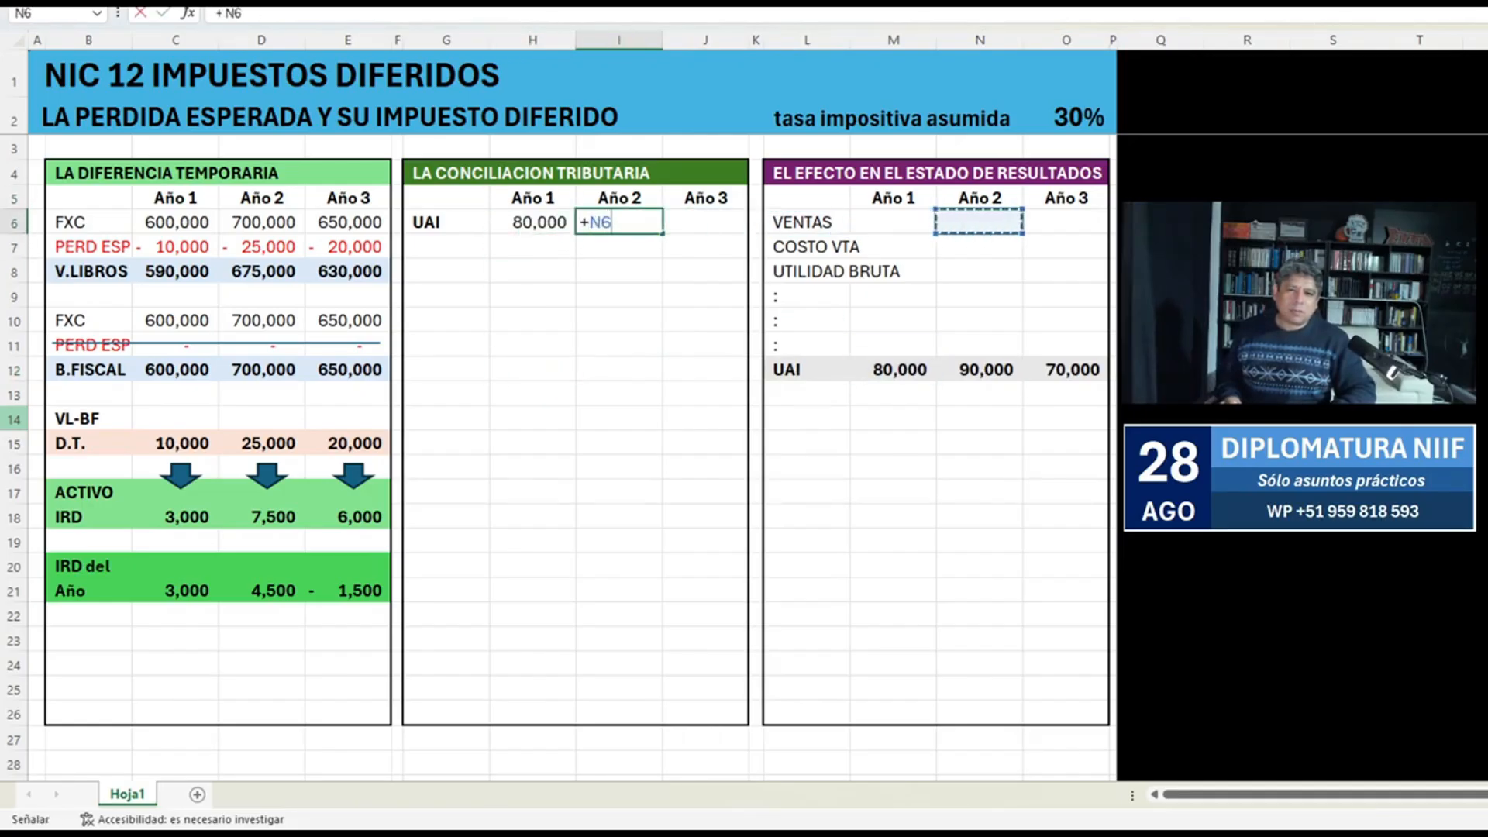
pyautogui.press('Down')
pyautogui.press('Down')
pyautogui.press('Down')
pyautogui.press('Down')
pyautogui.press('Down')
pyautogui.press('Down')
pyautogui.press('Return')
pyautogui.press('Up')
pyautogui.press('Right')
pyautogui.write('+')
pyautogui.press('Right')
pyautogui.press('Right')
pyautogui.press('Right')
pyautogui.press('Right')
pyautogui.press('Right')
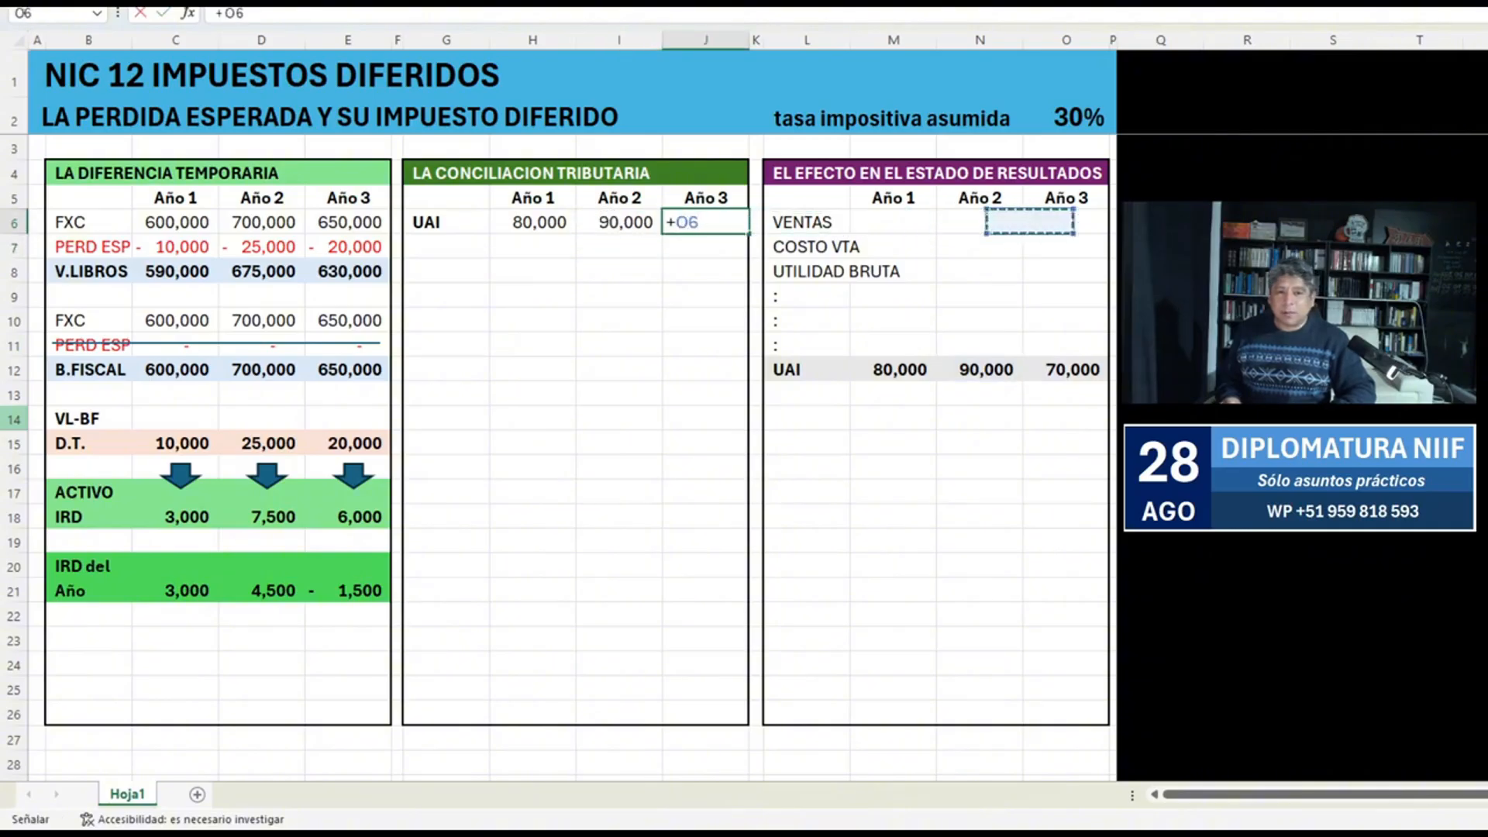
pyautogui.press('Down')
pyautogui.press('Down')
pyautogui.press('Down')
pyautogui.press('Down')
pyautogui.press('Down')
pyautogui.press('Down')
pyautogui.press('Return')
# Shade the reconciliation's UAI row G6:J6 light grey.
pyautogui.press('Up')
pyautogui.hotkey('shift', 'Left')
pyautogui.hotkey('shift', 'Left')
pyautogui.hotkey('shift', 'Left')
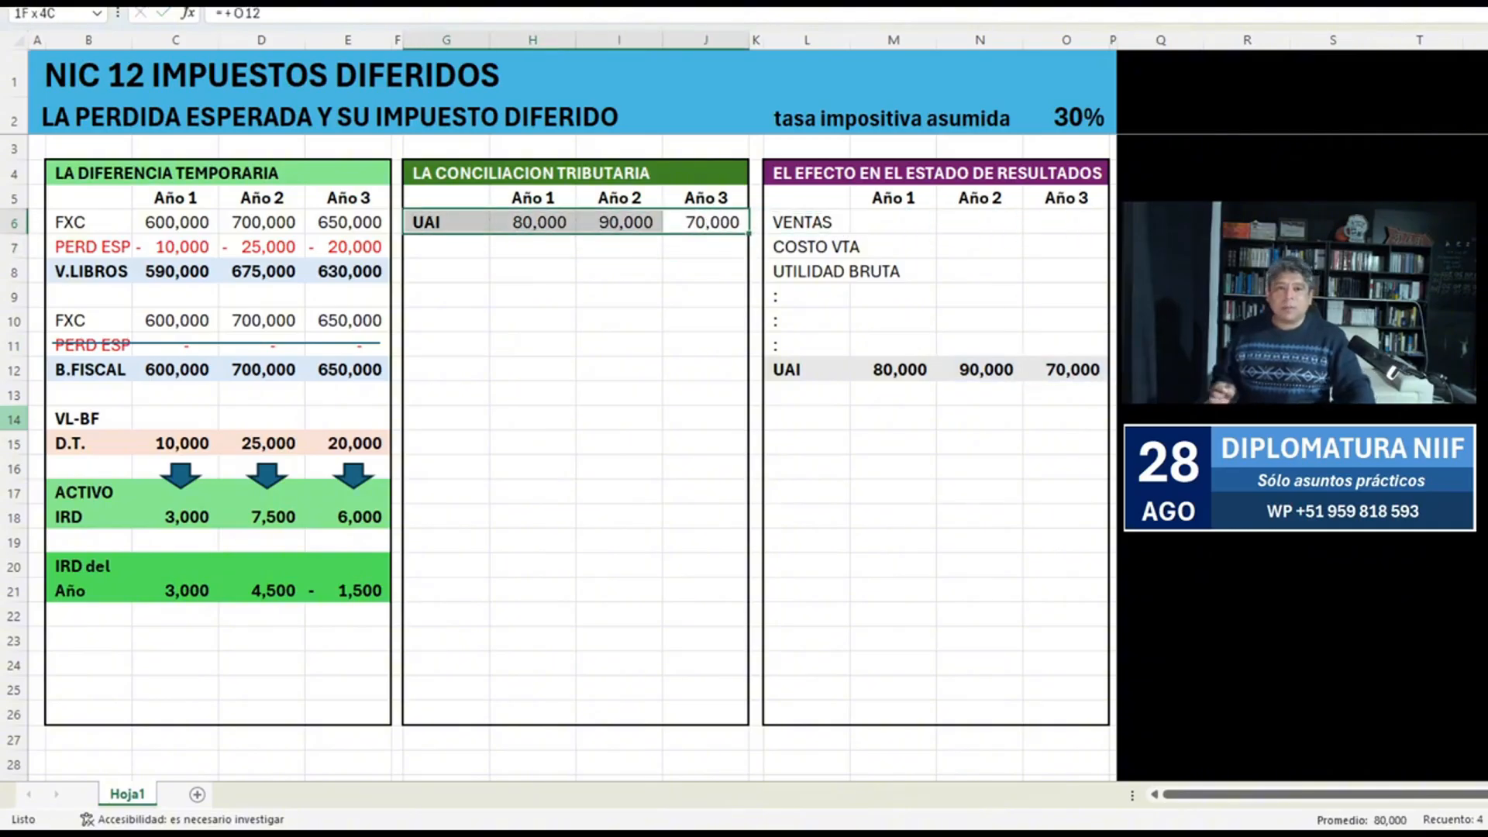
pyautogui.click(446, 271)
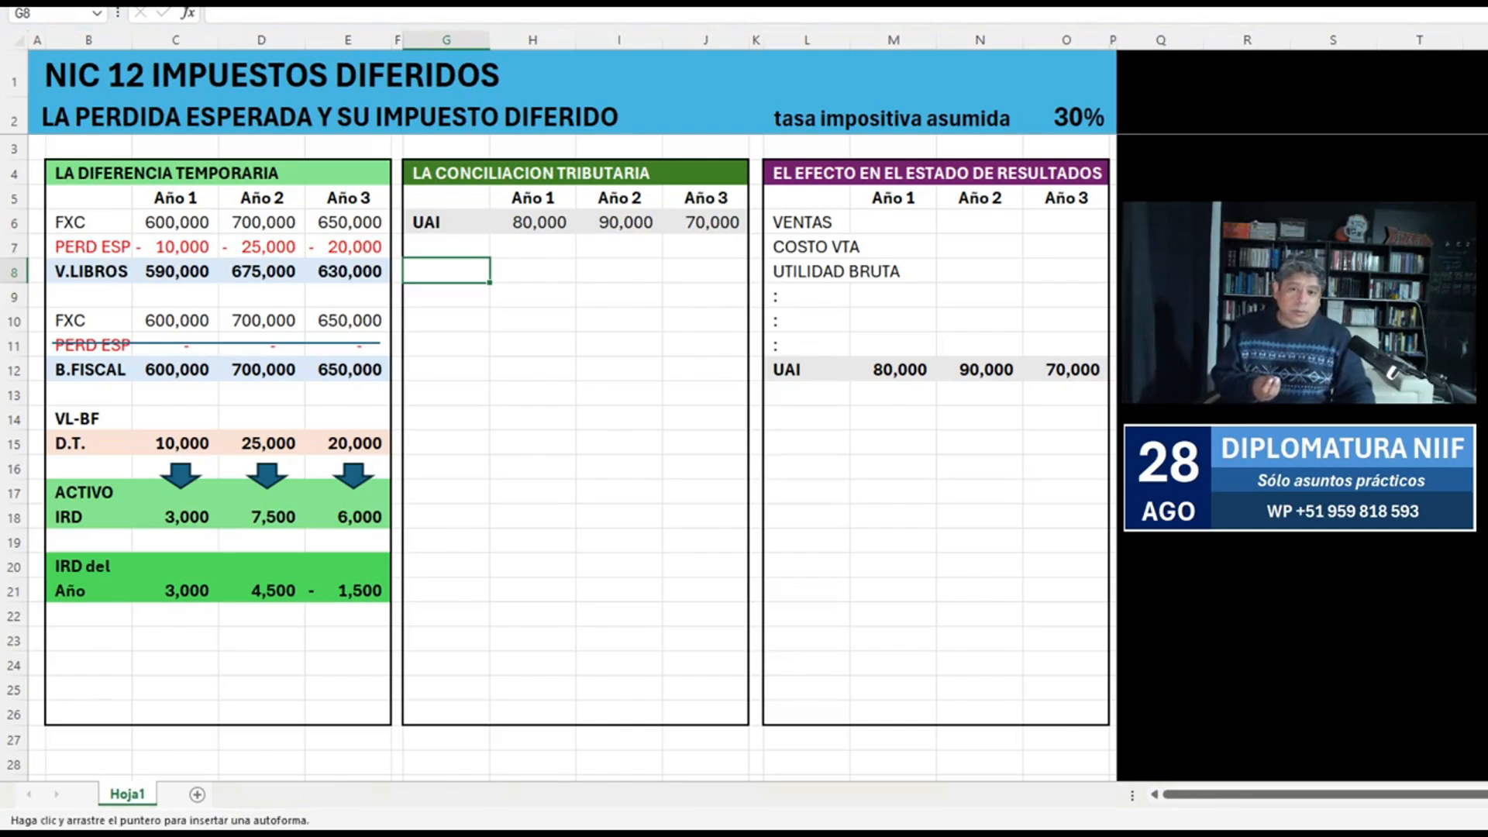
# Draw a temporary up arrow beneath the Año 2 UAI in I6 and remove it.
pyautogui.moveTo(557, 287)
pyautogui.mouseDown()
pyautogui.moveTo(683, 341)
pyautogui.moveTo(620, 276)
pyautogui.mouseUp()
pyautogui.click(619, 370)
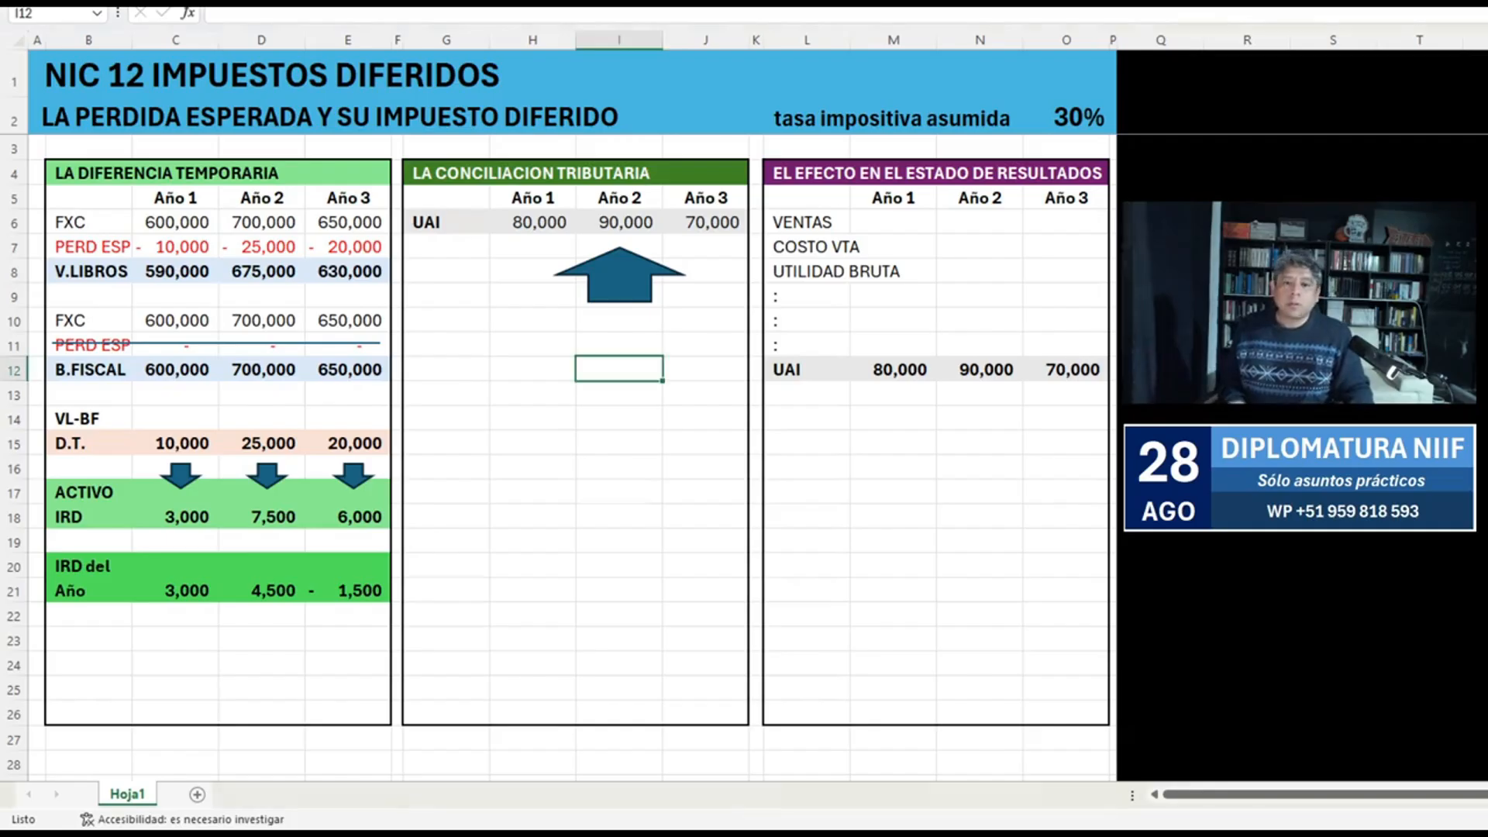
pyautogui.click(619, 280)
pyautogui.press('Delete')
# Copy the reconciliation's UAI row G6:J6 to G12:J12.
pyautogui.click(446, 223)
pyautogui.press('Down')
pyautogui.press('Down')
pyautogui.press('Down')
pyautogui.press('Down')
pyautogui.press('Down')
pyautogui.press('Down')
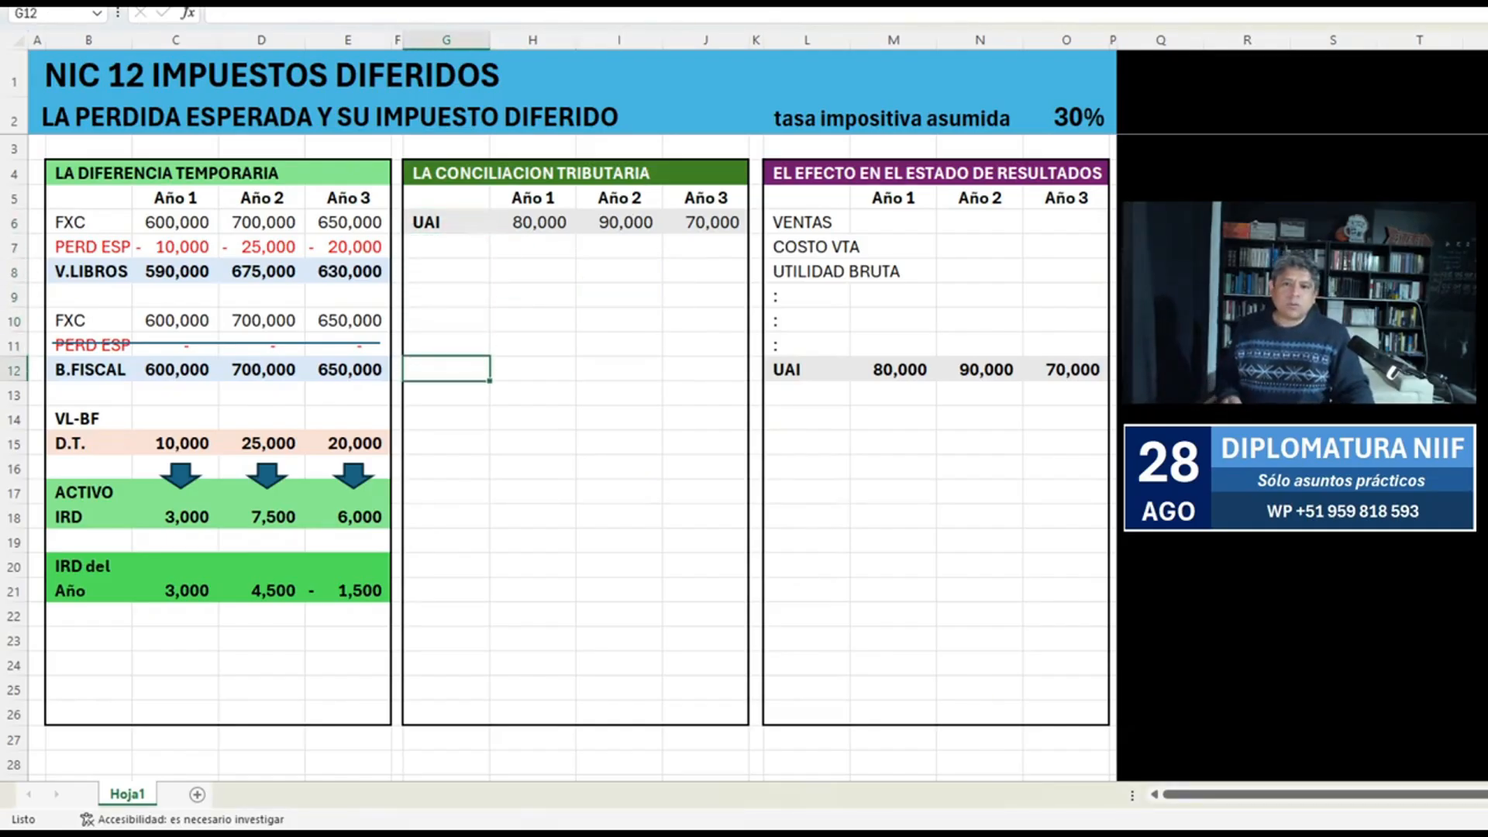
pyautogui.press('Up')
pyautogui.press('Up')
pyautogui.press('Up')
pyautogui.press('Up')
pyautogui.press('Up')
pyautogui.press('Up')
pyautogui.hotkey('shift', 'Right')
pyautogui.hotkey('shift', 'Right')
pyautogui.hotkey('shift', 'Right')
pyautogui.hotkey('ctrl', 'c')
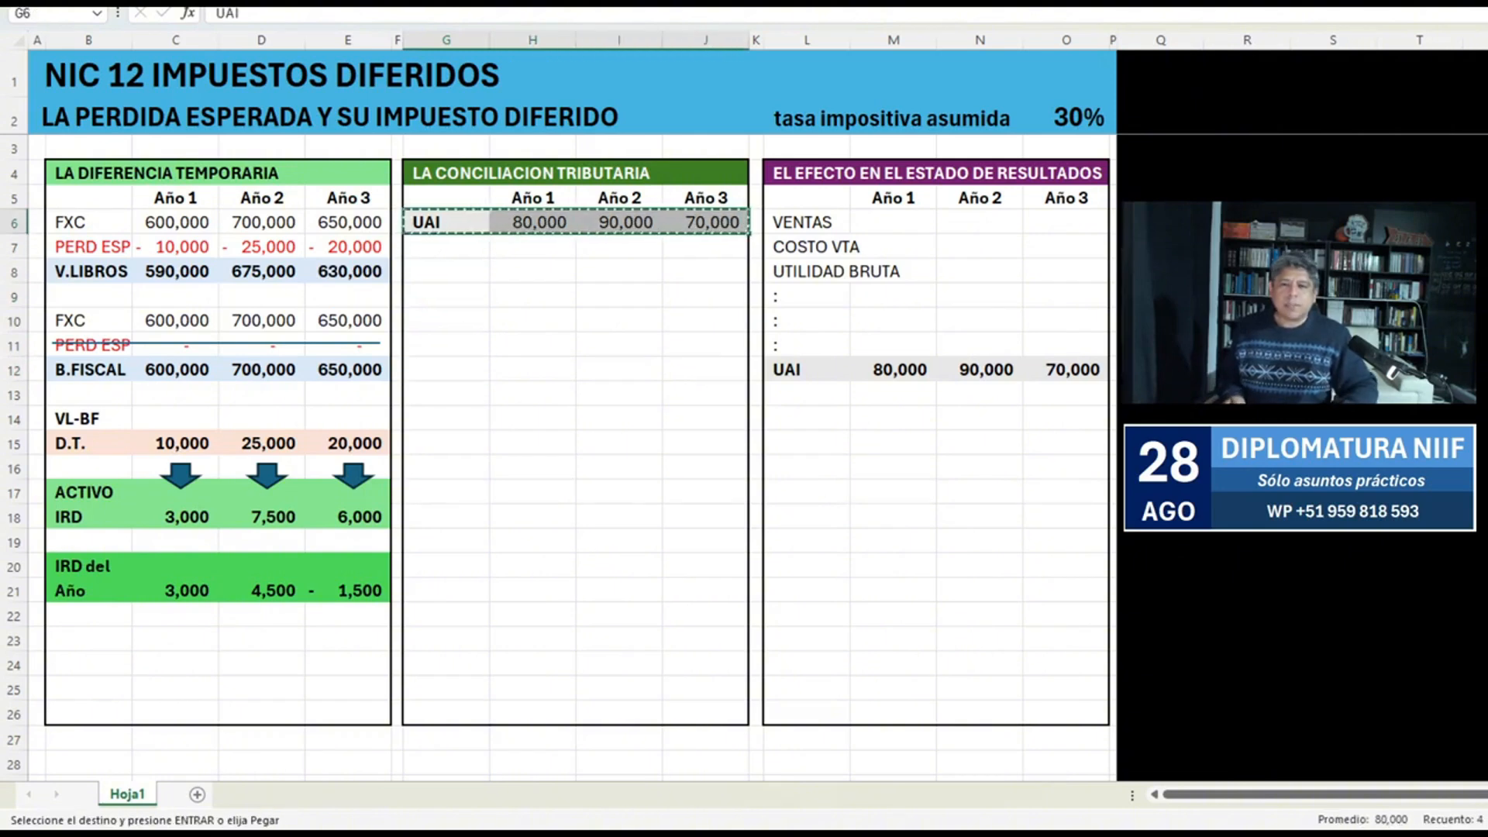
pyautogui.press('Down')
pyautogui.press('Down')
pyautogui.press('Down')
pyautogui.press('Down')
pyautogui.press('Down')
pyautogui.press('Down')
pyautogui.press('Up')
pyautogui.press('Up')
pyautogui.press('Up')
pyautogui.press('Up')
pyautogui.press('Down')
pyautogui.press('Down')
pyautogui.press('Down')
pyautogui.press('Down')
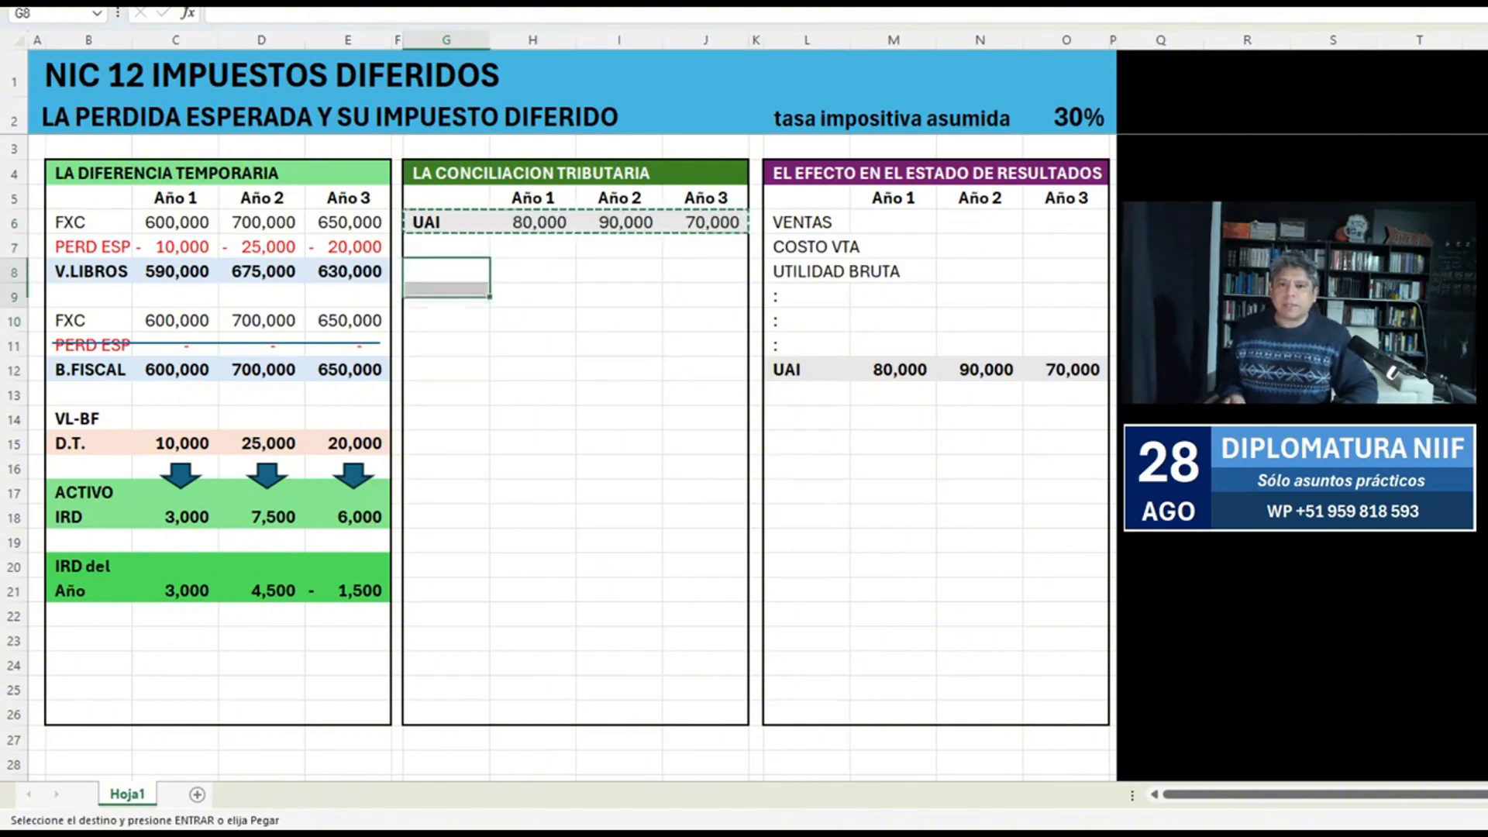
pyautogui.press('Return')
# Rename the copied row's label in G12 as U TAX.
pyautogui.press('Right')
pyautogui.press('Left')
pyautogui.write('U')
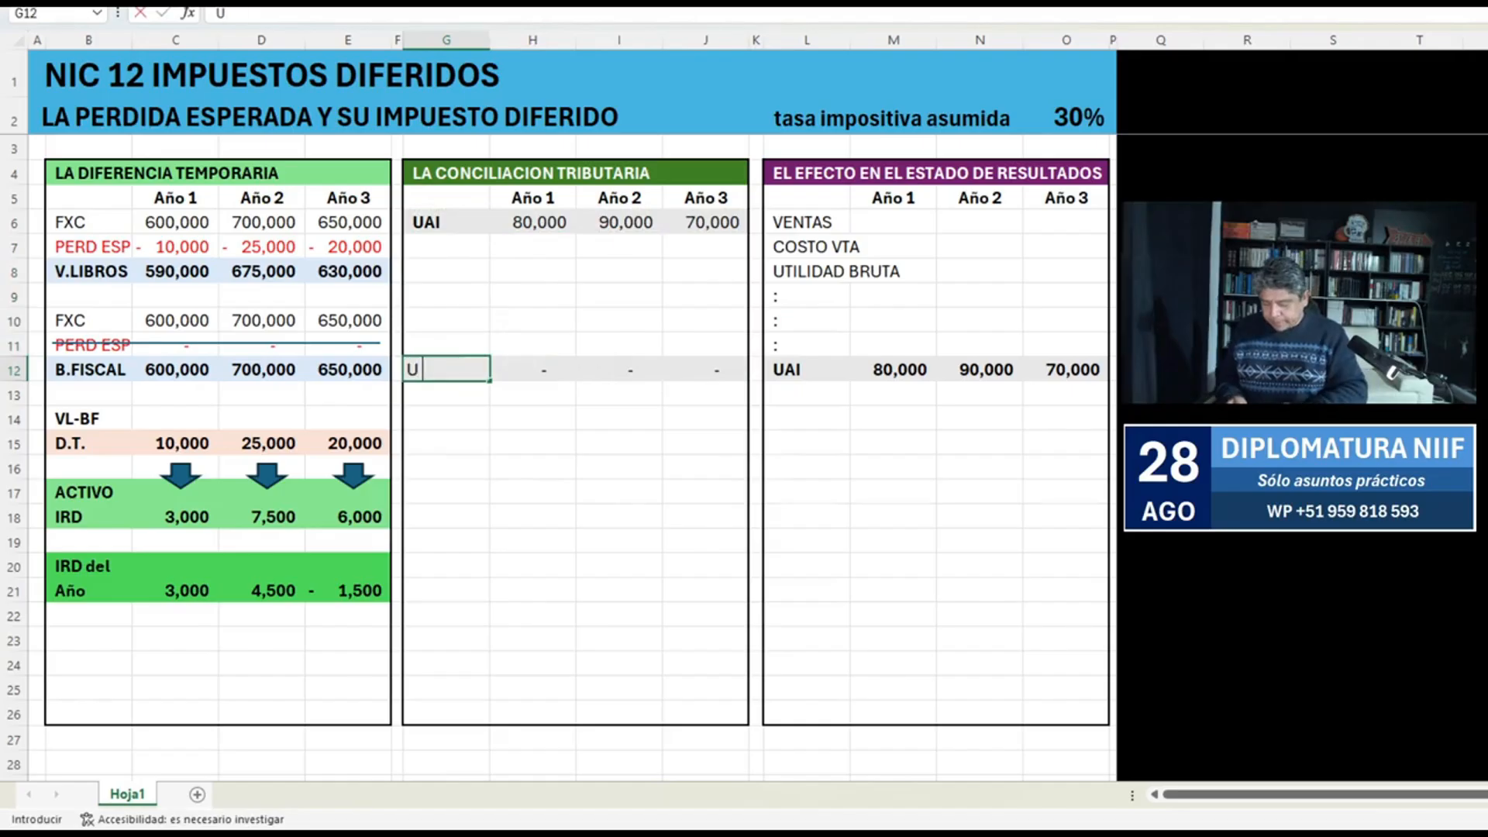
pyautogui.write(' TAX')
pyautogui.press('Tab')
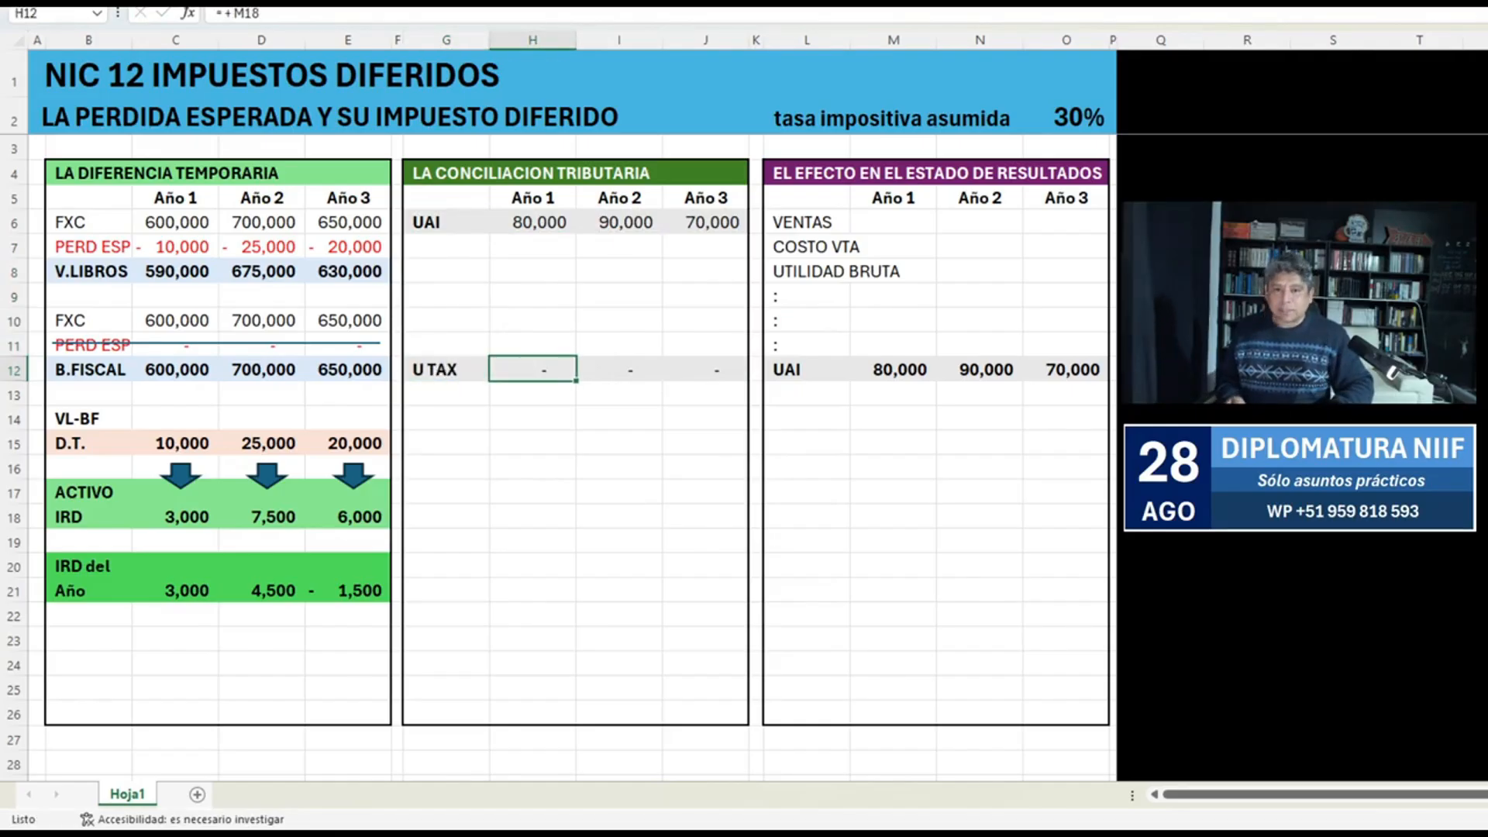
# Calculate the Año 1 U TAX in H12 with SUMA over H6:H11 and copy the formula to I12 for Año 2.
pyautogui.write('=SUMA(')
pyautogui.press('Up')
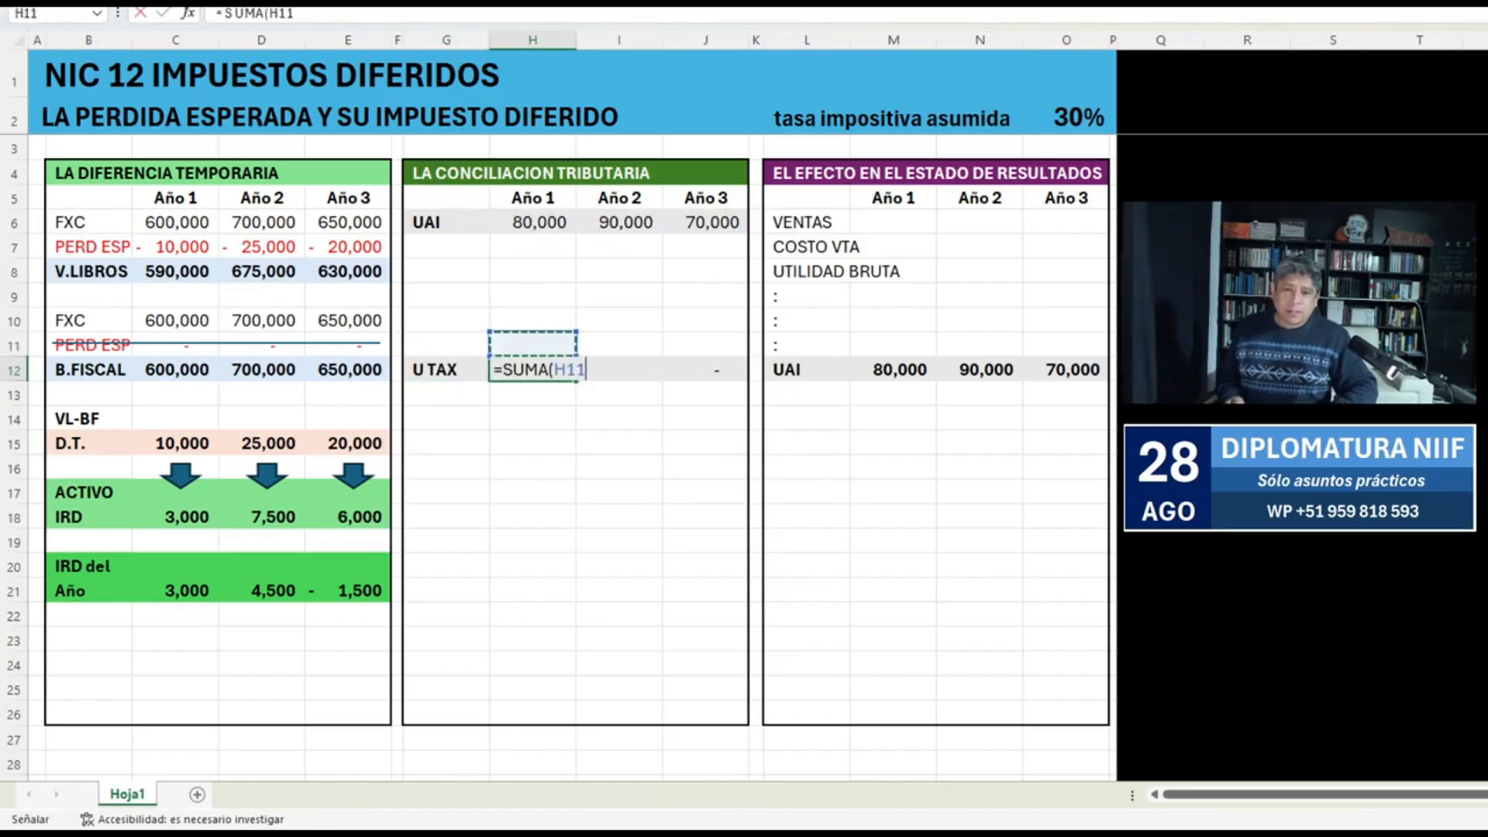
pyautogui.hotkey('ctrl', 'shift', 'Up')
pyautogui.press('Return')
pyautogui.press('Up')
pyautogui.hotkey('ctrl', 'c')
pyautogui.press('Right')
pyautogui.press('Return')
# Calculate the Año 3 U TAX in J12 with SUMA over J6:J11.
pyautogui.press('Right')
pyautogui.write('=SUMA(')
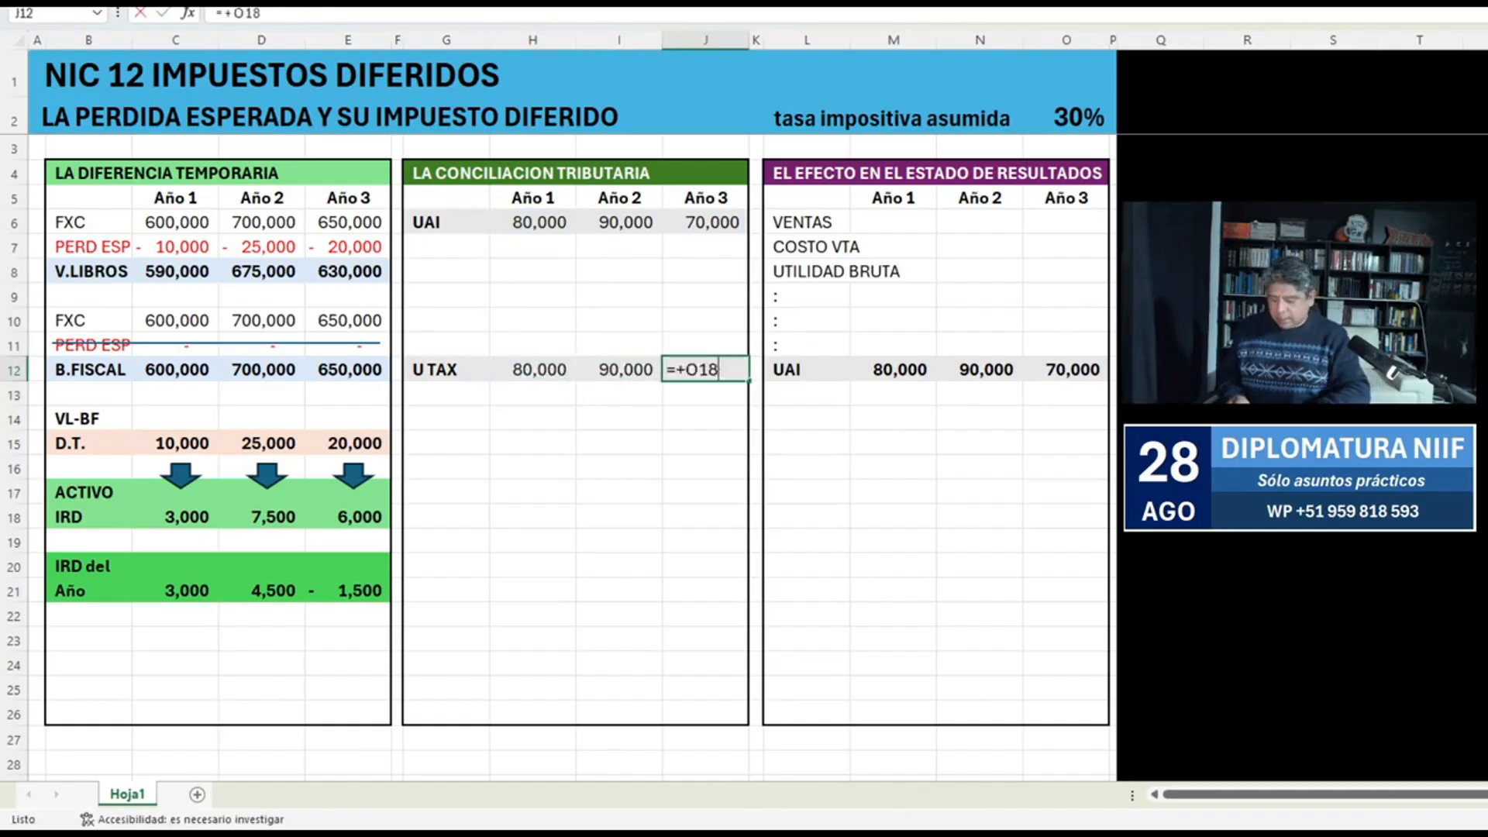
pyautogui.press('Up')
pyautogui.hotkey('ctrl', 'shift', 'Up')
pyautogui.press('Return')
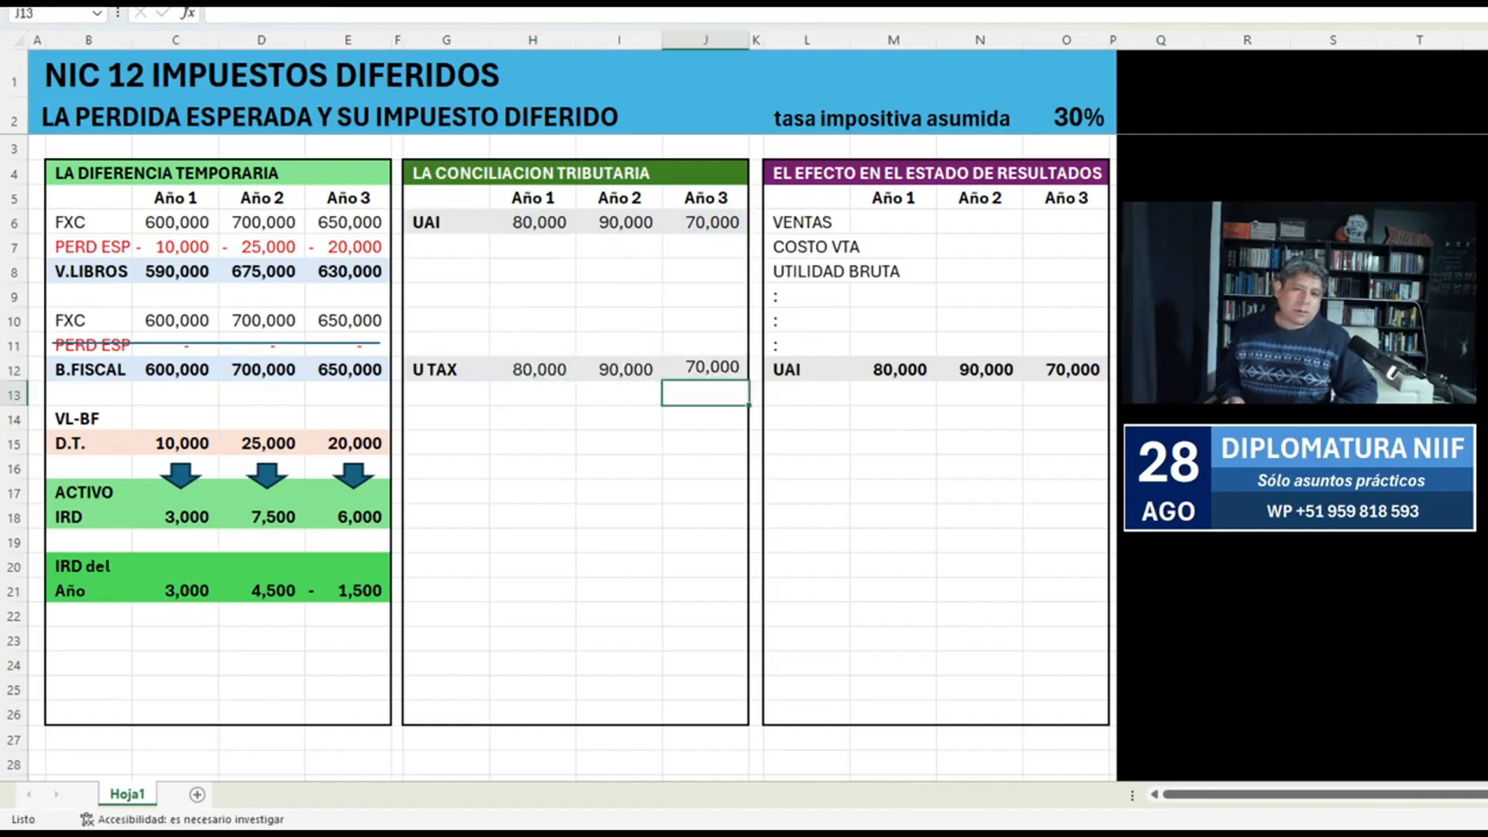
# Format the U TAX row G12:J12 with bold text and a magenta fill.
pyautogui.press('Up')
pyautogui.hotkey('shift', 'Left')
pyautogui.hotkey('shift', 'Left')
pyautogui.hotkey('shift', 'Left')
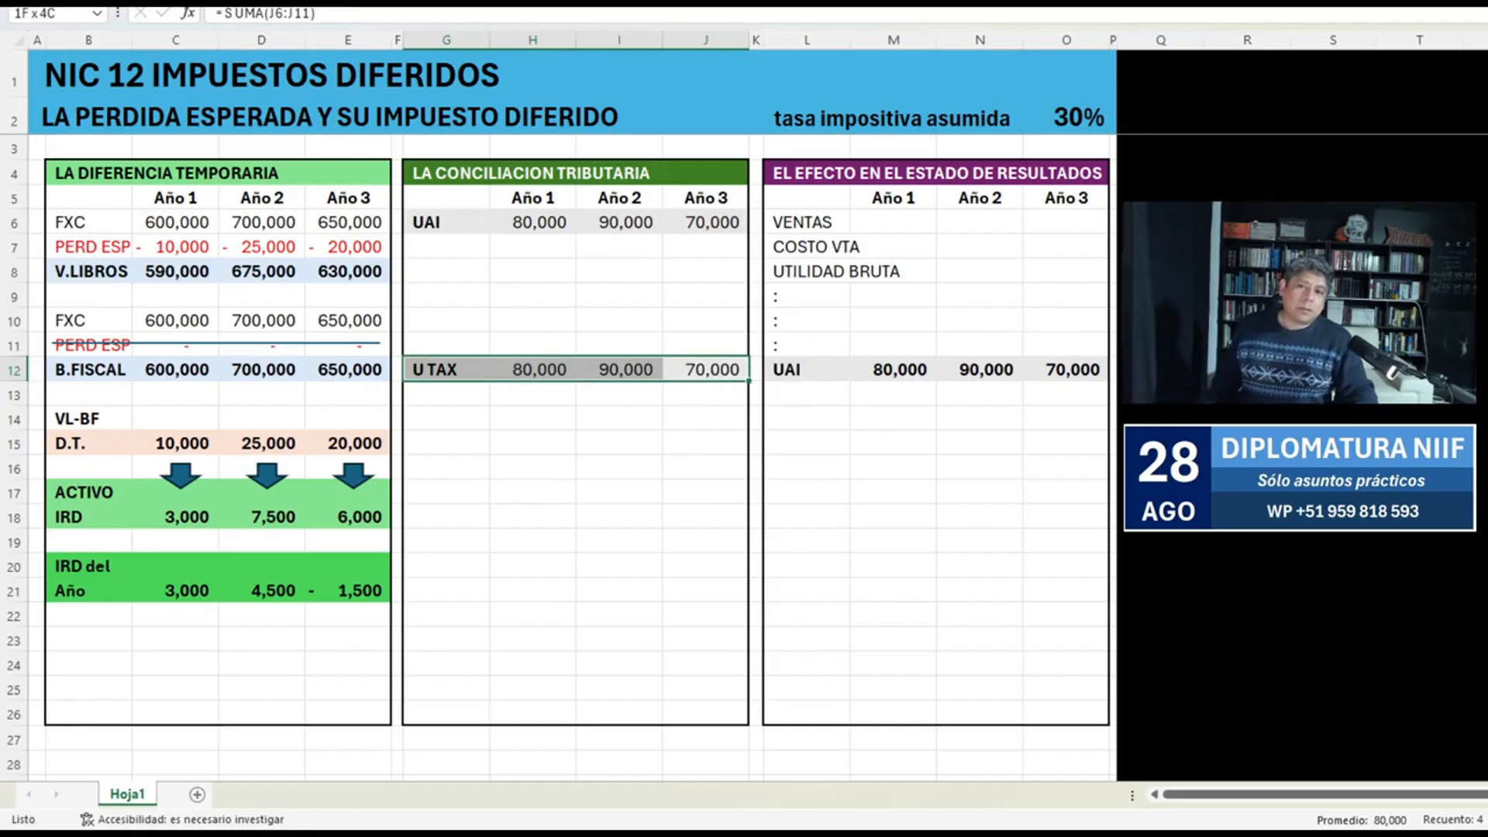
pyautogui.press('F4')
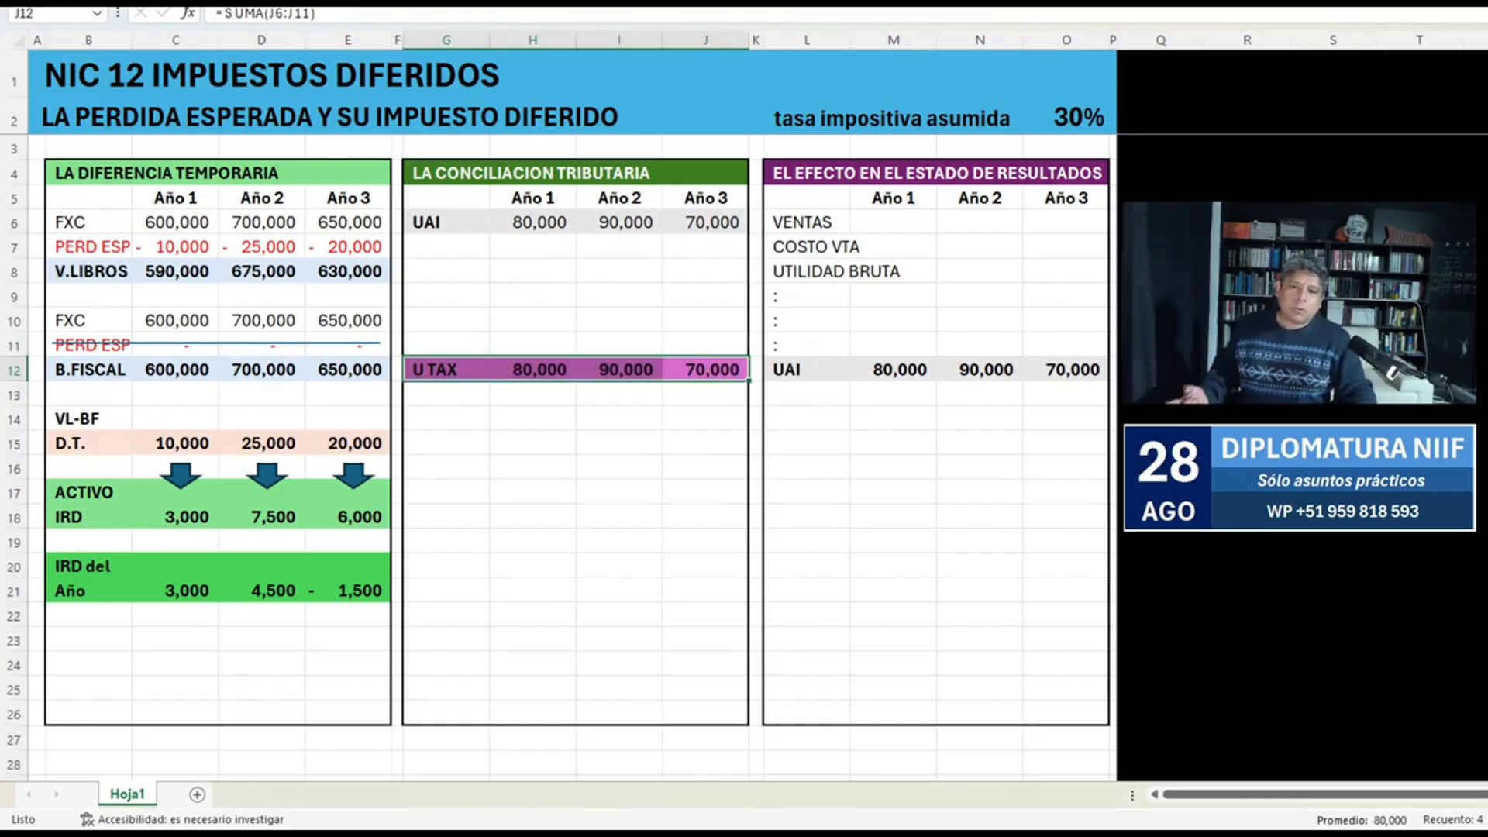
# Format the UAI row G6:J6 with a dark grey fill and white text, and copy that format to the UAI row L12:O12.
pyautogui.moveTo(446, 222); pyautogui.dragTo(705, 222)
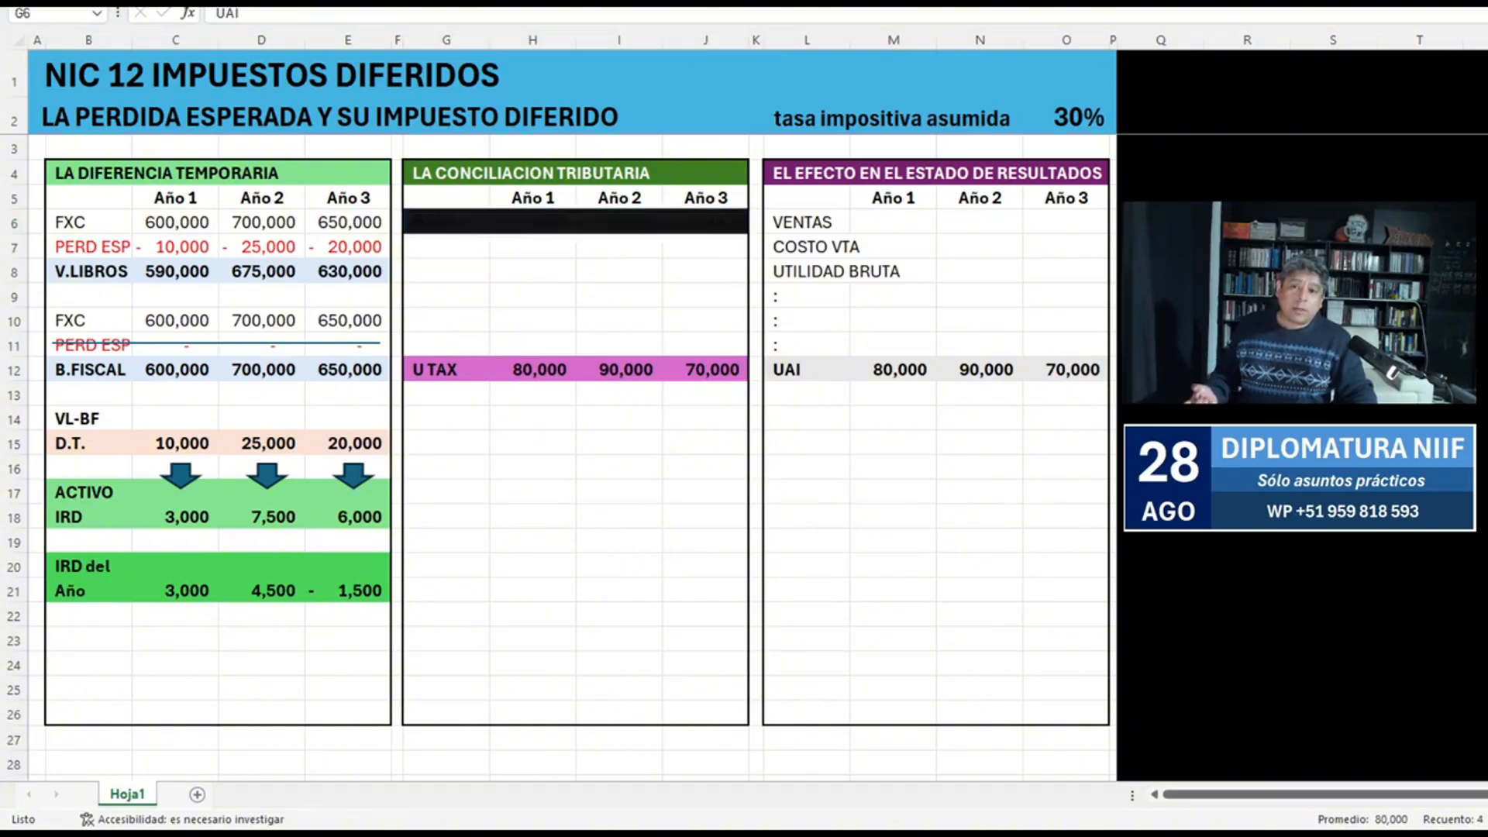
pyautogui.press('Return')
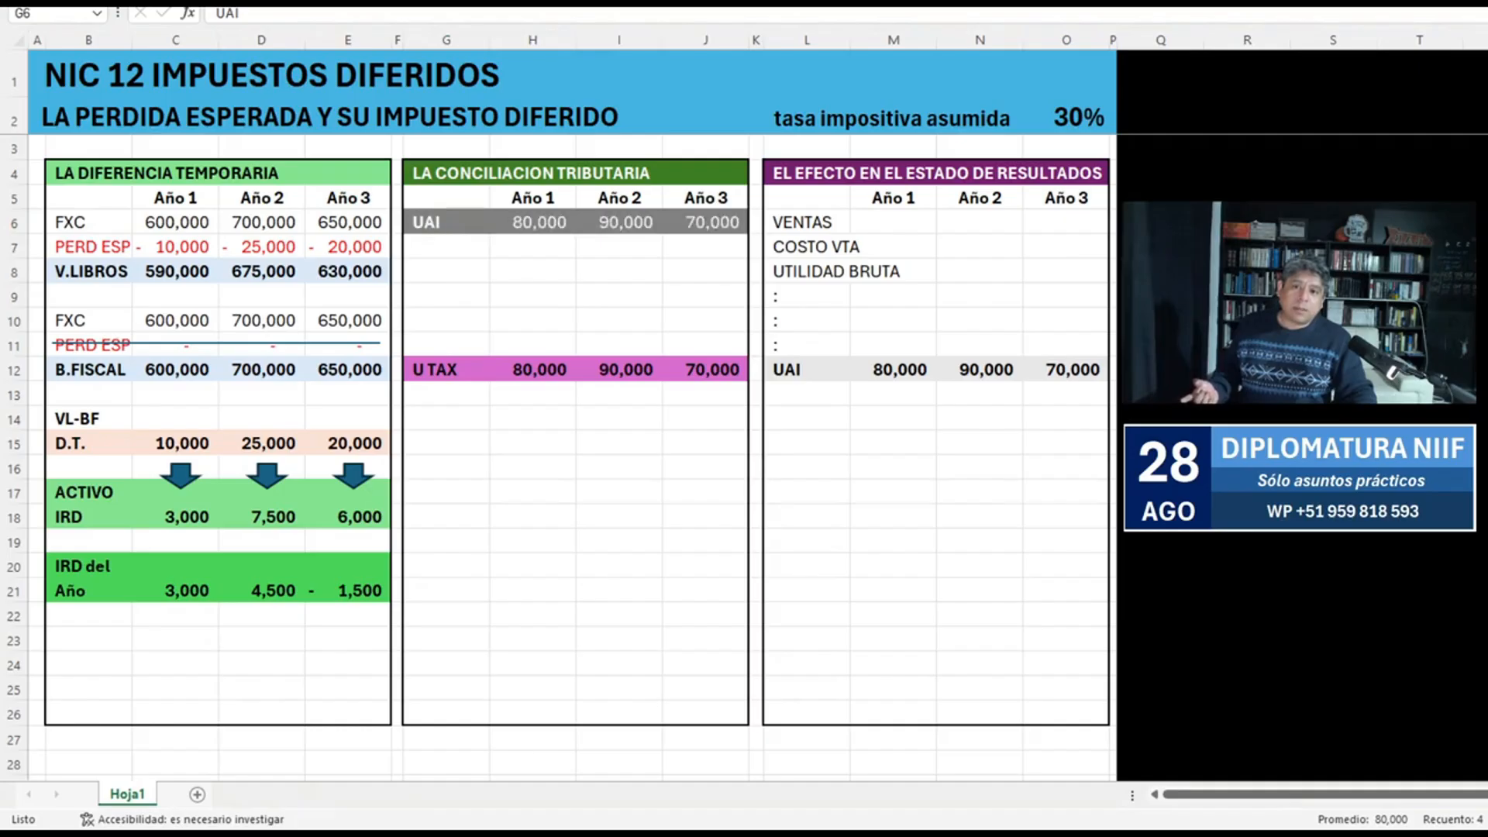
pyautogui.press('Return')
pyautogui.hotkey('alt', 'h')
pyautogui.press('f')
pyautogui.press('p')
pyautogui.click(806, 370)
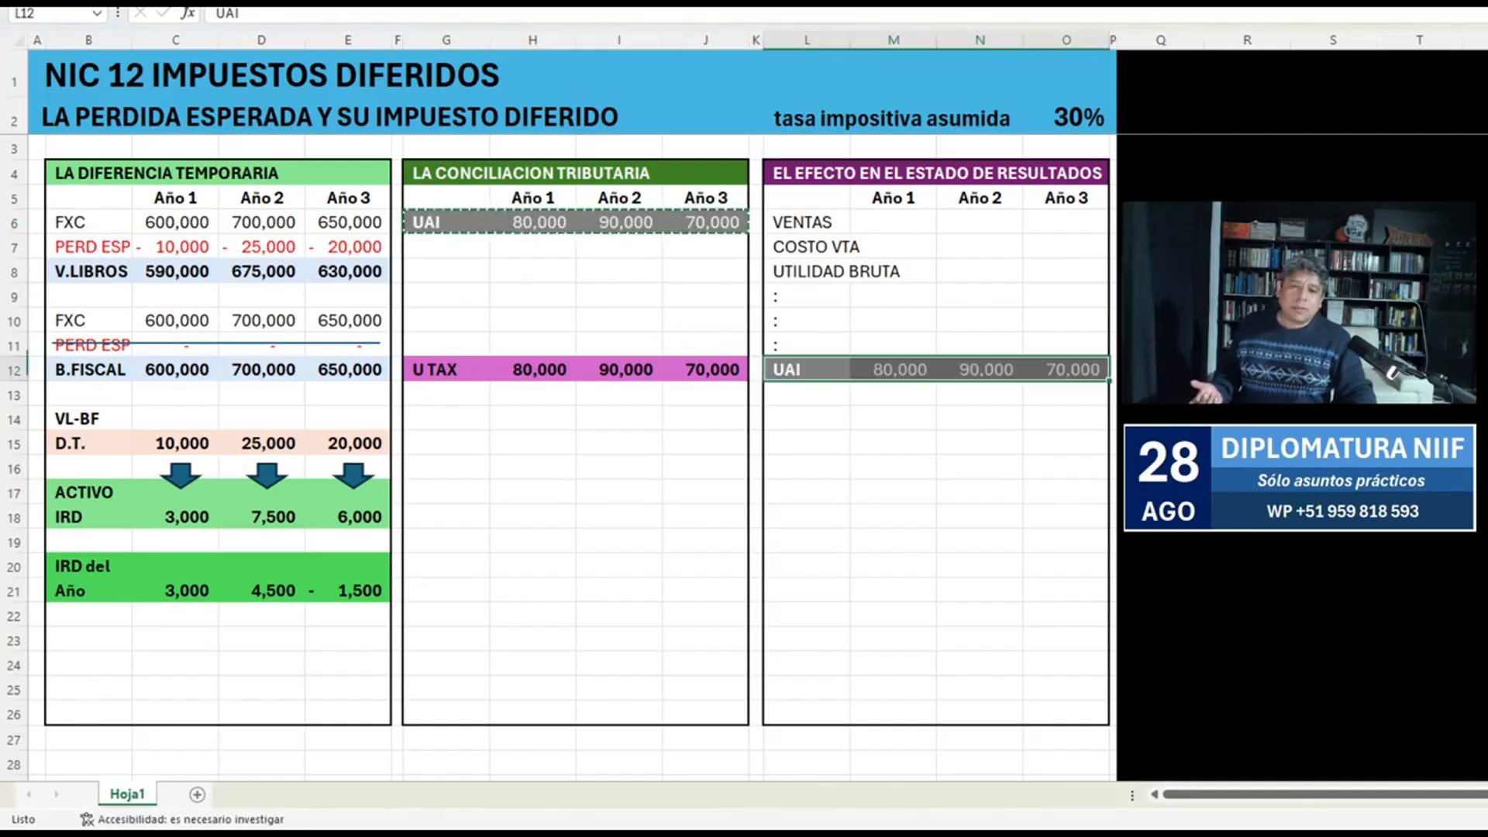
pyautogui.click(893, 418)
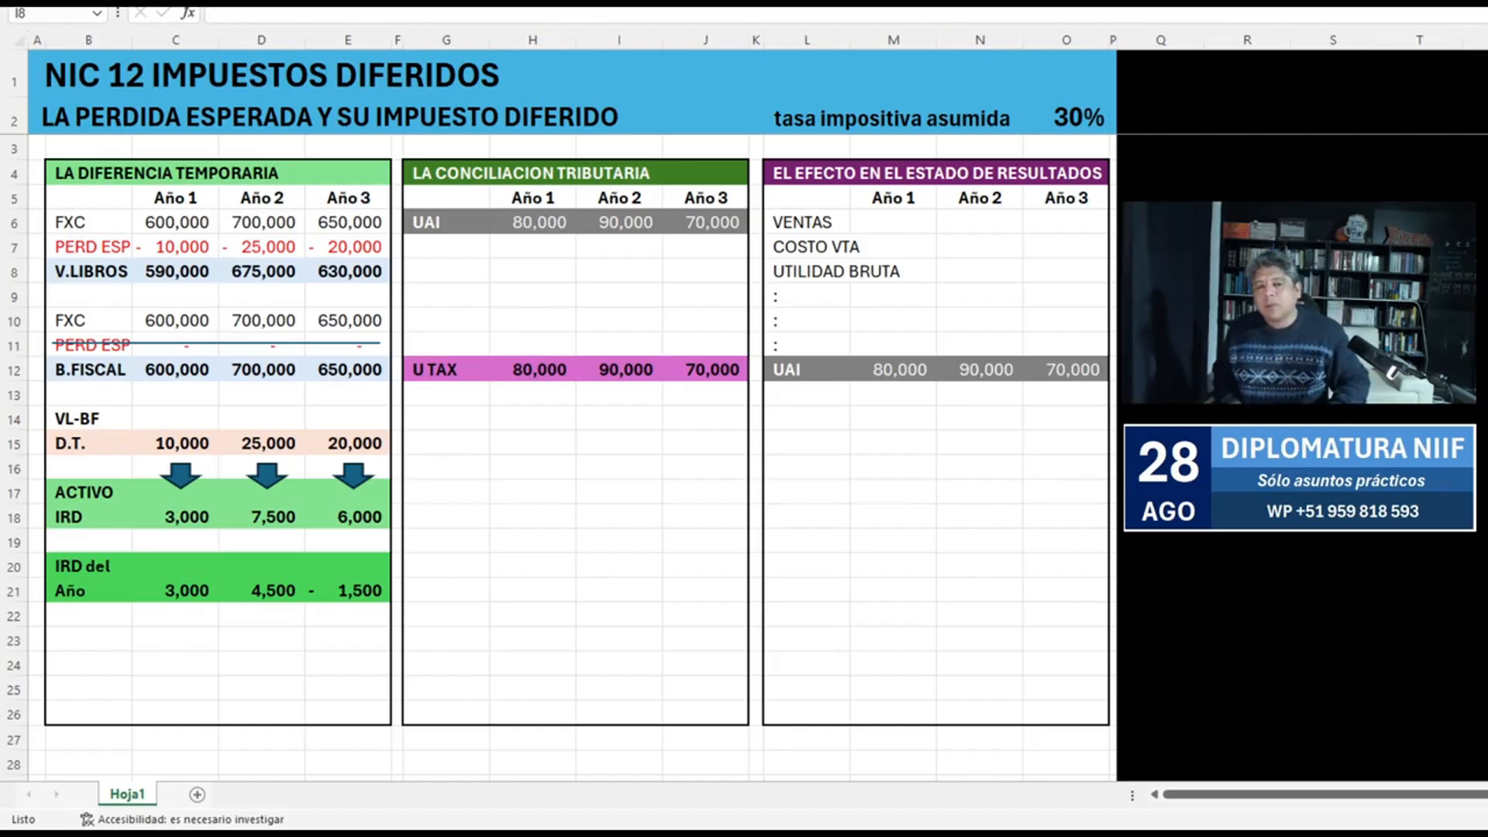
# Examine the PERD ESP row B7:E7, the reconciliation's UAI row and the income statement lines down to UAI.
pyautogui.press('Left')
pyautogui.press('Left')
pyautogui.press('Up')
pyautogui.press('Left')
pyautogui.press('Left')
pyautogui.hotkey('shift', 'Left')
pyautogui.hotkey('shift', 'Left')
pyautogui.hotkey('shift', 'Left')
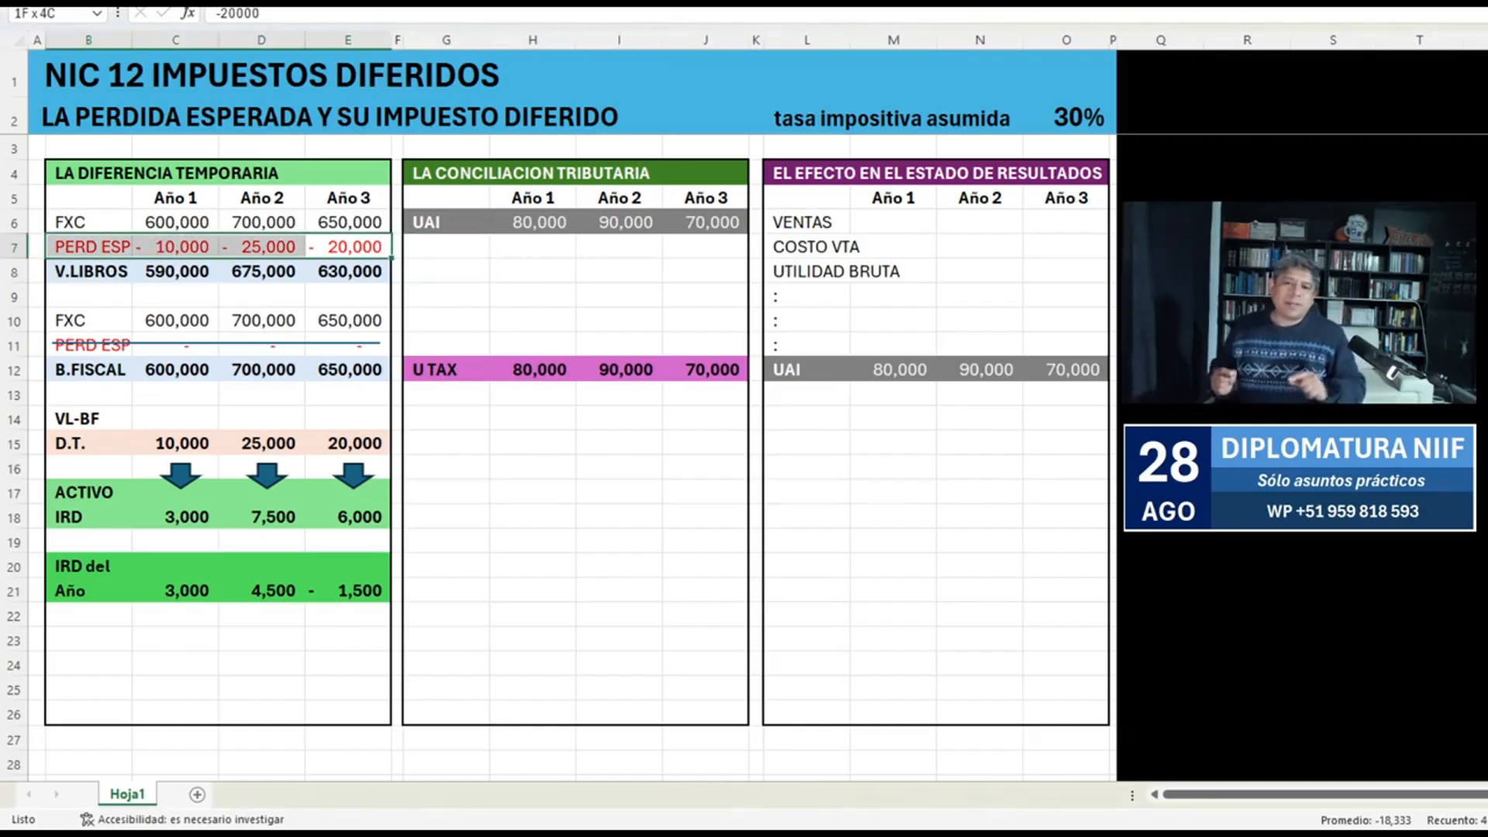
pyautogui.press('Right')
pyautogui.press('Right')
pyautogui.press('Up')
pyautogui.hotkey('shift', 'Right')
pyautogui.hotkey('shift', 'Right')
pyautogui.hotkey('shift', 'Right')
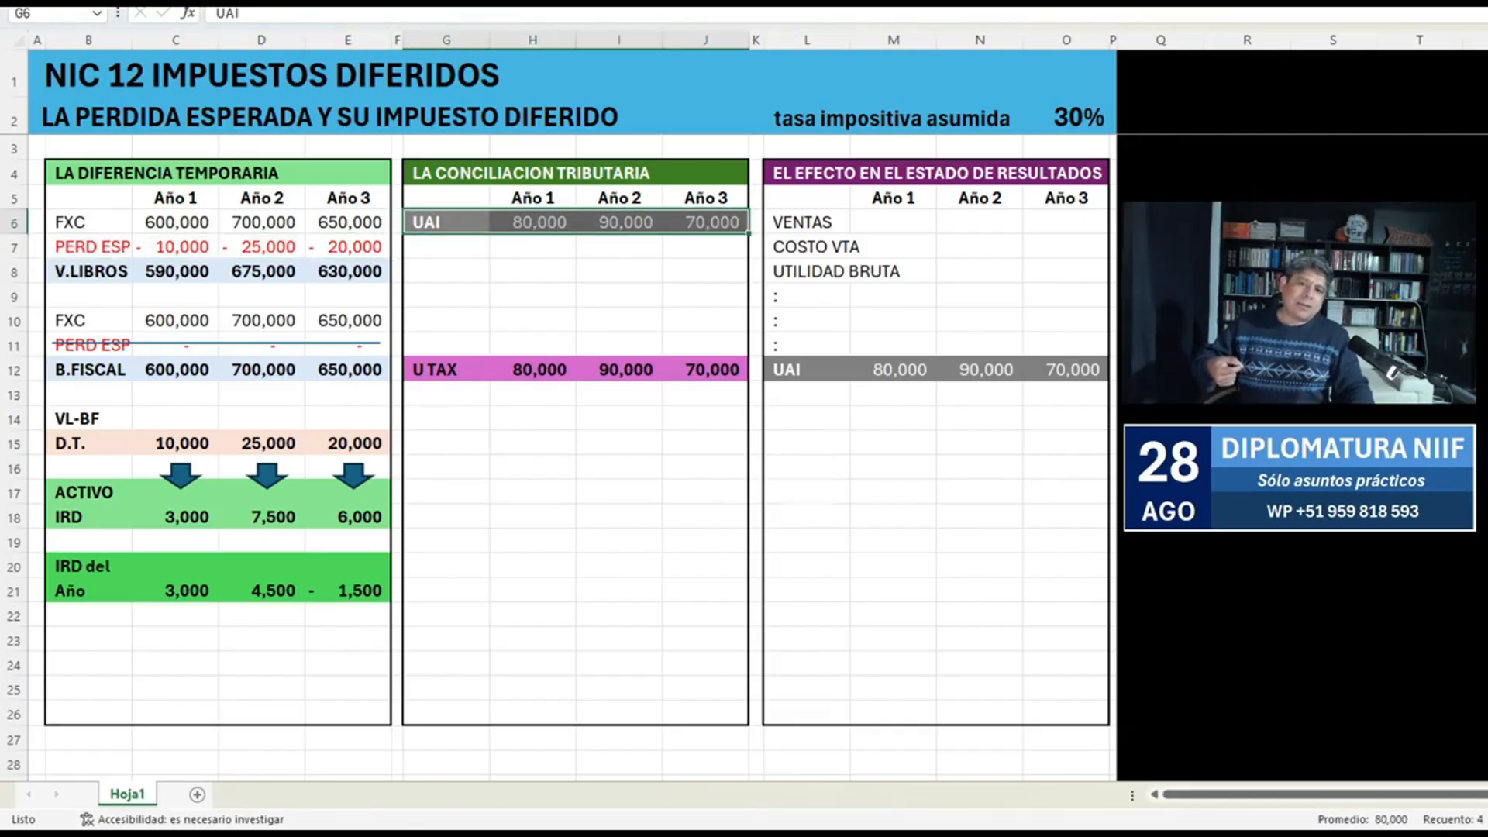
pyautogui.moveTo(806, 370); pyautogui.dragTo(1066, 387)
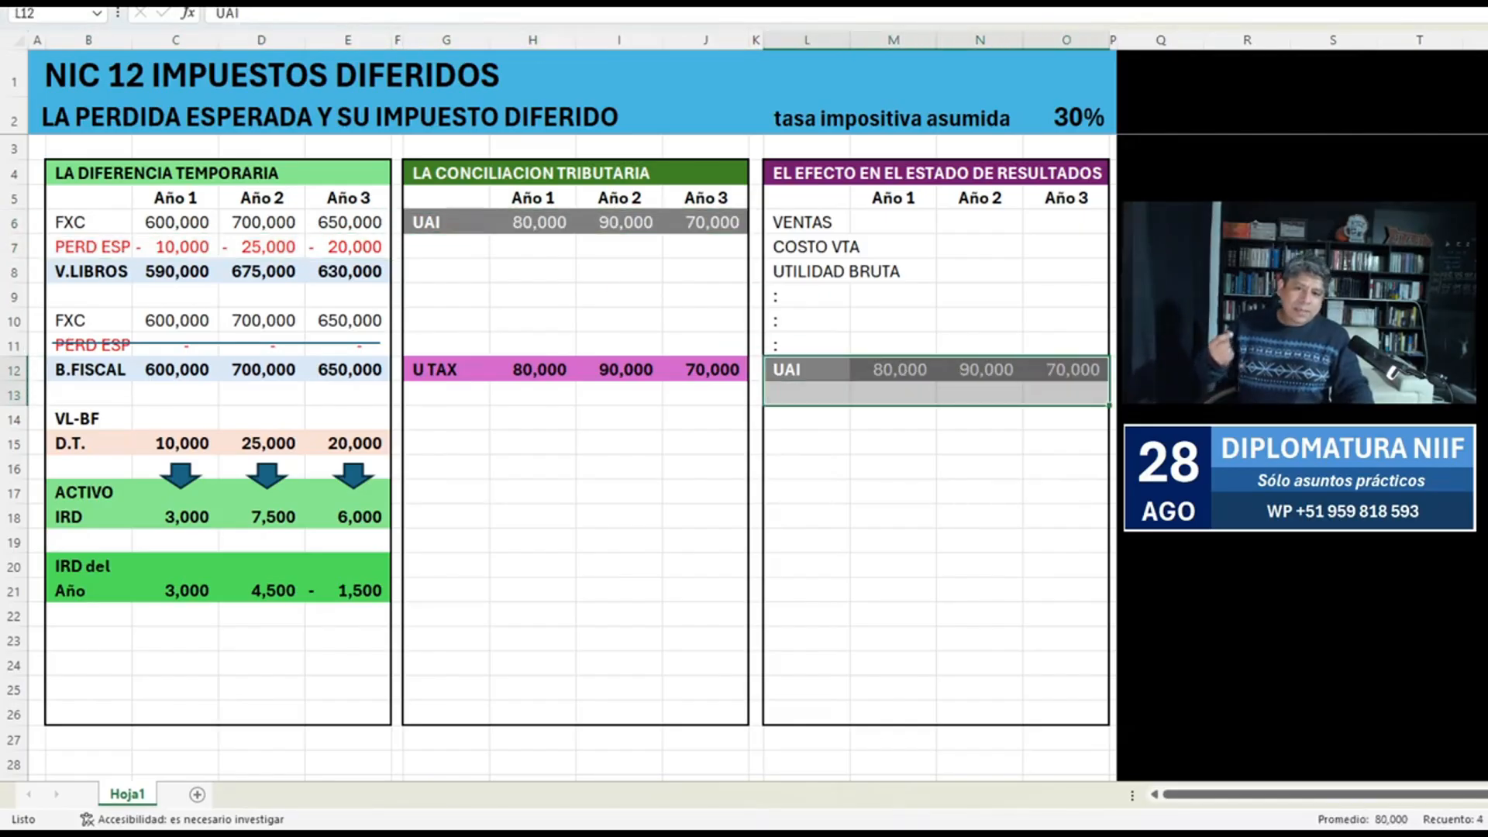
pyautogui.moveTo(807, 223); pyautogui.dragTo(1067, 345)
# Replace the colon in L9 of the income statement with the label PÉRD ESP.
pyautogui.click(807, 297)
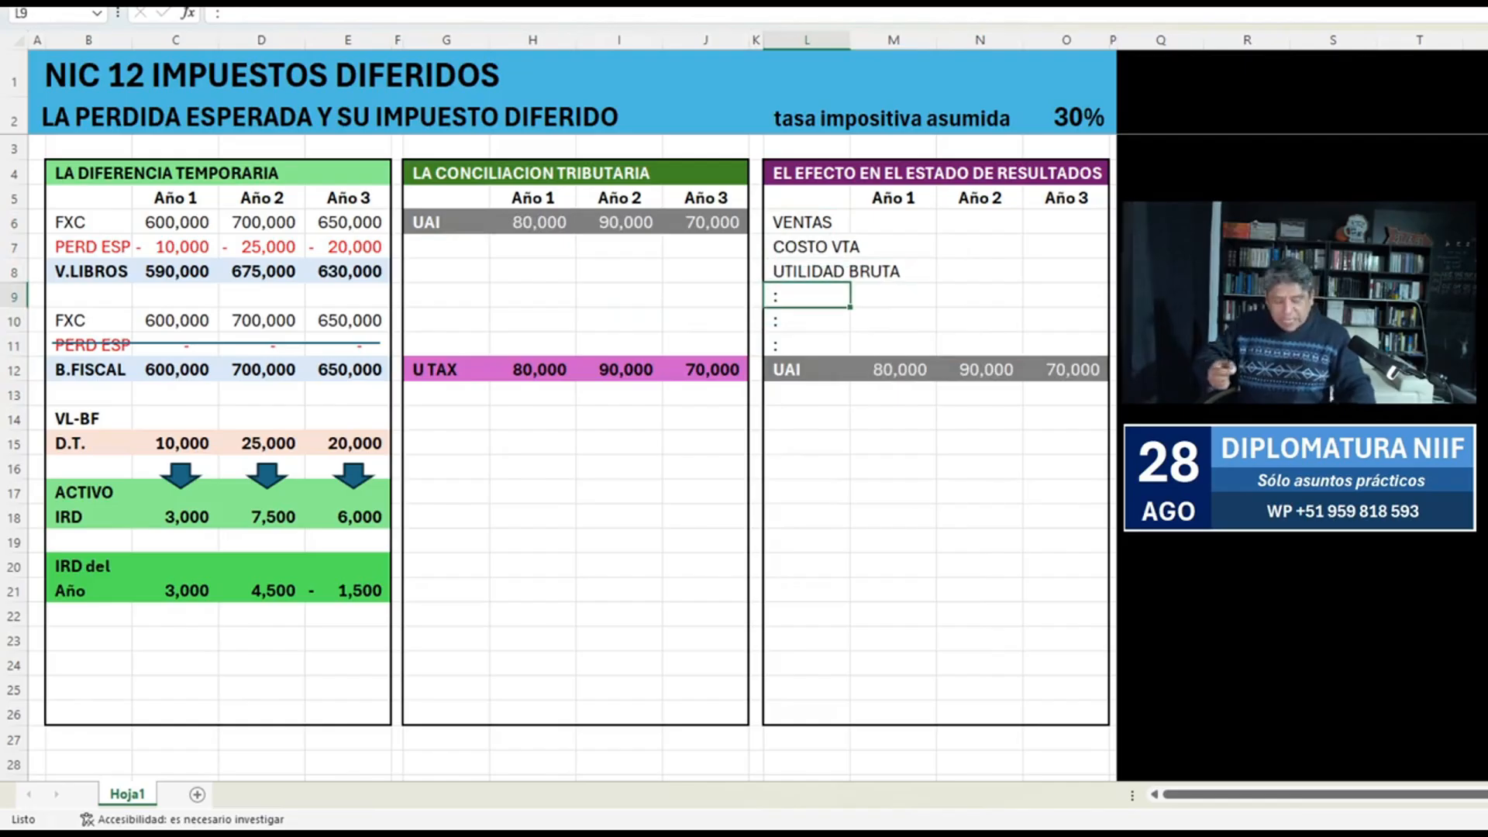
pyautogui.write('PERD')
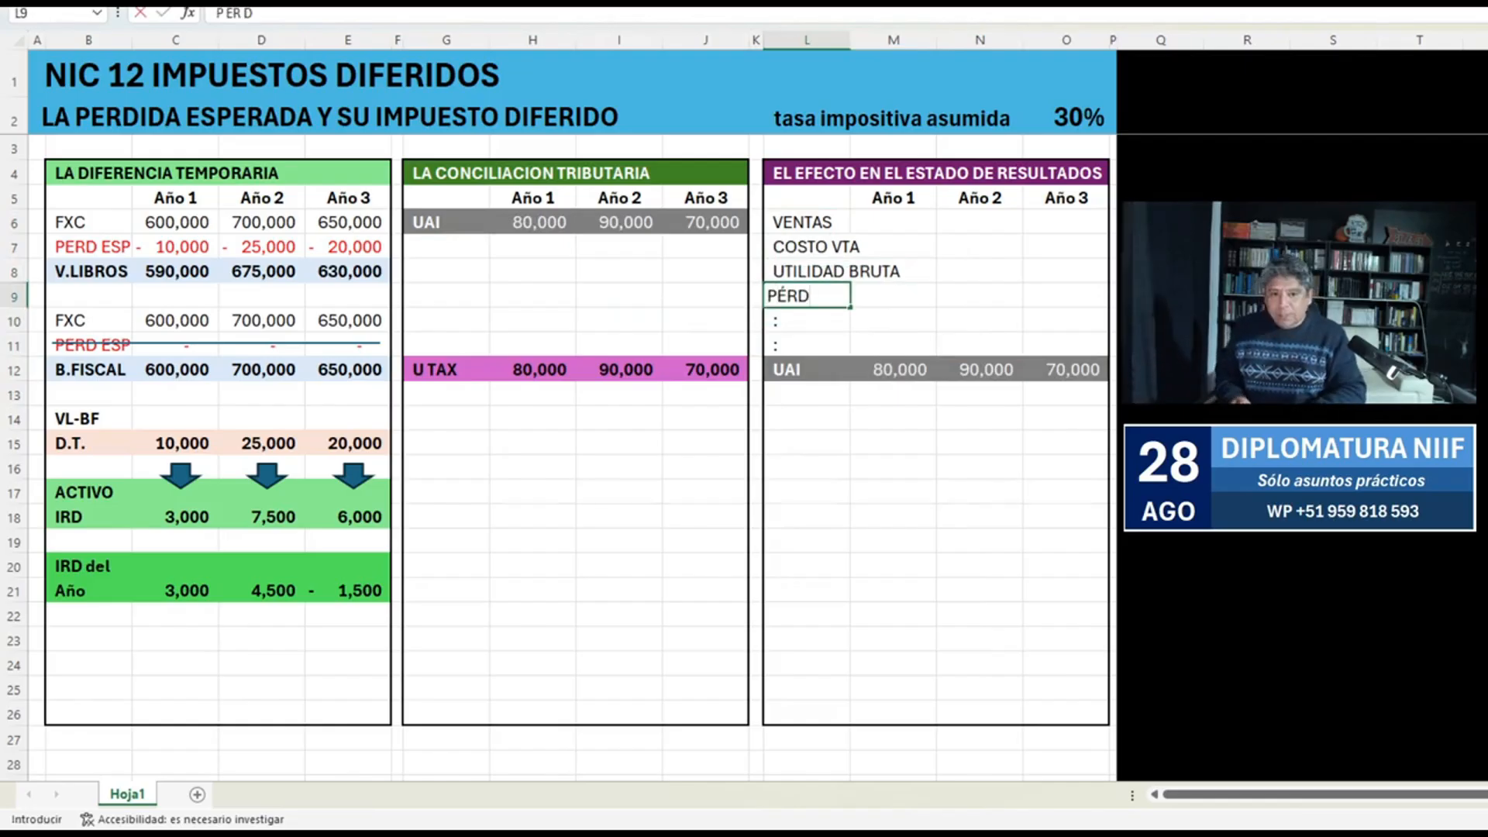
pyautogui.write(' ESPER')
pyautogui.press('BackSpace')
pyautogui.press('BackSpace')
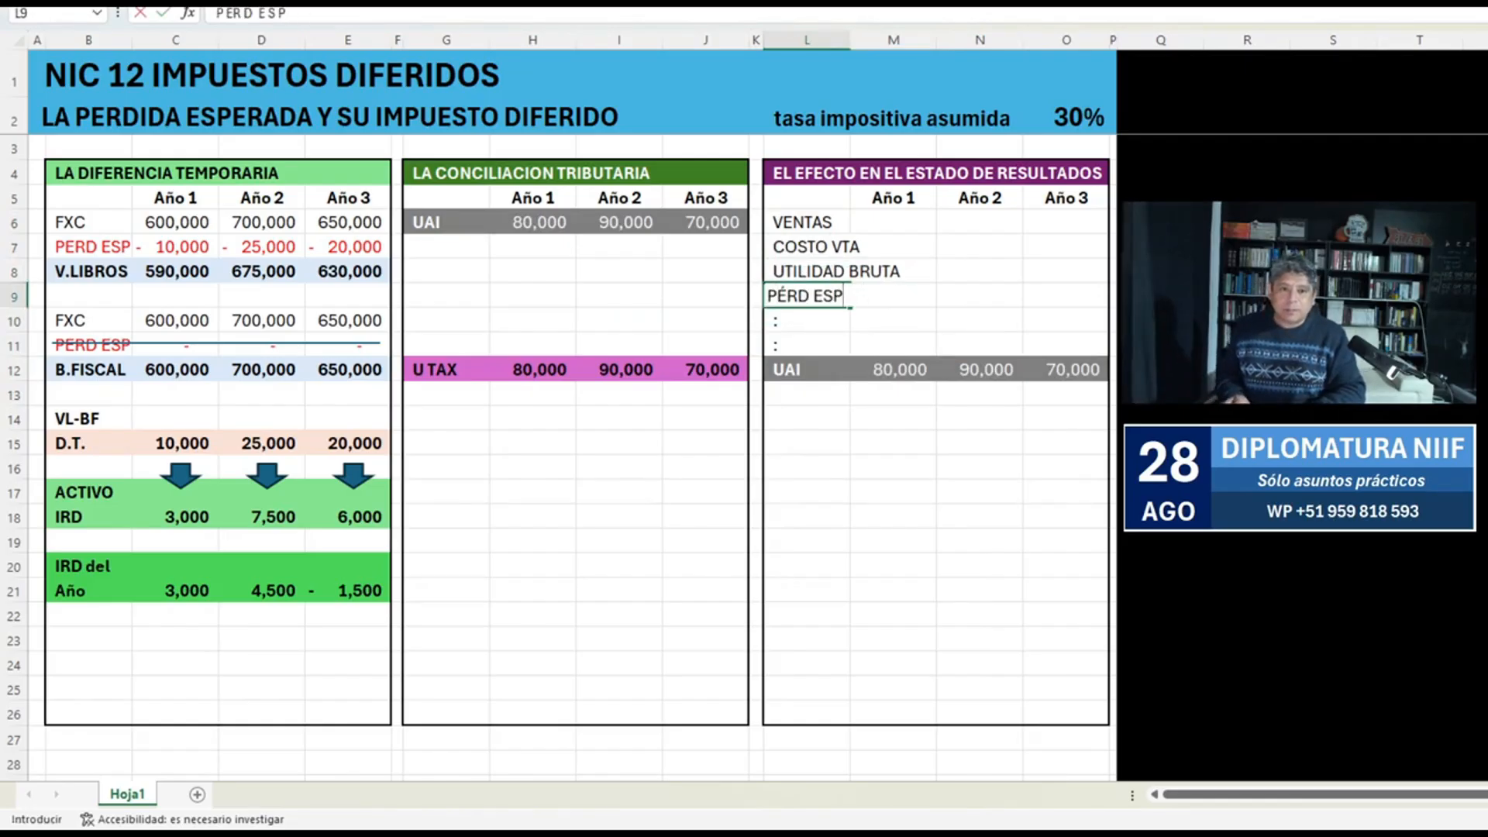
pyautogui.press('Tab')
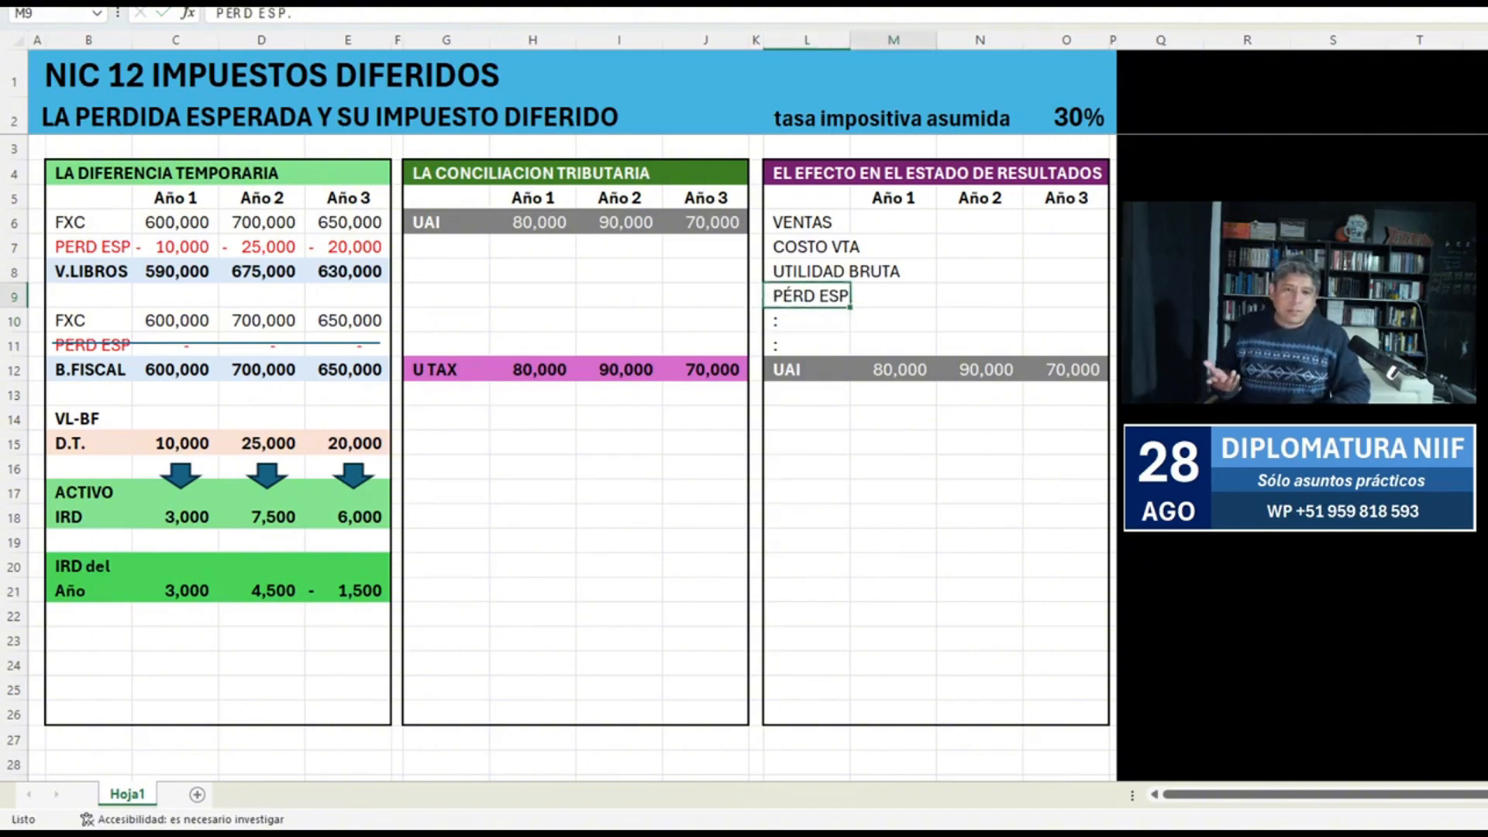
# Link the Año 1 expected loss in M9 to C7 with the formula =+C7.
pyautogui.hotkey('shift', 'Right')
pyautogui.hotkey('shift', 'Right')
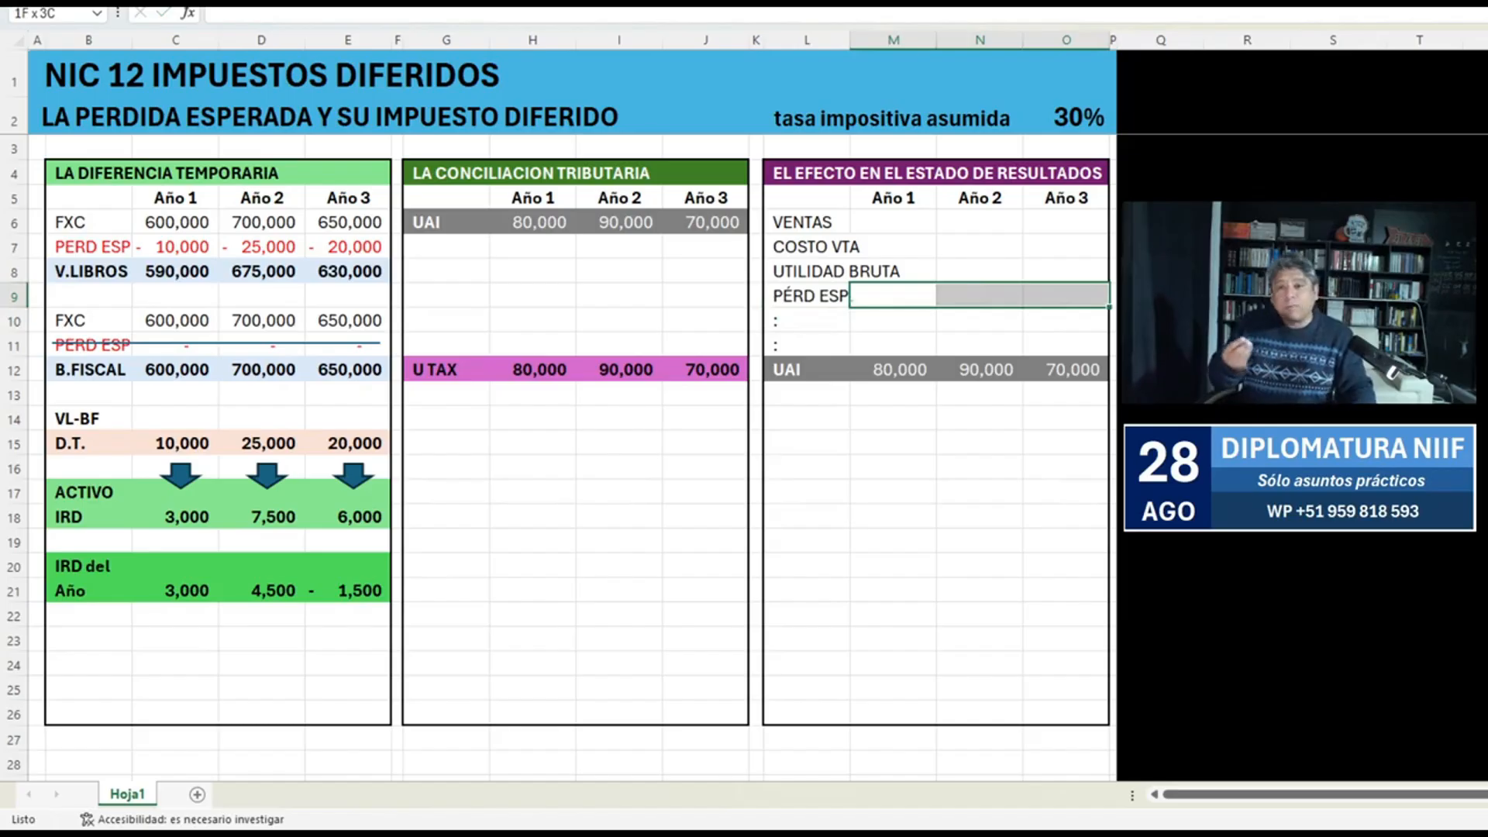
pyautogui.moveTo(88, 247); pyautogui.dragTo(349, 247)
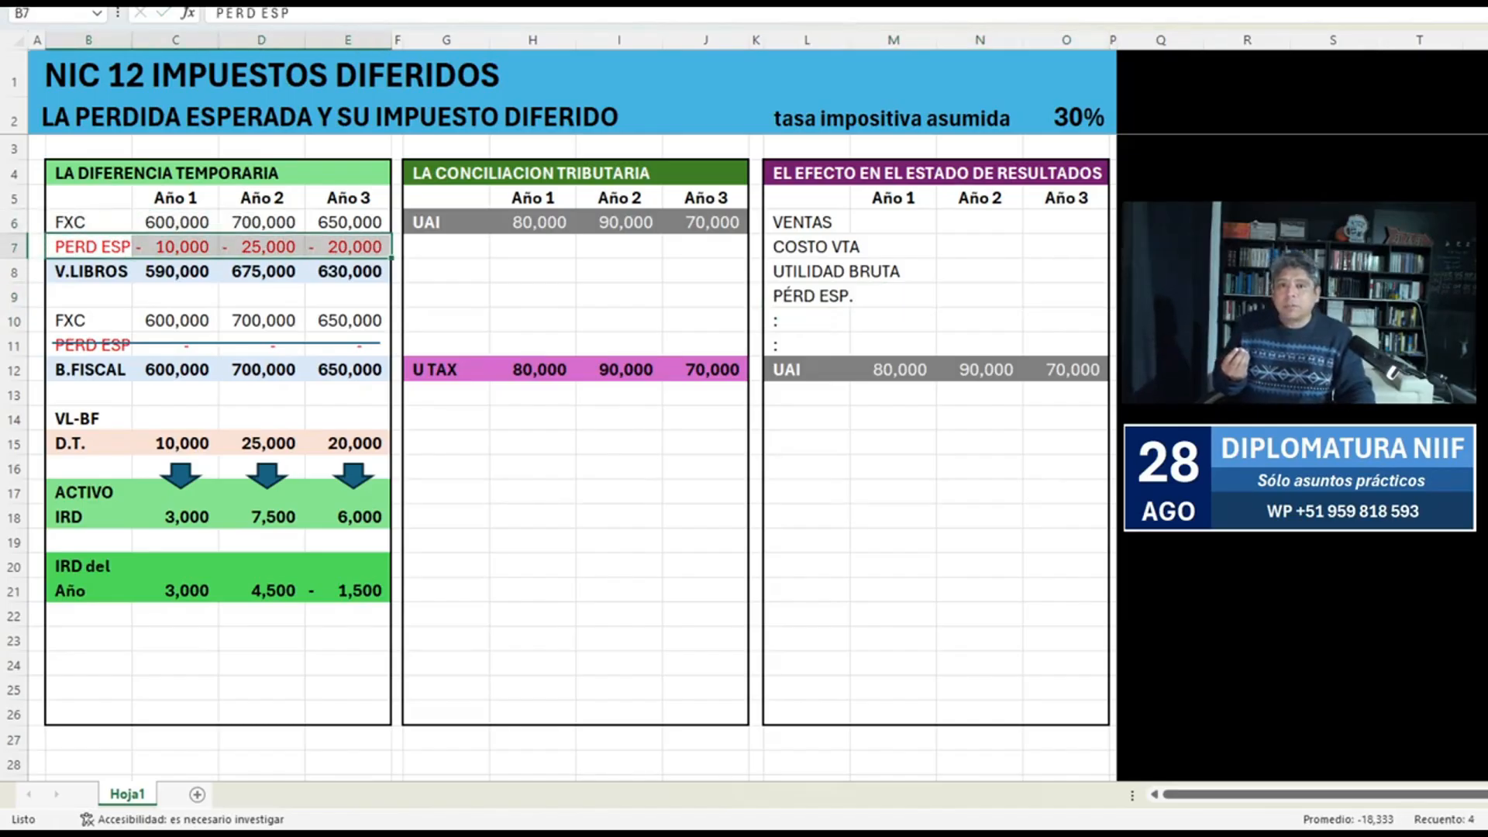
pyautogui.click(893, 296)
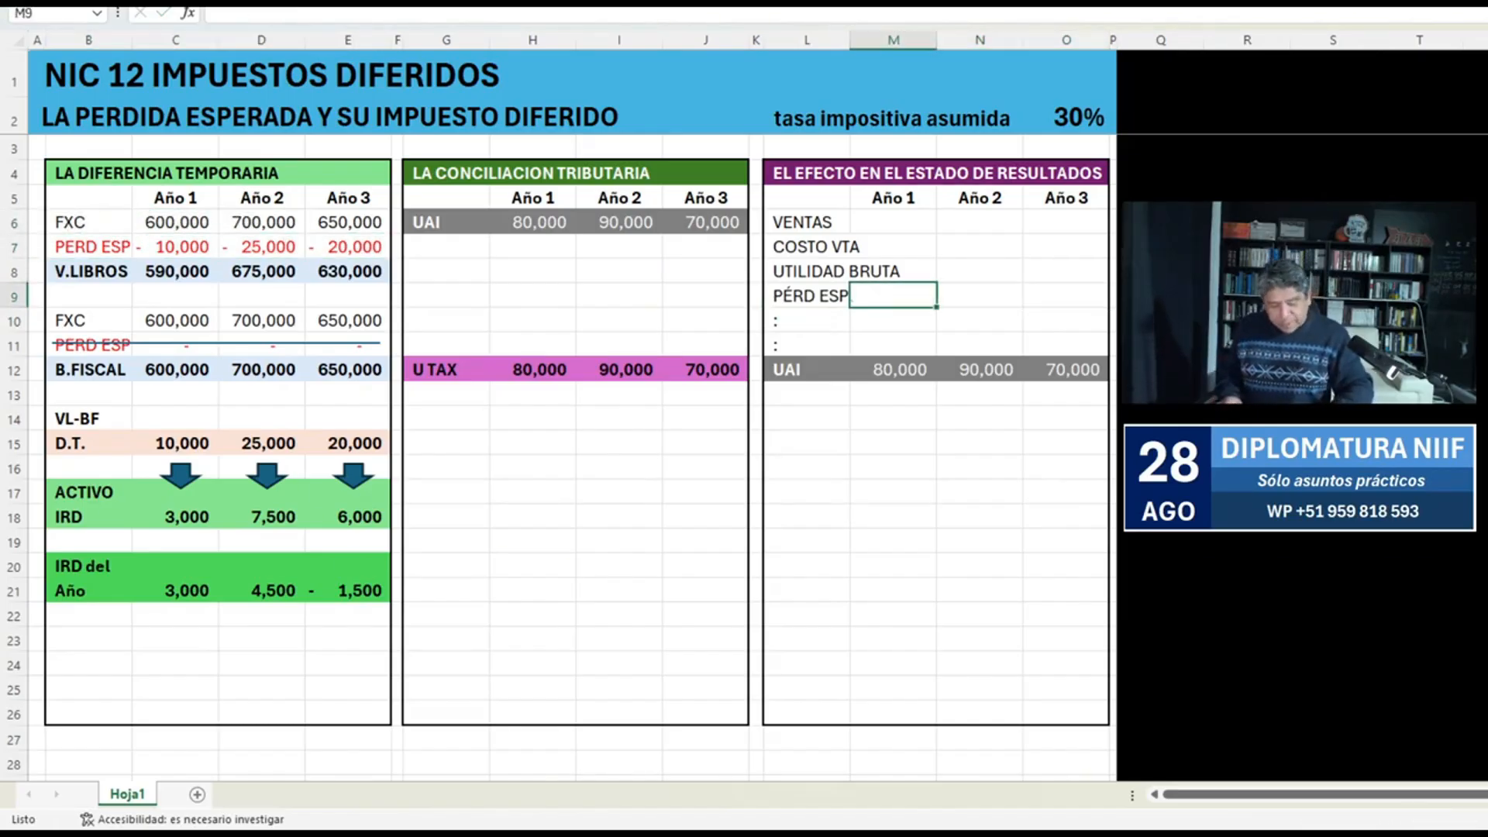
pyautogui.write('-')
pyautogui.press('Escape')
pyautogui.write('+')
pyautogui.press('Left')
pyautogui.press('Left')
pyautogui.press('Left')
pyautogui.press('Left')
pyautogui.press('Left')
pyautogui.press('Left')
pyautogui.press('Left')
pyautogui.press('Left')
pyautogui.press('Left')
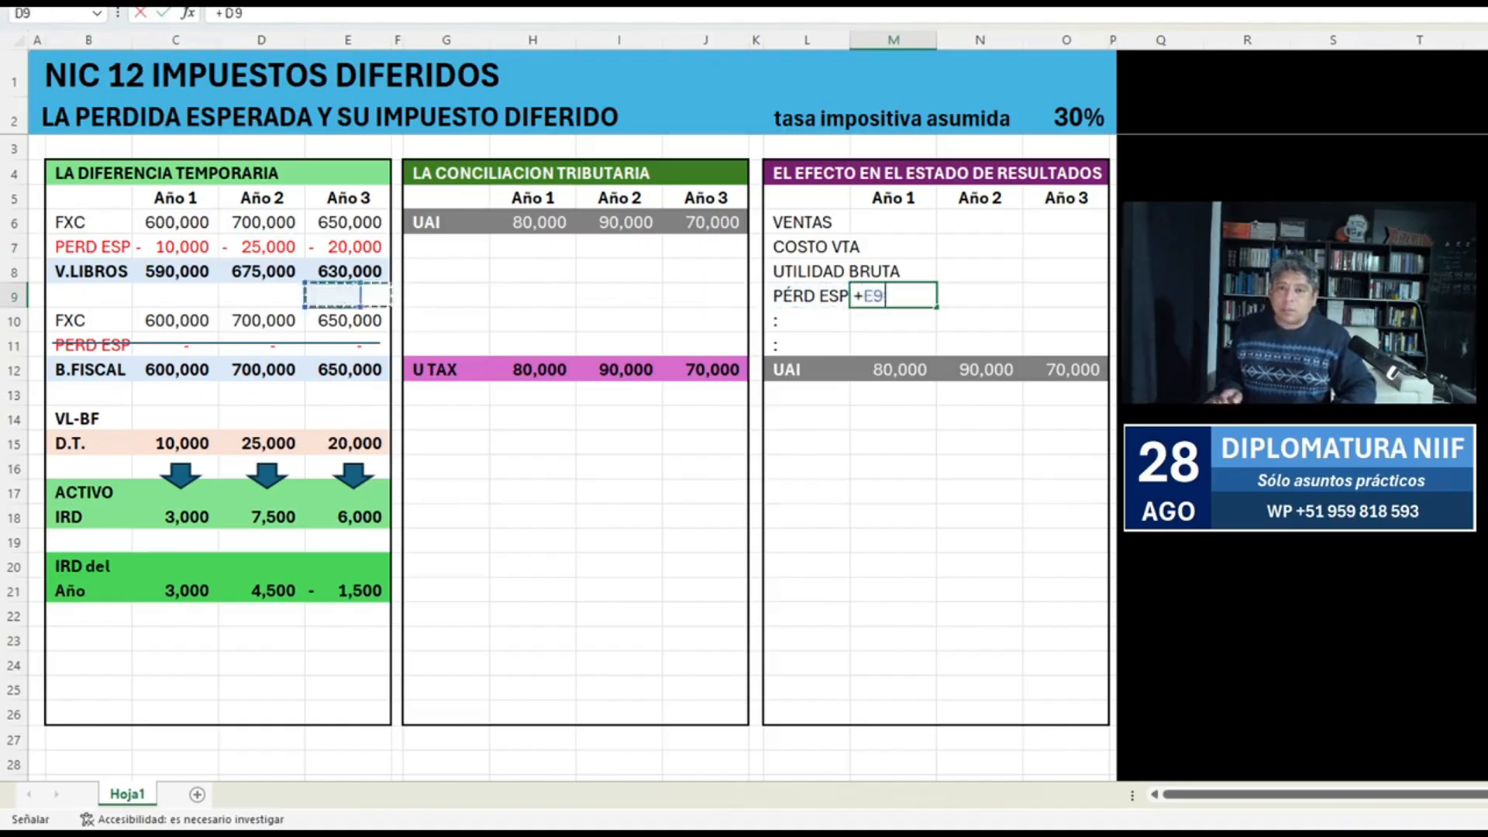
pyautogui.press('Up')
pyautogui.press('Up')
pyautogui.press('Left')
pyautogui.press('Return')
pyautogui.press('Up')
pyautogui.press('Right')
pyautogui.press('Left')
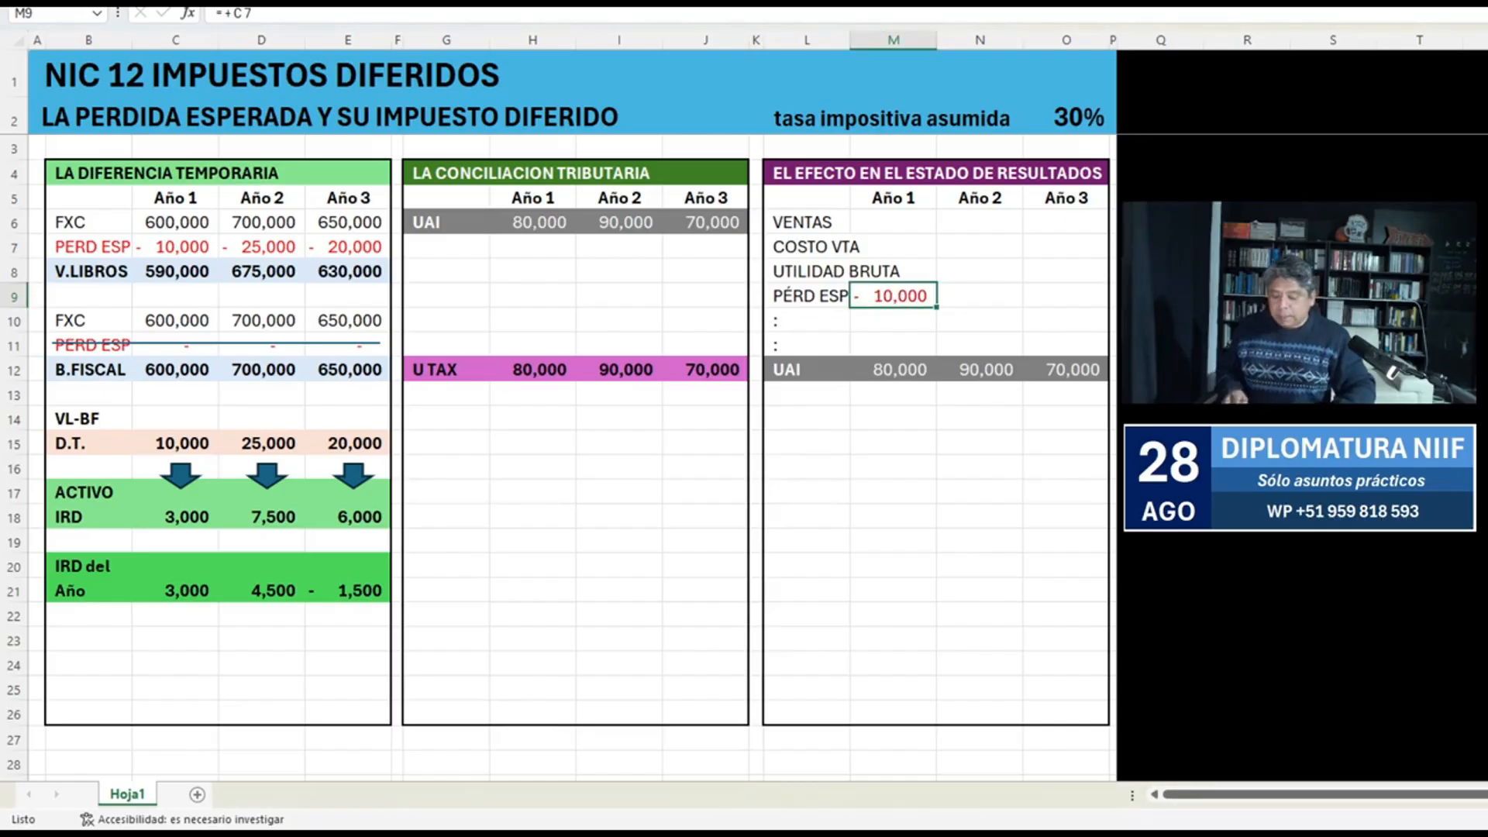
# Calculate the Año 2 expected loss in N9 as the year's change with the formula =+D7-C7.
pyautogui.hotkey('ctrl', 'c')
pyautogui.press('Right')
pyautogui.press('Return')
pyautogui.write('+')
pyautogui.press('Left')
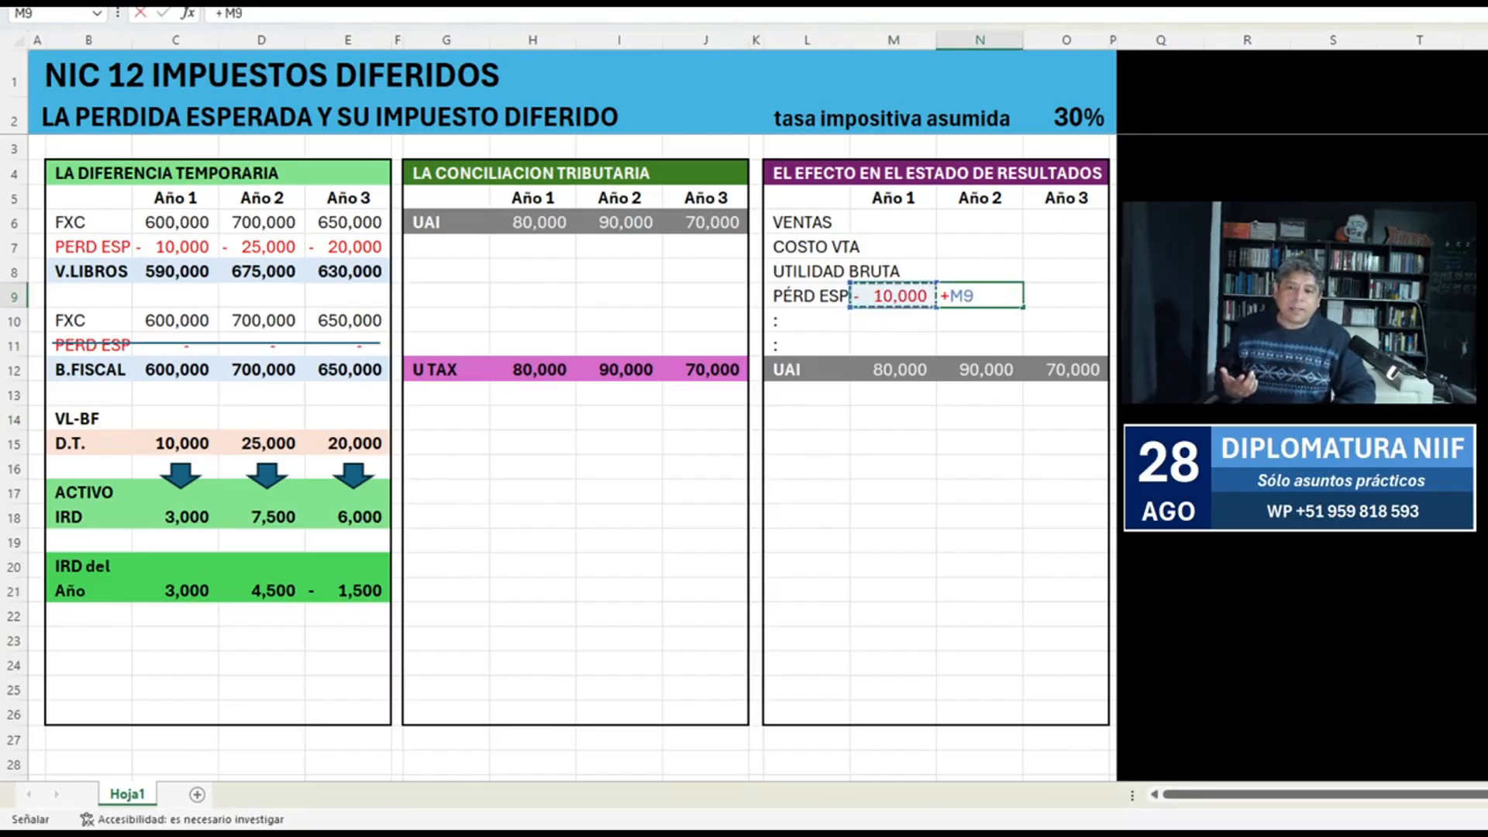
pyautogui.press('Left')
pyautogui.press('Left')
pyautogui.press('Left')
pyautogui.press('Left')
pyautogui.press('Left')
pyautogui.press('Up')
pyautogui.press('Left')
pyautogui.press('Left')
pyautogui.press('Left')
pyautogui.press('Left')
pyautogui.press('Up')
pyautogui.write('-')
pyautogui.press('Left')
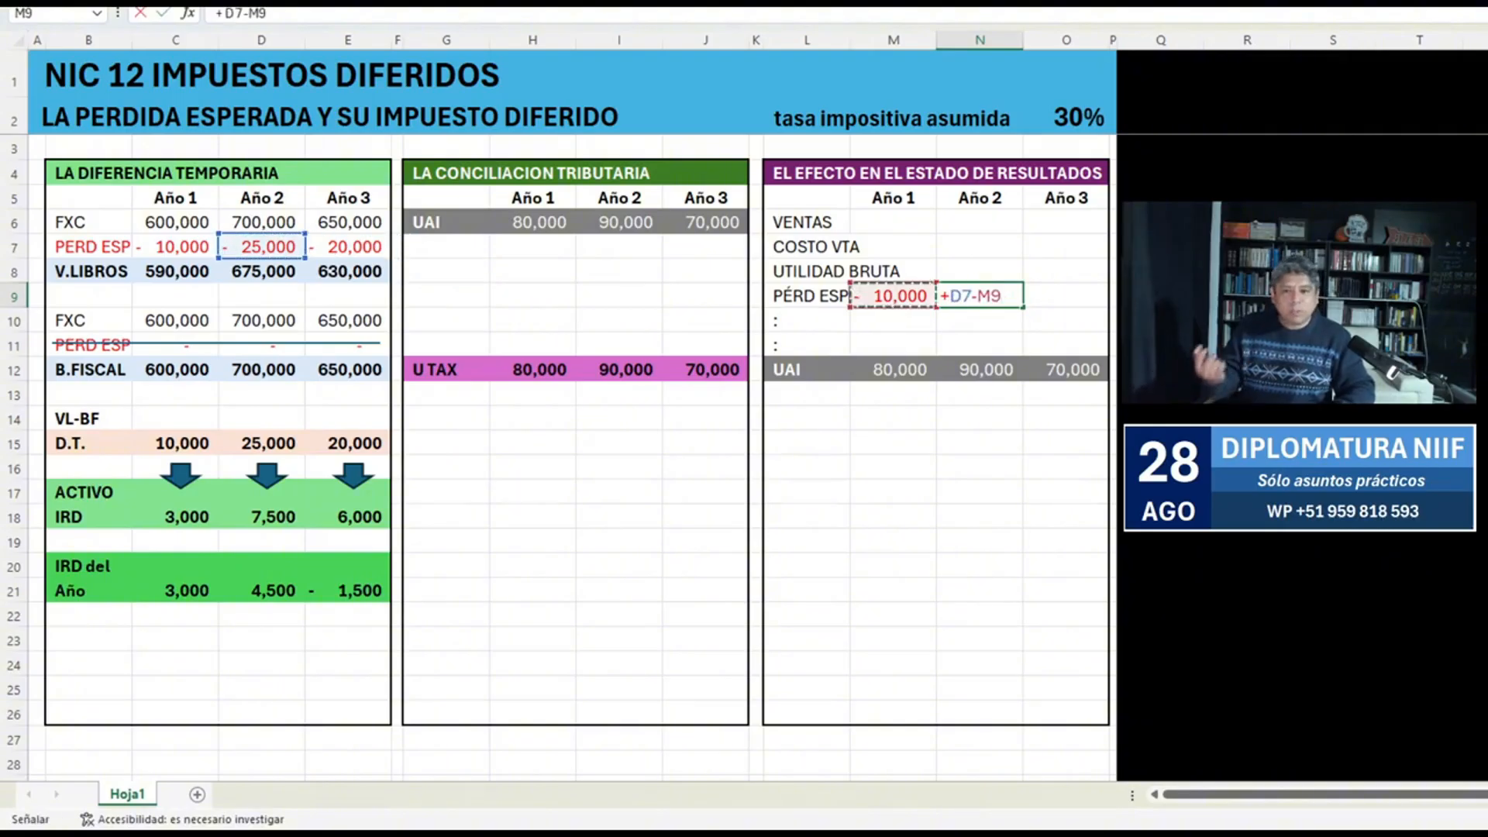
pyautogui.press('Left')
pyautogui.press('Left')
pyautogui.press('Left')
pyautogui.press('Left')
pyautogui.press('Left')
pyautogui.press('Left')
pyautogui.press('Left')
pyautogui.press('Left')
pyautogui.press('Up')
pyautogui.press('Up')
pyautogui.press('Left')
pyautogui.press('Left')
pyautogui.press('Return')
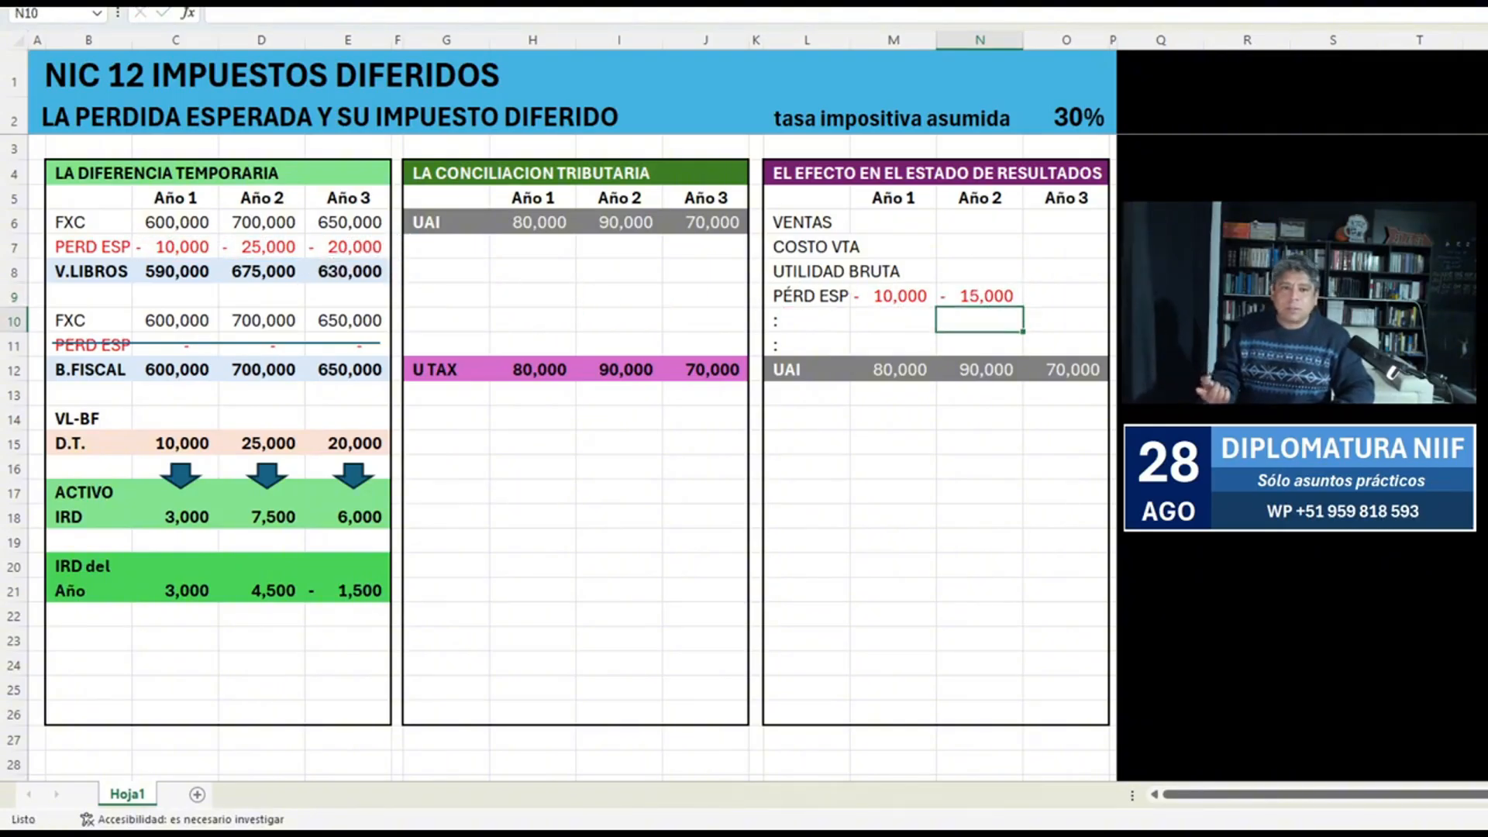
# Calculate the Año 3 expected loss in O9 as the year's change with the formula =+E7-D7.
pyautogui.press('Up')
pyautogui.press('Right')
pyautogui.write('+')
pyautogui.press('Left')
pyautogui.press('Left')
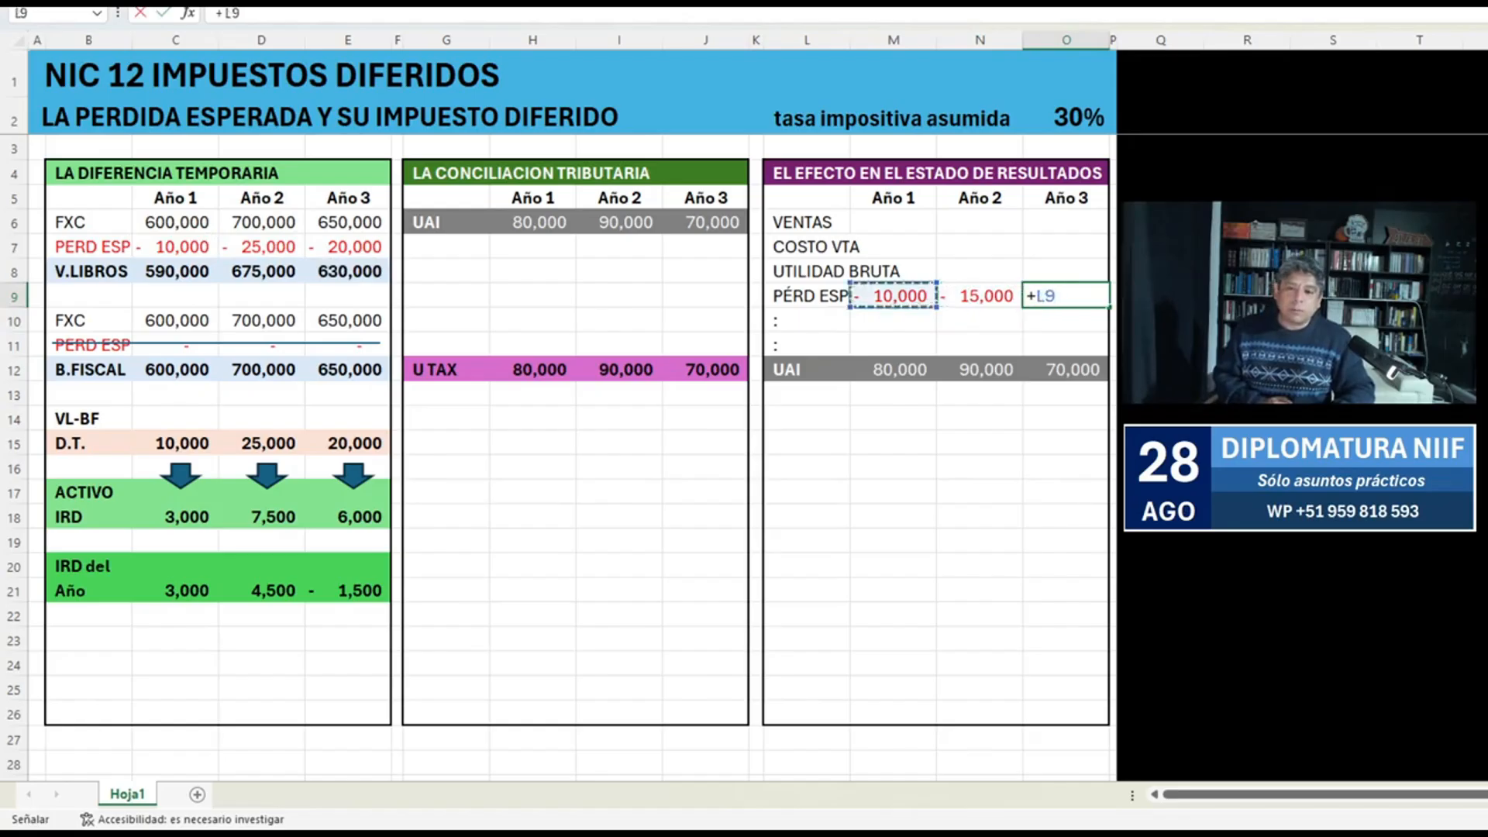
pyautogui.press('Left')
pyautogui.press('Left')
pyautogui.press('Left')
pyautogui.press('Left')
pyautogui.press('Left')
pyautogui.press('Left')
pyautogui.press('Left')
pyautogui.press('Left')
pyautogui.press('Up')
pyautogui.press('Up')
pyautogui.write('-')
pyautogui.press('Left')
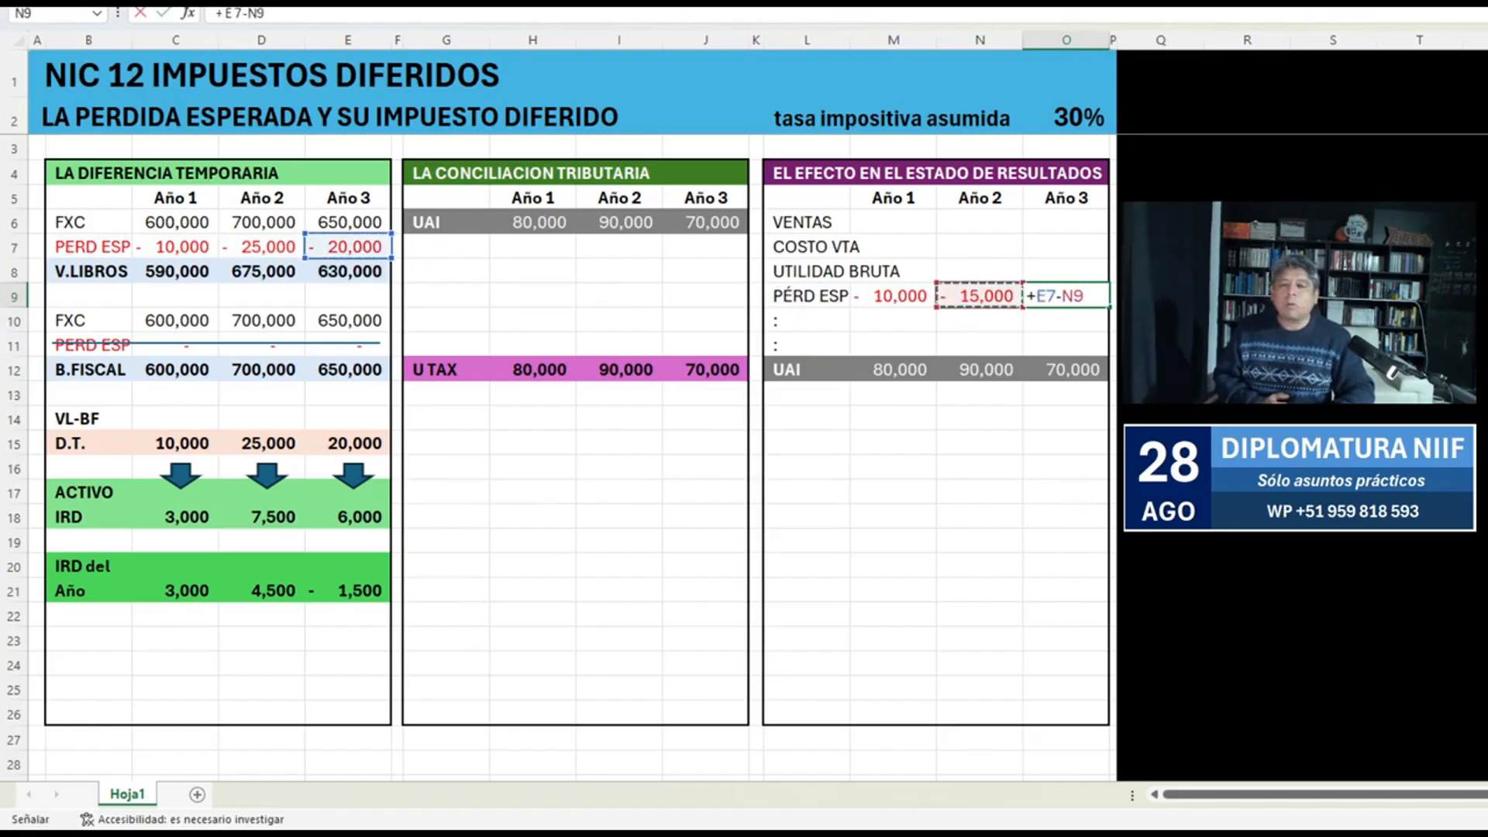
pyautogui.press('Left')
pyautogui.press('Left')
pyautogui.press('Left')
pyautogui.press('Left')
pyautogui.press('Left')
pyautogui.press('Left')
pyautogui.press('Left')
pyautogui.press('Left')
pyautogui.press('Left')
pyautogui.press('Left')
pyautogui.press('Up')
pyautogui.press('Up')
pyautogui.press('Return')
pyautogui.press('Up')
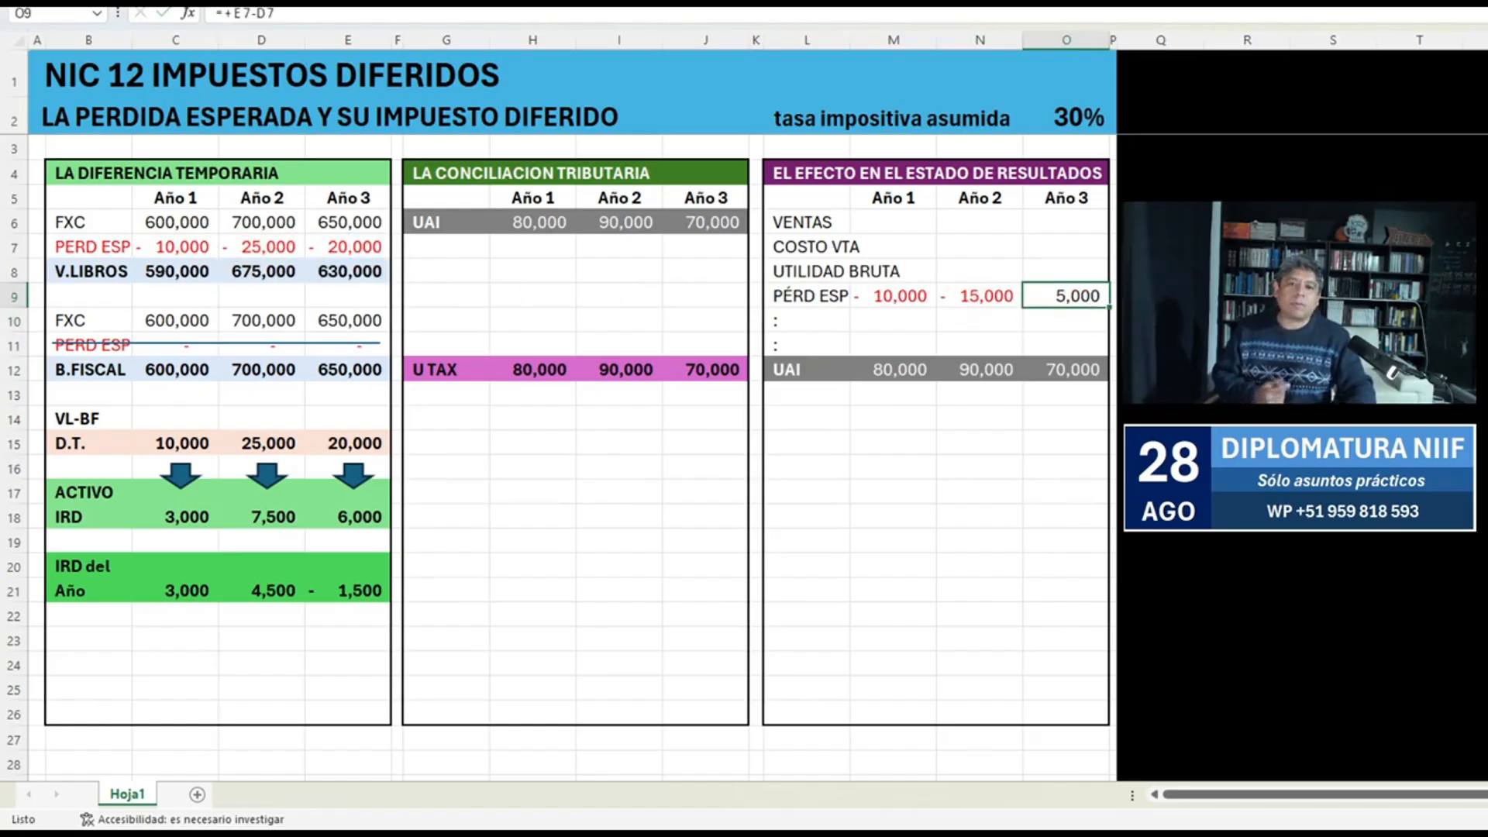
# Color the Año 3 amount in O9 and the PÉRD ESP label in L9 red.
pyautogui.press('F4')
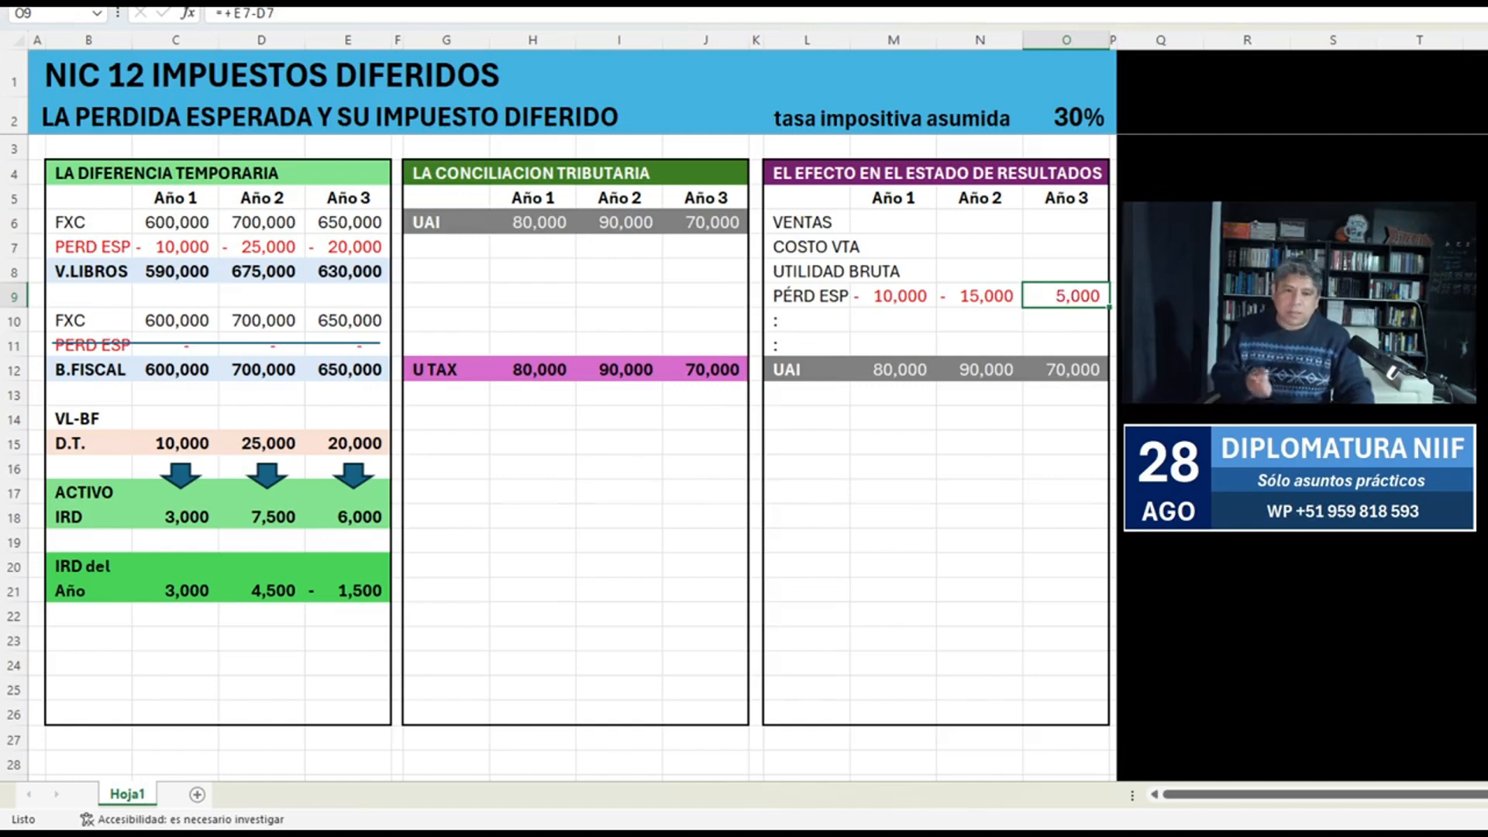
pyautogui.press('Left')
pyautogui.press('Left')
pyautogui.press('Left')
pyautogui.press('F4')
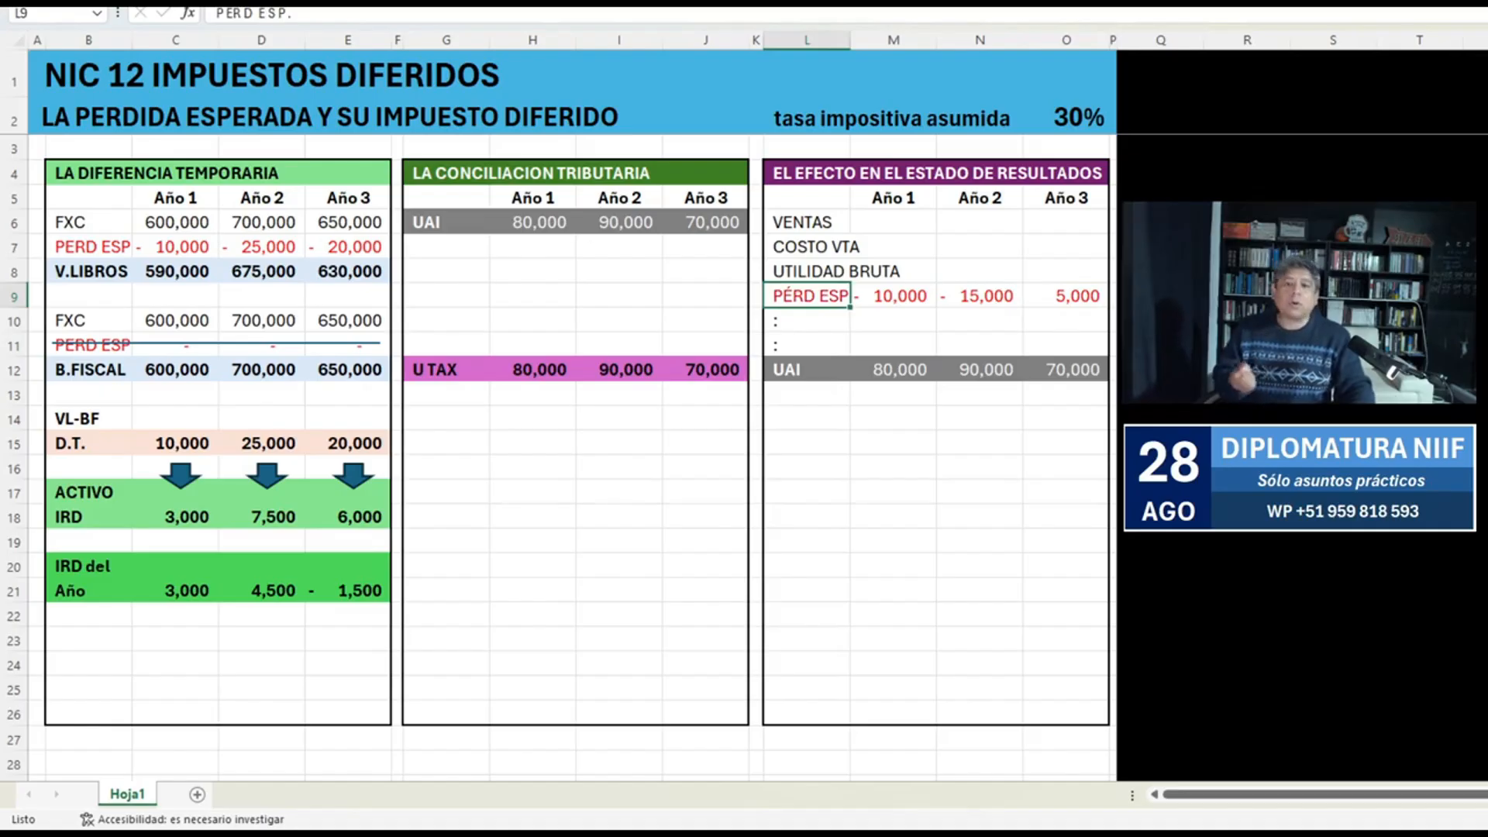
# Review the Año 2 and Año 3 expected loss formulas in N9 and O9.
pyautogui.press('Right')
pyautogui.press('Right')
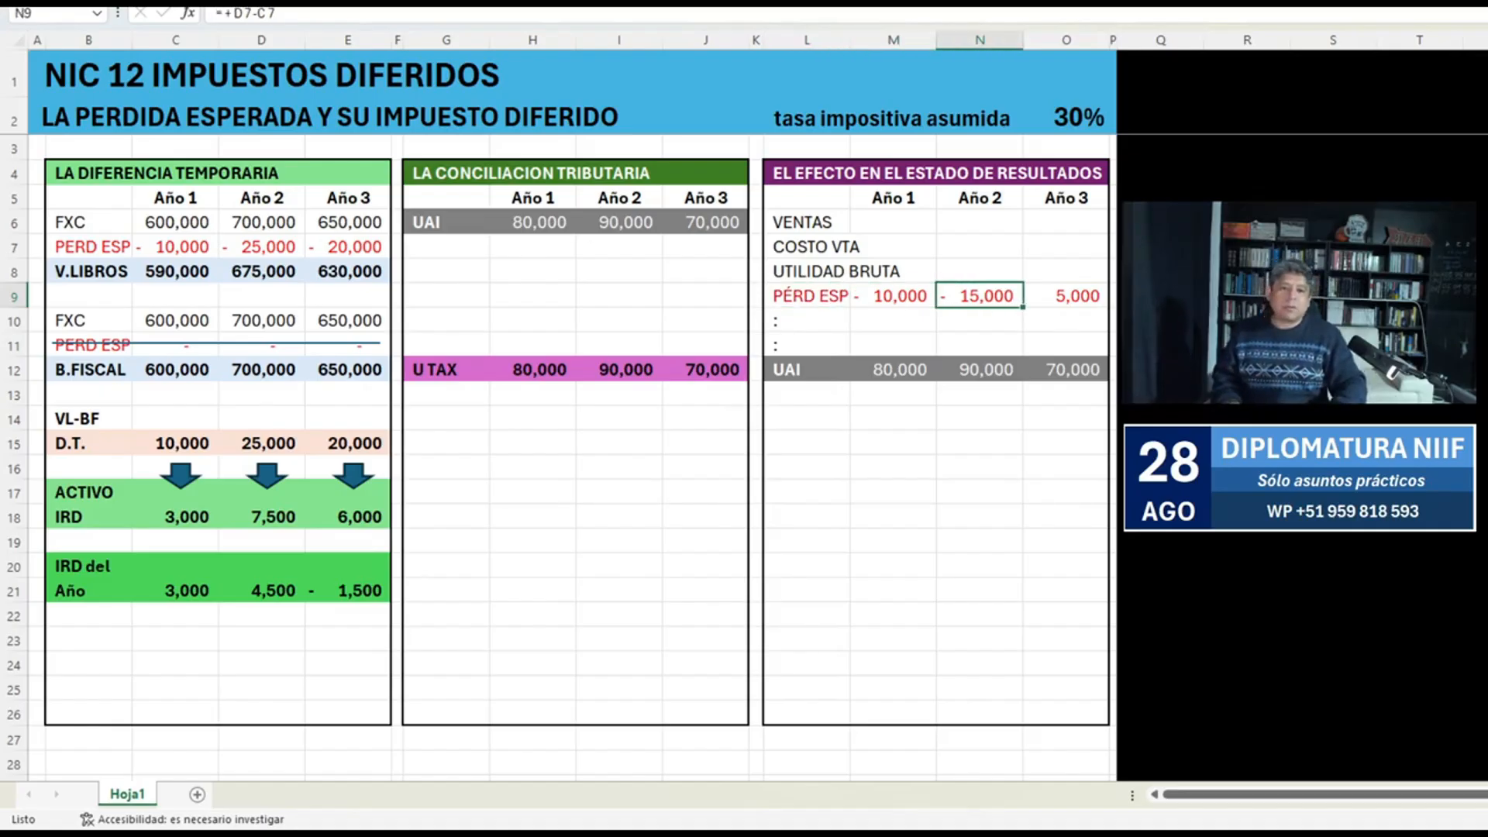
pyautogui.write('=+D7-C7')
pyautogui.press('Right')
pyautogui.press('F2')
pyautogui.press('Escape')
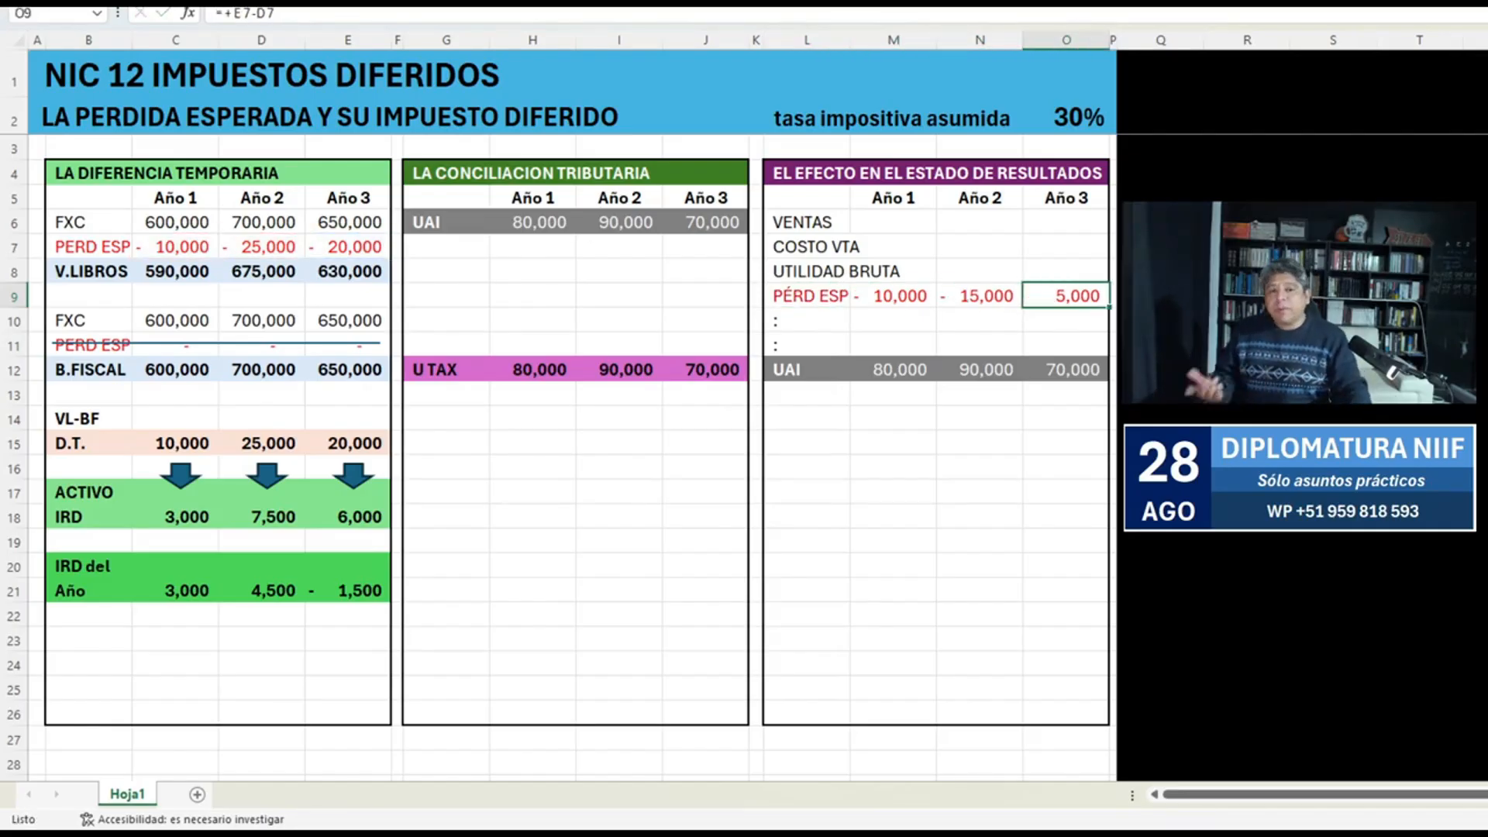
# Nudge the Año 3 arrow slightly up and to the left beneath the D.T. value in E15.
pyautogui.click(353, 475)
pyautogui.moveTo(352, 475)
pyautogui.mouseDown()
pyautogui.moveTo(811, 351)
pyautogui.moveTo(1045, 349)
pyautogui.moveTo(406, 438)
pyautogui.moveTo(349, 470)
pyautogui.mouseUp()
pyautogui.click(532, 468)
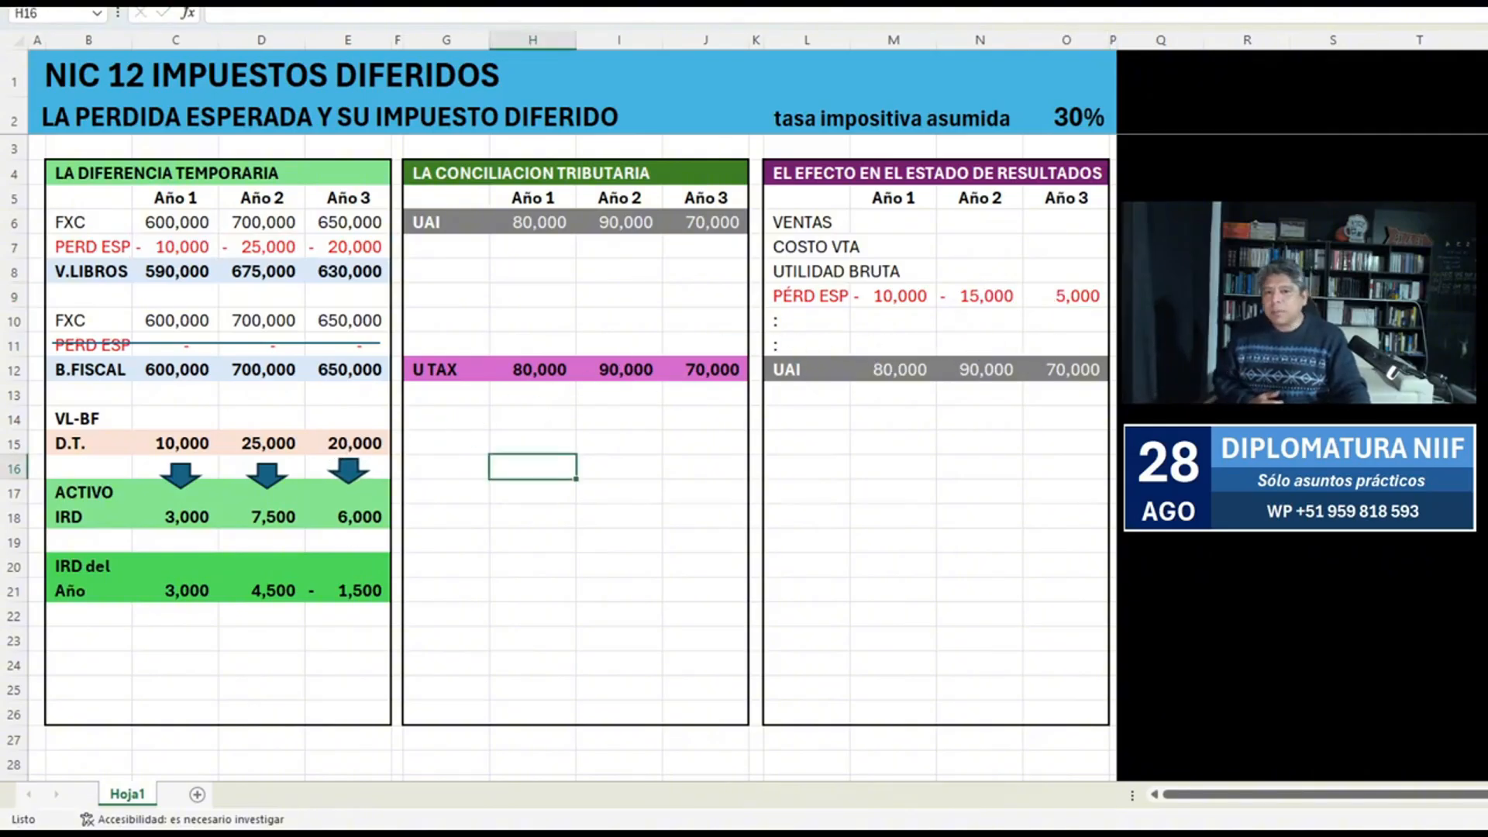
# Trace the precedents of the UAI cells H6, I6 and J6, and clear the tracer arrows.
pyautogui.click(533, 222)
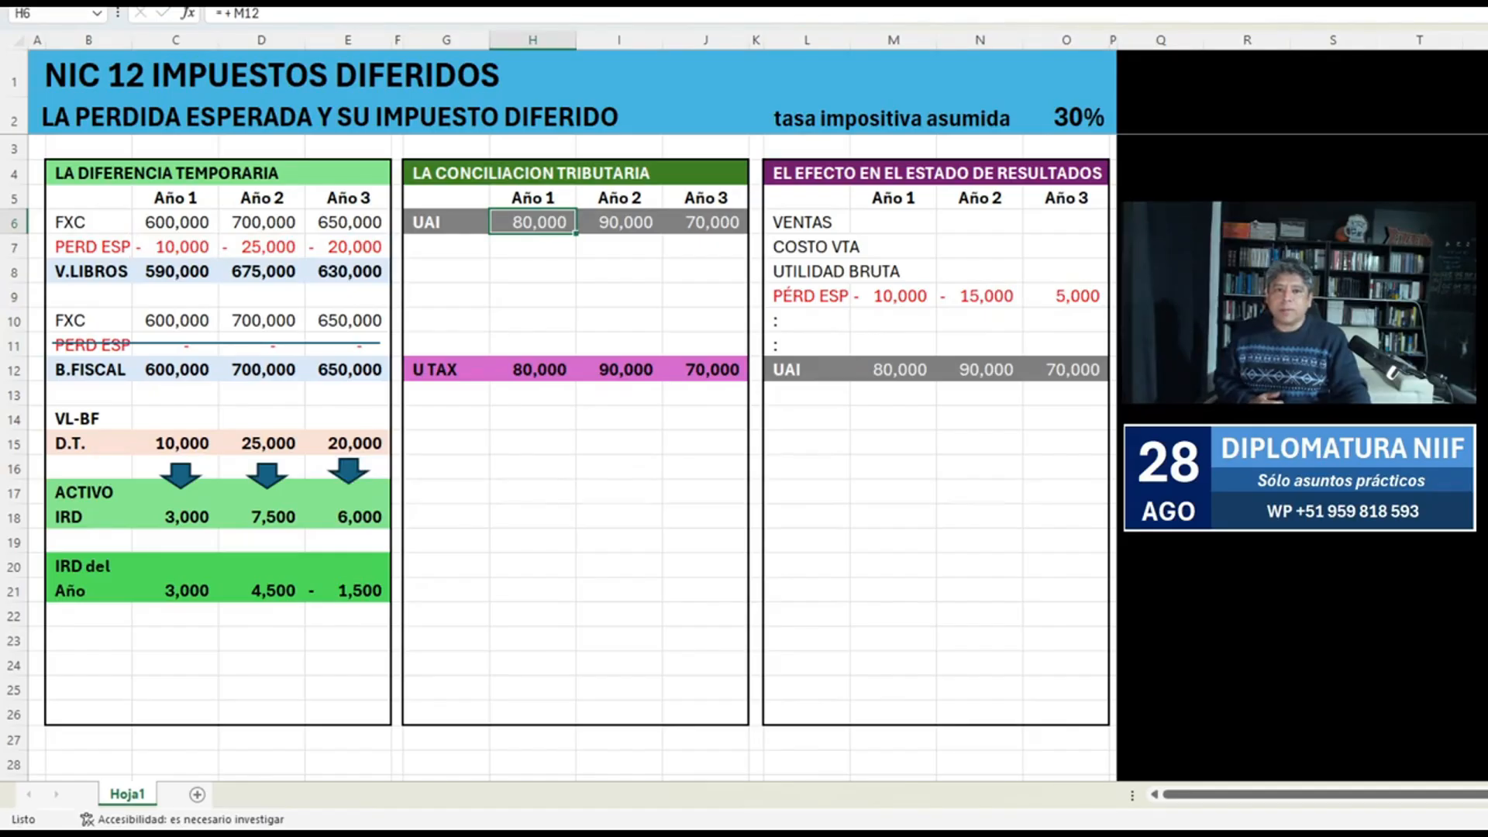
pyautogui.hotkey('alt', 'm')
pyautogui.press('p')
pyautogui.press('Right')
pyautogui.hotkey('alt', 'm')
pyautogui.press('p')
pyautogui.press('Right')
pyautogui.hotkey('alt', 'm')
pyautogui.press('p')
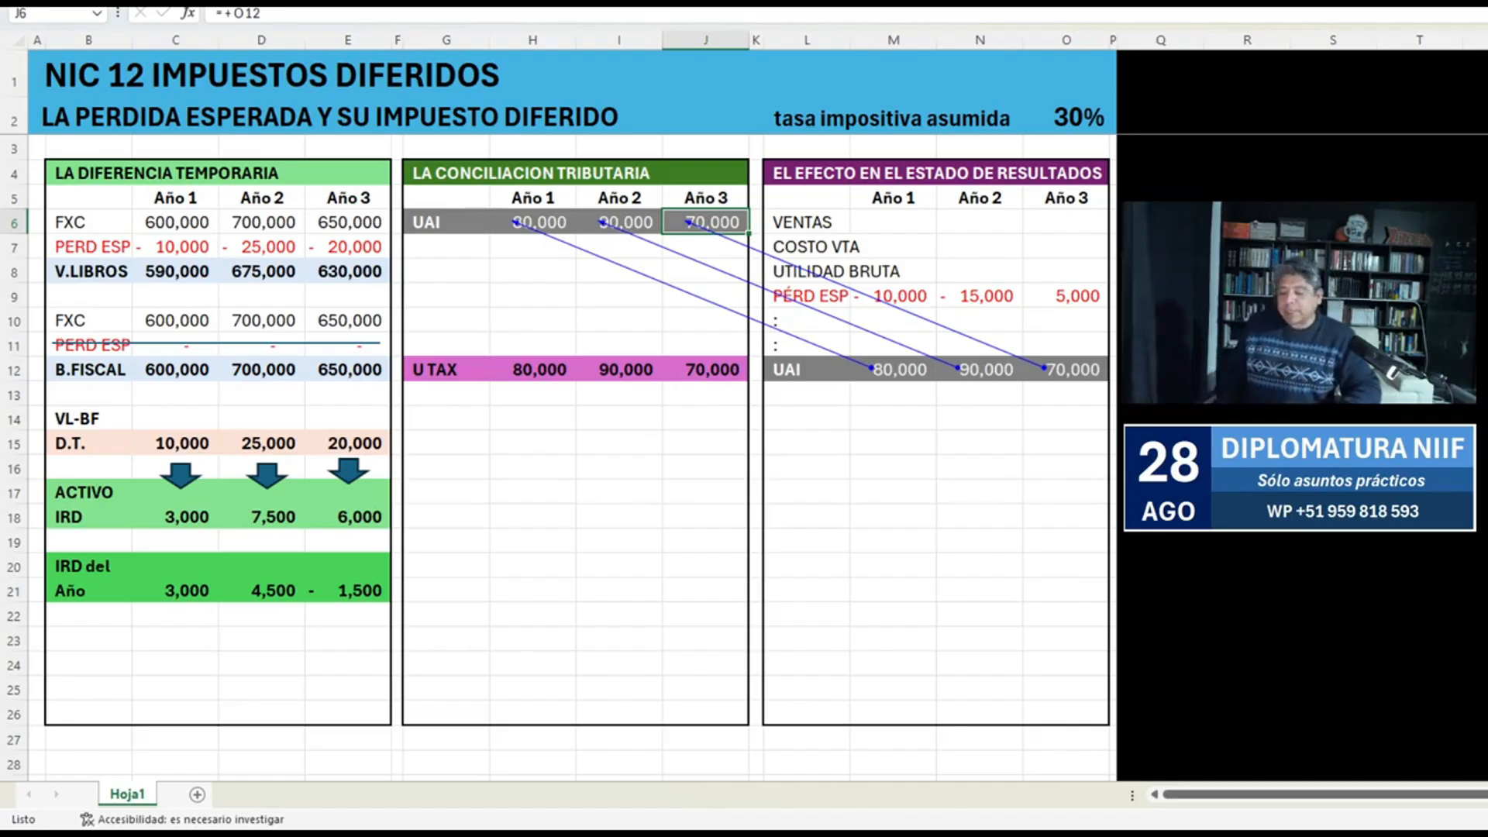
pyautogui.click(532, 271)
pyautogui.hotkey('ctrl', 'g')
# Add the bold label Pérd Esp in G8 of the tax reconciliation.
pyautogui.click(446, 271)
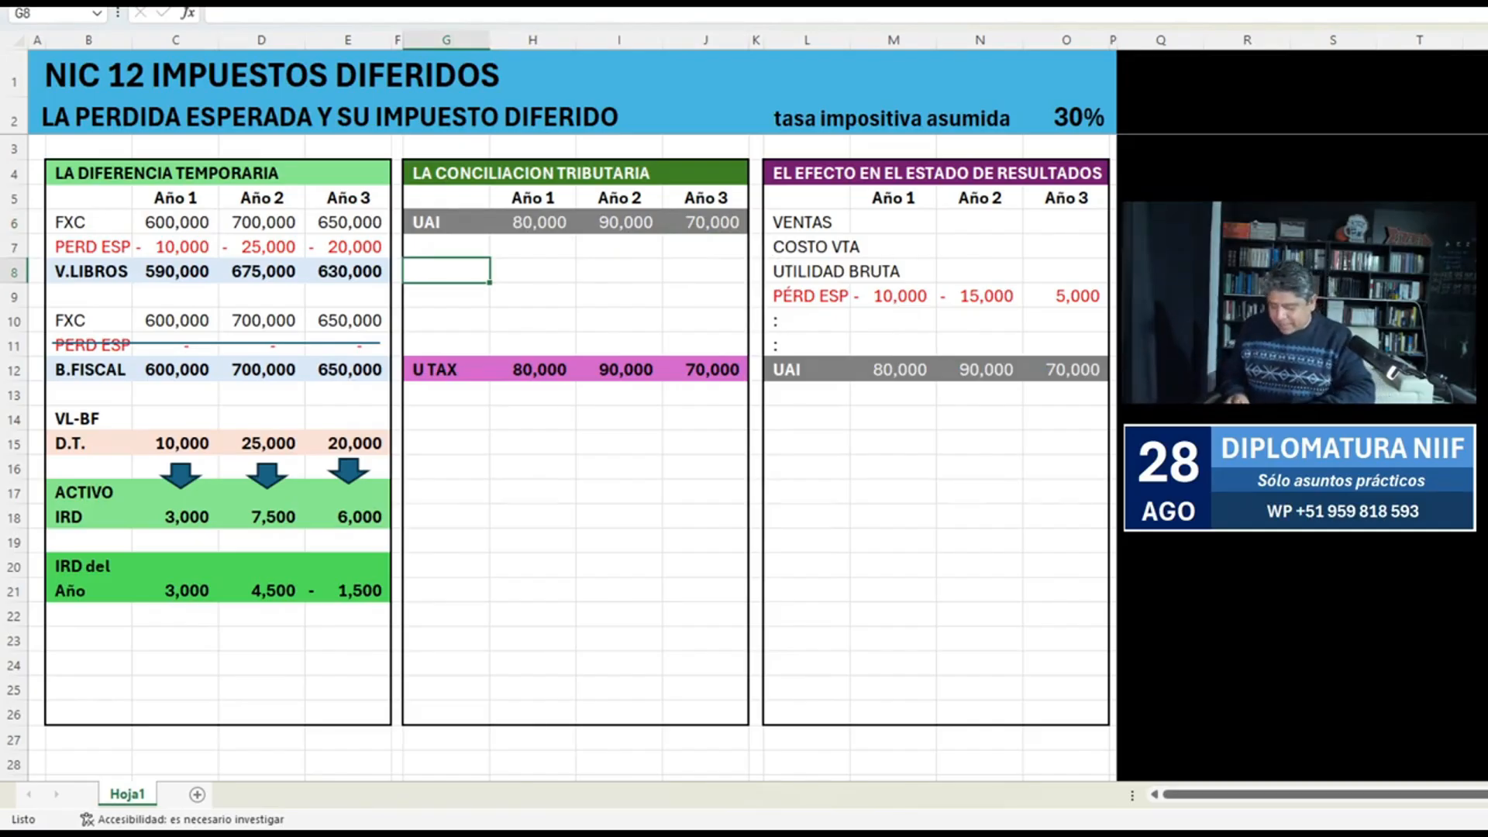
pyautogui.write('Pérd Esp')
pyautogui.press('Return')
pyautogui.press('Up')
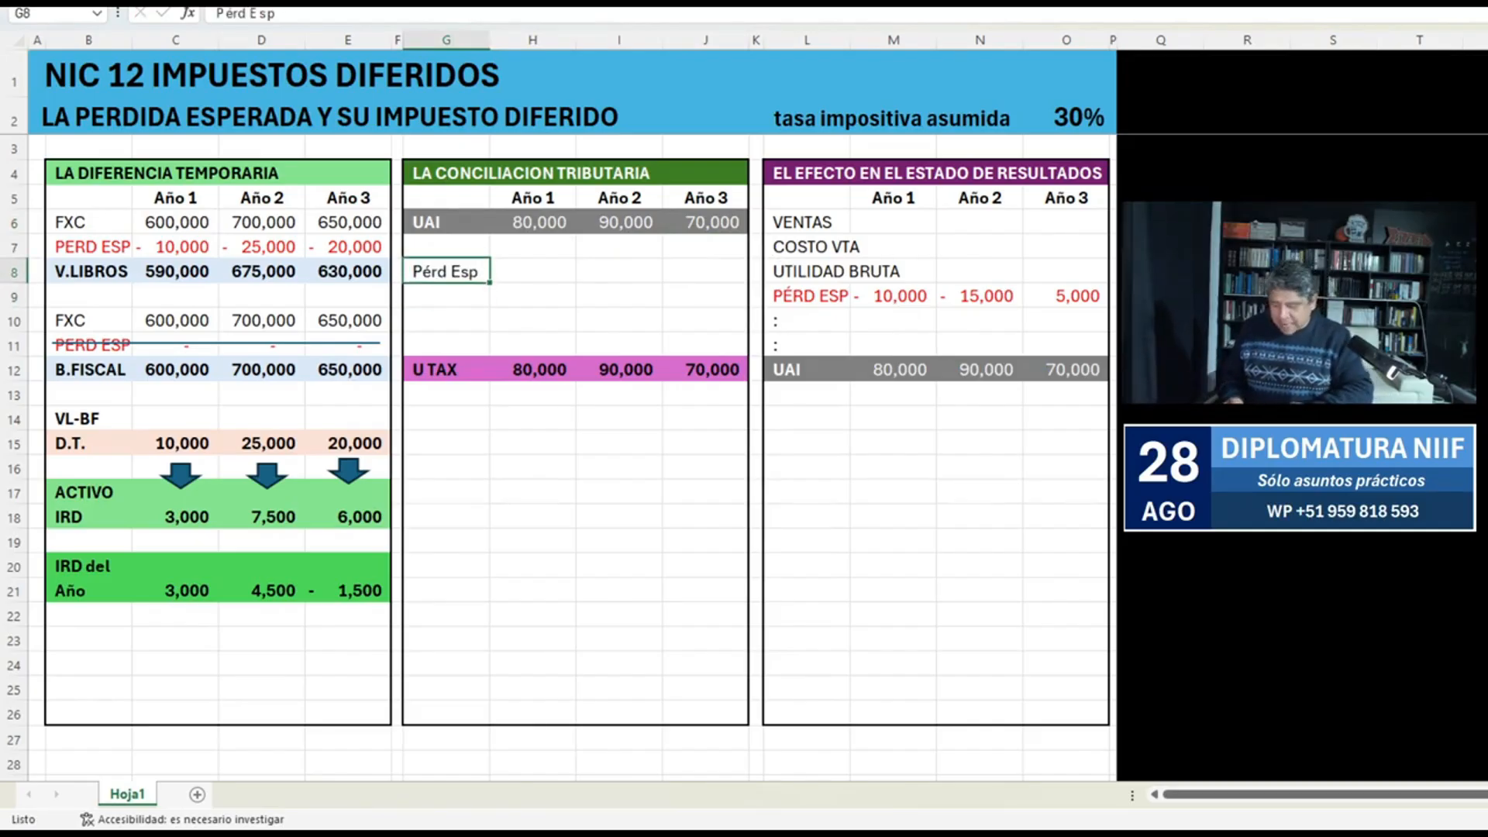
pyautogui.hotkey('ctrl', 'b')
# Fill the Año 1 Pérd Esp cell H8 with the sign-reversed Año 1 expected loss from M9.
pyautogui.press('Right')
pyautogui.hotkey('shift', 'Right')
pyautogui.hotkey('shift', 'Right')
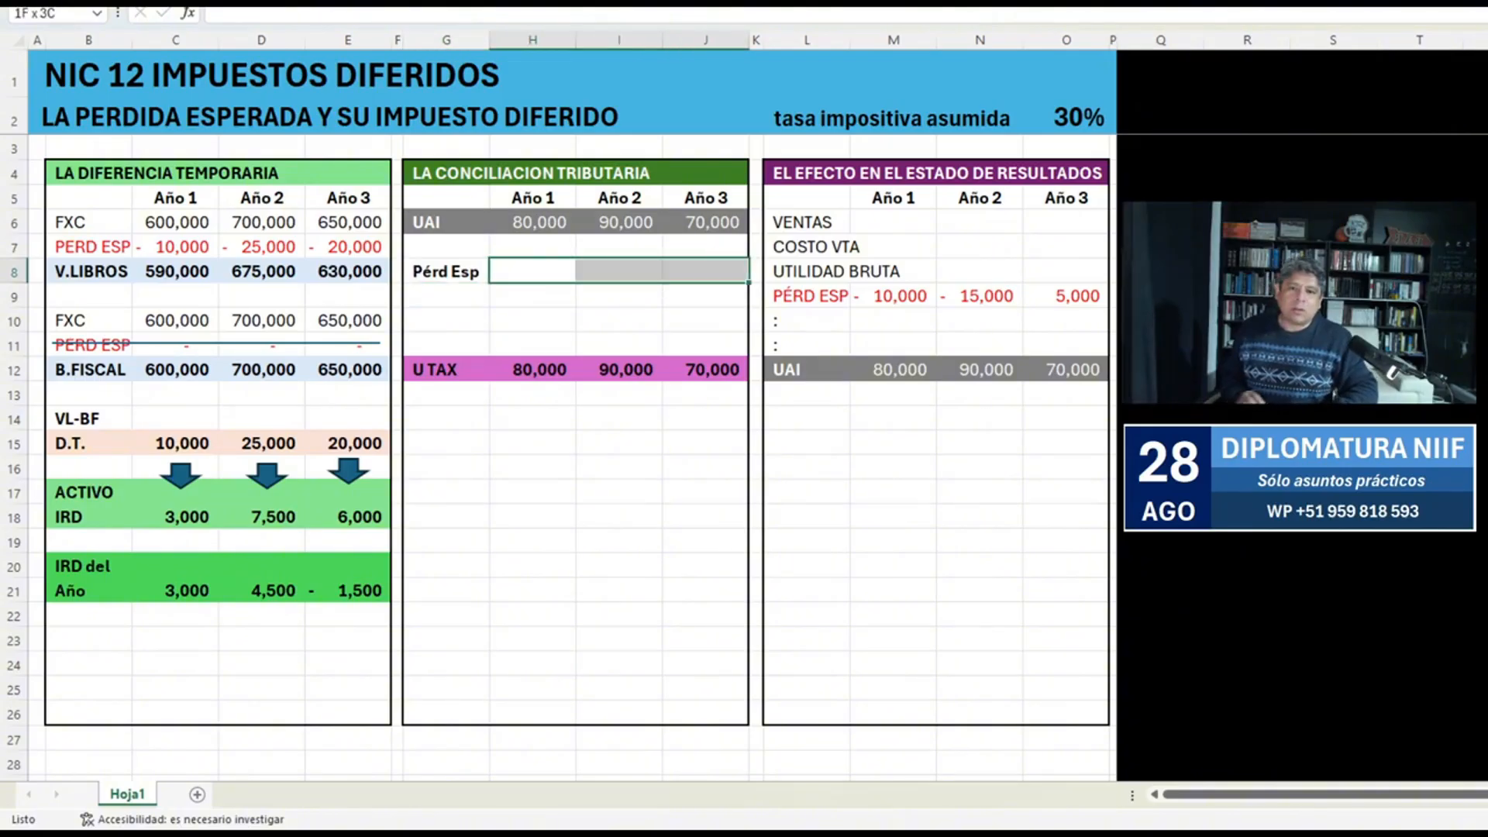
pyautogui.hotkey('shift', 'Left')
pyautogui.hotkey('shift', 'Left')
pyautogui.write('-')
pyautogui.press('Right')
pyautogui.press('Right')
pyautogui.press('Right')
pyautogui.press('Right')
pyautogui.press('Right')
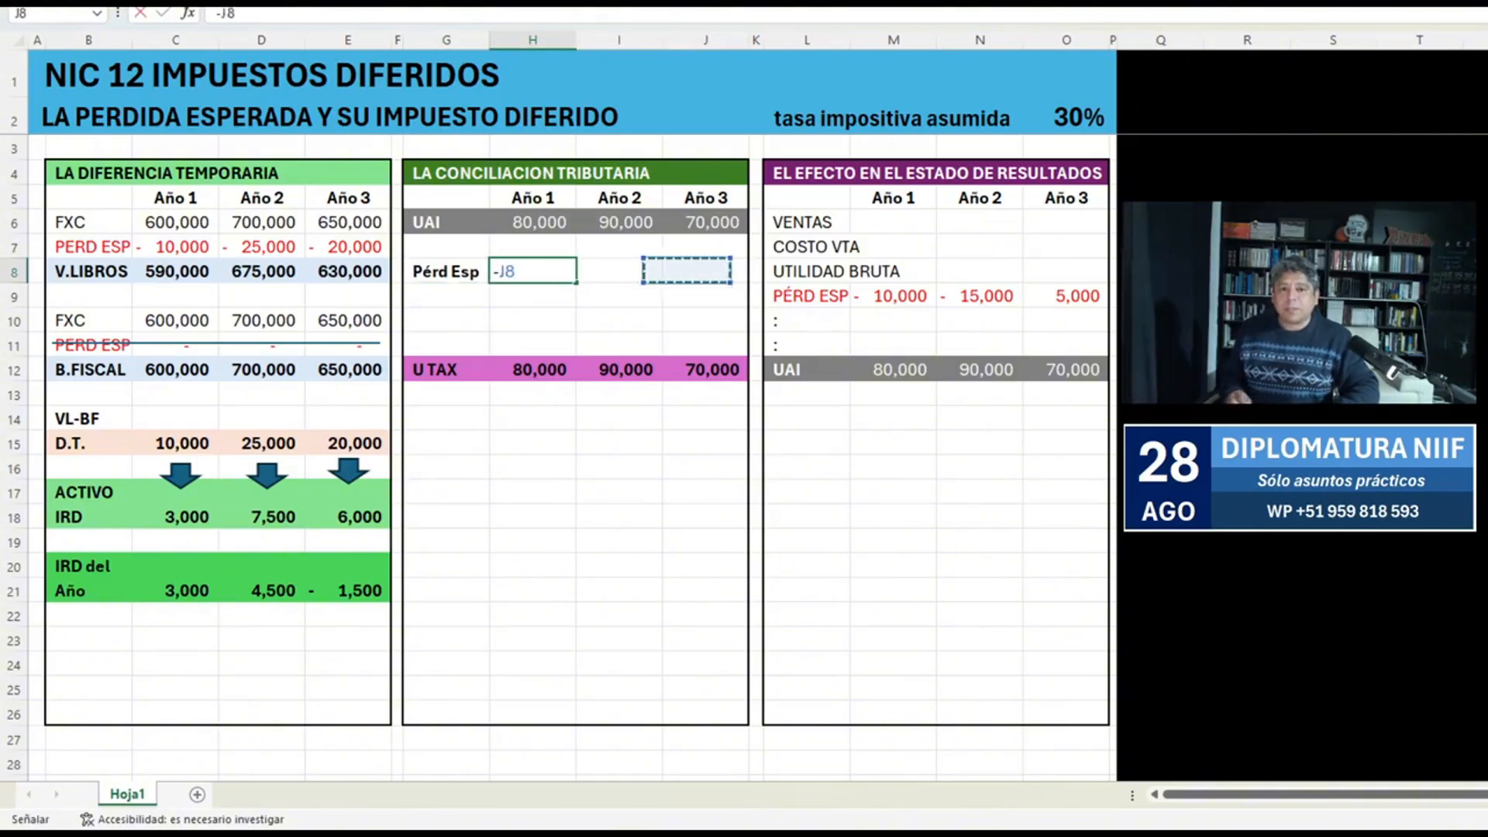
pyautogui.press('Right')
pyautogui.press('Down')
pyautogui.press('Left')
pyautogui.press('Return')
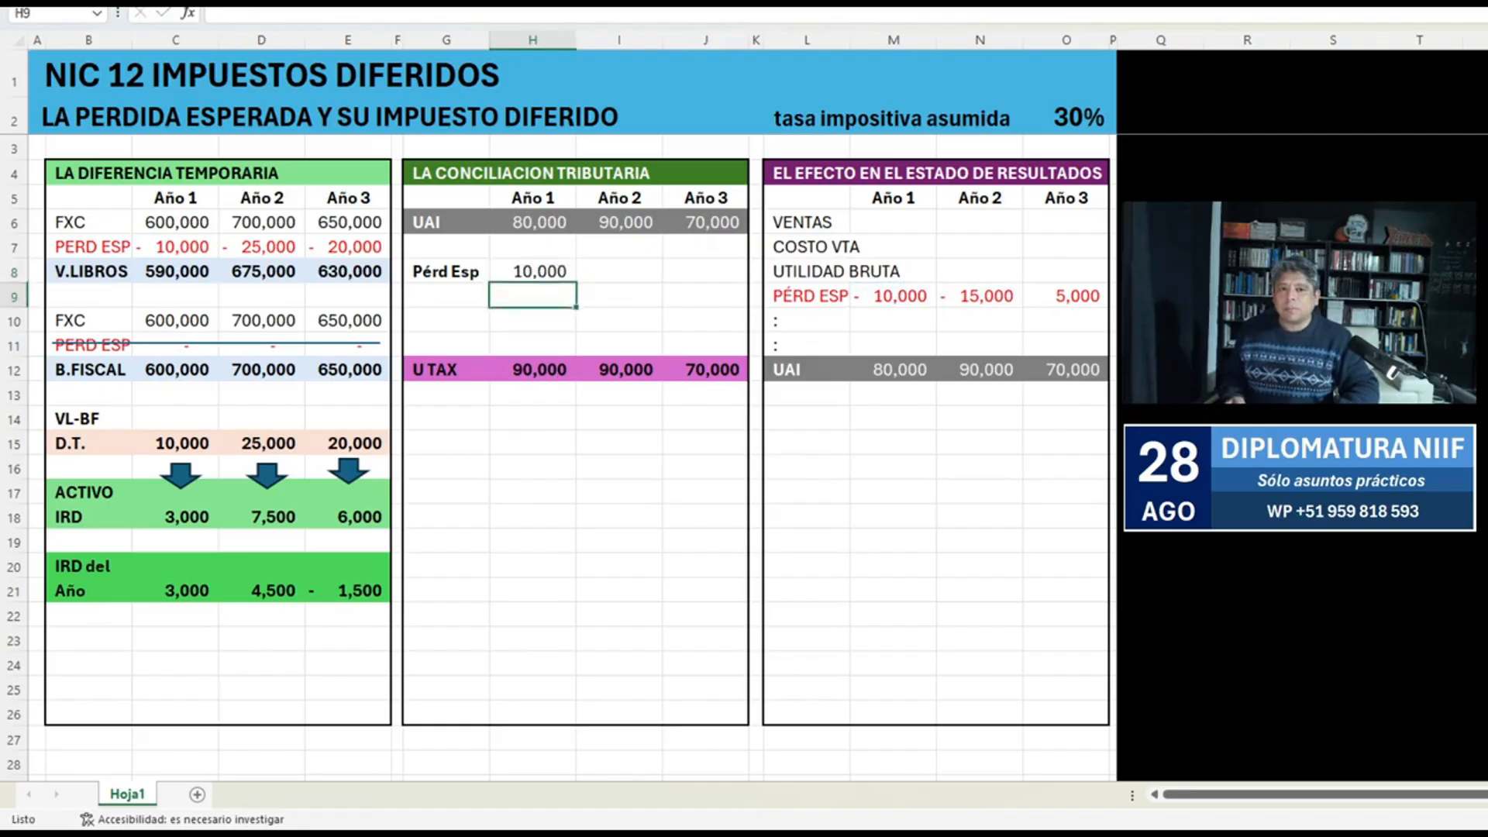
# Extend the sign-reversed expected loss to I8 and J8, linking them to the Año 2 and Año 3 amounts in N9 and O9.
pyautogui.press('Up')
pyautogui.hotkey('ctrl', 'c')
pyautogui.press('Right')
pyautogui.hotkey('ctrl', 'v')
pyautogui.press('Right')
pyautogui.write('-')
pyautogui.press('Right')
pyautogui.press('Right')
pyautogui.press('Right')
pyautogui.press('Right')
pyautogui.press('Right')
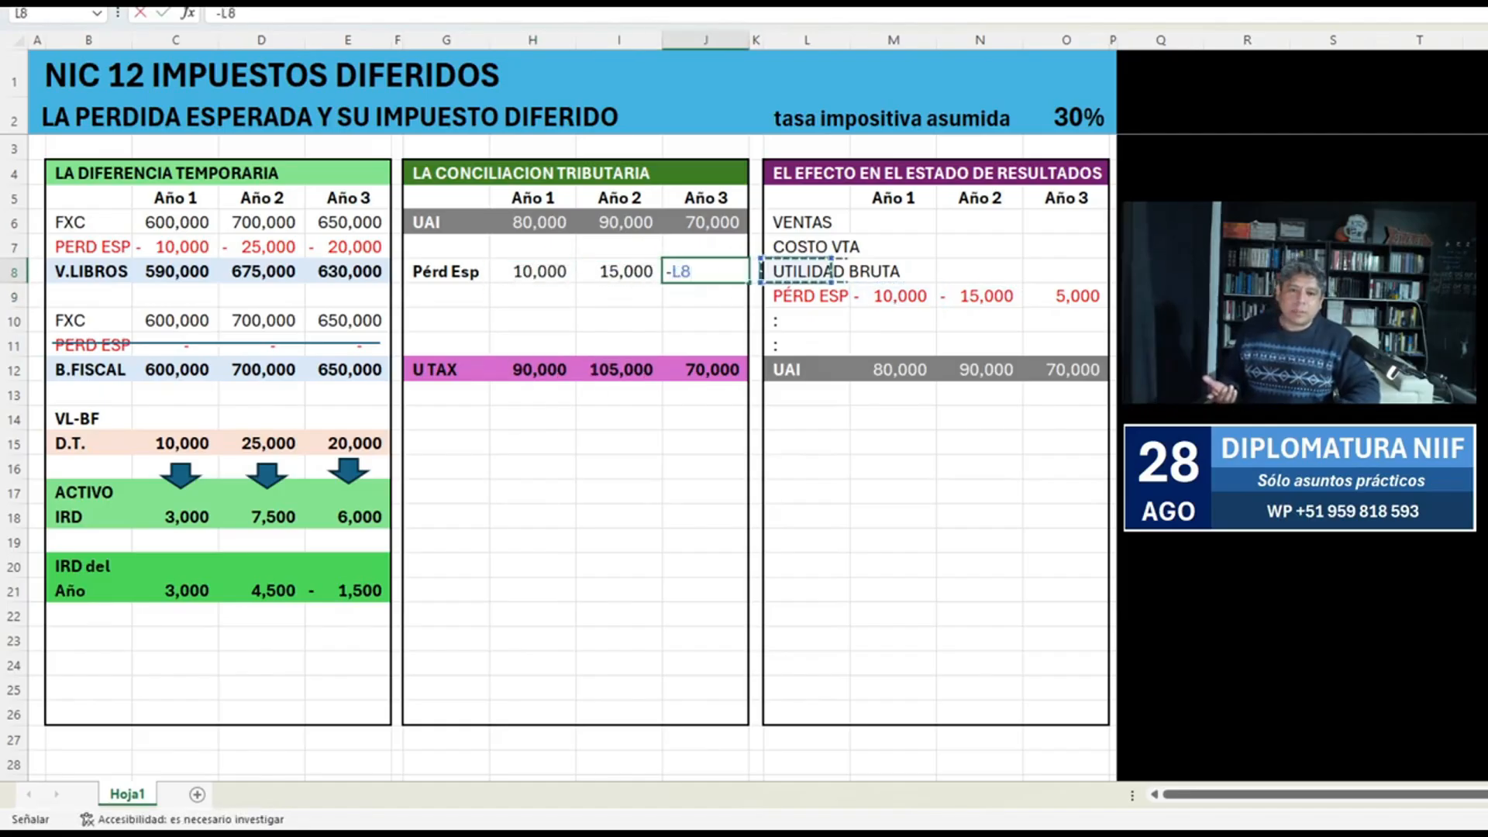
pyautogui.press('Down')
pyautogui.press('Return')
# Recolour the U TAX row G12:J12 with a dark green fill and white text.
pyautogui.press('Down')
pyautogui.press('Down')
pyautogui.press('Down')
pyautogui.hotkey('shift', 'Left')
pyautogui.hotkey('shift', 'Left')
pyautogui.hotkey('shift', 'Left')
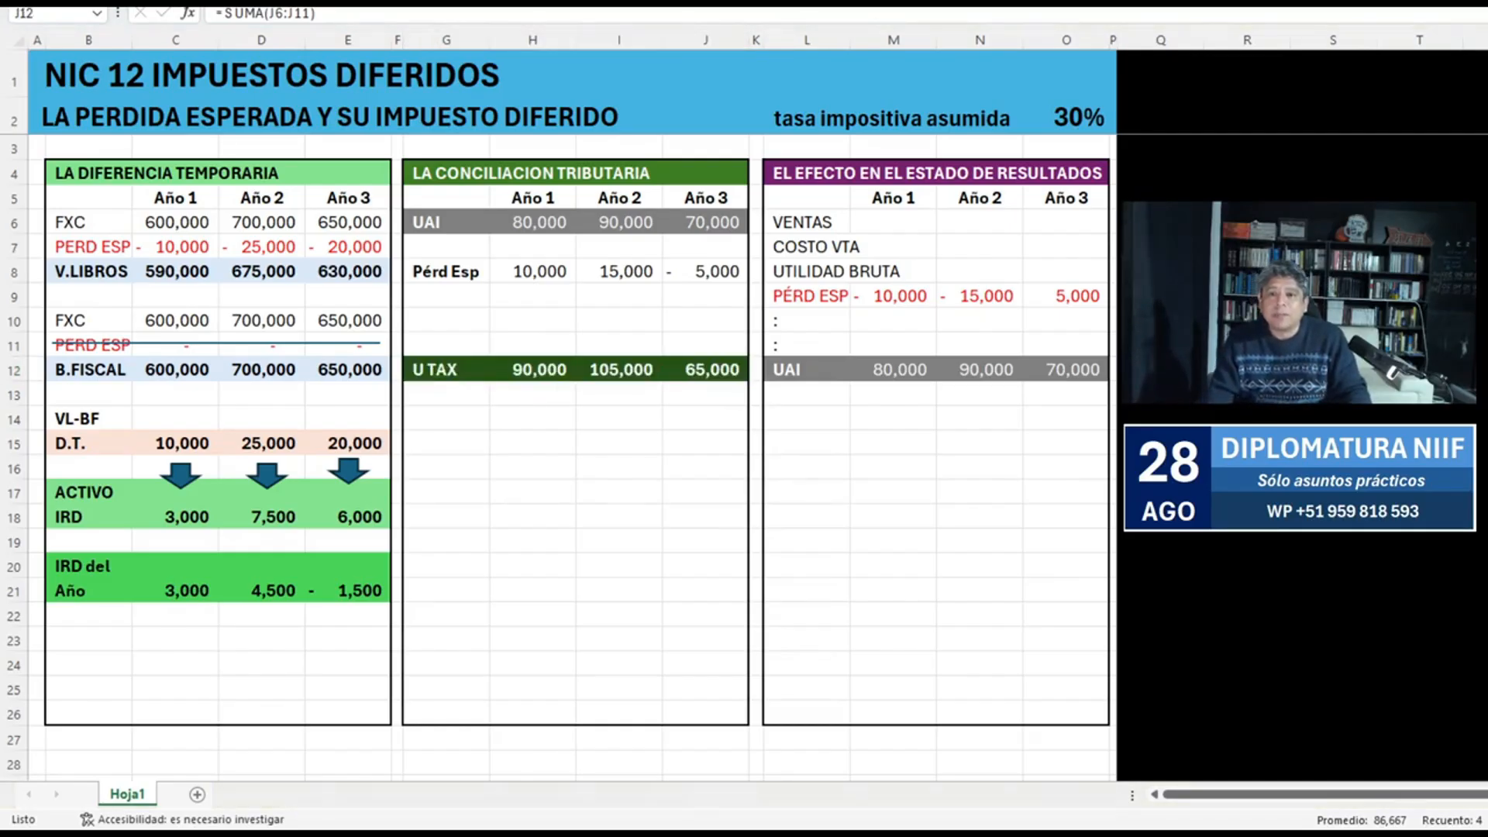
pyautogui.click(532, 467)
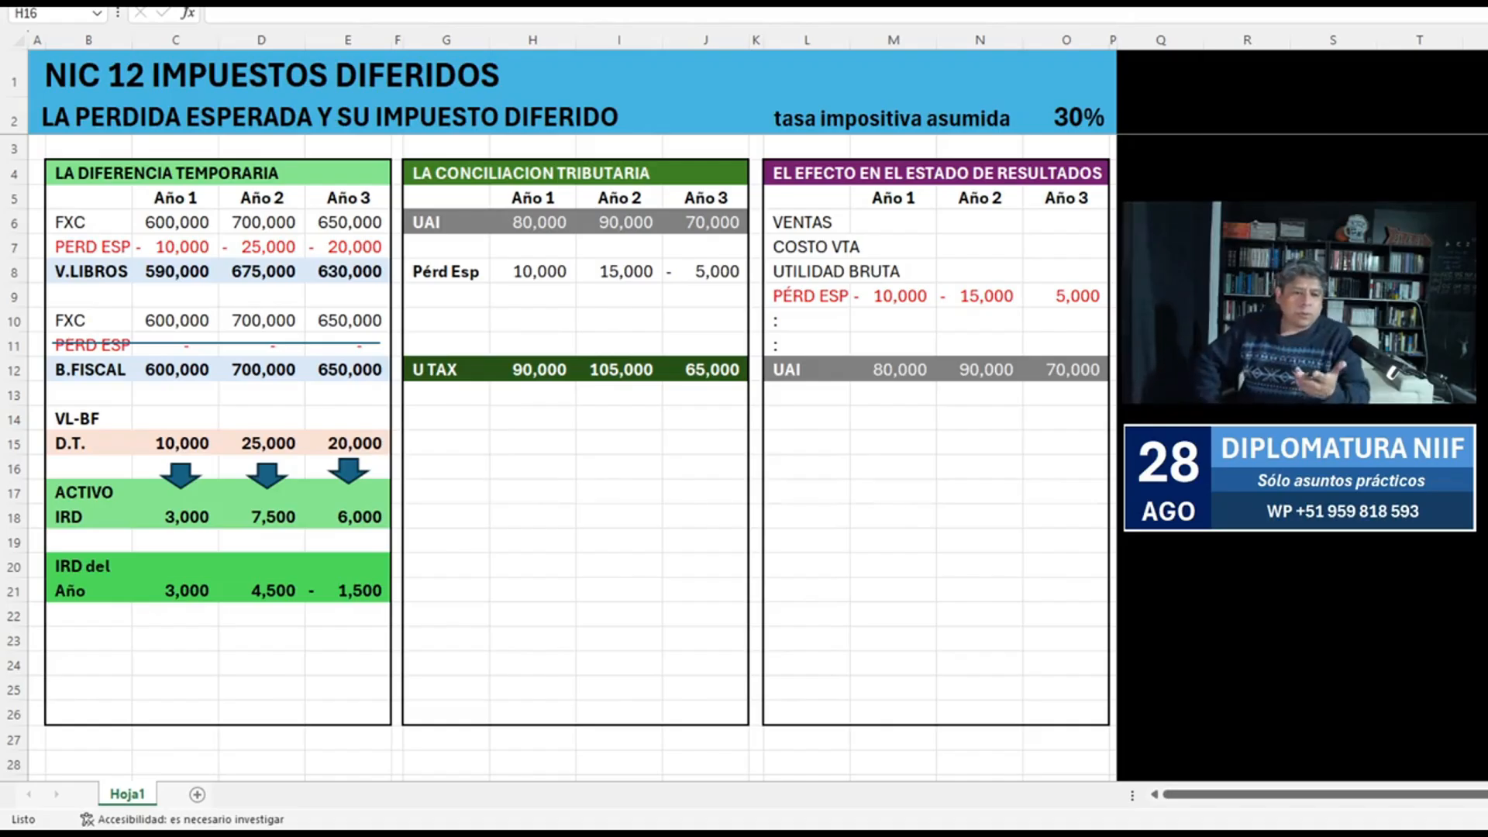
pyautogui.click(532, 468)
# Enter the labels Impuesto in G14 and Corriente in G15 below the U TAX row.
pyautogui.click(445, 419)
pyautogui.write('Impuesto')
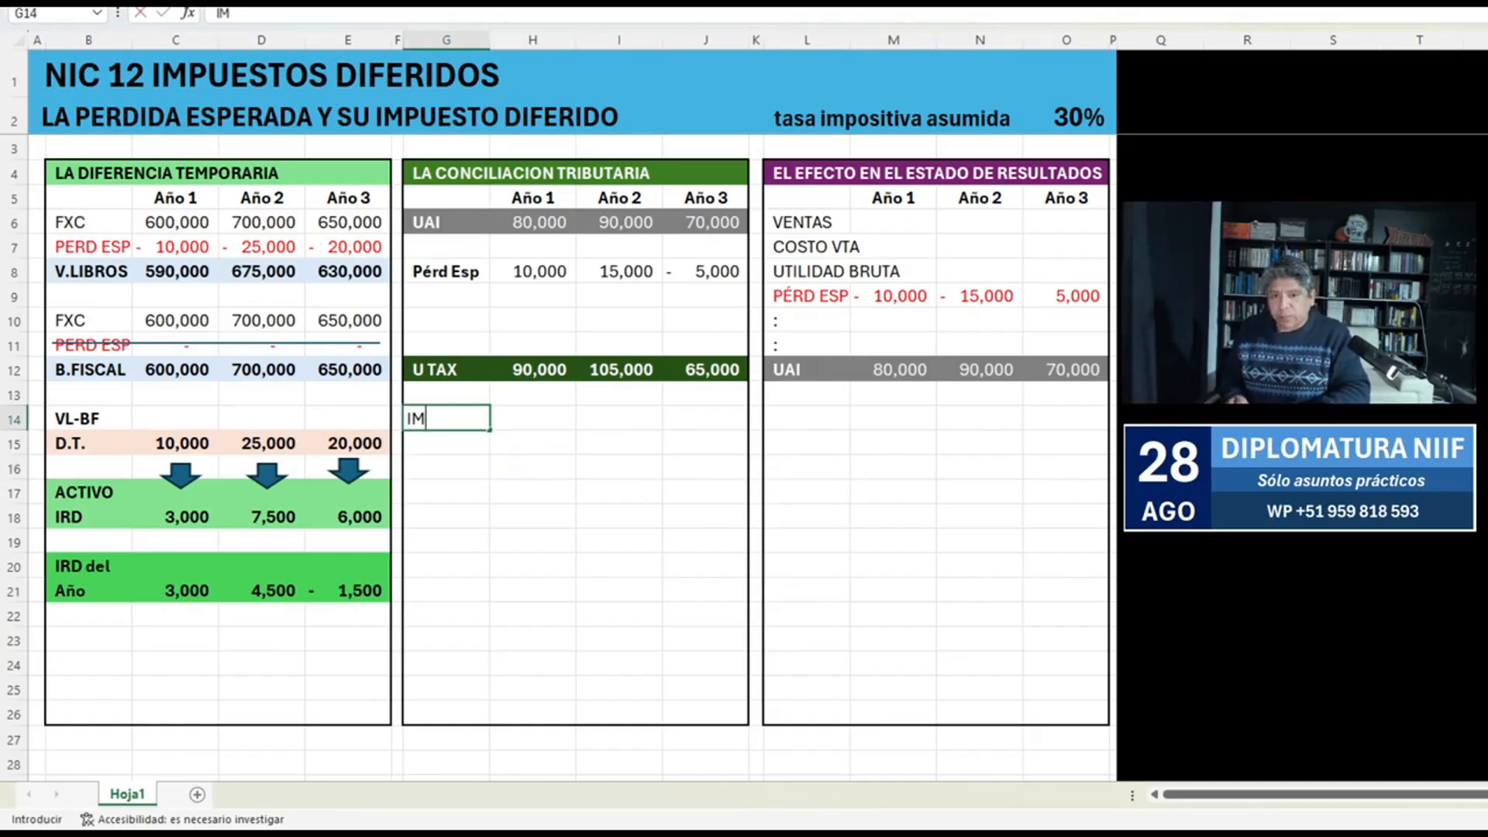
pyautogui.press('Return')
pyautogui.write('Corrient')
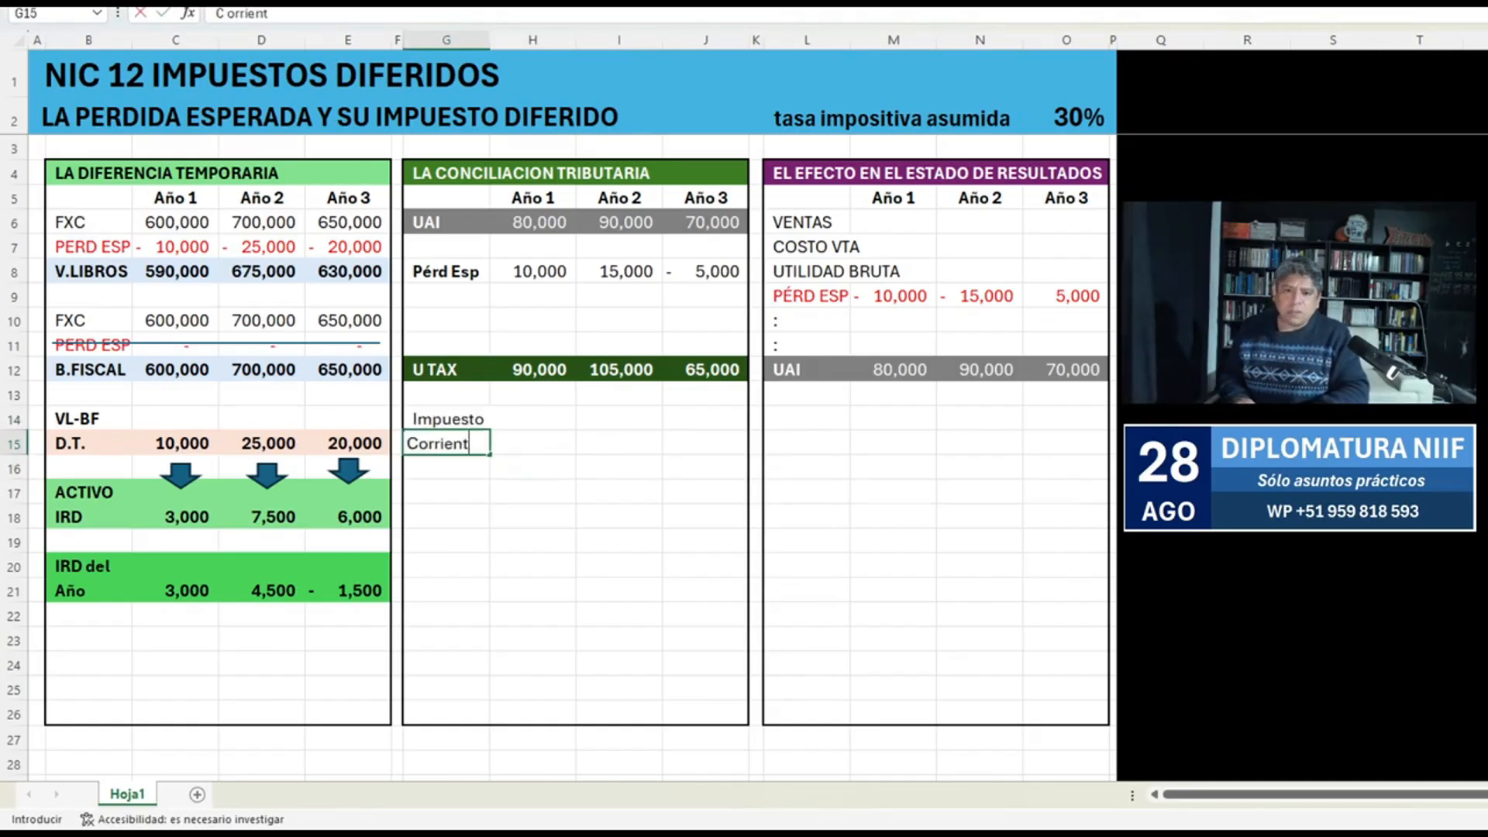
pyautogui.write('e')
pyautogui.press('Return')
# Change the G14 label to a bold "Impuesto:" and keep Corriente in G15 in regular weight.
pyautogui.press('Up')
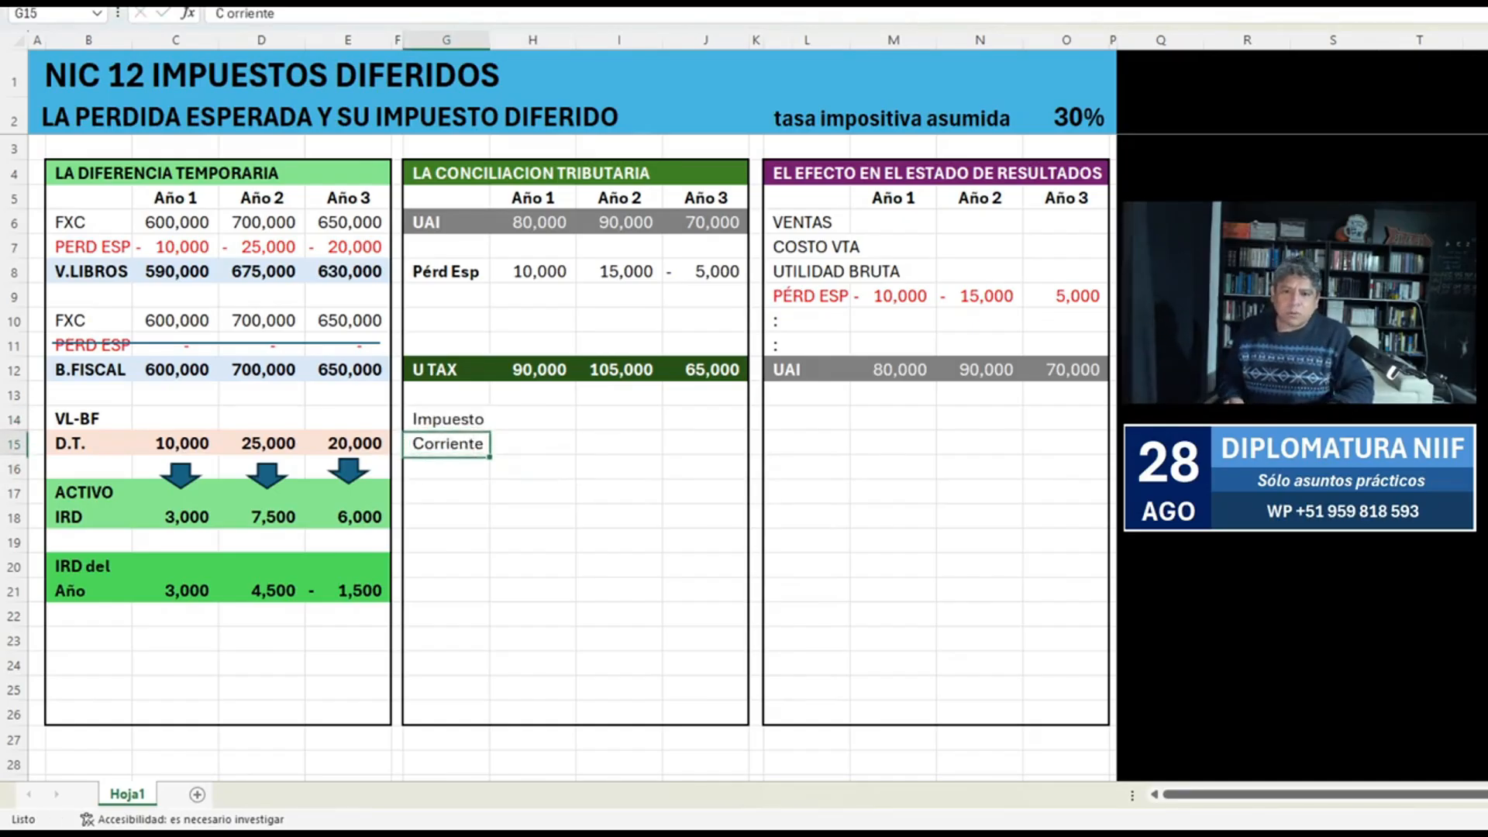
pyautogui.hotkey('ctrl', 'n')
pyautogui.press('Right')
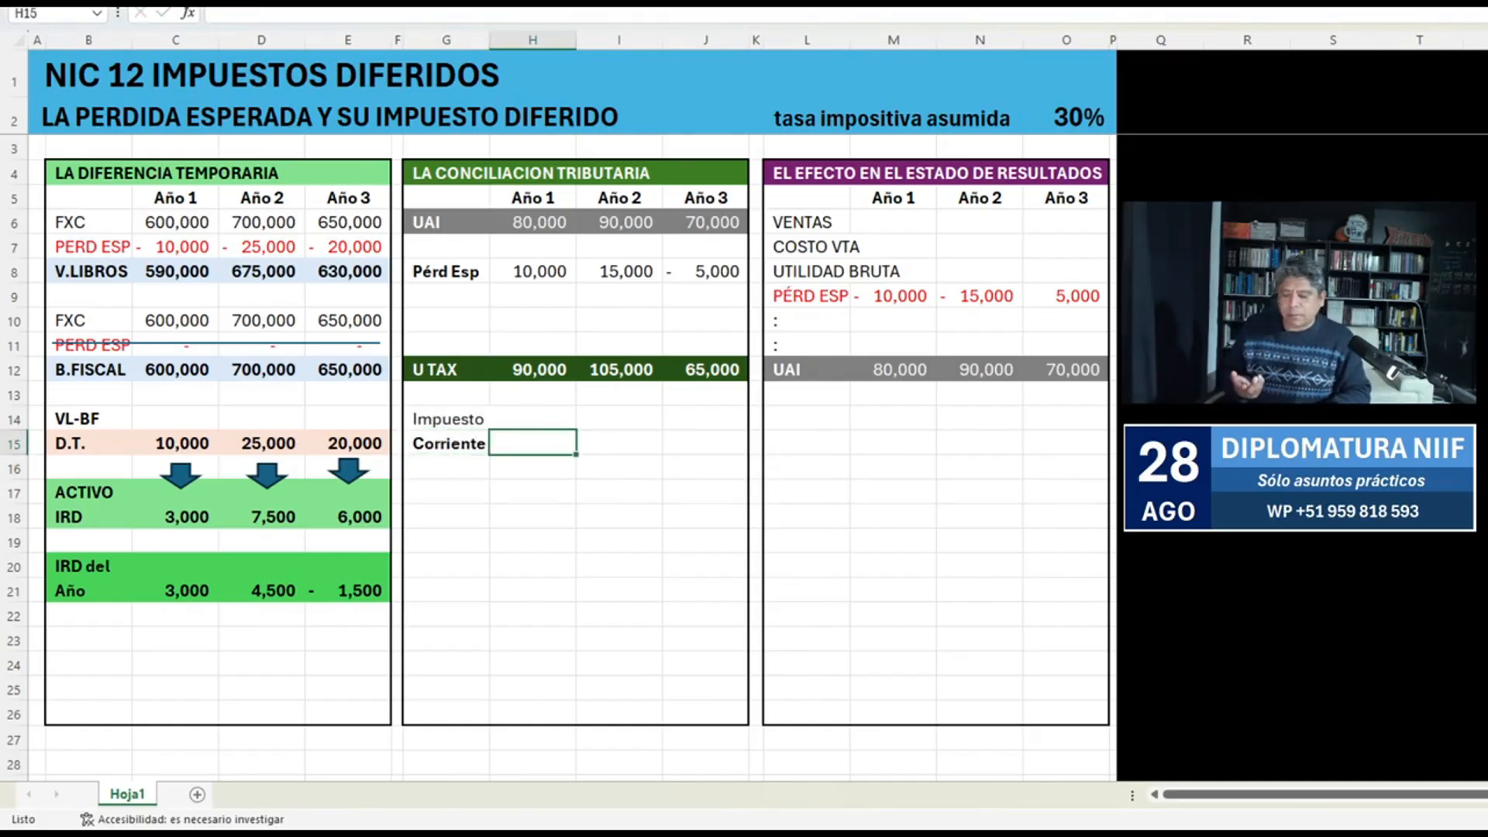
pyautogui.press('Up')
pyautogui.press('Left')
pyautogui.hotkey('ctrl', 'n')
pyautogui.press('F2')
pyautogui.write(':')
pyautogui.press('Return')
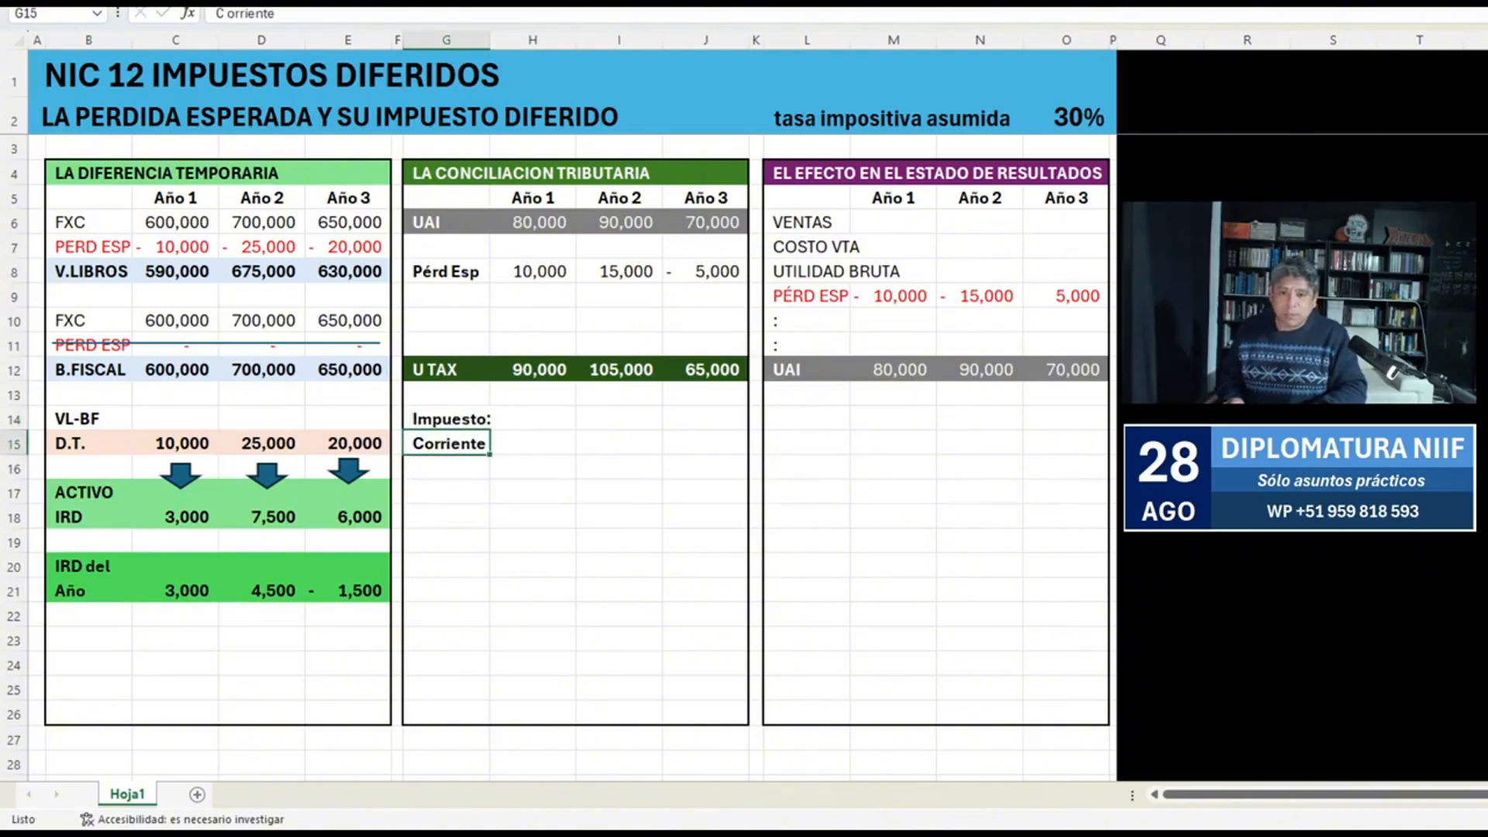
pyautogui.hotkey('ctrl', 'n')
pyautogui.press('Right')
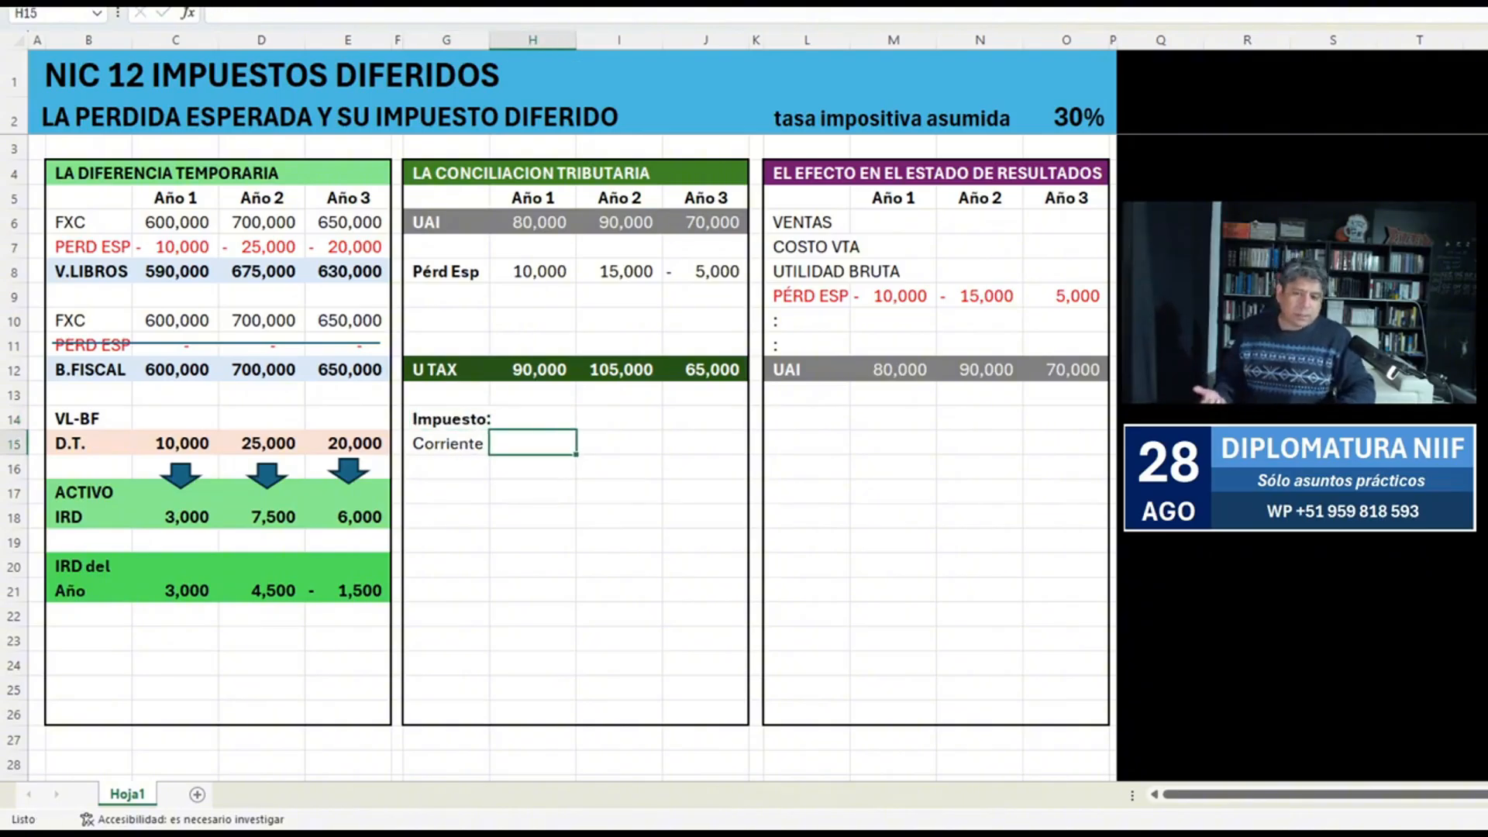
# Calculate the Año 1 current tax in H15 with the formula -H12*O2.
pyautogui.write('-')
pyautogui.press('Up')
pyautogui.press('Up')
pyautogui.press('Up')
pyautogui.write('*')
pyautogui.press('Up')
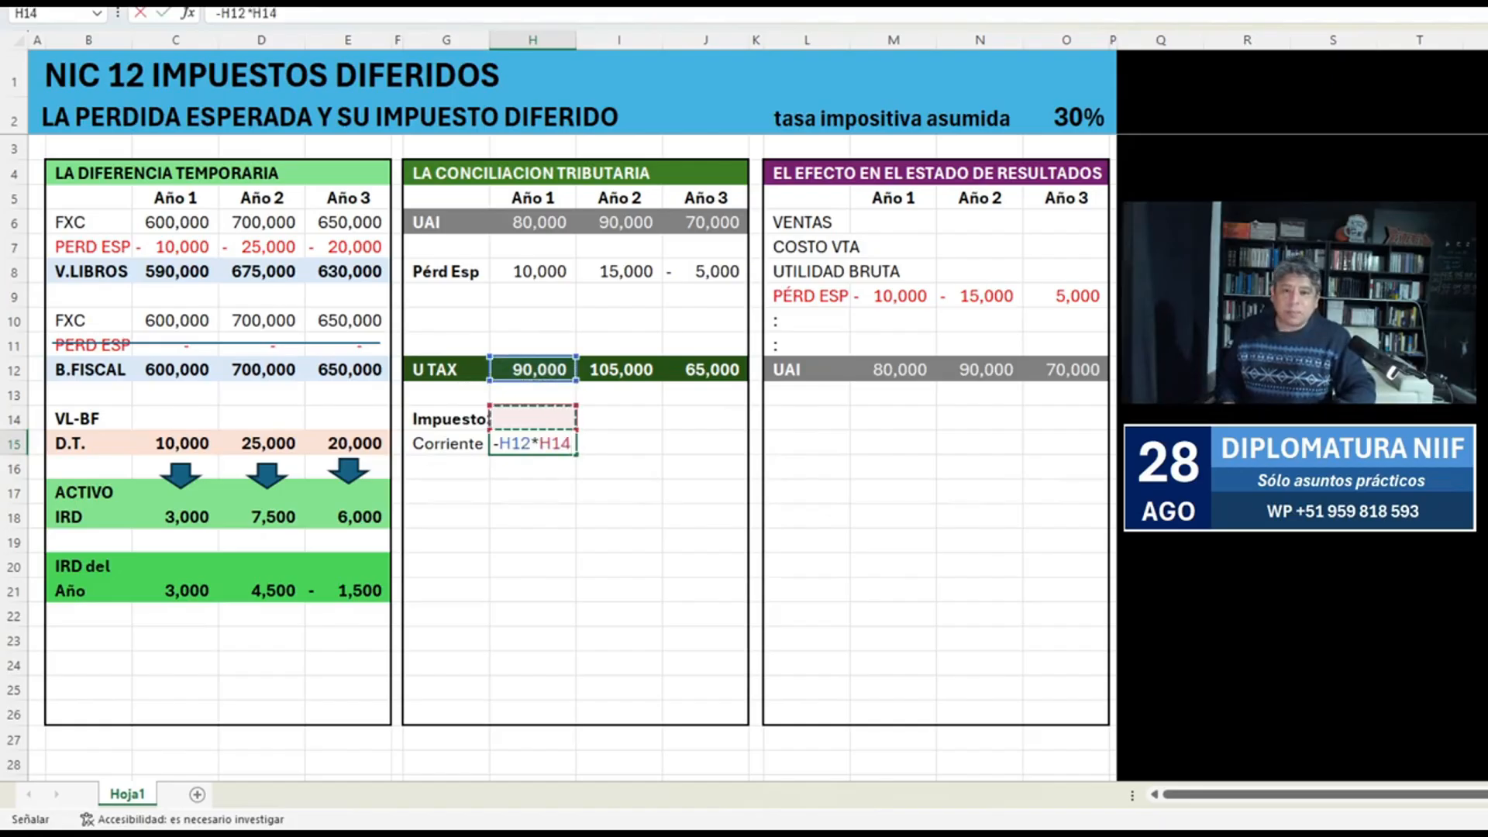
pyautogui.press('Up')
pyautogui.press('Up')
pyautogui.press('Up')
pyautogui.press('Up')
pyautogui.press('Up')
pyautogui.press('Up')
pyautogui.press('Up')
pyautogui.press('Up')
pyautogui.press('Up')
pyautogui.press('Right')
pyautogui.press('Right')
pyautogui.press('Up')
pyautogui.press('Up')
pyautogui.press('Up')
pyautogui.press('Right')
pyautogui.press('Right')
pyautogui.press('Right')
pyautogui.press('Right')
pyautogui.press('Right')
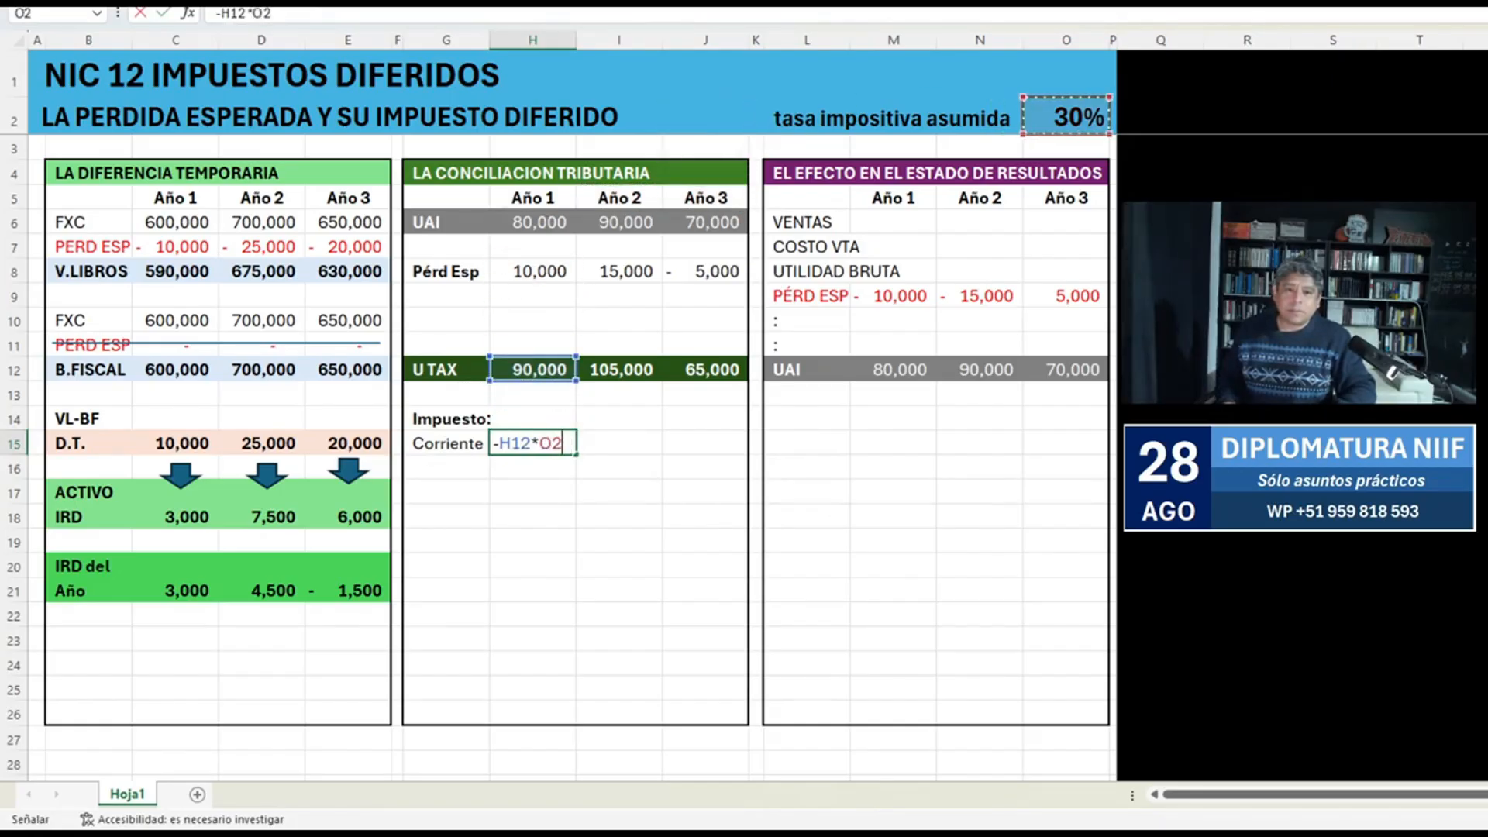
pyautogui.press('Return')
# Calculate the Año 2 current tax in I15 with the formula -I12*O2.
pyautogui.press('Up')
pyautogui.press('Right')
pyautogui.write('-')
pyautogui.press('Up')
pyautogui.press('Up')
pyautogui.press('Up')
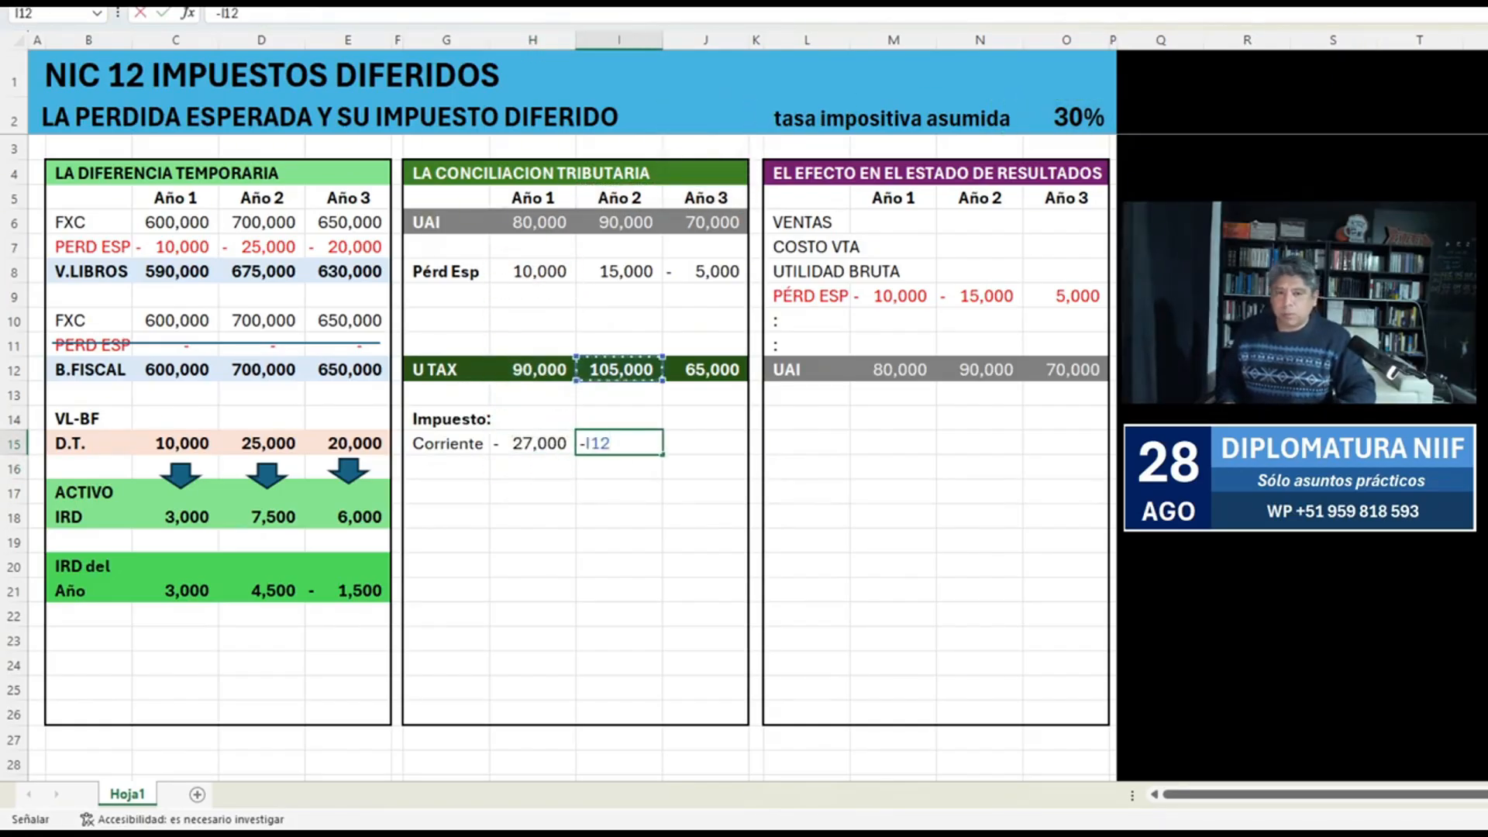
pyautogui.write('*')
pyautogui.press('Right')
pyautogui.press('Right')
pyautogui.press('Right')
pyautogui.press('Right')
pyautogui.press('Right')
pyautogui.press('Right')
pyautogui.press('Up')
pyautogui.press('Up')
pyautogui.press('Up')
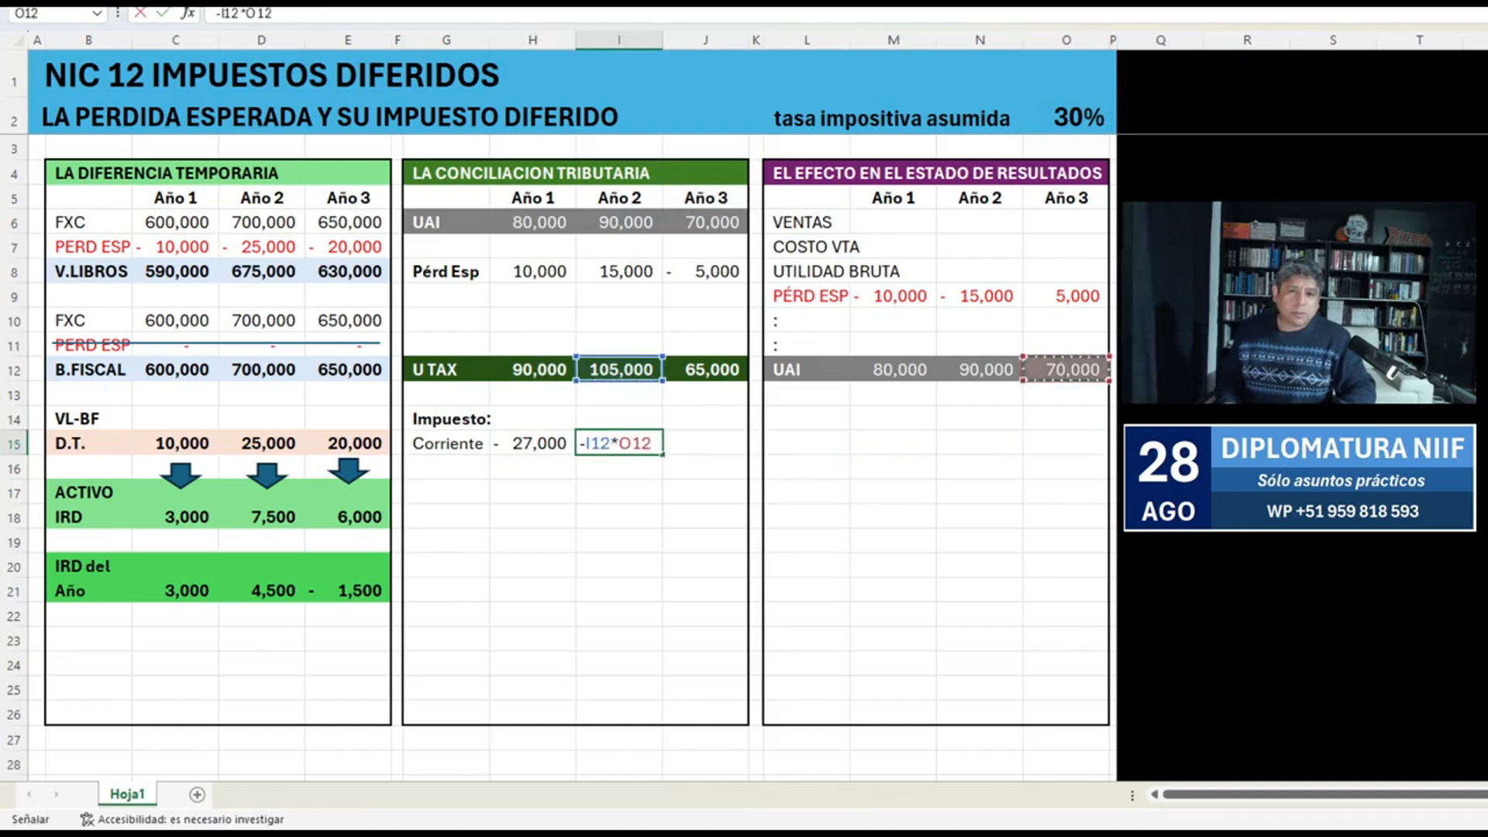
pyautogui.press('Up')
pyautogui.press('Up')
pyautogui.press('Up')
pyautogui.press('Up')
pyautogui.press('Up')
pyautogui.press('Up')
pyautogui.press('Up')
pyautogui.press('Up')
pyautogui.press('Up')
pyautogui.press('Up')
pyautogui.press('Return')
# Calculate the Año 3 current tax in J15 with the formula -J12*O2 and select the whole Corriente row.
pyautogui.press('Up')
pyautogui.press('Right')
pyautogui.write('-')
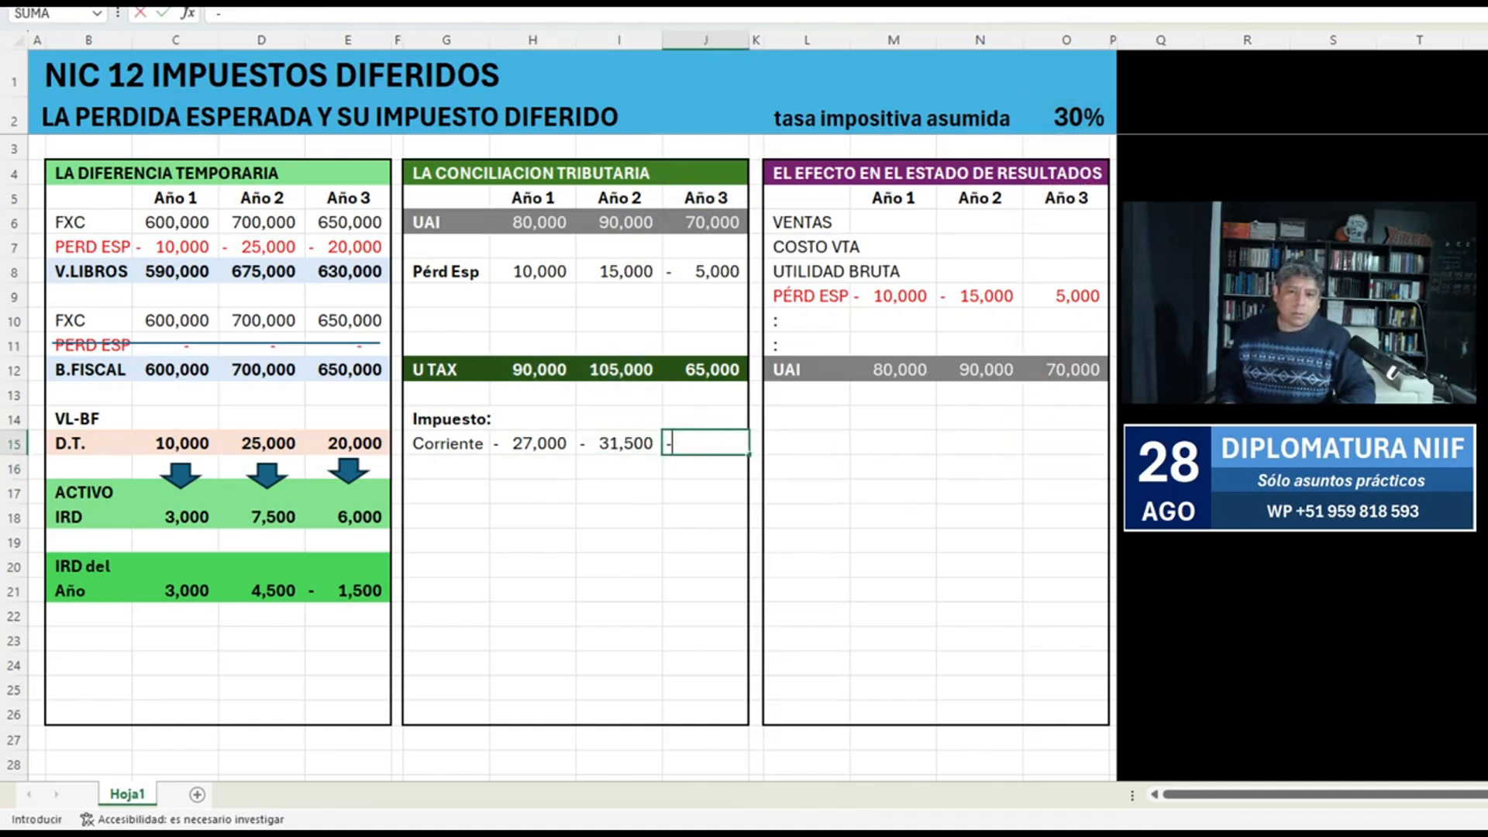
pyautogui.press('Up')
pyautogui.press('Up')
pyautogui.press('Up')
pyautogui.write('*')
pyautogui.press('Right')
pyautogui.press('Right')
pyautogui.press('Right')
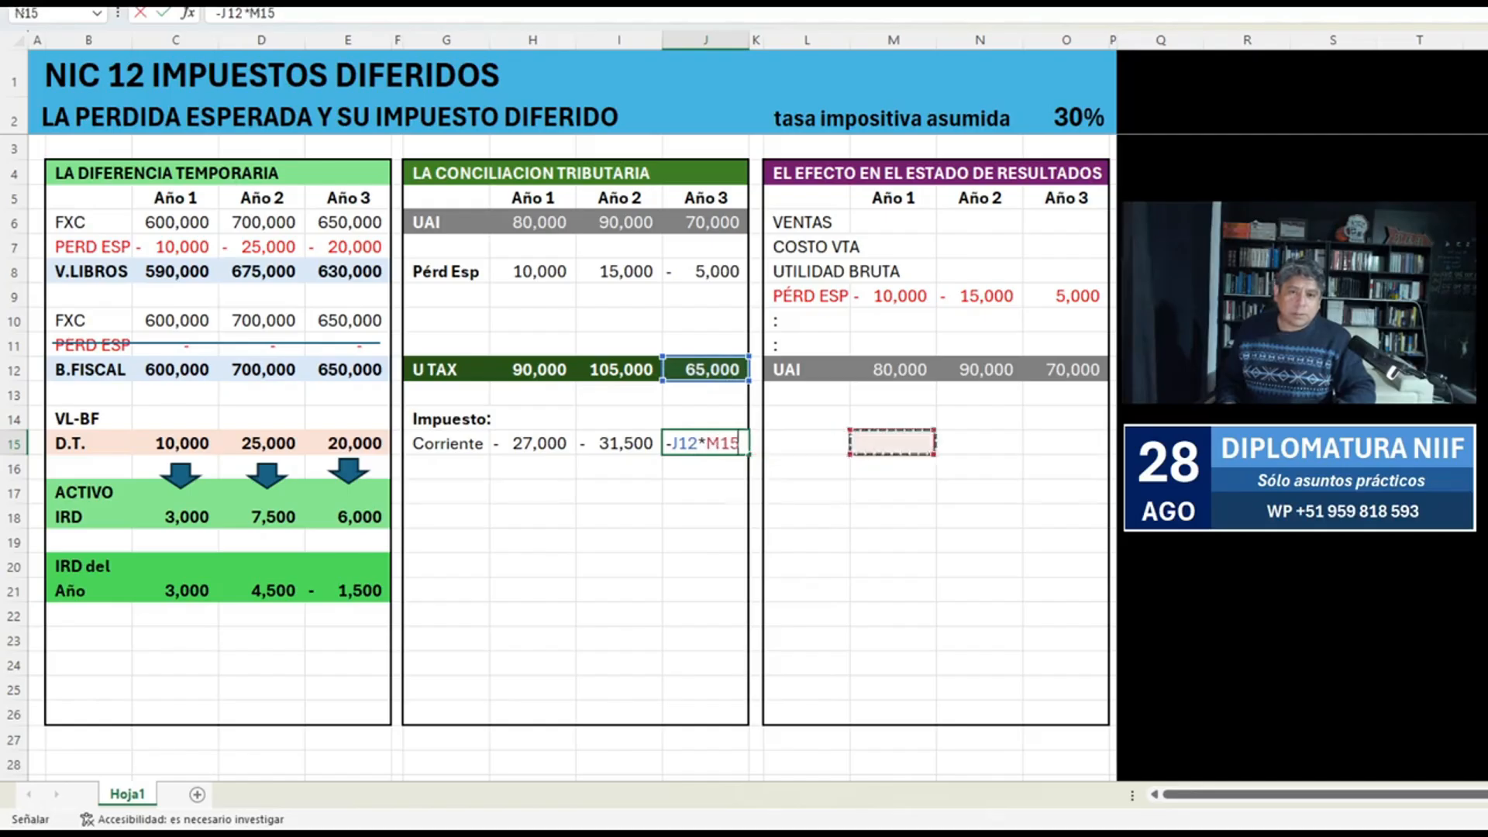
pyautogui.press('Right')
pyautogui.press('Right')
pyautogui.press('Up')
pyautogui.press('Up')
pyautogui.press('Up')
pyautogui.press('Up')
pyautogui.press('Up')
pyautogui.press('Up')
pyautogui.press('Up')
pyautogui.press('Up')
pyautogui.press('Up')
pyautogui.press('Up')
pyautogui.press('Up')
pyautogui.press('Up')
pyautogui.press('Up')
pyautogui.press('Return')
pyautogui.press('Up')
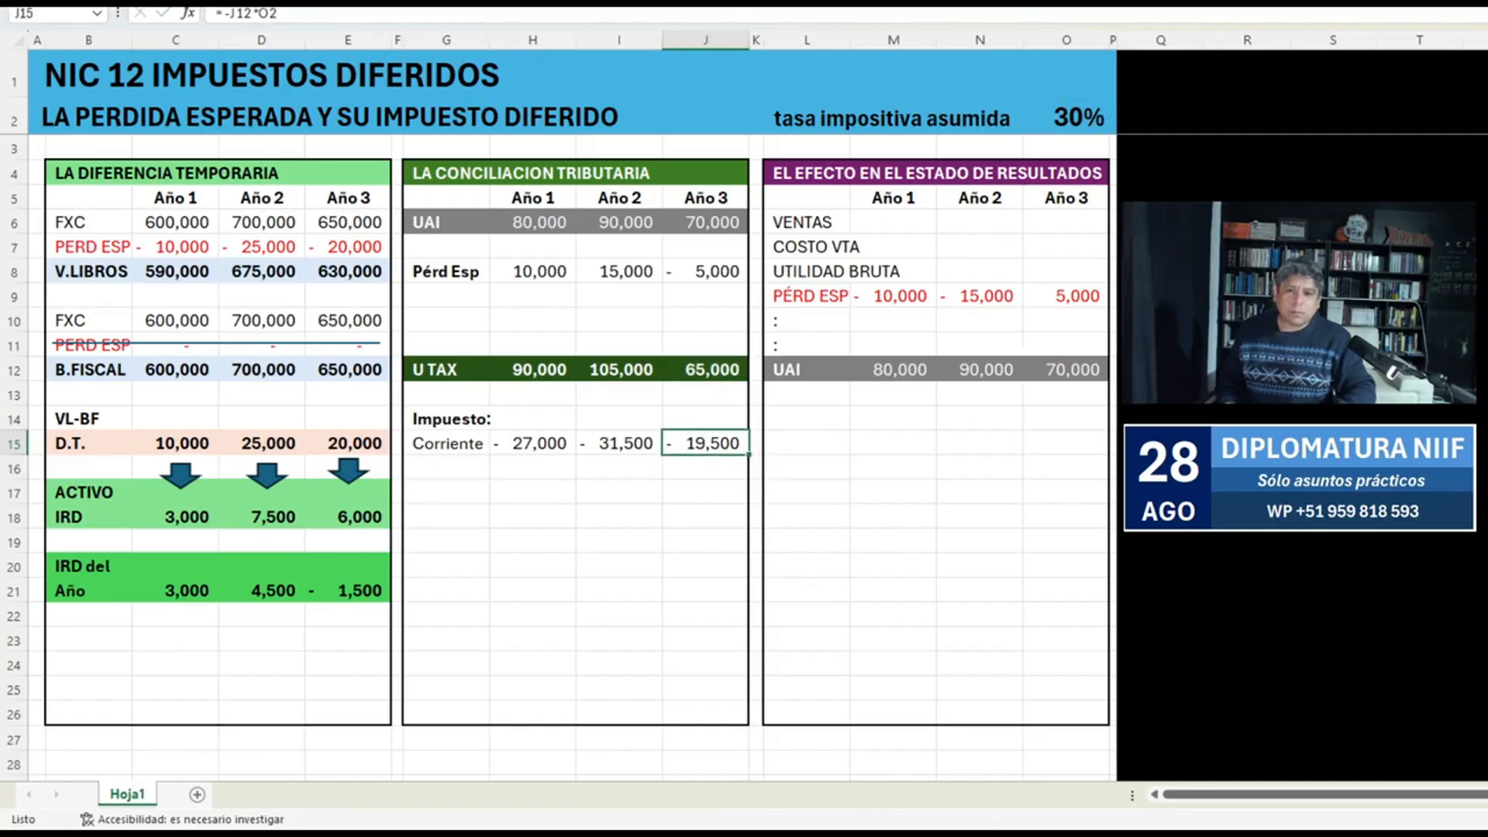
pyautogui.hotkey('shift', 'Left')
pyautogui.hotkey('shift', 'Left')
pyautogui.hotkey('shift', 'Left')
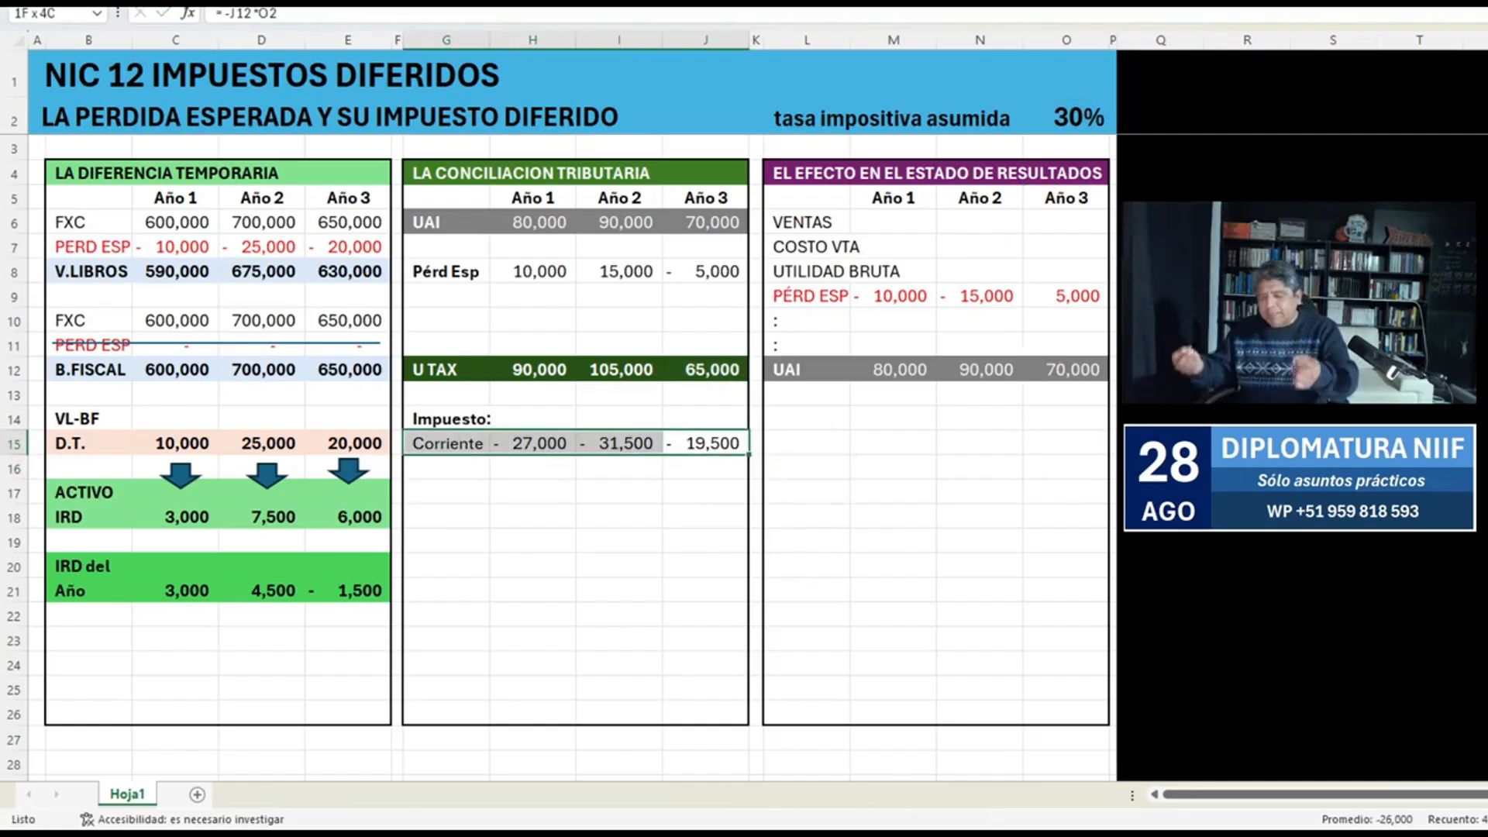
# Enter the label Diferido in G16 below Corriente.
pyautogui.click(445, 468)
pyautogui.write('Difrid')
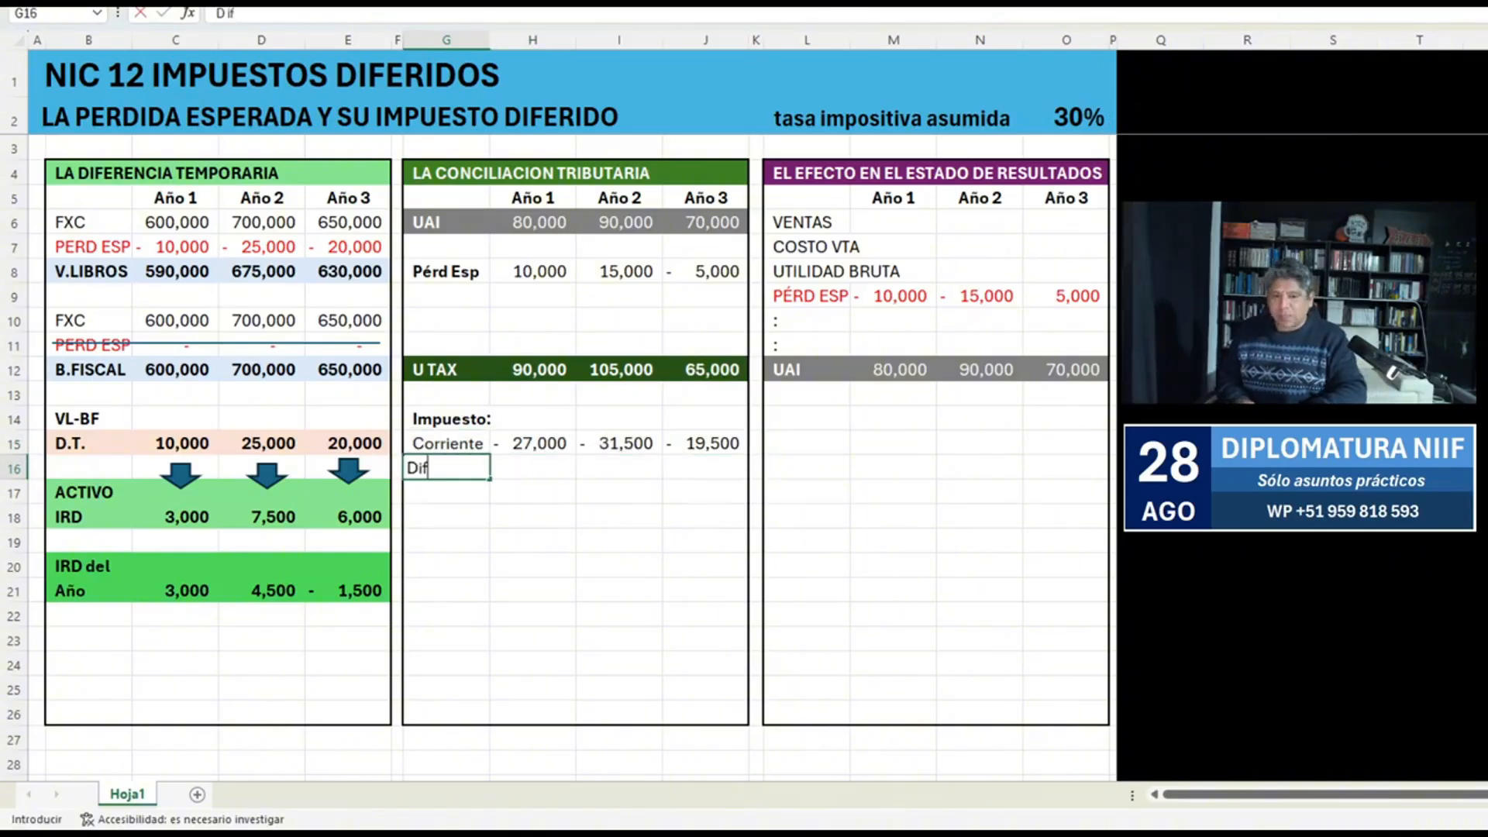
pyautogui.press('BackSpace')
pyautogui.press('BackSpace')
pyautogui.press('BackSpace')
pyautogui.write('erido')
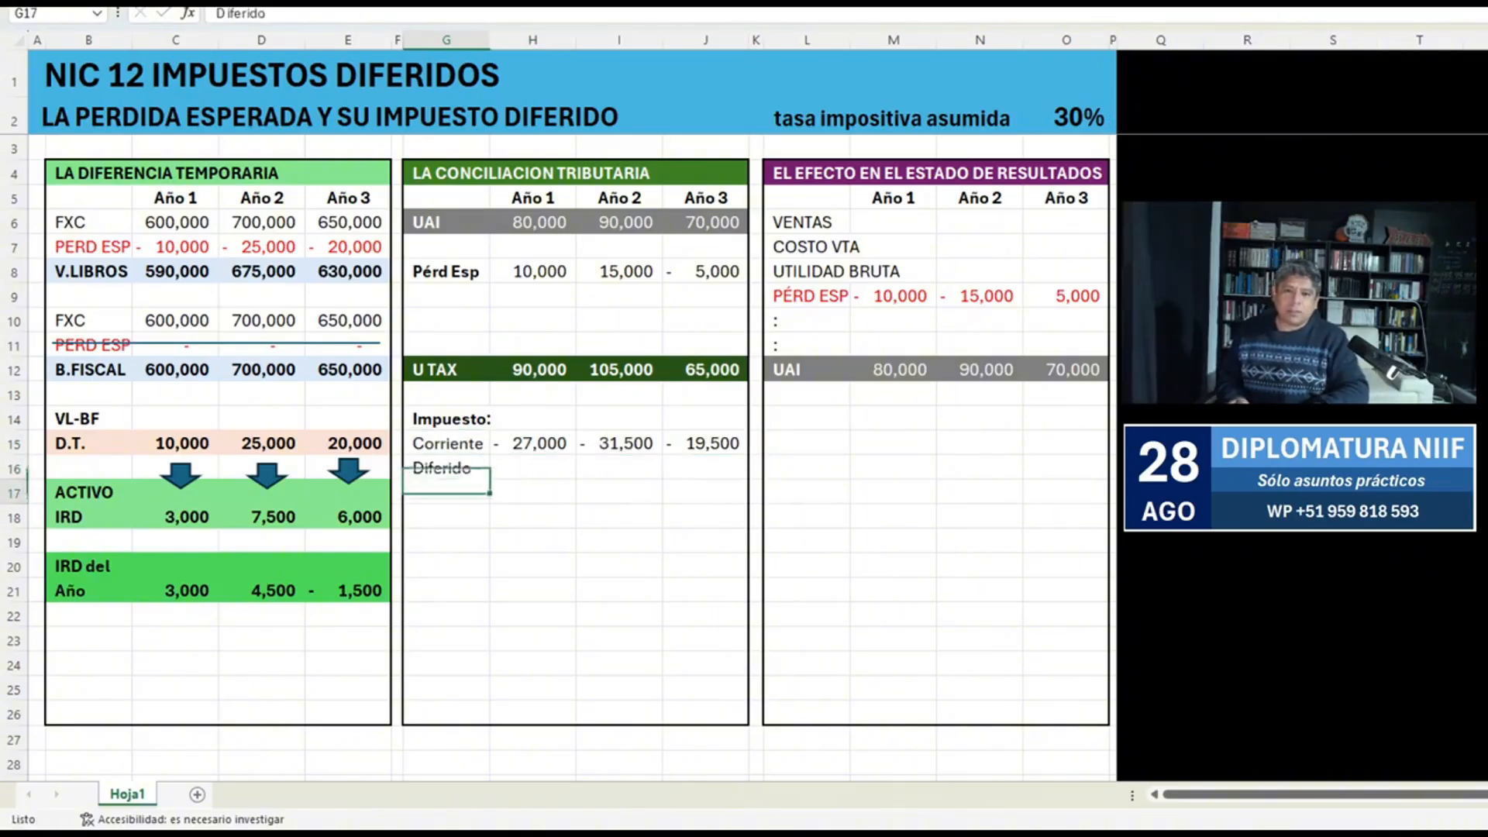
pyautogui.press('Tab')
# Link the Diferido cells H16, I16 and J16 to the yearly IRD del Año amounts in C21, D21 and E21.
pyautogui.write('=')
pyautogui.press('Left')
pyautogui.press('Left')
pyautogui.press('Left')
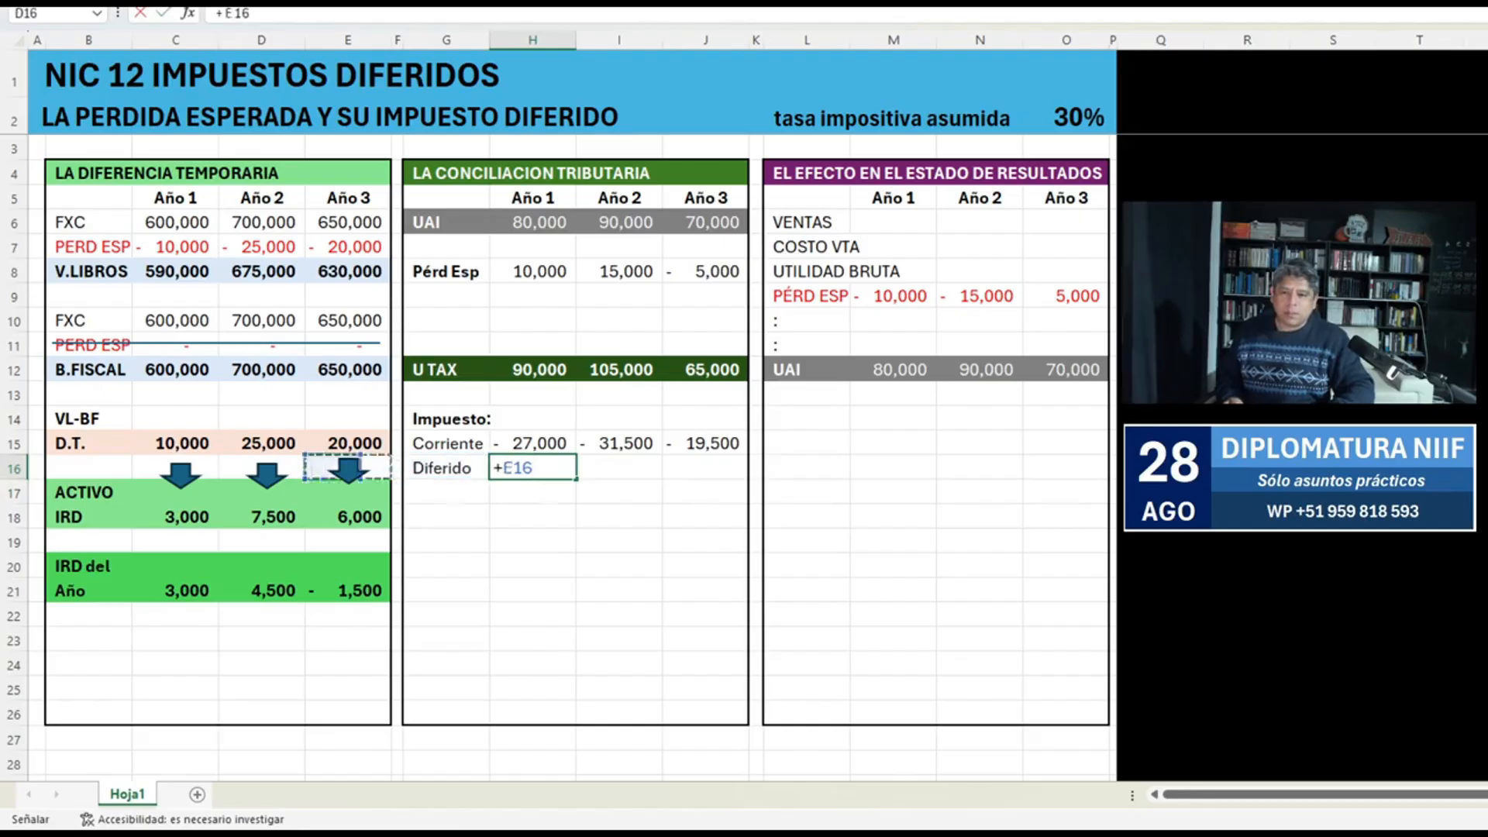
pyautogui.hotkey('ctrl', 'c')
pyautogui.press('Right')
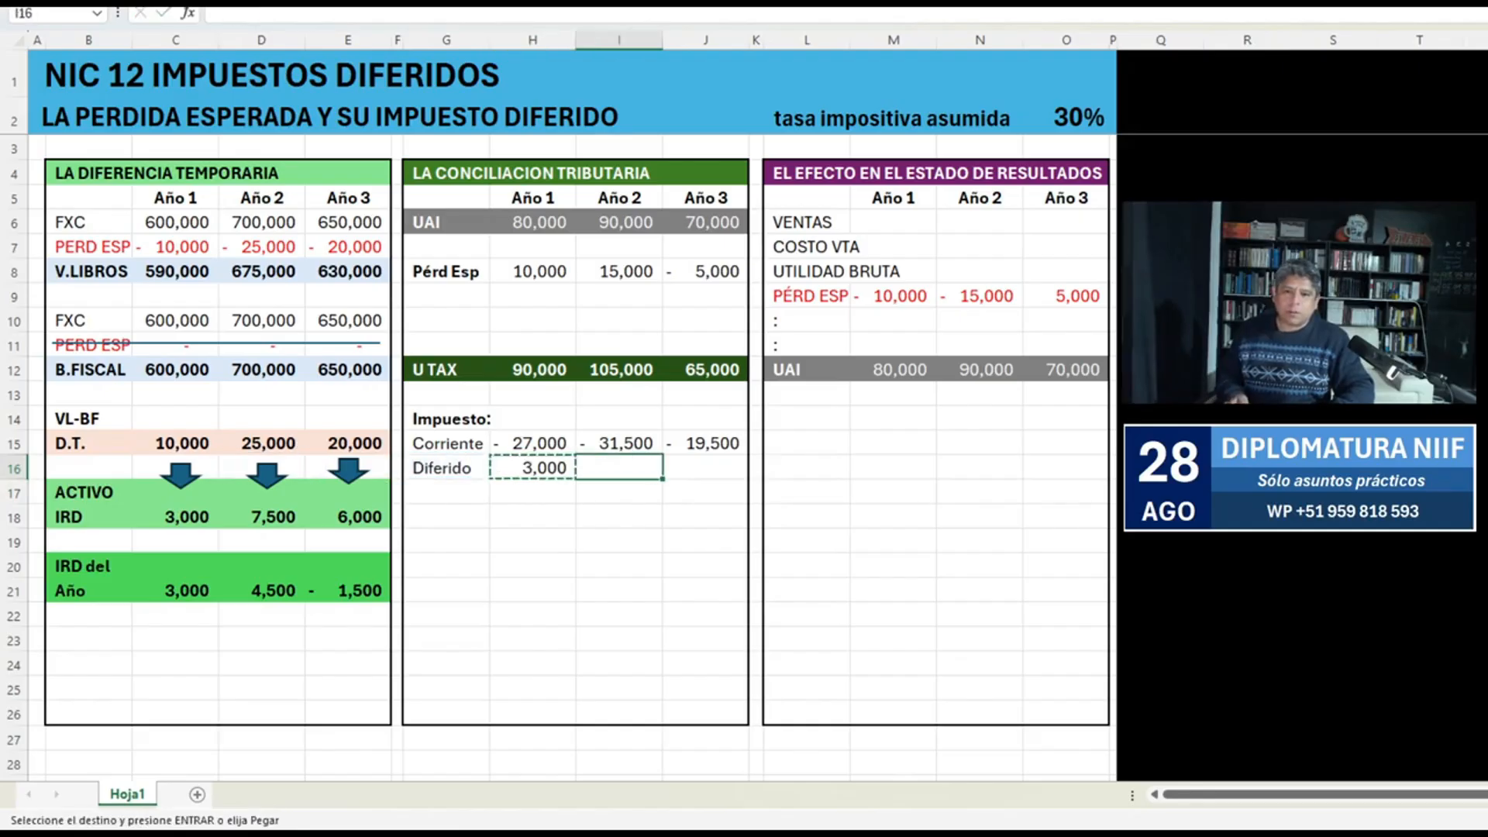
pyautogui.press('Return')
pyautogui.press('Right')
pyautogui.press('Return')
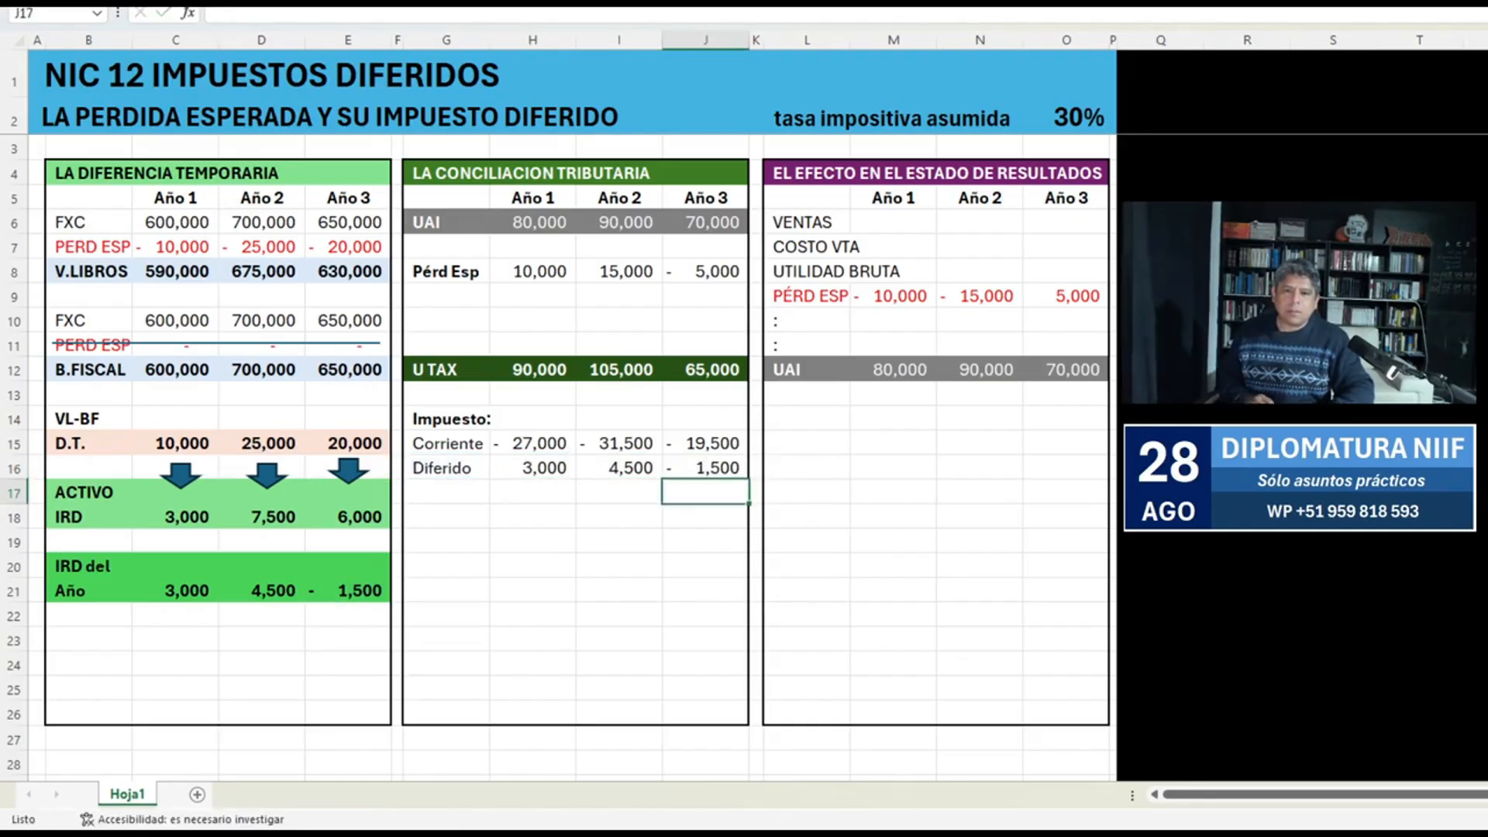
# Trace the precedents of the Corriente cells H15:J15 and the Diferido cells H16:J16.
pyautogui.press('Up')
pyautogui.press('Up')
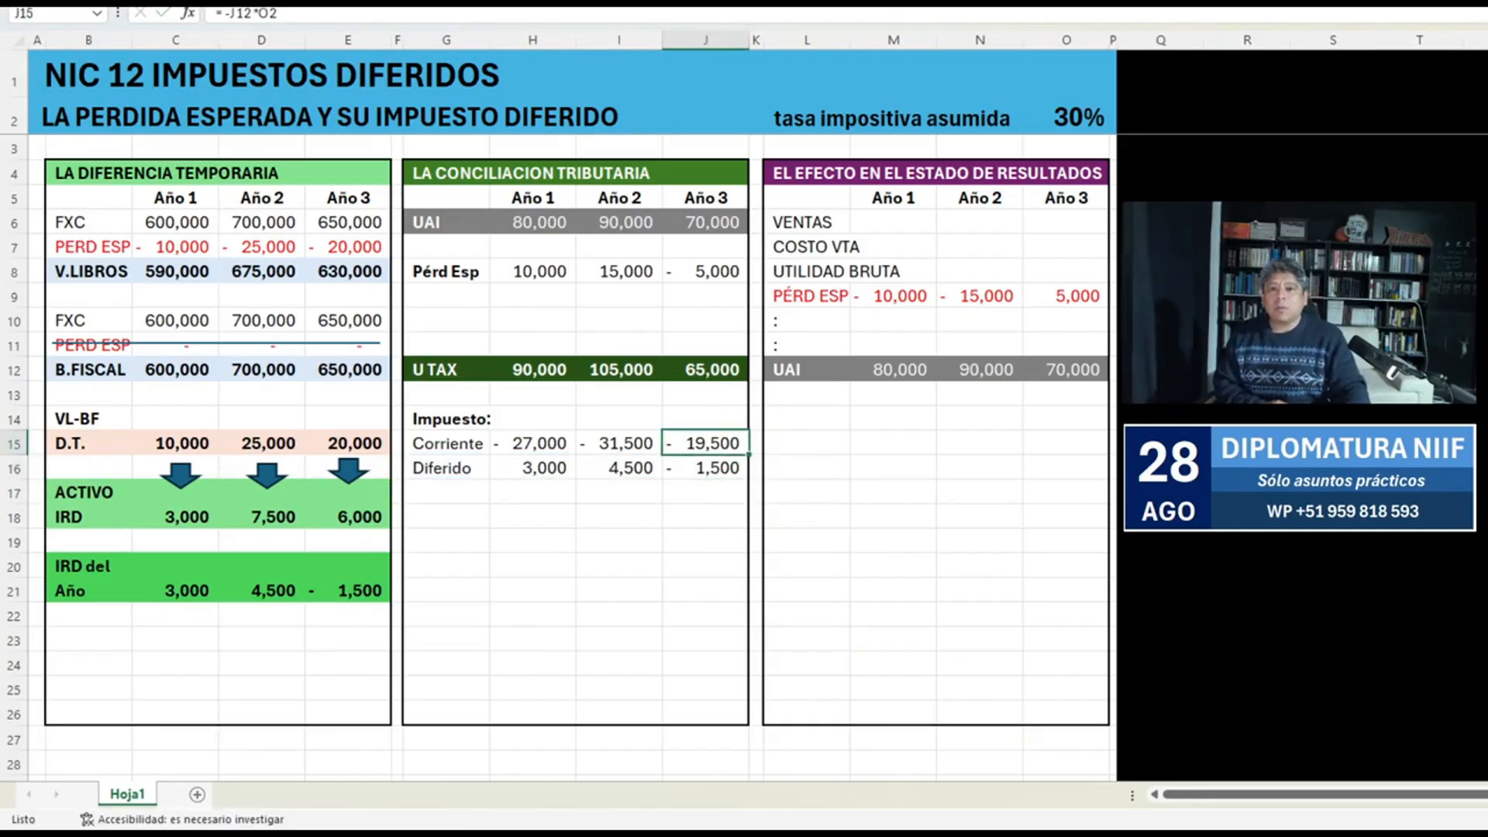
pyautogui.hotkey('alt', 'm')
pyautogui.press('p')
pyautogui.press('Left')
pyautogui.hotkey('alt', 'm')
pyautogui.press('p')
pyautogui.press('Left')
pyautogui.hotkey('alt', 'm')
pyautogui.press('p')
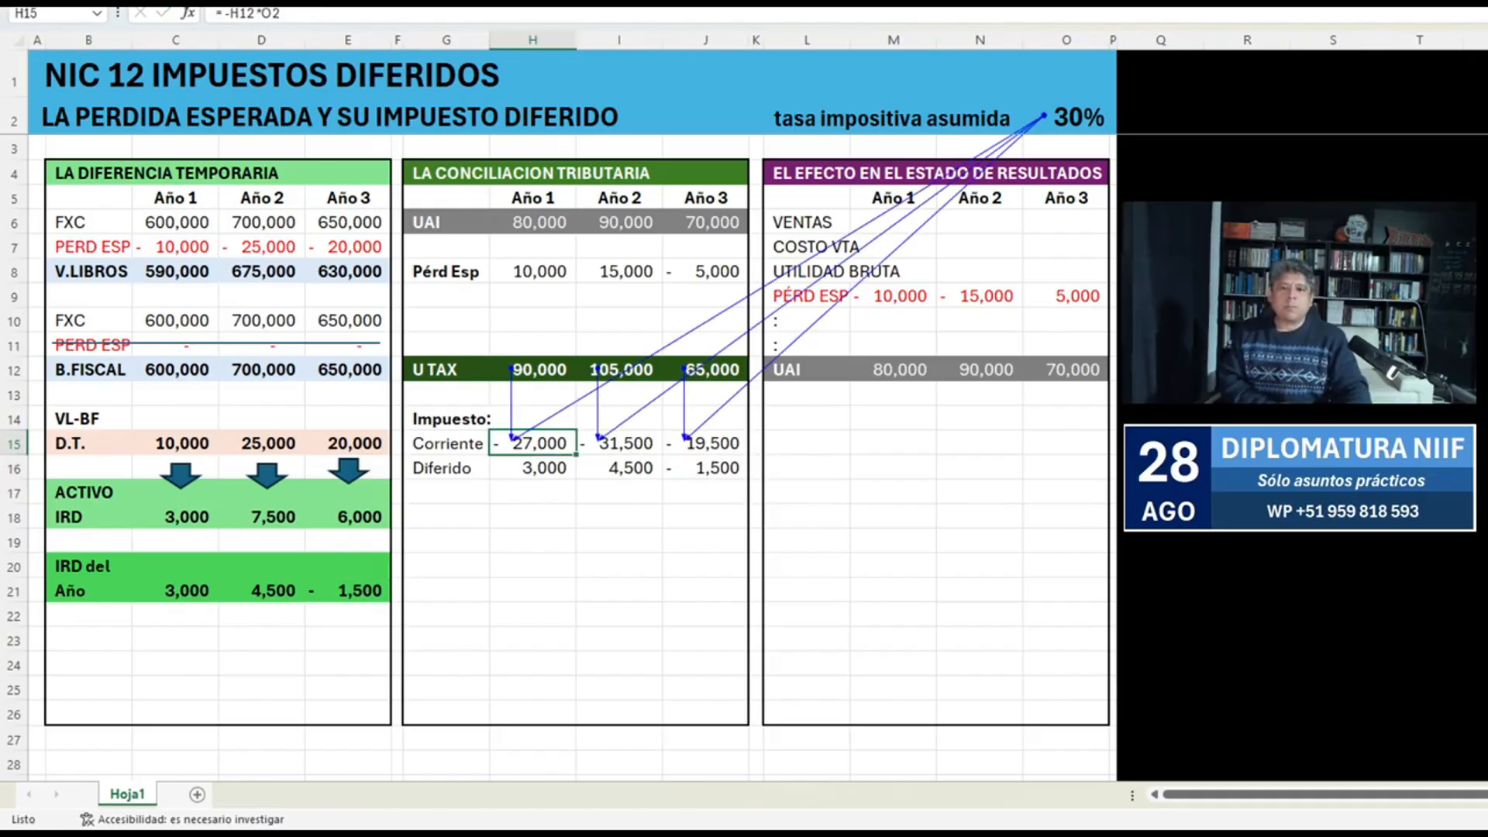
pyautogui.press('Down')
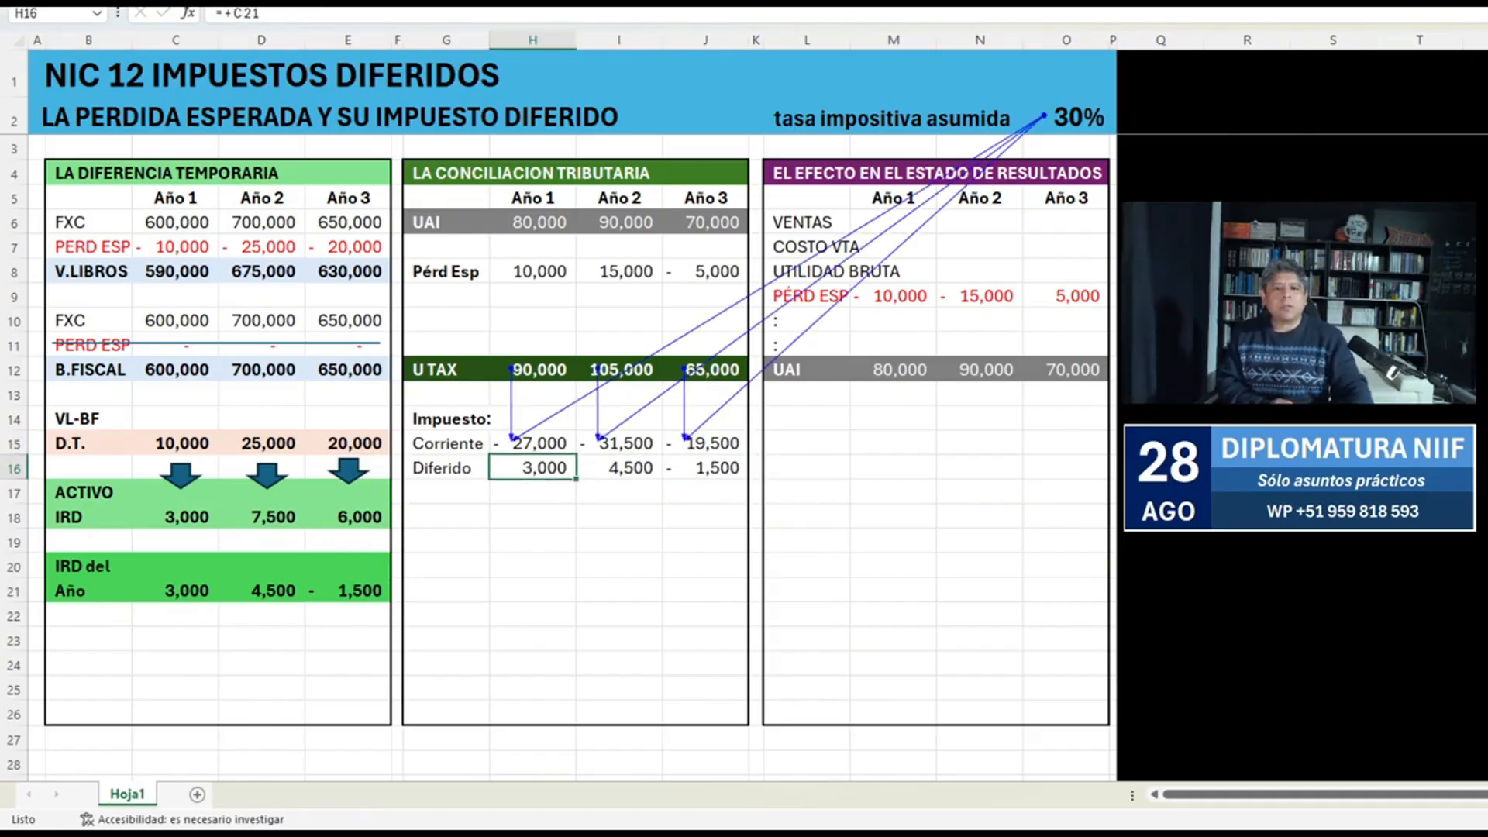
pyautogui.hotkey('alt', 'm')
pyautogui.press('p')
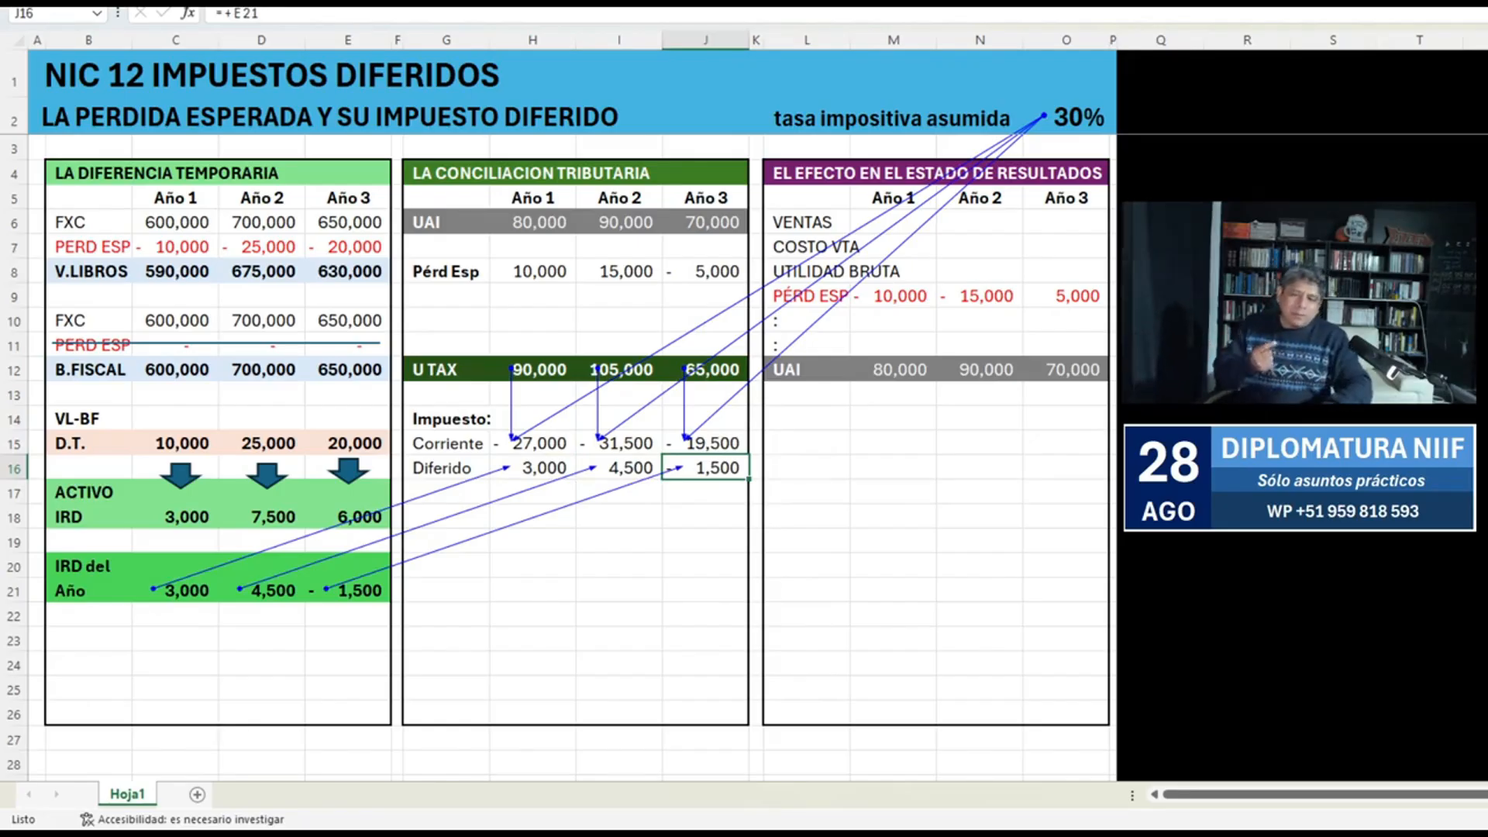
# Enter the formula =H8*O2 in H21 to multiply the Año 1 Pérd Esp adjustment by the tax rate.
pyautogui.press('Left')
pyautogui.press('Left')
pyautogui.press('Down')
pyautogui.press('Down')
pyautogui.press('Down')
pyautogui.press('Down')
pyautogui.press('Down')
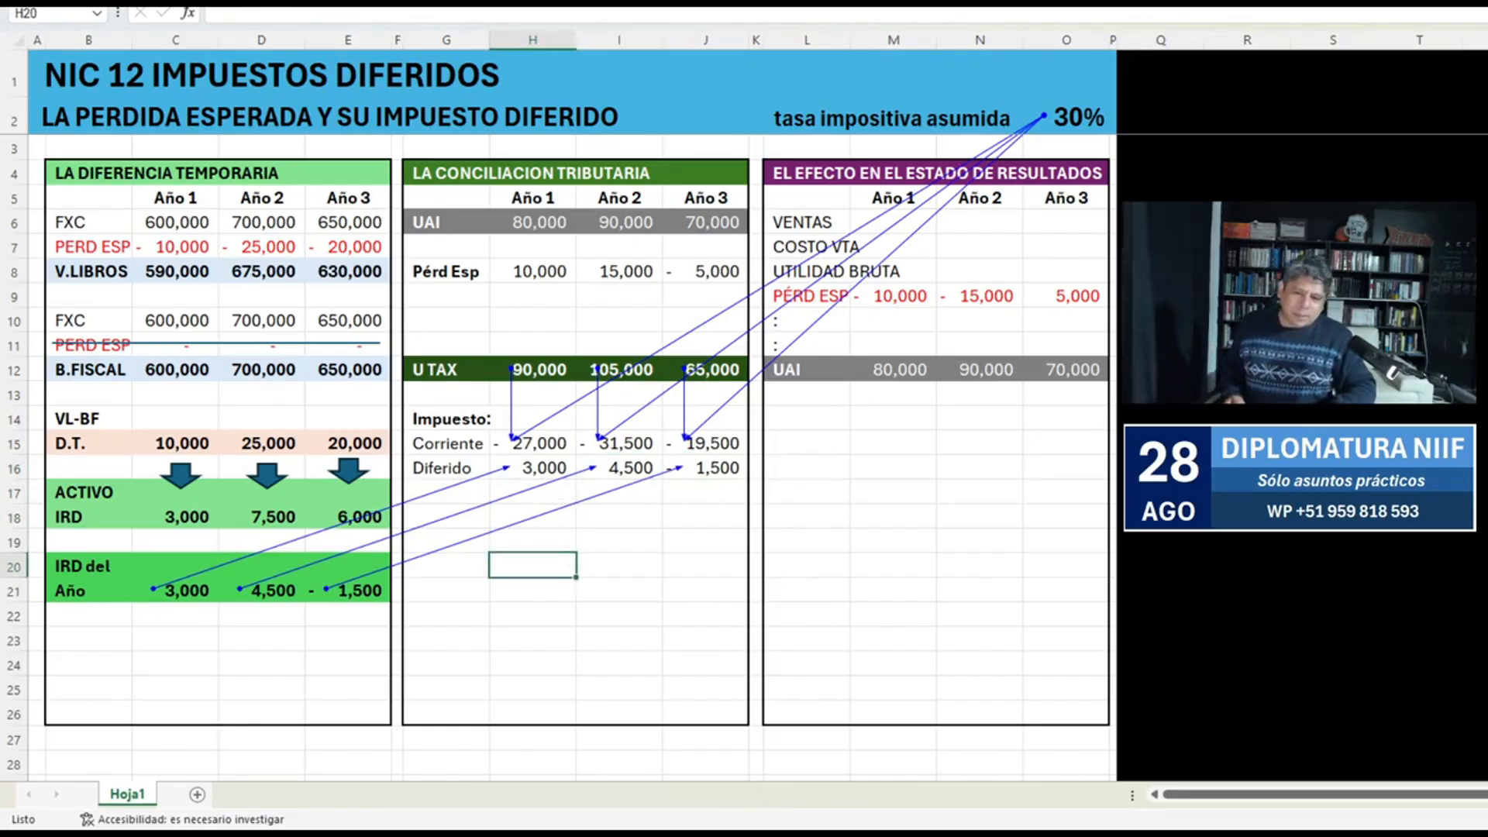
pyautogui.write('=')
pyautogui.press('Up')
pyautogui.press('Up')
pyautogui.press('Up')
pyautogui.press('Up')
pyautogui.press('Up')
pyautogui.press('Up')
pyautogui.press('Up')
pyautogui.press('Up')
pyautogui.press('Up')
pyautogui.press('Up')
pyautogui.press('Up')
pyautogui.press('Up')
pyautogui.press('Up')
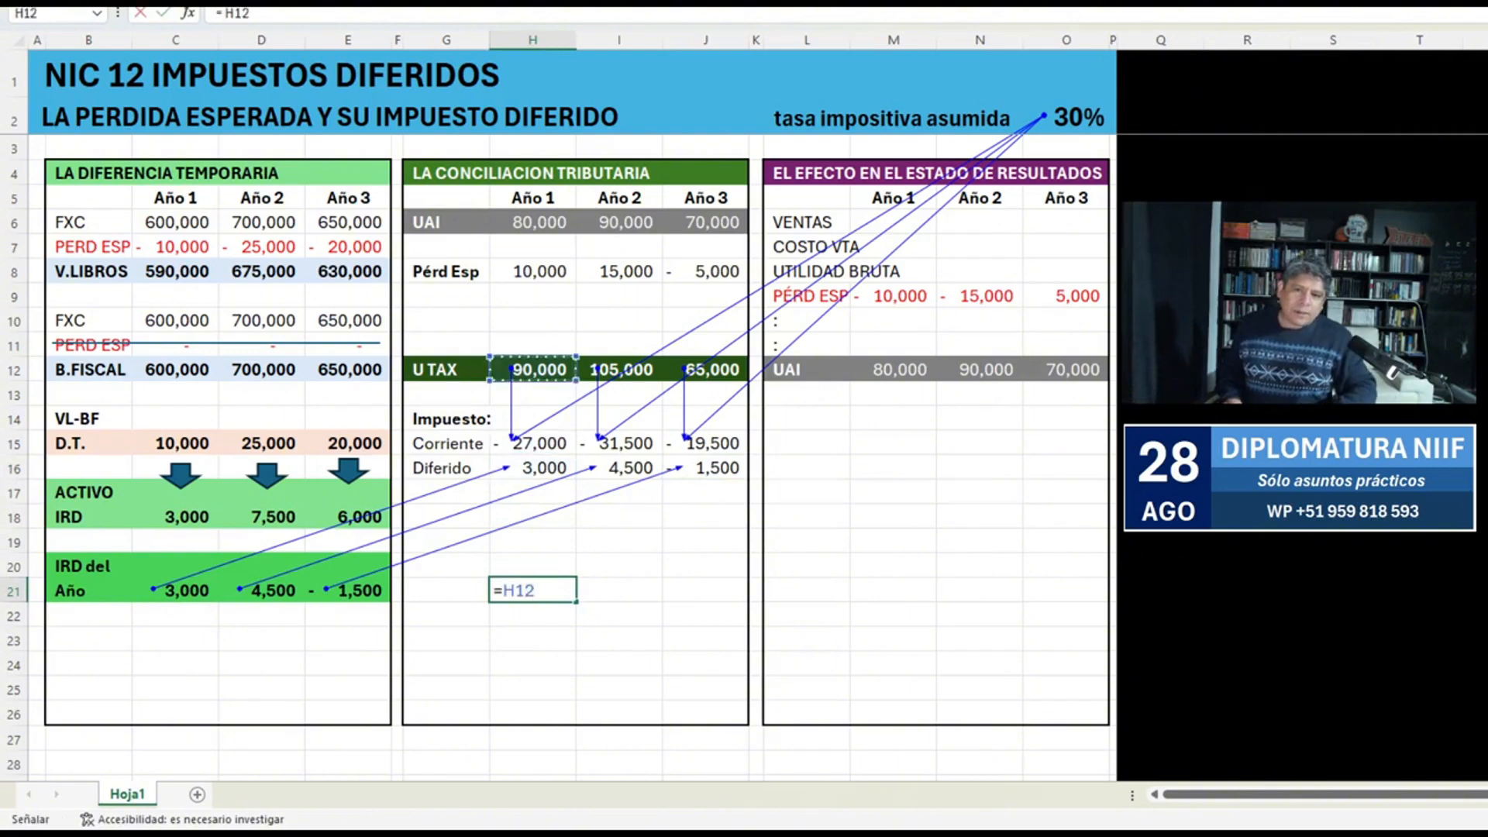
pyautogui.write('*')
pyautogui.press('Up')
pyautogui.press('Up')
pyautogui.press('Up')
pyautogui.press('Up')
pyautogui.press('Up')
pyautogui.press('Up')
pyautogui.press('Up')
pyautogui.press('Up')
pyautogui.press('Up')
pyautogui.press('Up')
pyautogui.press('Up')
pyautogui.press('Up')
pyautogui.press('Up')
pyautogui.press('Up')
pyautogui.press('Up')
pyautogui.press('Up')
pyautogui.press('Up')
pyautogui.press('Up')
pyautogui.press('Up')
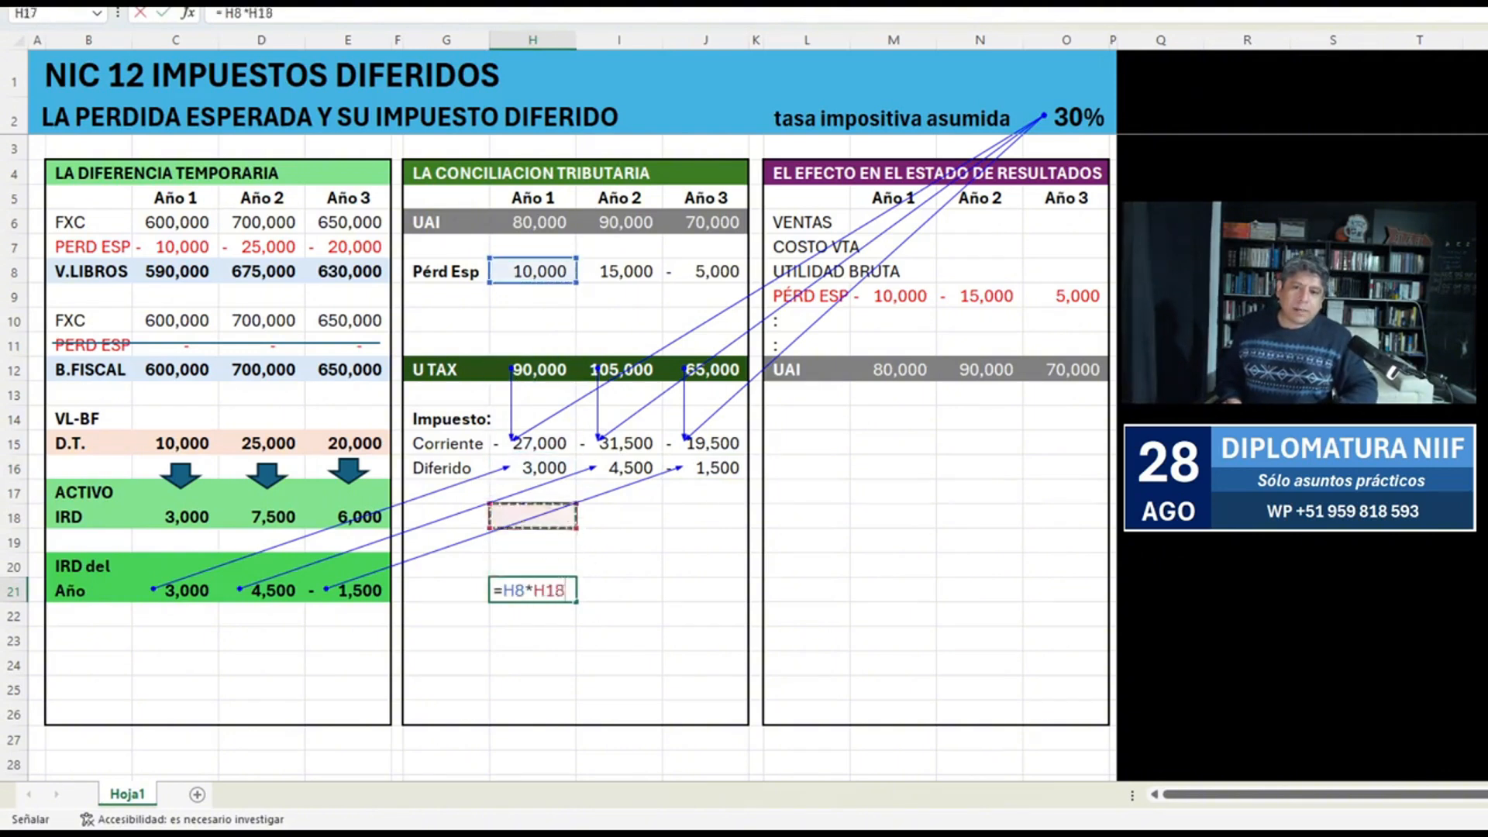
pyautogui.press('Right')
pyautogui.press('Right')
pyautogui.press('Right')
pyautogui.press('Right')
pyautogui.press('Right')
pyautogui.press('Right')
pyautogui.press('Right')
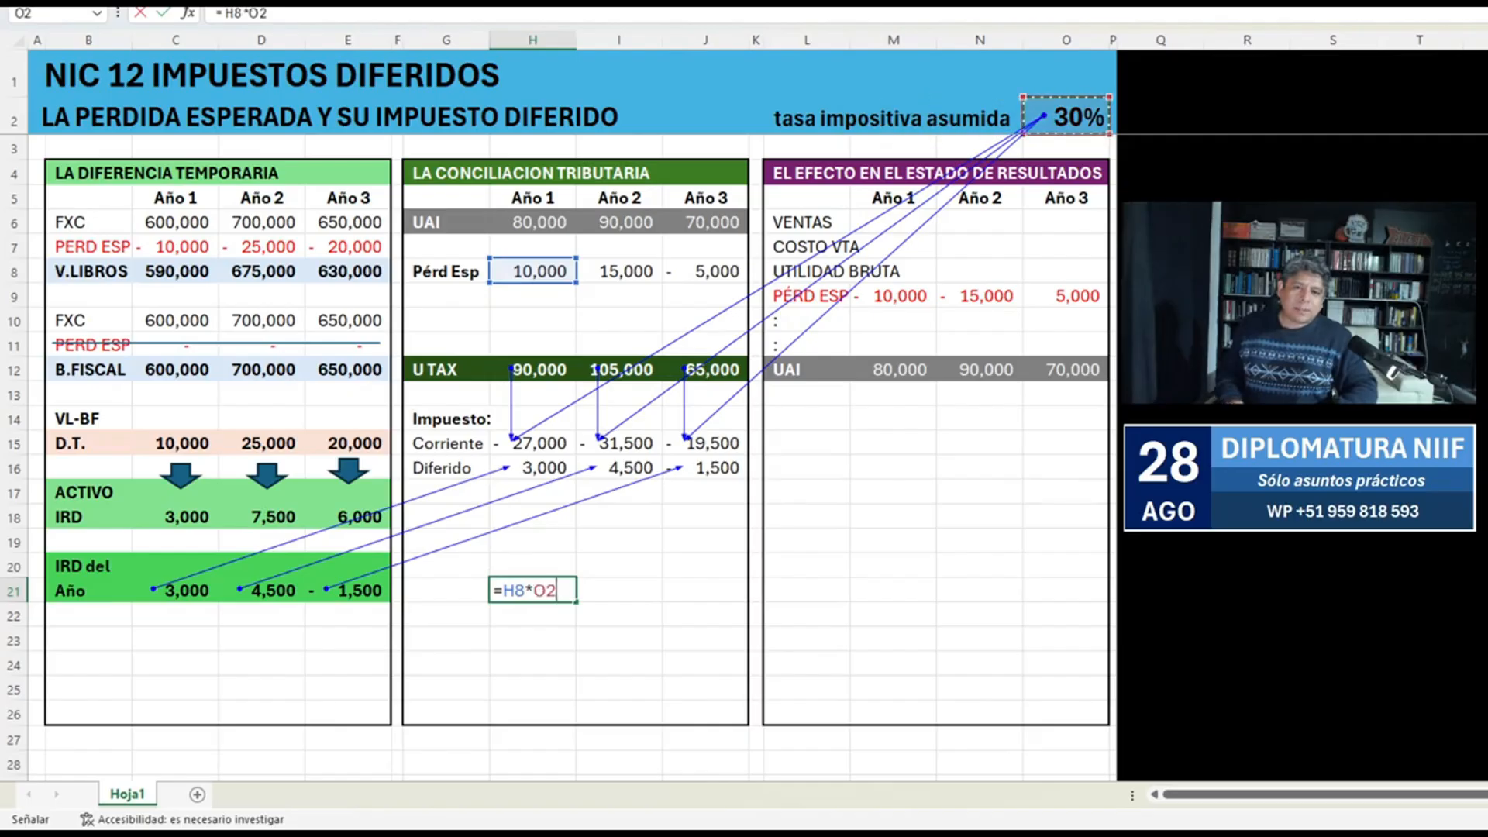
pyautogui.hotkey('ctrl', 'Return')
# Make the tax rate reference in H21 absolute as $O$2 and fill the formula across to I21.
pyautogui.press('F2')
pyautogui.hotkey('ctrl', 'Return')
pyautogui.press('F2')
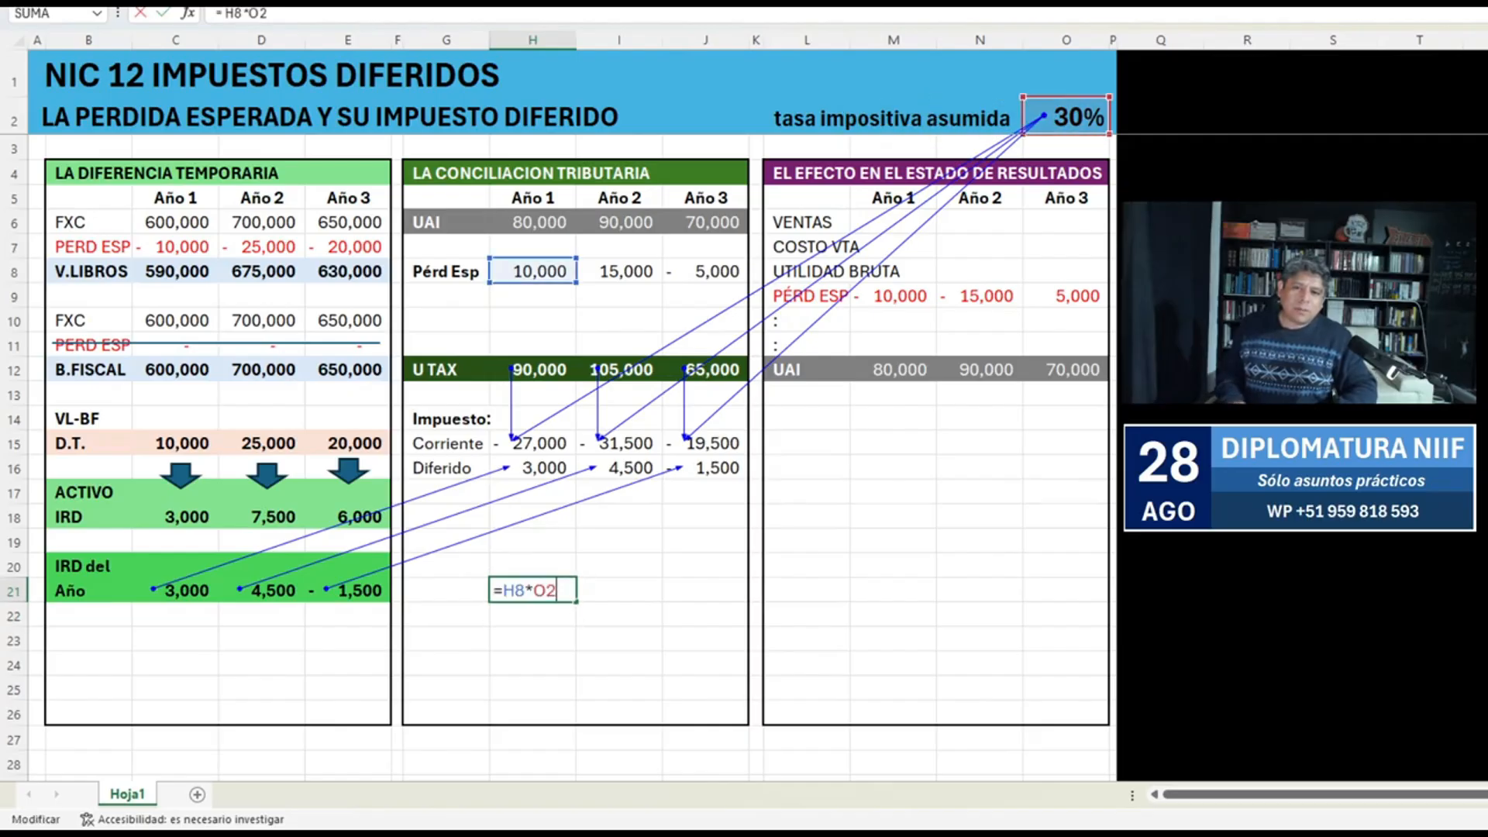
pyautogui.press('F4')
pyautogui.press('Tab')
pyautogui.hotkey('ctrl', 'r')
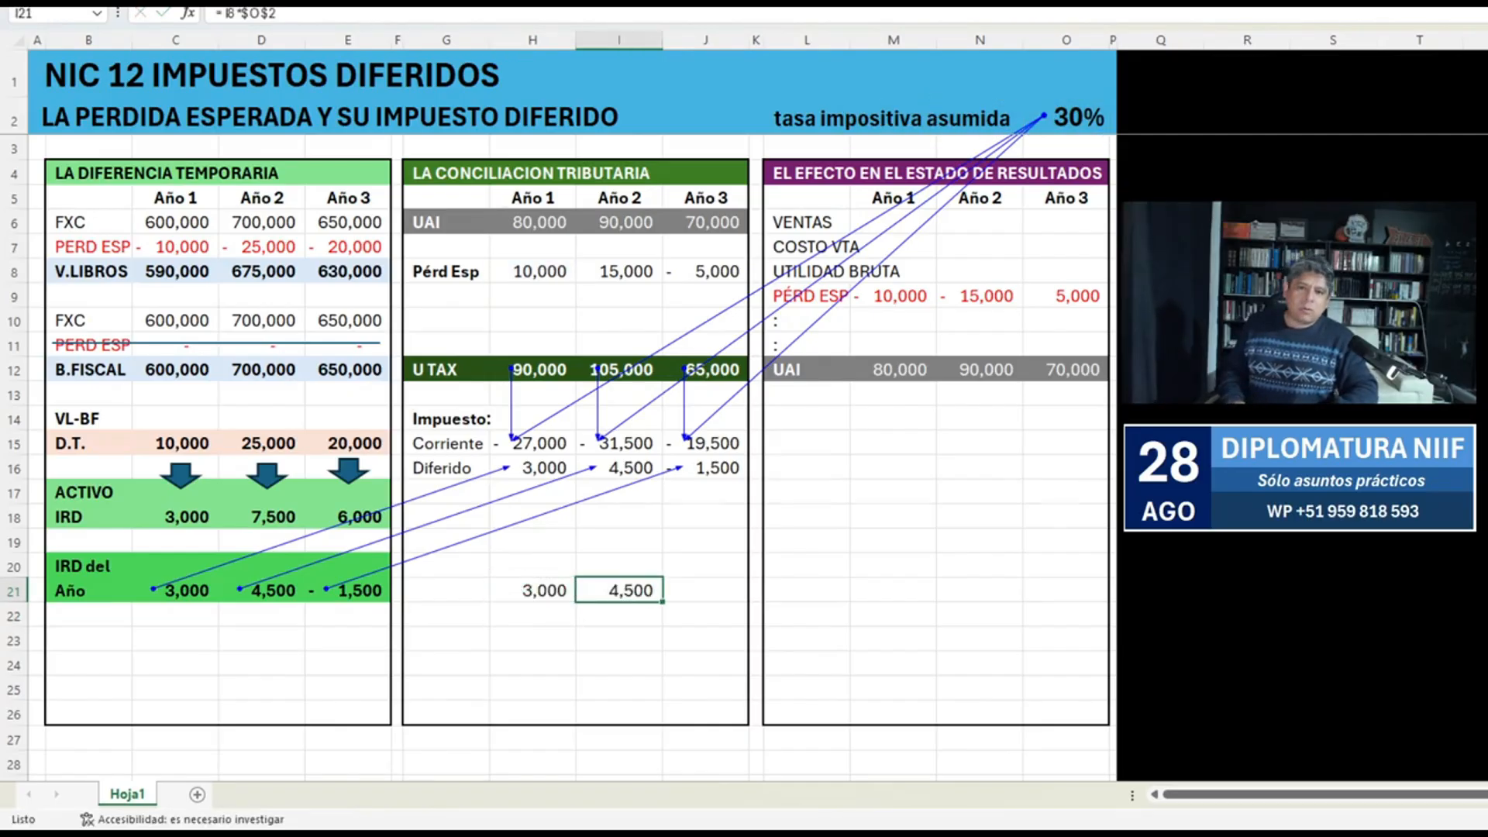
# Fill the Pérd Esp tax formula across to J21, check its references and compare it with the Diferido row.
pyautogui.press('F2')
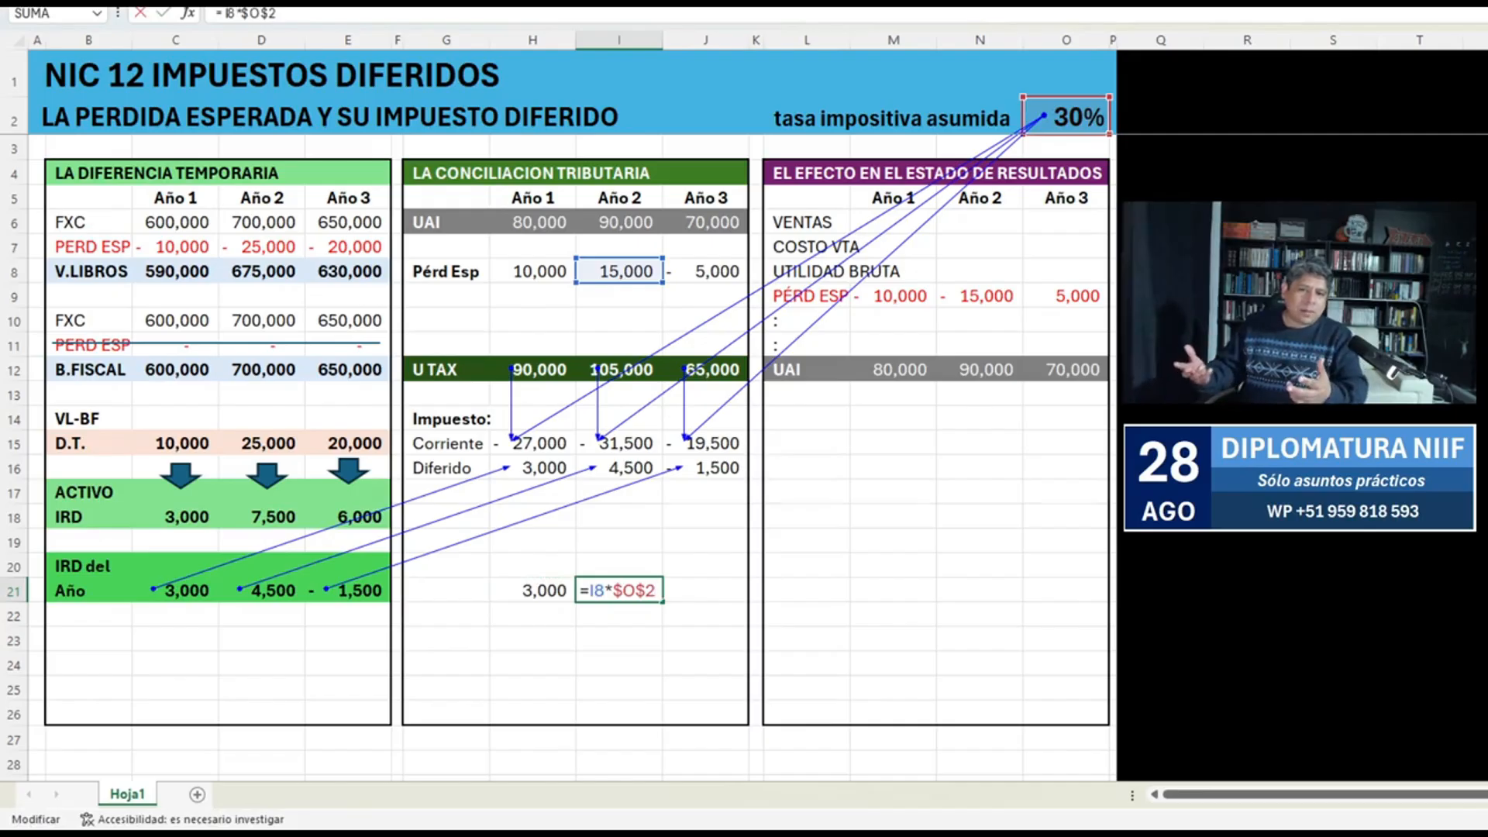
pyautogui.press('Escape')
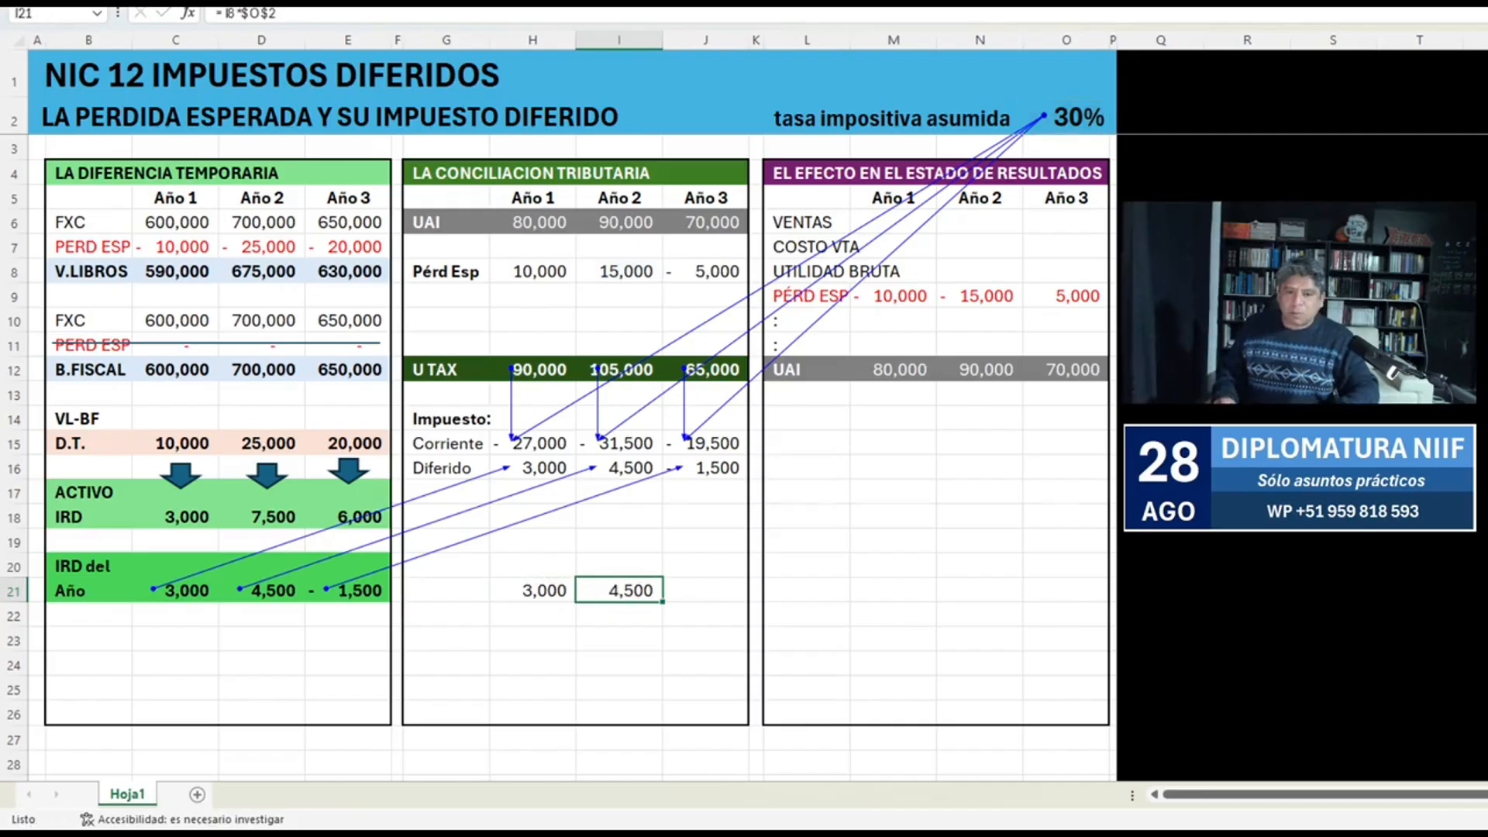
pyautogui.hotkey('shift', 'Up')
pyautogui.hotkey('shift', 'Up')
pyautogui.hotkey('shift', 'Up')
pyautogui.hotkey('shift', 'Up')
pyautogui.hotkey('shift', 'Up')
pyautogui.press('Right')
pyautogui.hotkey('ctrl', 'r')
pyautogui.press('F2')
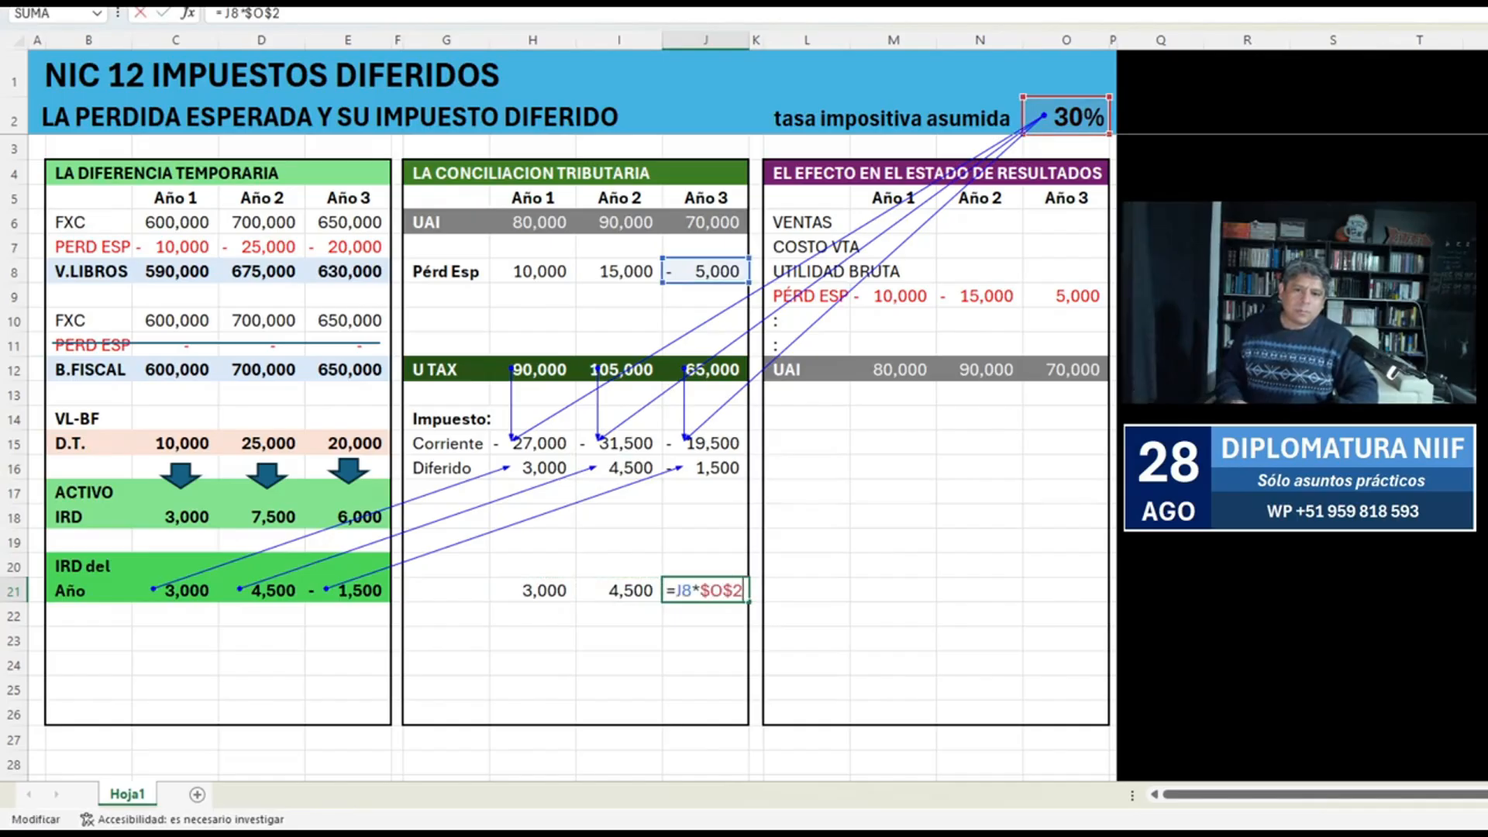
pyautogui.press('Escape')
pyautogui.hotkey('ctrl', 'Up')
pyautogui.hotkey('ctrl', 'shift', 'Down')
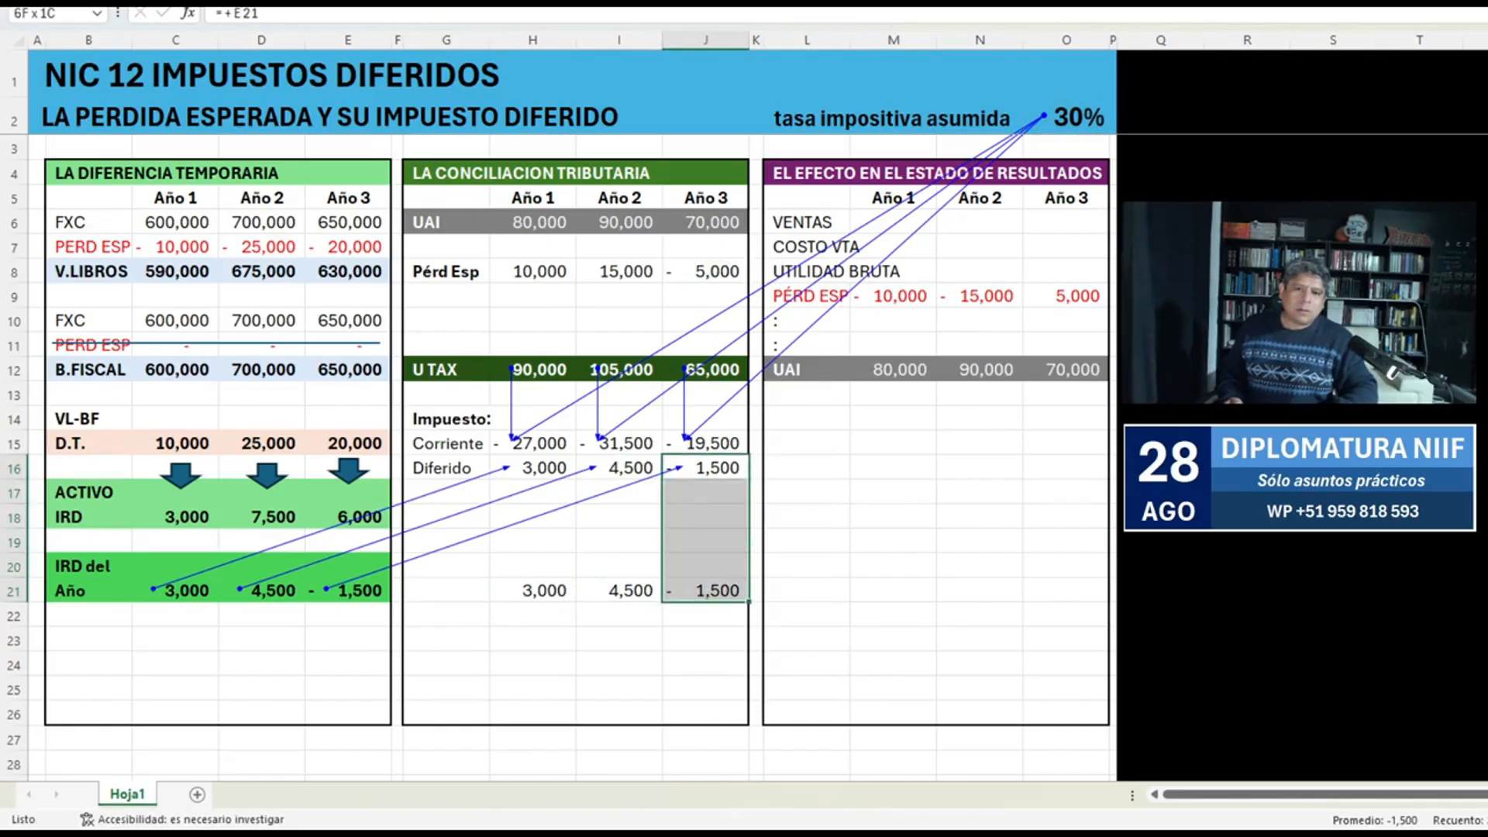
pyautogui.hotkey('ctrl', 'Down')
pyautogui.hotkey('shift', 'Left')
pyautogui.hotkey('shift', 'Left')
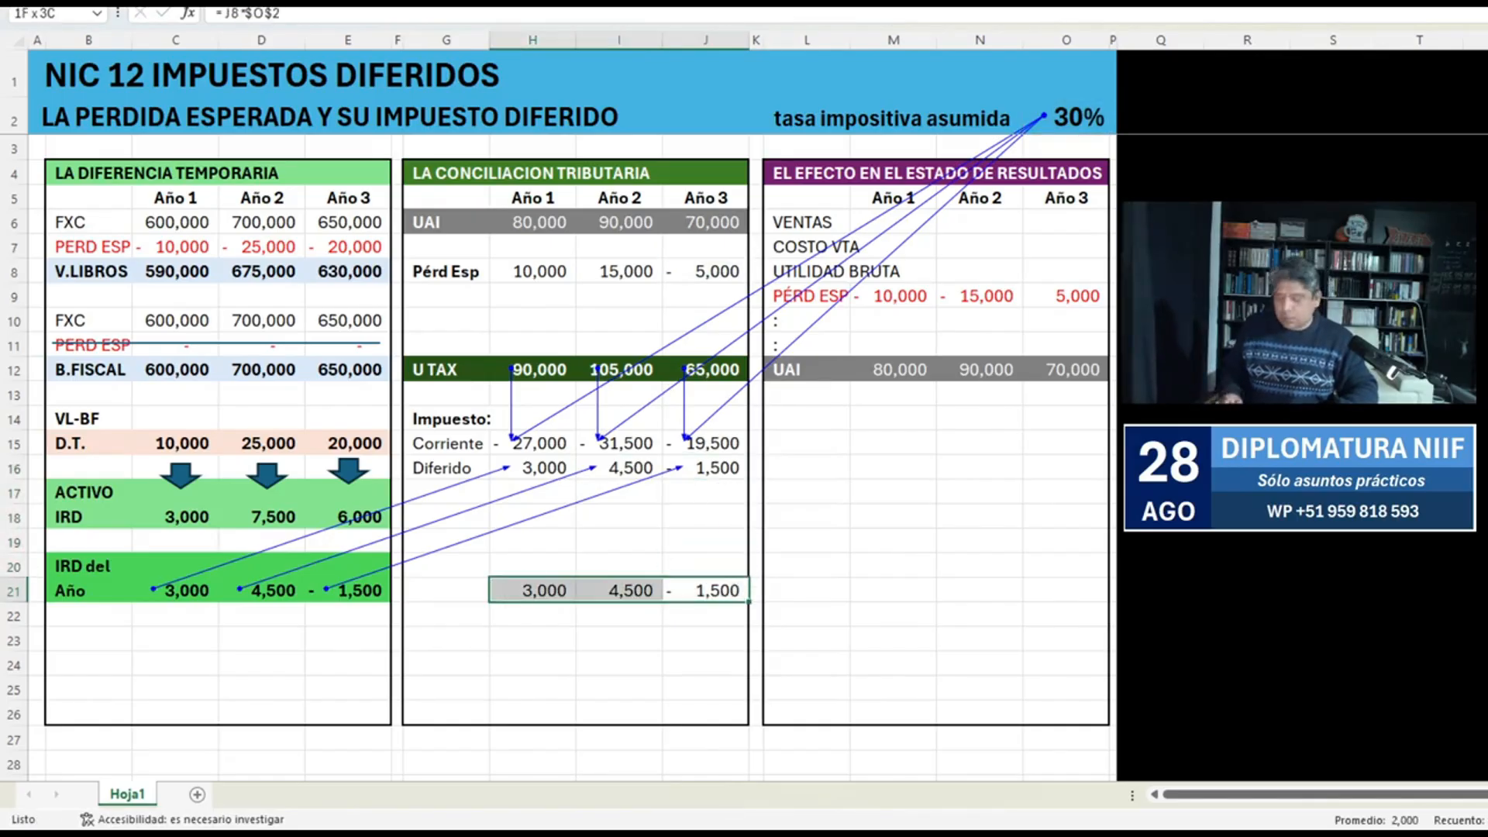
# Remove the check formulas from H21:J21.
pyautogui.hotkey('ctrl', 'z')
pyautogui.press('Left')
pyautogui.hotkey('shift', 'Left')
pyautogui.press('Delete')
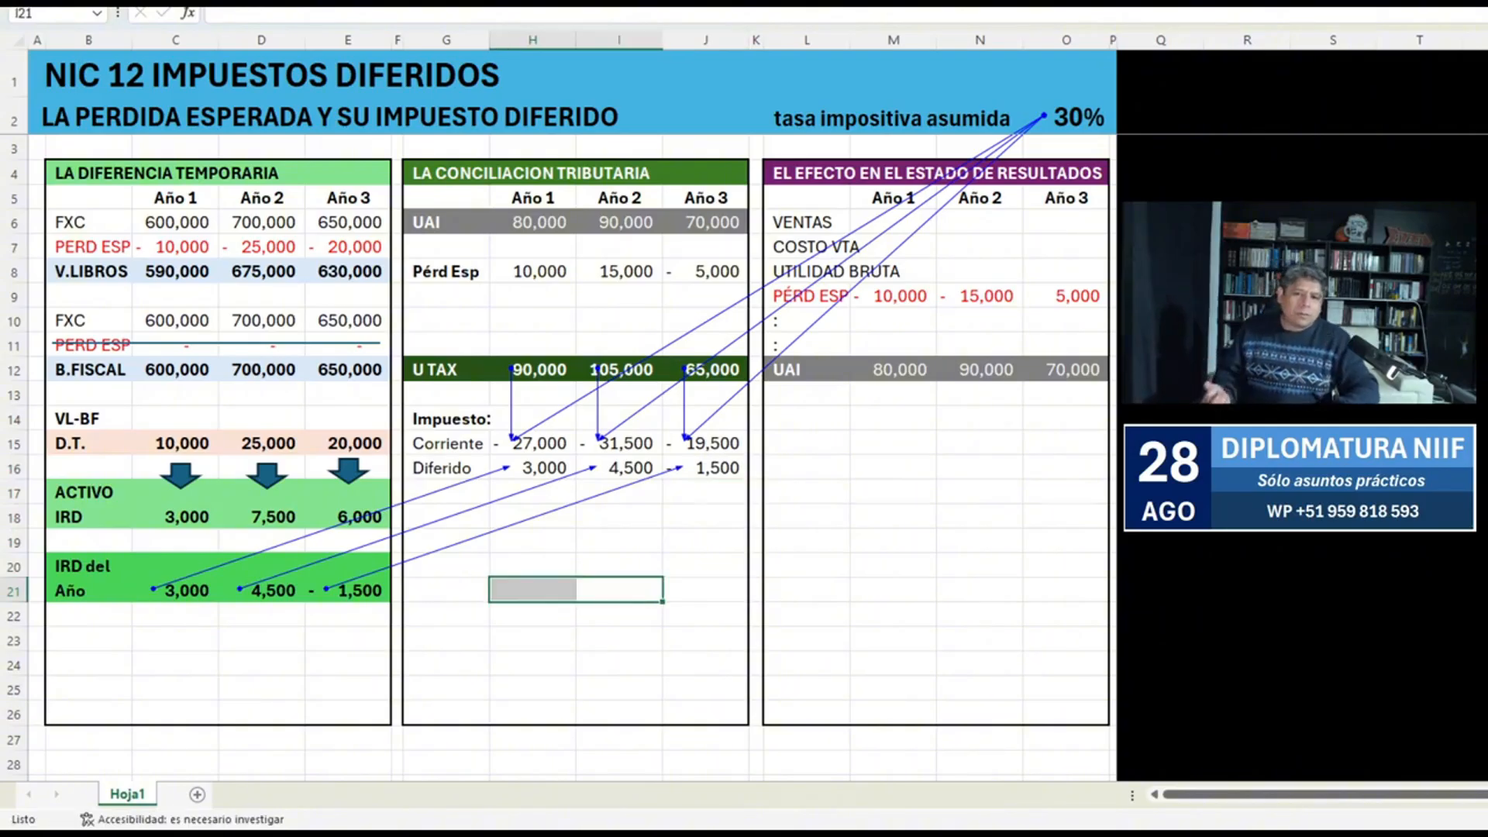
# Save the workbook and enter =+H15+H16 in H17 to add the Año 1 Corriente and Diferido taxes.
pyautogui.press('Up')
pyautogui.press('Left')
pyautogui.press('Up')
pyautogui.press('Up')
pyautogui.press('Up')
pyautogui.hotkey('ctrl', 's')
pyautogui.write('=+H15+H16')
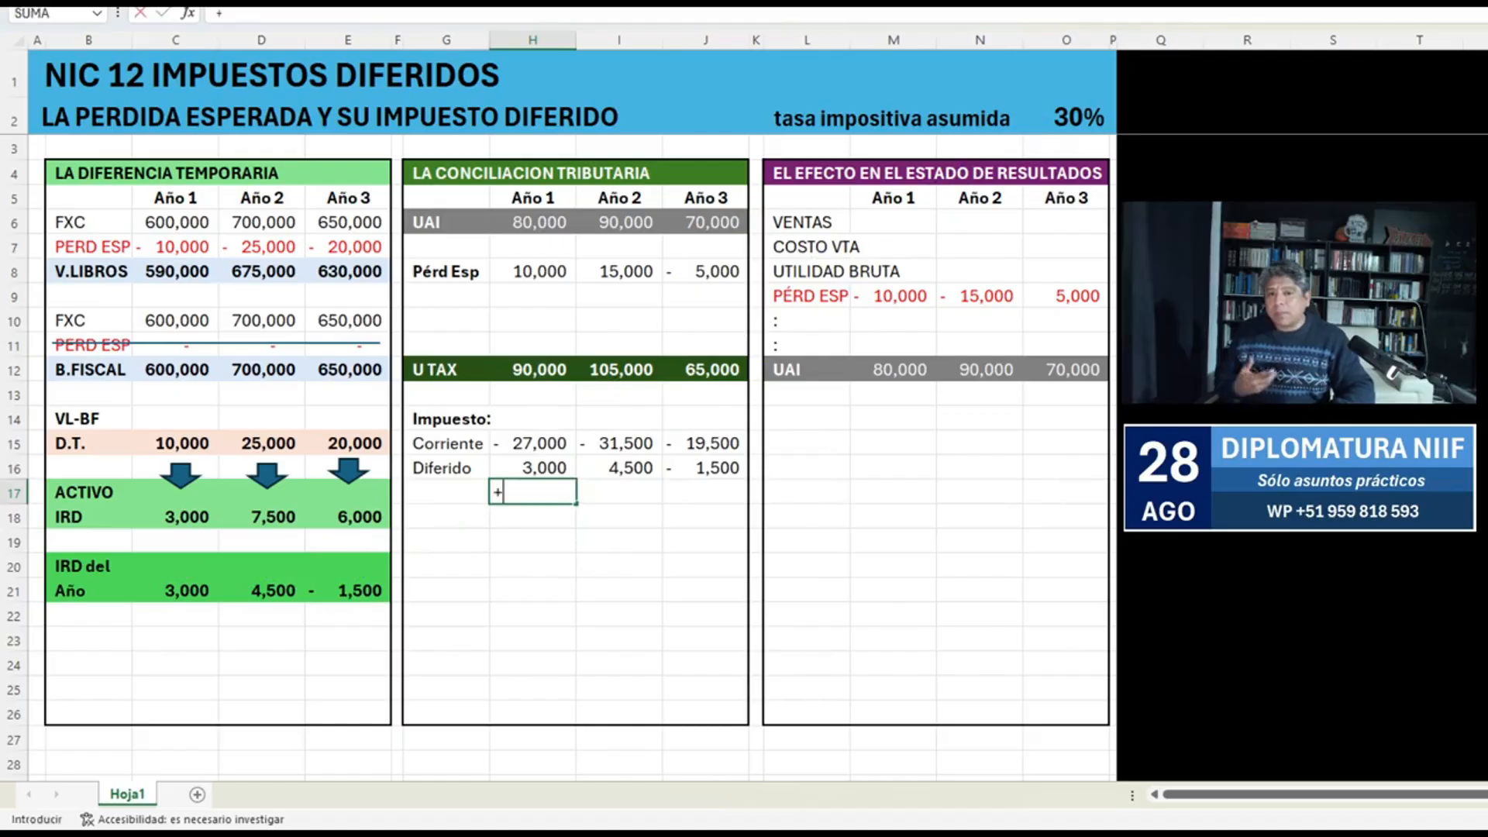
pyautogui.hotkey('ctrl', 'Return')
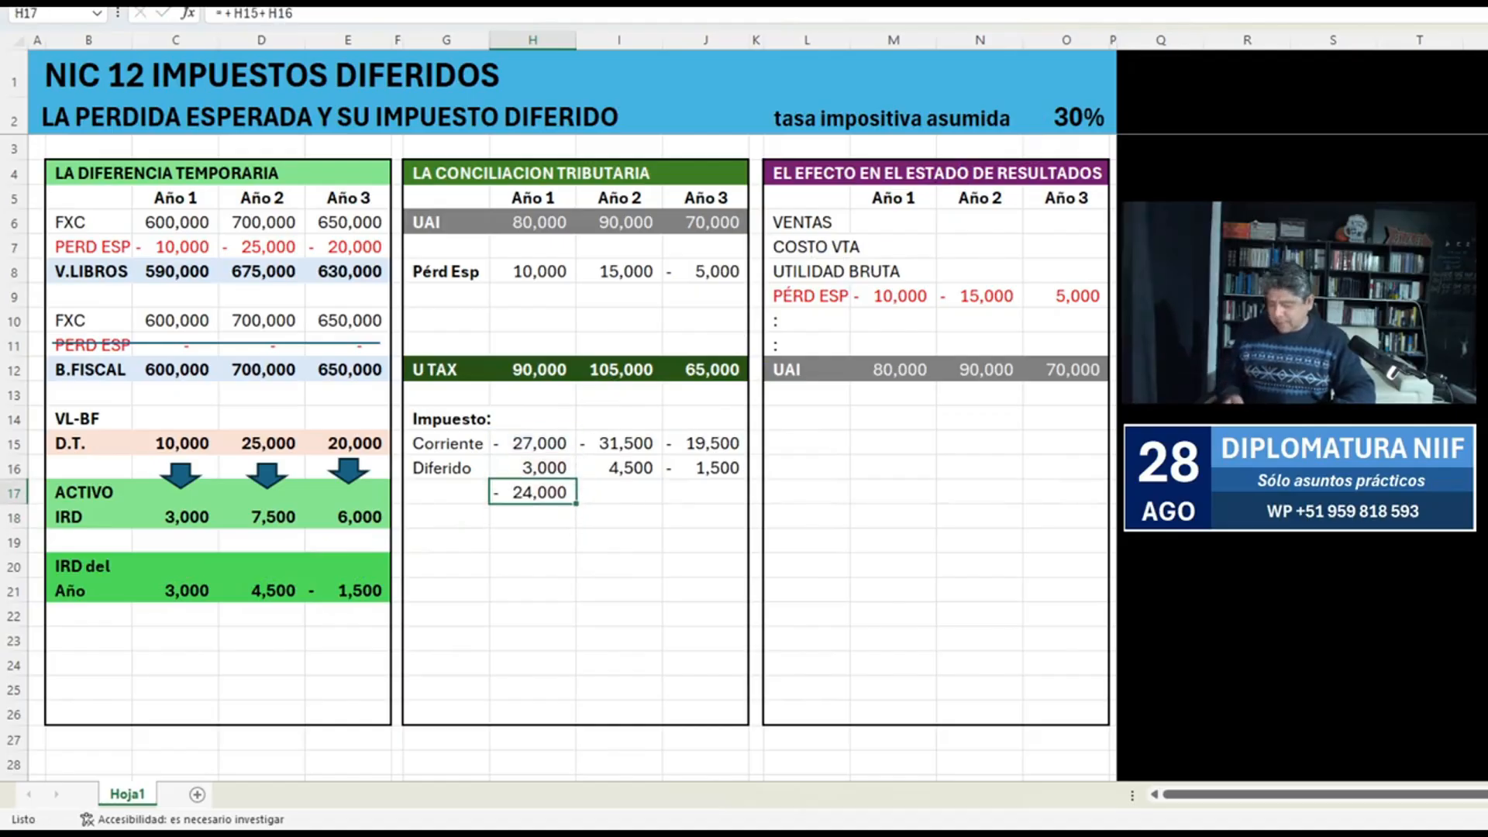
# Copy the H17 sum to I17 and enter =+J15+J16 in J17 for Año 3.
pyautogui.hotkey('ctrl', 'c')
pyautogui.hotkey('shift', 'Right')
pyautogui.press('Return')
pyautogui.press('Right')
pyautogui.press('Right')
pyautogui.write('=+J15+J16')
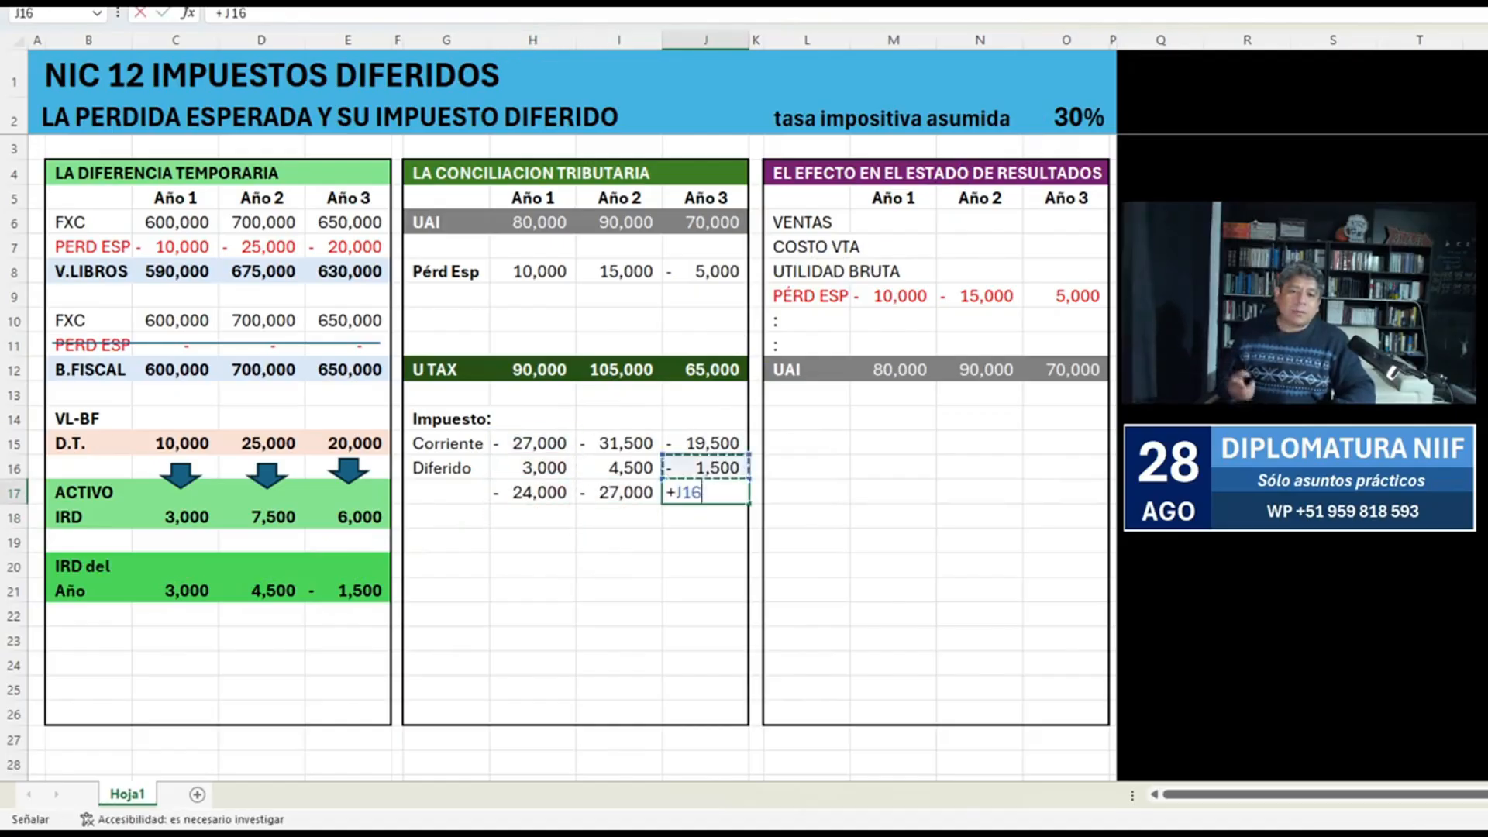
pyautogui.hotkey('ctrl', 'Return')
pyautogui.press('Left')
# Label G17 Combinado and make the row G17:J17 bold.
pyautogui.press('Left')
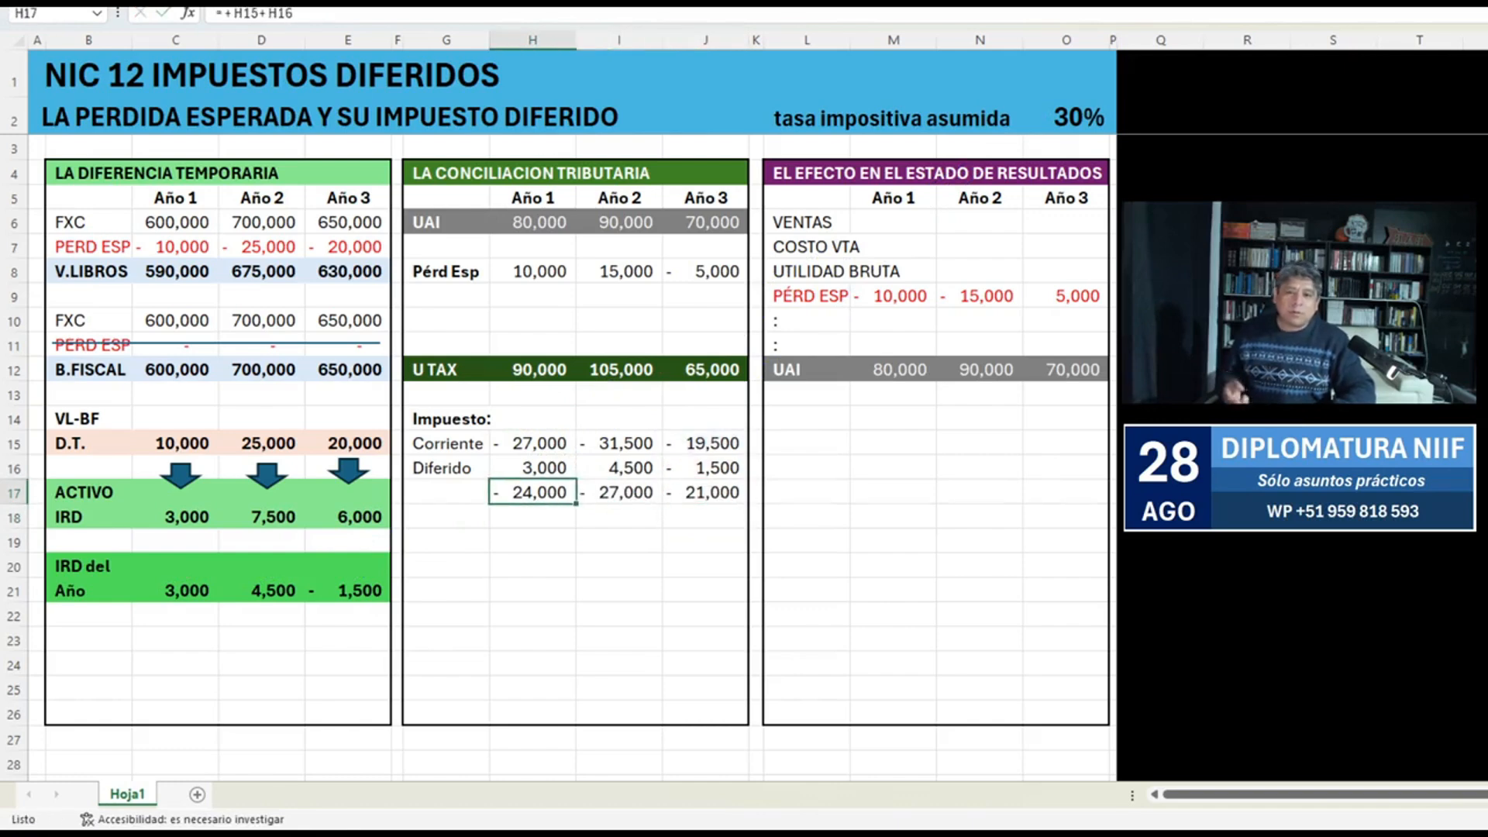
pyautogui.press('Left')
pyautogui.write('Combinado')
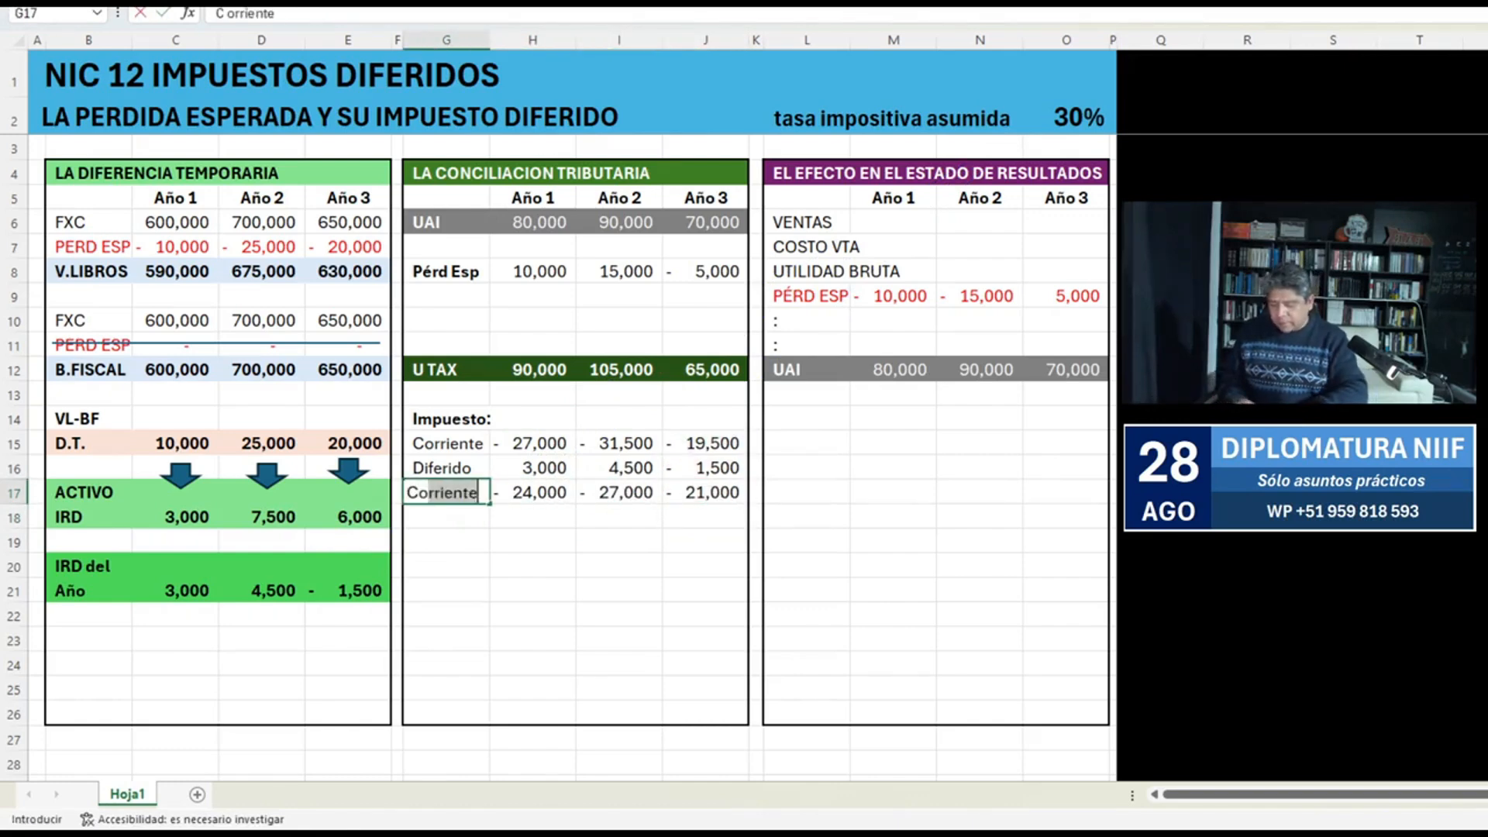
pyautogui.hotkey('ctrl', 'Return')
pyautogui.hotkey('shift', 'Right')
pyautogui.hotkey('shift', 'Right')
pyautogui.hotkey('shift', 'Right')
pyautogui.hotkey('ctrl', 'n')
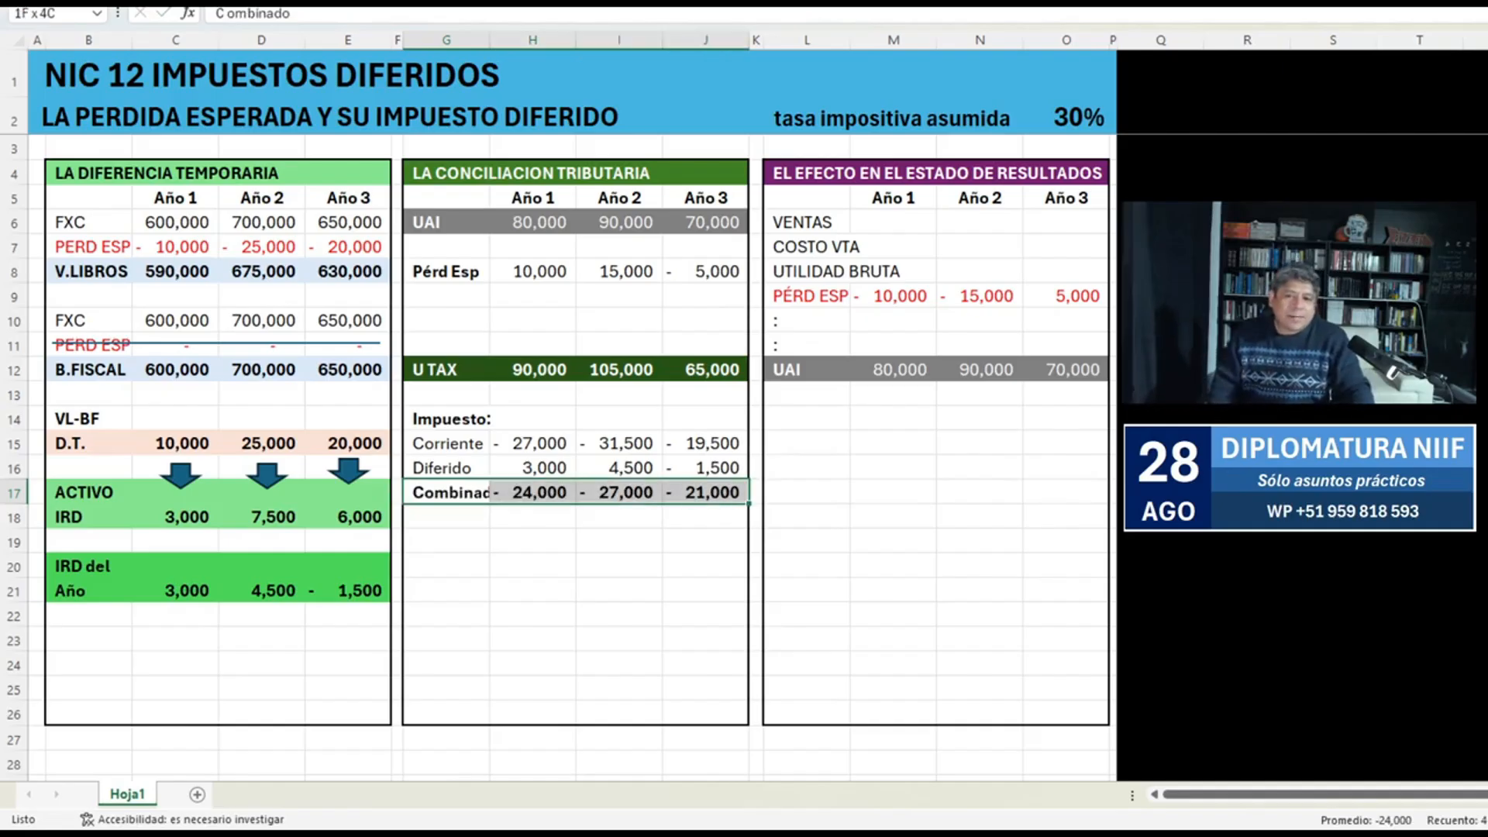
# Widen column G to fit the Combinado label and narrow the spacer columns F and K beside the table.
pyautogui.moveTo(402, 40); pyautogui.dragTo(492, 40)
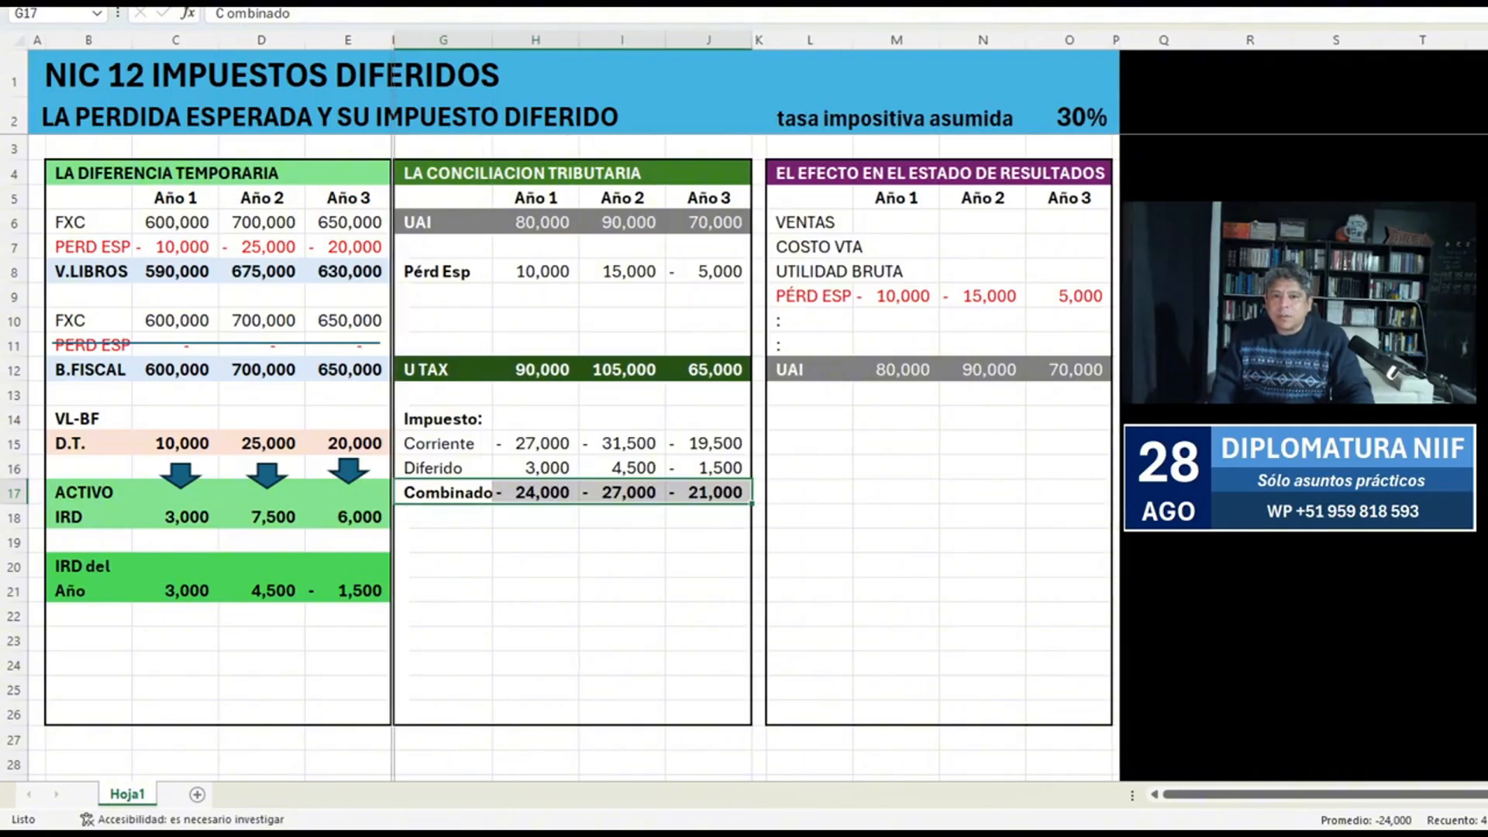
pyautogui.moveTo(393, 39); pyautogui.dragTo(397, 39)
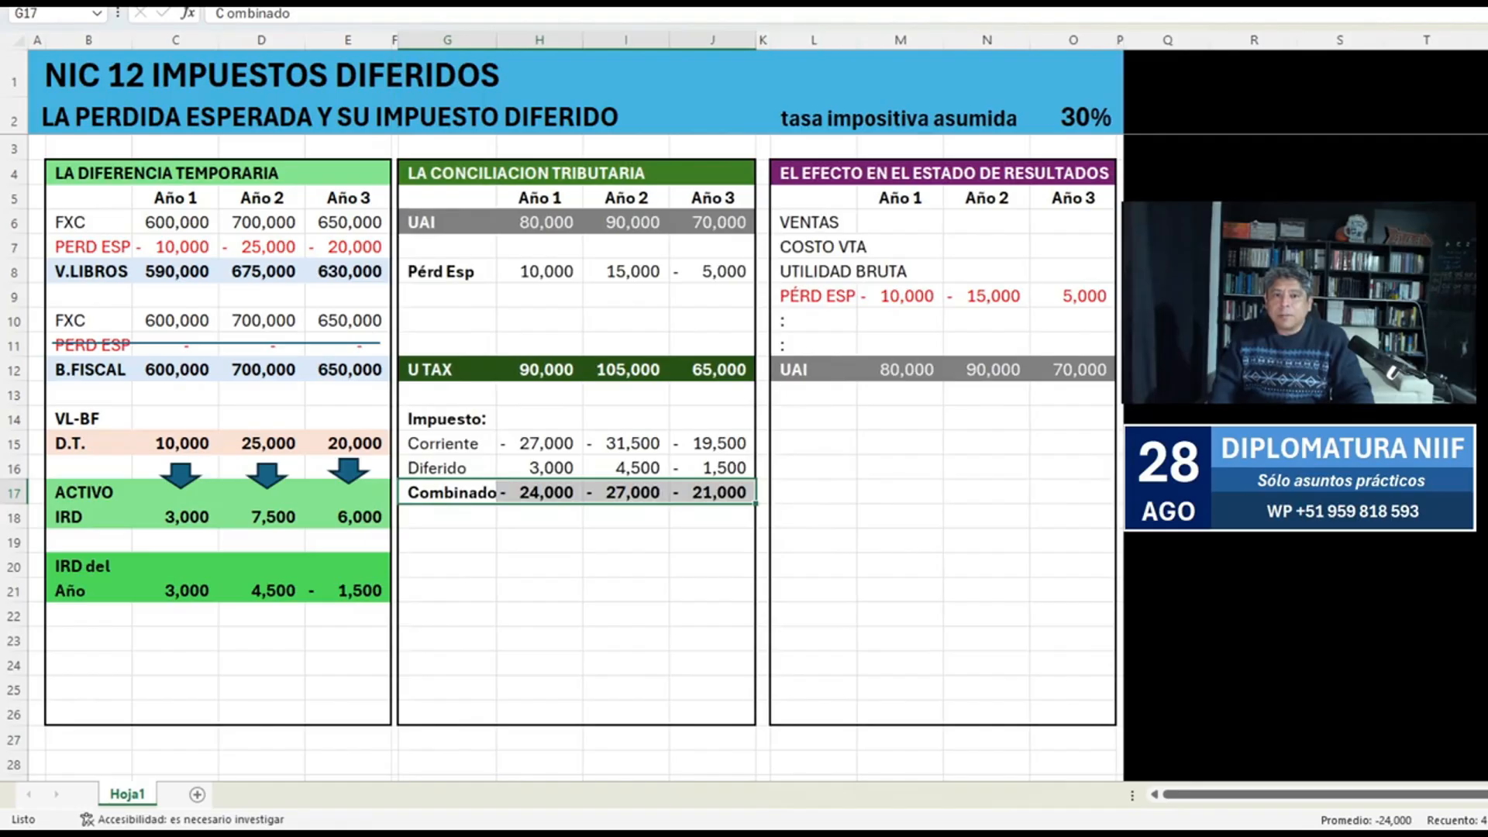
pyautogui.moveTo(769, 40); pyautogui.dragTo(762, 39)
# Examine the Corriente and Diferido tax rows across the three years.
pyautogui.click(712, 443)
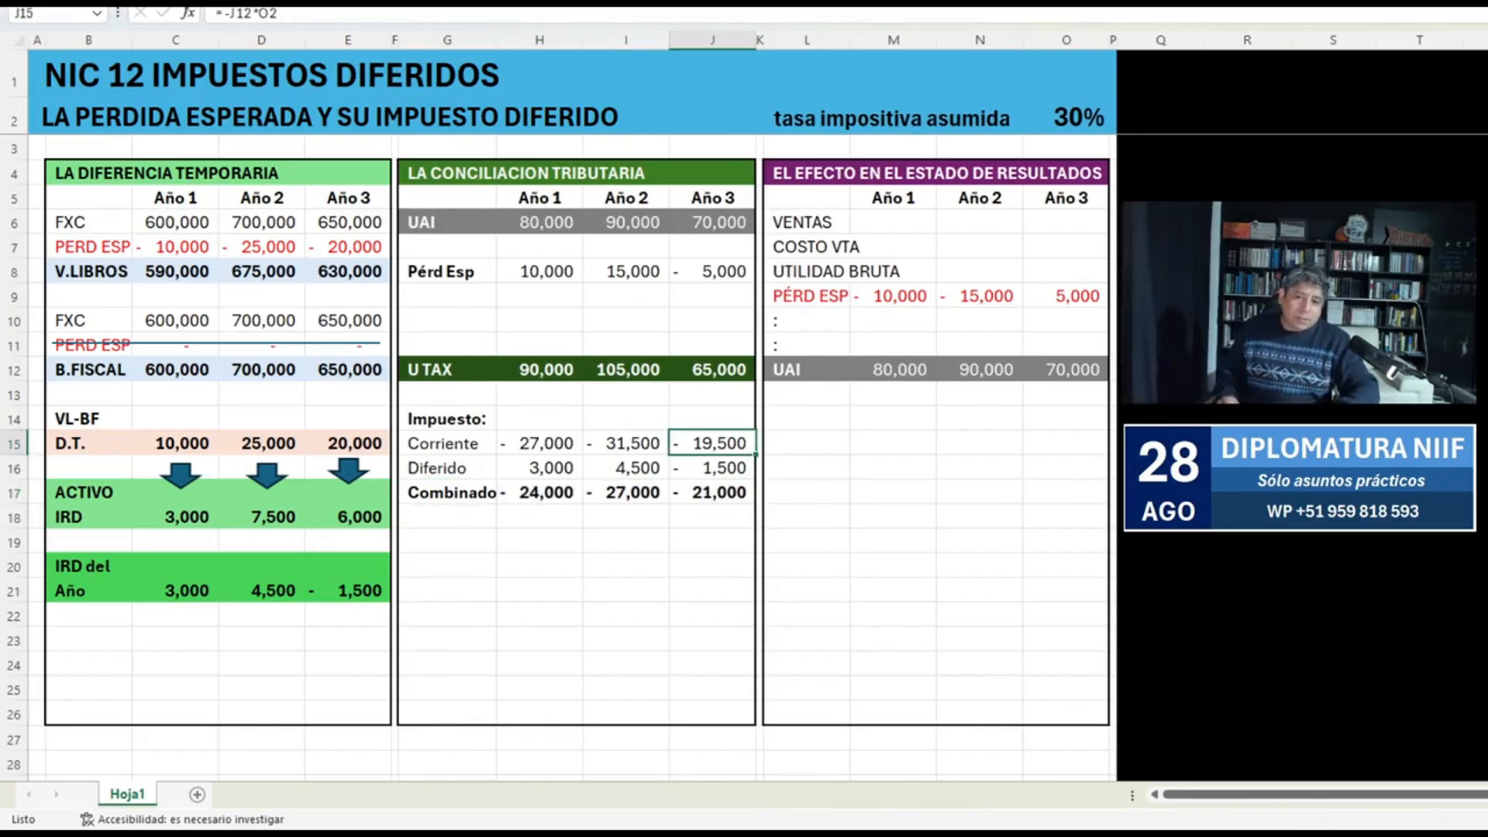
pyautogui.hotkey('shift', 'Left')
pyautogui.hotkey('shift', 'Left')
pyautogui.hotkey('shift', 'Left')
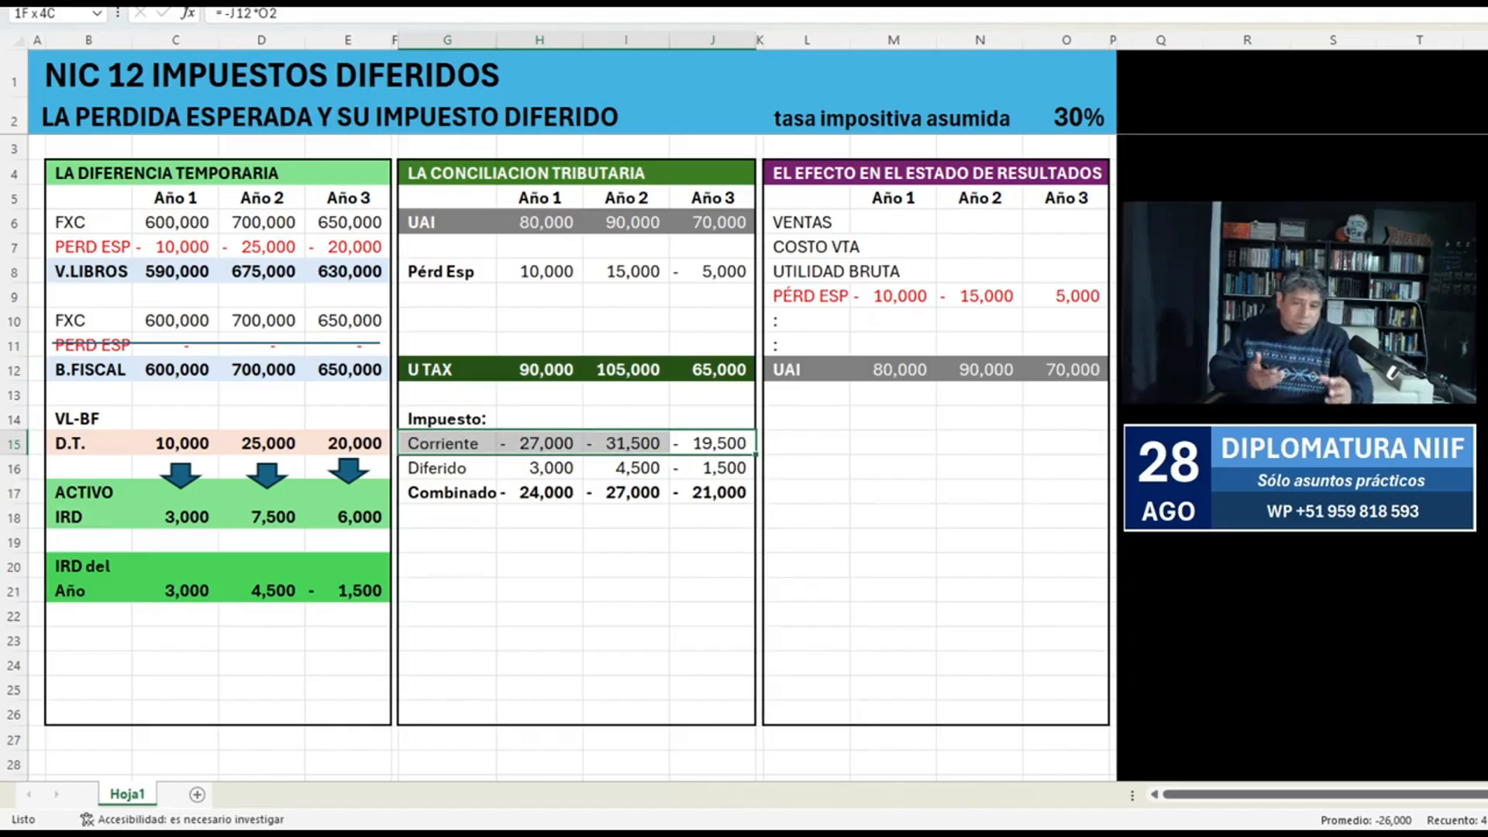
pyautogui.press('Down')
pyautogui.hotkey('shift', 'Left')
pyautogui.hotkey('shift', 'Left')
pyautogui.hotkey('shift', 'Left')
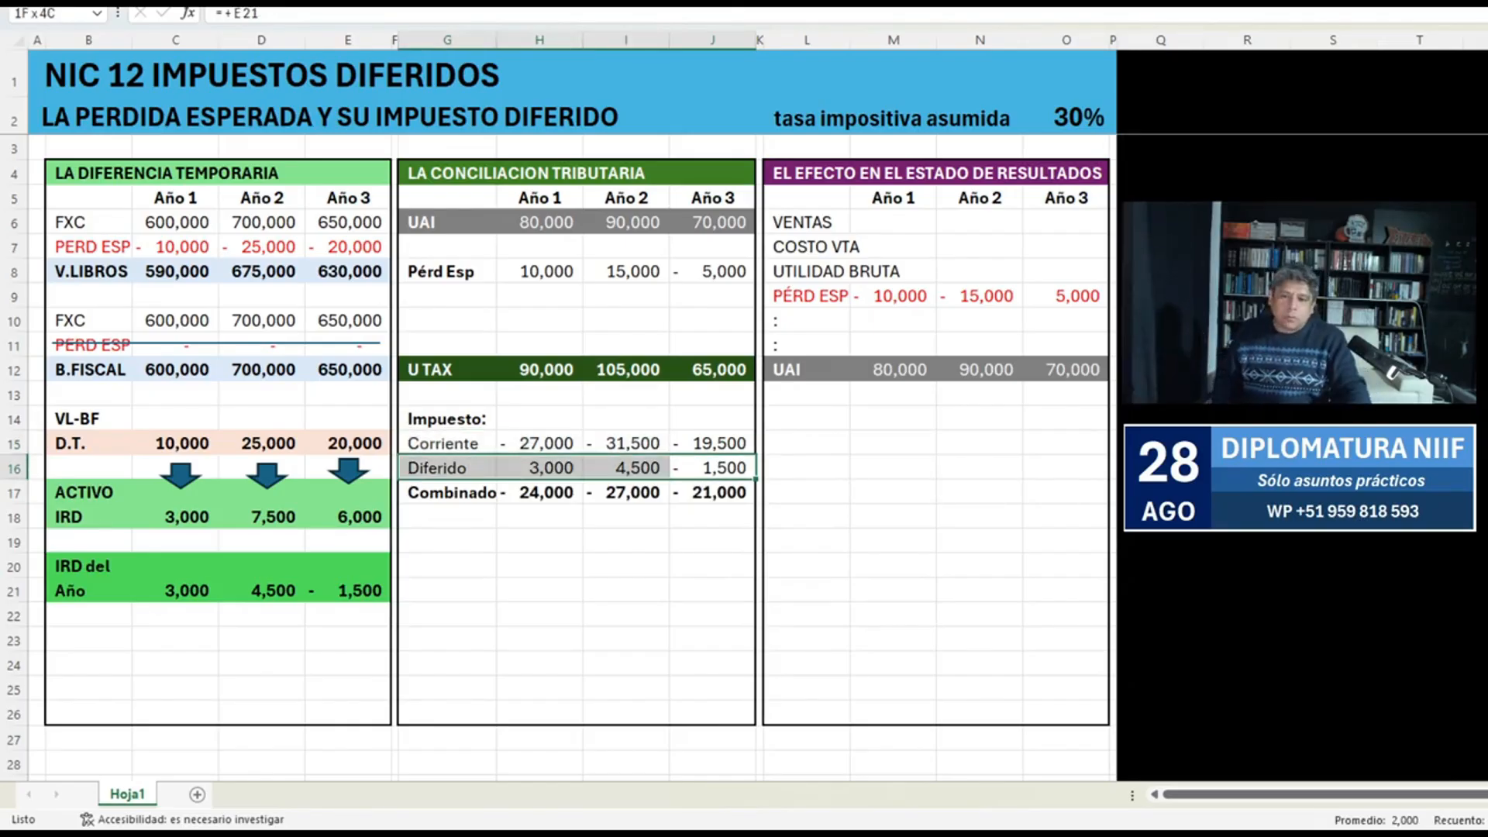
# Nudge the Año 1 arrow beneath the D.T. row slightly and examine the Combinado amounts in H17:J17.
pyautogui.moveTo(181, 472)
pyautogui.mouseDown()
pyautogui.moveTo(169, 544)
pyautogui.moveTo(227, 577)
pyautogui.moveTo(188, 581)
pyautogui.moveTo(325, 552)
pyautogui.moveTo(340, 575)
pyautogui.moveTo(265, 505)
pyautogui.moveTo(177, 475)
pyautogui.mouseUp()
pyautogui.moveTo(540, 468); pyautogui.dragTo(709, 450)
pyautogui.click(540, 493)
pyautogui.moveTo(624, 493); pyautogui.dragTo(728, 493)
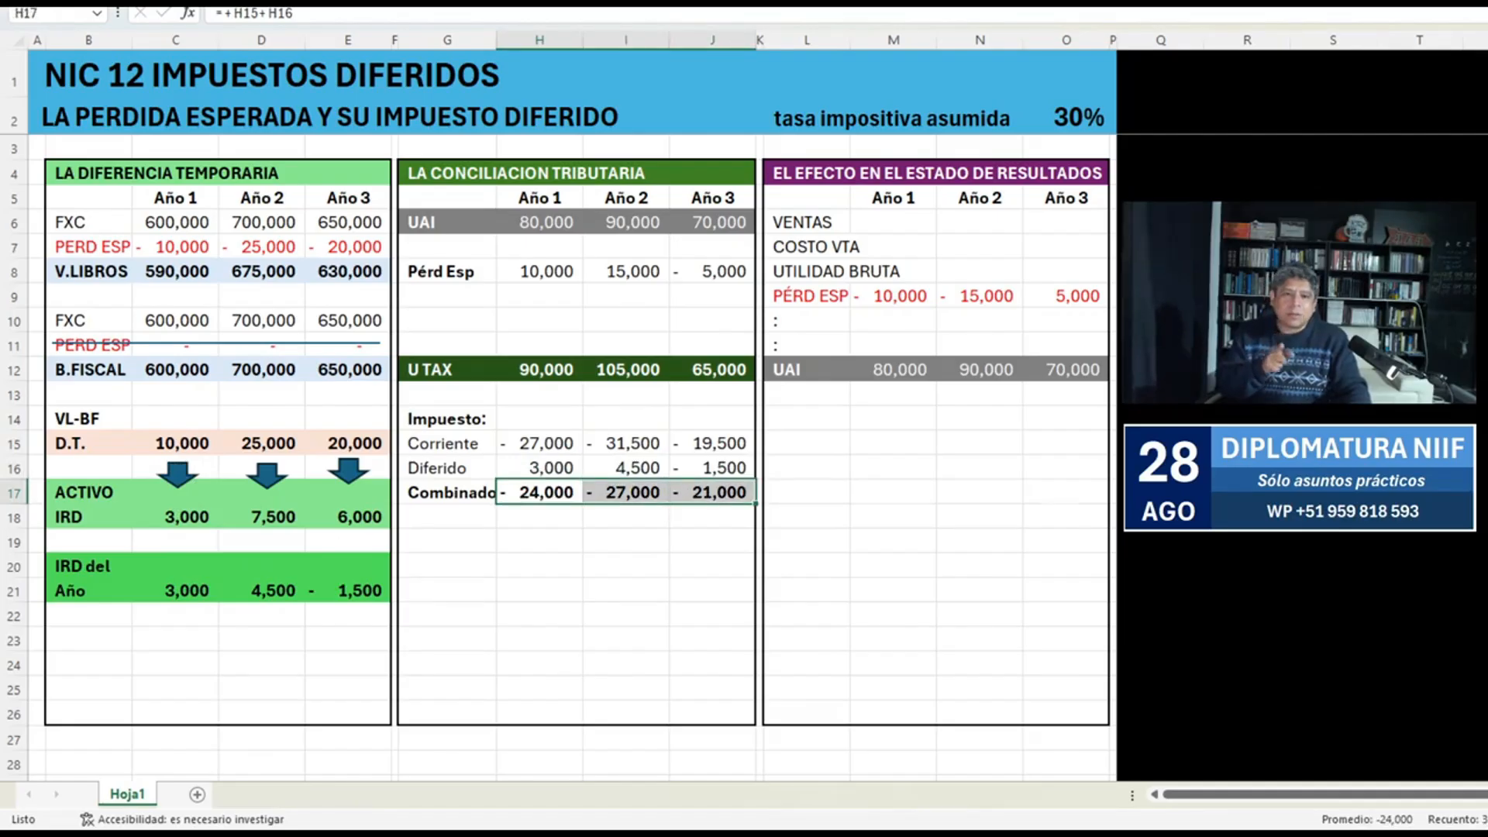
# Label L13 Imp Rta, directly below UAI in the income statement block.
pyautogui.click(806, 394)
pyautogui.write('Imp Rta')
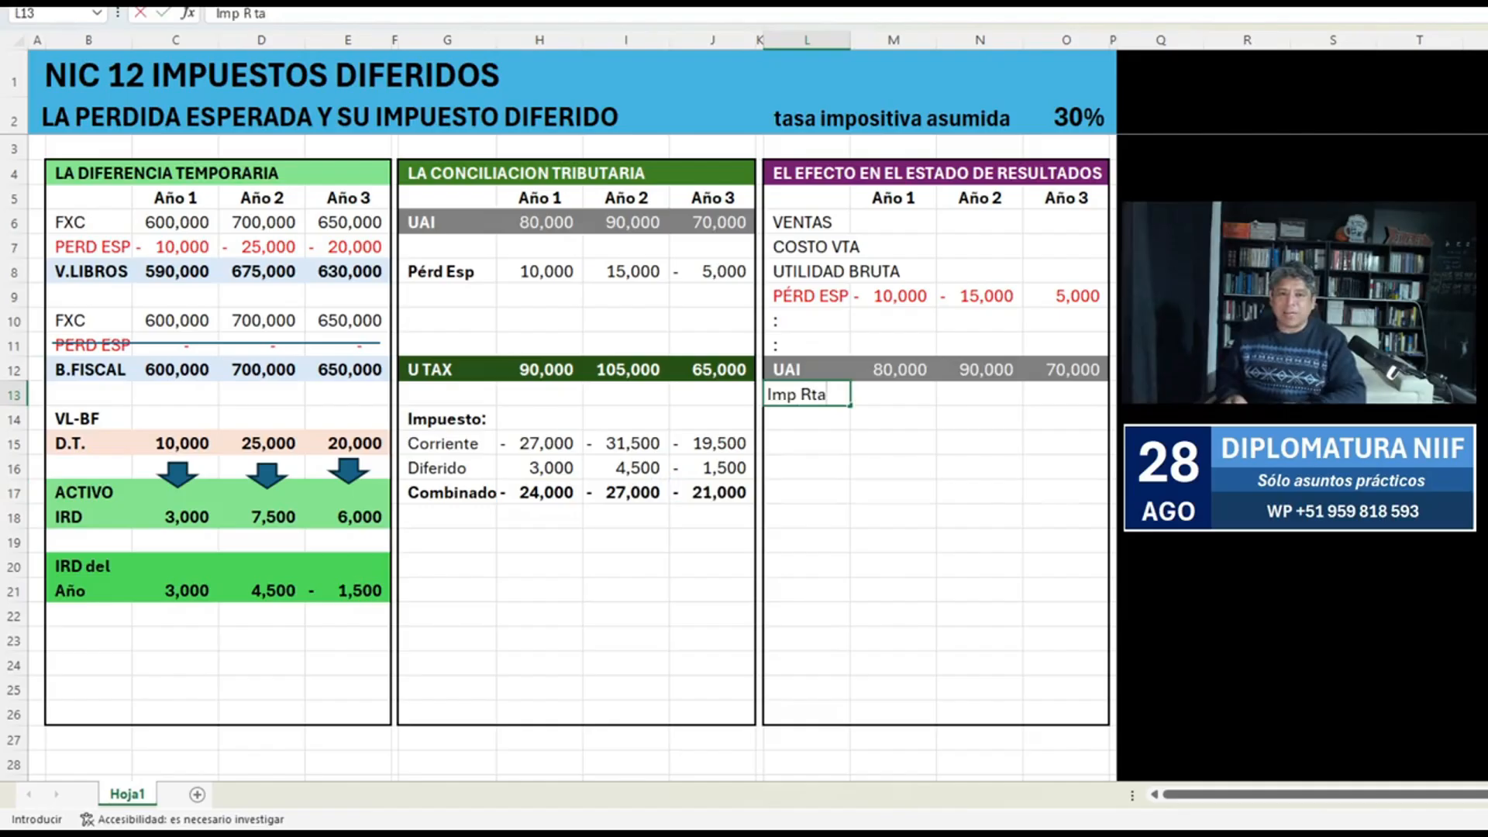
pyautogui.press('Return')
pyautogui.press('Up')
# Link the Año 1 Imp Rta cell M13 to the Combinado amount in H17 and copy the link to N13.
pyautogui.press('Right')
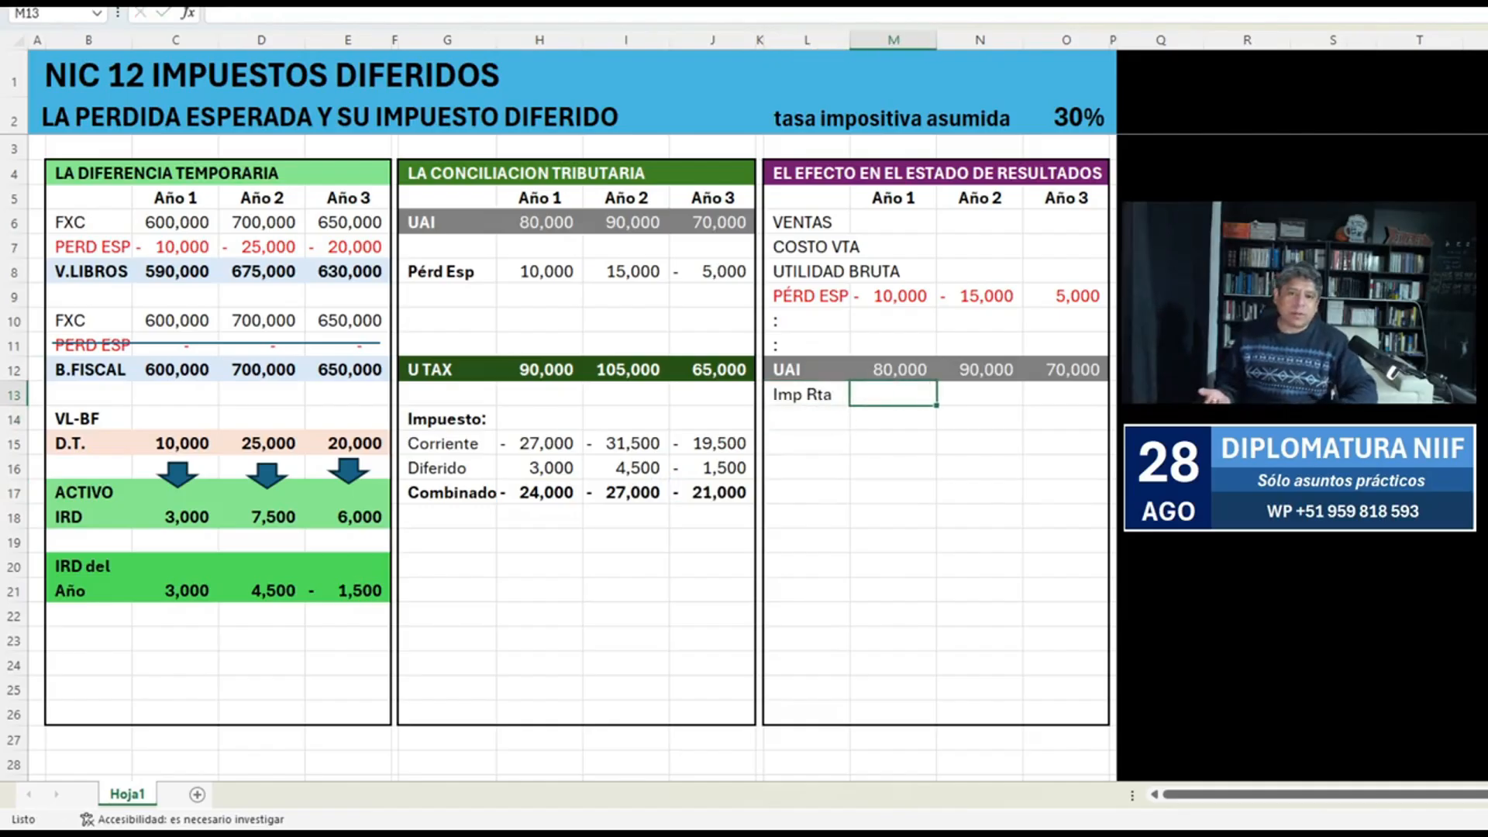
pyautogui.write('+')
pyautogui.press('Left')
# Link the Año 3 Imp Rta cell O13 to the Combinado amount in J17.
pyautogui.press('Left')
pyautogui.press('Left')
pyautogui.press('Left')
pyautogui.press('Left')
pyautogui.press('Down')
pyautogui.press('Down')
pyautogui.press('Down')
pyautogui.press('Down')
pyautogui.press('Return')
pyautogui.press('Up')
pyautogui.hotkey('ctrl', 'c')
pyautogui.press('Right')
pyautogui.press('Return')
pyautogui.press('Right')
pyautogui.write('+')
pyautogui.press('Left')
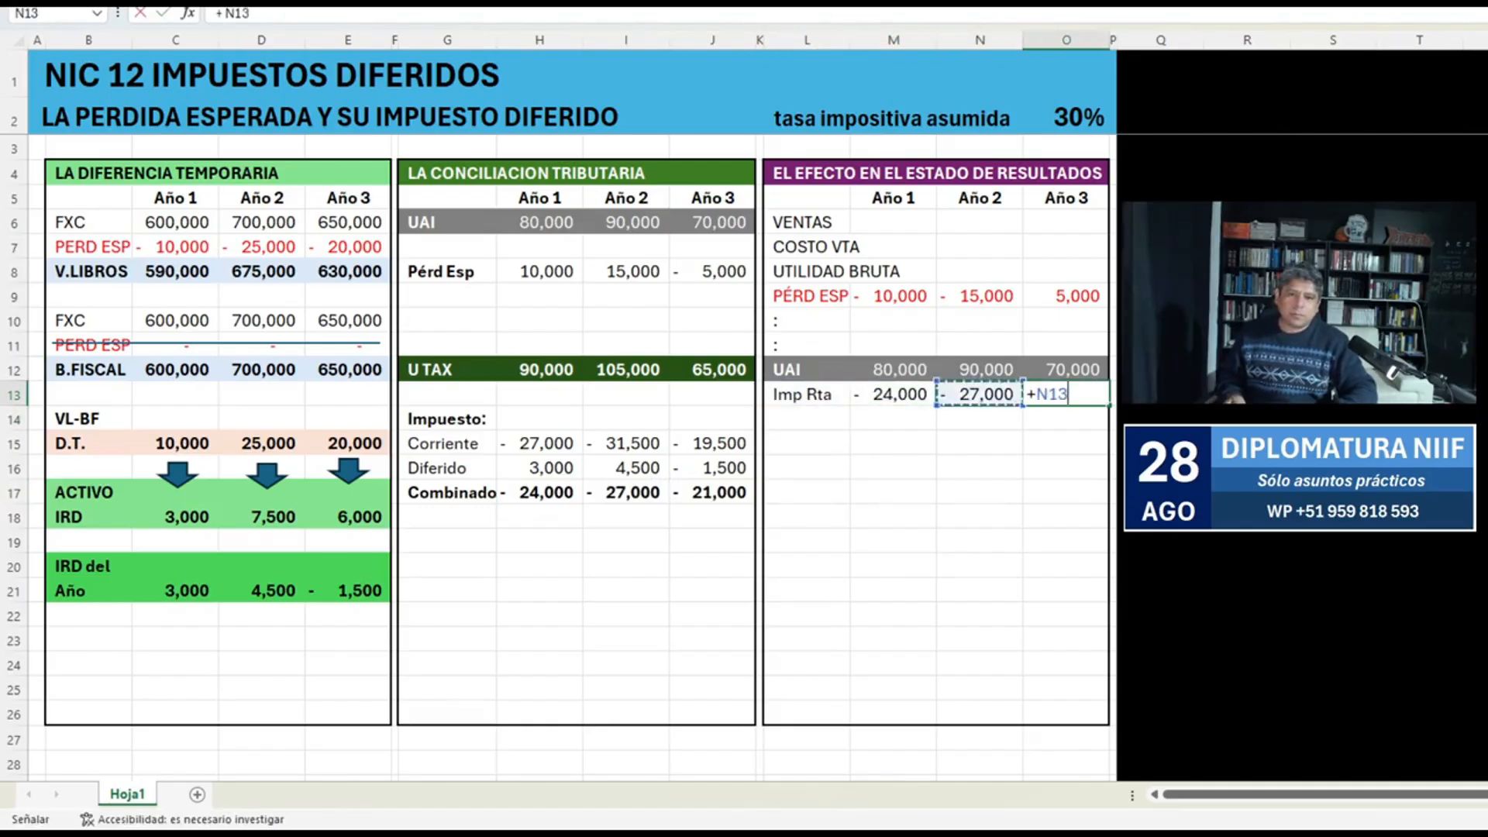
pyautogui.press('Left')
pyautogui.press('Left')
pyautogui.press('Left')
pyautogui.press('Left')
pyautogui.press('Down')
pyautogui.press('Down')
pyautogui.press('Down')
pyautogui.press('Down')
pyautogui.press('Return')
pyautogui.press('Up')
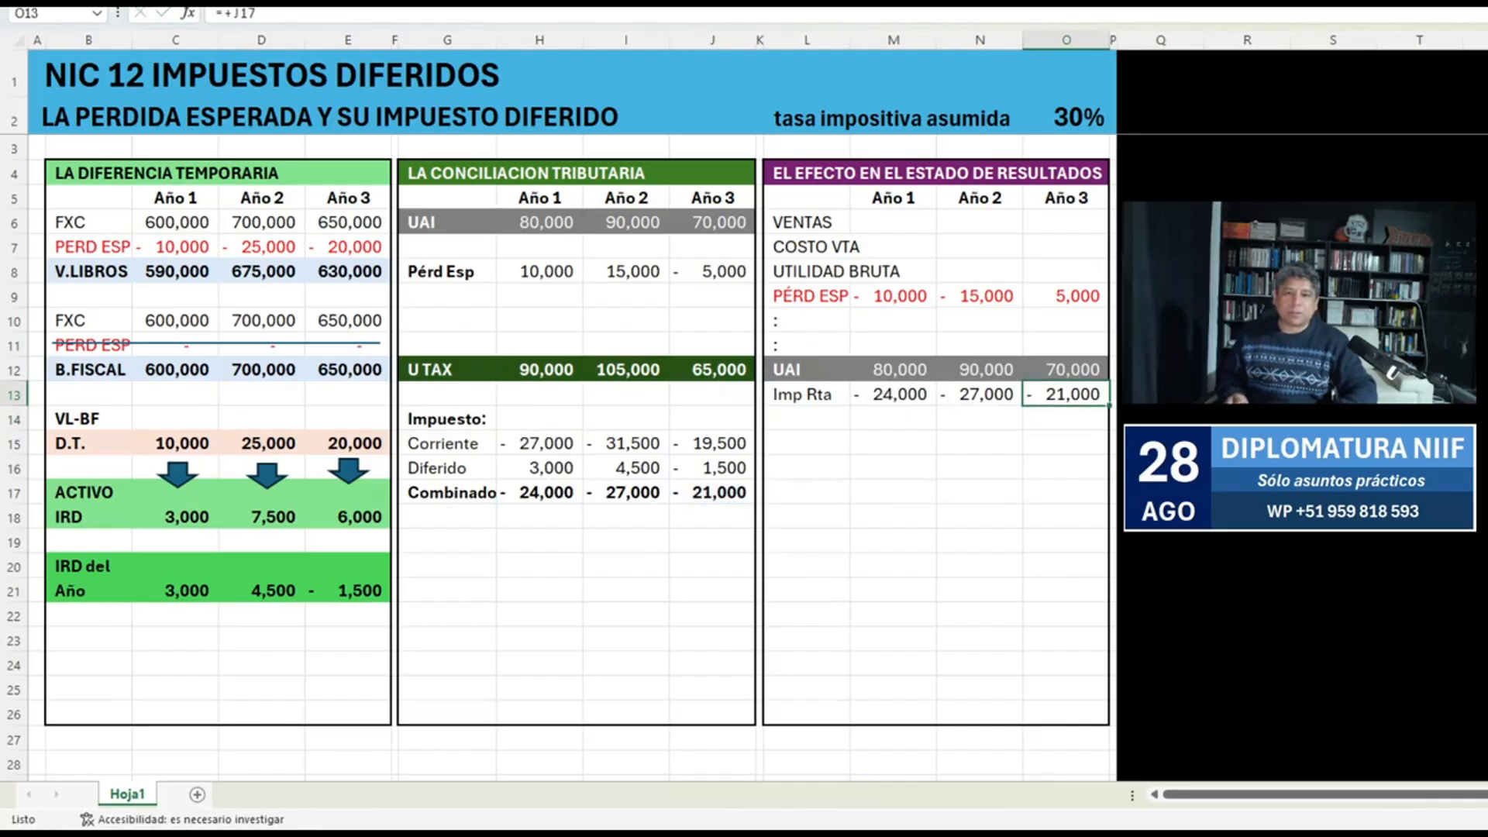
# Trace the precedents of the Imp Rta cells M13:O13.
pyautogui.hotkey('alt', 'm')
pyautogui.press('p')
pyautogui.press('Left')
pyautogui.hotkey('alt', 'm')
pyautogui.press('p')
pyautogui.press('Left')
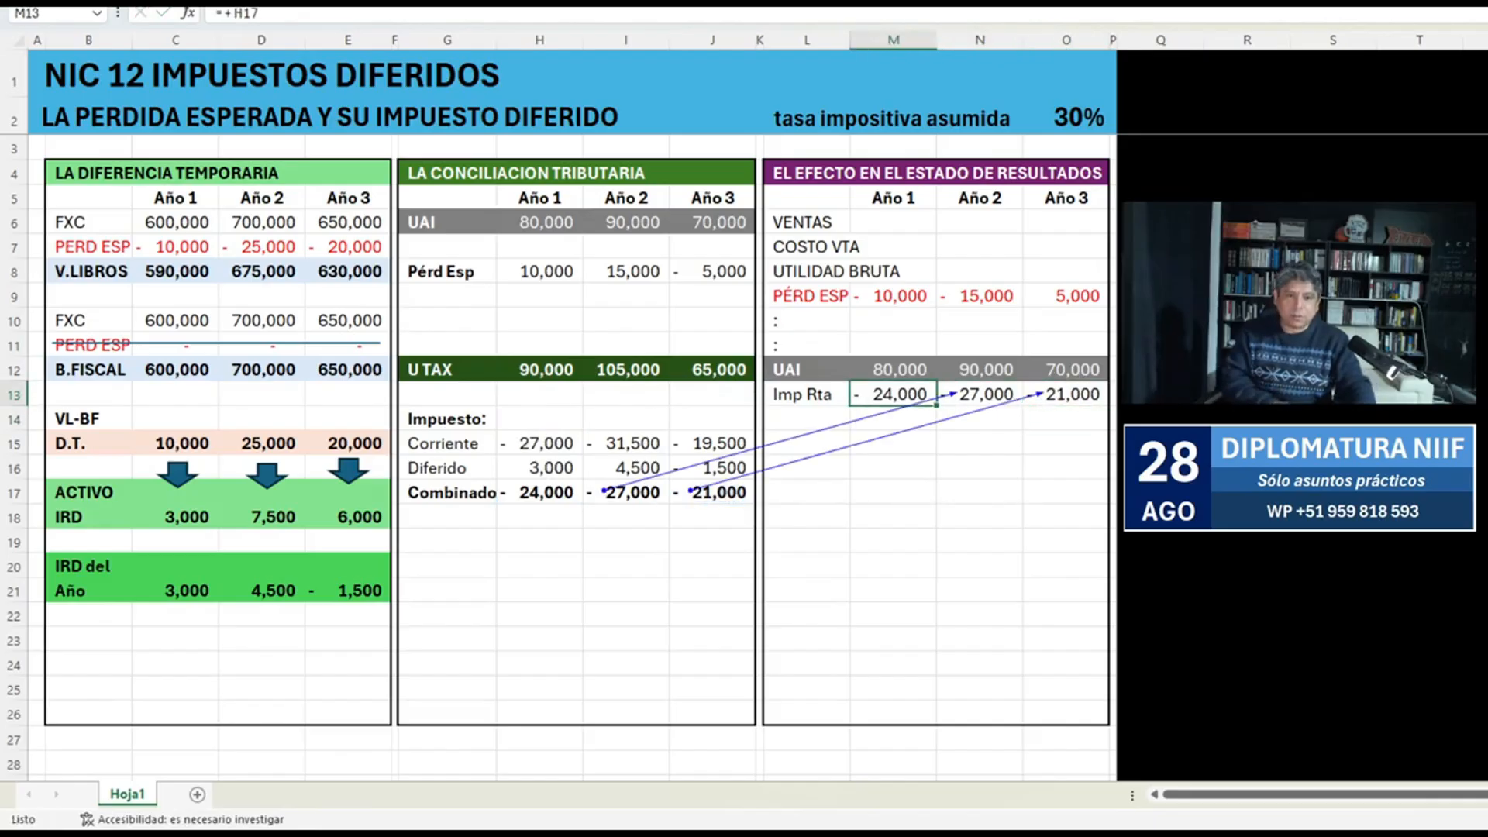
pyautogui.hotkey('alt', 'm')
pyautogui.press('p')
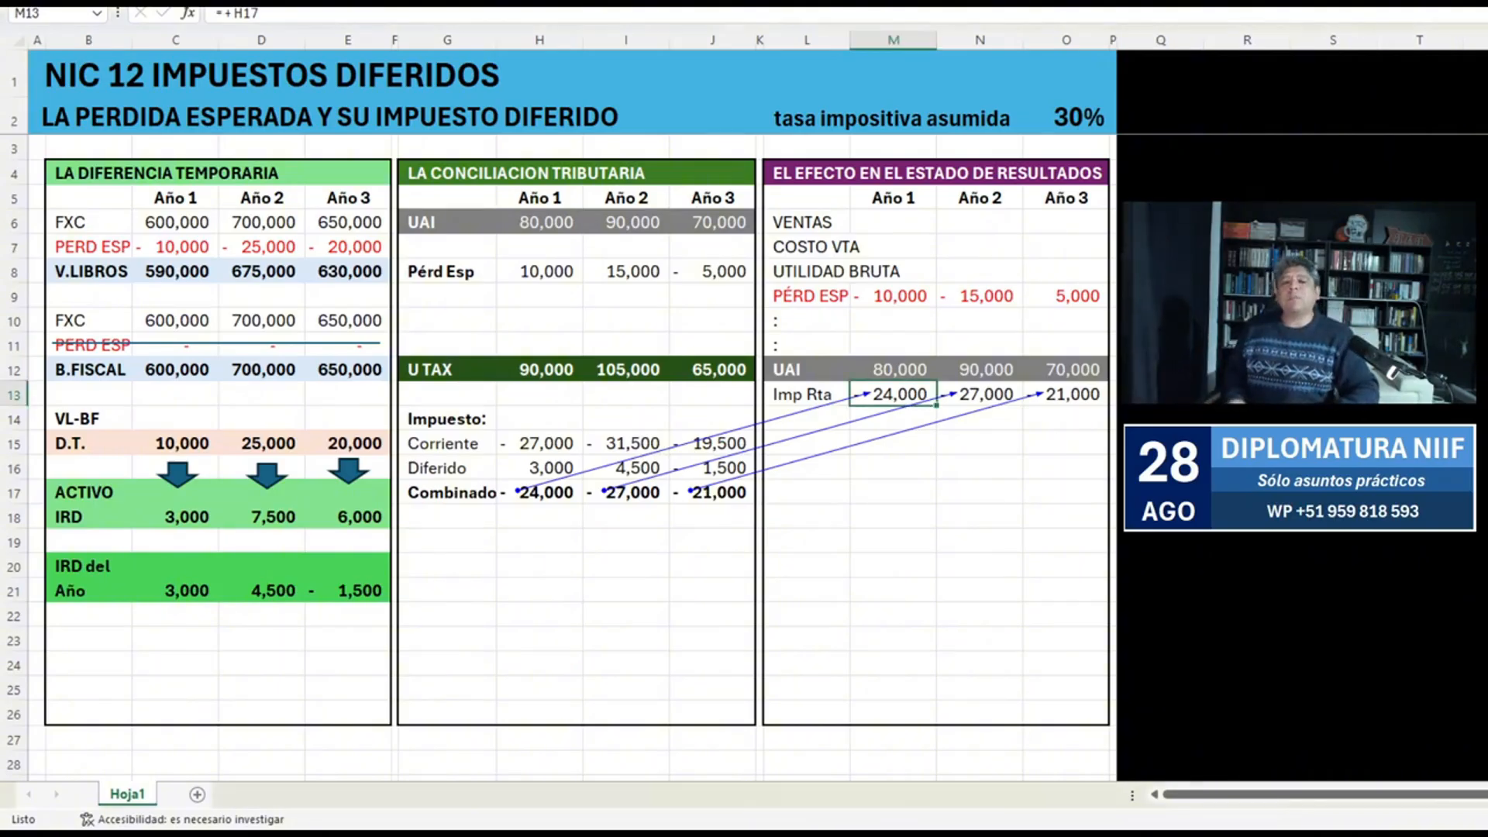
# Copy the UAI row L12:O12 to row 14 and relabel L14 as Utilidad.
pyautogui.press('Down')
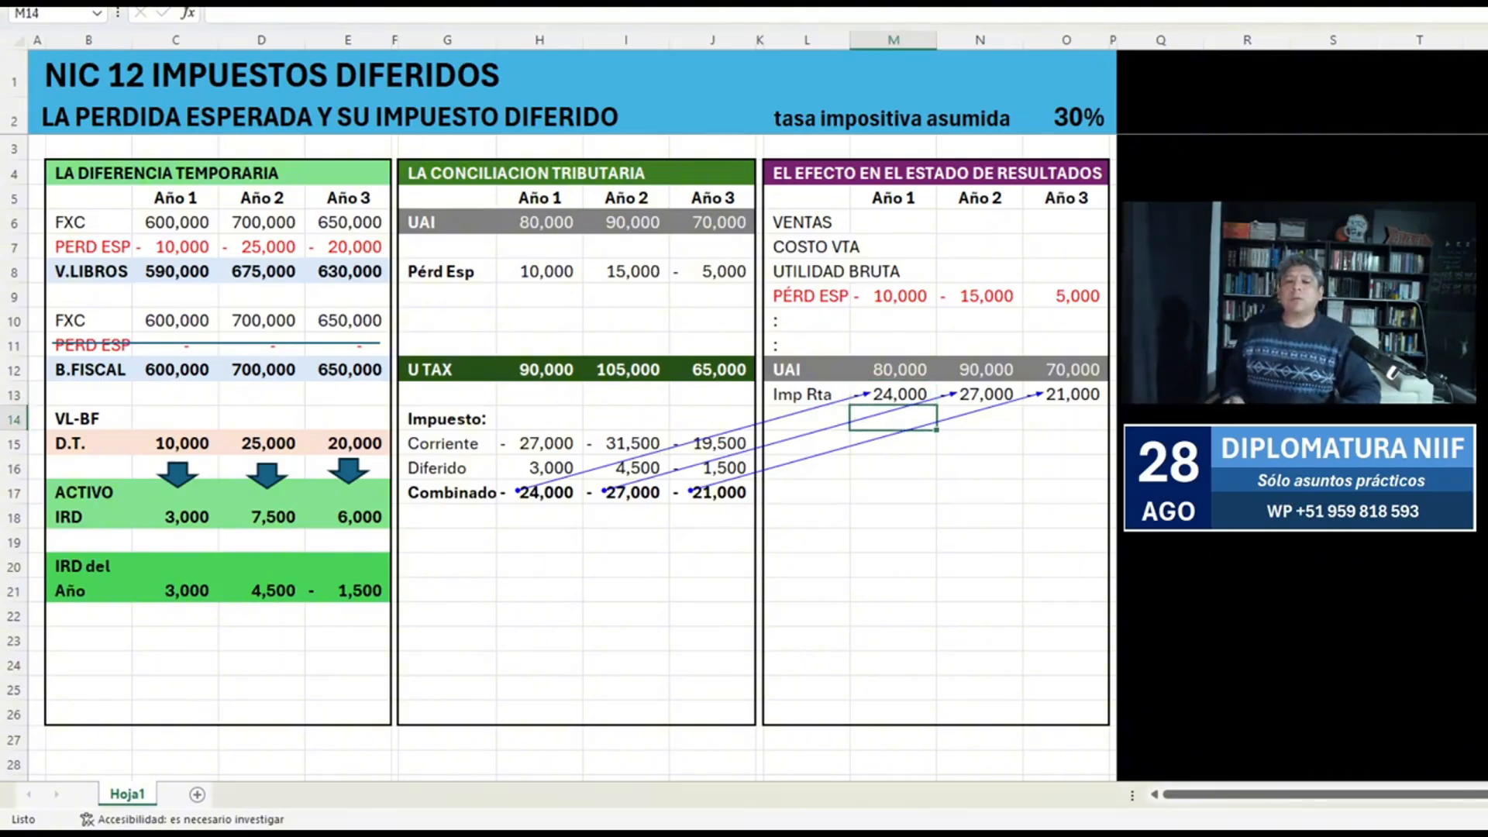
pyautogui.press('Up')
pyautogui.press('Up')
pyautogui.press('Left')
pyautogui.hotkey('shift', 'Right')
pyautogui.hotkey('shift', 'Right')
pyautogui.hotkey('shift', 'Right')
pyautogui.hotkey('ctrl', 'c')
pyautogui.press('Down')
pyautogui.press('Down')
pyautogui.hotkey('ctrl', 'v')
pyautogui.write('Utilidad')
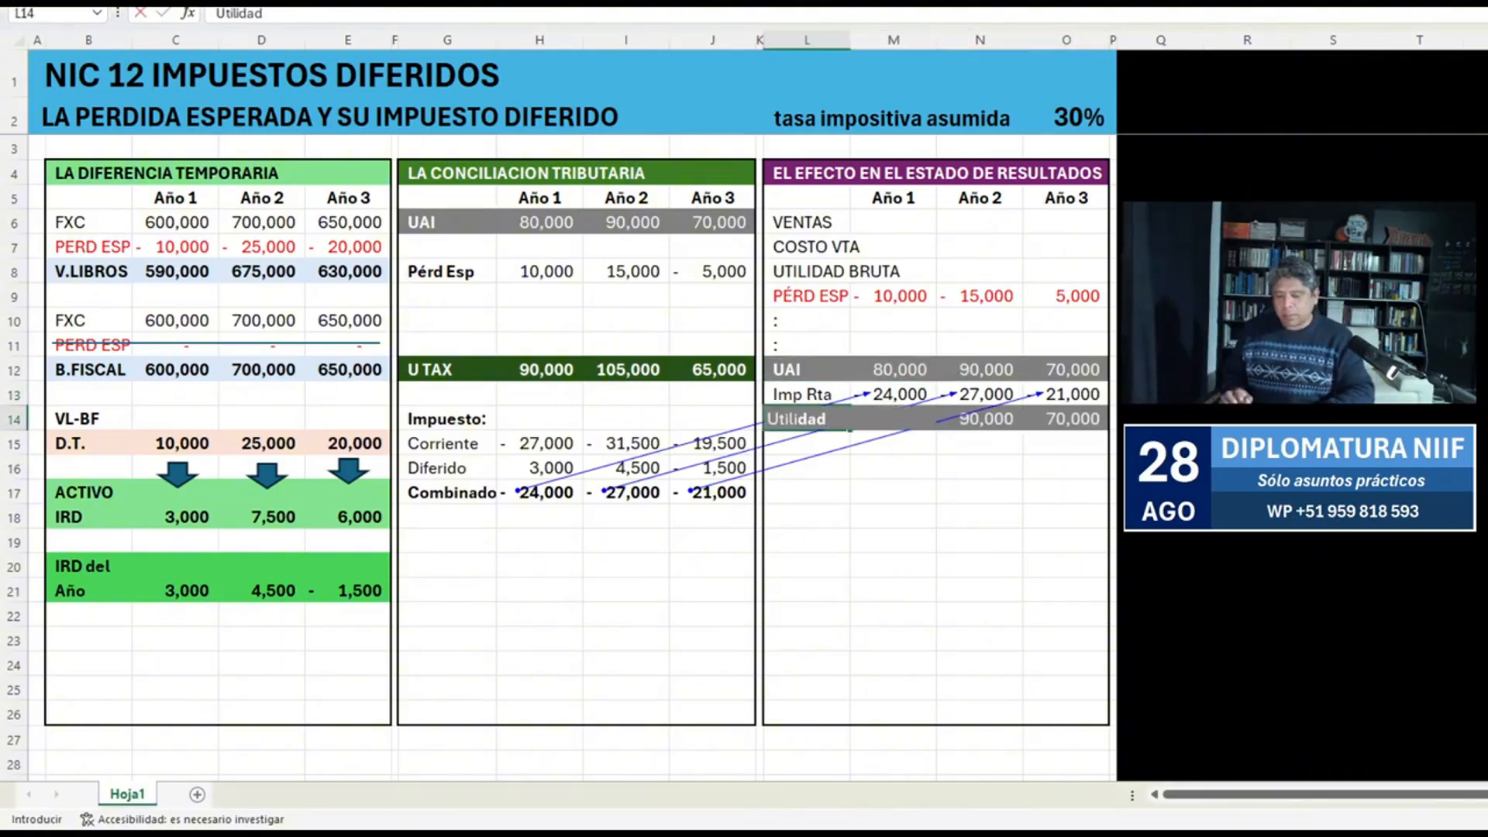
pyautogui.press('Return')
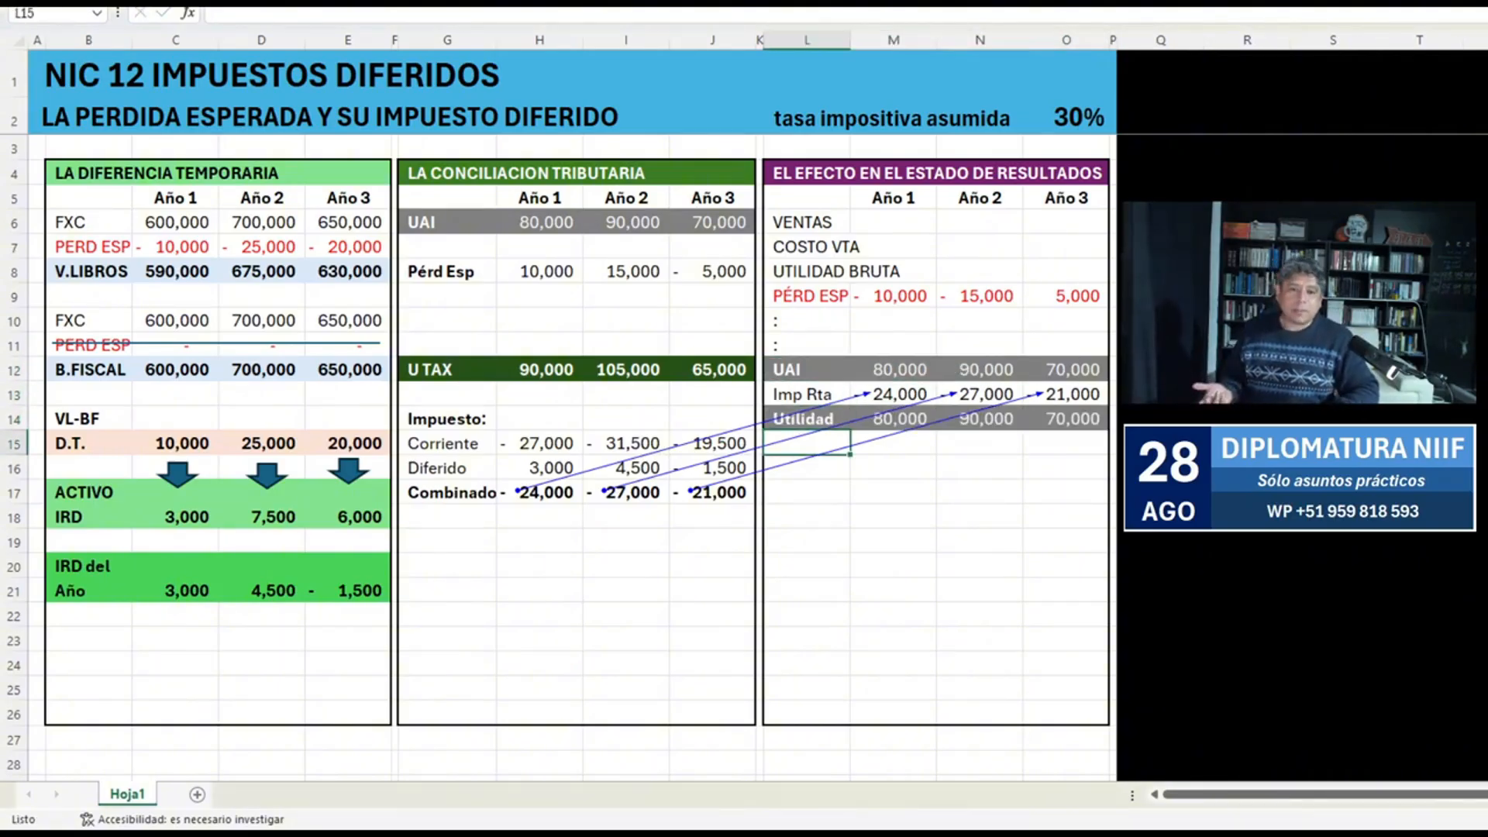
# Save the workbook and calculate each year's Utilidad in M14:O14 by adding the UAI and Imp Rta rows.
pyautogui.press('Up')
pyautogui.press('Down')
pyautogui.hotkey('ctrl', 's')
pyautogui.press('Up')
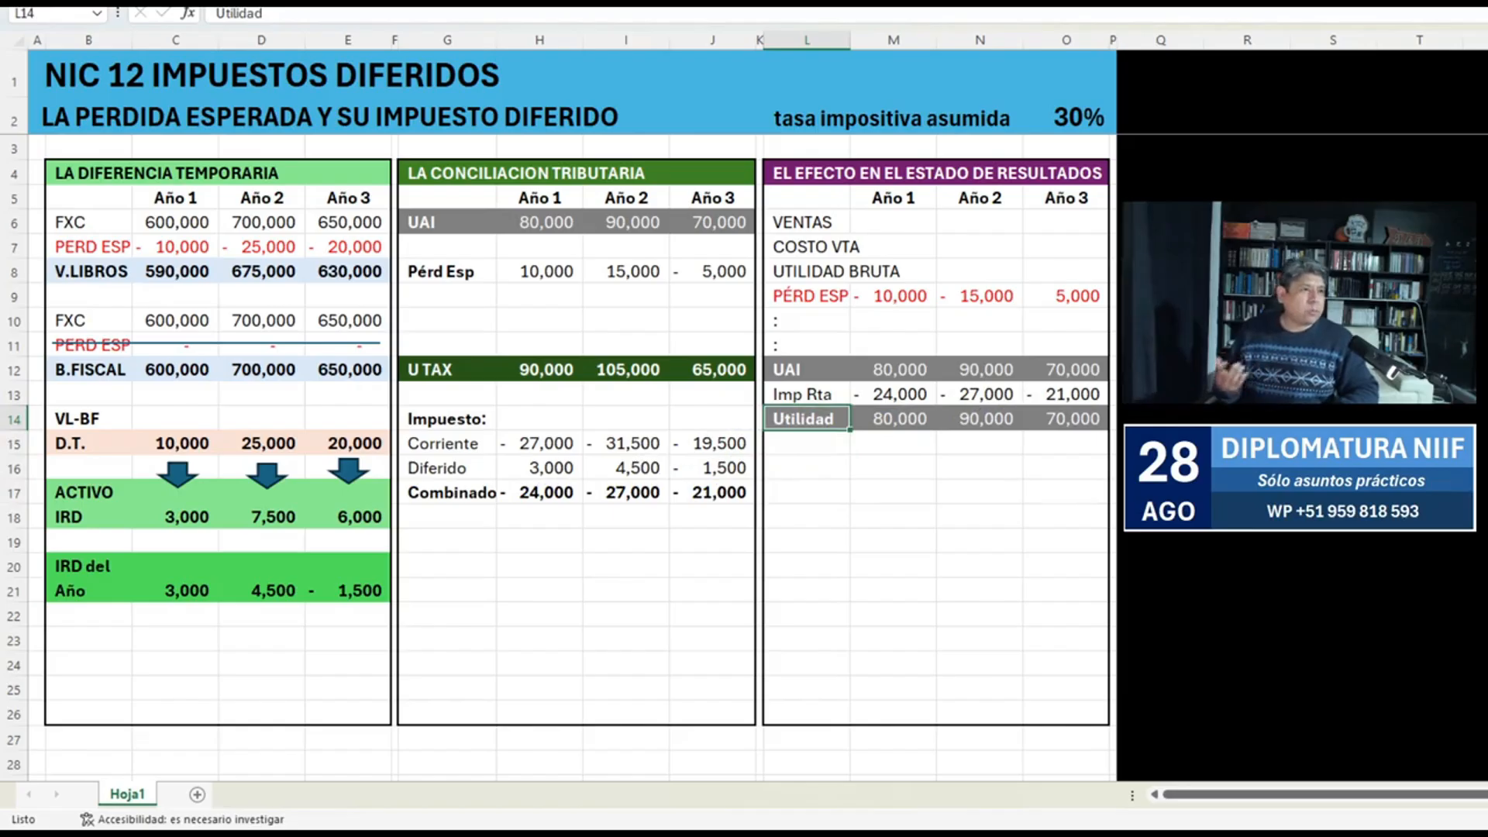
pyautogui.press('Right')
pyautogui.write('+')
pyautogui.press('Up')
pyautogui.write('+')
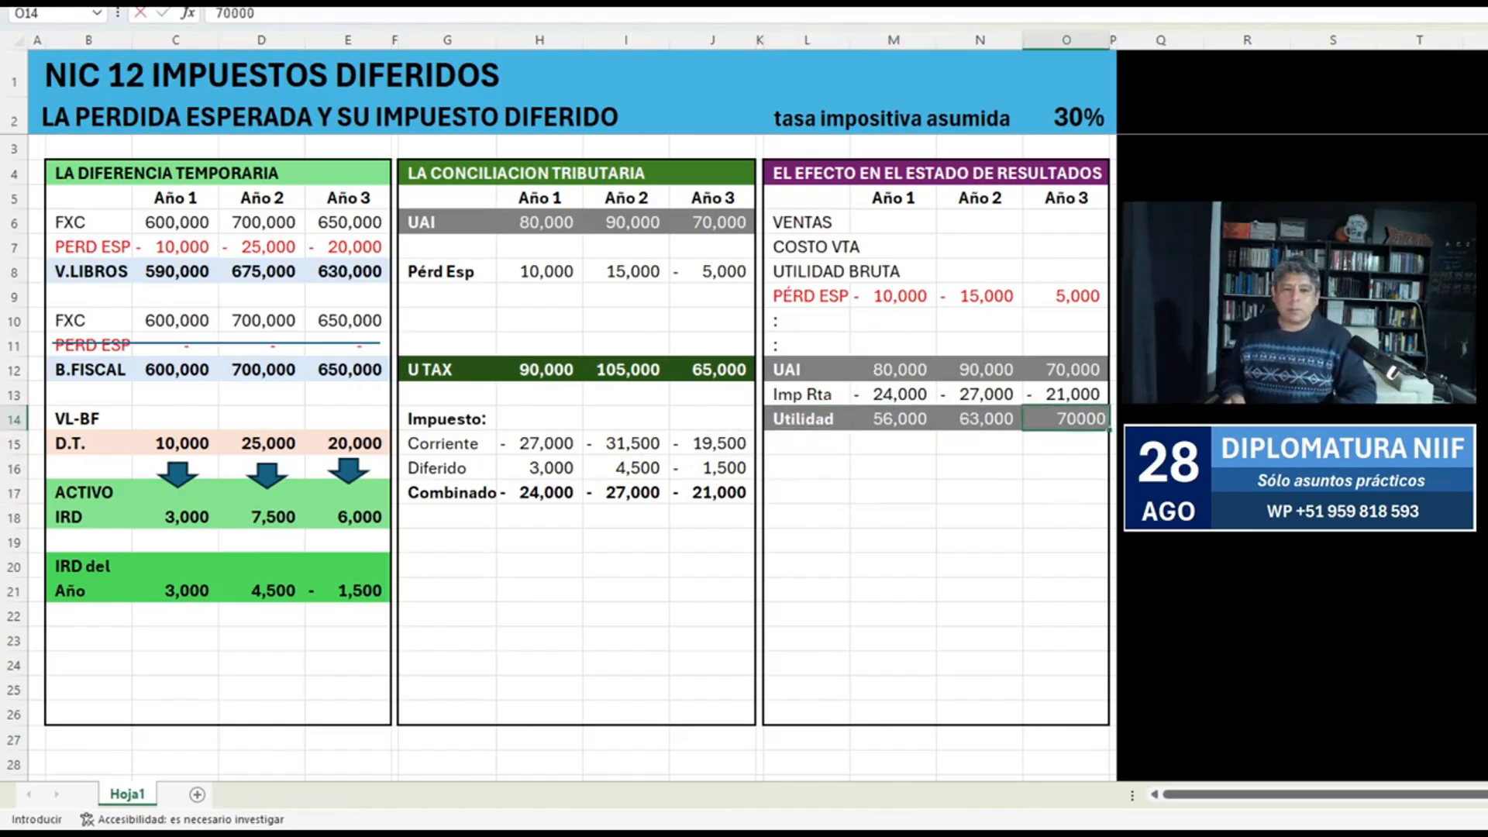
pyautogui.press('Return')
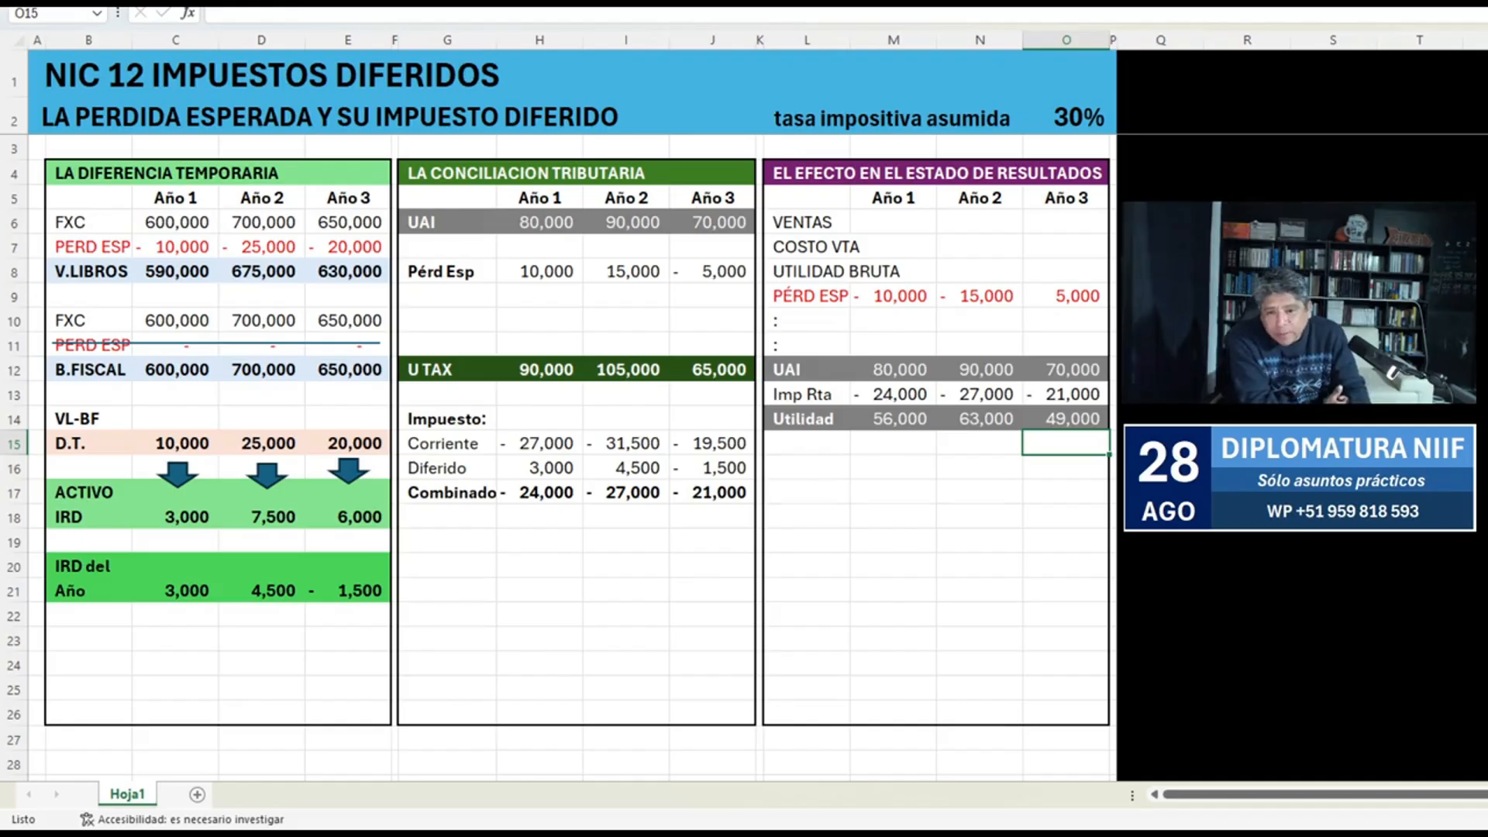
# Add a new sheet and fill its UAI total cells B6:C6 with green.
pyautogui.click(197, 794)
pyautogui.click(158, 134)
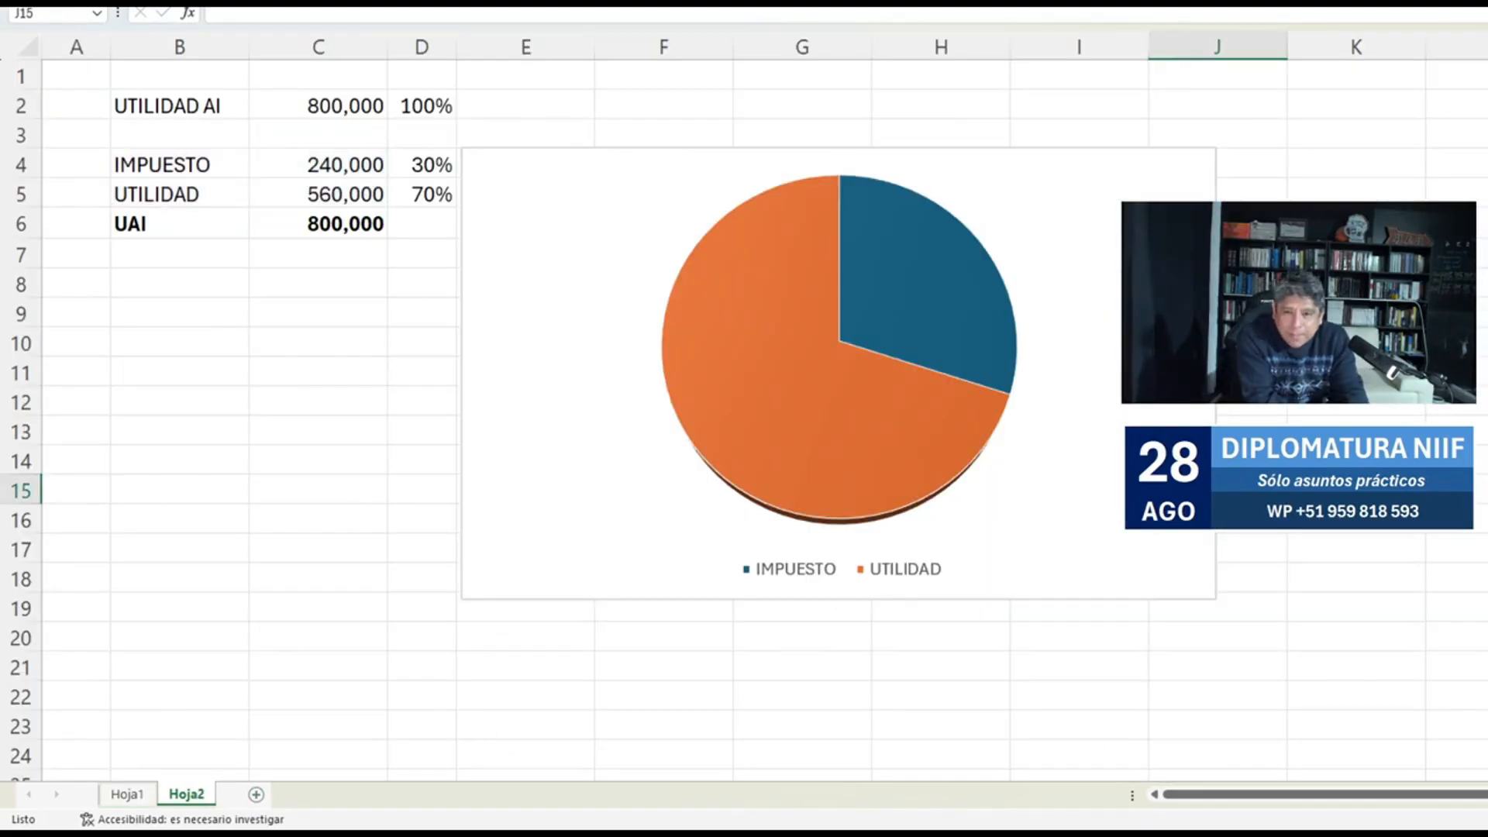
pyautogui.moveTo(178, 223); pyautogui.dragTo(333, 223)
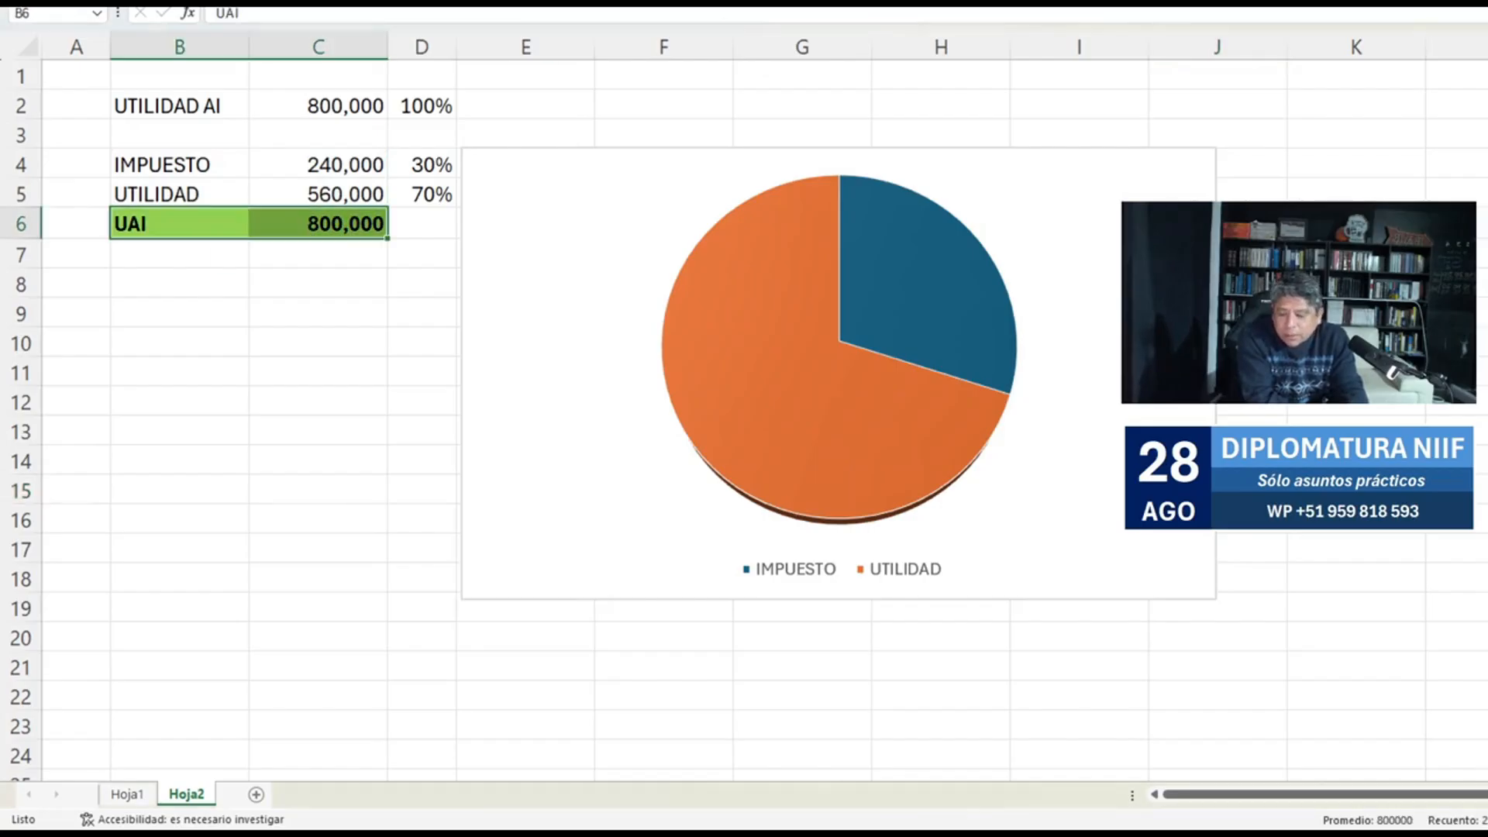
pyautogui.click(1356, 373)
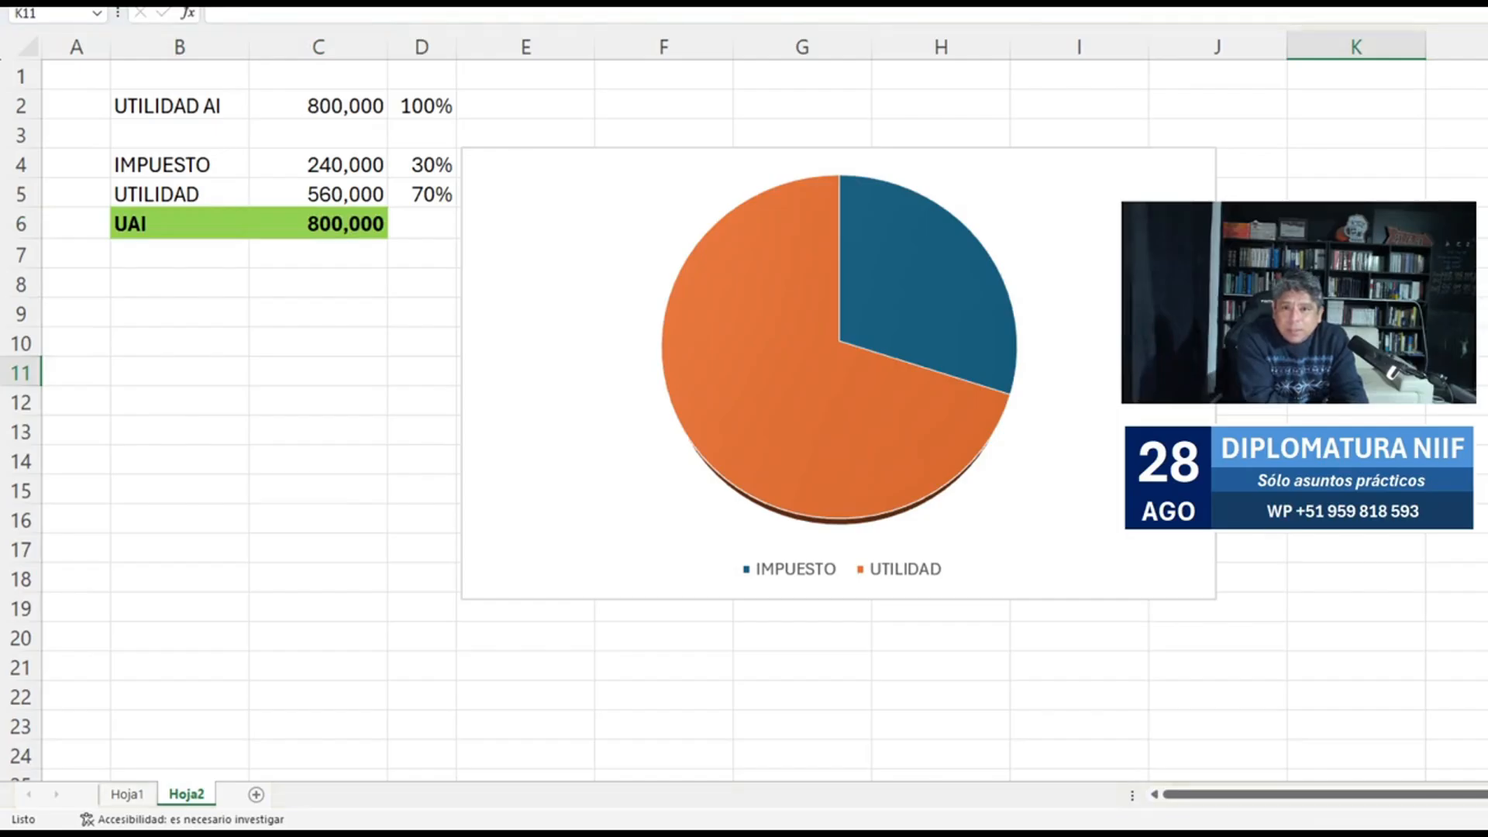
# Place a text box reading 70% on the pie chart's UTILIDAD slice and duplicate it onto the IMPUESTO slice.
pyautogui.moveTo(718, 368); pyautogui.dragTo(818, 435)
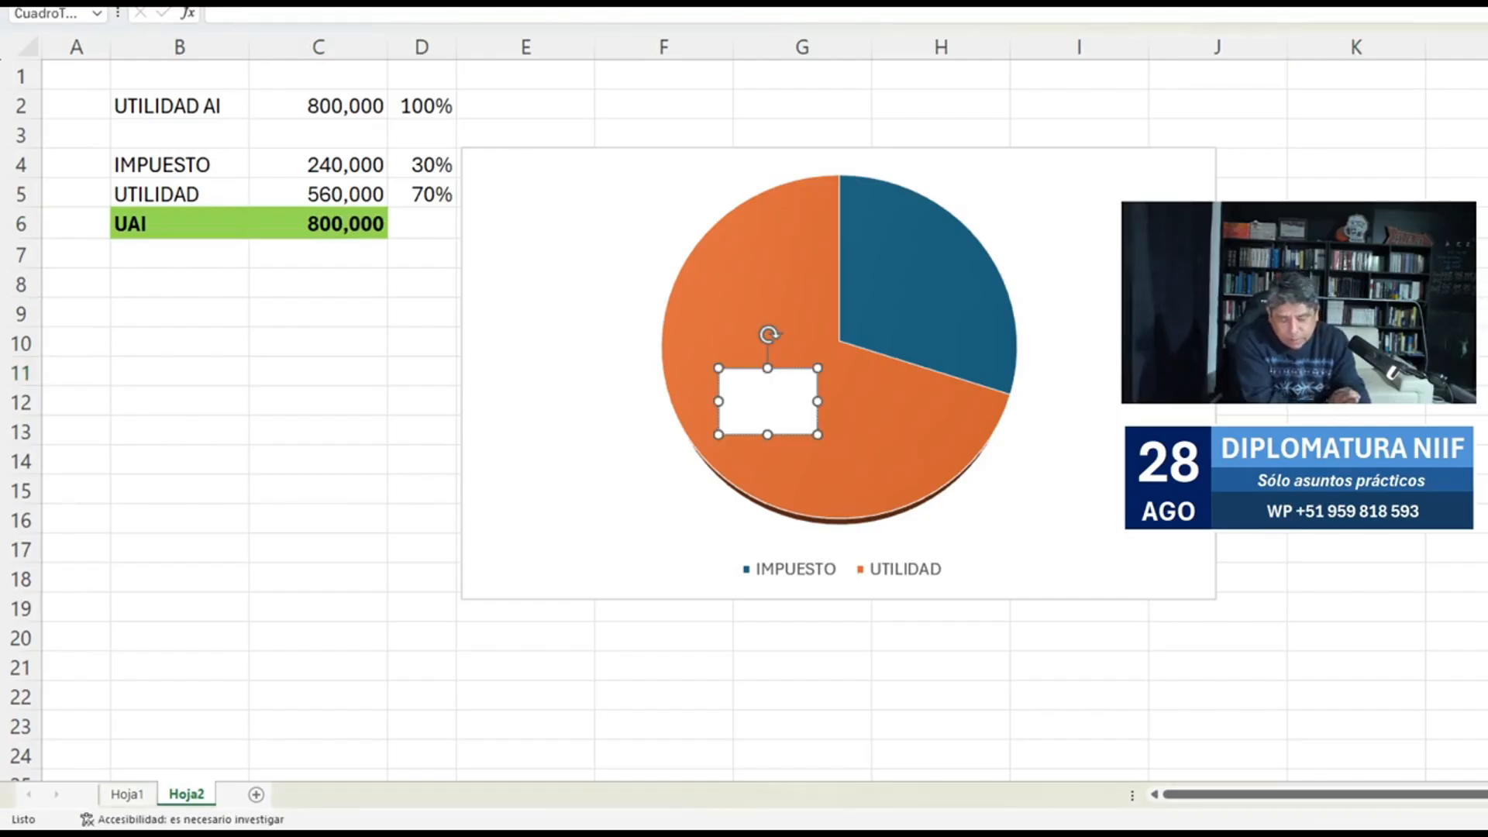
pyautogui.write('70')
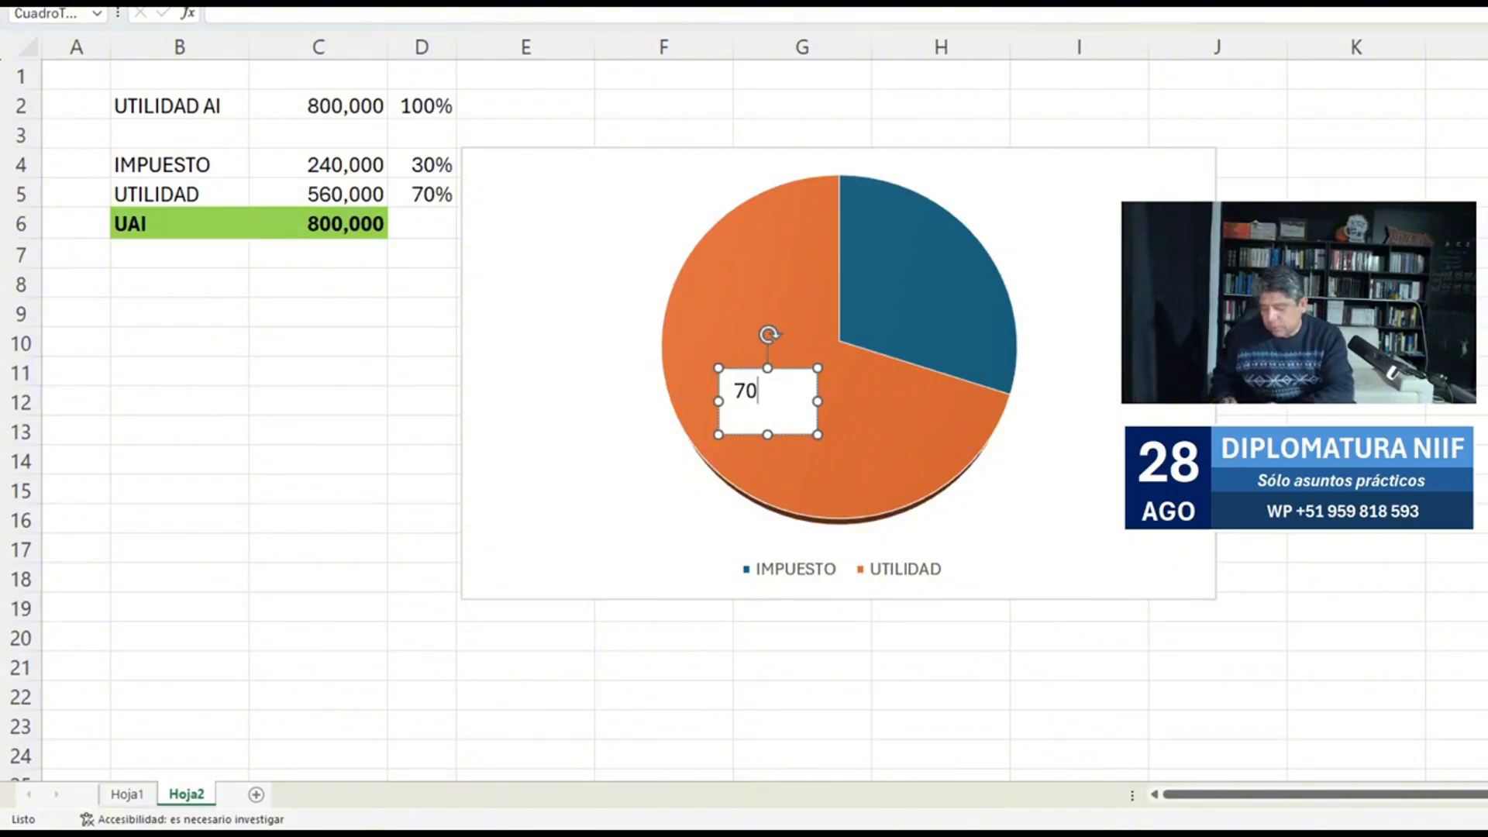
pyautogui.write('%')
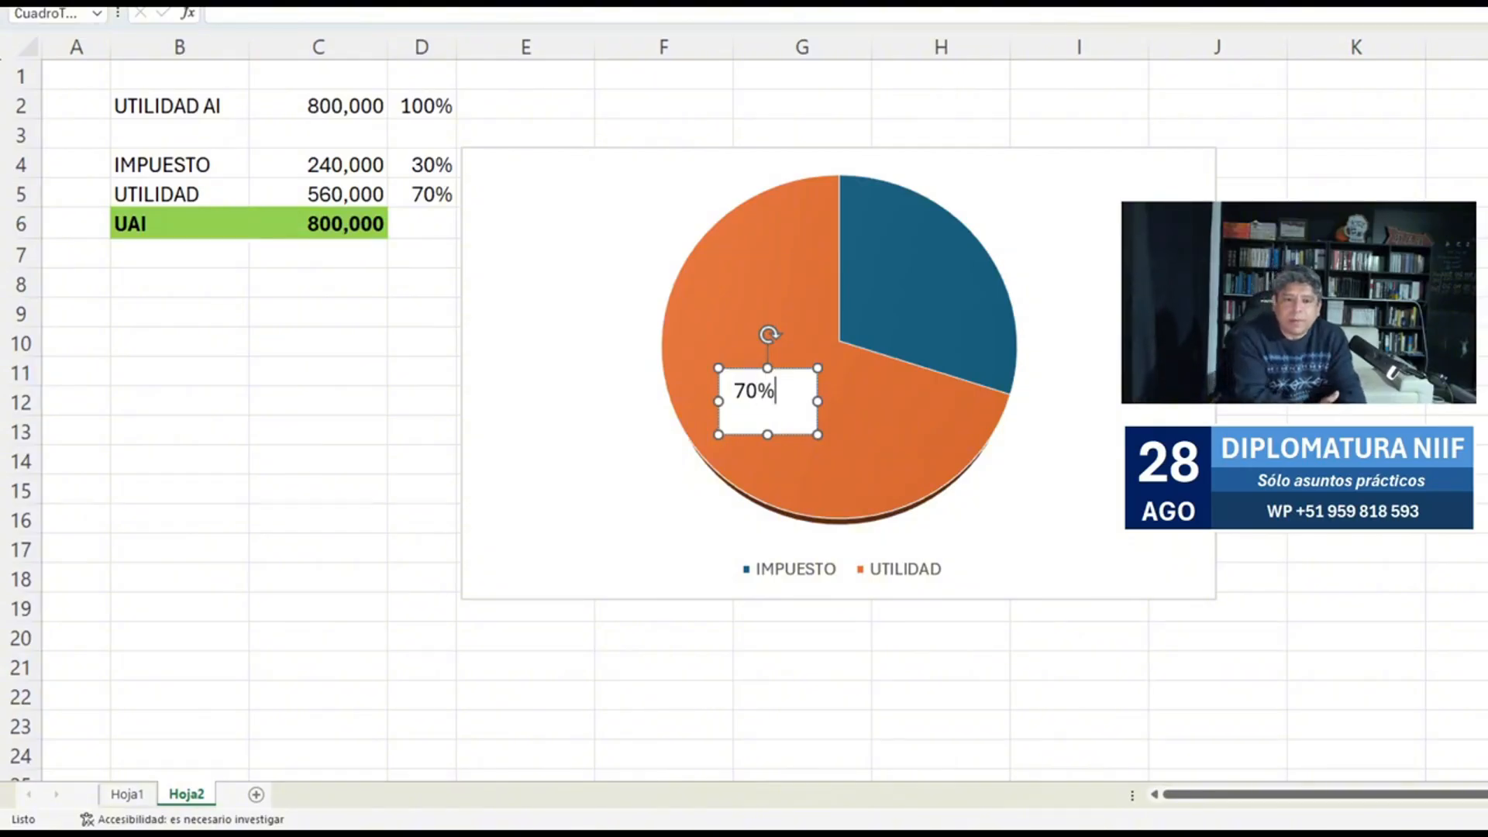
pyautogui.moveTo(767, 435); pyautogui.dragTo(903, 281)
pyautogui.hotkey('ctrl', 'd')
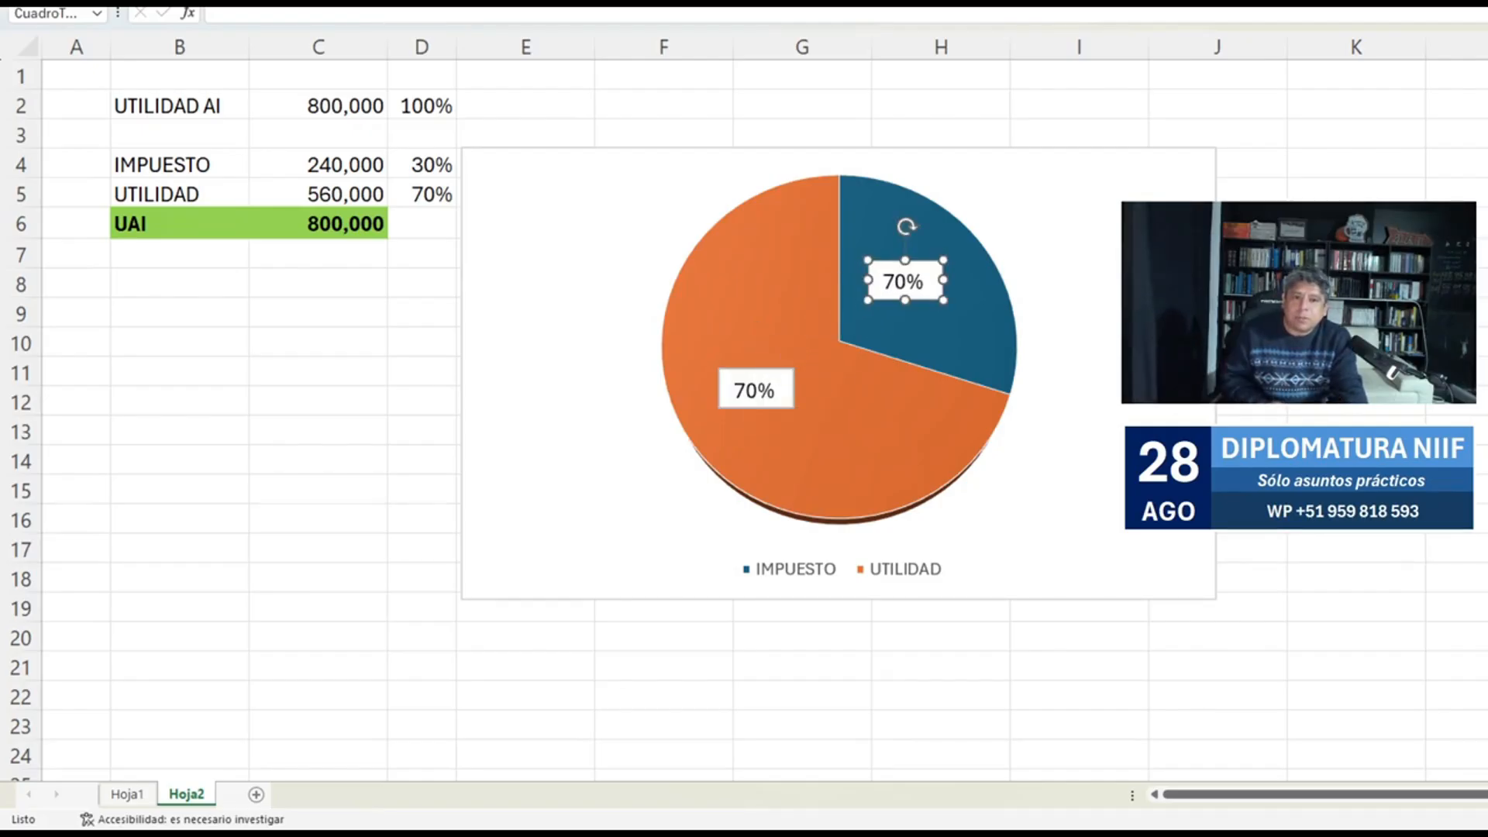
# Change the label on the pie chart's IMPUESTO slice to 30%.
pyautogui.click(894, 281)
pyautogui.press('BackSpace')
pyautogui.write('3')
pyautogui.click(1356, 285)
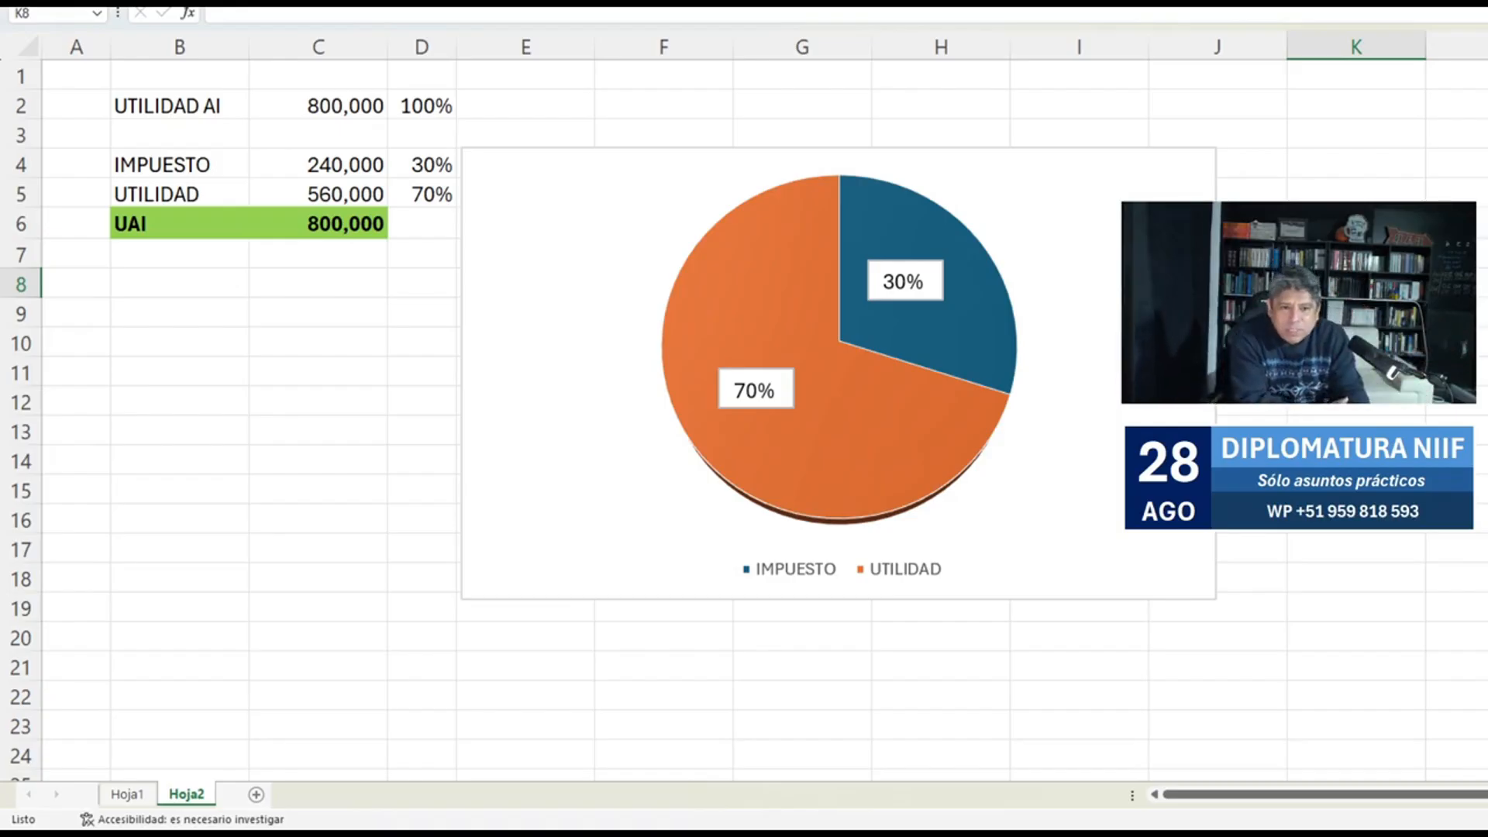
pyautogui.click(1163, 364)
pyautogui.click(1251, 401)
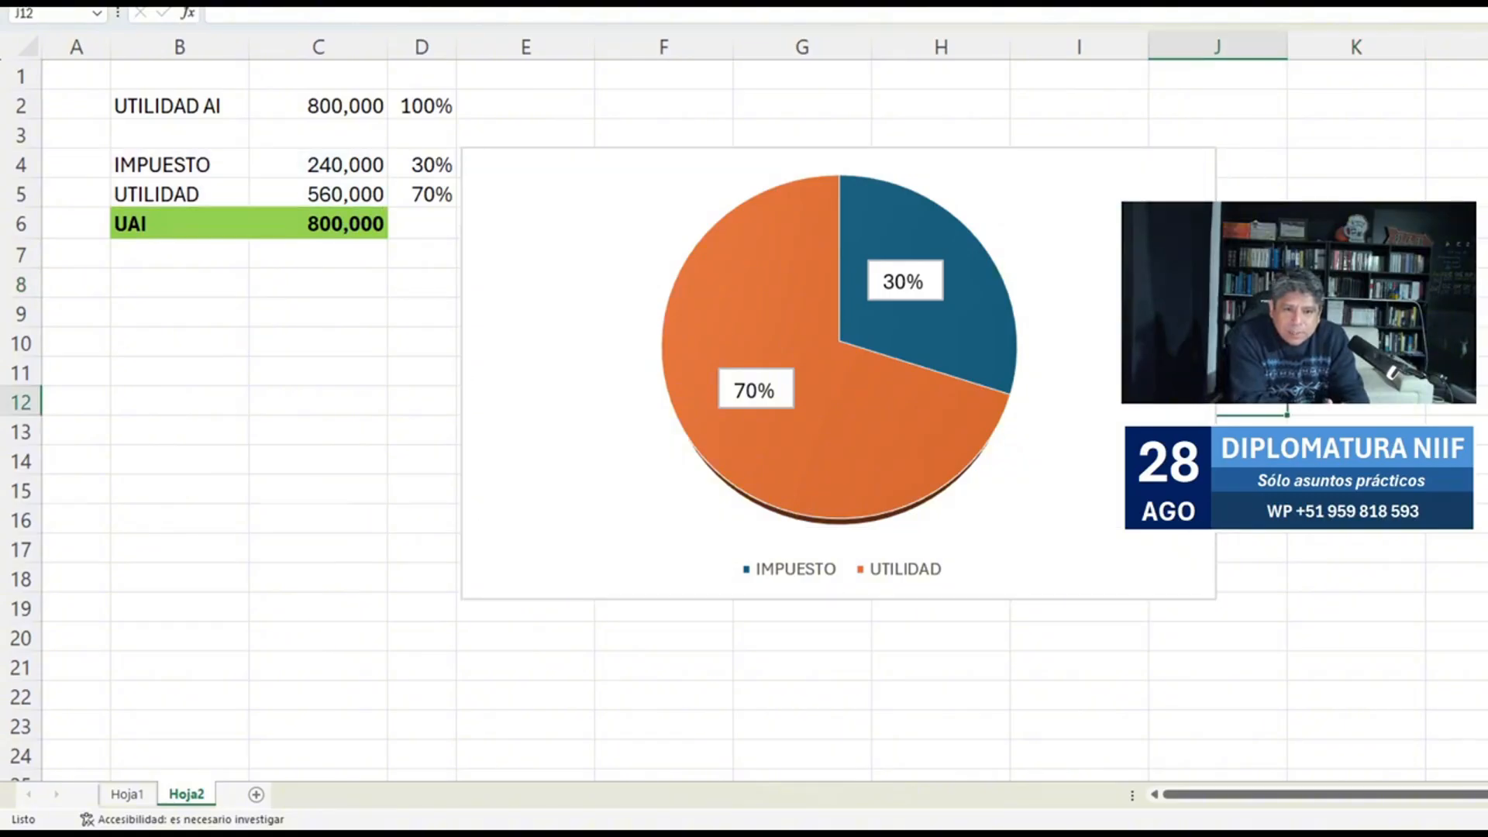
# Move the pie chart directly below the UAI table, starting at column B.
pyautogui.click(1100, 372)
pyautogui.moveTo(1216, 372); pyautogui.dragTo(735, 490)
pyautogui.click(941, 489)
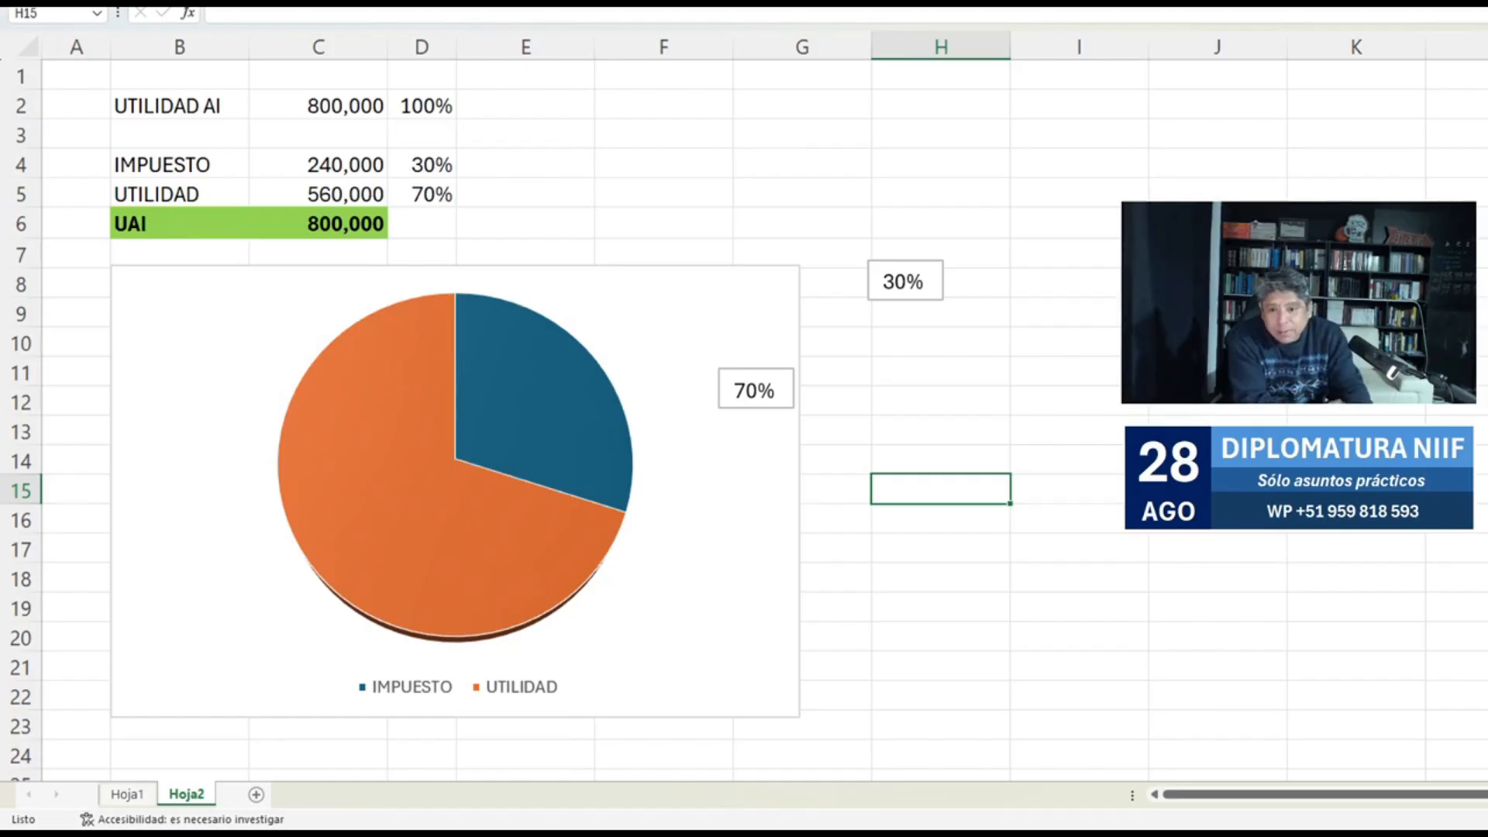
# Switch to Hoja1 and compare the three years' UAI amounts in row 12 with the Utilidad amounts in row 14.
pyautogui.hotkey('ctrl', 'pageup')
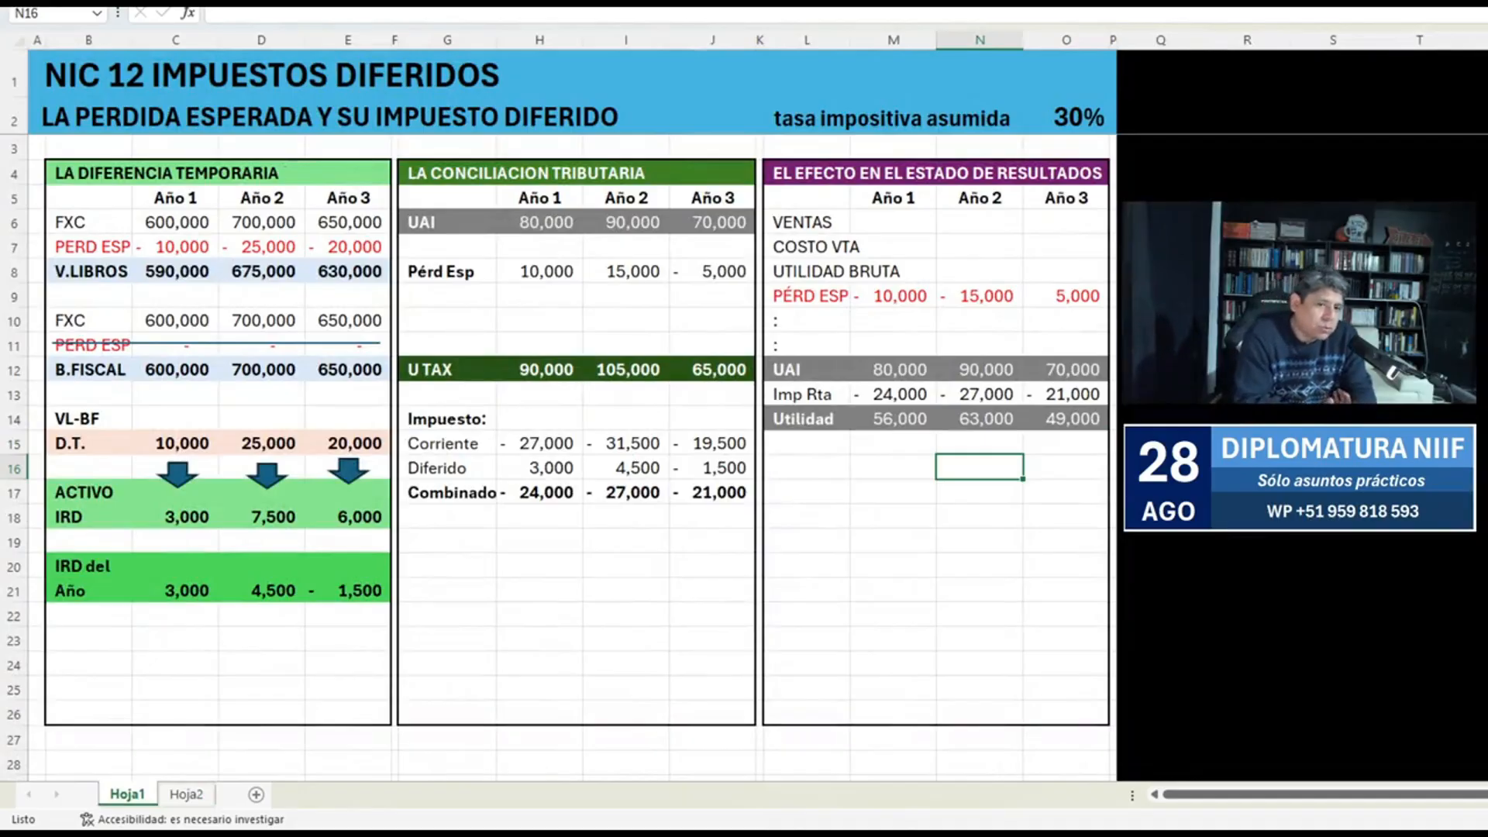
pyautogui.moveTo(893, 418); pyautogui.dragTo(1066, 419)
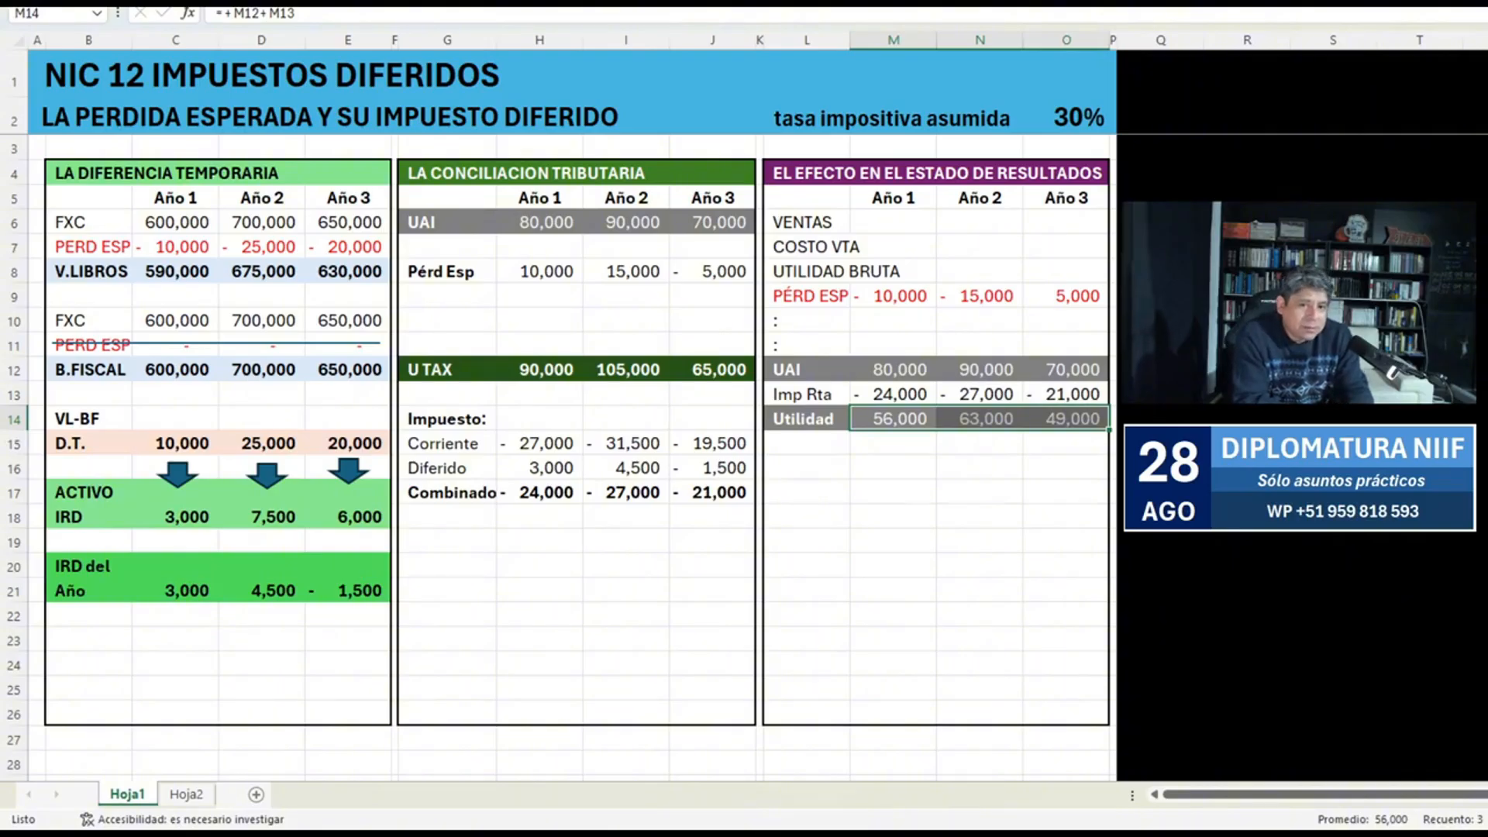
pyautogui.press('Up')
pyautogui.press('Up')
pyautogui.hotkey('shift', 'Right')
pyautogui.hotkey('shift', 'Right')
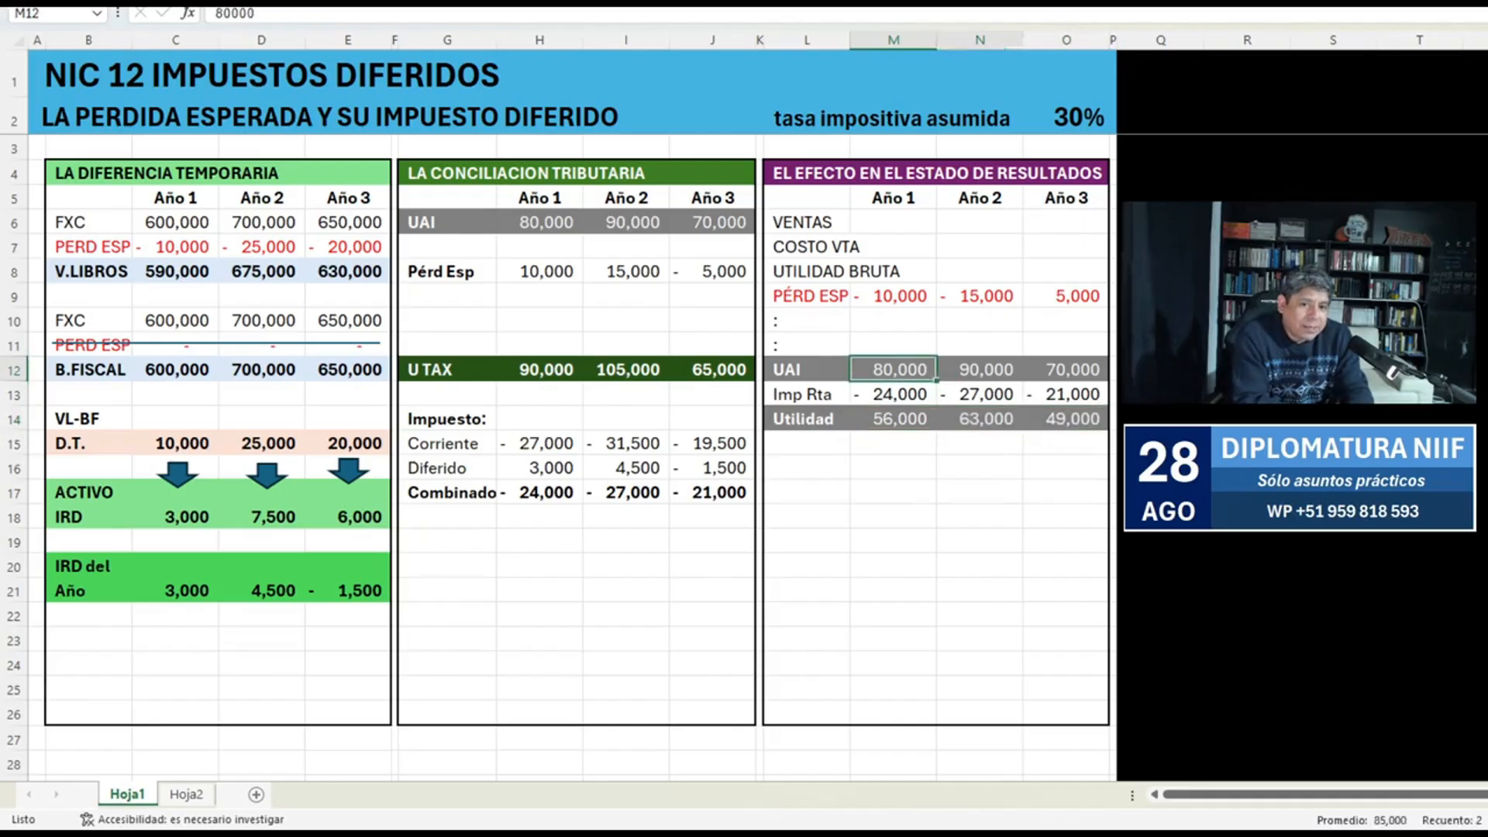
pyautogui.press('Down')
pyautogui.press('Down')
pyautogui.hotkey('shift', 'Right')
pyautogui.hotkey('shift', 'Right')
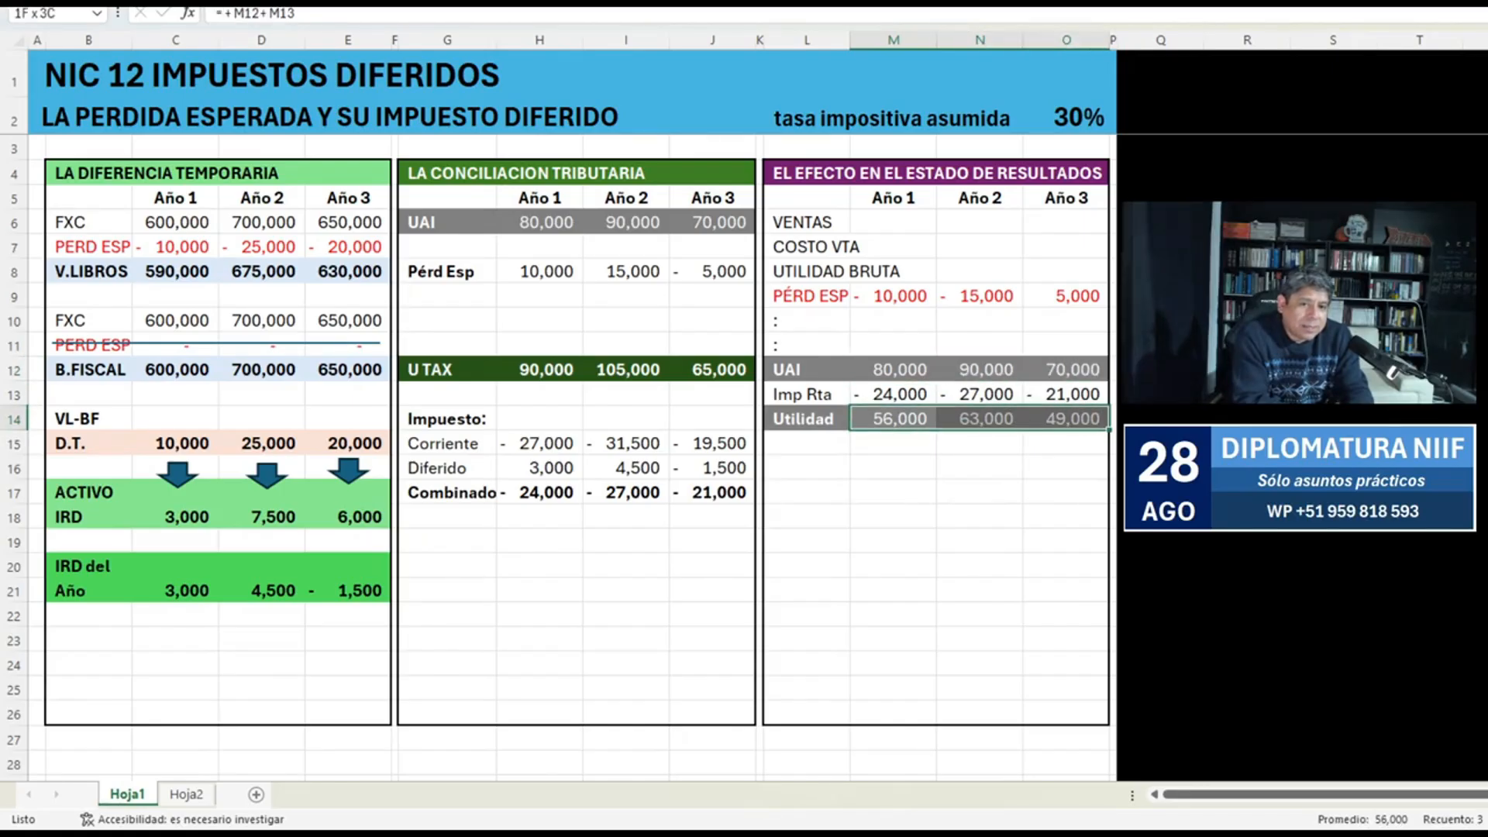
pyautogui.press('Down')
pyautogui.press('Down')
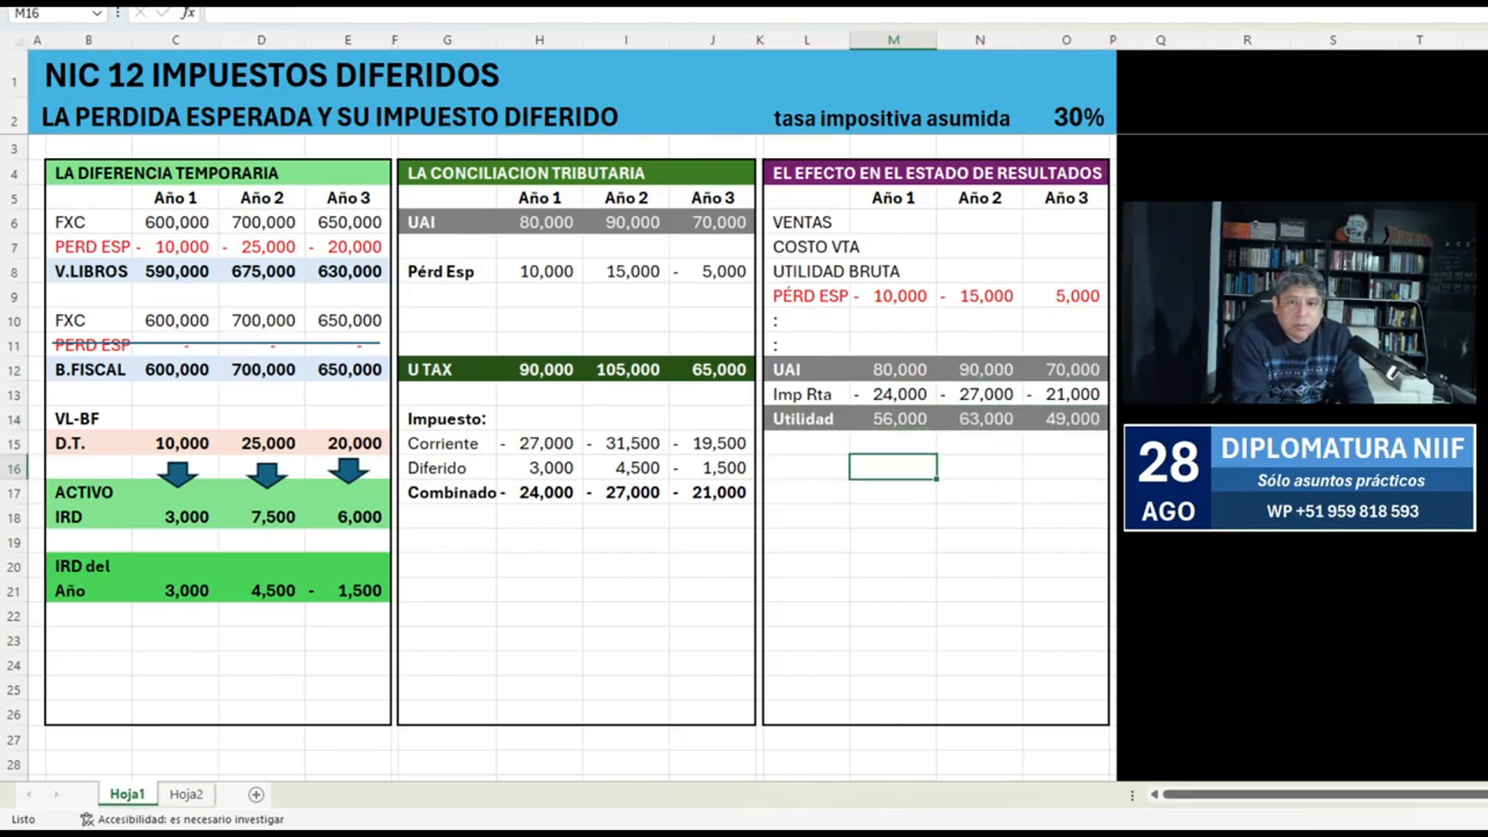
# Calculate the Año 1 ratio of Utilidad to UAI in M16 with the formula +M14/M12.
pyautogui.write('+')
pyautogui.press('Up')
pyautogui.press('Up')
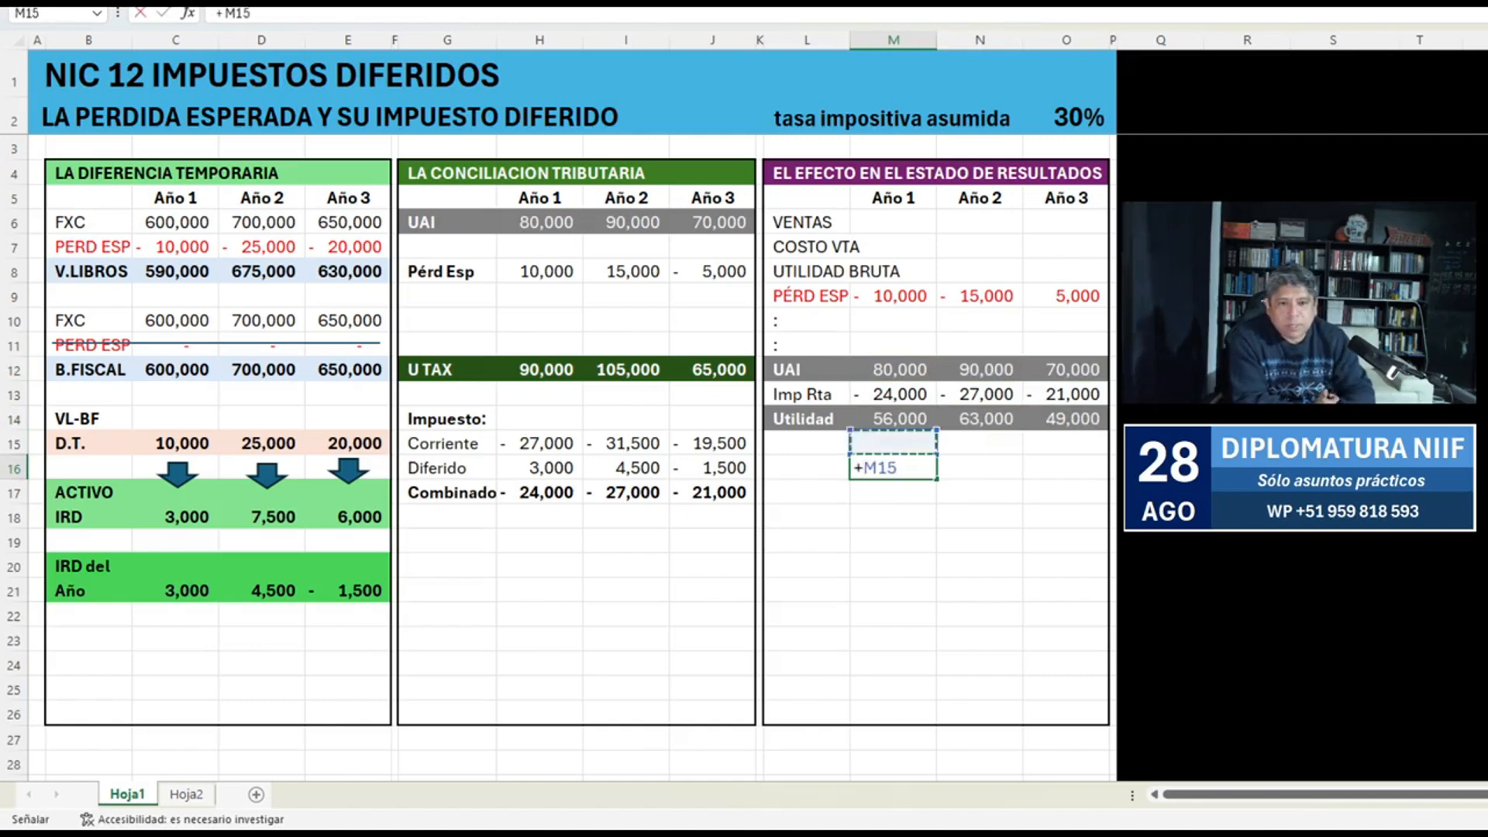
pyautogui.write('/')
pyautogui.press('Up')
pyautogui.press('Up')
pyautogui.press('Up')
pyautogui.press('Up')
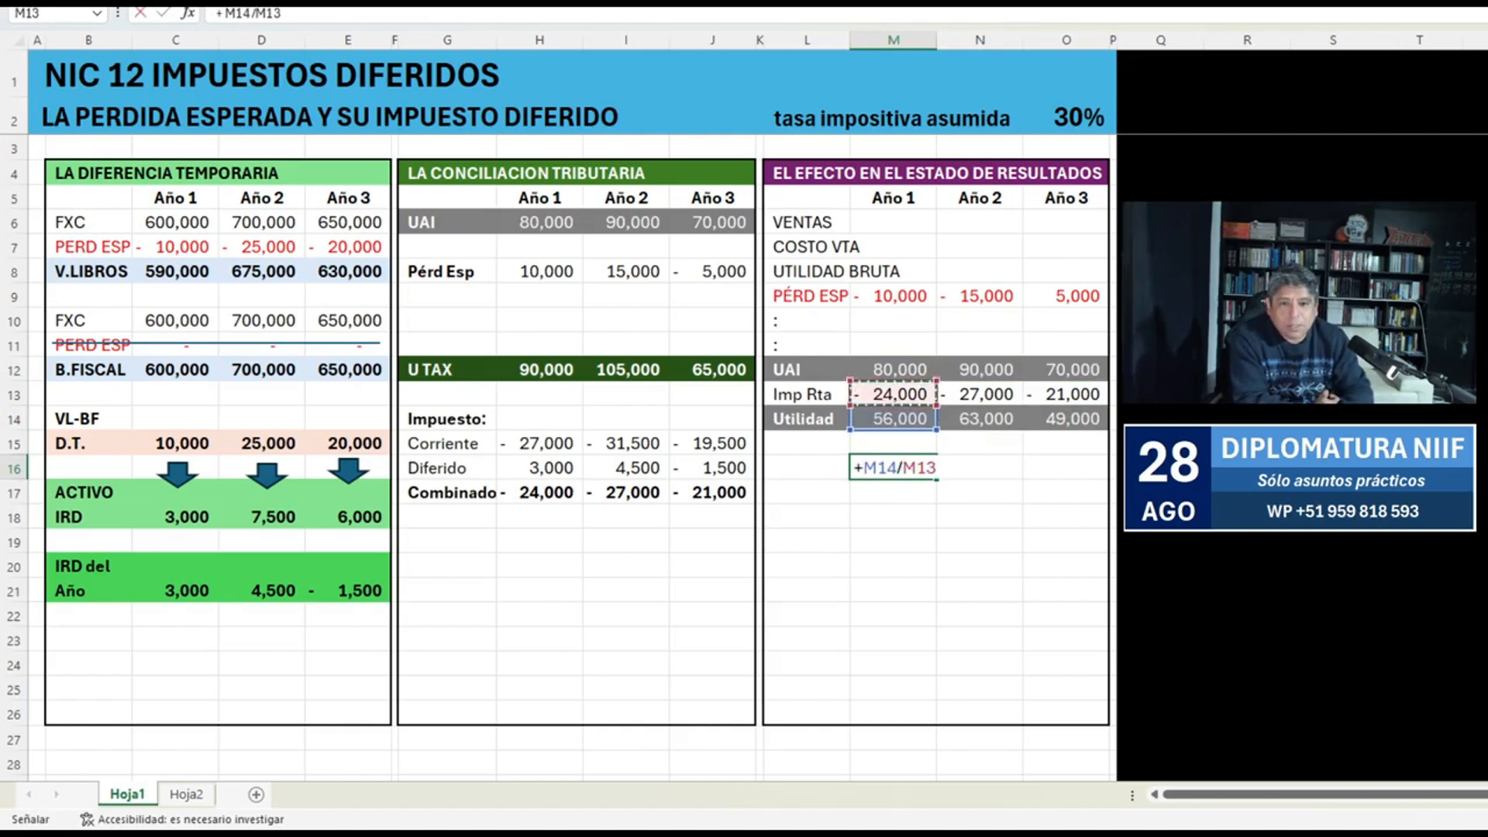
pyautogui.press('Return')
pyautogui.press('Up')
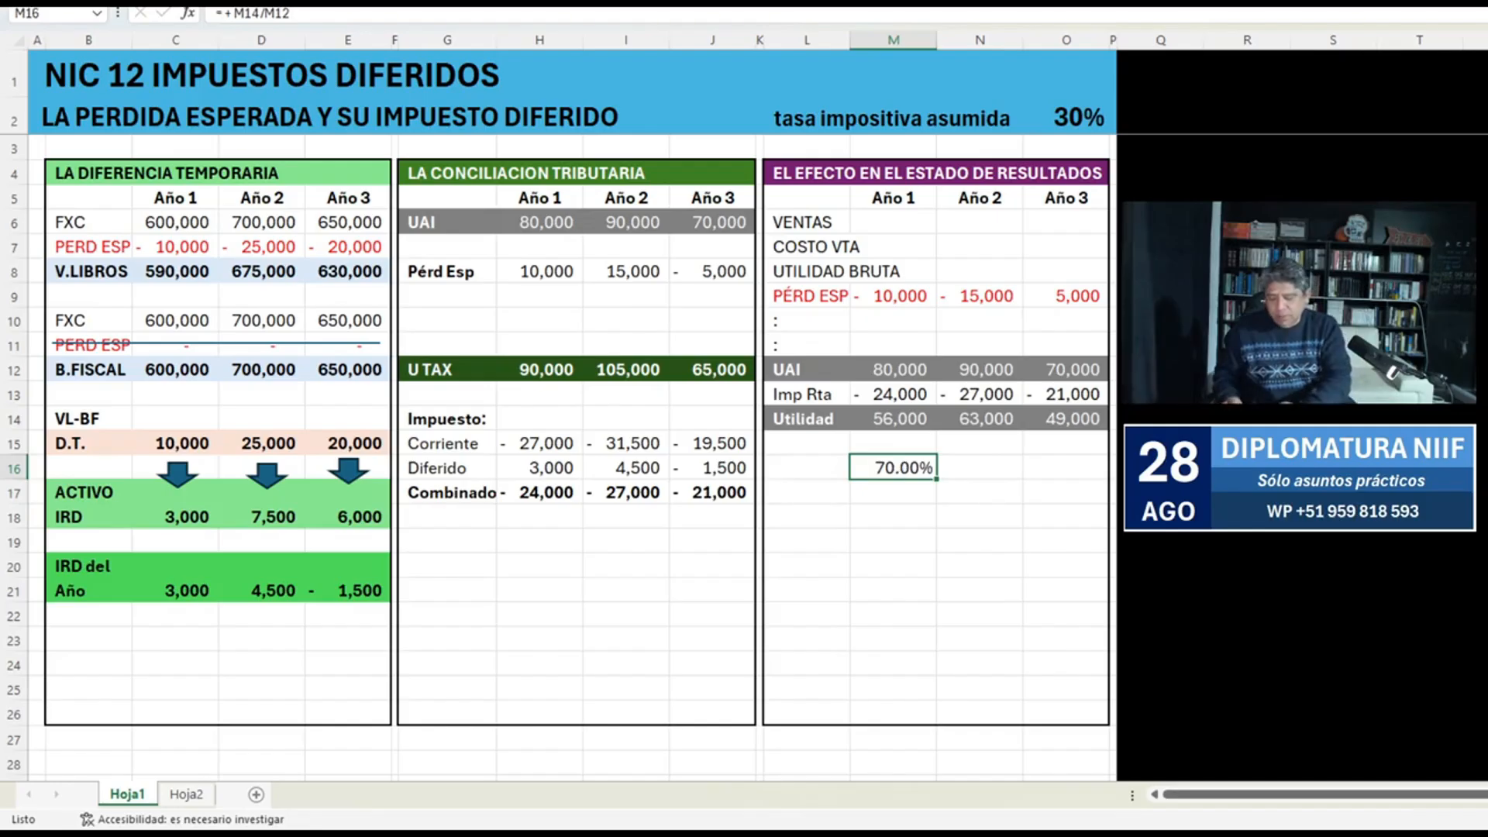
# Extend the M16 ratio across to O16 and format M16:O16 as bold red percentages with two decimals.
pyautogui.hotkey('ctrl', 'n')
pyautogui.press('Right')
pyautogui.hotkey('ctrl', 'd')
pyautogui.press('Right')
pyautogui.hotkey('ctrl', 'd')
pyautogui.hotkey('shift', 'Left')
pyautogui.hotkey('shift', 'Left')
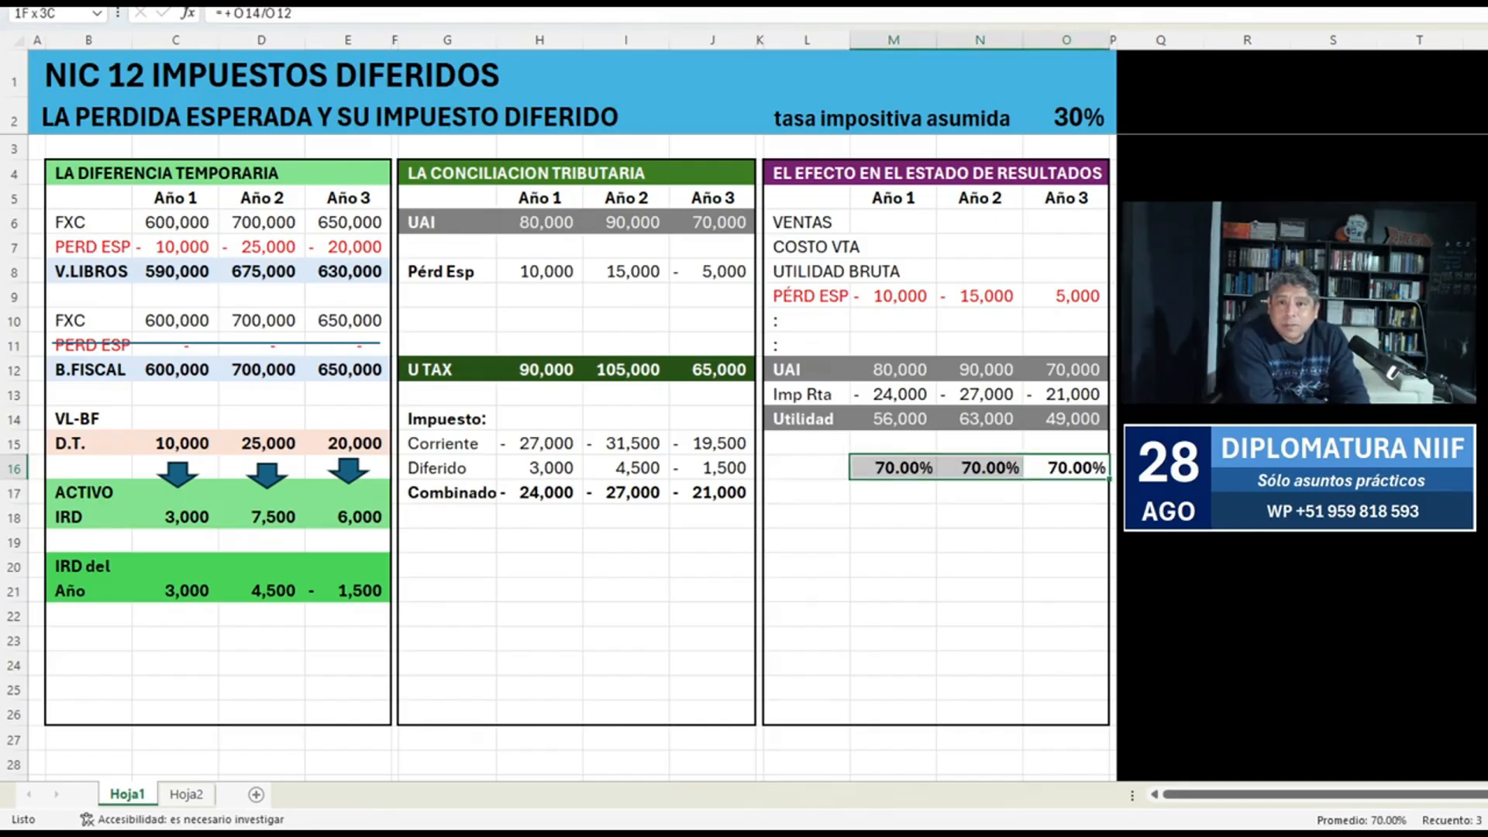
pyautogui.click(893, 590)
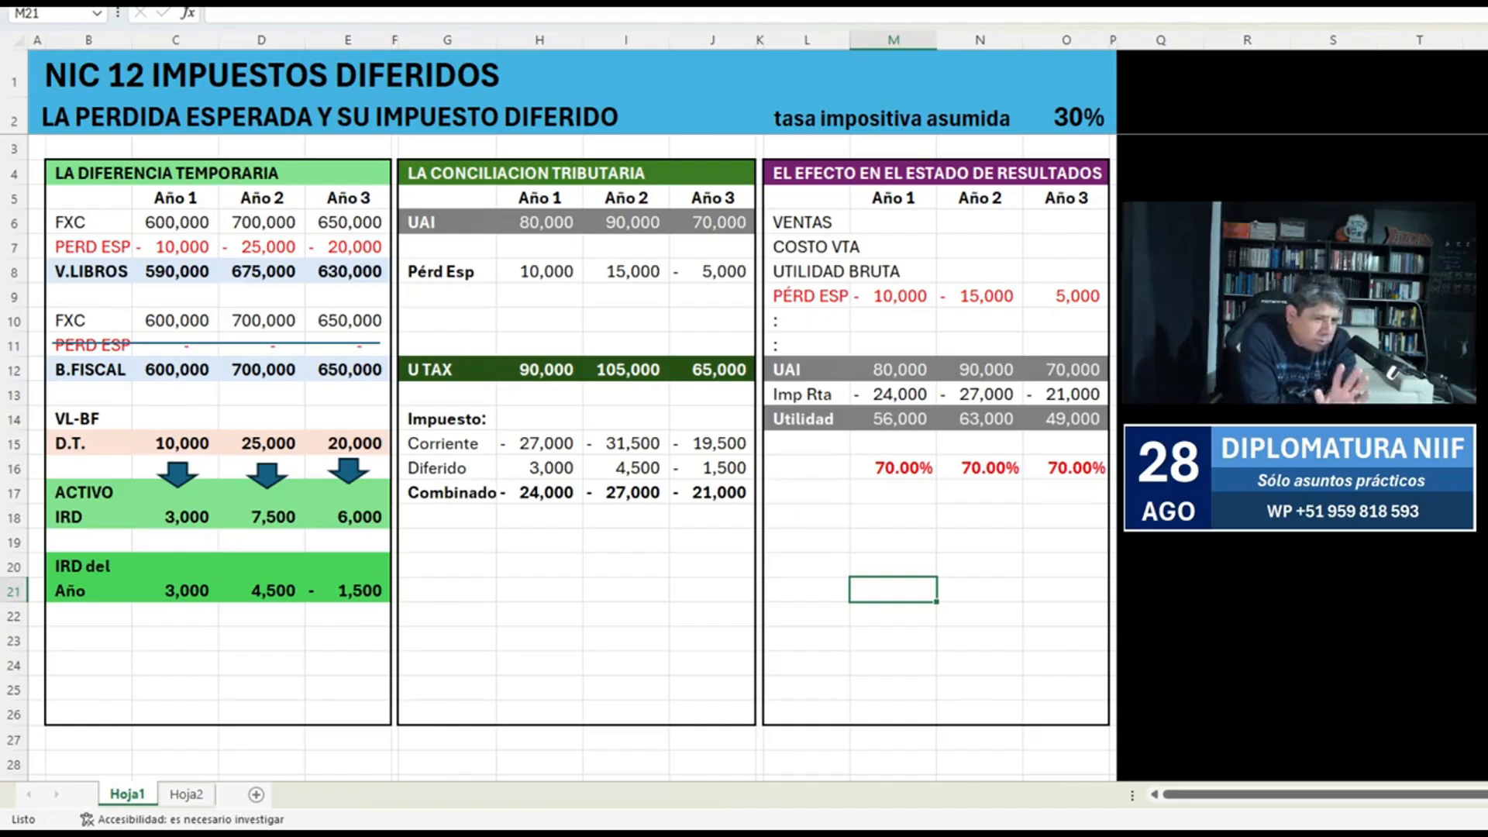
# Clear the Diferido row G16:J16 in the tax reconciliation block.
pyautogui.press('Up')
pyautogui.press('Up')
pyautogui.press('Up')
pyautogui.press('Up')
pyautogui.press('Left')
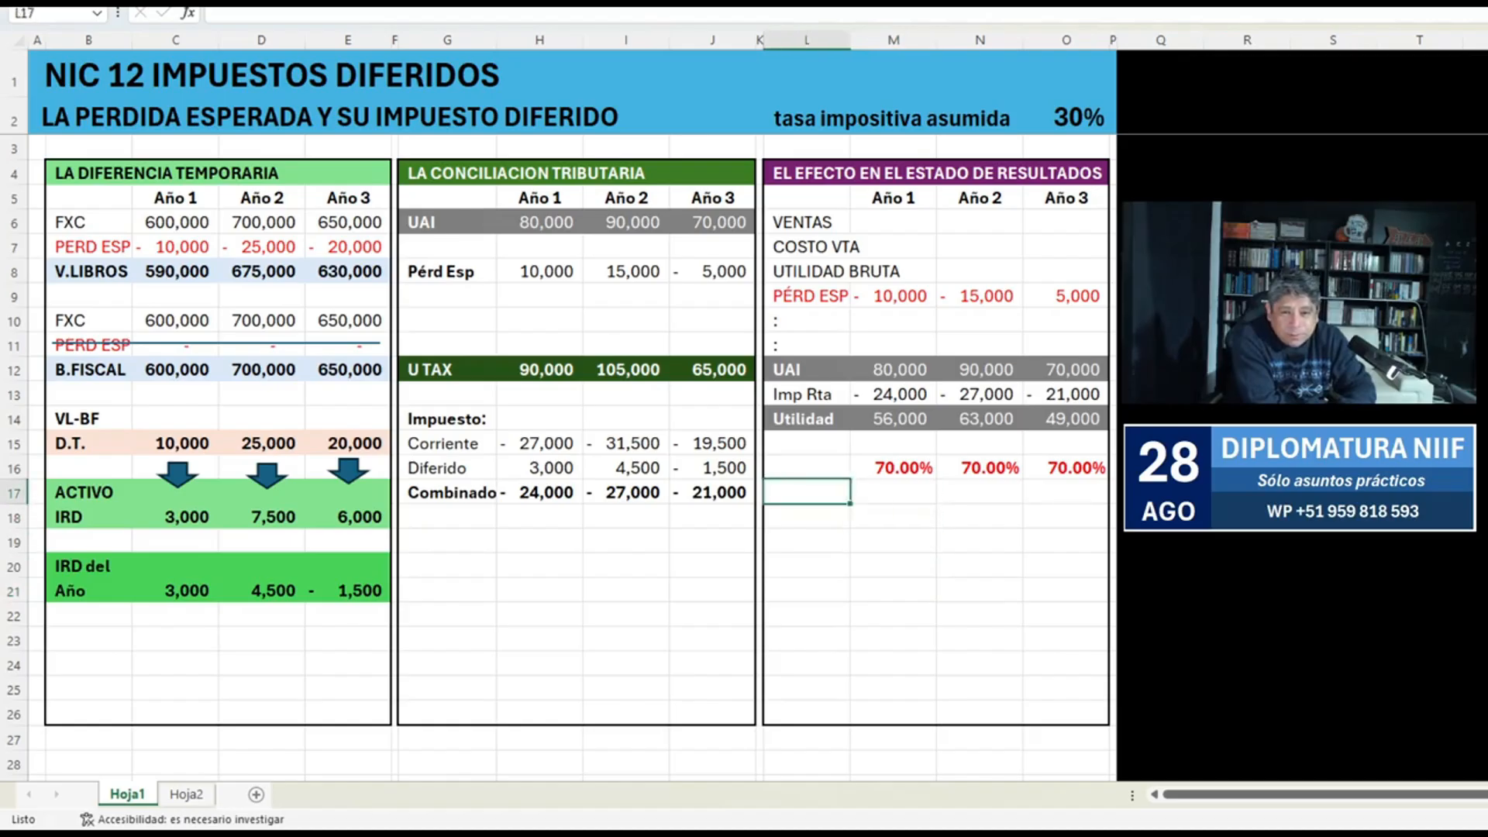
pyautogui.press('Left')
pyautogui.press('Left')
pyautogui.press('Up')
pyautogui.hotkey('shift', 'Left')
pyautogui.hotkey('shift', 'Left')
pyautogui.hotkey('shift', 'Left')
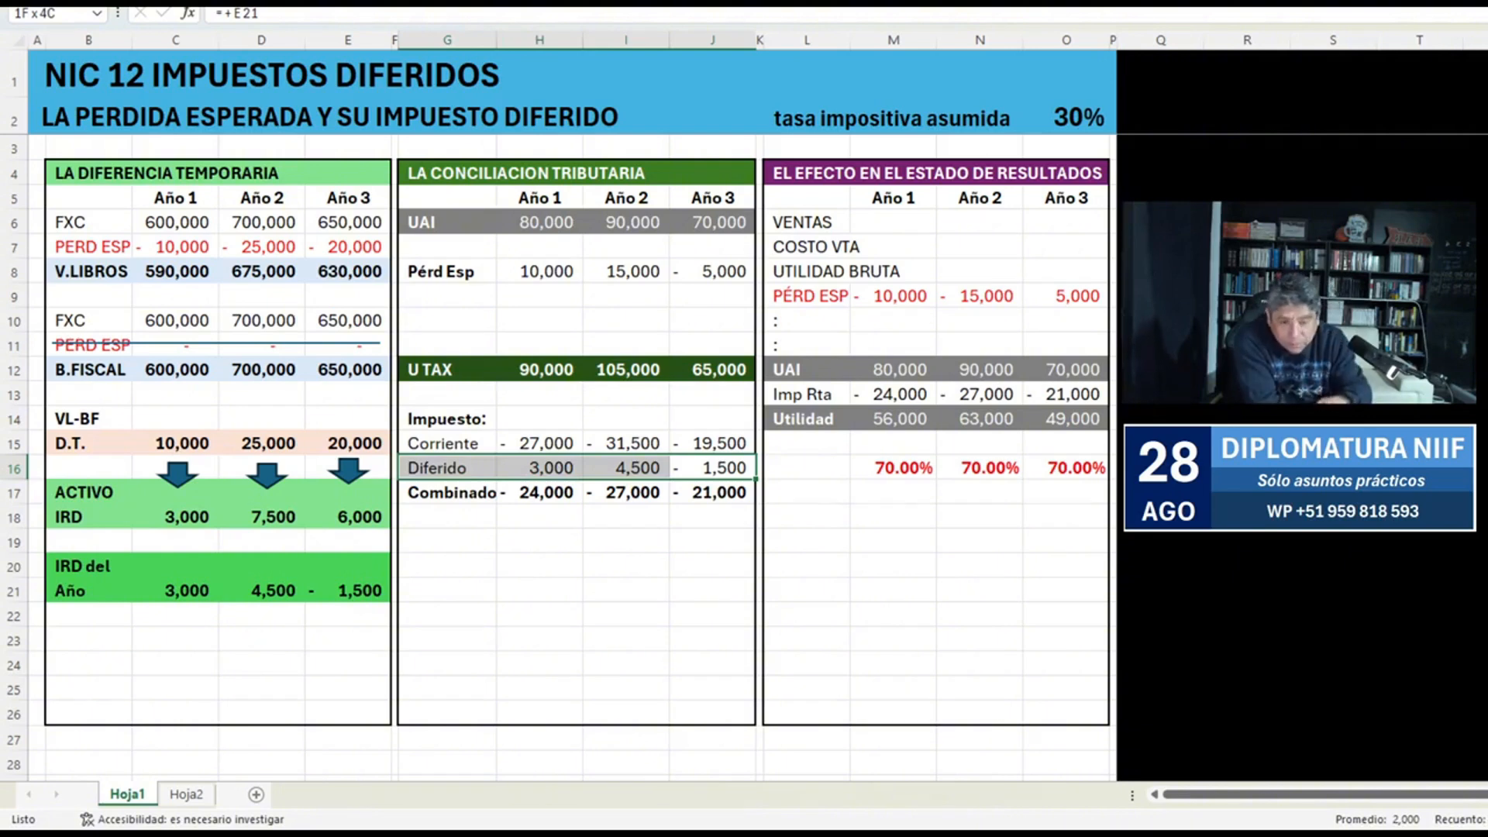
pyautogui.press('Delete')
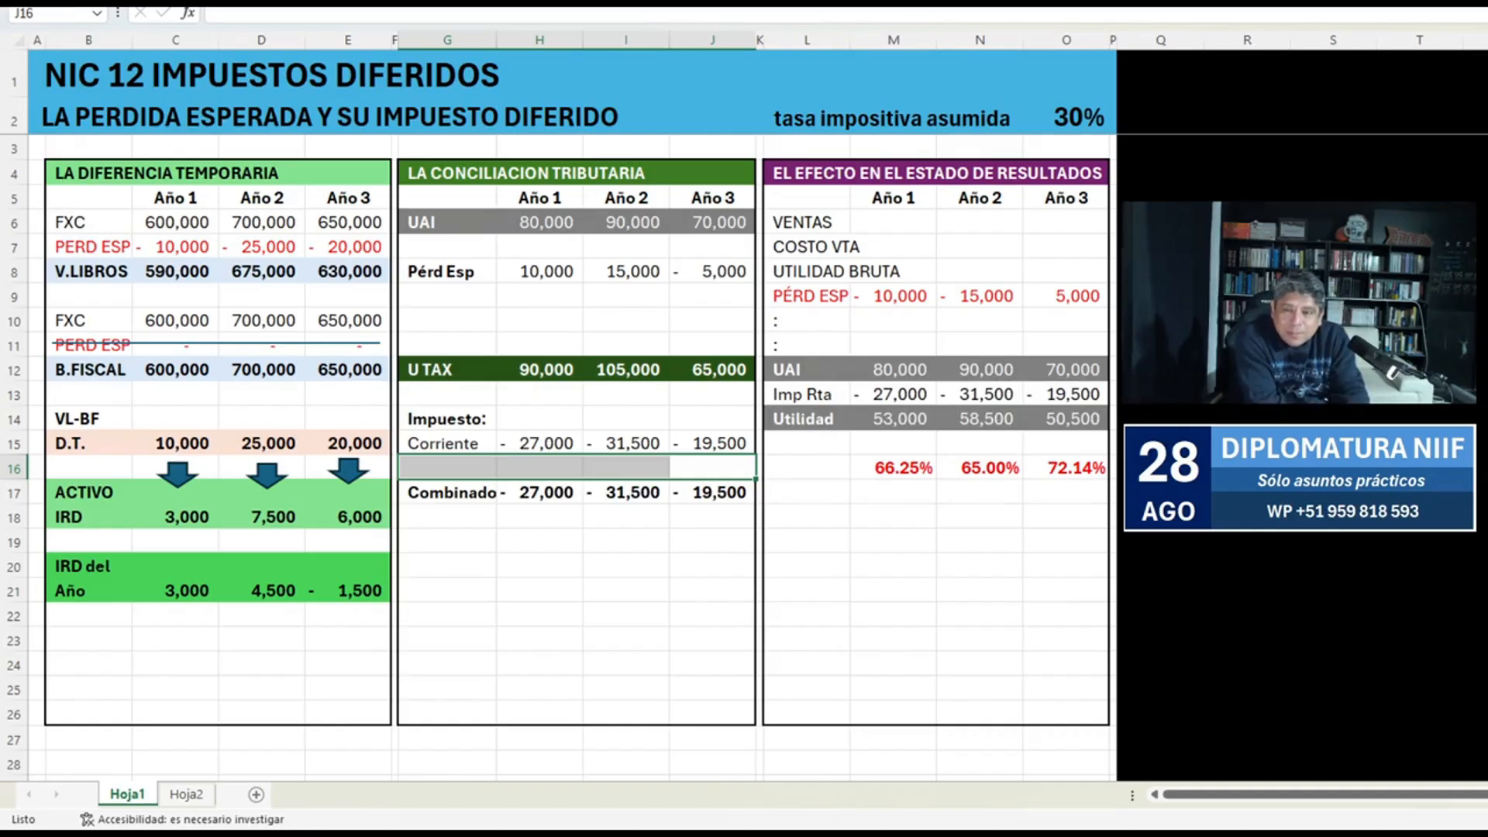
# Place a right-pointing block arrow in column L beside the row 16 percentages and review the formulas in M16:O16.
pyautogui.moveTo(1155, 380); pyautogui.dragTo(823, 473)
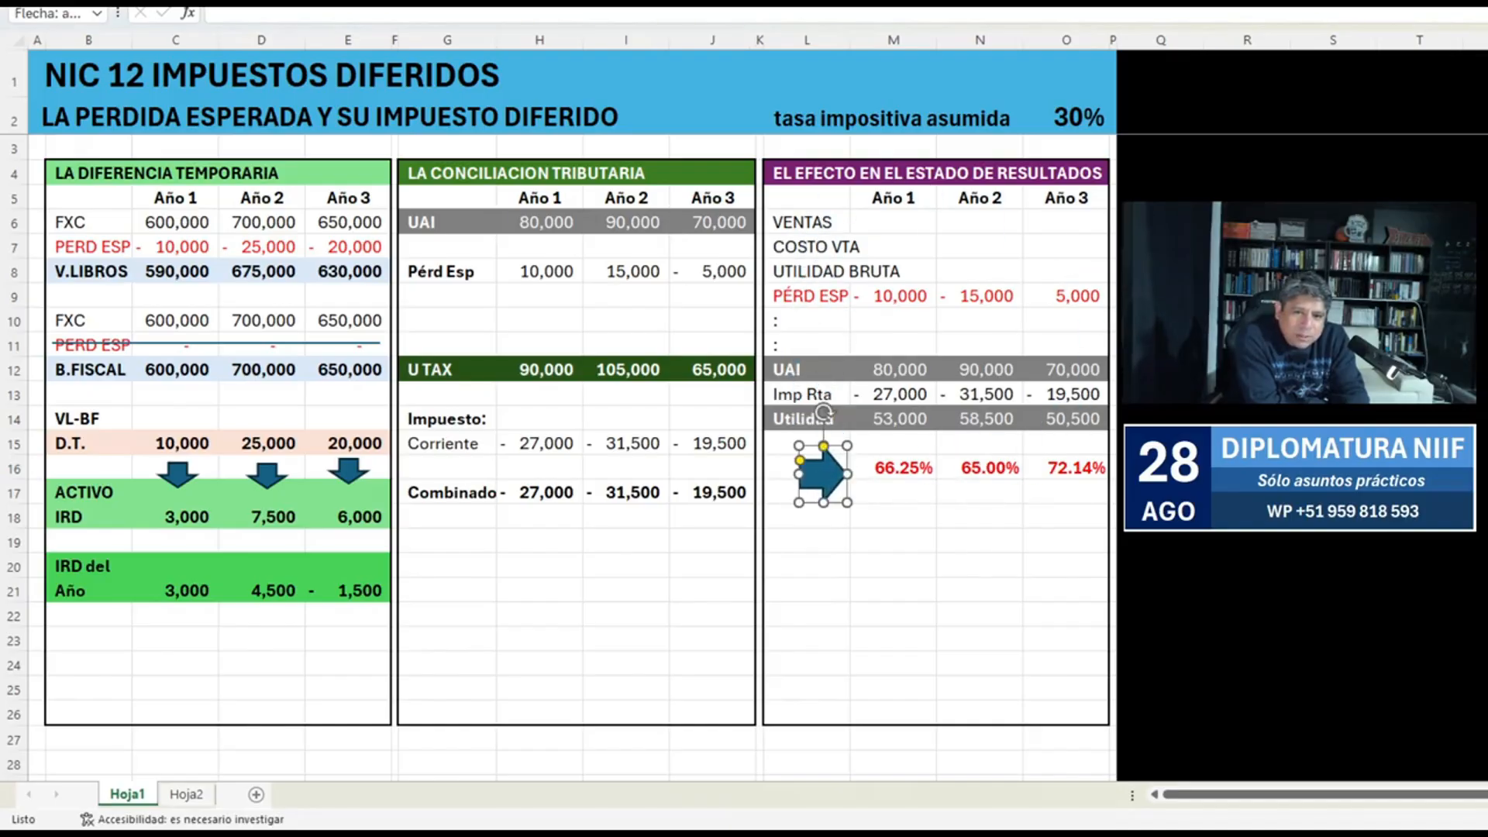
pyautogui.doubleClick(898, 468)
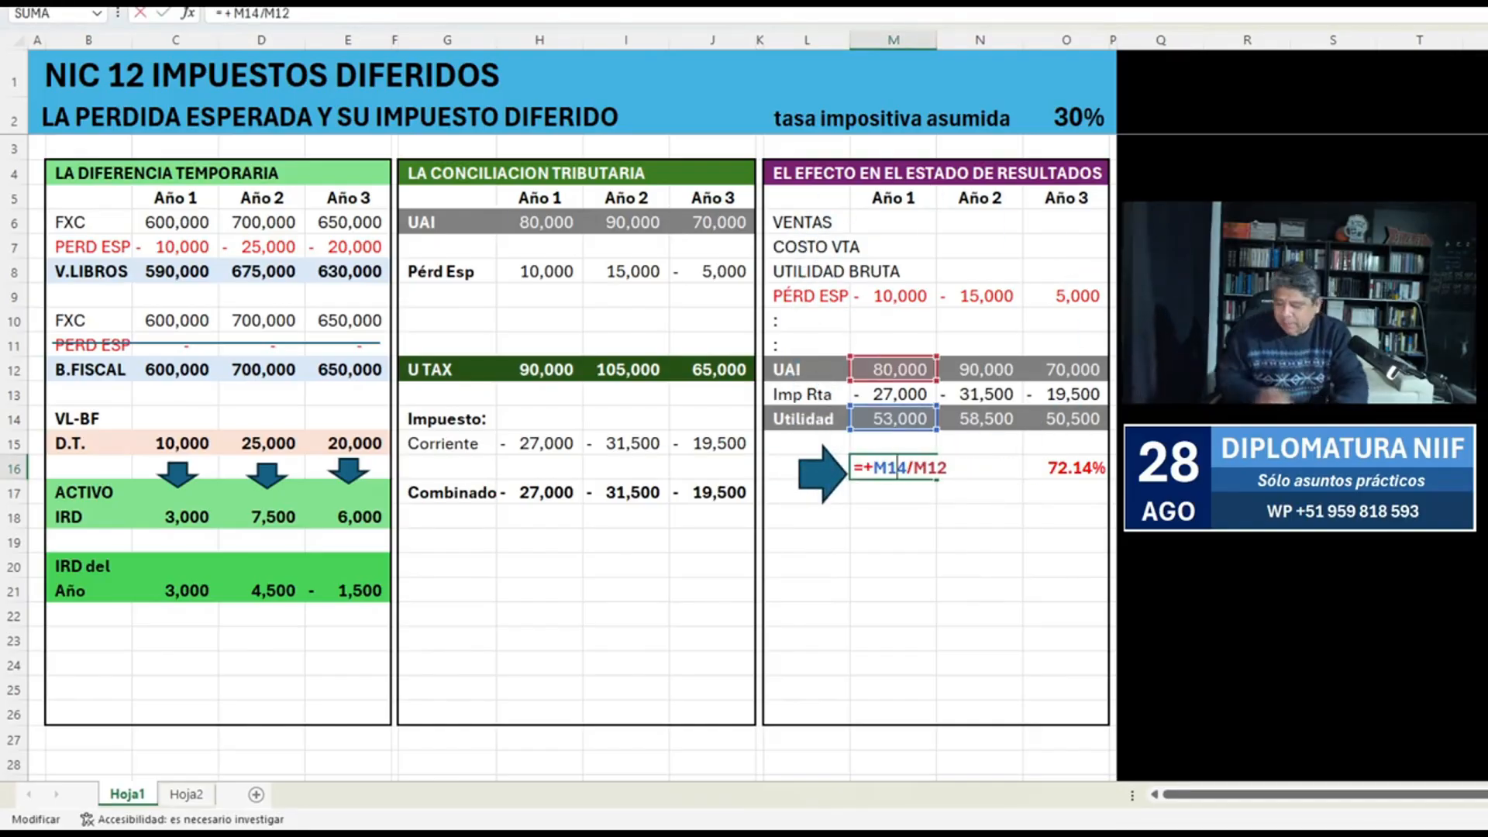
pyautogui.press('Escape')
pyautogui.press('Right')
pyautogui.press('F2')
pyautogui.press('Escape')
pyautogui.press('Right')
pyautogui.press('F2')
pyautogui.press('Escape')
pyautogui.press('Left')
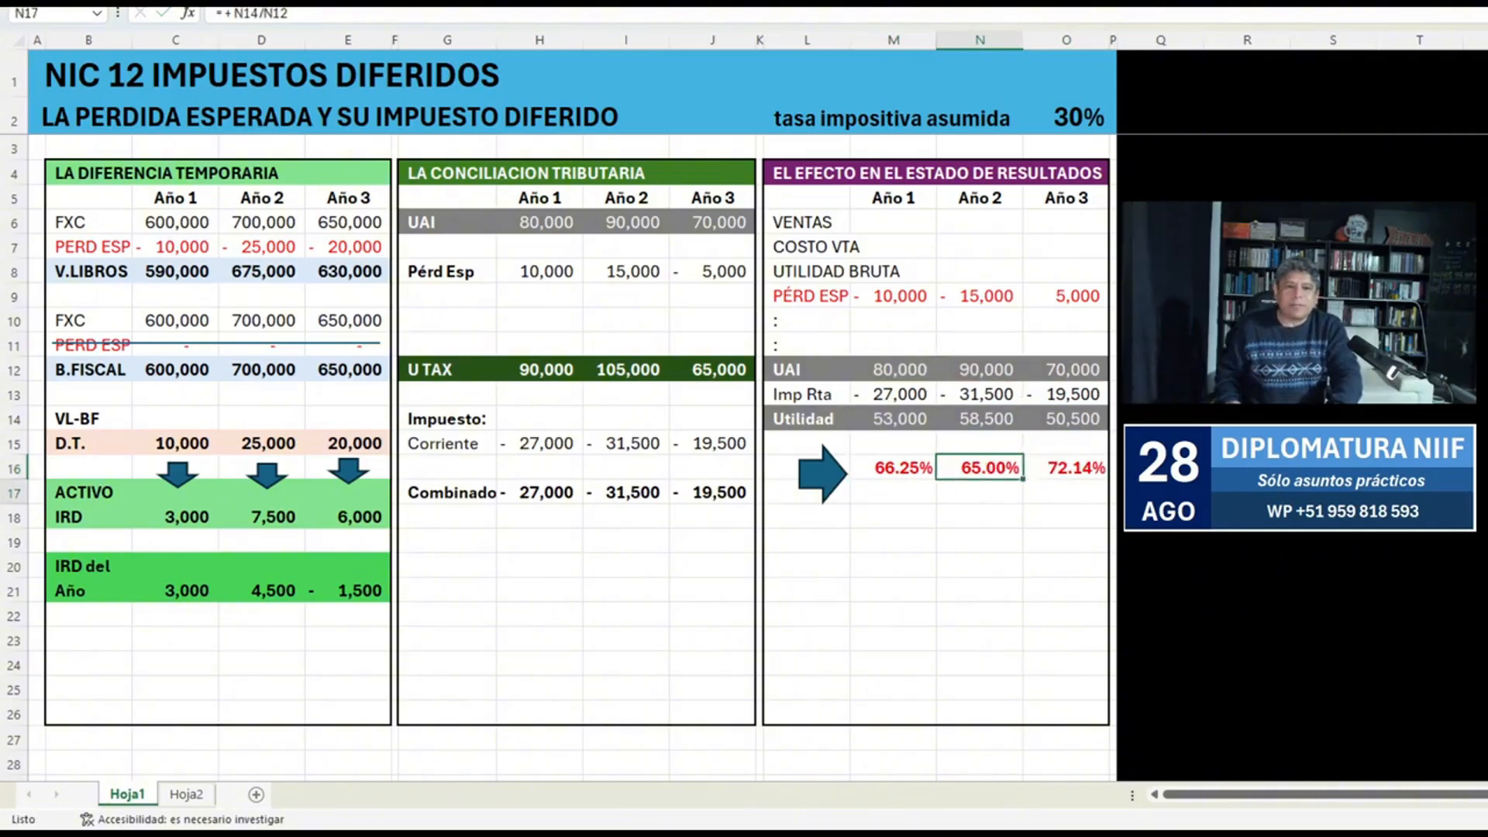
pyautogui.press('Down')
pyautogui.press('Down')
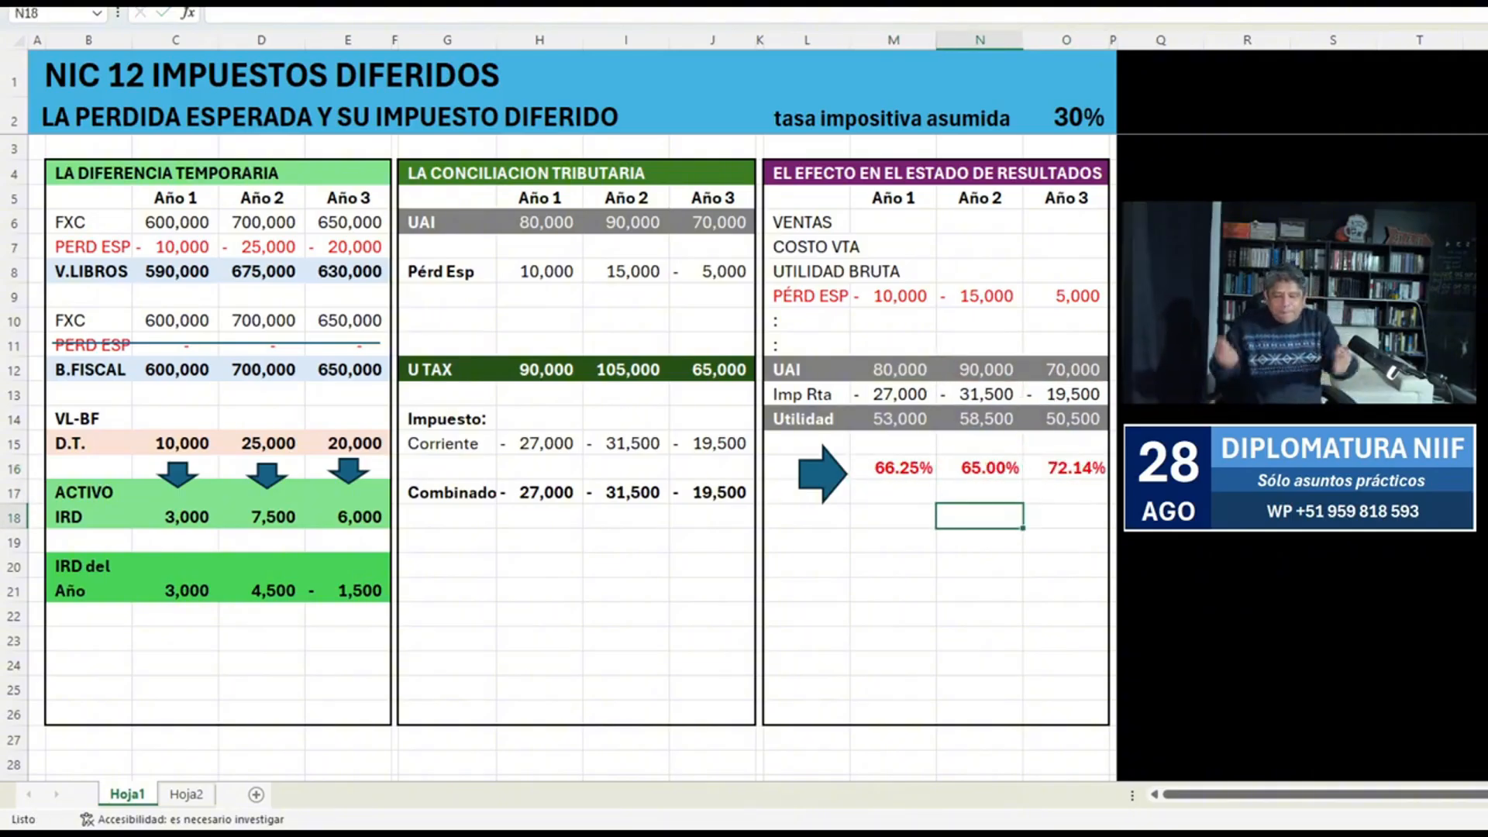
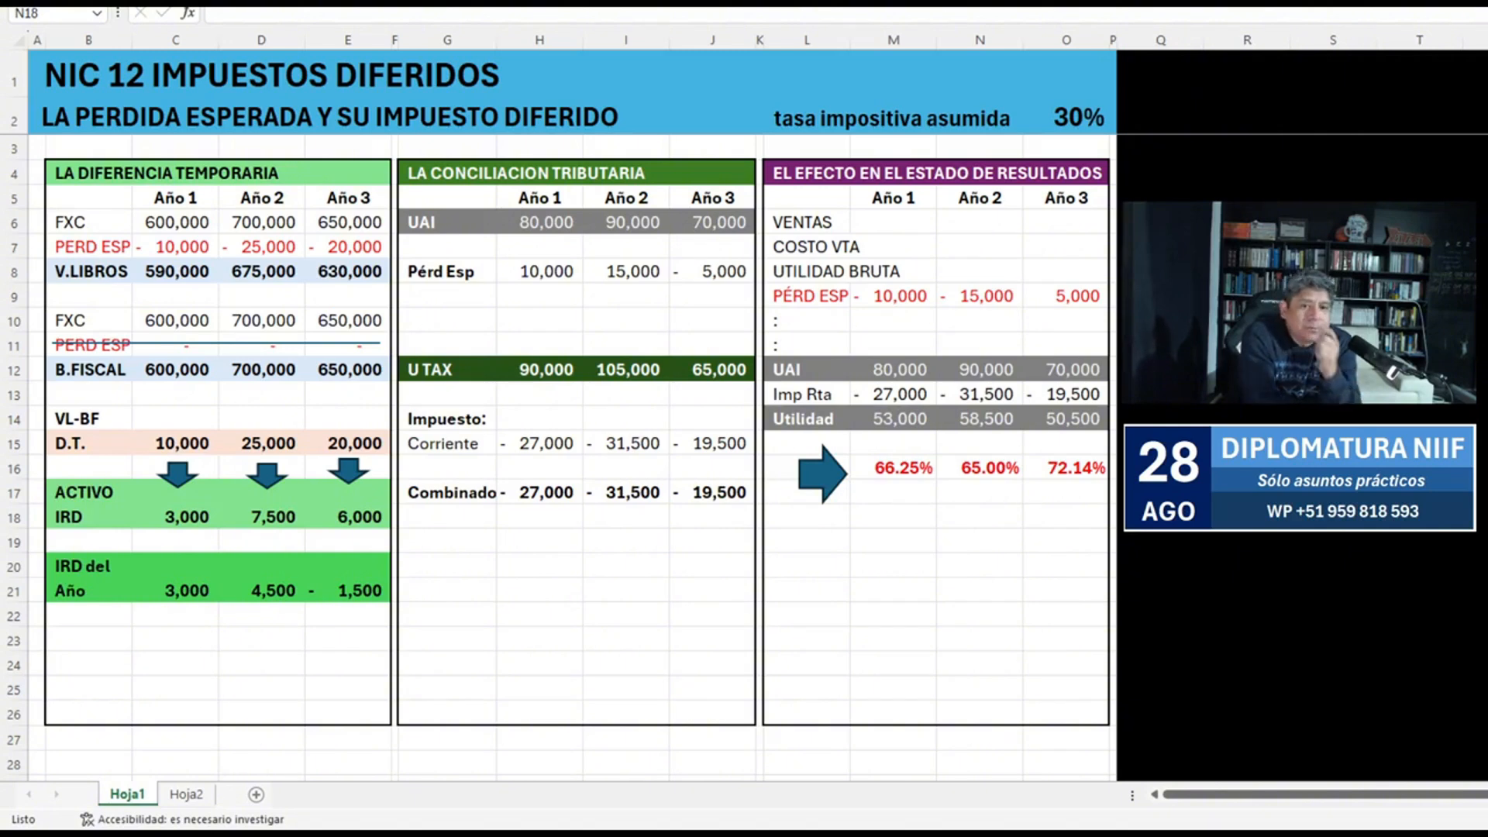
# Enter the label Diferido in G16, between the Corriente and Combinado rows of the tax reconciliation.
pyautogui.press('Up')
pyautogui.press('Left')
pyautogui.press('Left')
pyautogui.press('Left')
pyautogui.press('Left')
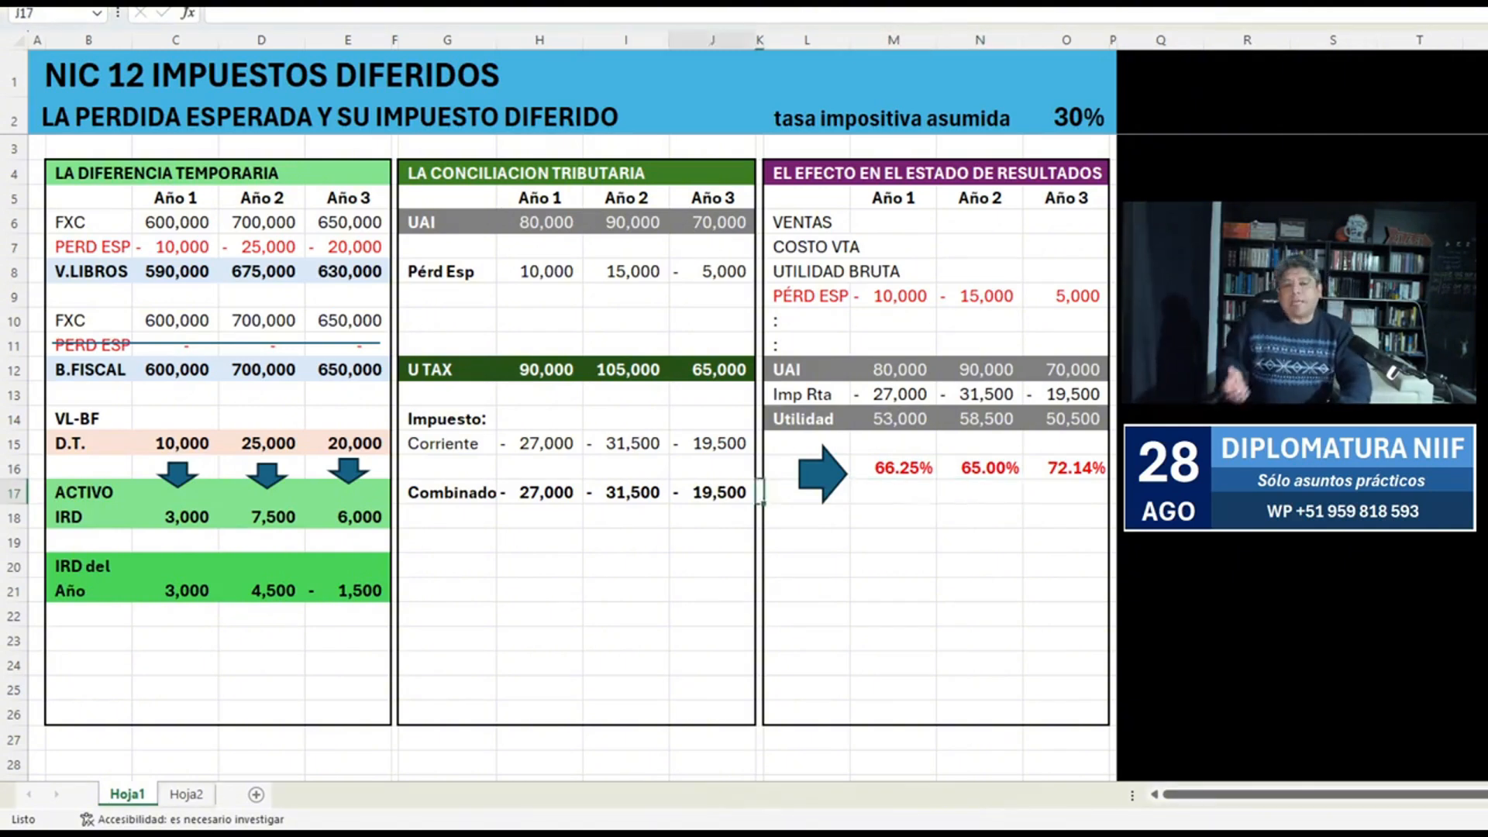
pyautogui.press('Left')
pyautogui.press('Left')
pyautogui.press('Up')
pyautogui.press('Left')
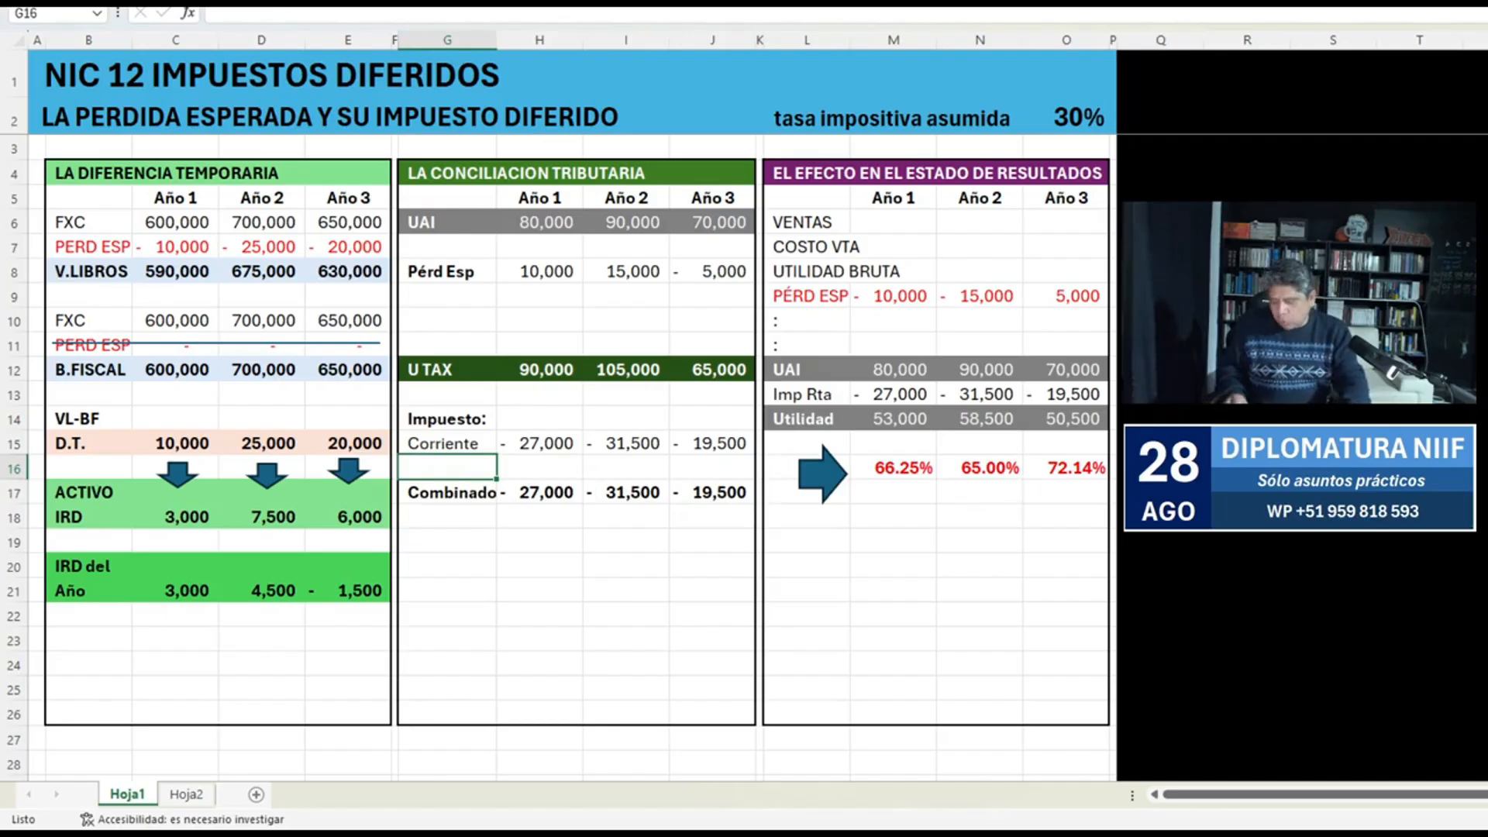
pyautogui.write('dIFERIDO')
pyautogui.press('Return')
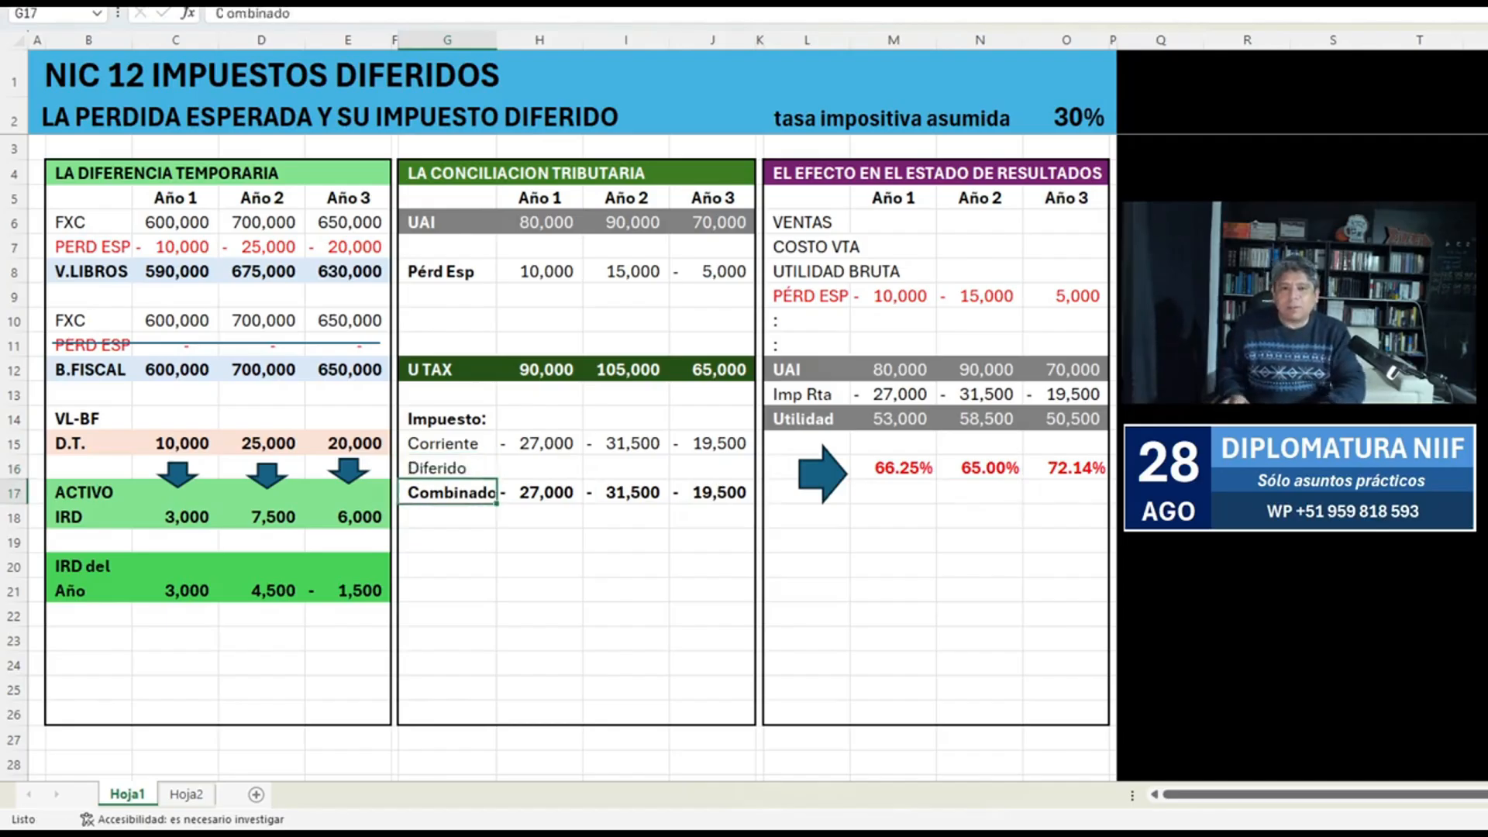
# Link the Año 1 Diferido cell H16 to the IRD del Año value in C21 and copy the formula to I16.
pyautogui.press('Up')
pyautogui.press('Right')
pyautogui.write('+')
pyautogui.press('Left')
pyautogui.press('Left')
pyautogui.press('Left')
pyautogui.press('Left')
pyautogui.press('Left')
pyautogui.press('Down')
pyautogui.press('Down')
pyautogui.press('Down')
pyautogui.press('Down')
pyautogui.press('Down')
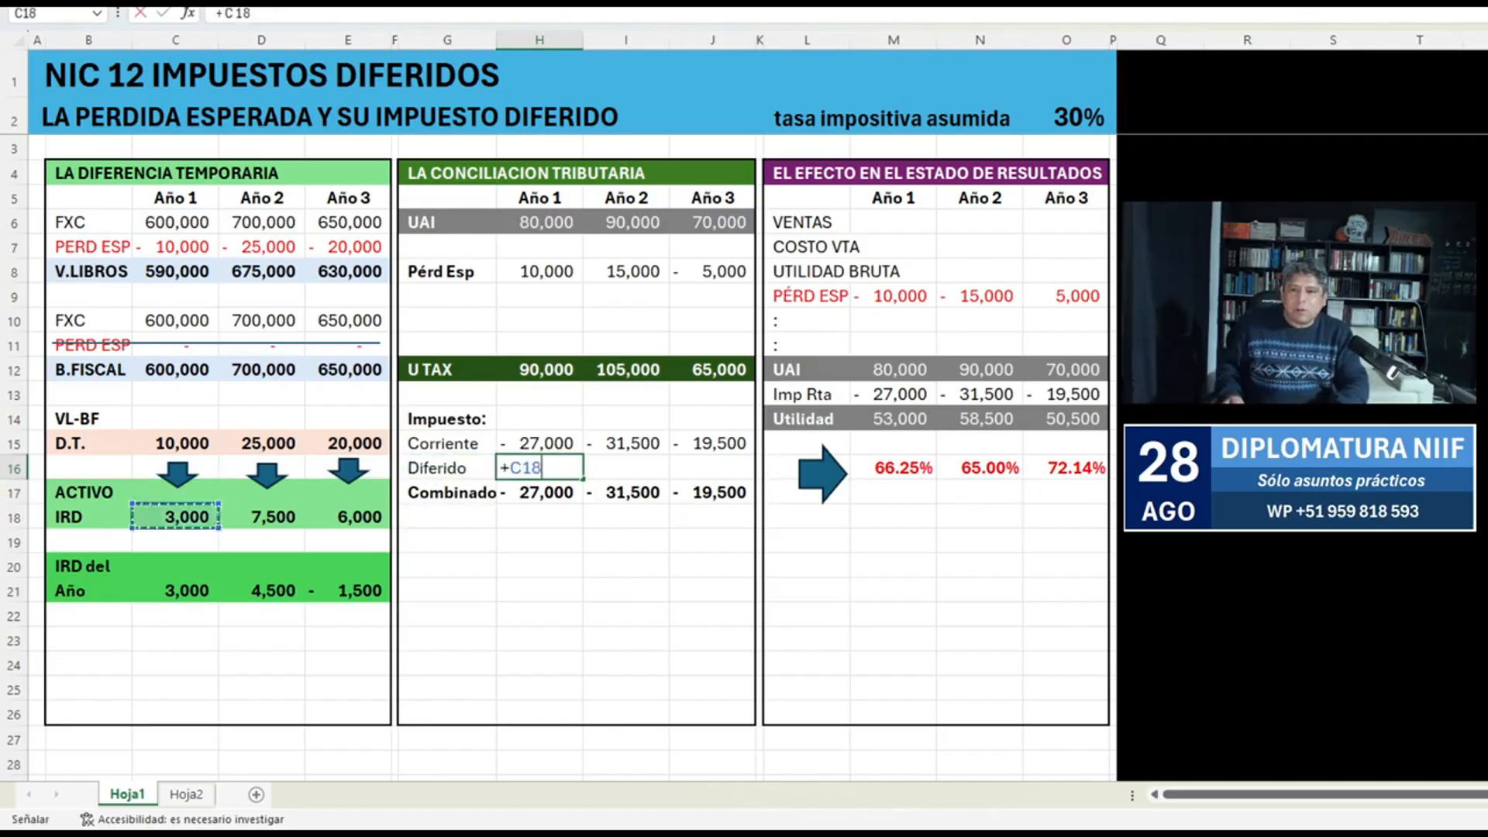
pyautogui.press('Return')
pyautogui.press('Up')
pyautogui.hotkey('ctrl', 'c')
pyautogui.press('Right')
pyautogui.press('Return')
# Link the Año 3 Diferido cell J16 to the Año 3 IRD del Año value in E21.
pyautogui.press('Right')
pyautogui.write('+')
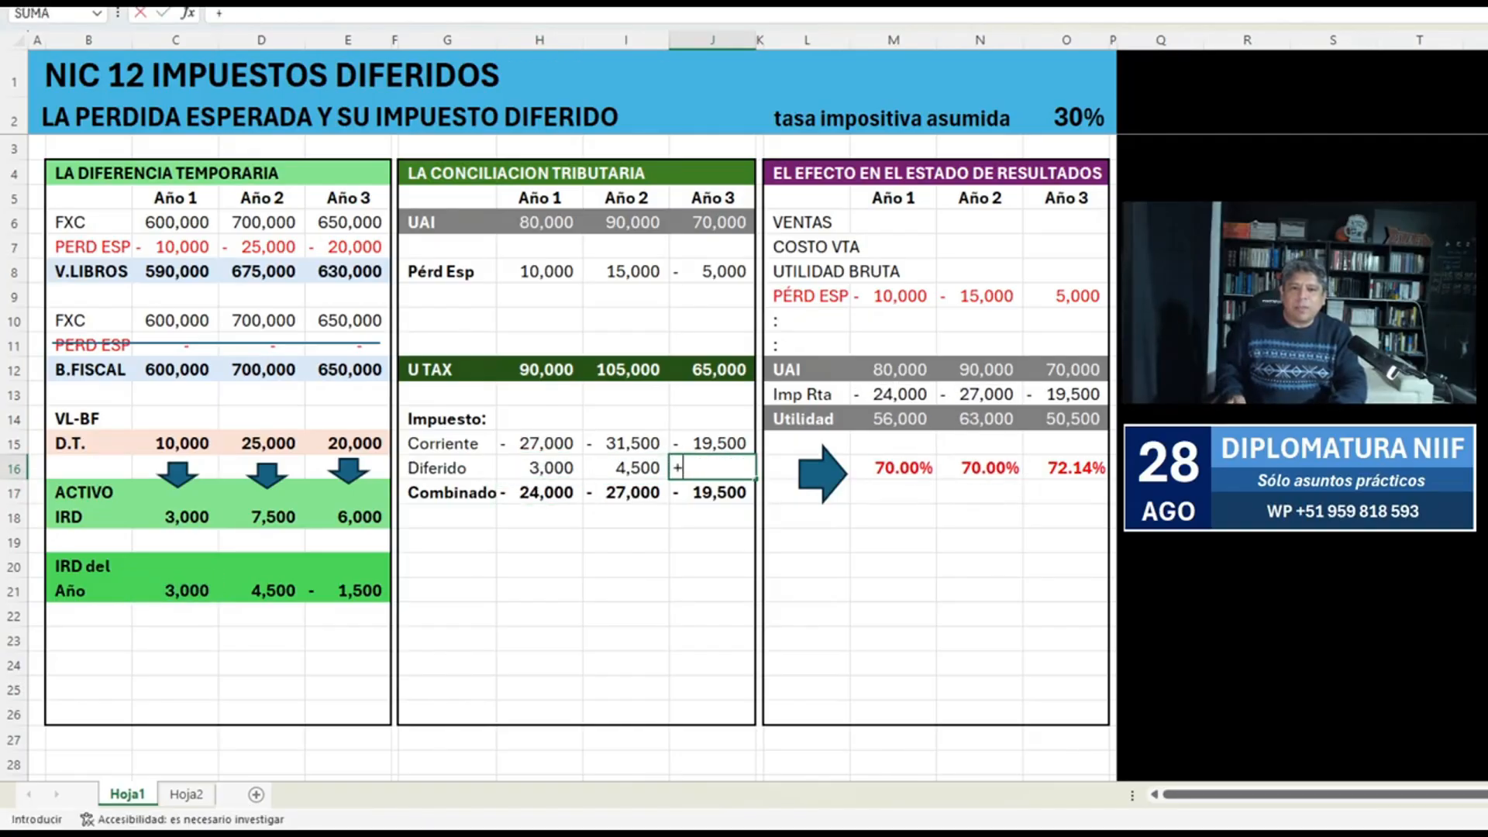
pyautogui.press('Left')
pyautogui.press('Left')
pyautogui.press('Left')
pyautogui.press('Left')
pyautogui.press('Left')
pyautogui.press('Left')
pyautogui.press('Down')
pyautogui.press('Down')
pyautogui.press('Down')
pyautogui.press('Down')
pyautogui.press('Down')
pyautogui.press('Right')
pyautogui.press('Return')
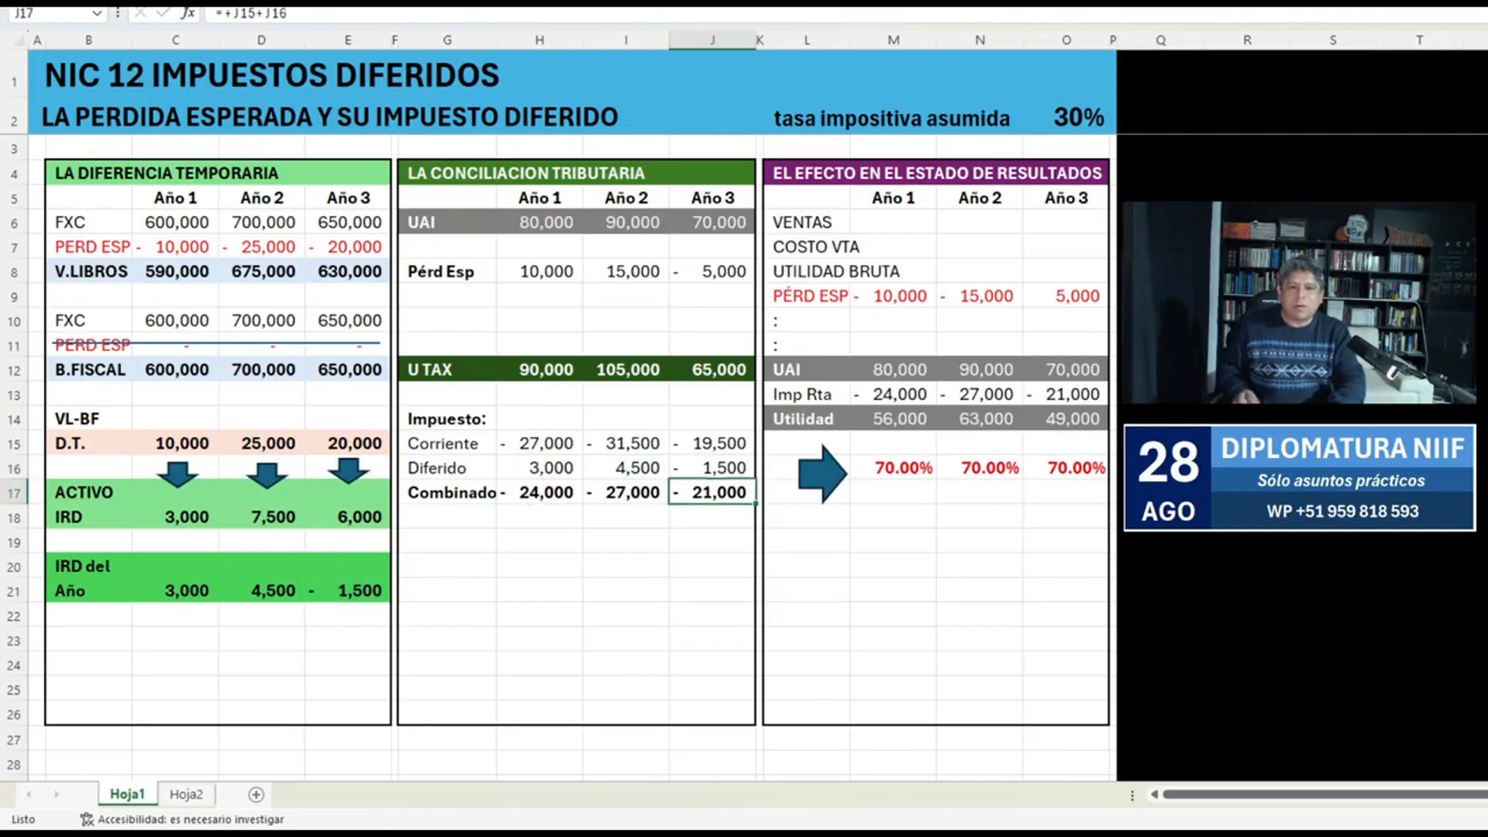
# Move the right-pointing block arrow out of column L to the empty area below the Año 3 Combinado amount.
pyautogui.moveTo(823, 473)
pyautogui.mouseDown()
pyautogui.moveTo(1027, 476)
pyautogui.moveTo(806, 468)
pyautogui.mouseUp()
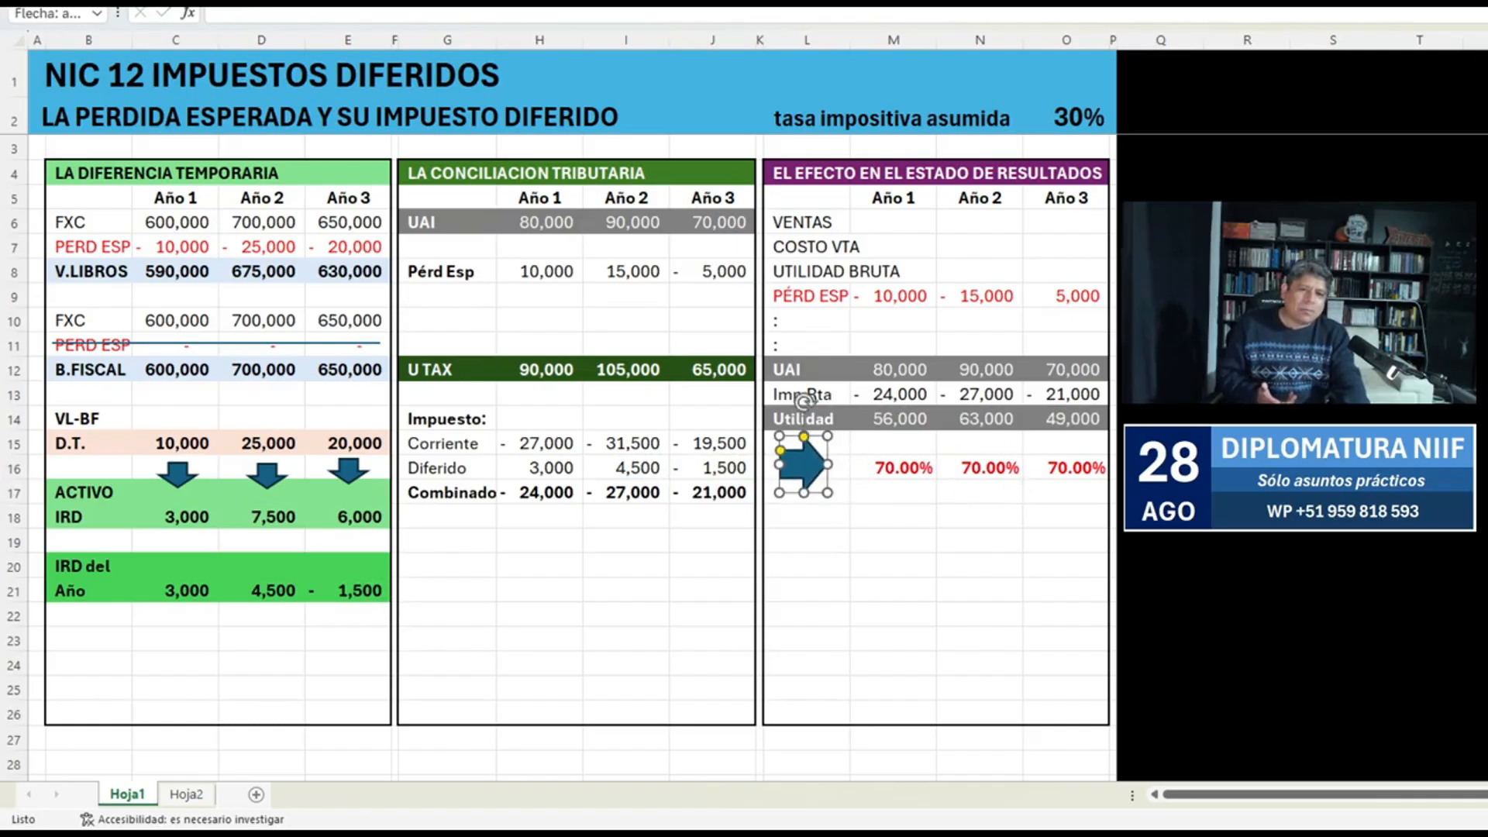
pyautogui.doubleClick(908, 467)
pyautogui.click(839, 468)
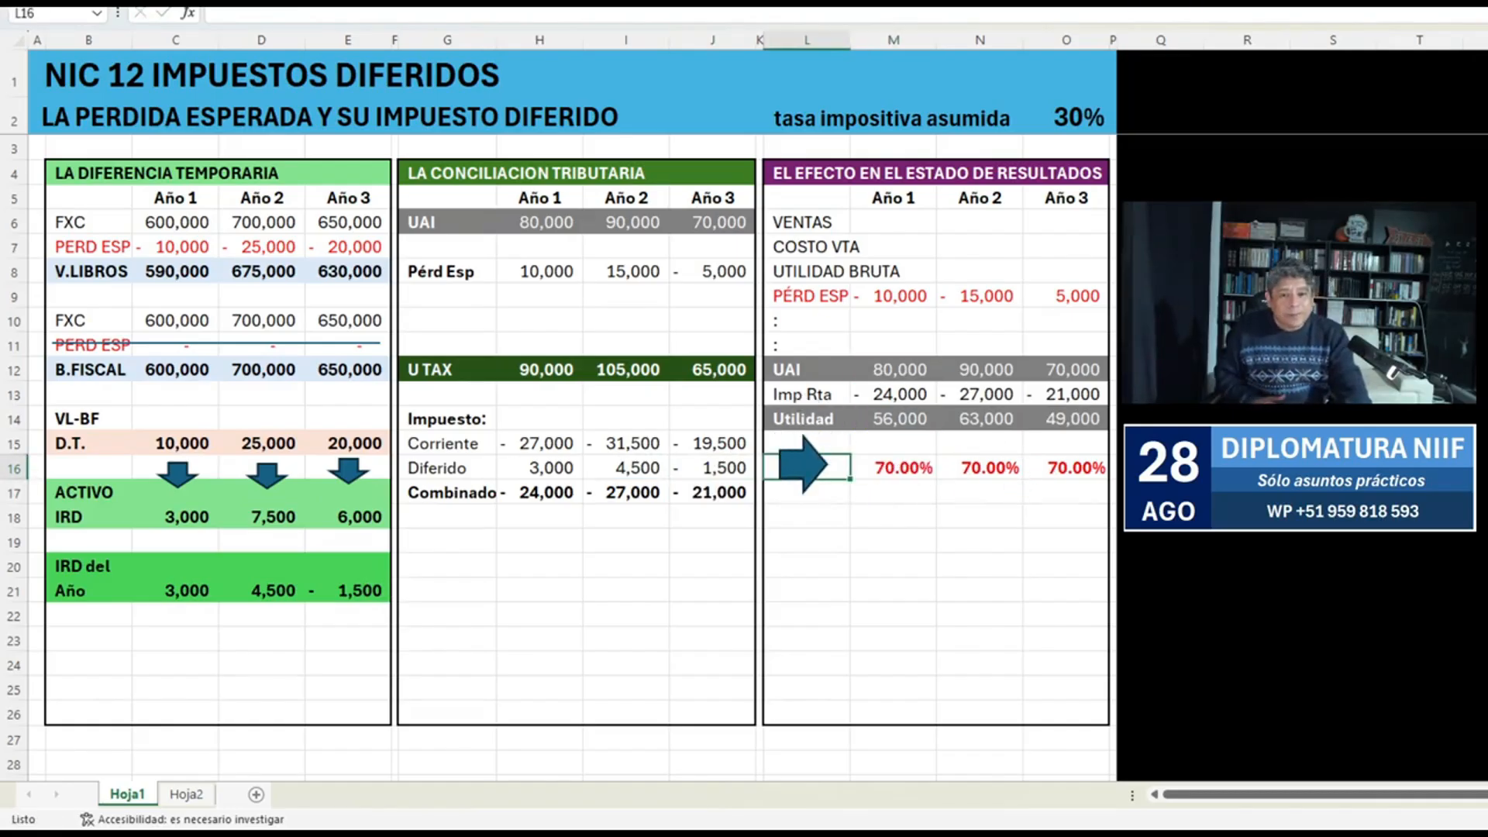
pyautogui.moveTo(804, 464); pyautogui.dragTo(718, 536)
# Enter the label Costo Tax in L17 and make it bold.
pyautogui.click(806, 492)
pyautogui.write('Costo ')
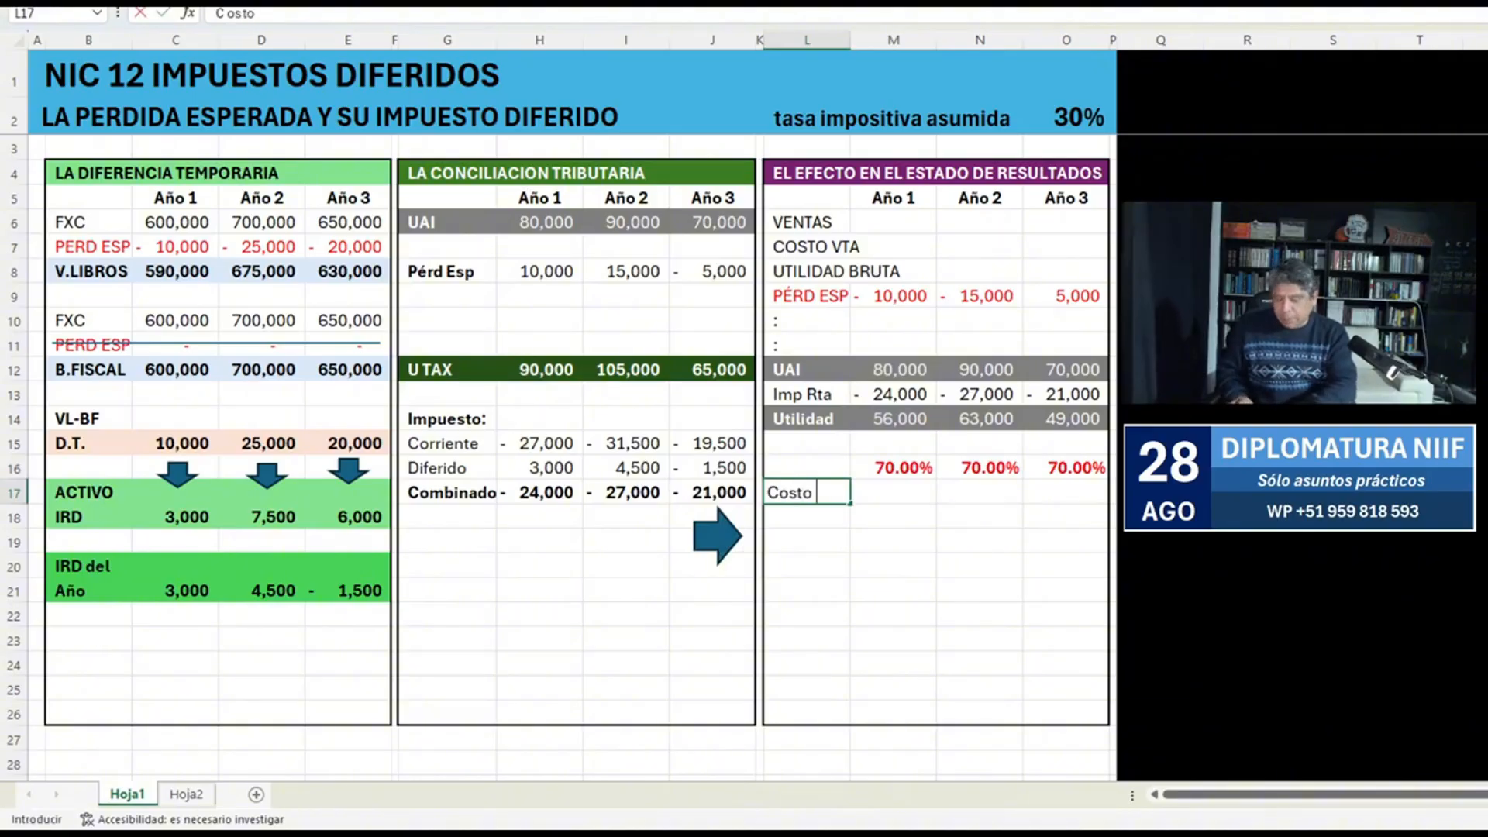
pyautogui.write('Tax')
pyautogui.hotkey('ctrl', 'Return')
pyautogui.hotkey('ctrl', 'n')
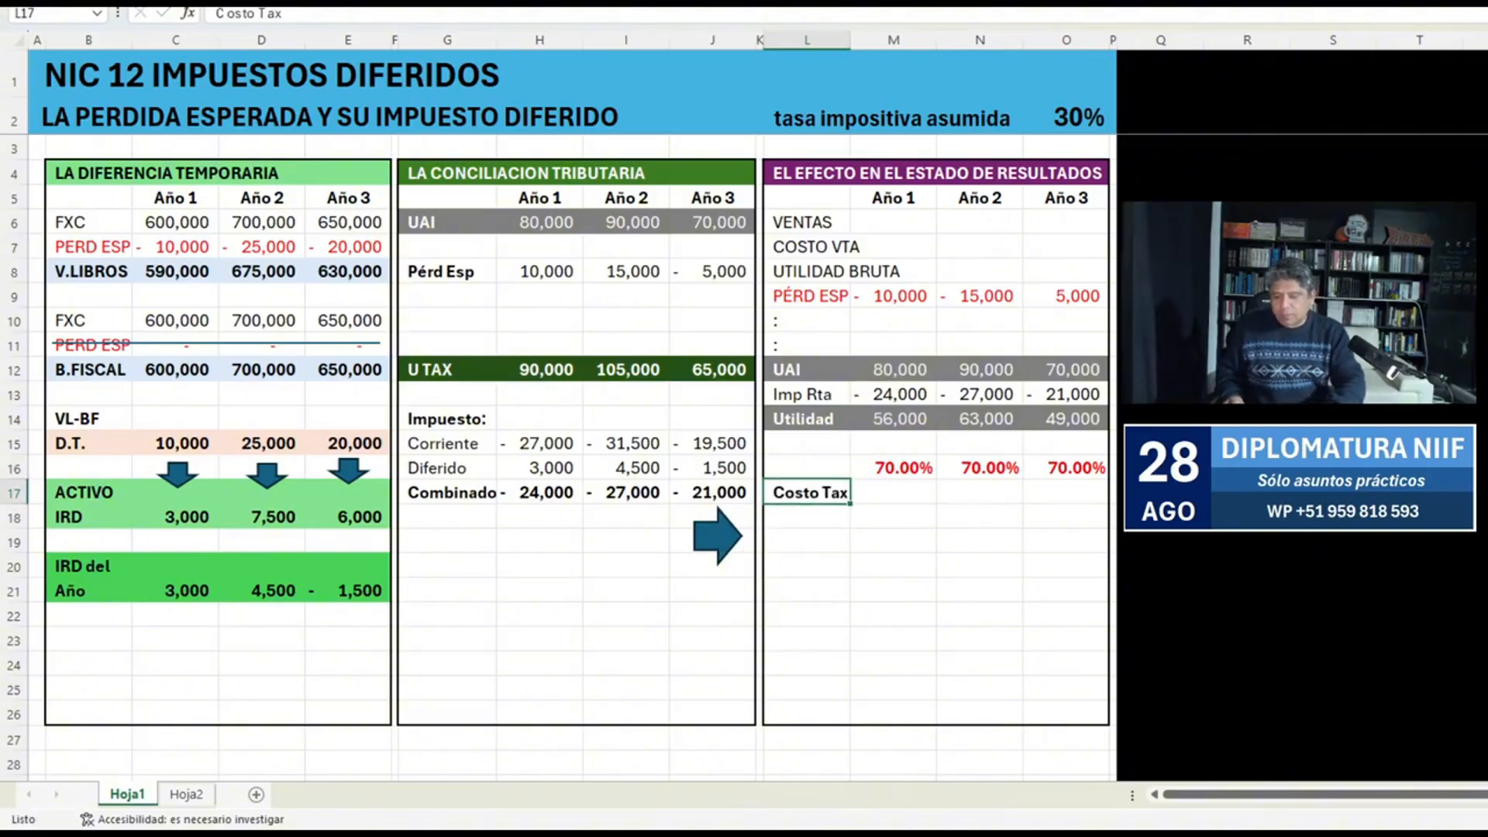
# Calculate the Año 1 Costo Tax ratio in M17 with the formula -M13/M12.
pyautogui.press('Right')
pyautogui.hotkey('ctrl', 'j')
pyautogui.write('-')
pyautogui.press('Up')
pyautogui.press('Up')
pyautogui.press('Up')
pyautogui.press('Up')
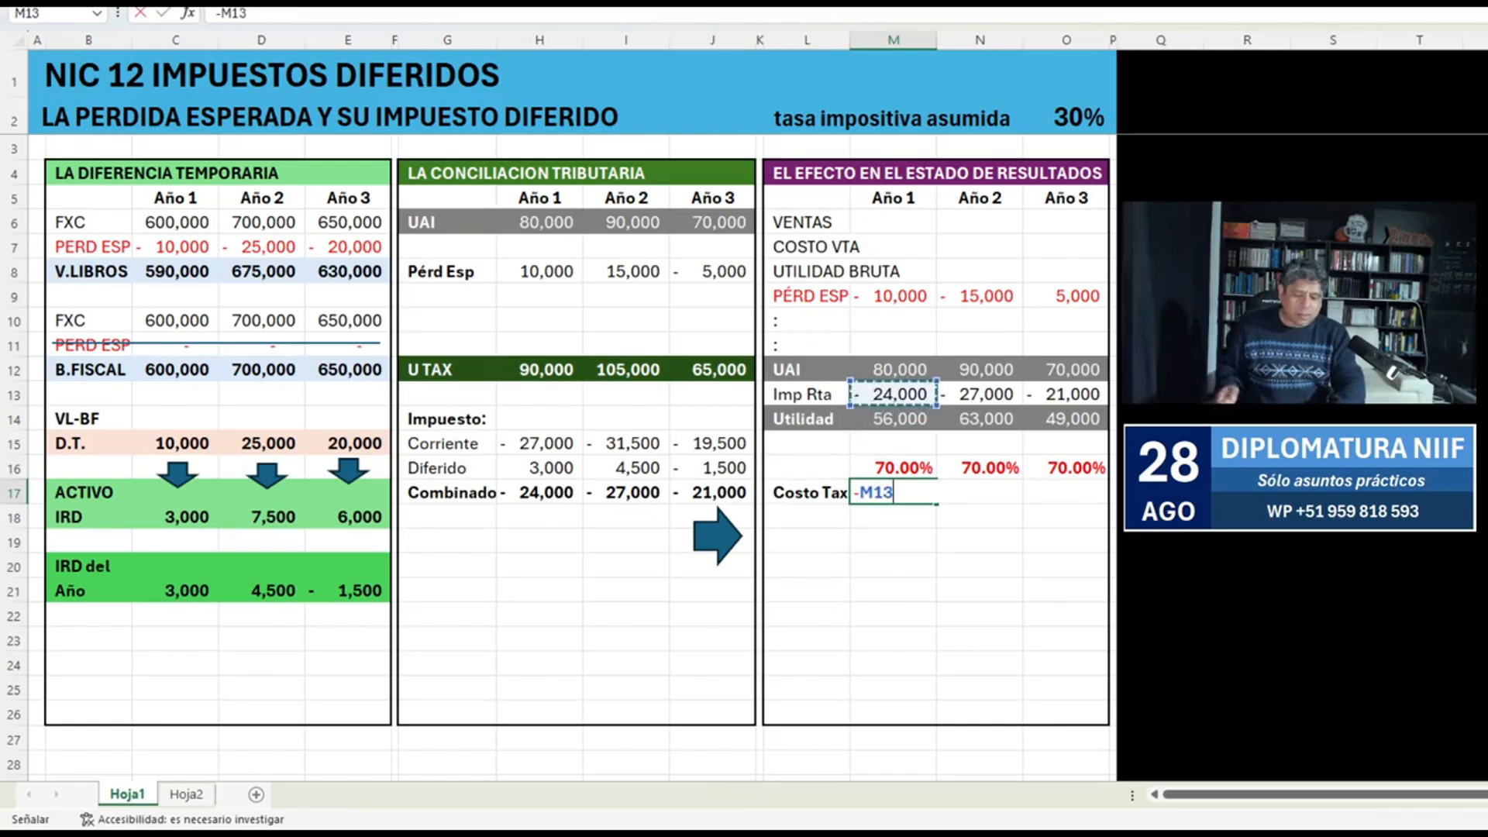
pyautogui.write('/')
# Copy the M17 Costo Tax ratio across to N17 and O17.
pyautogui.press('Up')
pyautogui.press('Up')
pyautogui.press('Up')
pyautogui.press('Up')
pyautogui.press('Up')
pyautogui.press('Return')
pyautogui.press('Up')
pyautogui.hotkey('ctrl', 'c')
pyautogui.press('Right')
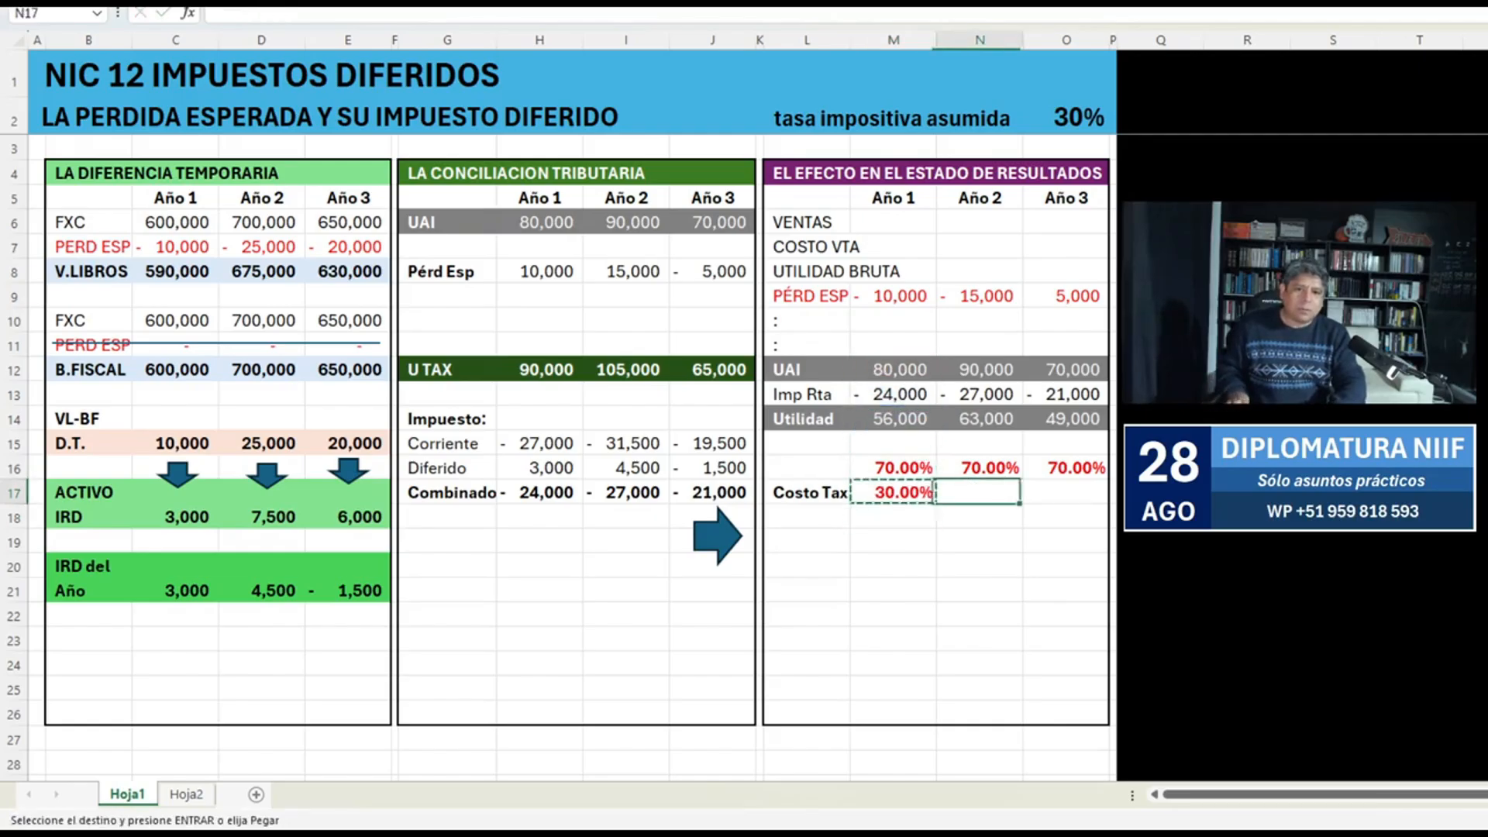
pyautogui.press('Return')
pyautogui.hotkey('ctrl', 'c')
pyautogui.press('Right')
pyautogui.press('Return')
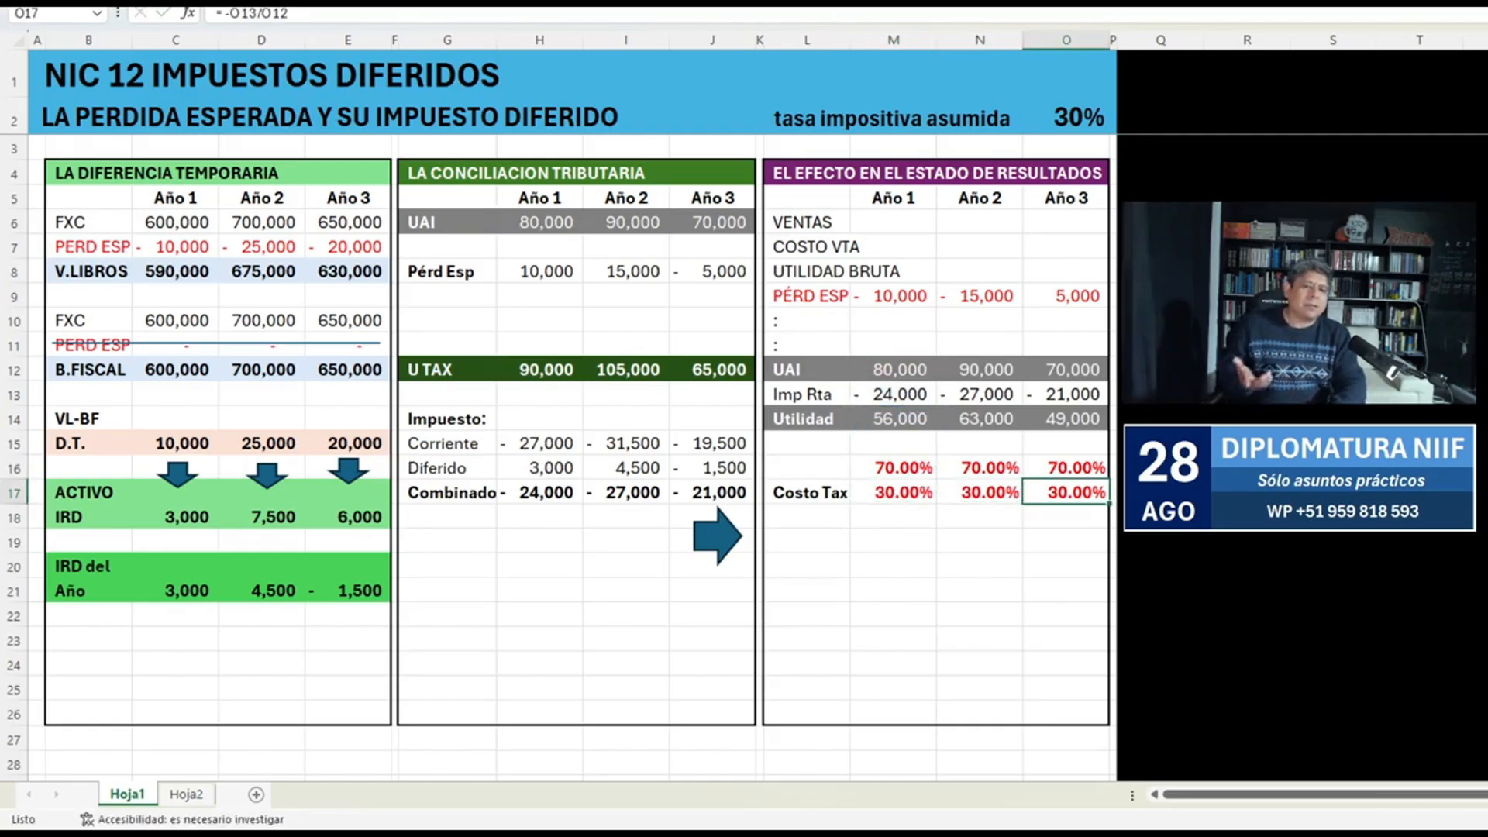
# Label the row 16 percentages Accionista in L16, using the same bold format as Costo Tax.
pyautogui.press('Left')
pyautogui.press('Left')
pyautogui.press('Left')
pyautogui.hotkey('ctrl', 'c')
pyautogui.press('Up')
pyautogui.press('Return')
pyautogui.write('A')
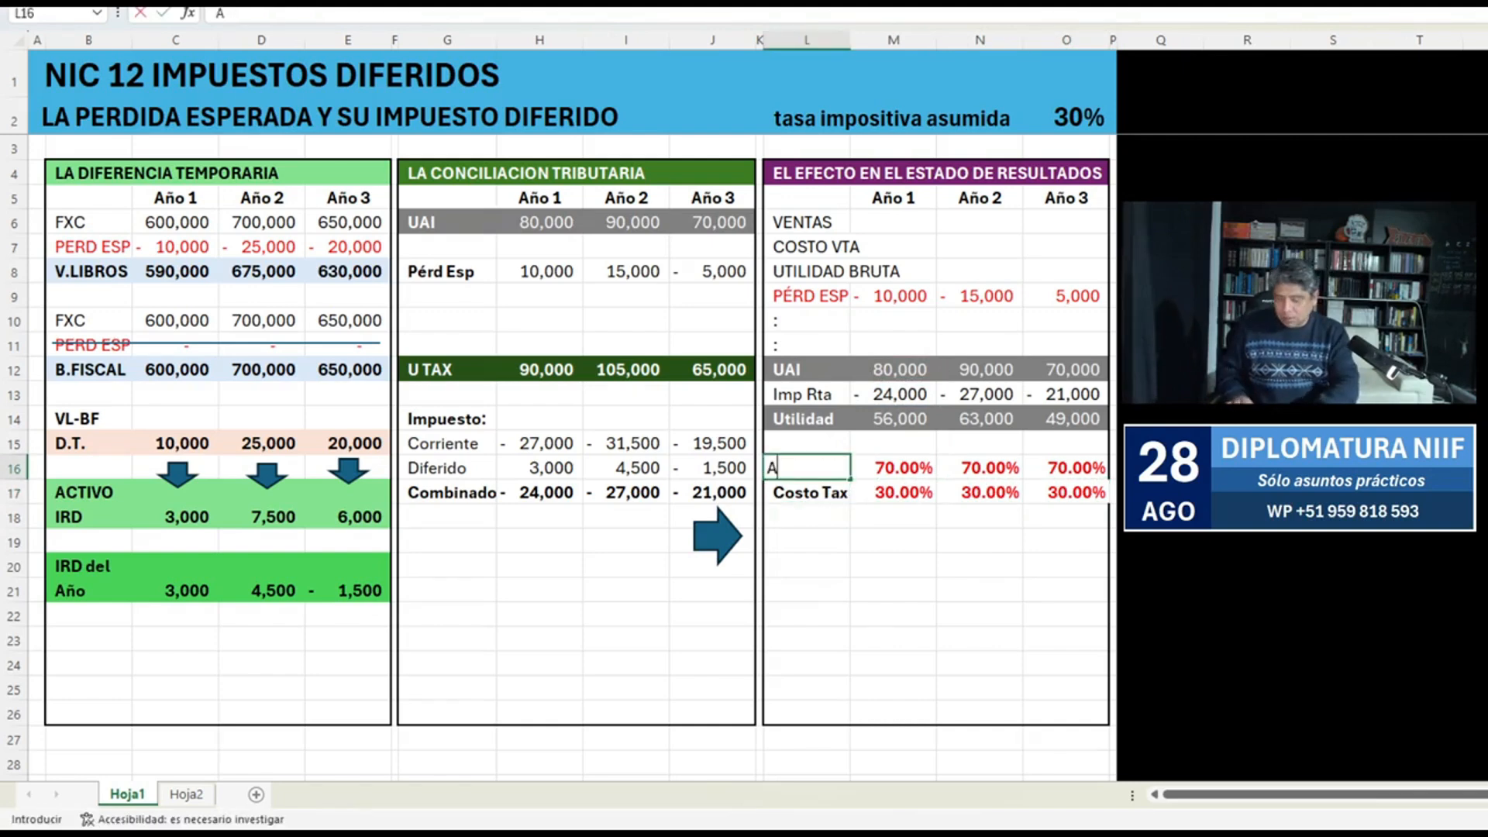
pyautogui.write('ccionista')
pyautogui.press('Return')
# Add a bold Total label in L18 and sum the two Año 1 percentages in M18 with +M16+M17.
pyautogui.hotkey('ctrl', 'c')
pyautogui.press('Down')
pyautogui.press('Return')
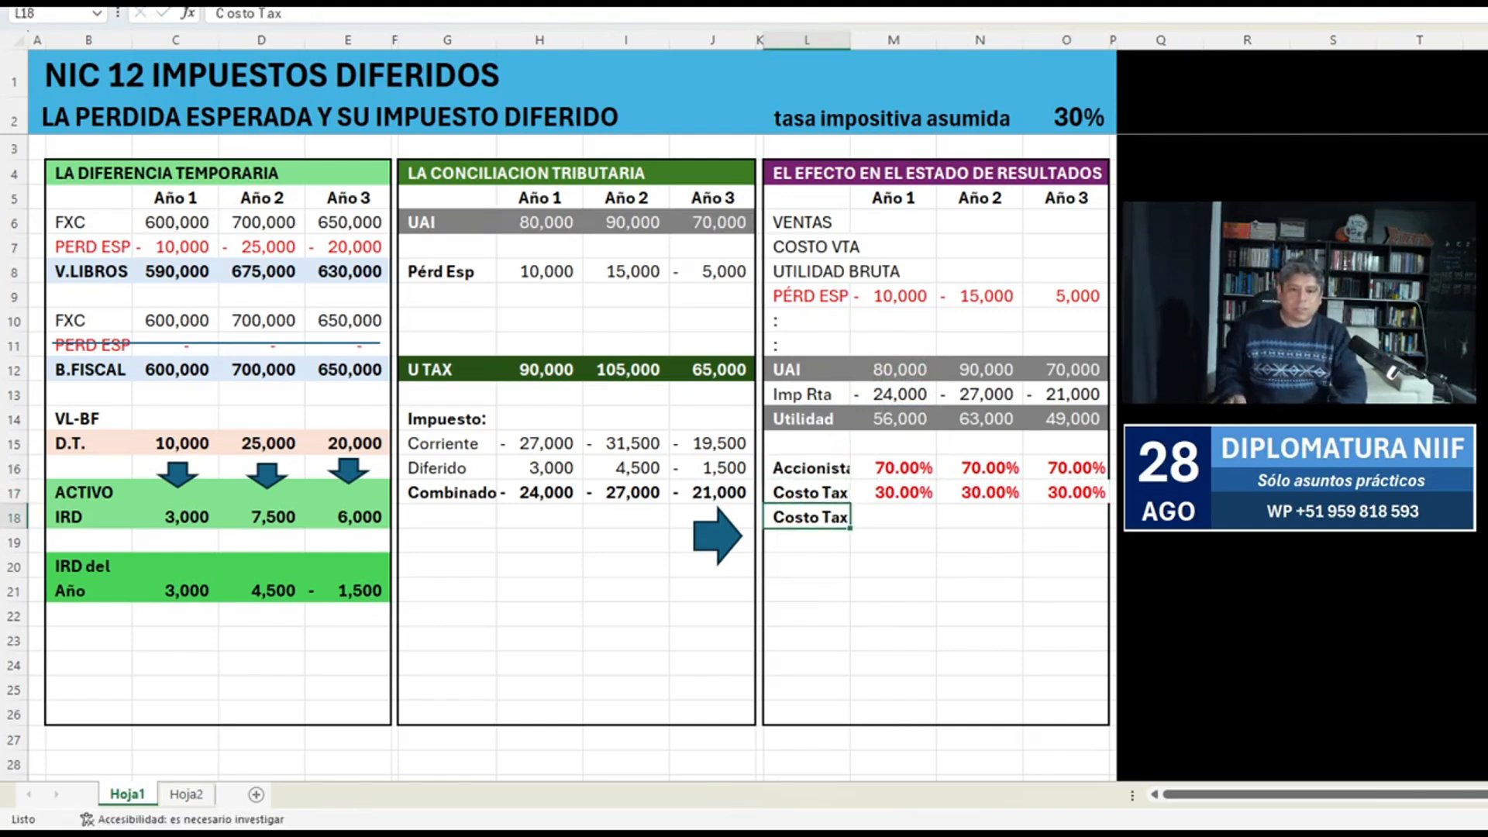
pyautogui.write('Total')
pyautogui.press('Return')
pyautogui.press('Up')
pyautogui.press('Right')
pyautogui.write('+M16+M17')
pyautogui.press('Return')
pyautogui.press('Up')
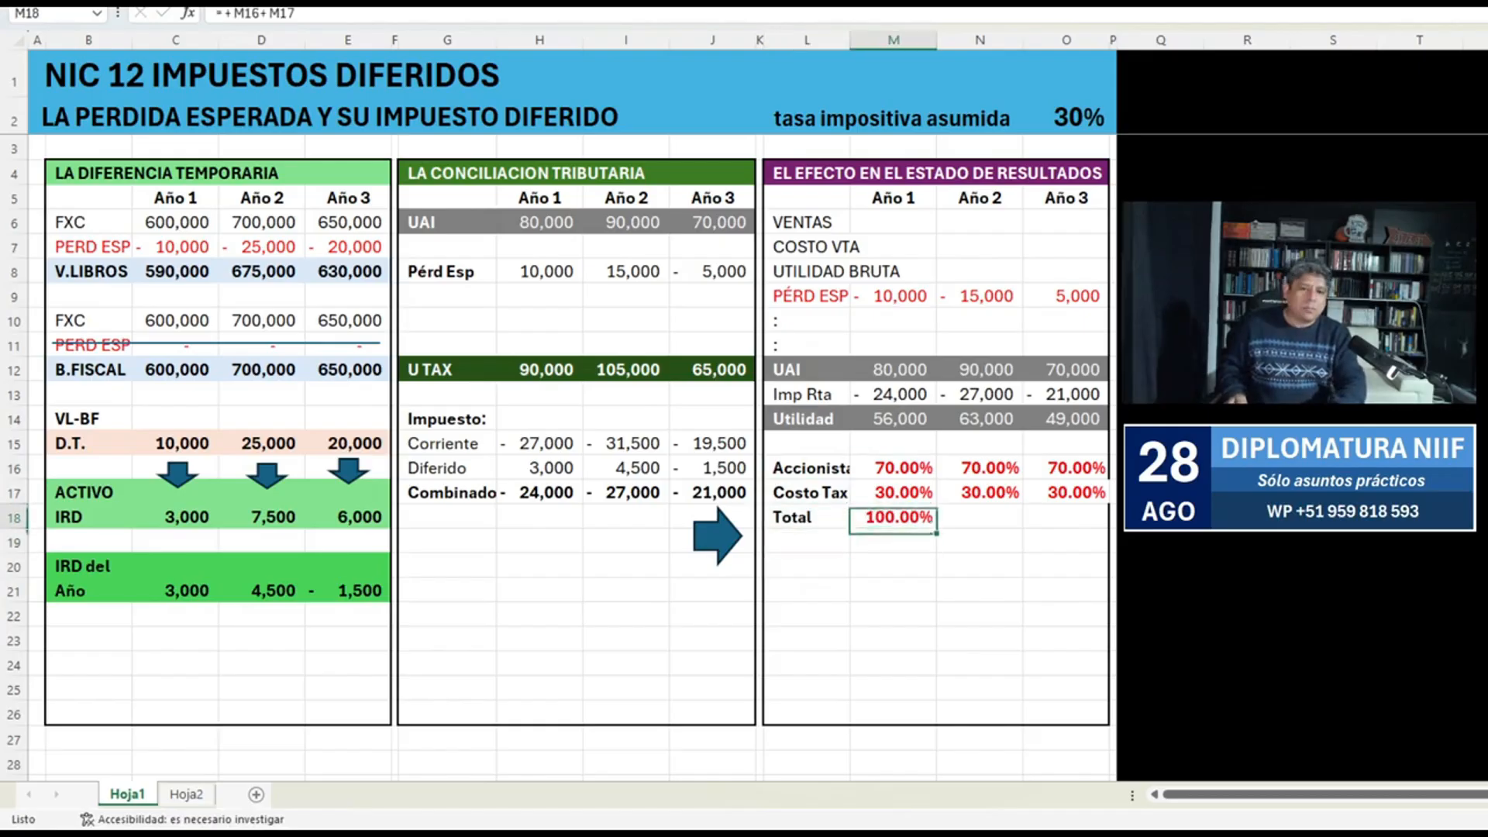
# Copy the M18 total formula across to O18.
pyautogui.hotkey('ctrl', 'c')
pyautogui.hotkey('shift', 'Right')
# Shade the Total row L18:O18 light blue and reapply the outline border around the income statement block L4:O26.
pyautogui.hotkey('shift', 'Right')
pyautogui.press('Return')
pyautogui.press('Left')
pyautogui.hotkey('shift', 'Right')
pyautogui.hotkey('shift', 'Right')
pyautogui.hotkey('shift', 'Right')
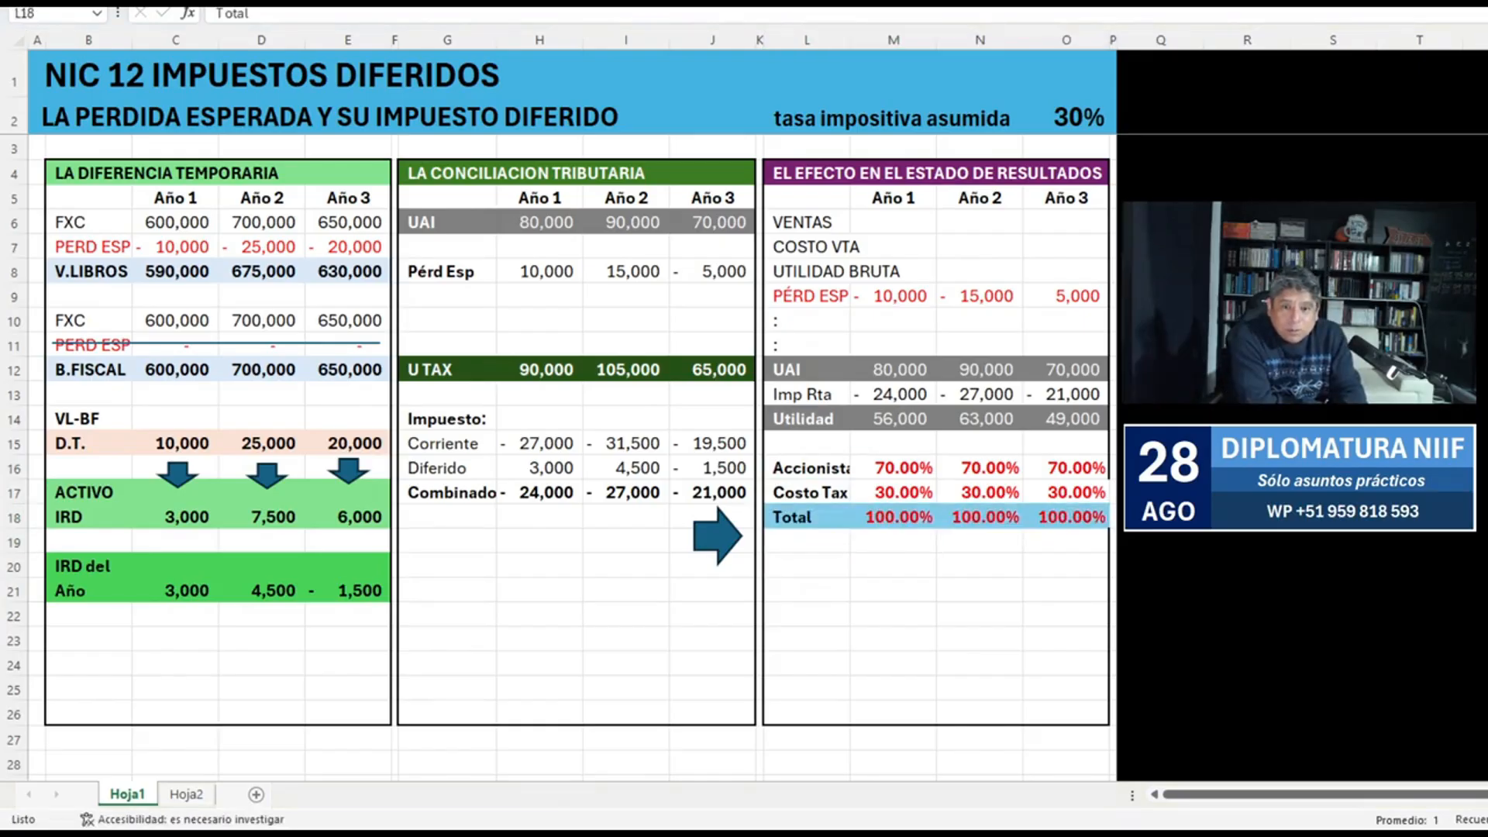
pyautogui.moveTo(1066, 713); pyautogui.dragTo(807, 174)
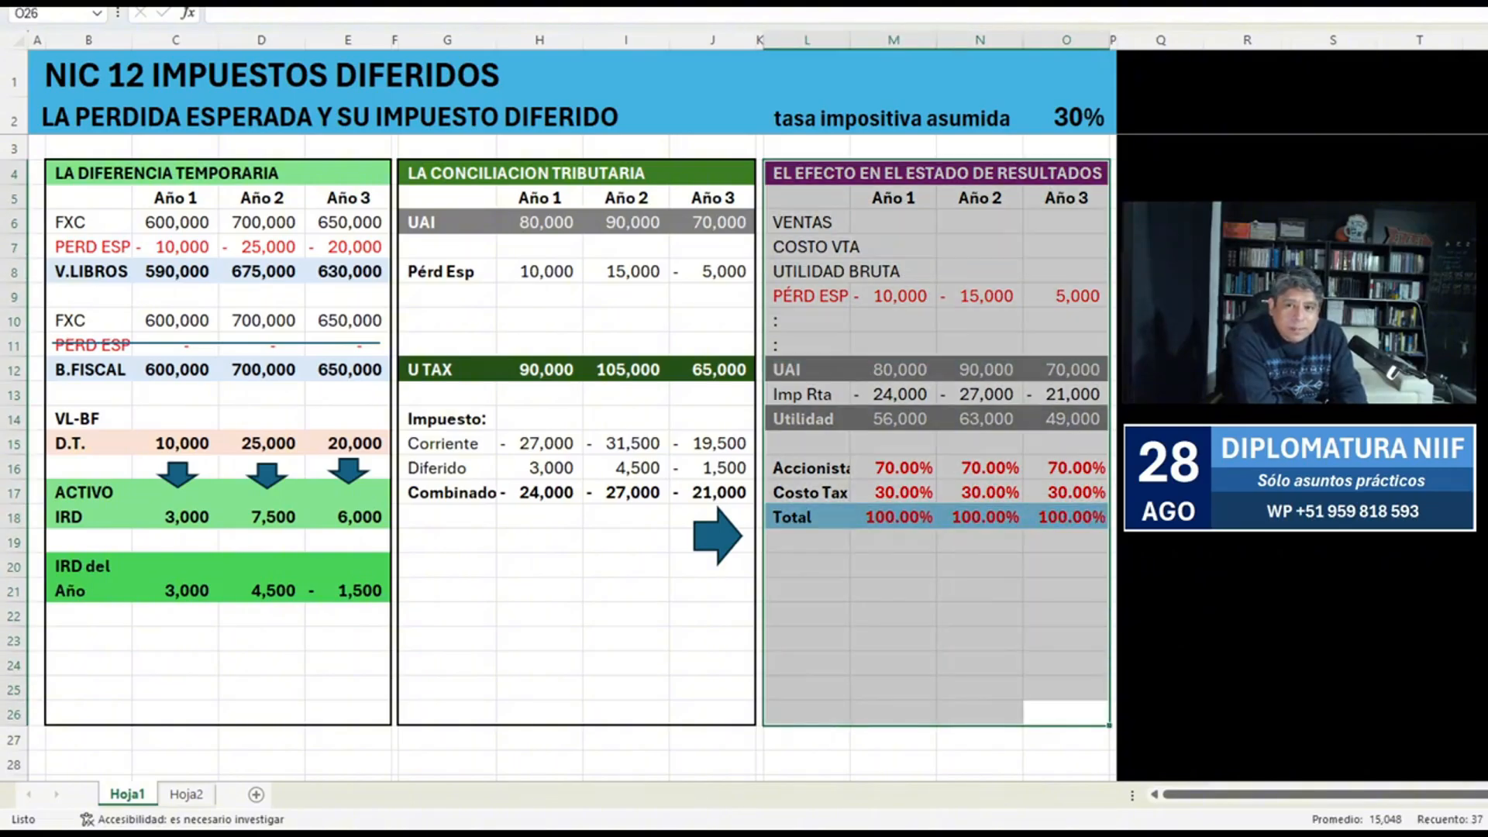
# Move the block arrow below the Año 1 total percentage and rotate it to point upward.
pyautogui.moveTo(717, 535); pyautogui.dragTo(911, 574)
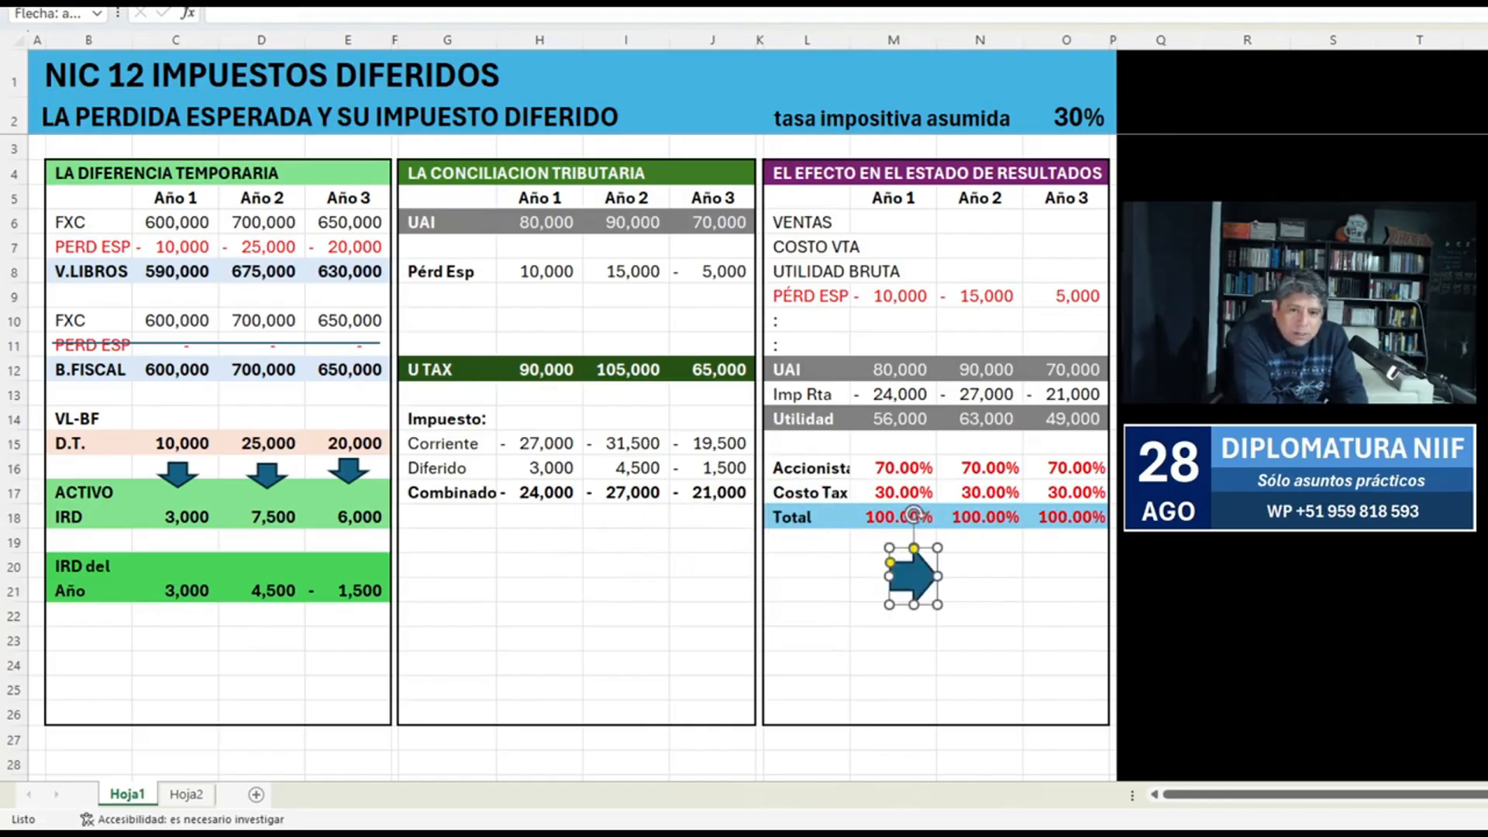
pyautogui.moveTo(914, 514); pyautogui.dragTo(827, 560)
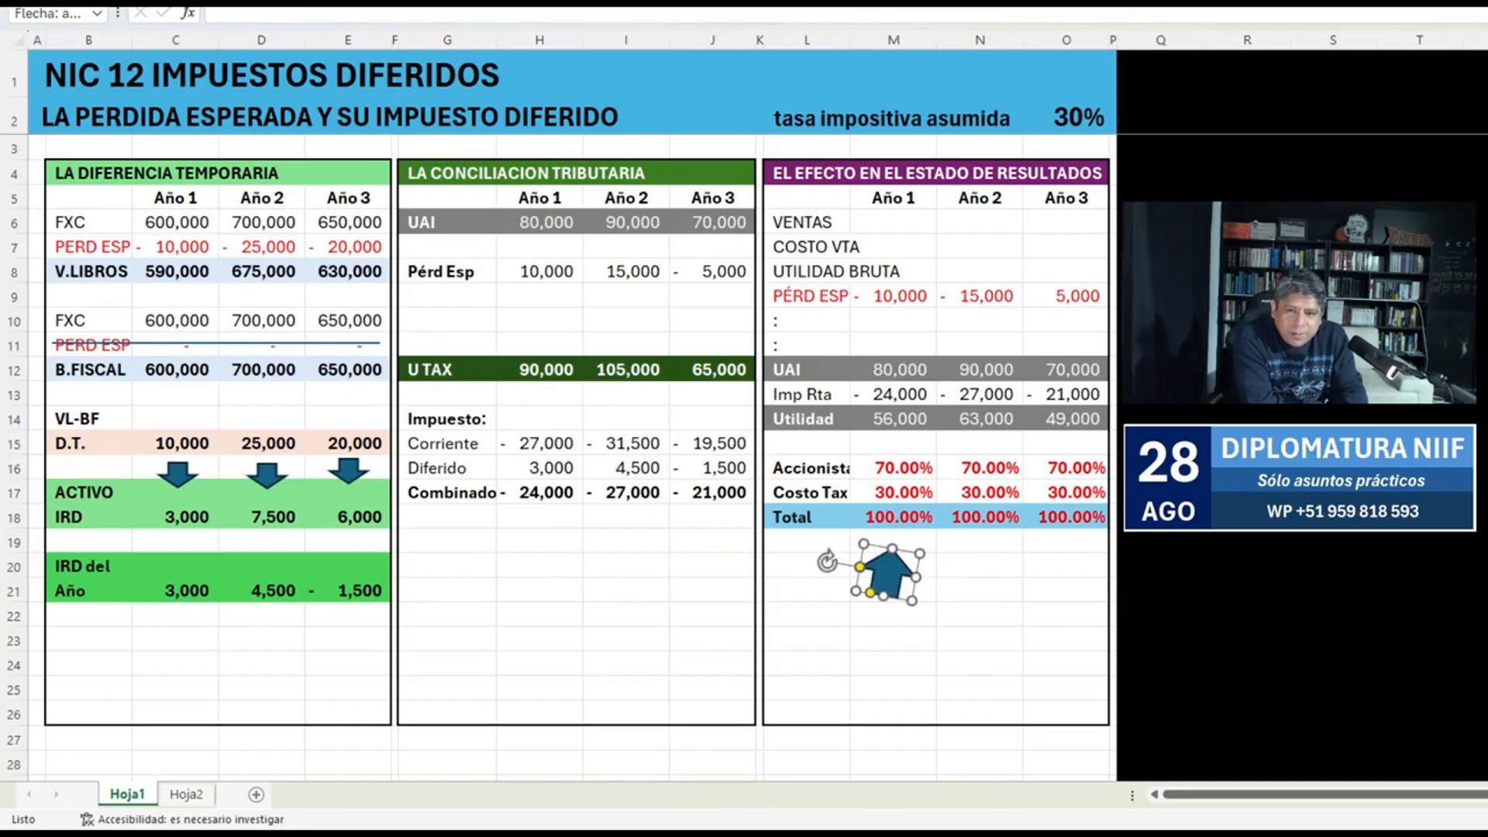
# Clear the Diferido row G16:J16 to test its effect on the percentages, and undo the clearing.
pyautogui.moveTo(434, 467); pyautogui.dragTo(713, 467)
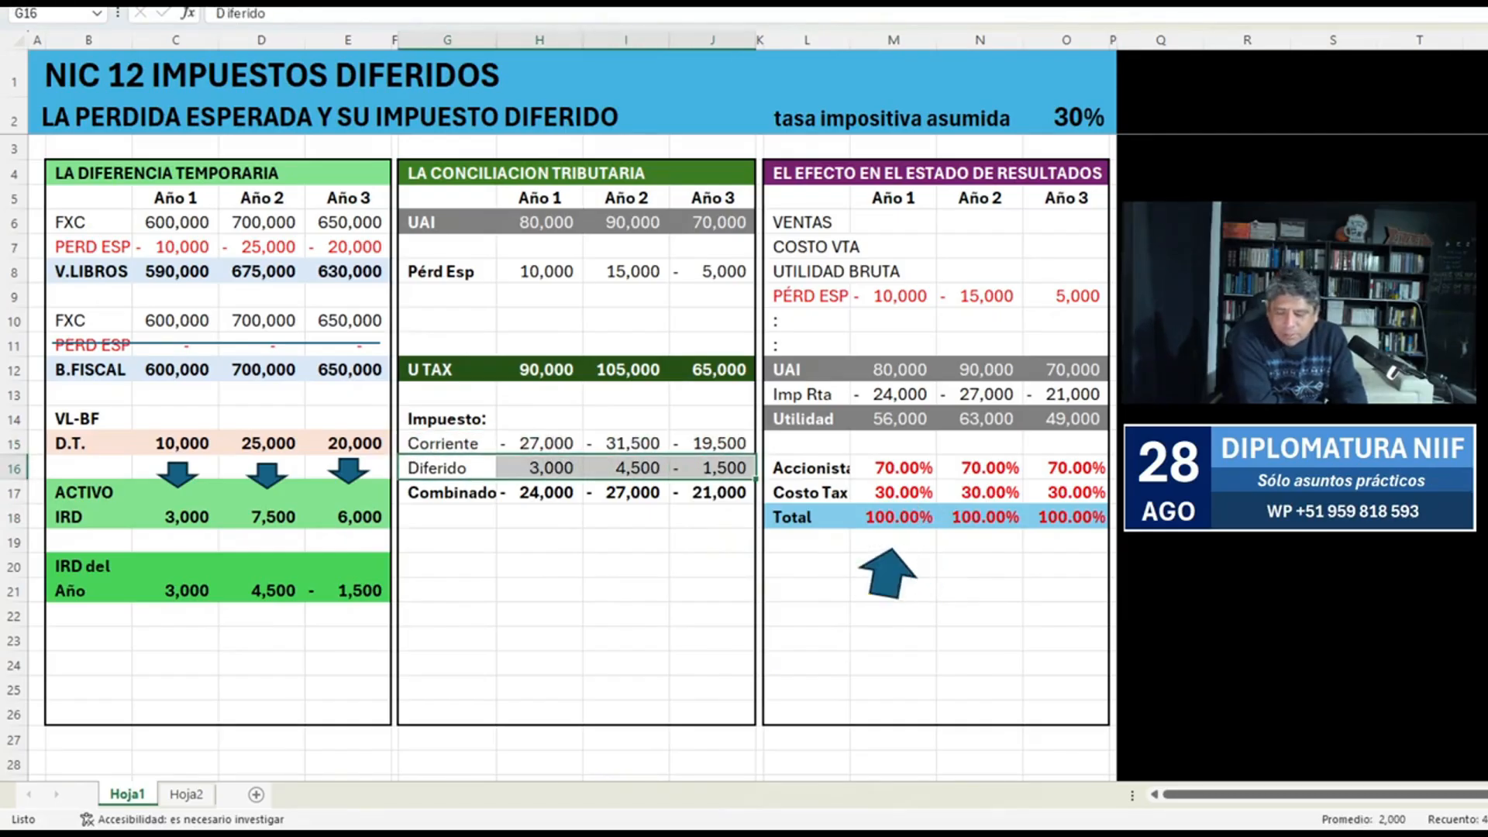
pyautogui.press('Delete')
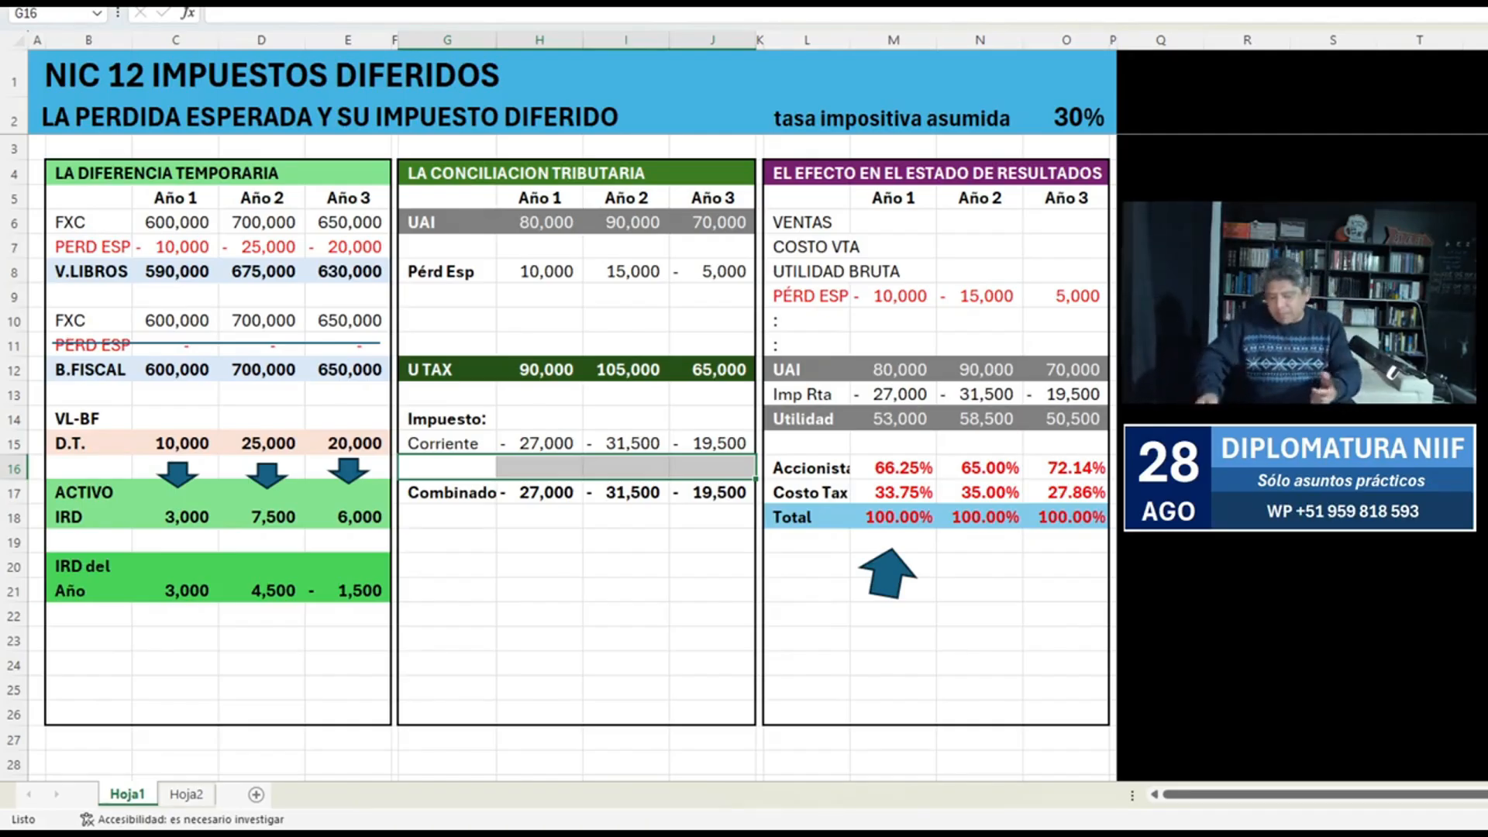
pyautogui.hotkey('ctrl', 'z')
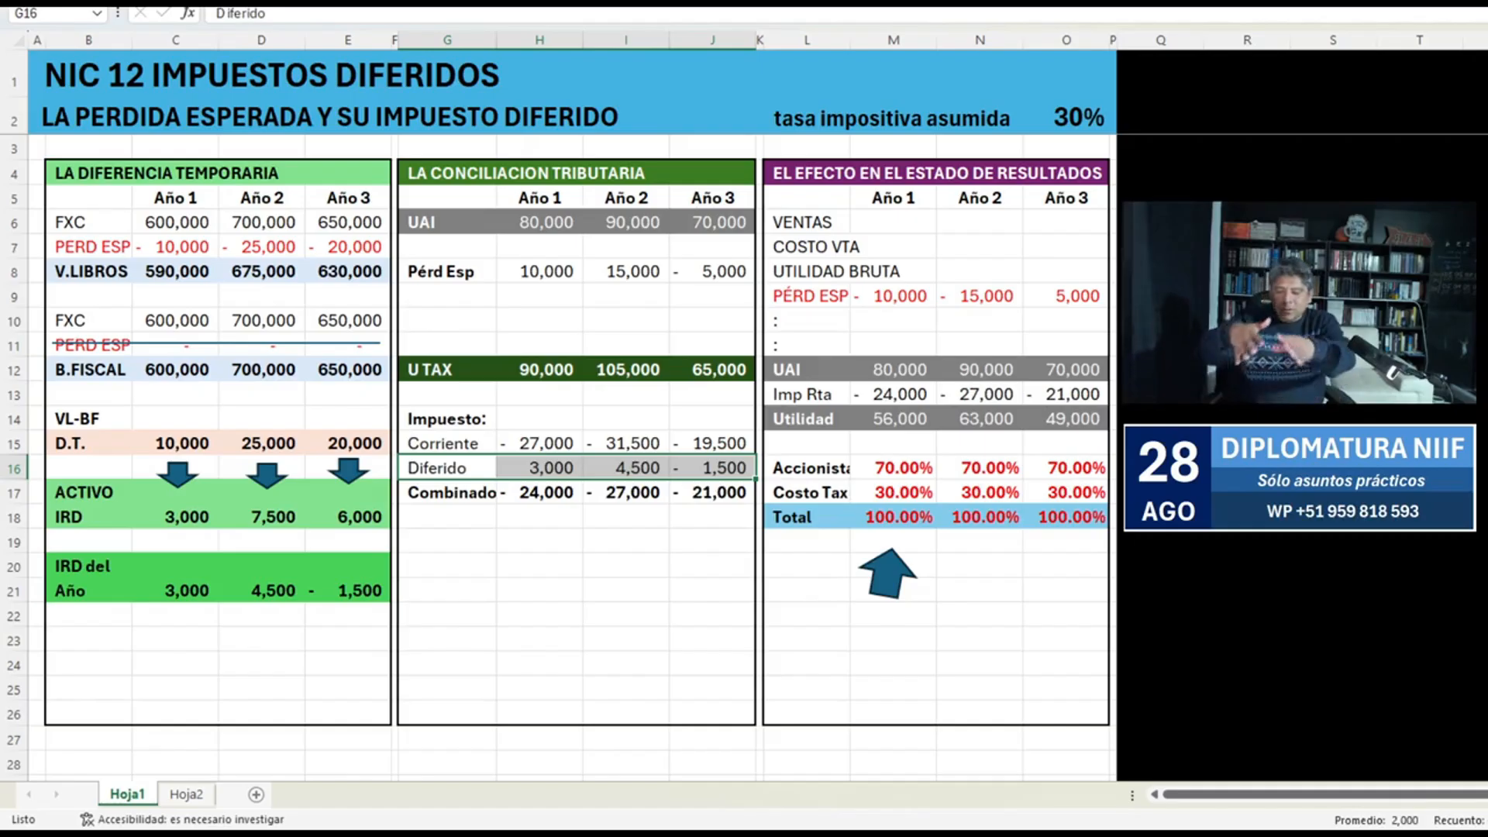
# Review the formulas behind the Accionista, Costo Tax and Total percentages in M16:O18.
pyautogui.click(893, 468)
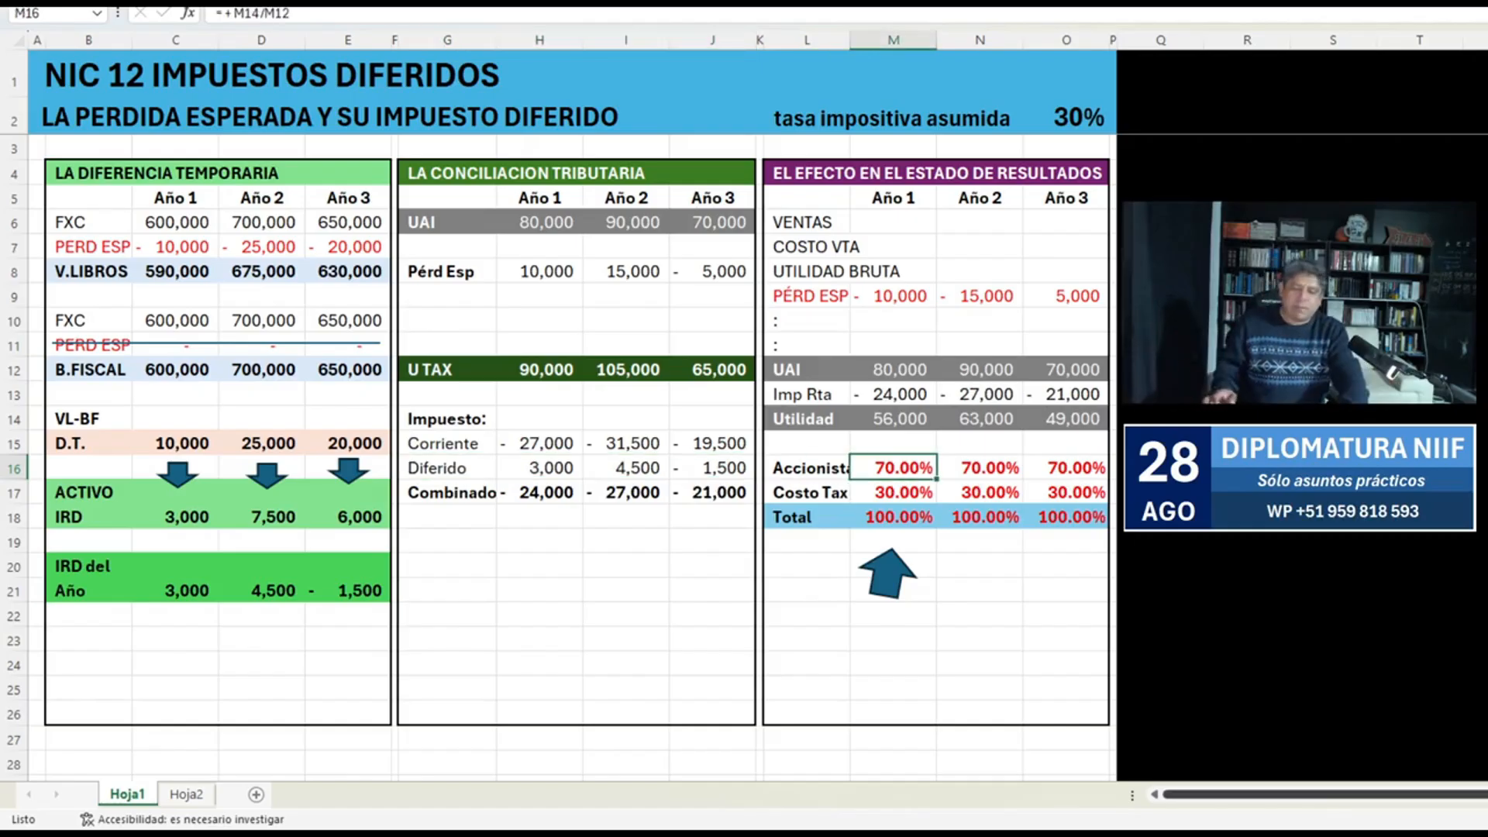
pyautogui.press('F2')
pyautogui.press('Return')
pyautogui.press('F2')
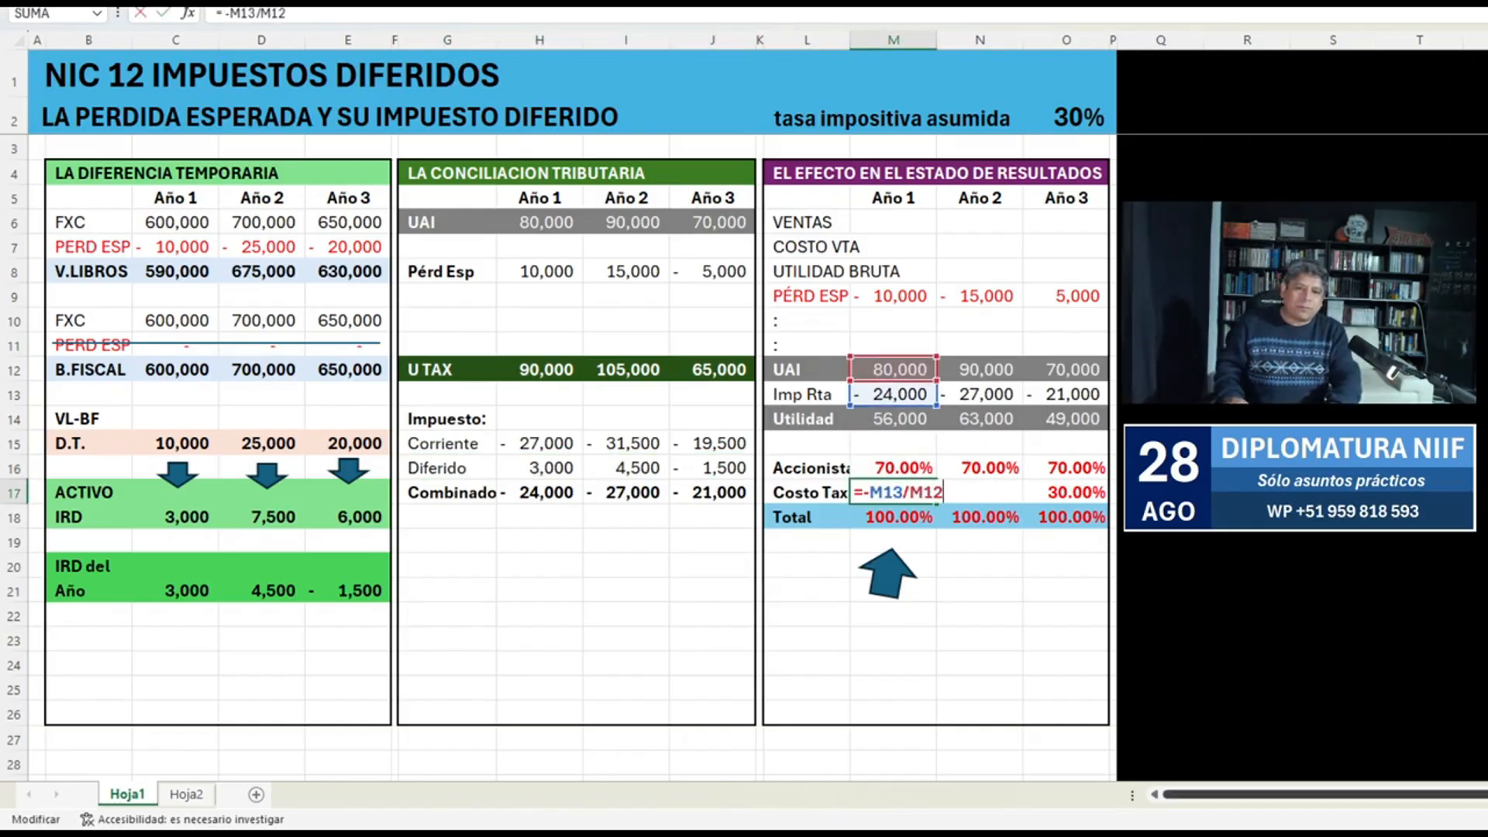
pyautogui.press('Escape')
pyautogui.press('Up')
pyautogui.press('Right')
pyautogui.press('F2')
pyautogui.press('Escape')
pyautogui.press('Down')
pyautogui.press('F2')
pyautogui.press('Escape')
pyautogui.press('Right')
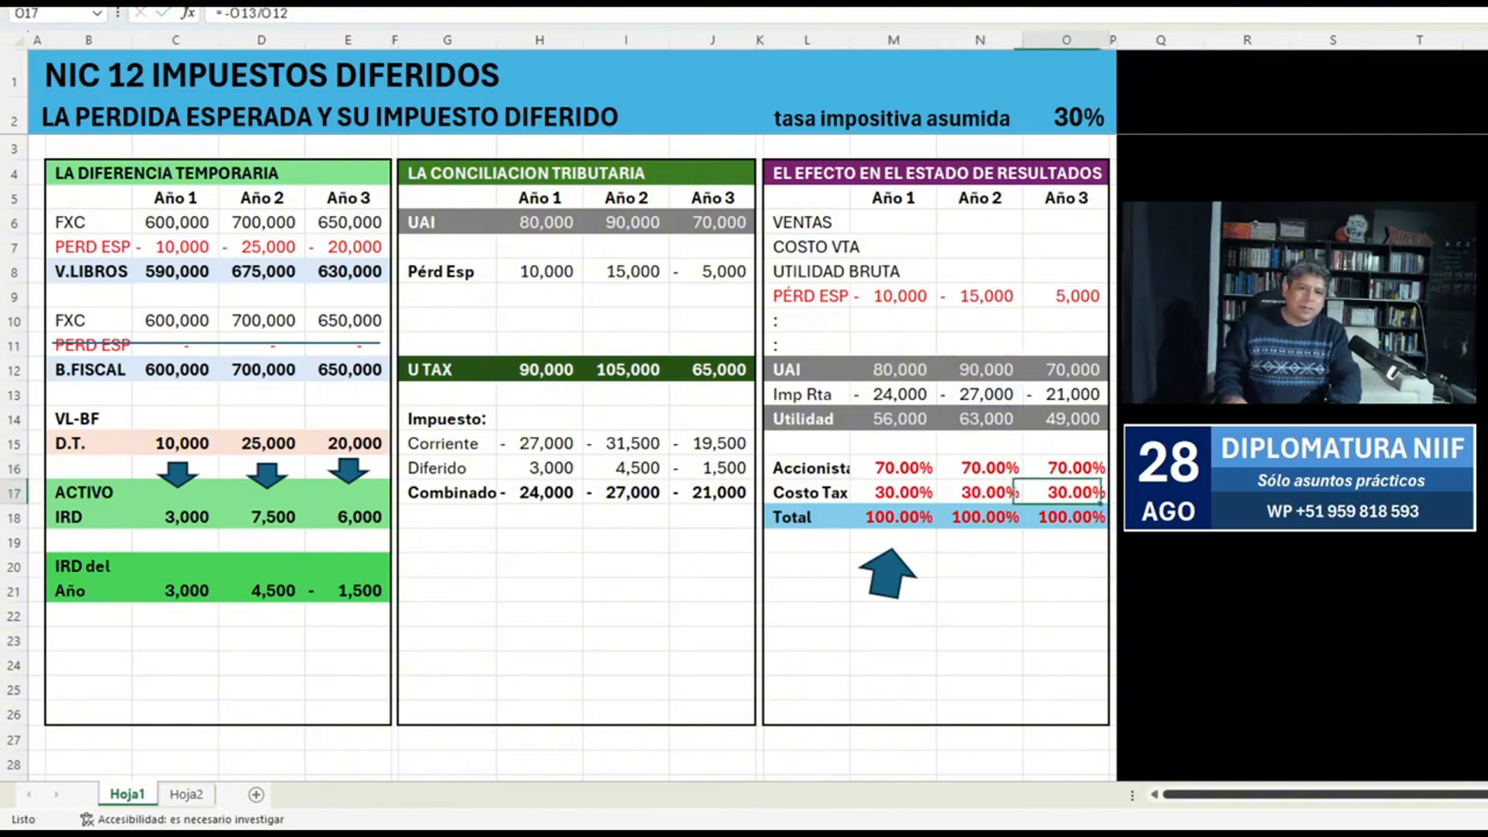
pyautogui.press('Up')
pyautogui.press('Down')
pyautogui.press('Down')
pyautogui.press('Left')
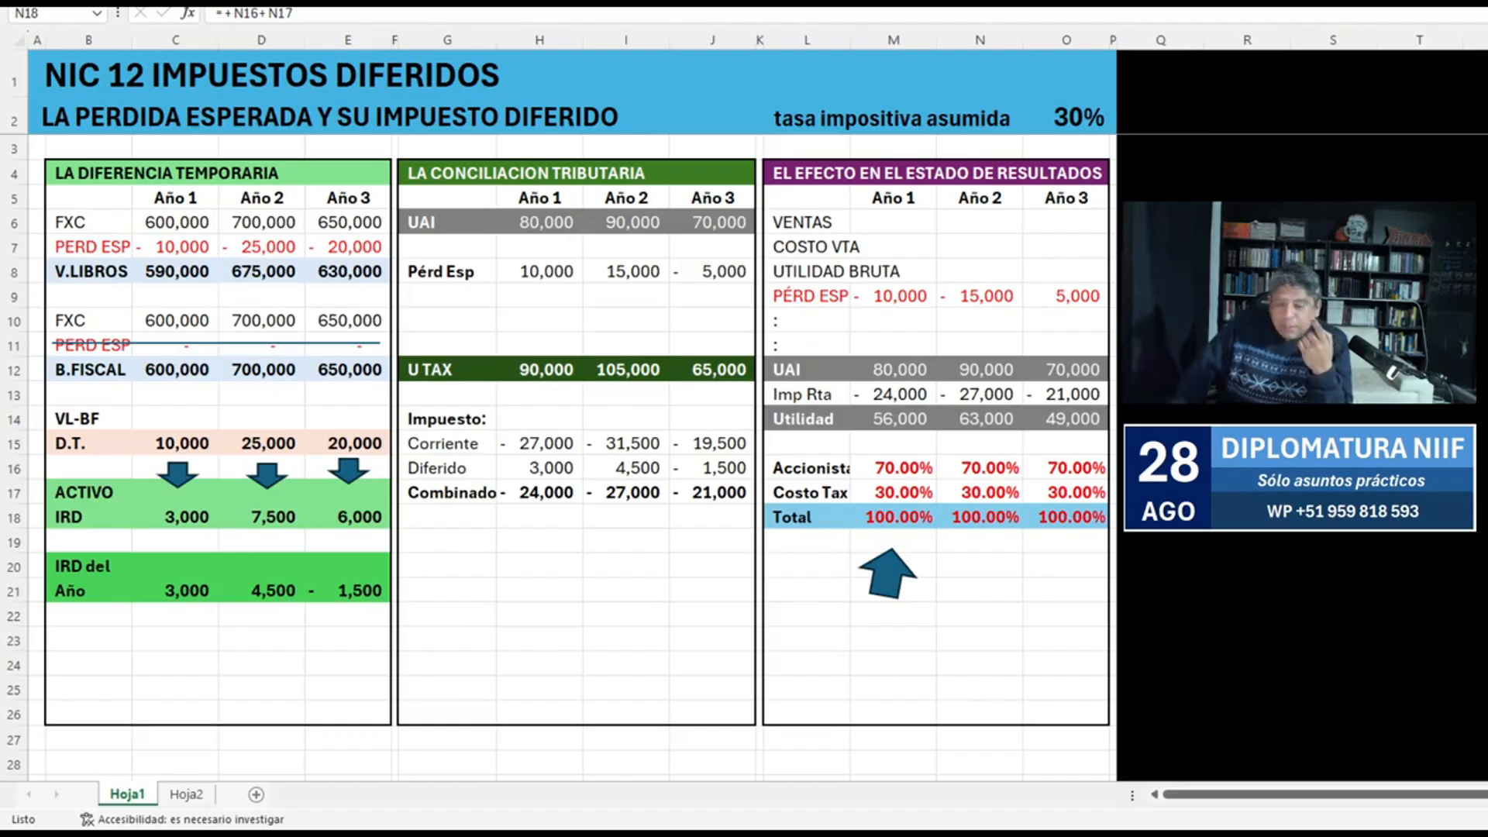
# On Hoja2, place the 70% text box on the UTILIDAD slice and the 30% text box on the IMPUESTO slice.
pyautogui.hotkey('alt', 'Tab')
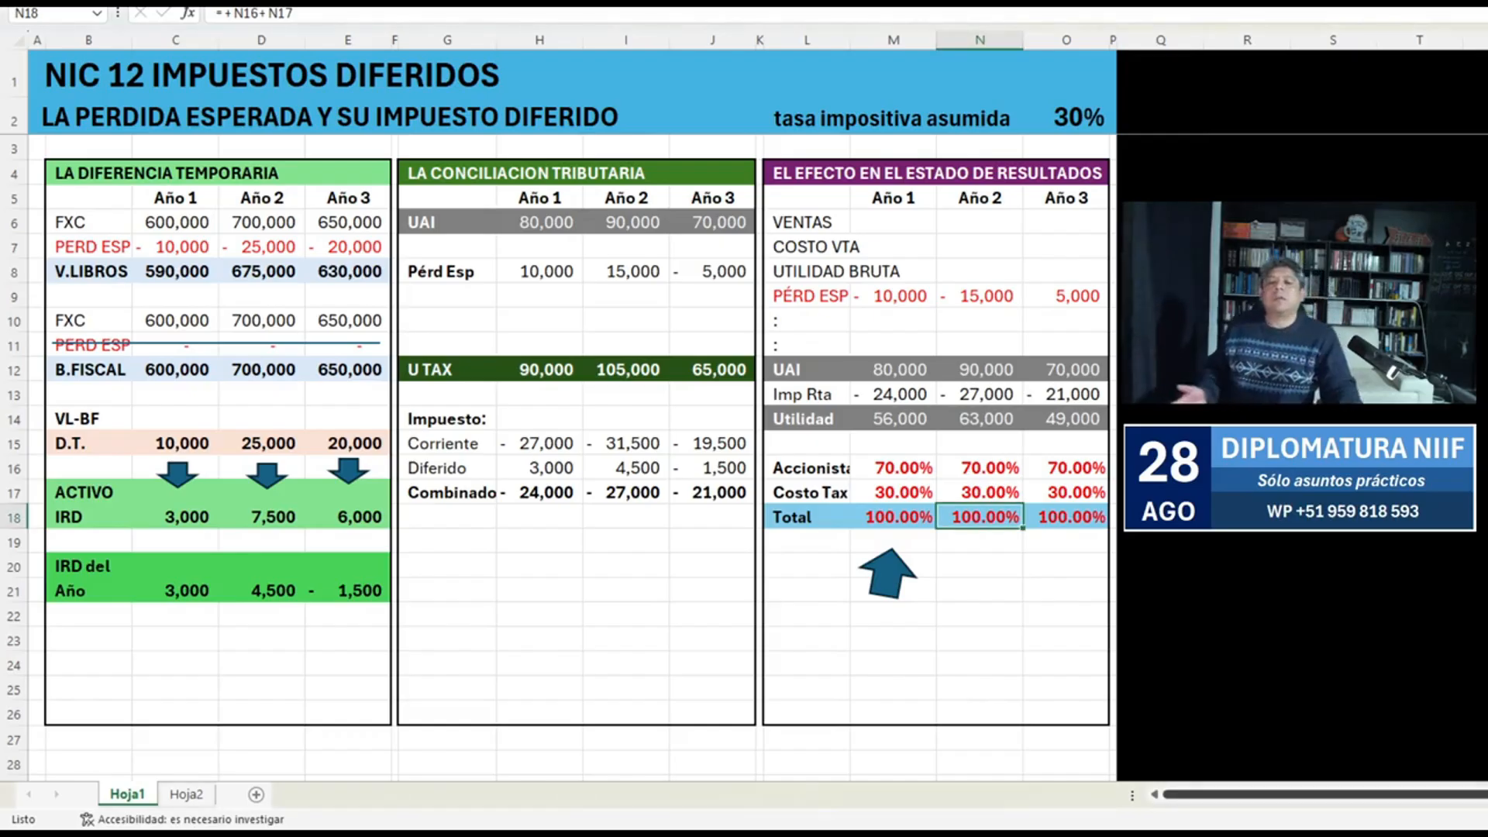
pyautogui.hotkey('ctrl', 'pagedown')
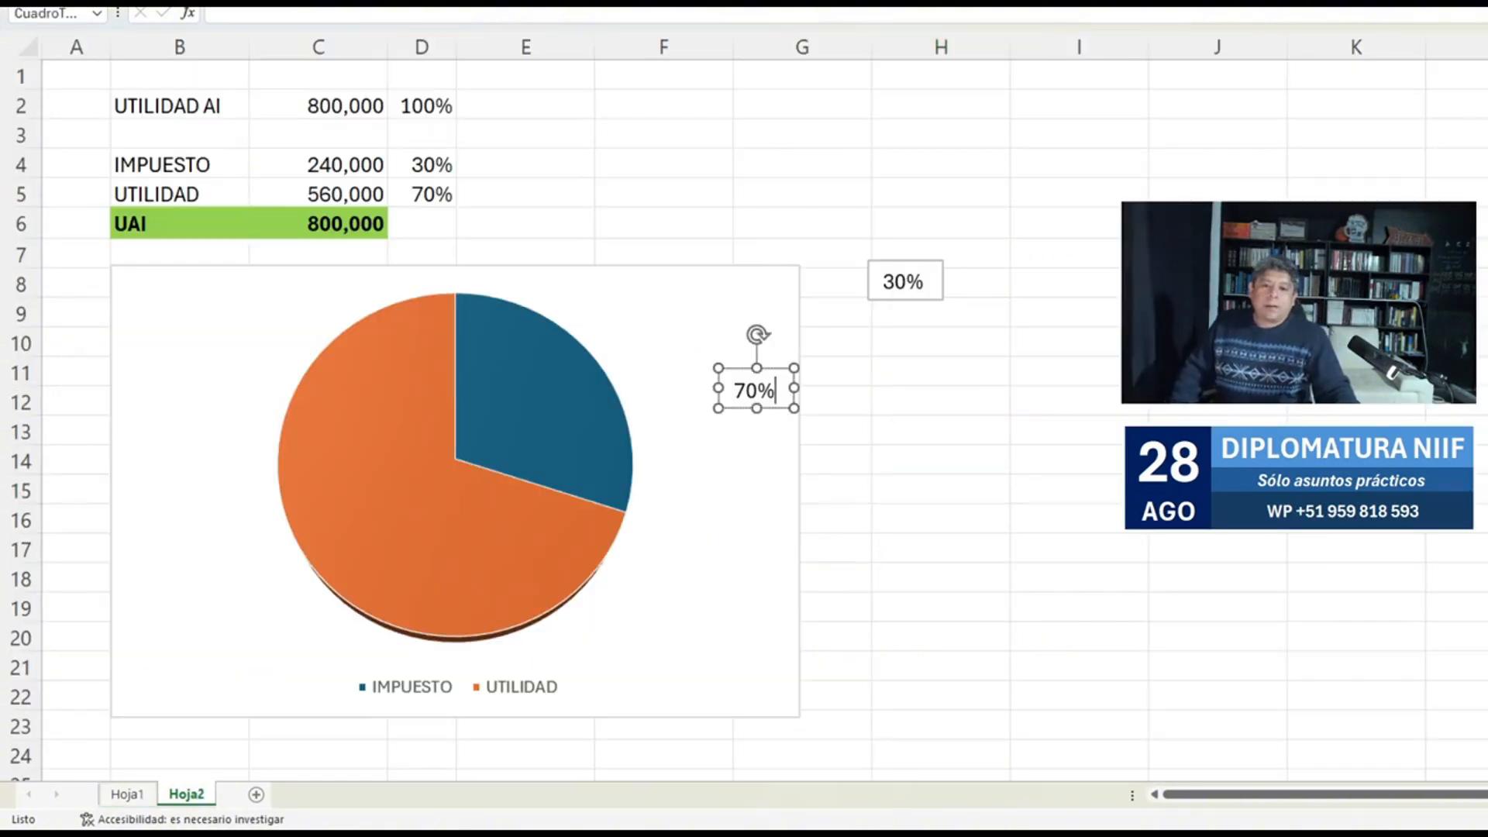
pyautogui.click(758, 390)
pyautogui.moveTo(756, 389); pyautogui.dragTo(402, 484)
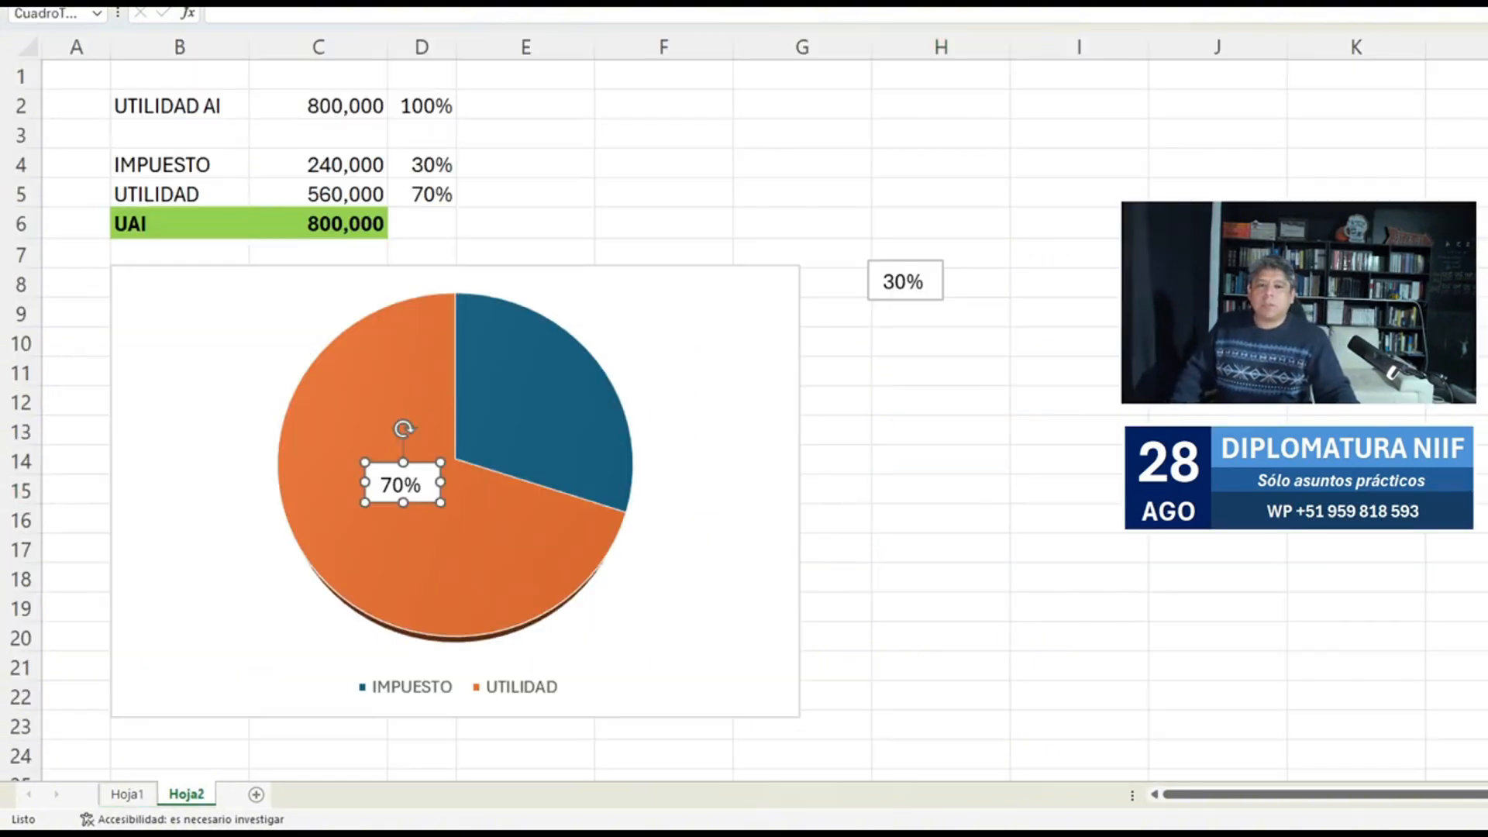
pyautogui.click(883, 281)
pyautogui.moveTo(883, 300); pyautogui.dragTo(522, 431)
pyautogui.click(940, 372)
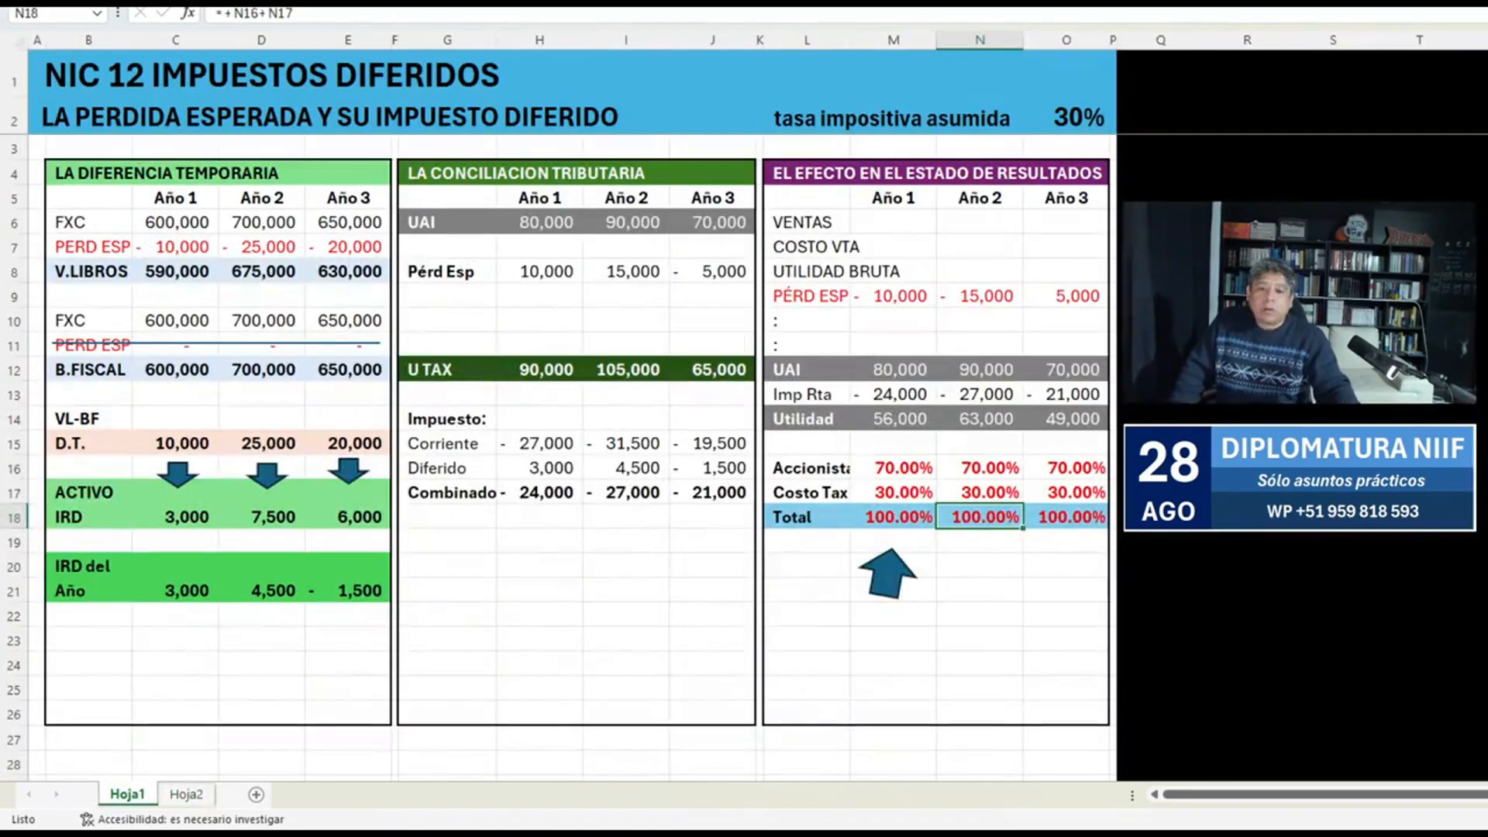
# Back on Hoja1, delete the Diferido label and amounts in G16:J16 once more, and restore them.
pyautogui.moveTo(445, 468); pyautogui.dragTo(713, 468)
pyautogui.press('Delete')
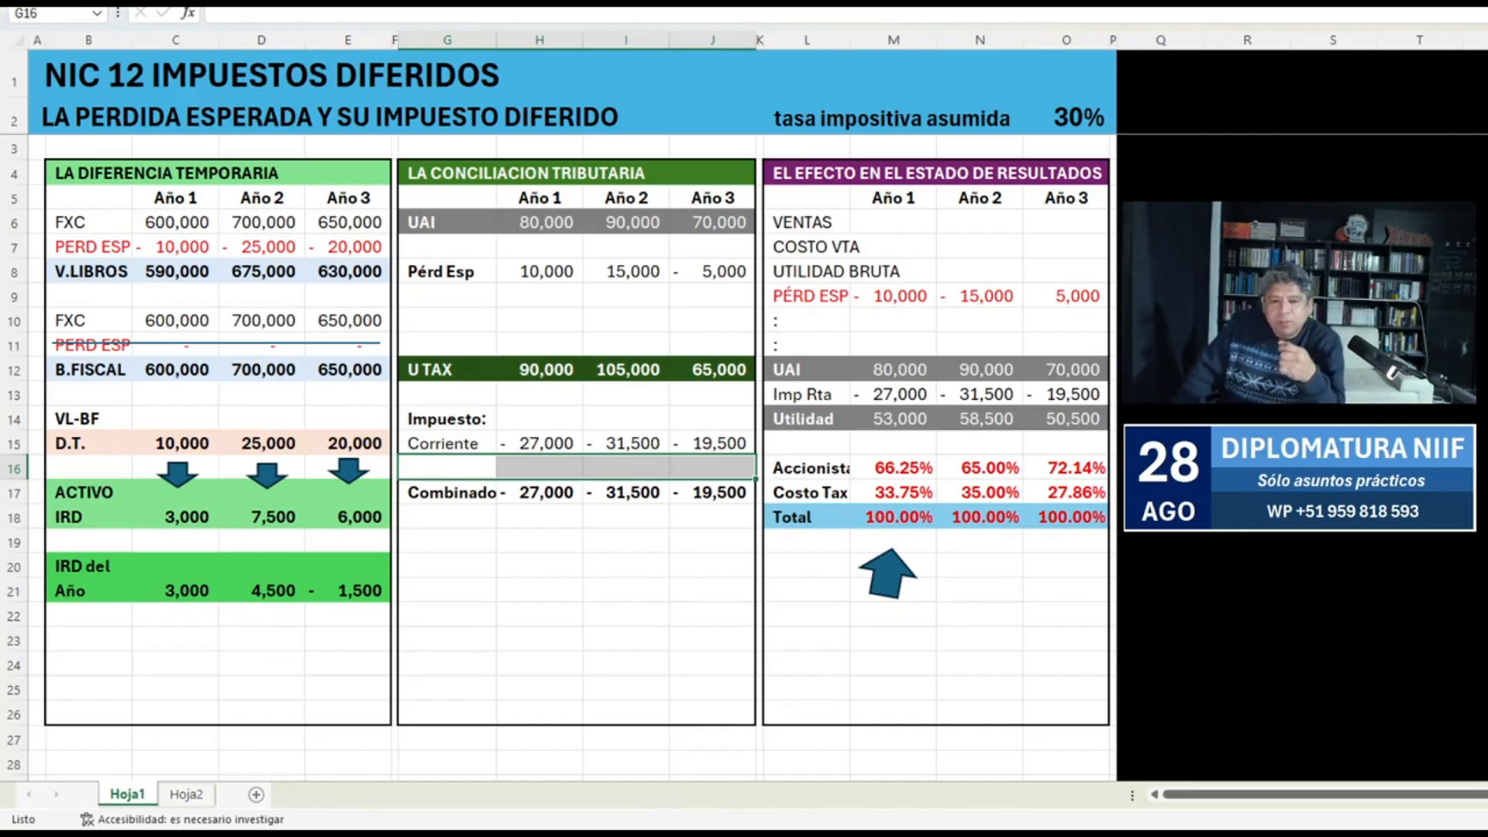
pyautogui.hotkey('ctrl', 'z')
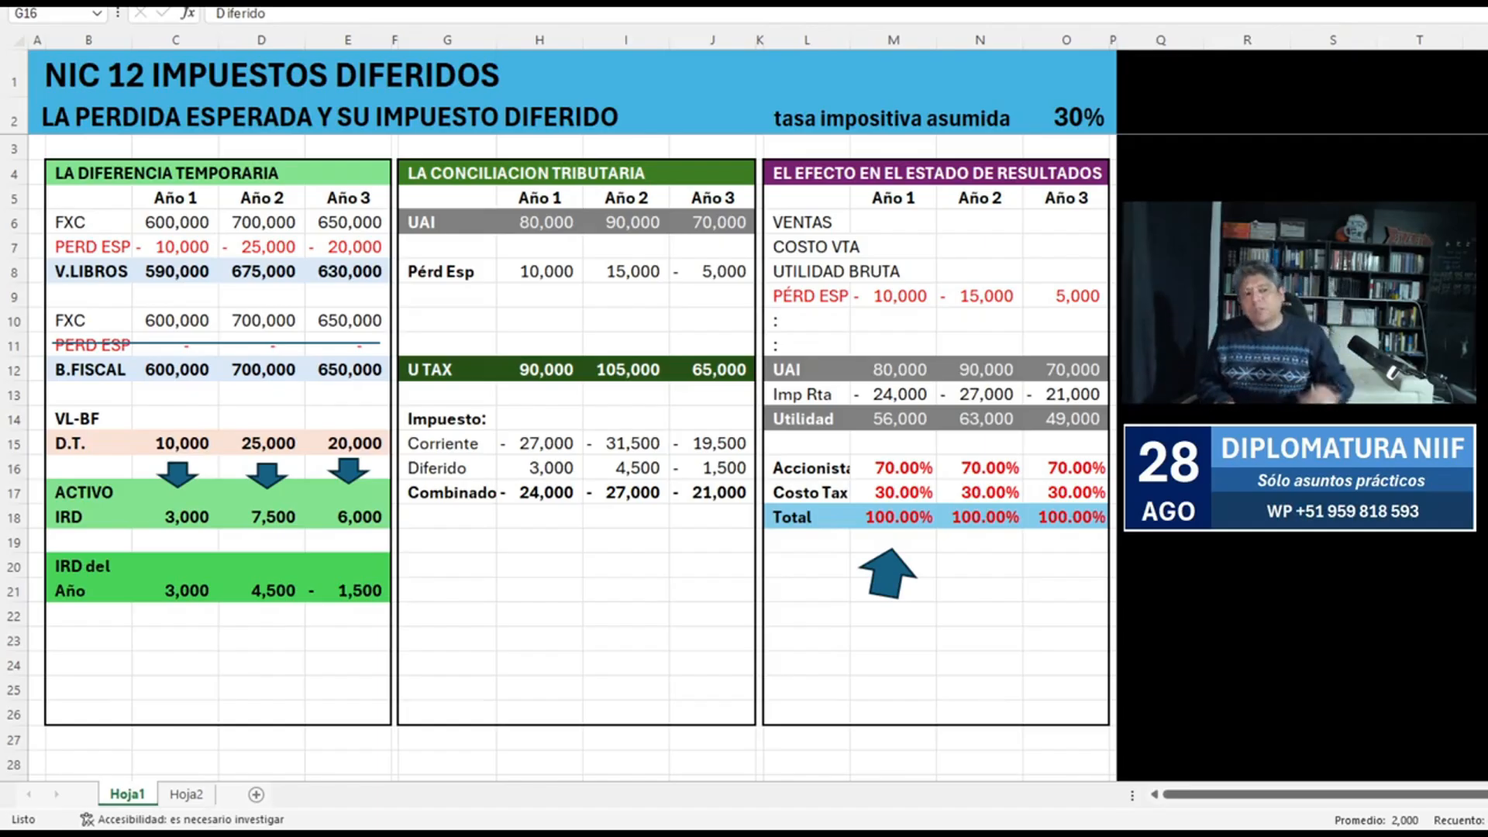
# Review the IRD del Año formulas in C21:E21.
pyautogui.hotkey('alt', 'Tab')
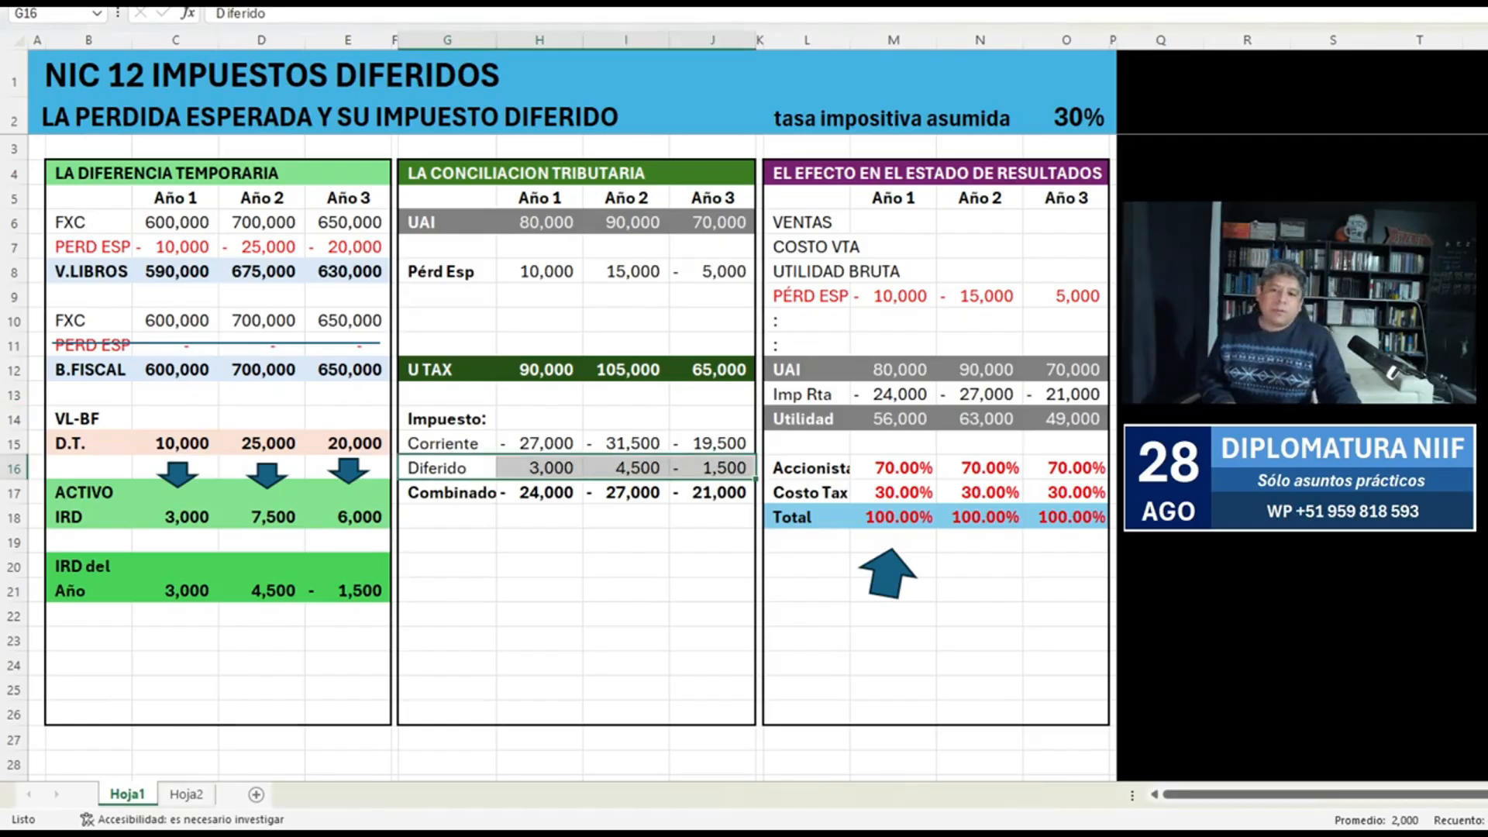
pyautogui.doubleClick(177, 591)
pyautogui.press('Escape')
pyautogui.doubleClick(264, 591)
pyautogui.press('Escape')
pyautogui.click(349, 590)
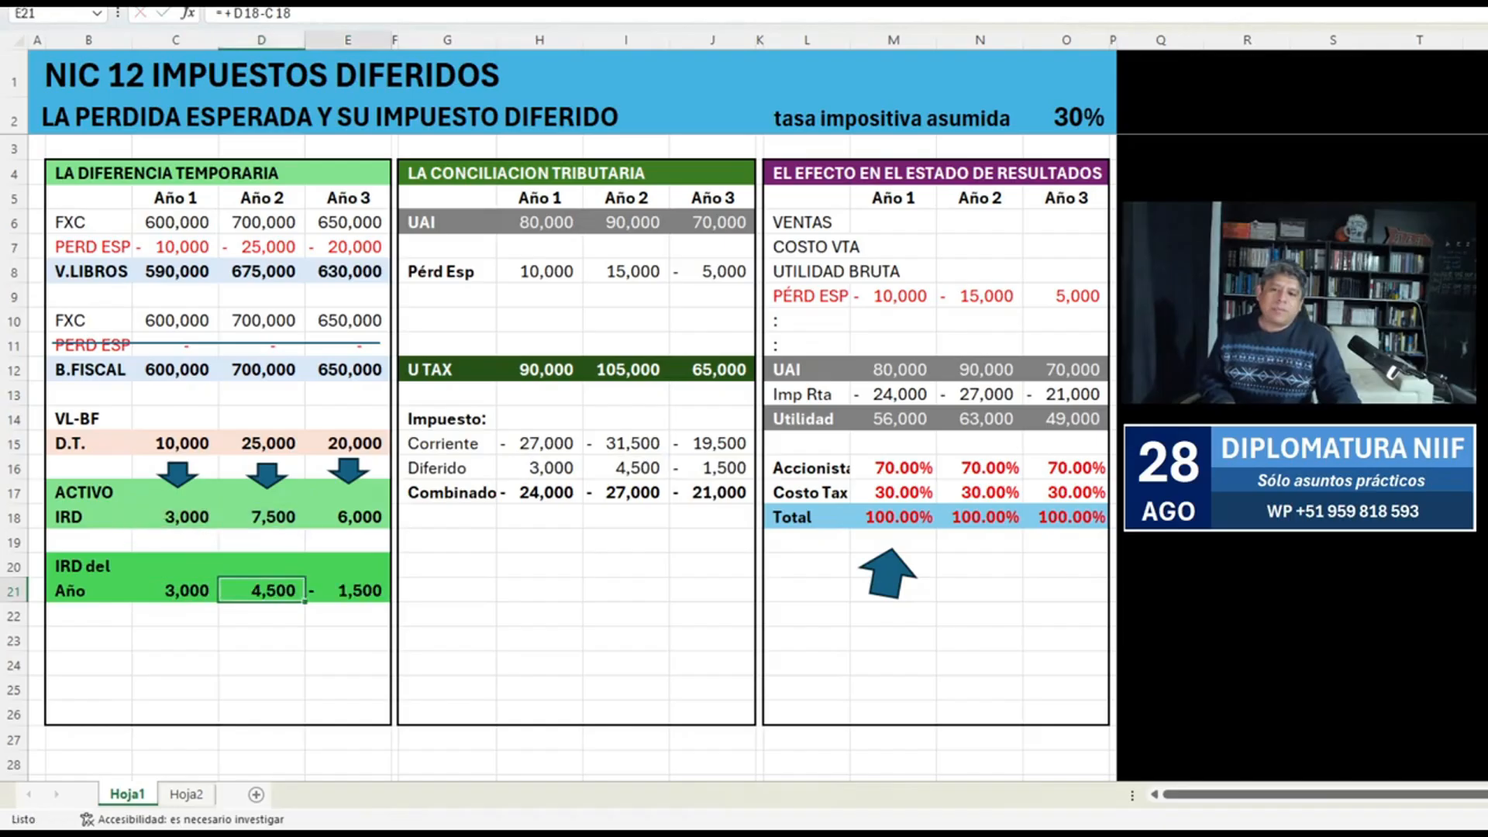
# Delete four empty rows beneath the IRD del Año block so the framed tables end at row 22.
pyautogui.doubleClick(348, 590)
pyautogui.press('Escape')
pyautogui.scroll(-1, 349, 590)
pyautogui.click(348, 567)
pyautogui.hotkey('shift', 'space')
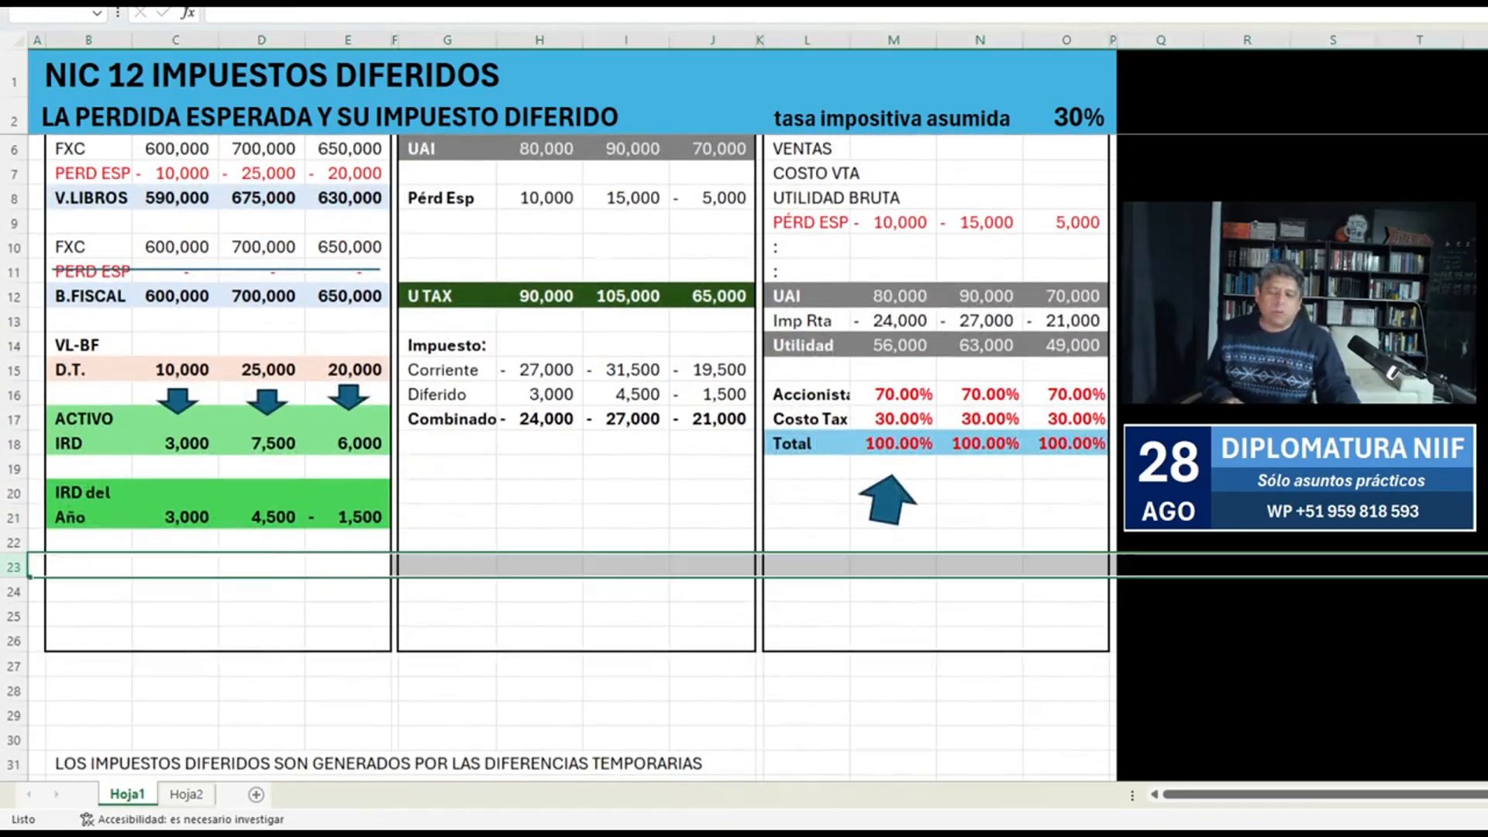
pyautogui.hotkey('ctrl', '-')
pyautogui.hotkey('ctrl', '-')
pyautogui.hotkey('ctrl', '-')
pyautogui.press('Up')
pyautogui.hotkey('shift', 'space')
pyautogui.hotkey('ctrl', '-')
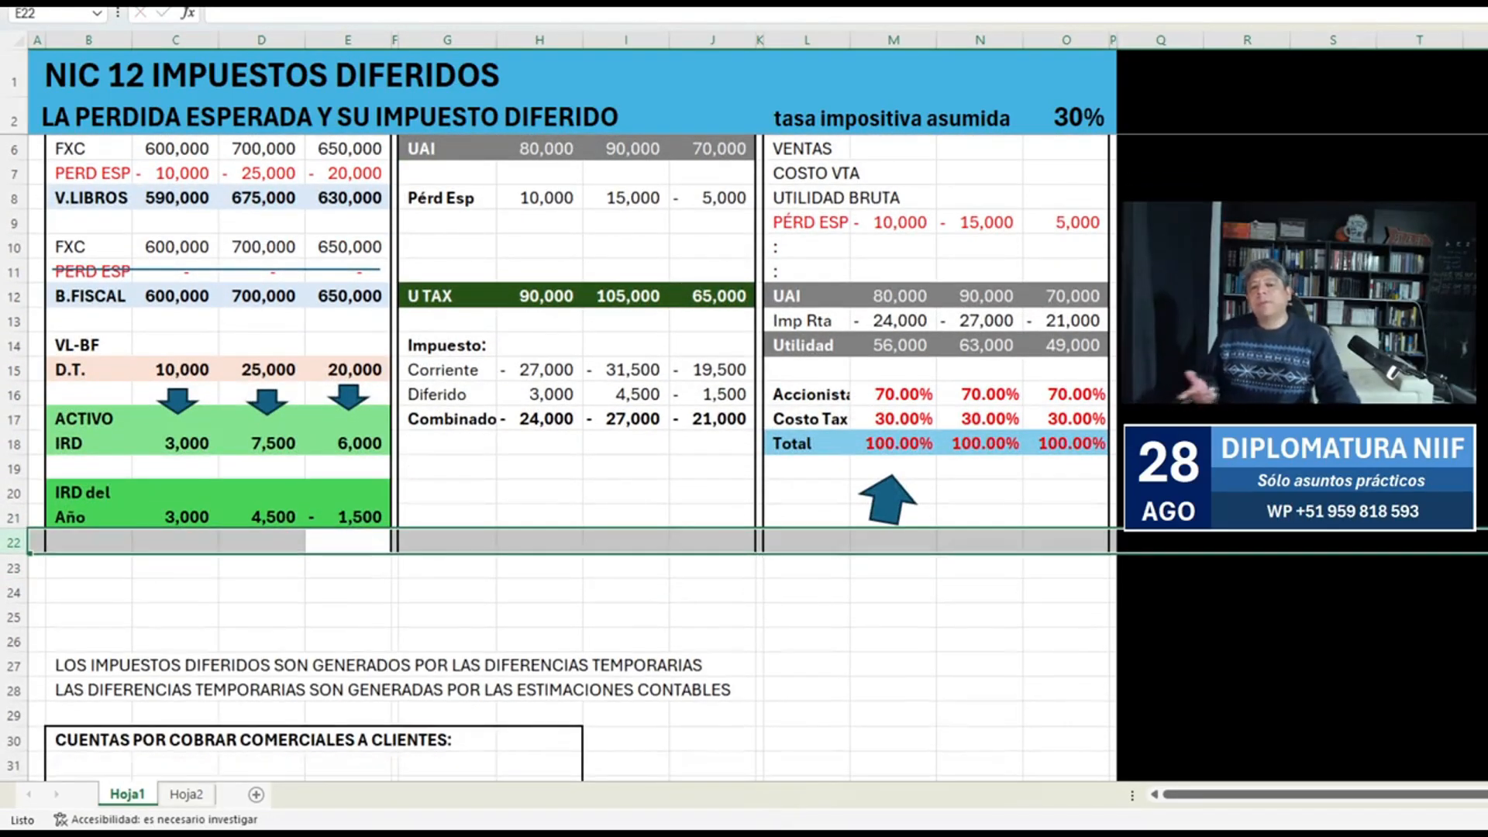
# Insert repeated blocks of blank rows at row 27 to push the LOS IMPUESTOS DIFERIDOS notes further down the sheet.
pyautogui.scroll(1, 744, 456)
pyautogui.scroll(-4, 743, 456)
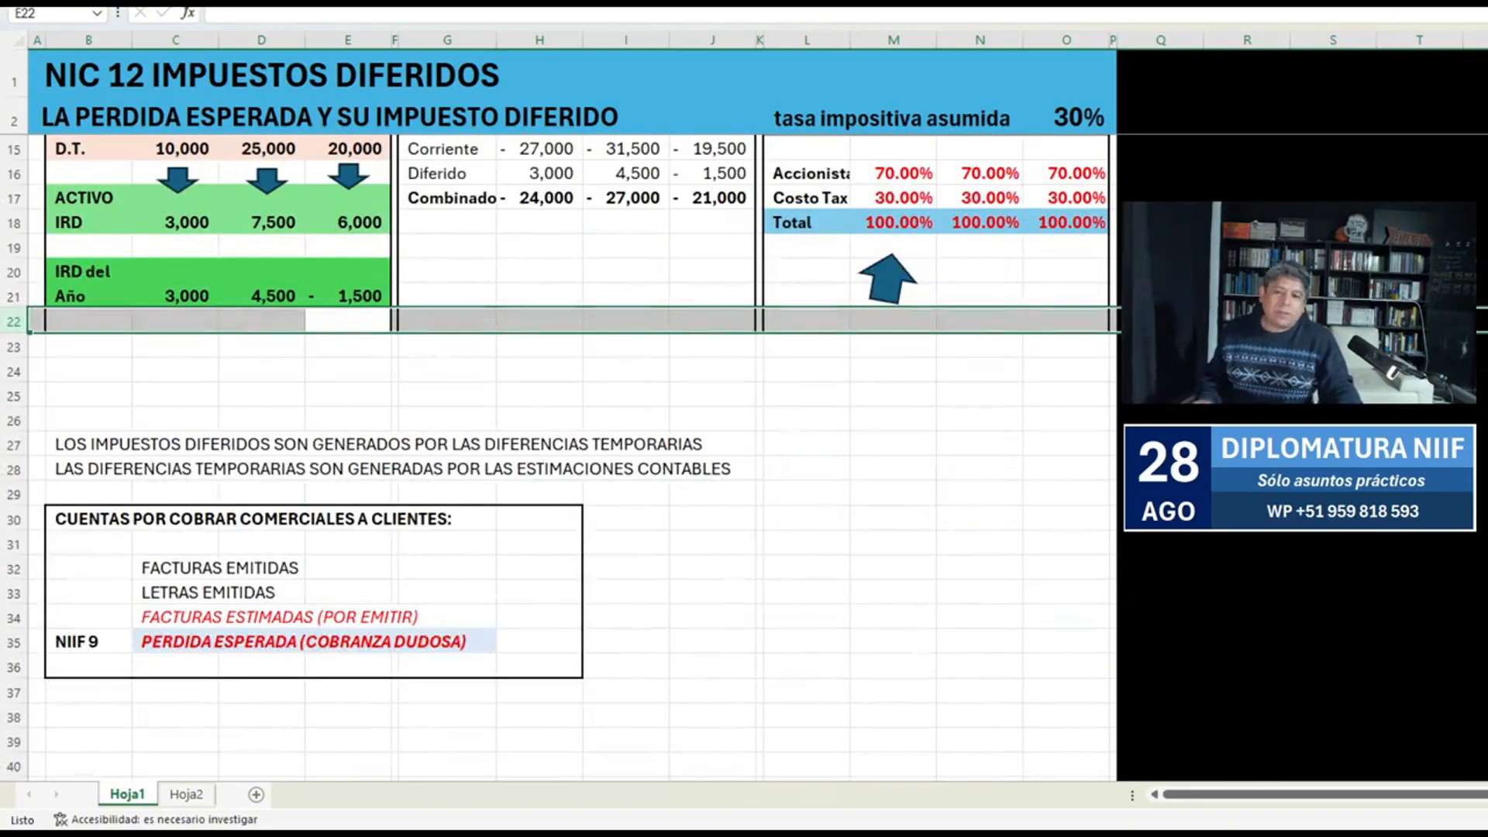
pyautogui.moveTo(175, 444); pyautogui.dragTo(175, 569)
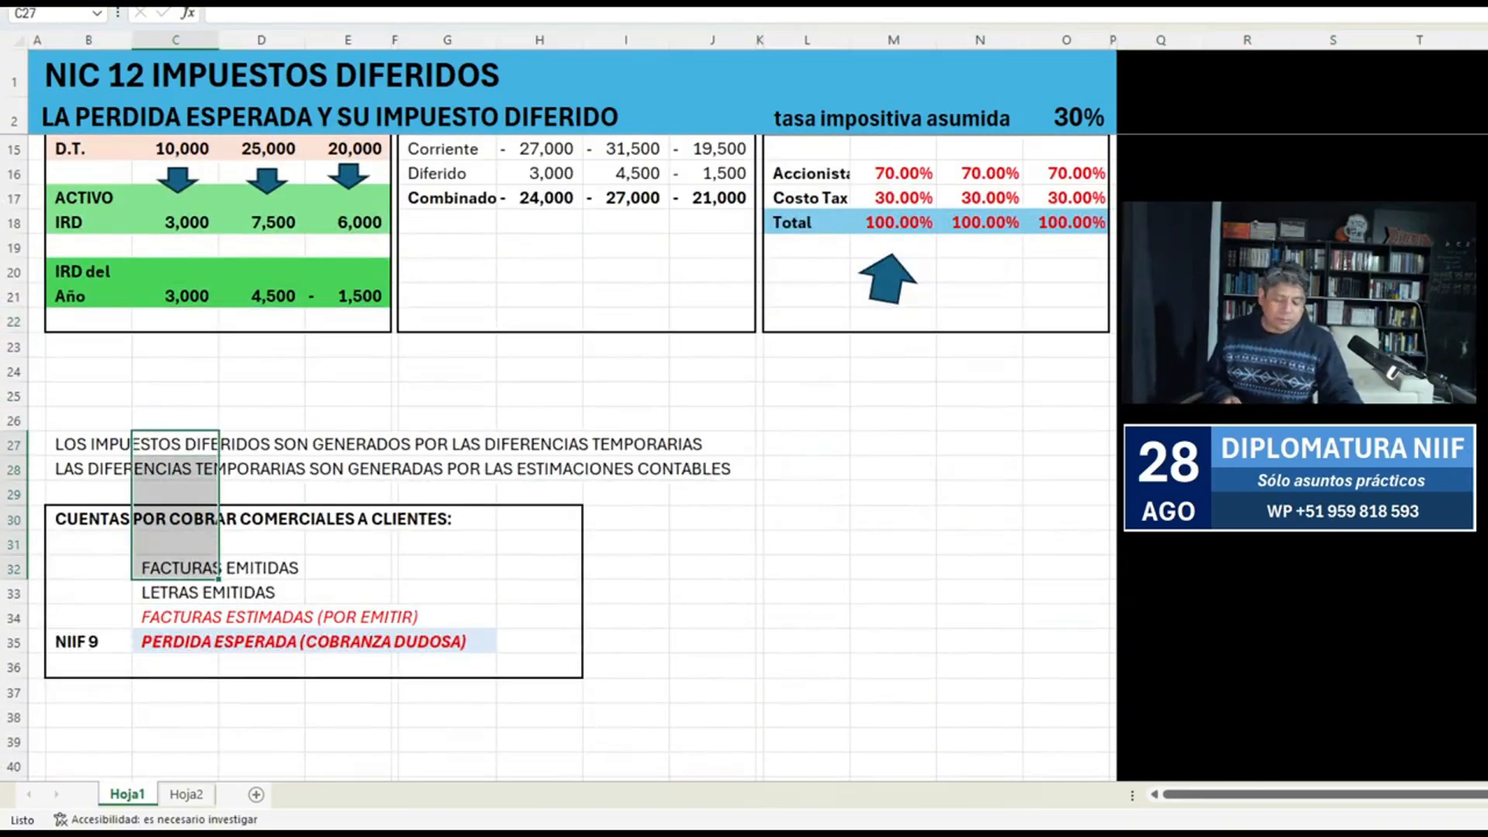
pyautogui.hotkey('shift', 'space')
pyautogui.hotkey('ctrl', '+')
pyautogui.hotkey('ctrl', '+')
pyautogui.hotkey('ctrl', '+')
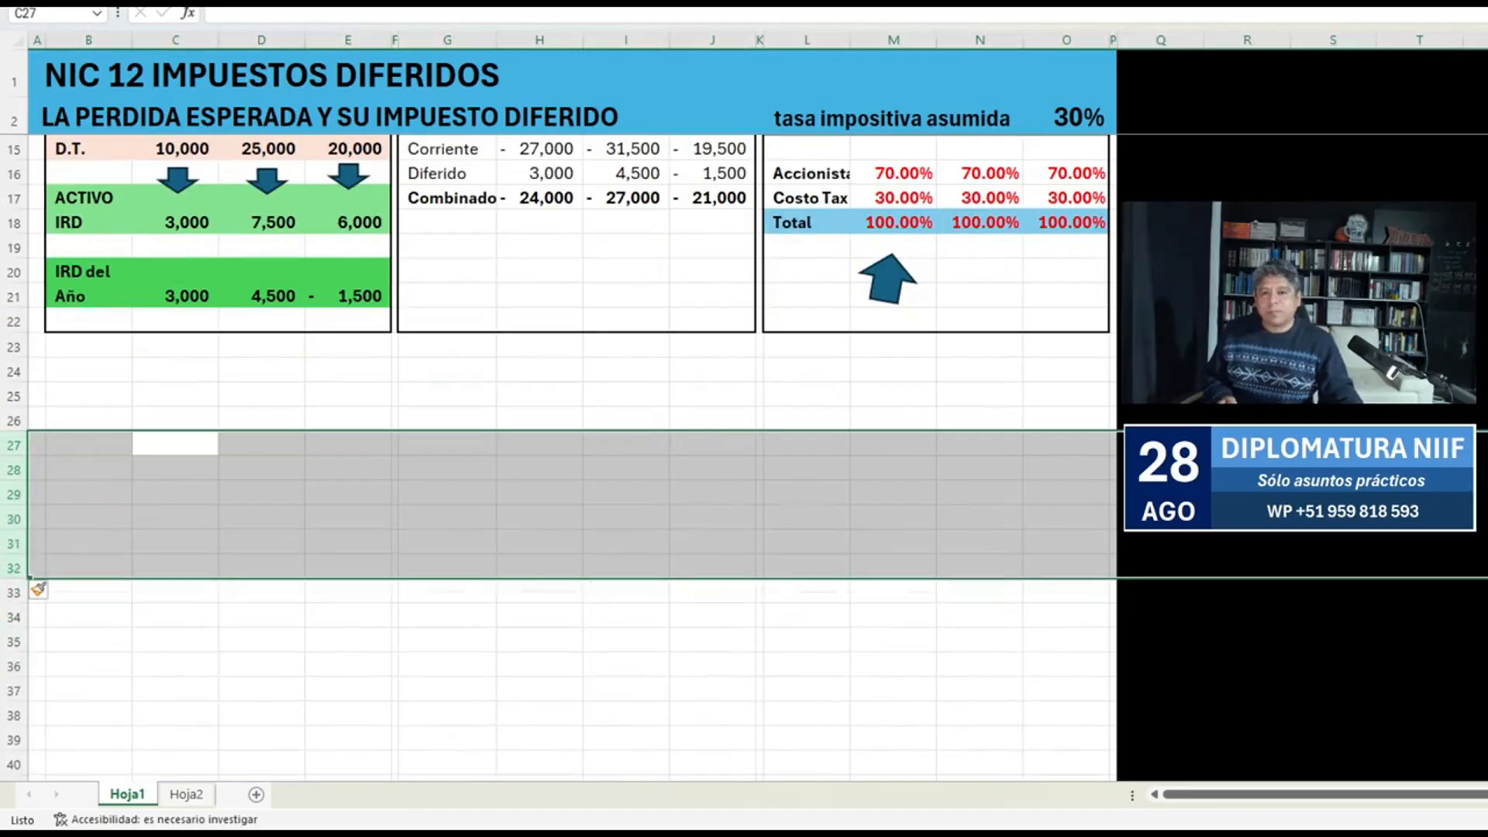
# Enter the heading METODO DE LA CONSTRUCCION SIMULTANEA in B25.
pyautogui.scroll(-3, 572, 457)
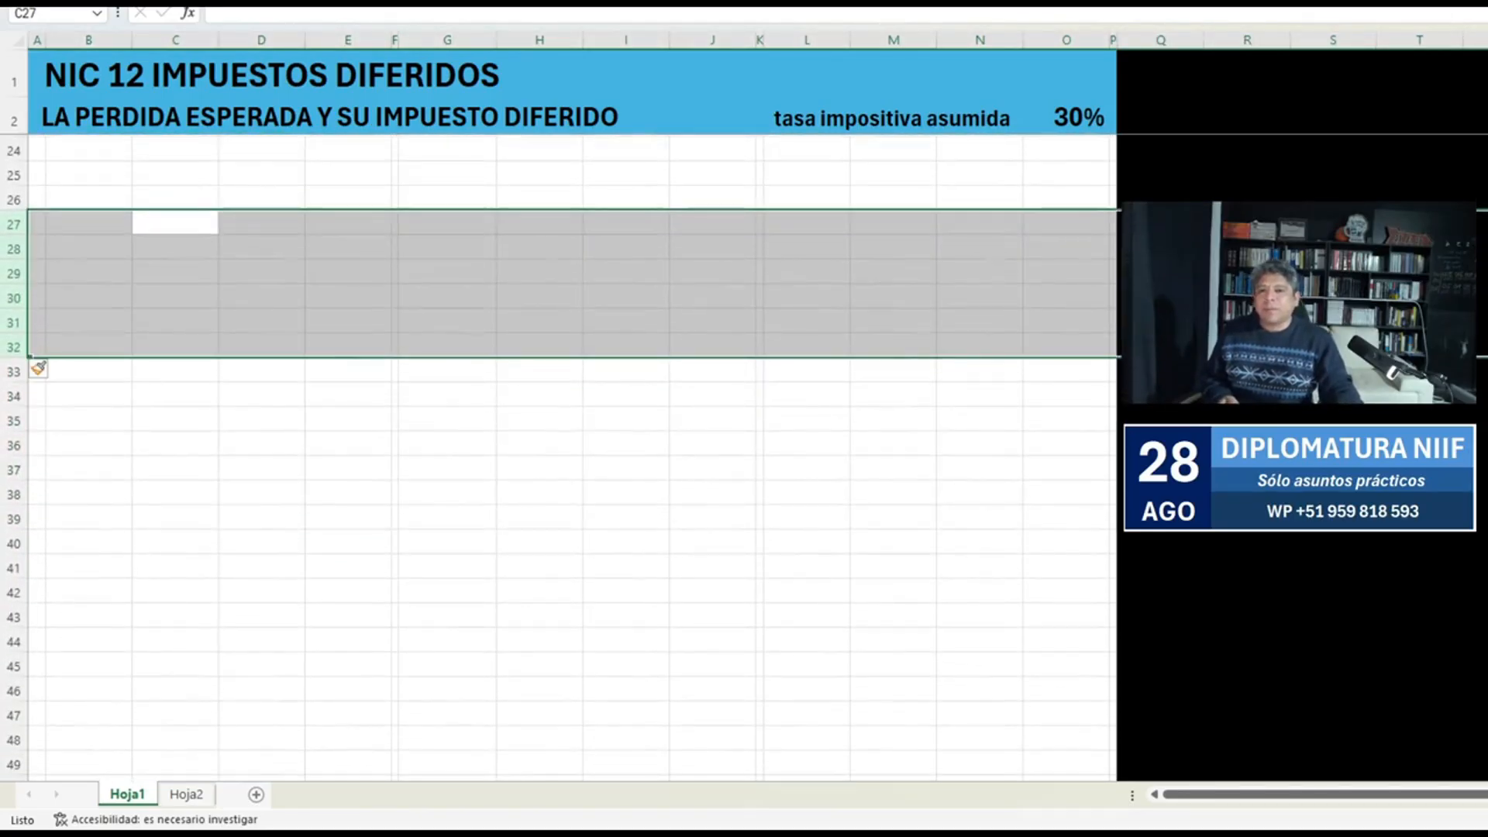
pyautogui.moveTo(89, 200); pyautogui.dragTo(89, 175)
pyautogui.click(89, 174)
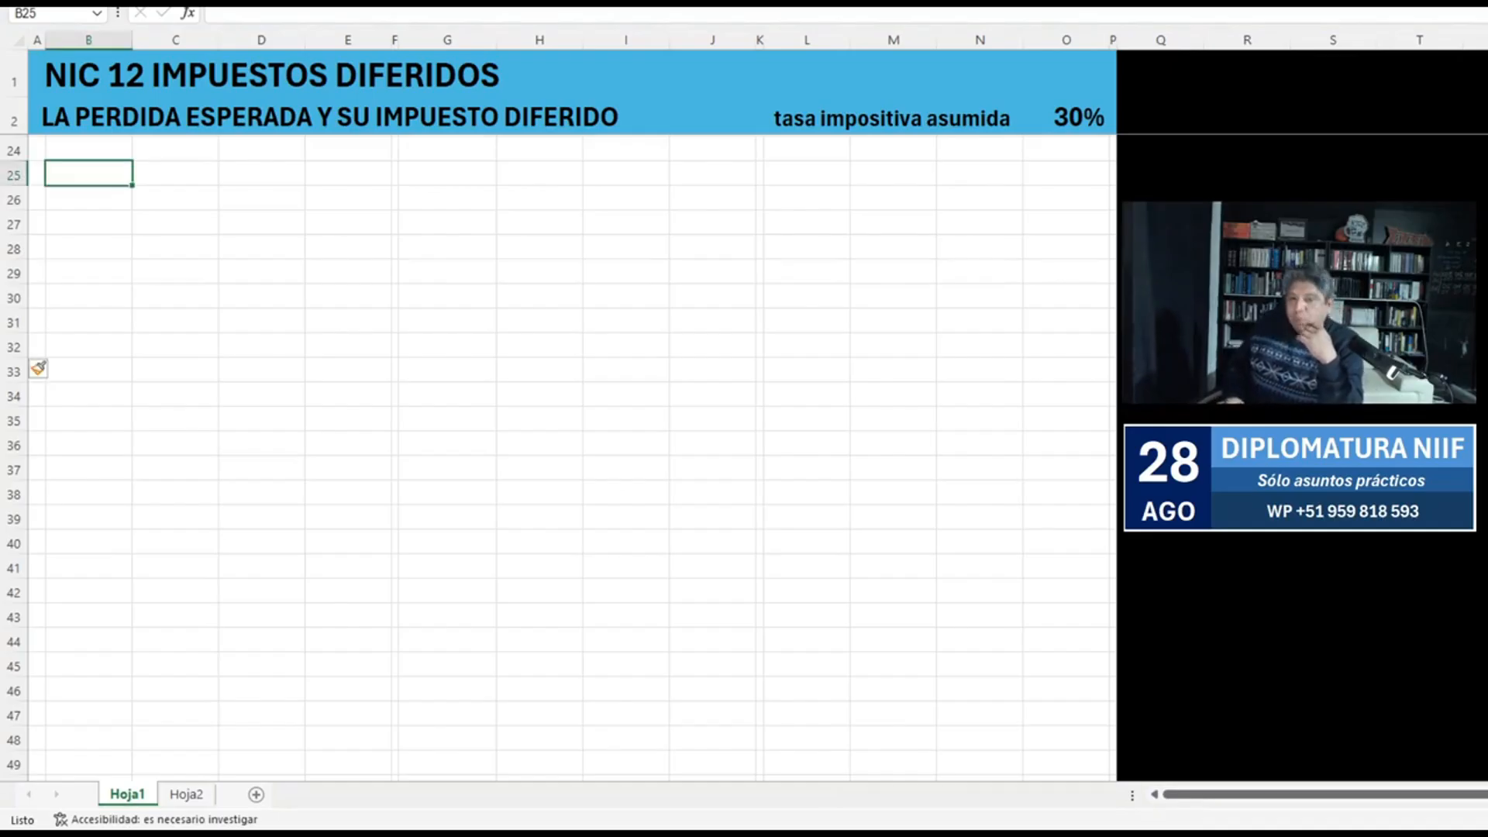
pyautogui.write('ME')
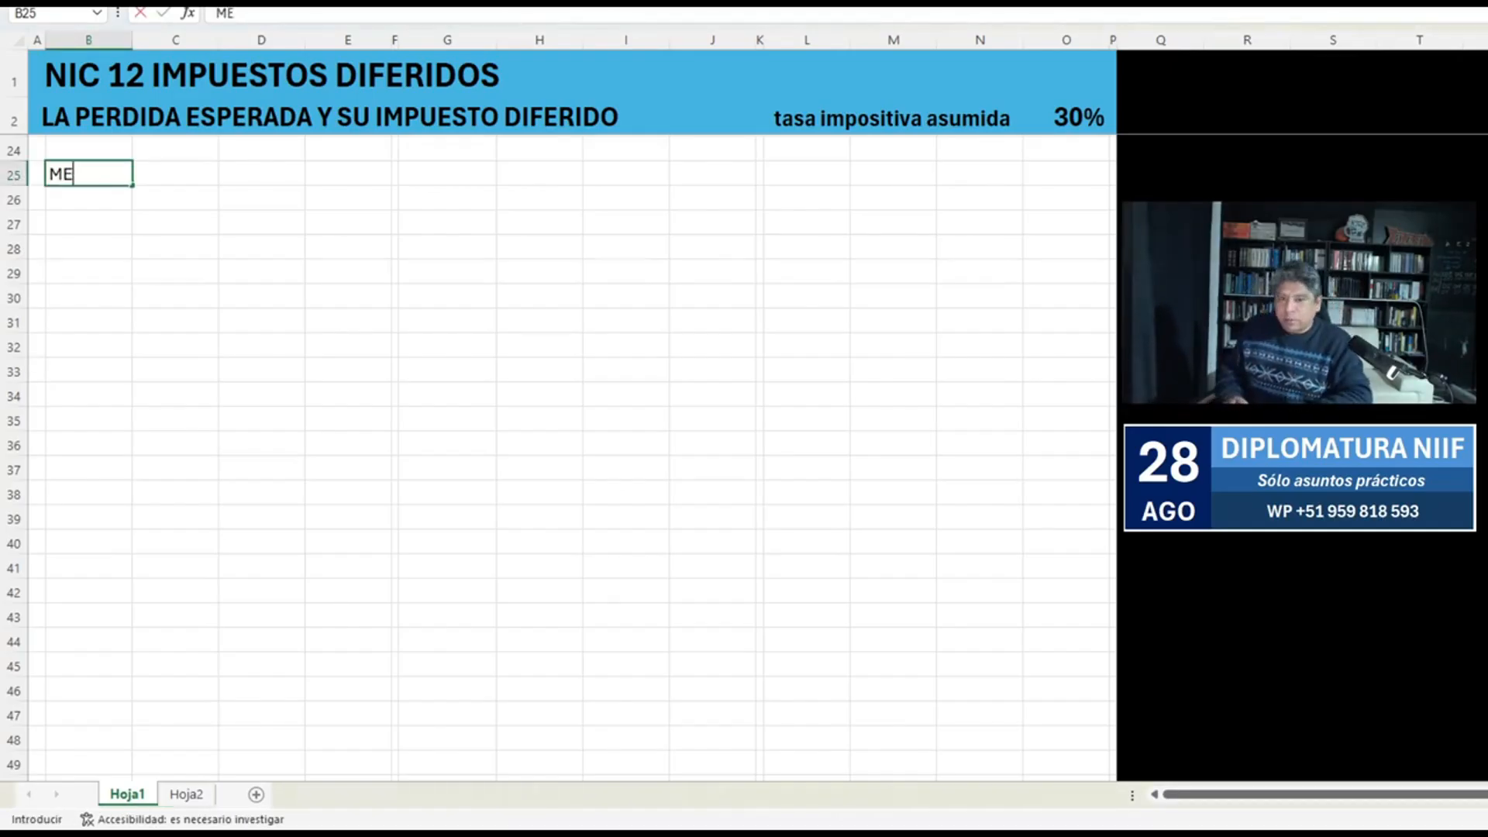
pyautogui.write('TODO DE A')
pyautogui.press('BackSpace')
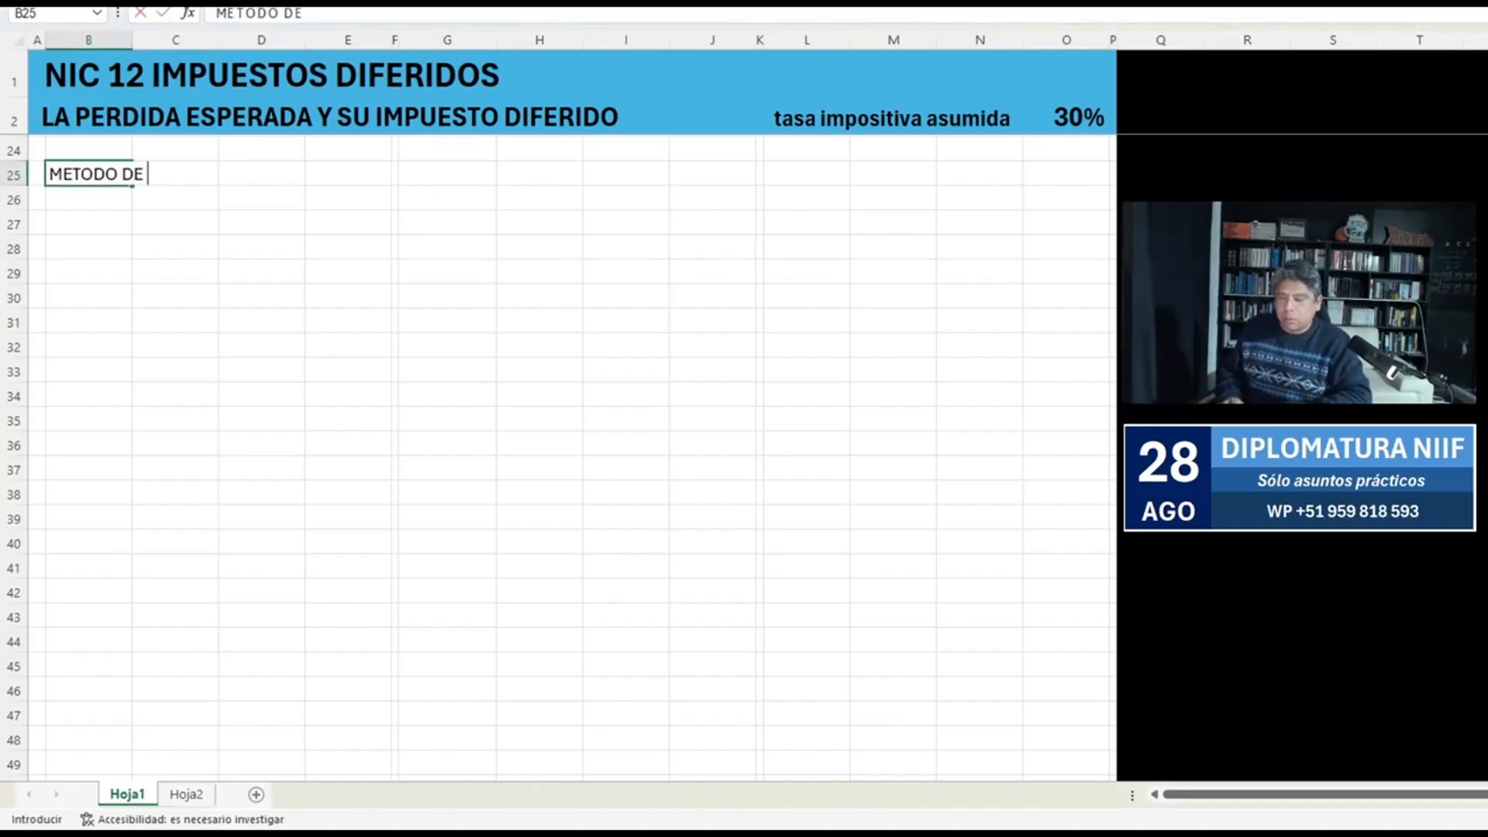
pyautogui.write('LA CONSTRUCCION')
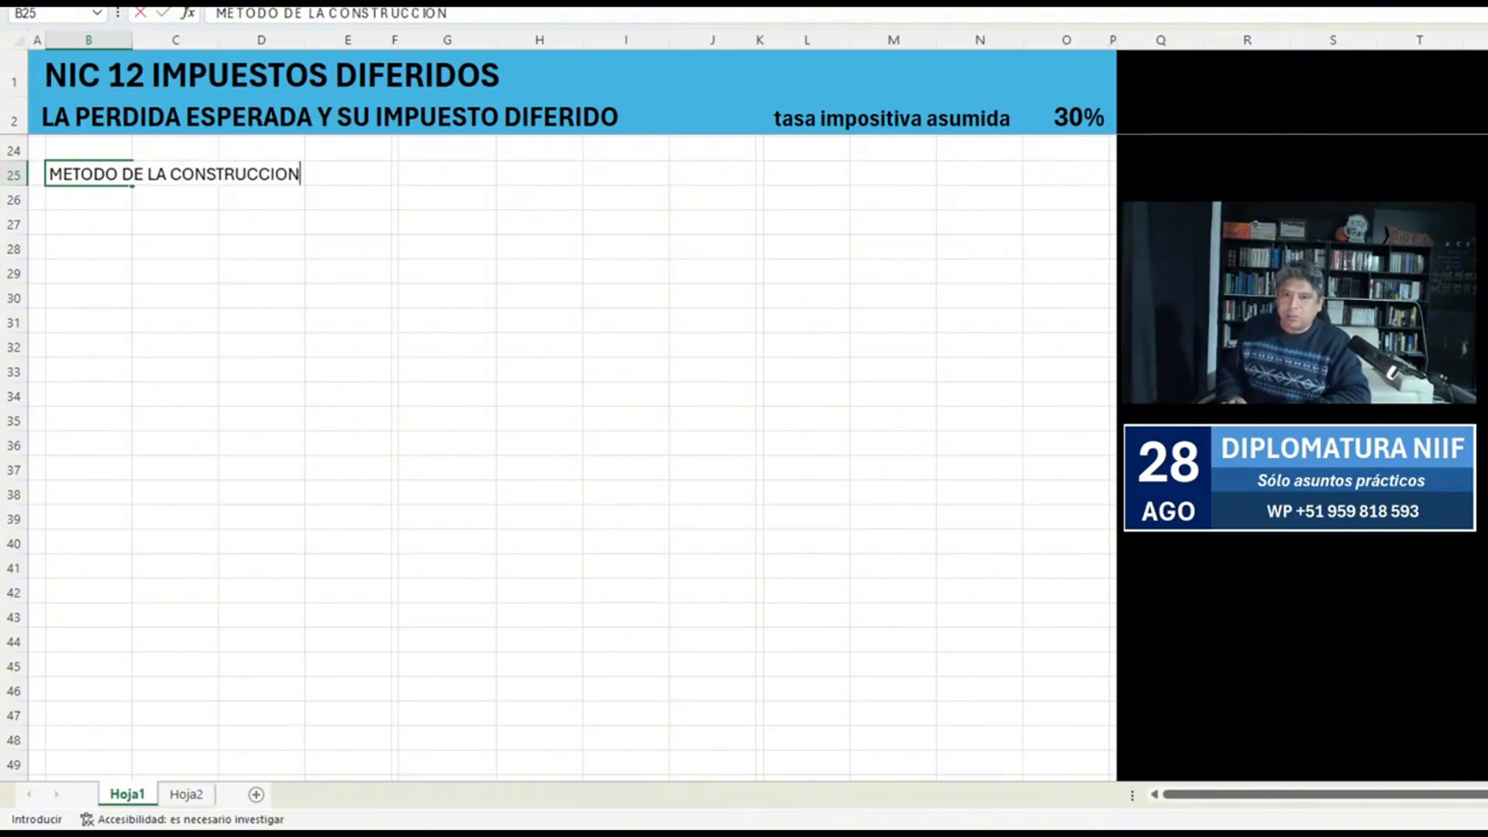
pyautogui.write(' SIMULTANEA')
pyautogui.hotkey('ctrl', 'Return')
# Make the B25 heading bold and increase its font size by one step.
pyautogui.hotkey('ctrl', 'b')
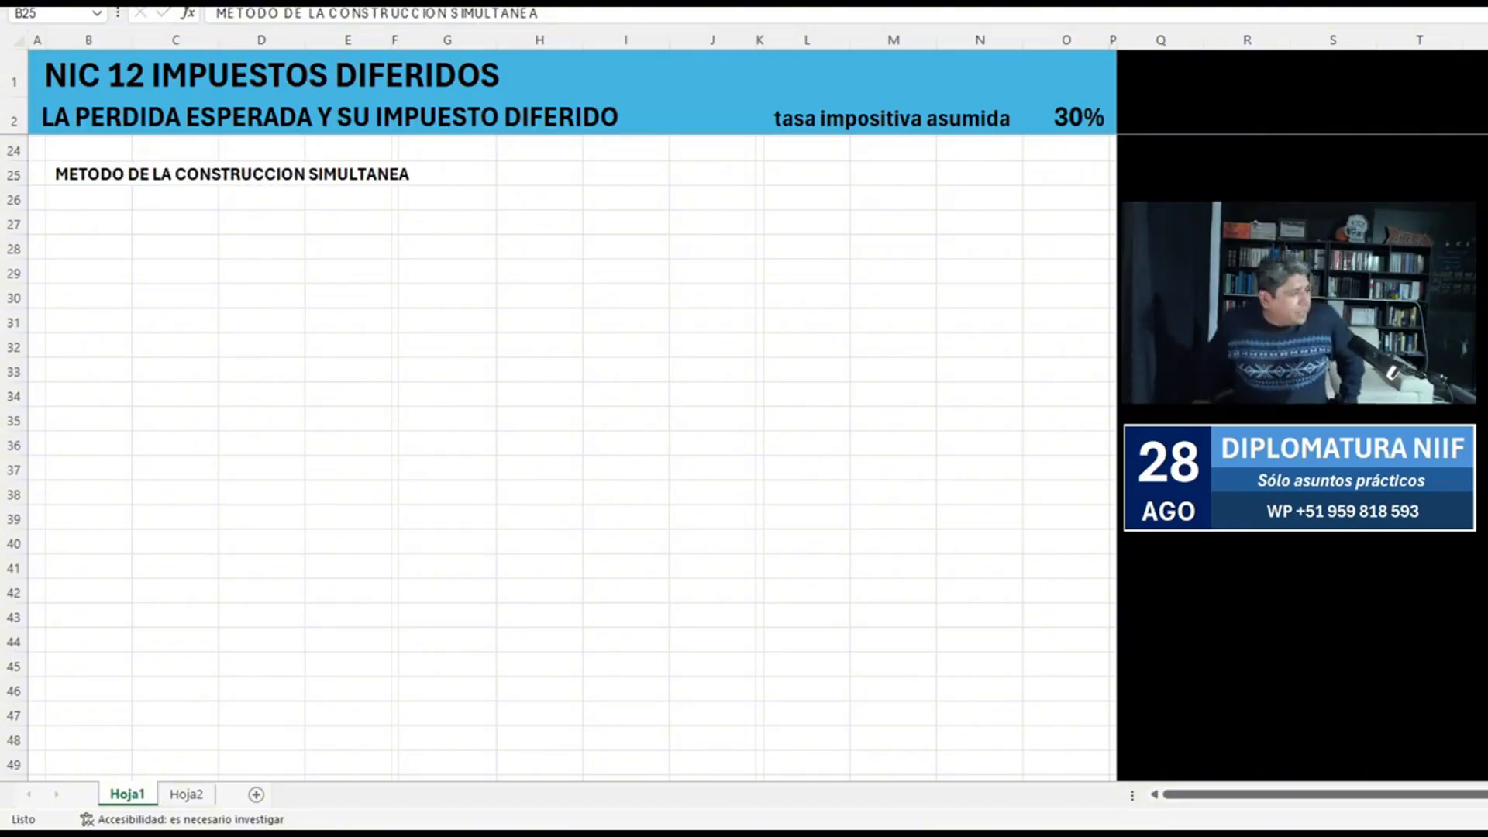
pyautogui.click(129, 173)
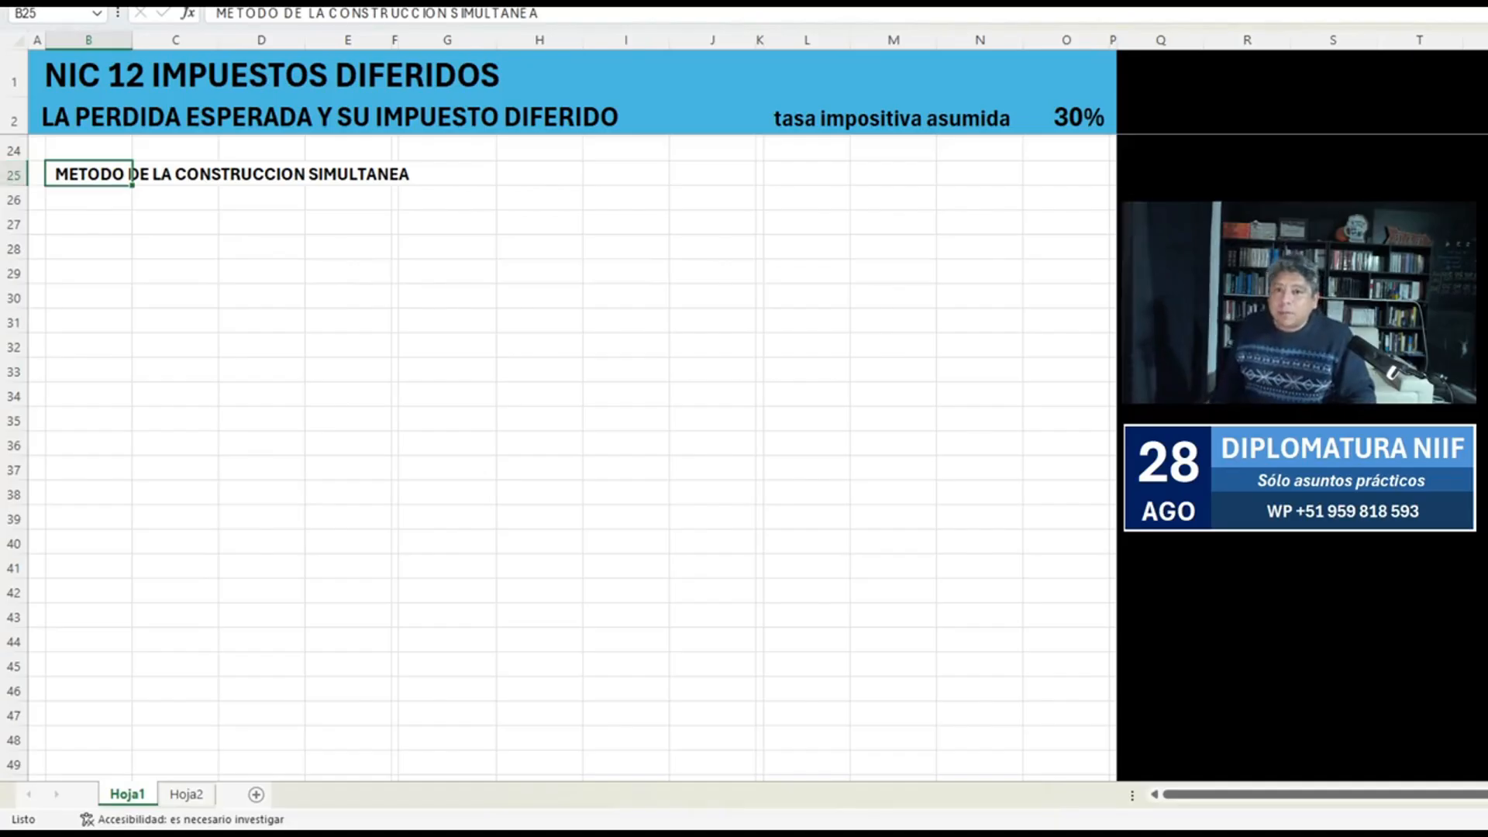
pyautogui.hotkey('alt', 'h')
pyautogui.press('f')
pyautogui.press('g')
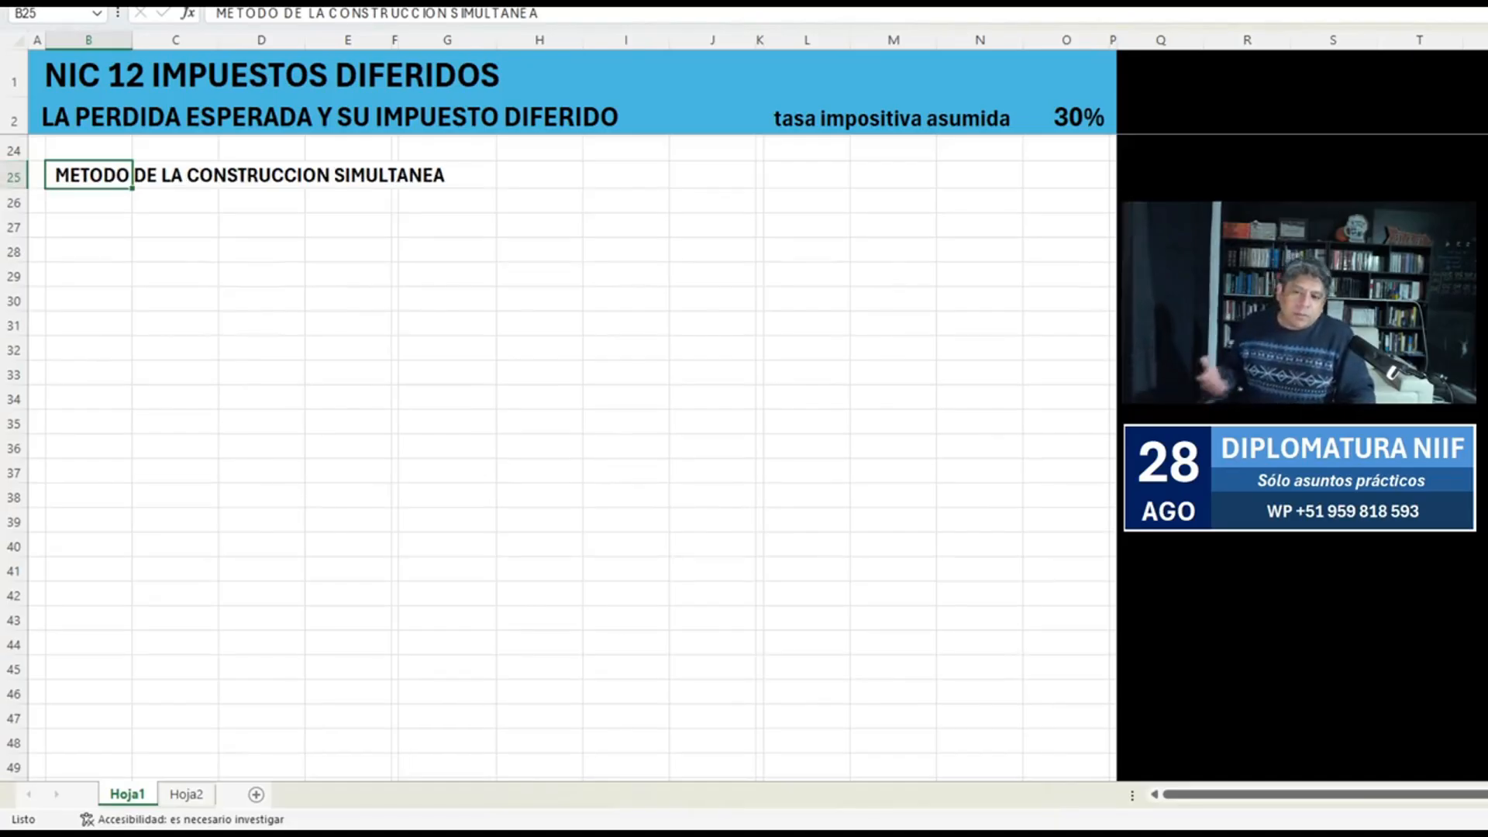
# Start the first journal entry with the labels AÑO 1 in B27 and PÉRDIDA ESPERADA in B28.
pyautogui.scroll(7, 572, 457)
pyautogui.moveTo(89, 246); pyautogui.dragTo(348, 246)
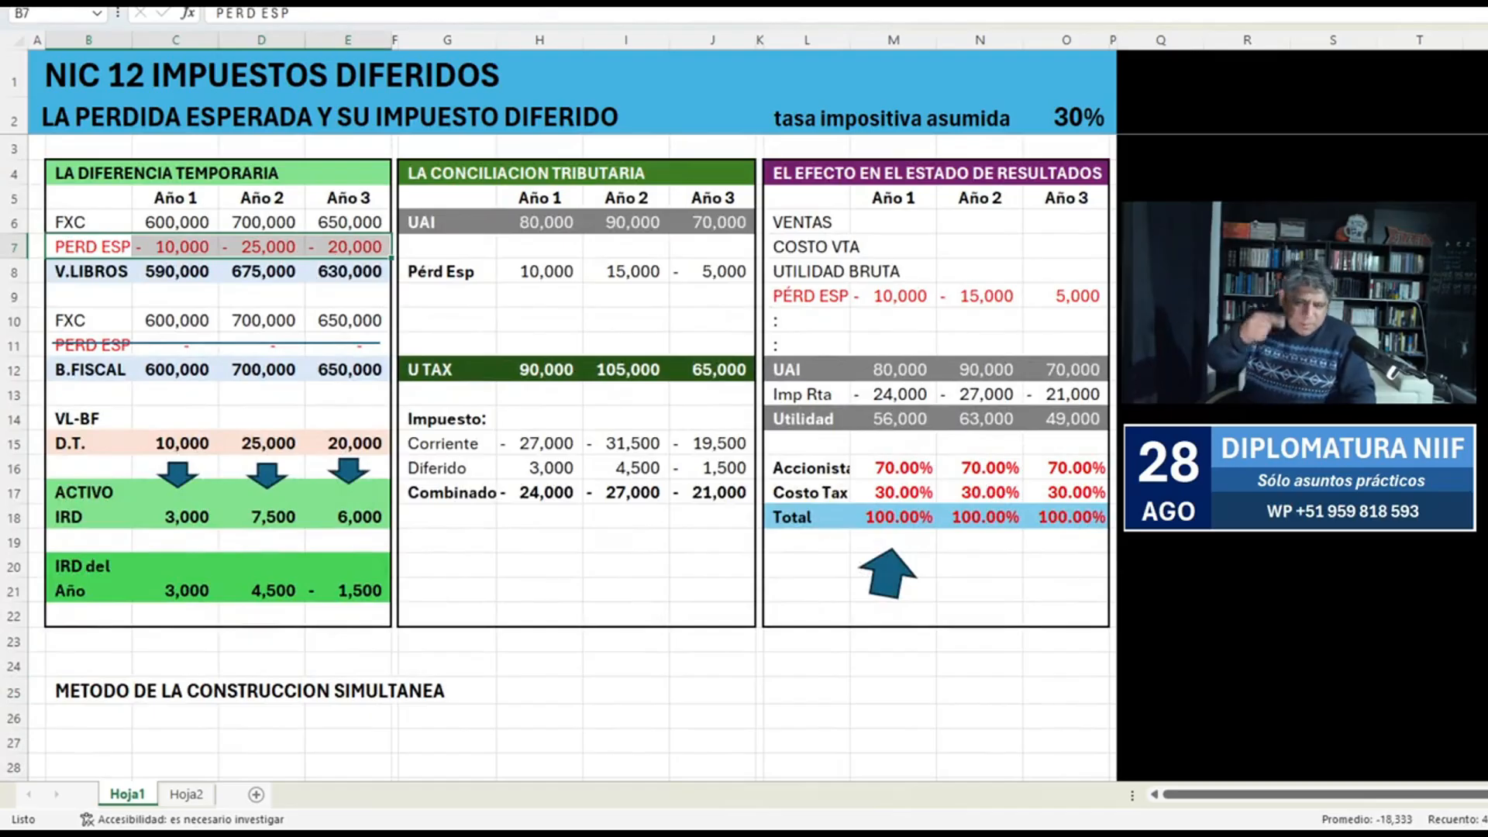
pyautogui.scroll(-6, 572, 457)
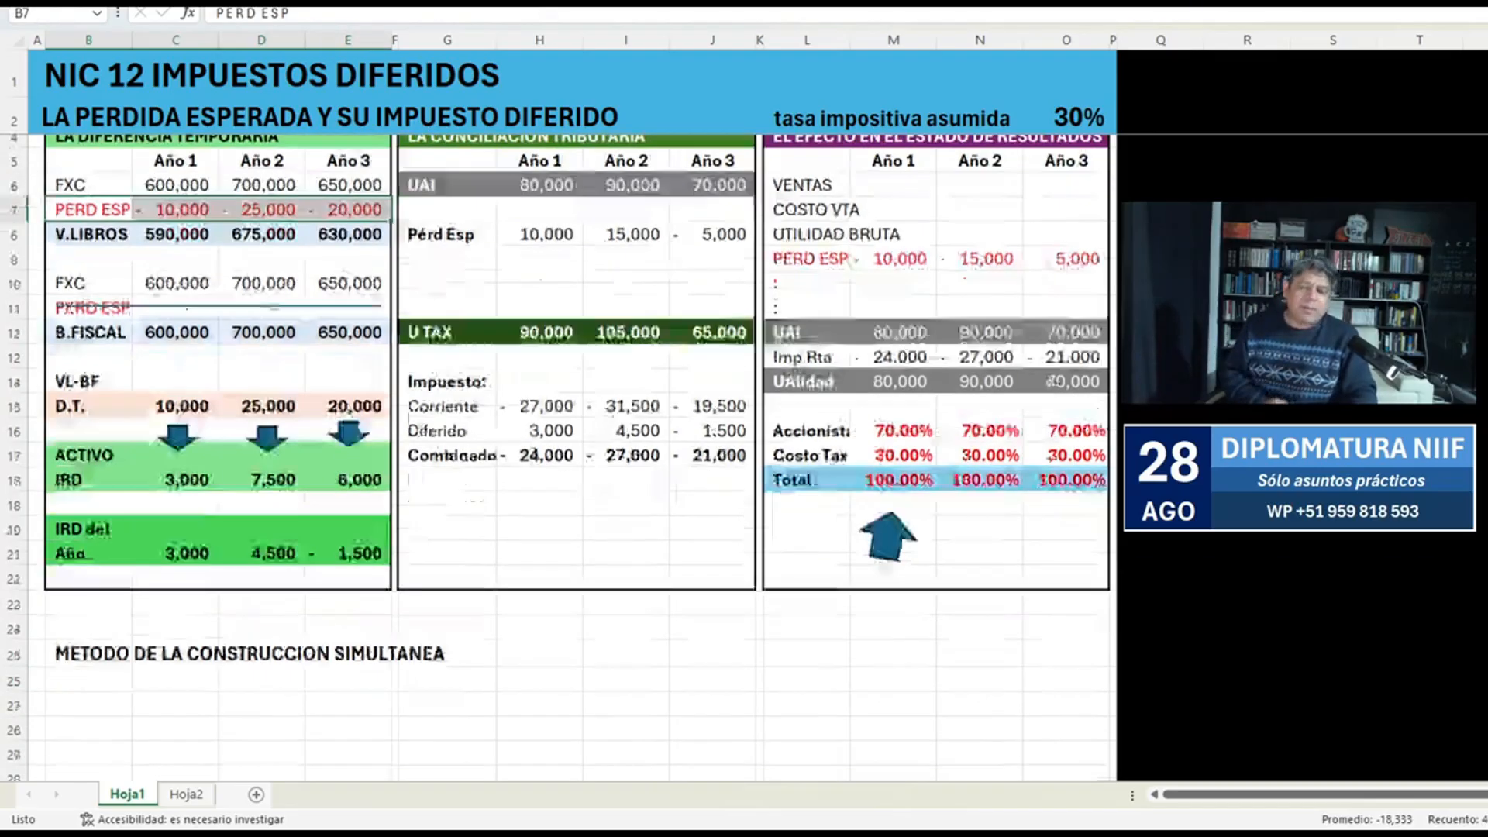
pyautogui.click(88, 300)
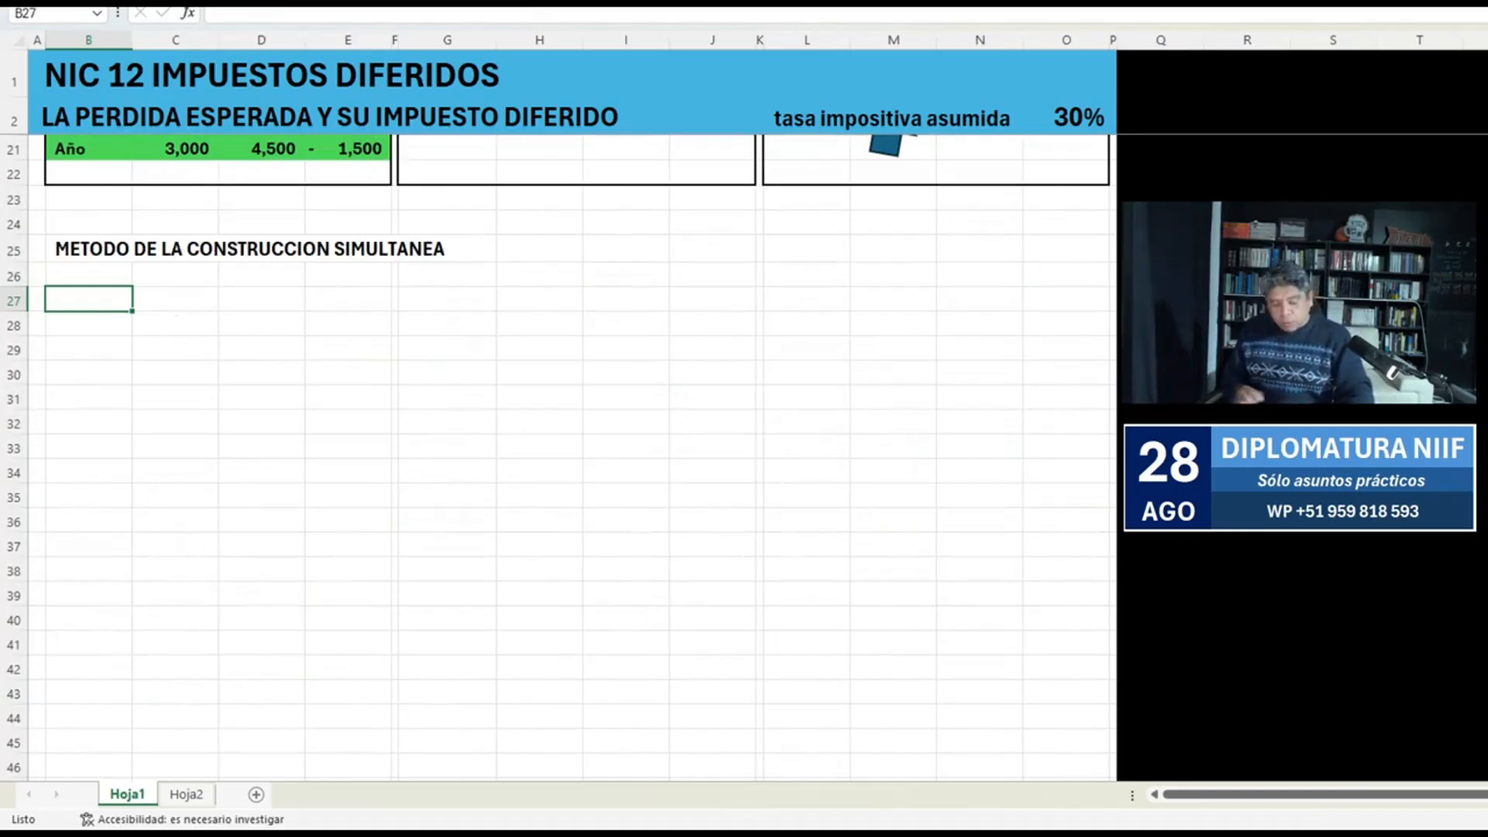
pyautogui.write('AÑO 1')
pyautogui.press('Return')
pyautogui.write('PÉRDIDA')
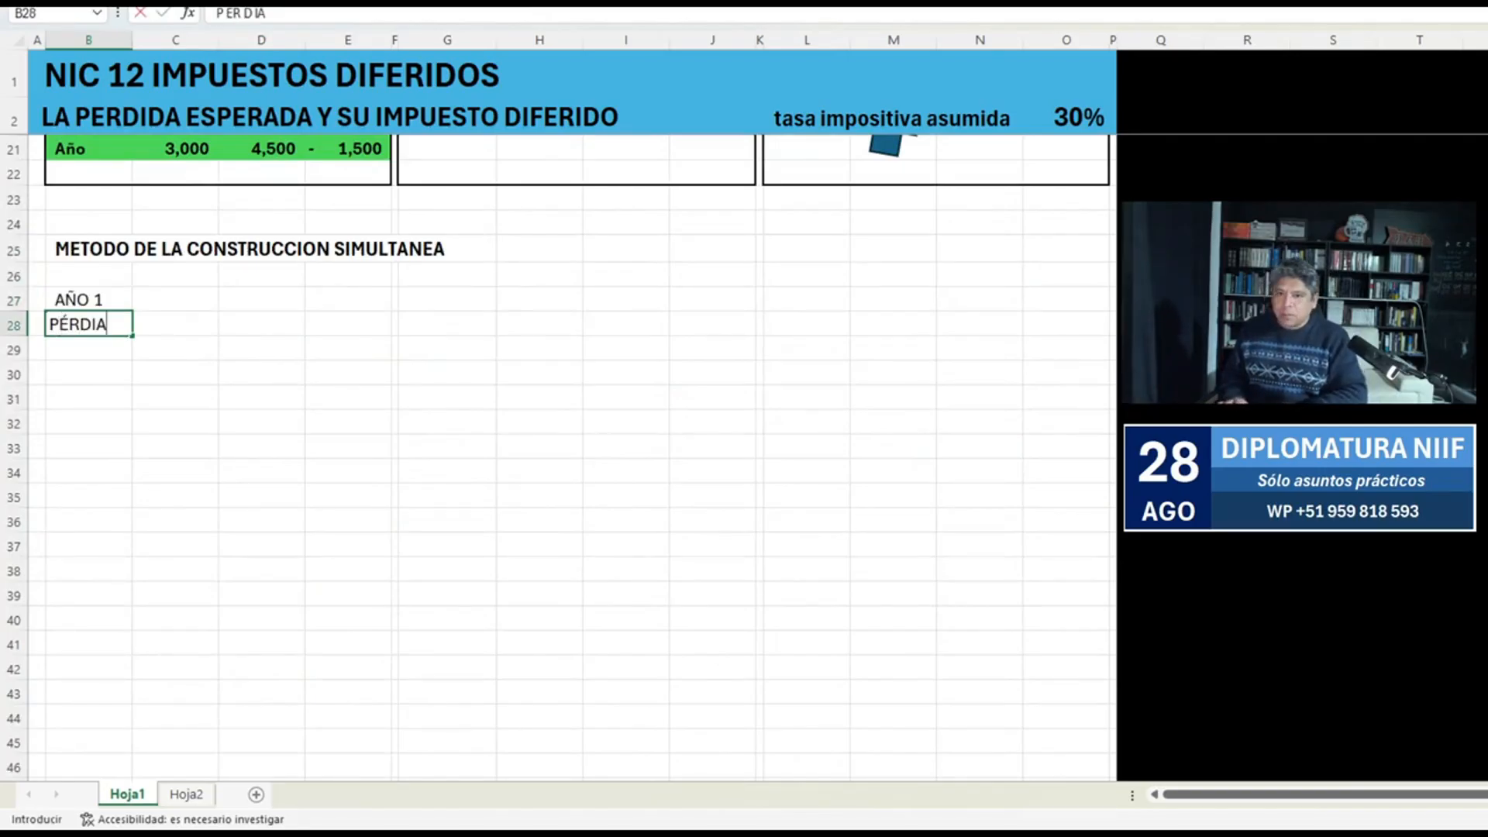
pyautogui.write(' EPSER')
pyautogui.press('BackSpace')
pyautogui.press('BackSpace')
pyautogui.press('BackSpace')
pyautogui.press('BackSpace')
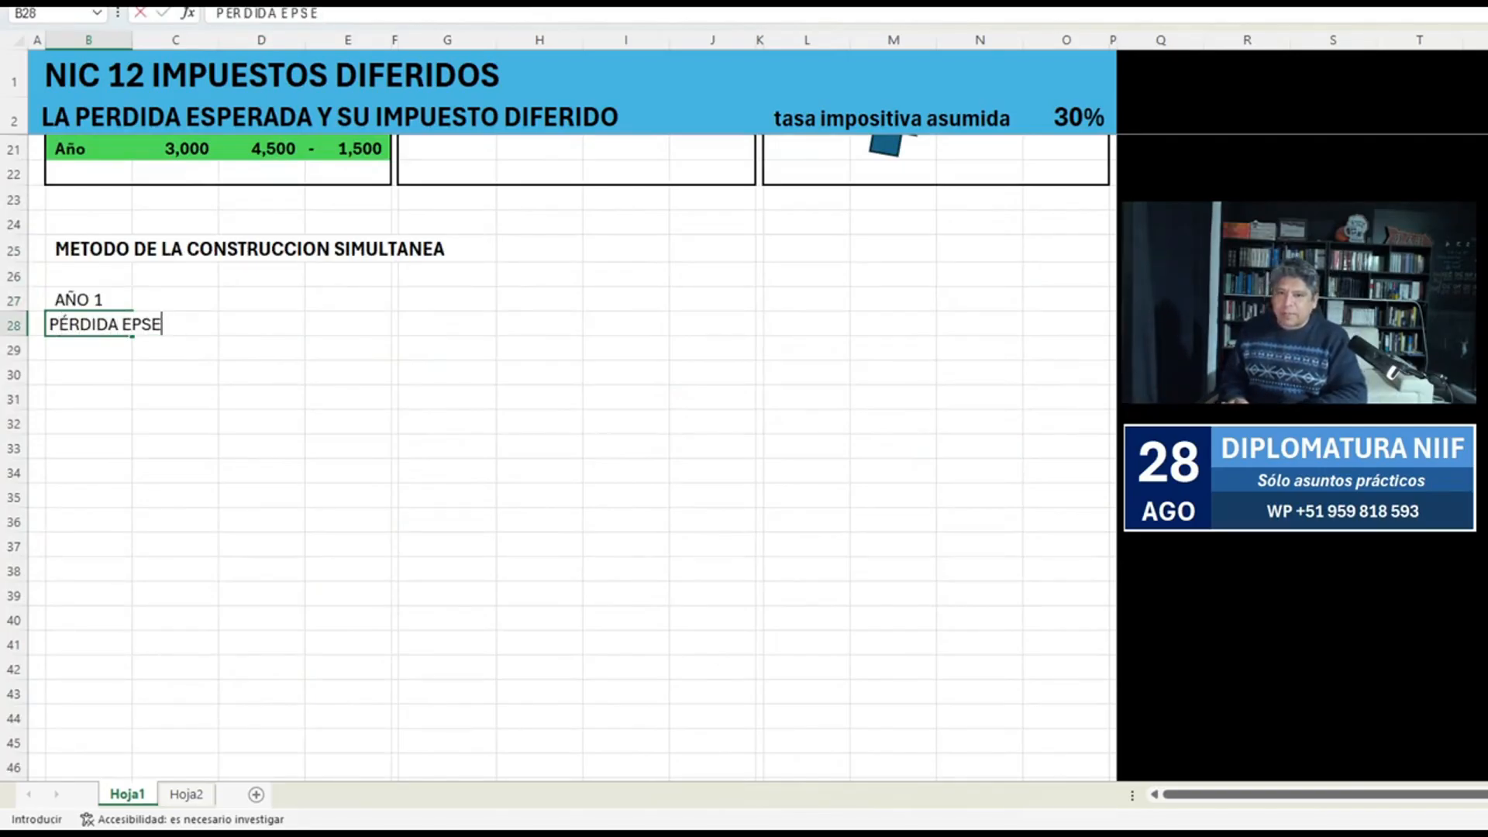
pyautogui.write('SPERADA')
pyautogui.press('Return')
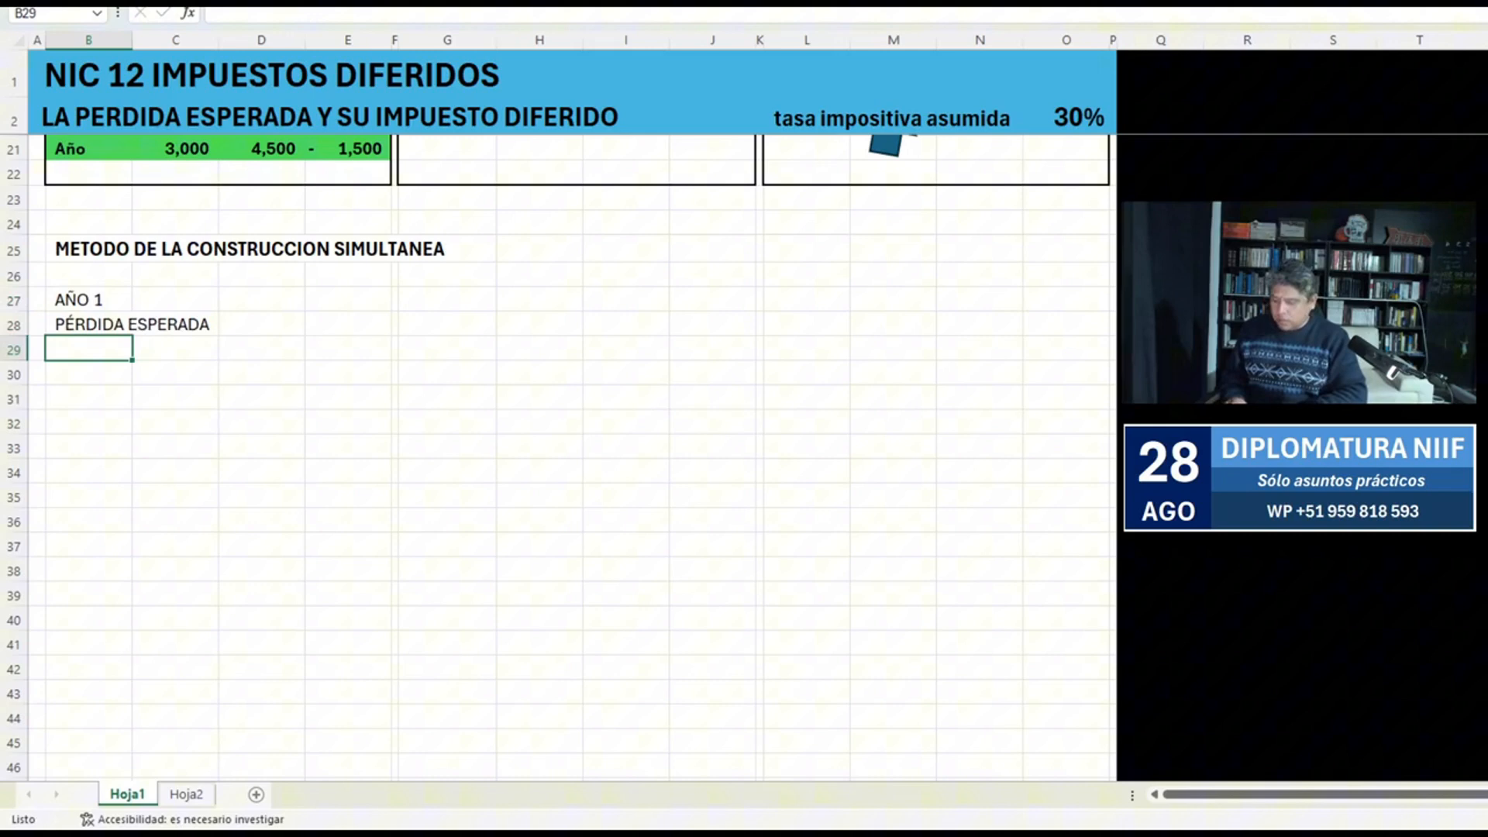
# Add the label PERDIDA ACUMULADA in B29.
pyautogui.write('RESULTAD')
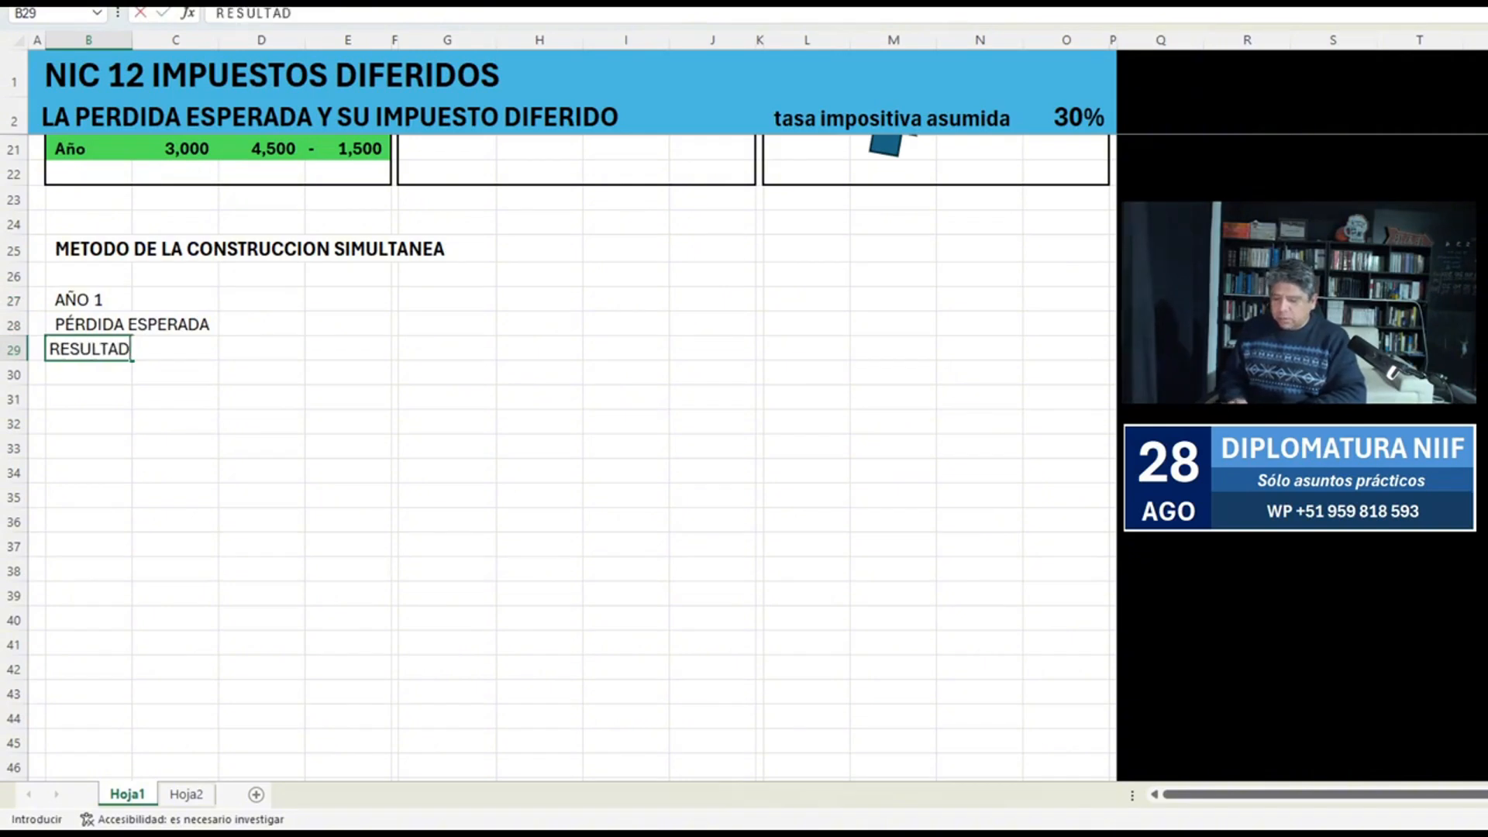
pyautogui.press('Escape')
pyautogui.write('PERDI')
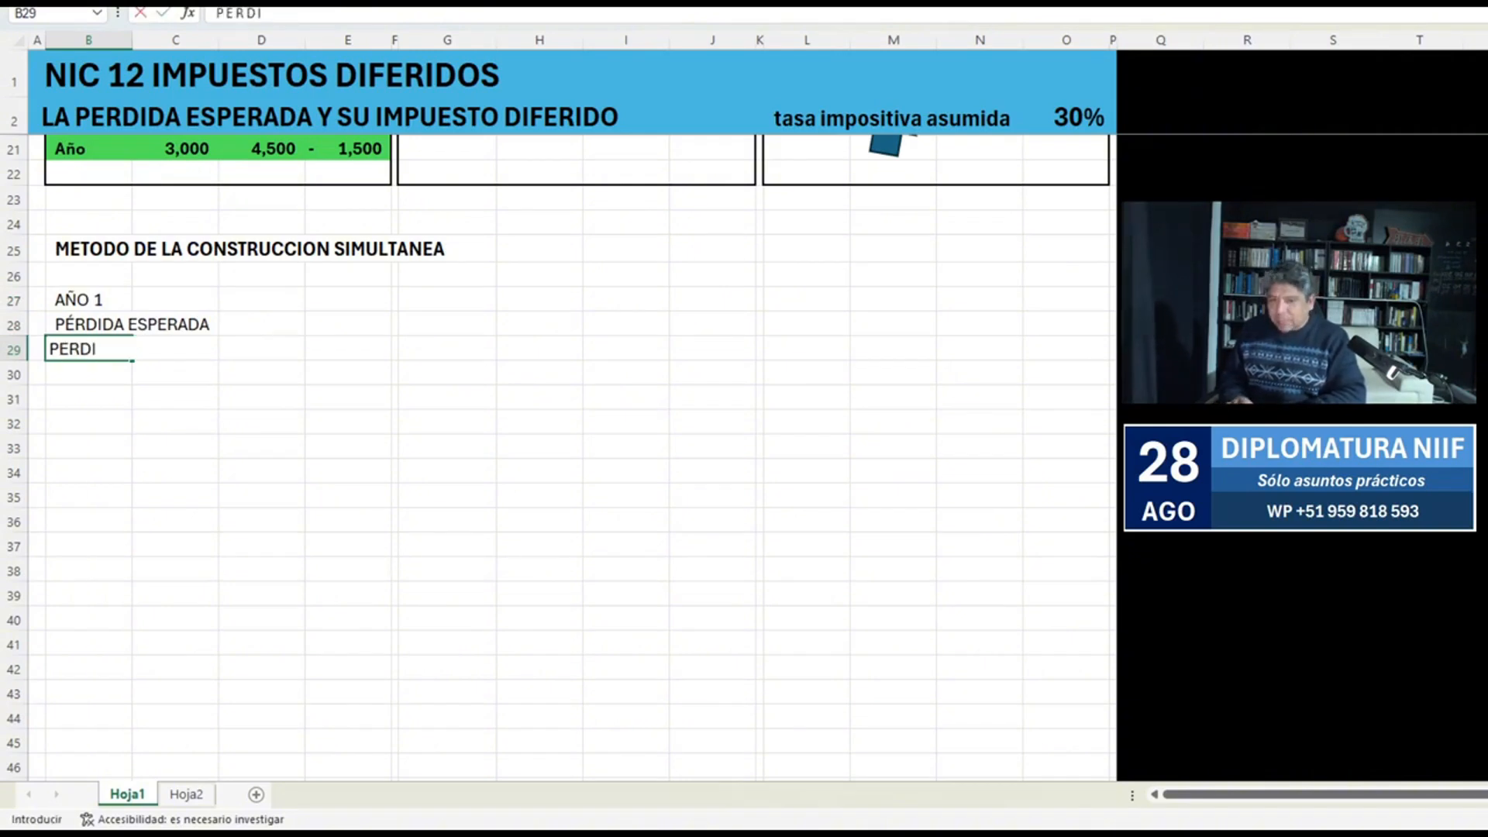
pyautogui.write('DA ACUMULADA')
pyautogui.press('Return')
pyautogui.press('Up')
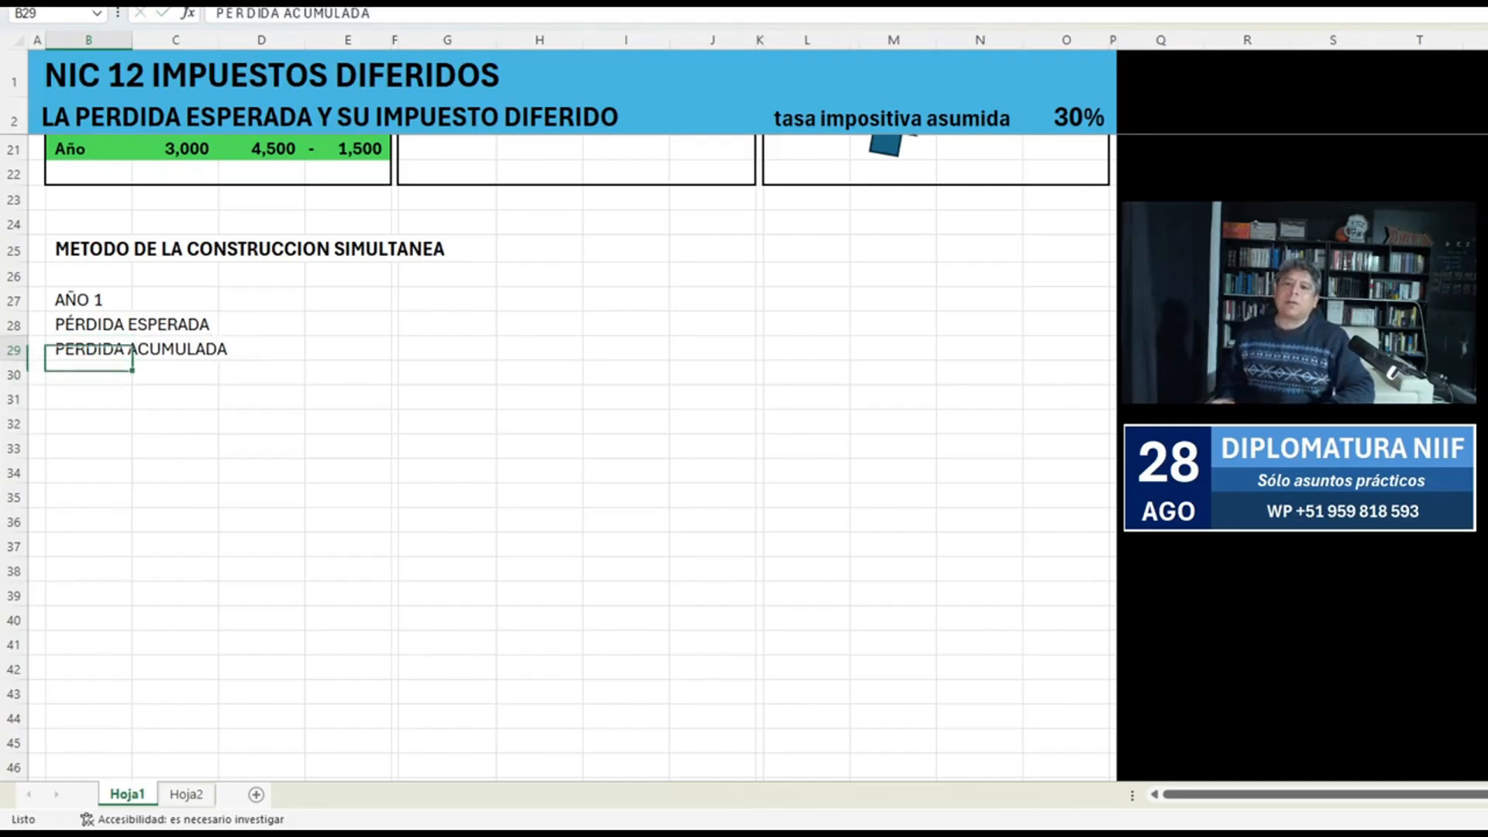
# Link the PÉRDIDA ESPERADA amount in D28 to the Año 1 expected loss with the formula -C7.
pyautogui.press('Right')
pyautogui.press('Right')
pyautogui.press('Up')
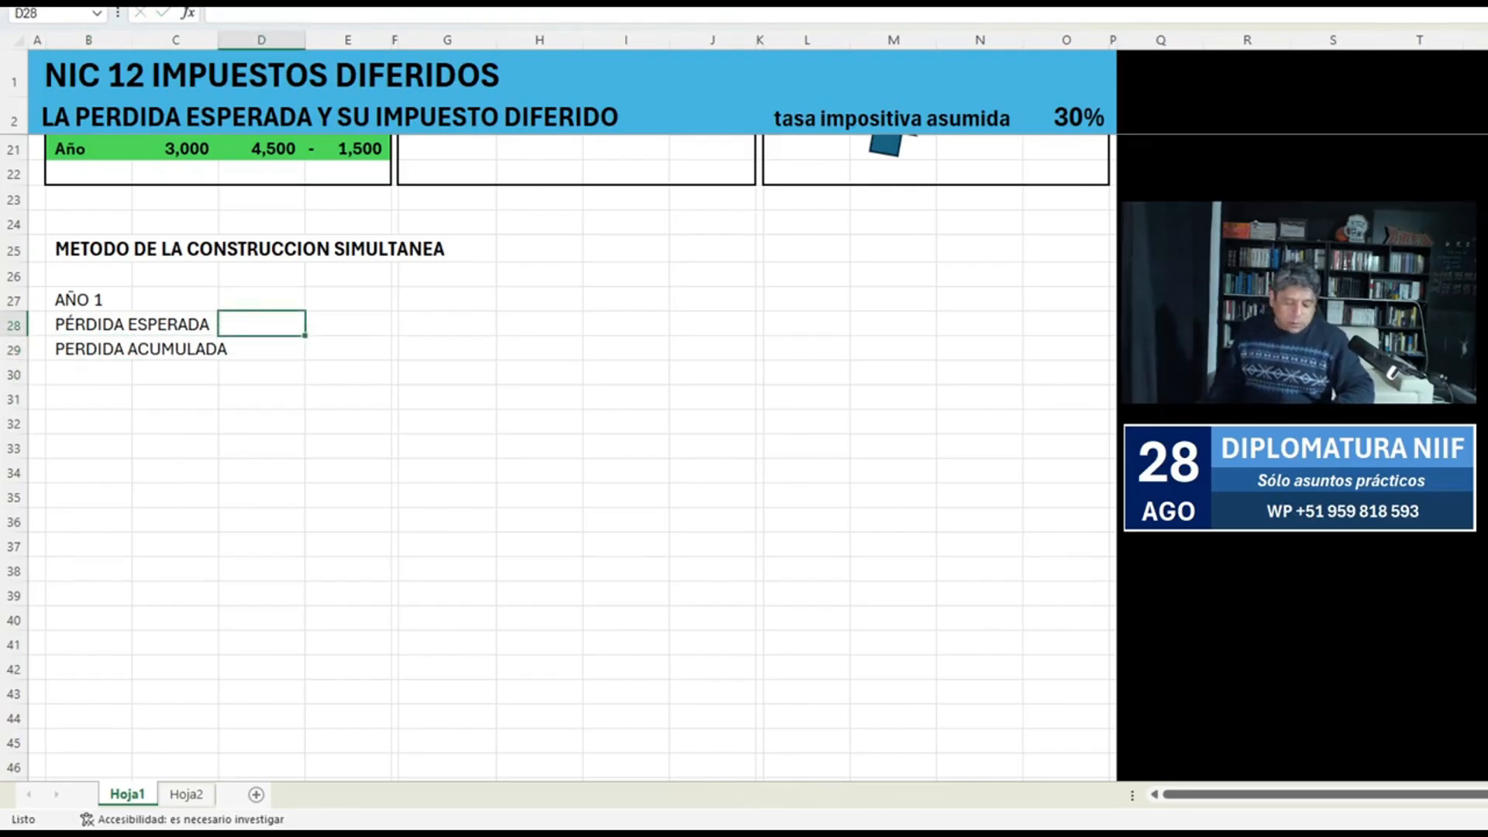
pyautogui.write('-')
pyautogui.scroll(6, 571, 382)
pyautogui.click(177, 247)
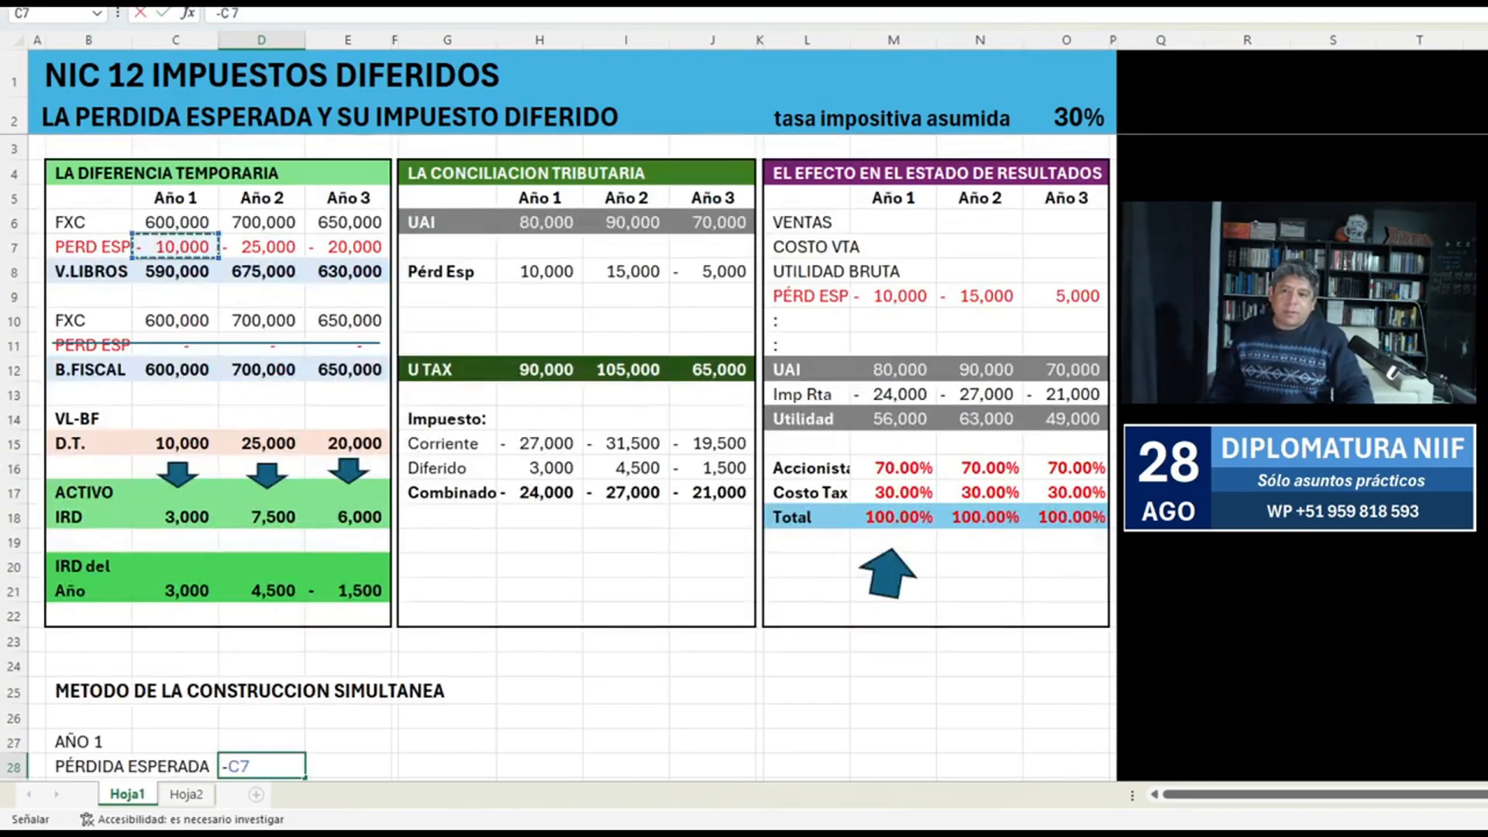
pyautogui.press('Return')
# Link the PERDIDA ACUMULADA amount in E29 to the expected loss with the formula +D28.
pyautogui.press('Down')
pyautogui.press('Down')
pyautogui.press('Down')
pyautogui.press('Down')
pyautogui.press('Down')
pyautogui.press('Down')
pyautogui.press('Down')
pyautogui.press('Down')
pyautogui.press('Down')
pyautogui.press('Down')
pyautogui.press('Down')
pyautogui.press('Down')
pyautogui.press('Down')
pyautogui.press('Down')
pyautogui.press('Down')
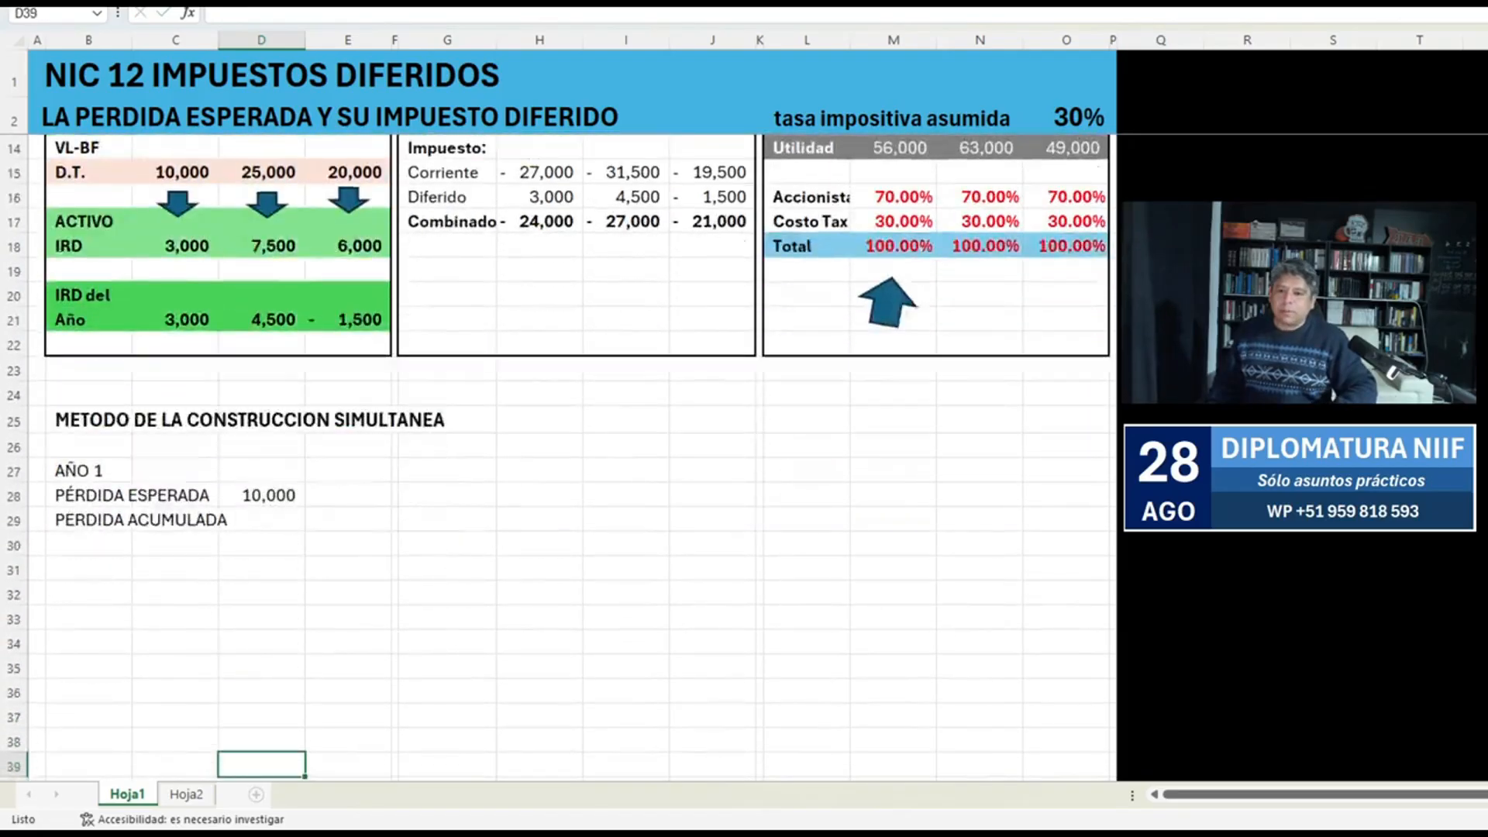
pyautogui.hotkey('ctrl', 'Up')
pyautogui.press('Down')
pyautogui.press('Right')
pyautogui.write('+')
pyautogui.press('Up')
pyautogui.press('Left')
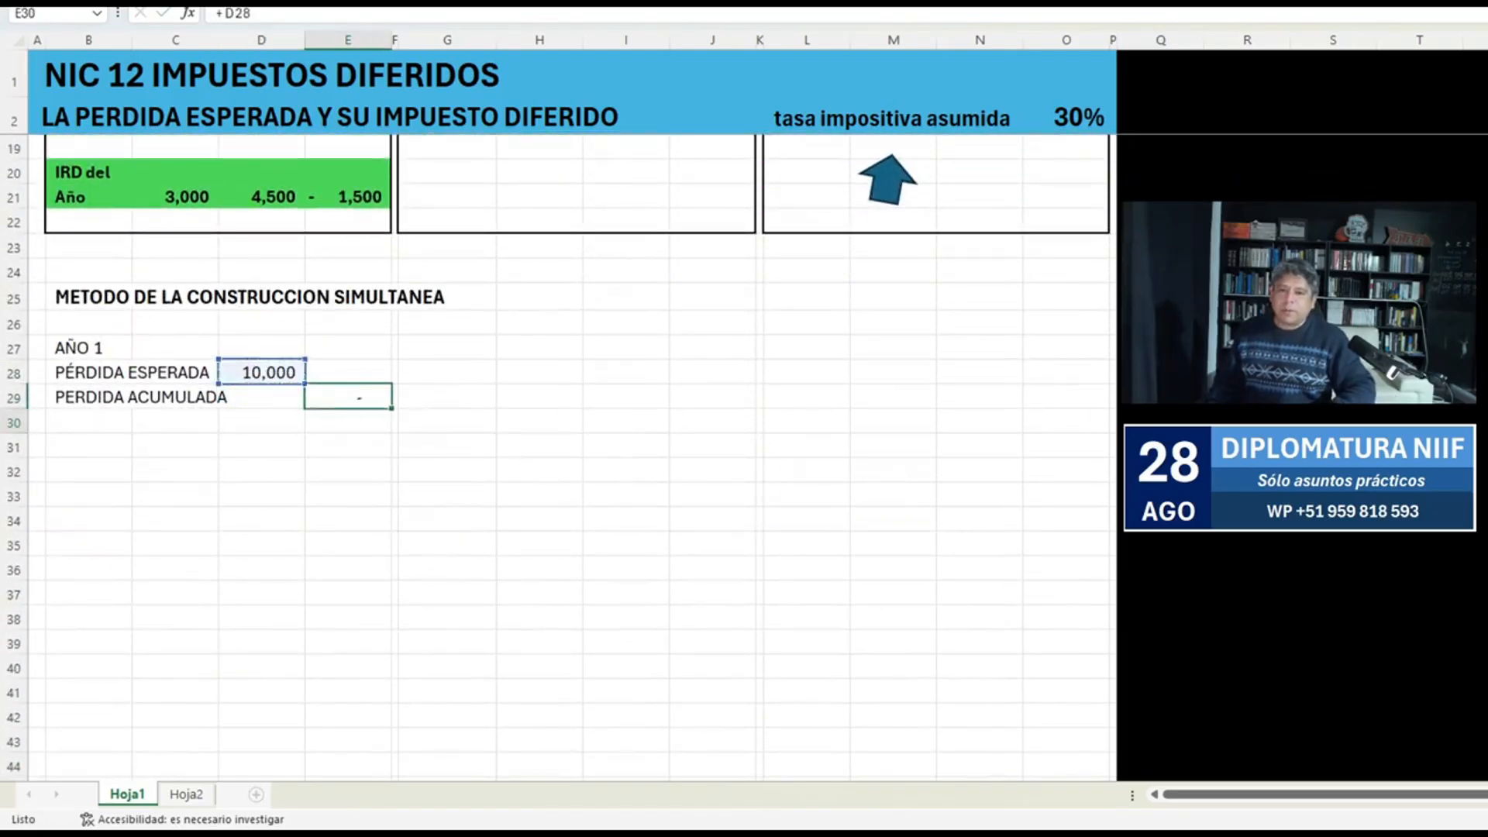
pyautogui.press('Return')
# Enter lowercase d and h as column headings in D27 and E27 above the AÑO 1 amounts.
pyautogui.press('Up')
pyautogui.press('Up')
pyautogui.press('Up')
pyautogui.press('Left')
pyautogui.write('d')
pyautogui.press('Right')
pyautogui.write('h')
pyautogui.press('Left')
pyautogui.press('Left')
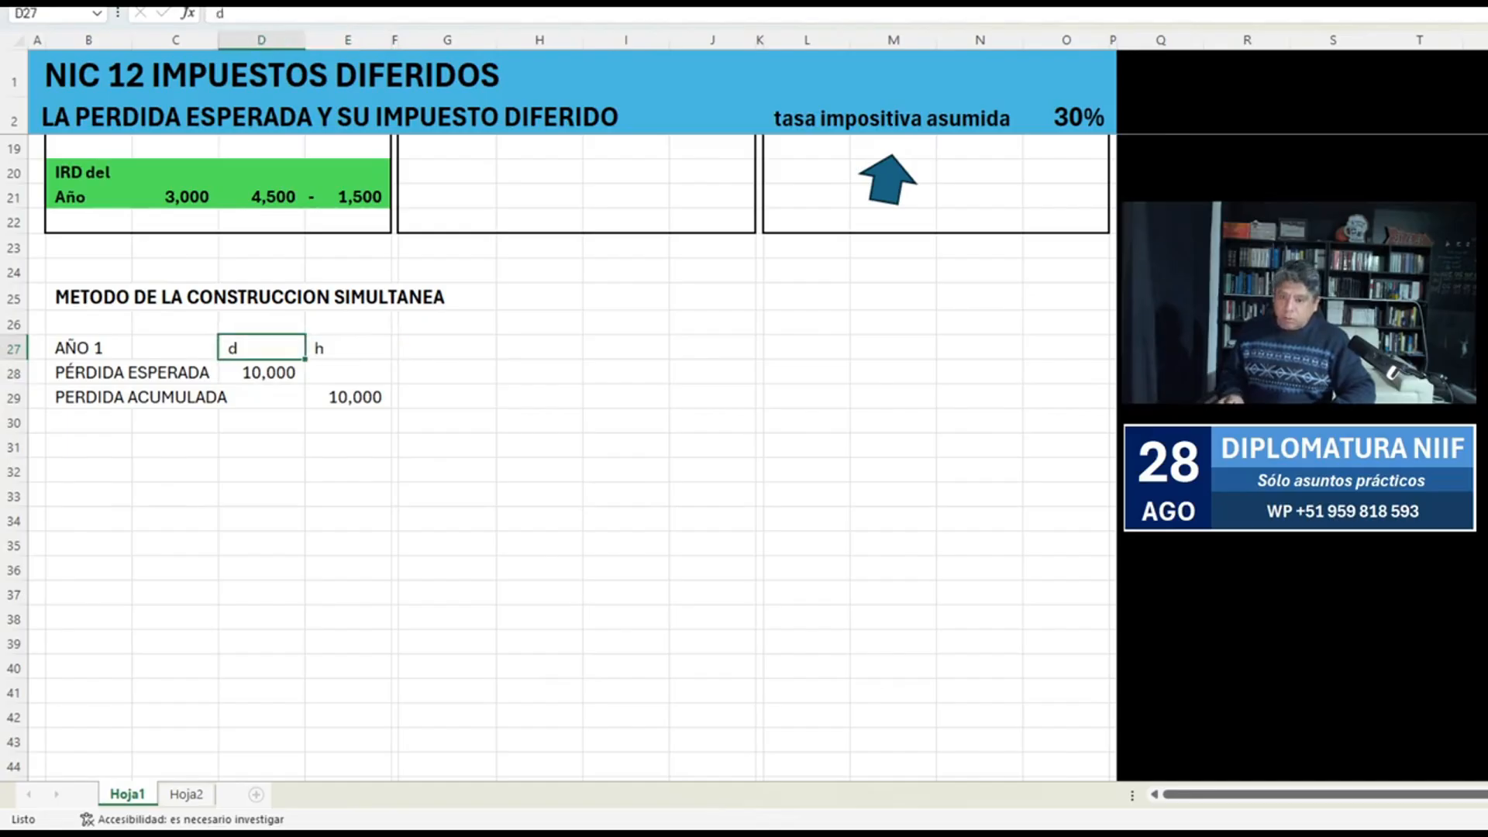
# Retype the heading in D27 as capital D and enter a capital H in G27.
pyautogui.press('Right')
pyautogui.write('D')
pyautogui.press('Right')
pyautogui.press('Right')
pyautogui.write('H')
pyautogui.press('Left')
pyautogui.press('Right')
pyautogui.press('Right')
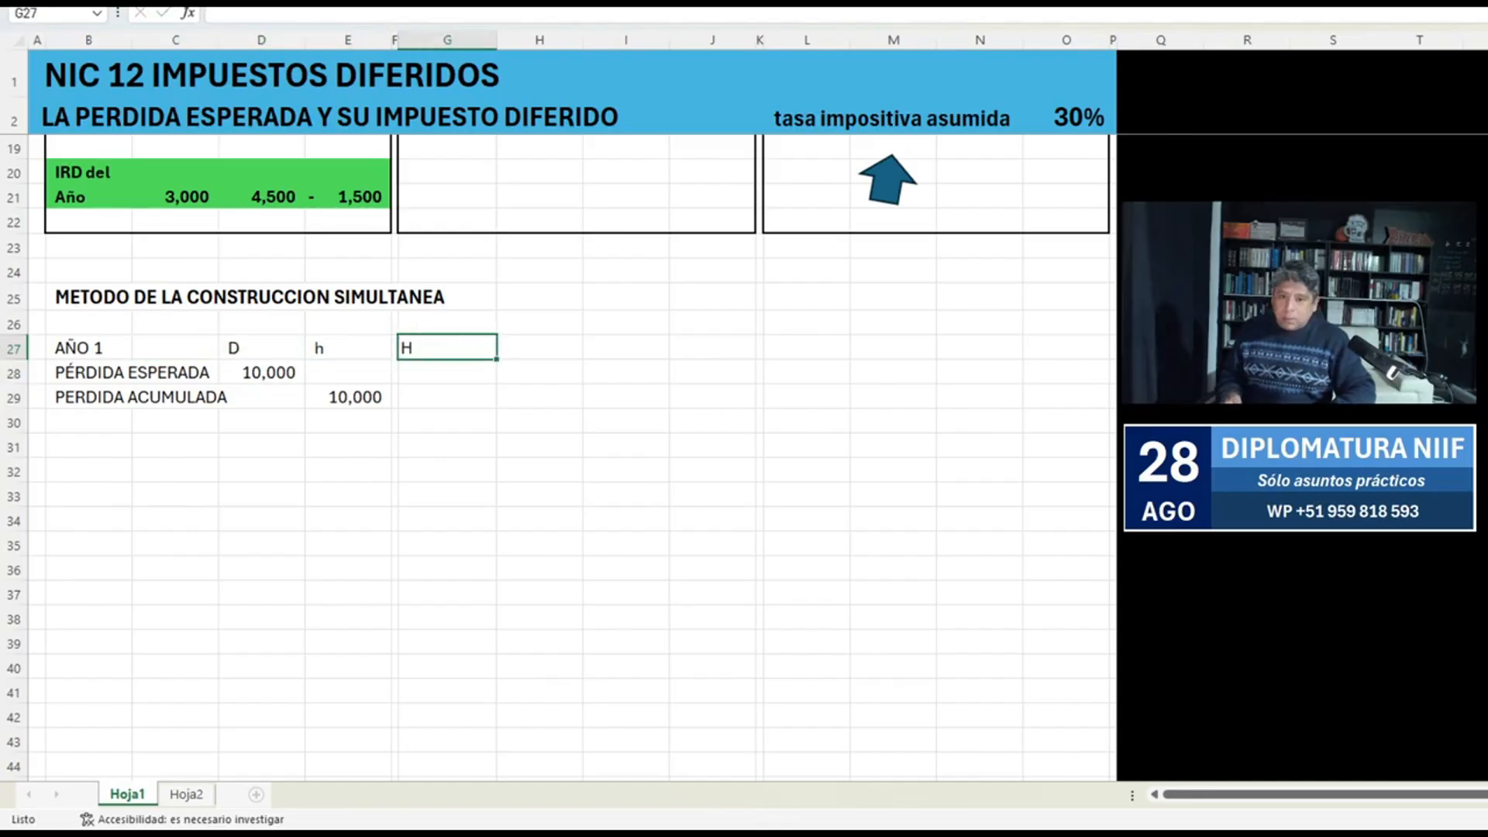
# Move the capital H heading from G27 into E27, replacing the lowercase h.
pyautogui.hotkey('ctrl', 'x')
pyautogui.press('Left')
pyautogui.press('Left')
pyautogui.hotkey('ctrl', 'v')
pyautogui.press('Right')
pyautogui.press('Right')
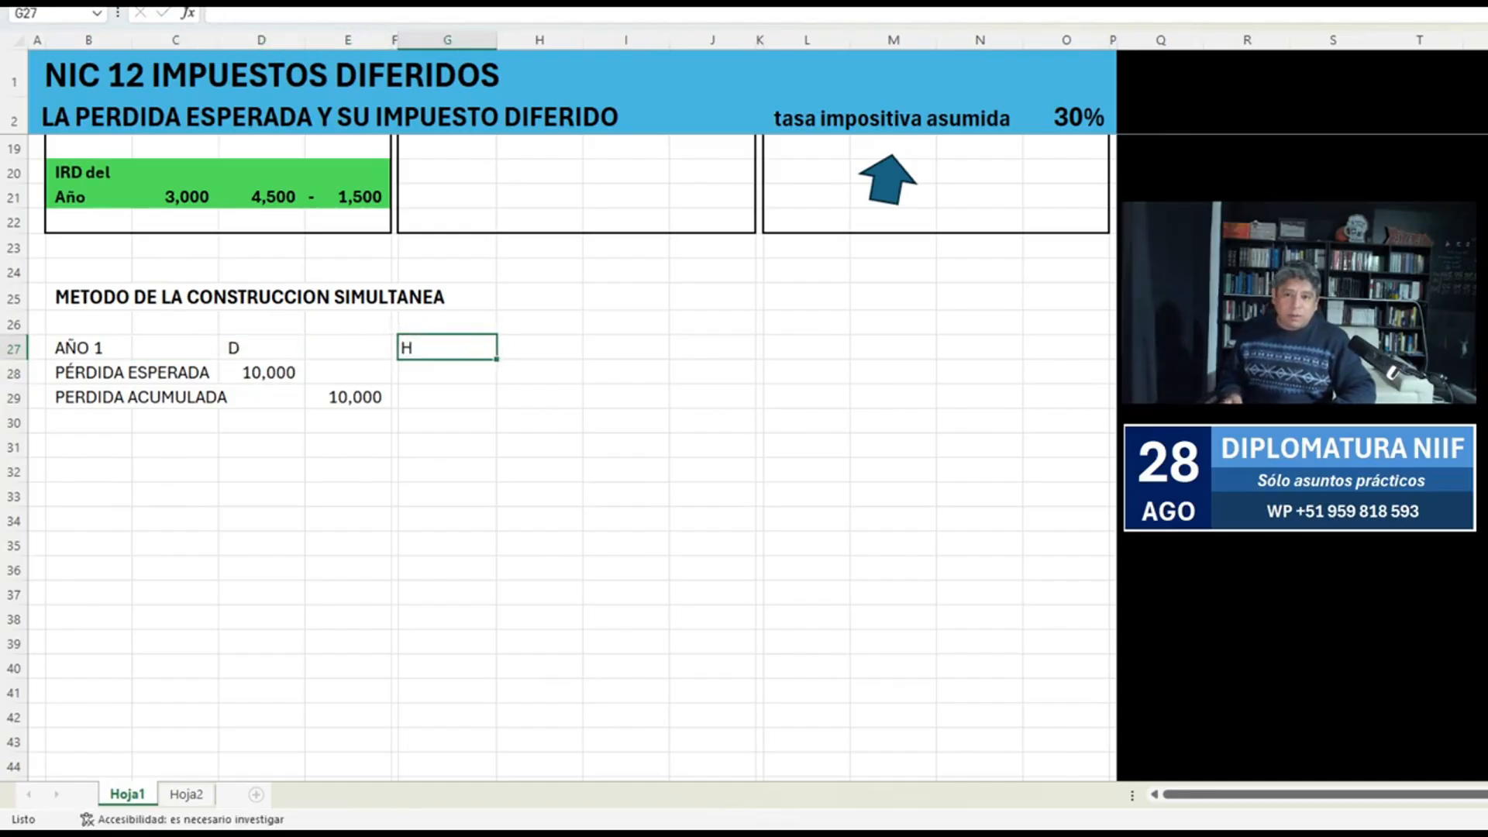
pyautogui.press('Left')
pyautogui.hotkey('ctrl', 'x')
pyautogui.press('Left')
pyautogui.press('Left')
pyautogui.hotkey('ctrl', 'v')
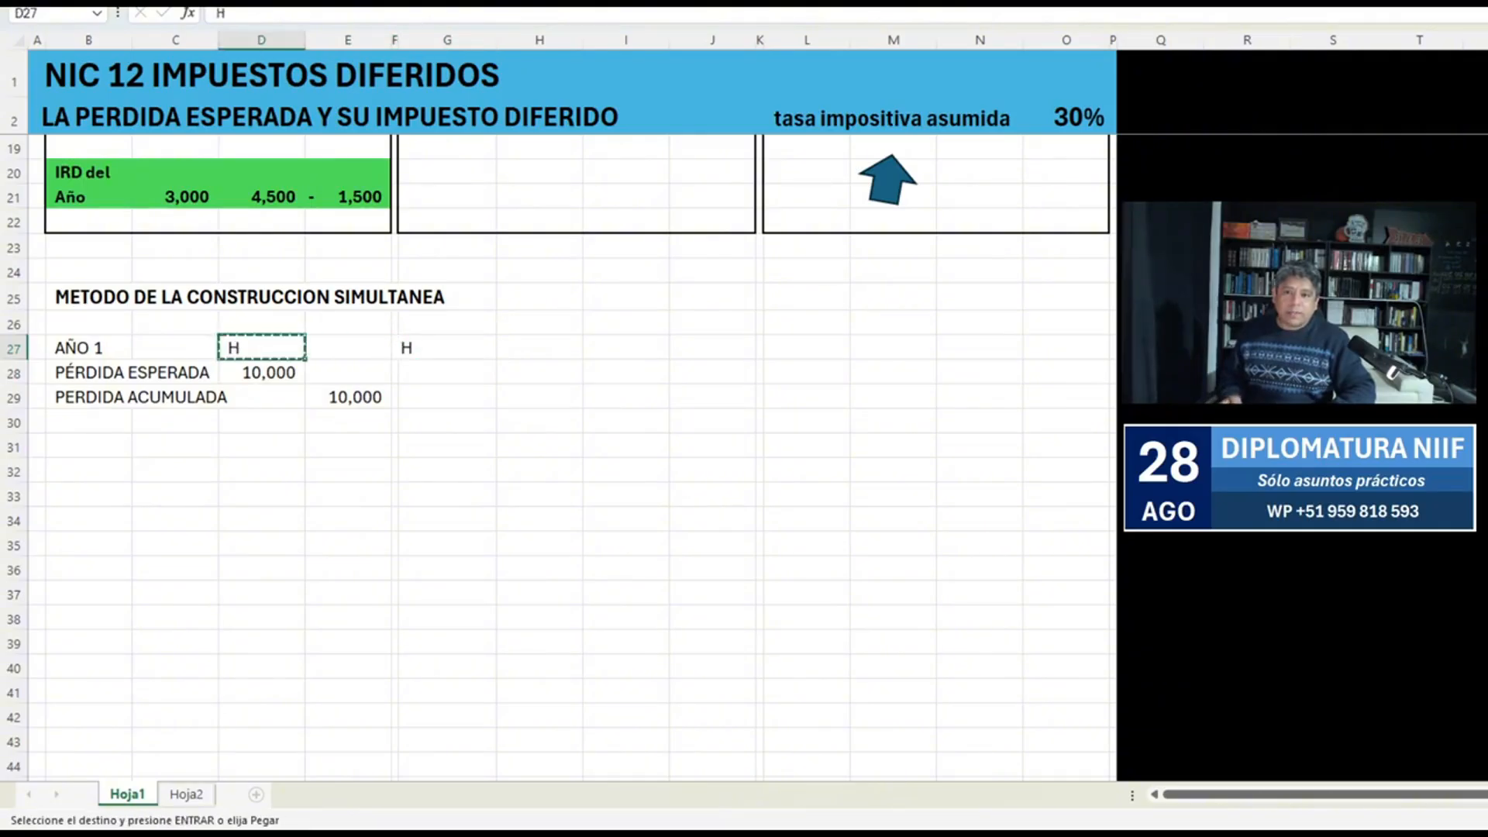
pyautogui.hotkey('ctrl', 'z')
pyautogui.press('Right')
pyautogui.hotkey('ctrl', 'v')
# Center the D and H headings in D27:E27.
pyautogui.hotkey('shift', 'Left')
pyautogui.hotkey('alt', 'h')
pyautogui.press('a')
pyautogui.press('c')
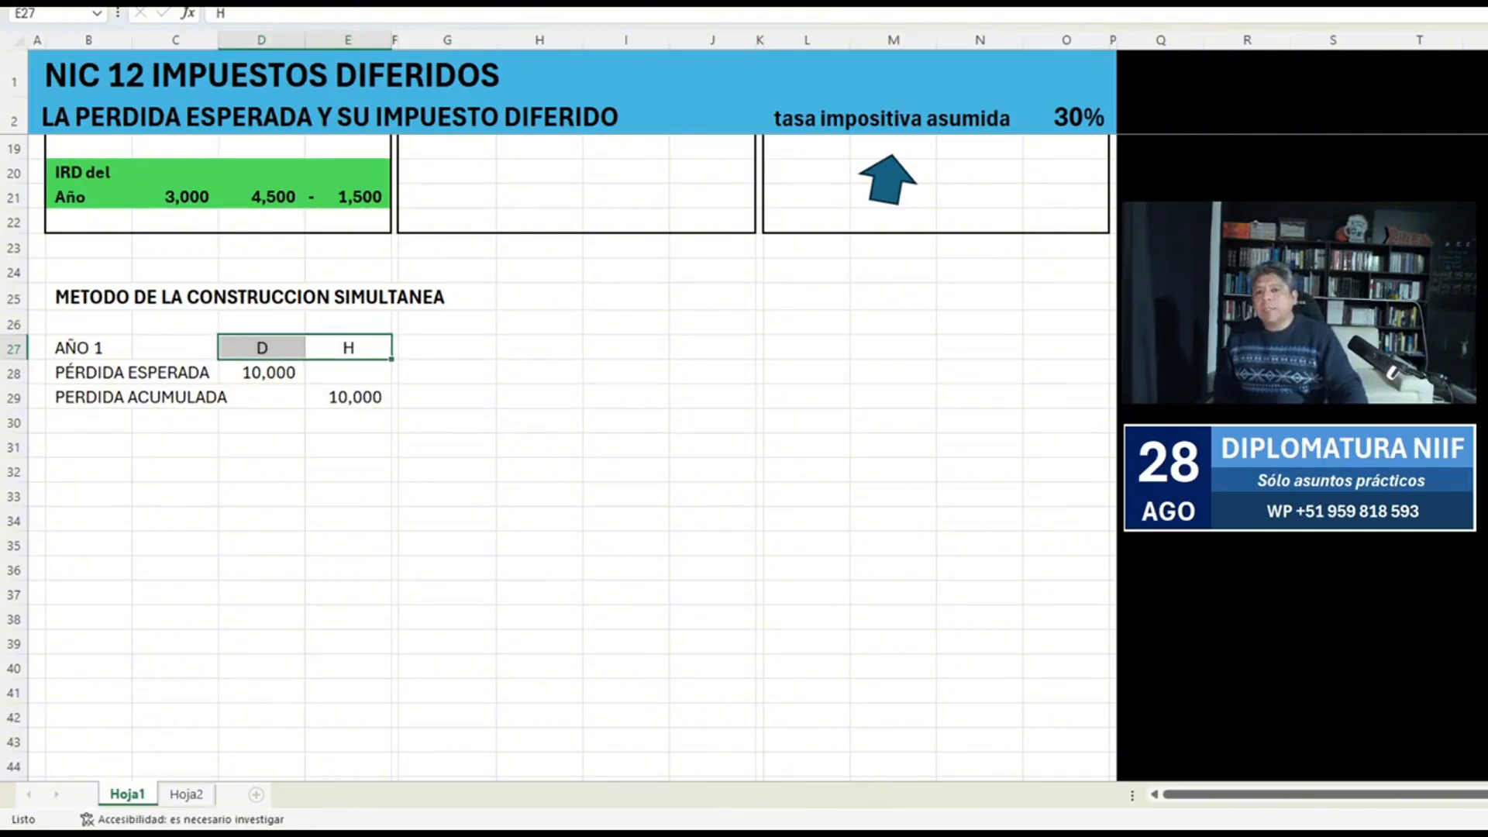
# Copy the AÑO 1 entry in B27:E30 to B31 and rename the copy AÑO 2.
pyautogui.moveTo(88, 348); pyautogui.dragTo(348, 422)
pyautogui.hotkey('ctrl', 'c')
pyautogui.press('Down')
pyautogui.press('Down')
pyautogui.press('Down')
pyautogui.press('Down')
pyautogui.hotkey('ctrl', 'v')
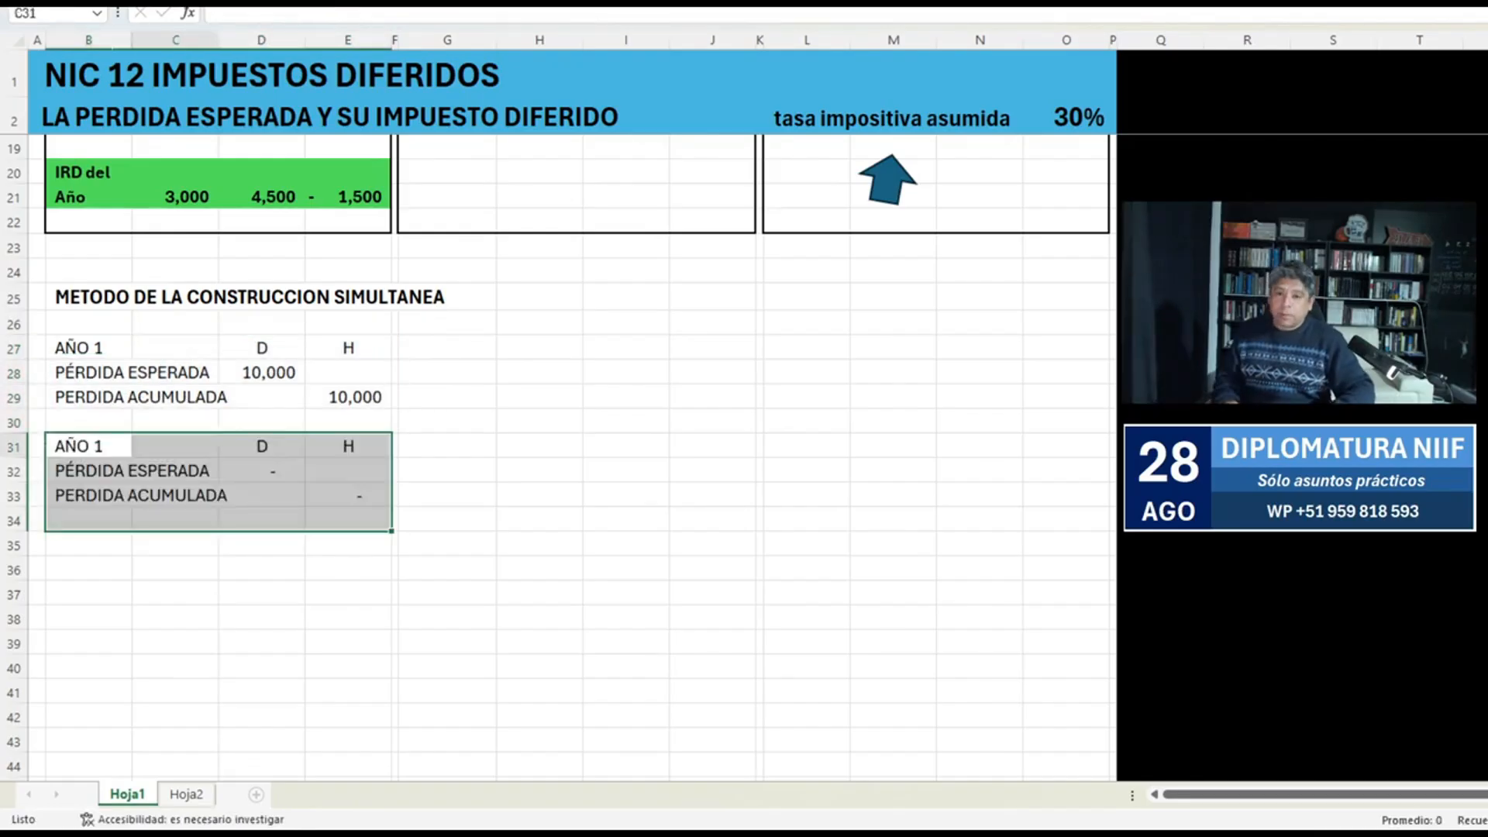
pyautogui.press('F2')
pyautogui.press('BackSpace')
pyautogui.write('2')
pyautogui.press('Return')
# Set the AÑO 2 PÉRDIDA ESPERADA amount in D32 to 15,000.
pyautogui.press('Right')
pyautogui.press('Right')
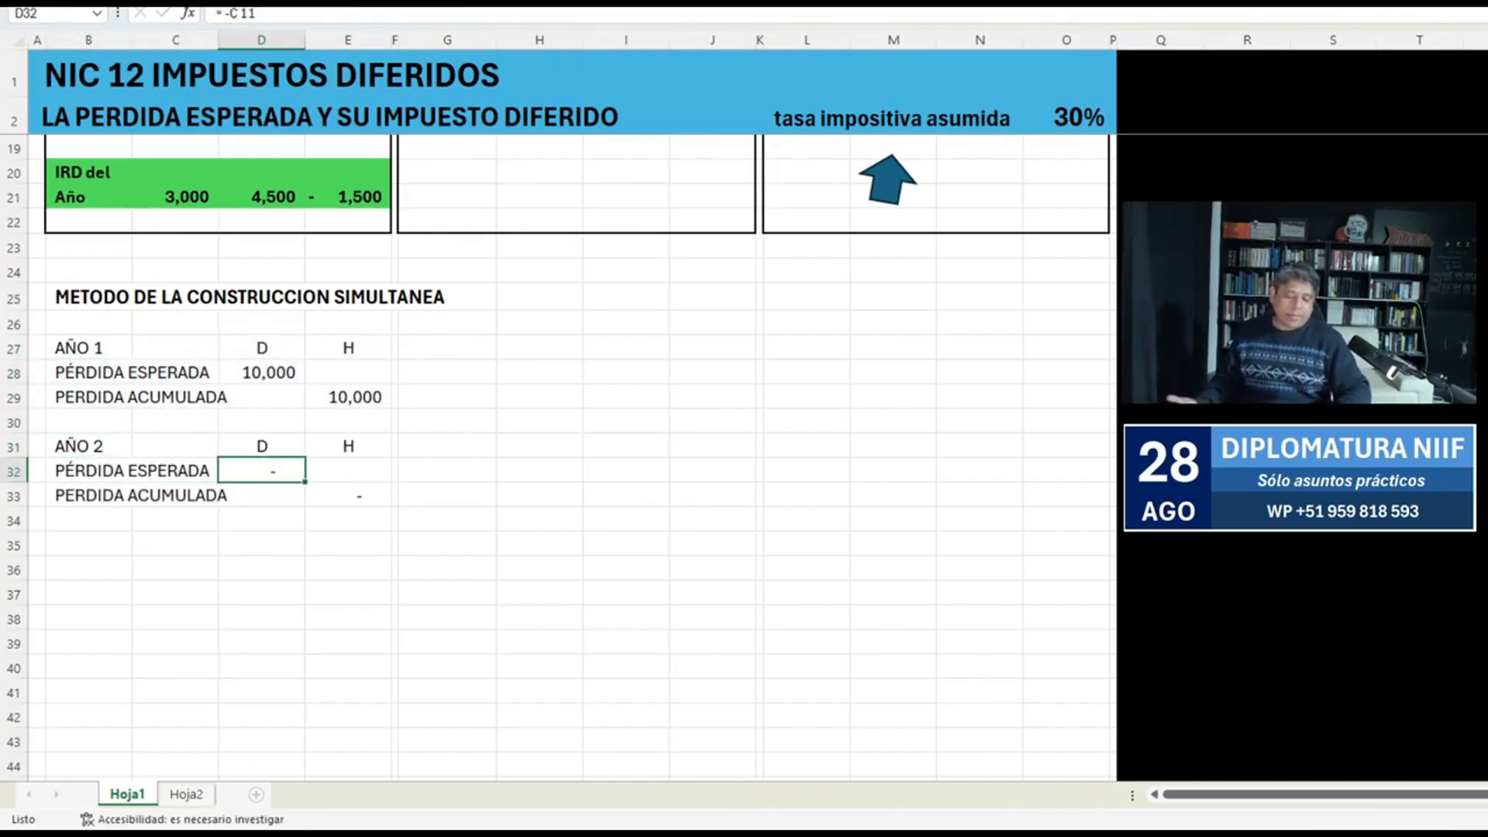
pyautogui.write('+-')
pyautogui.scroll(5, 557, 457)
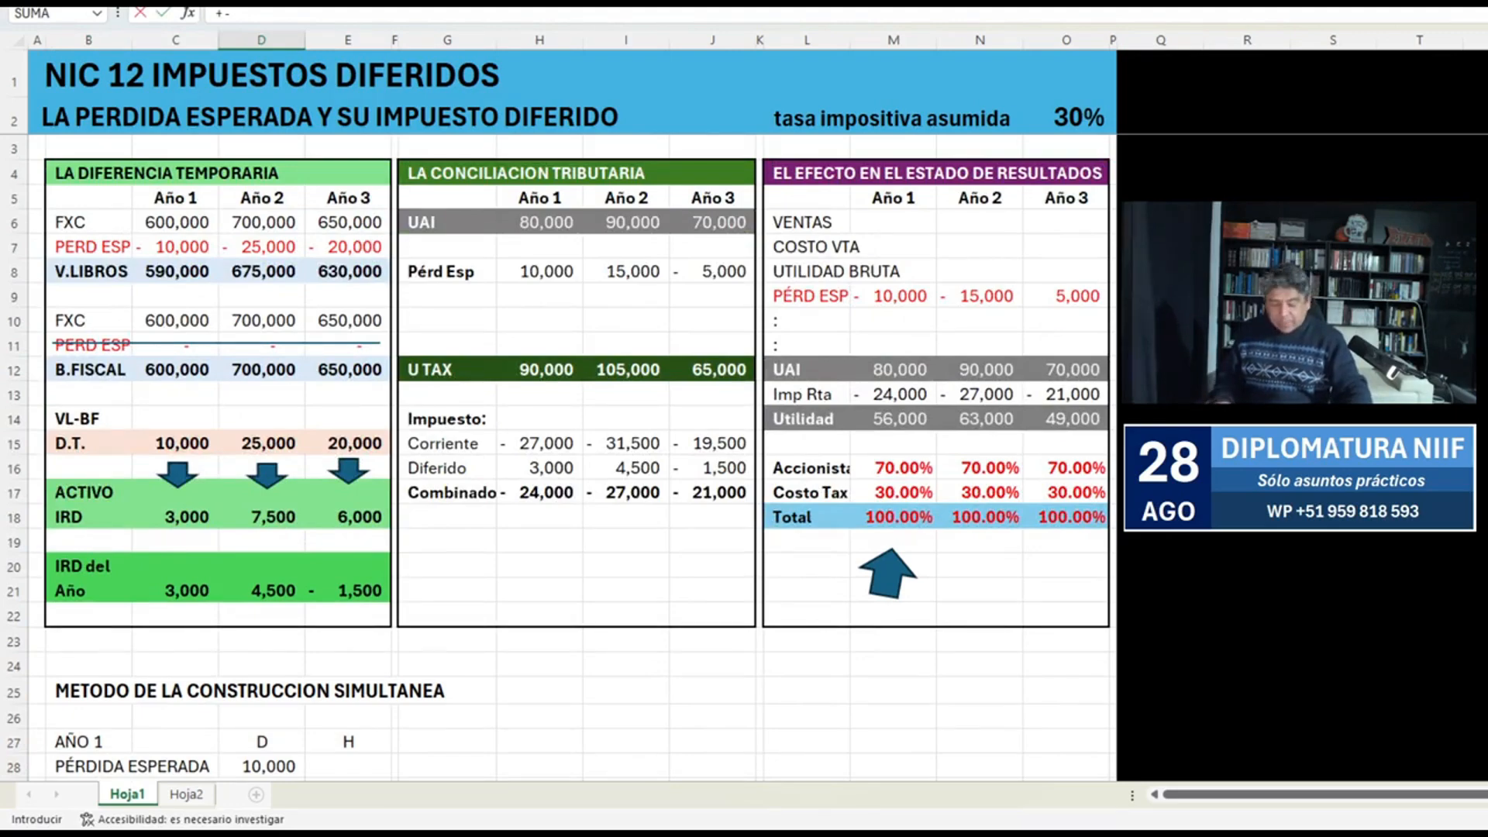
pyautogui.scroll(-2, 558, 457)
pyautogui.press('BackSpace')
pyautogui.press('BackSpace')
pyautogui.write('15000')
pyautogui.press('Return')
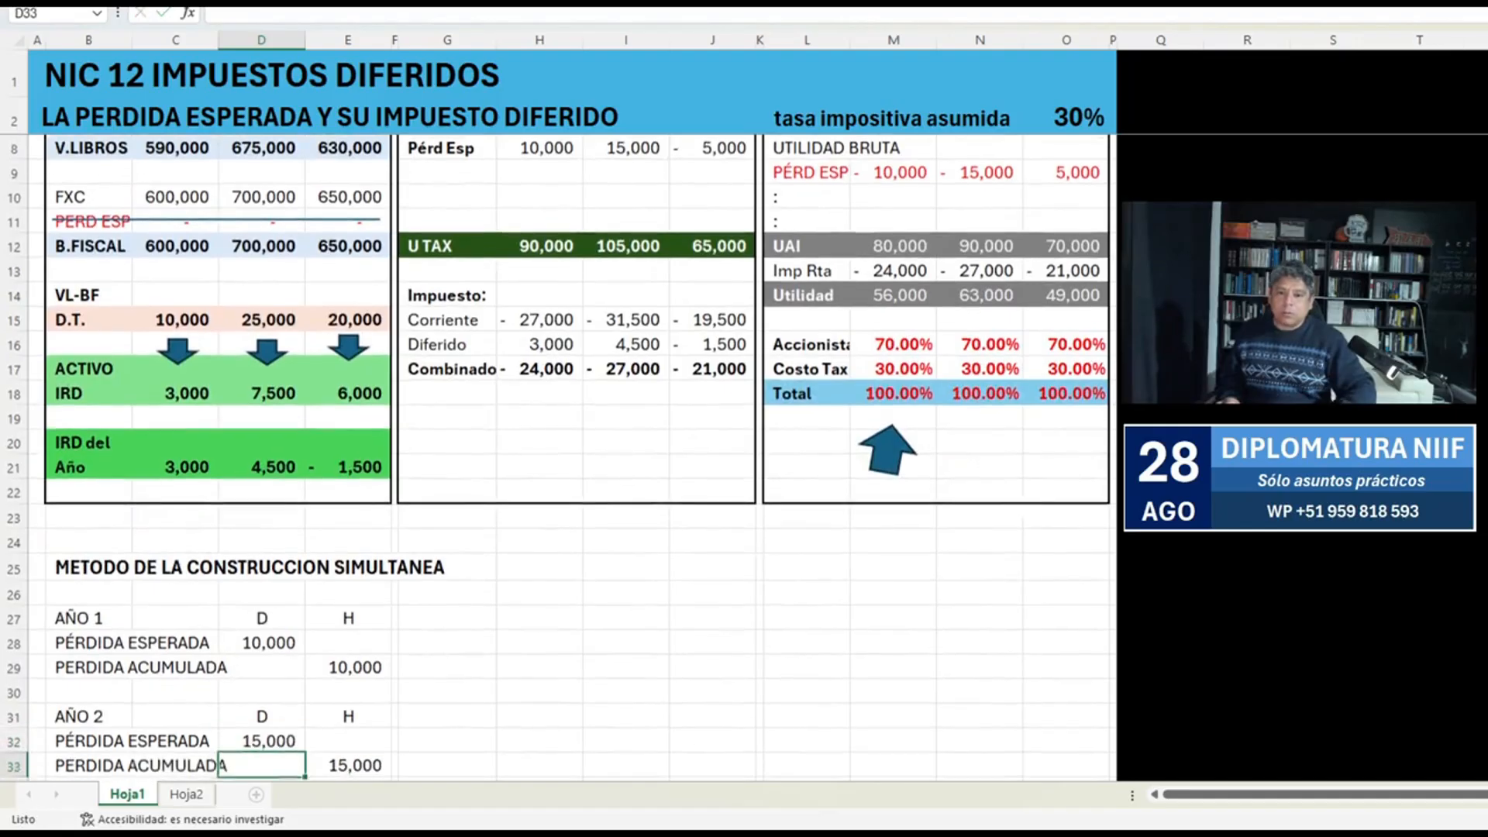
# Copy the AÑO 2 entry in B31:E33 to the block starting at B35.
pyautogui.press('Down')
pyautogui.press('Down')
pyautogui.press('Down')
pyautogui.press('Down')
pyautogui.press('Down')
pyautogui.press('Down')
pyautogui.press('Down')
pyautogui.press('Down')
pyautogui.press('Down')
pyautogui.press('Down')
pyautogui.press('Down')
pyautogui.press('Down')
pyautogui.press('Down')
pyautogui.hotkey('ctrl', 'Up')
pyautogui.press('Left')
pyautogui.press('Left')
pyautogui.press('Up')
pyautogui.hotkey('shift', 'Down')
pyautogui.hotkey('shift', 'Right')
pyautogui.hotkey('shift', 'Right')
pyautogui.hotkey('shift', 'Right')
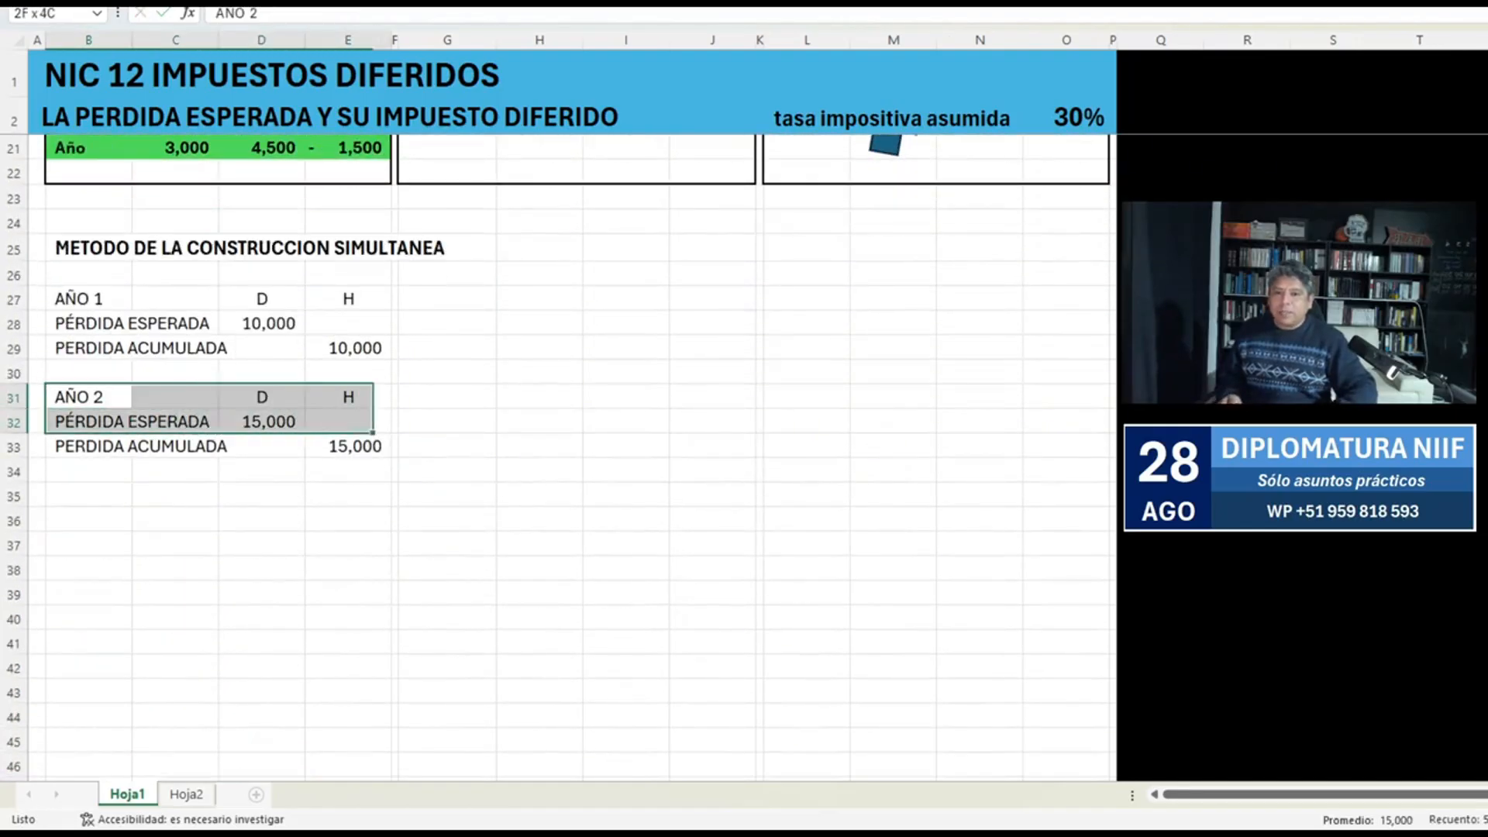
pyautogui.hotkey('shift', 'Down')
pyautogui.hotkey('ctrl', 'c')
pyautogui.press('Down')
pyautogui.press('Down')
pyautogui.press('Down')
pyautogui.press('Down')
pyautogui.press('Return')
pyautogui.press('Up')
pyautogui.press('Down')
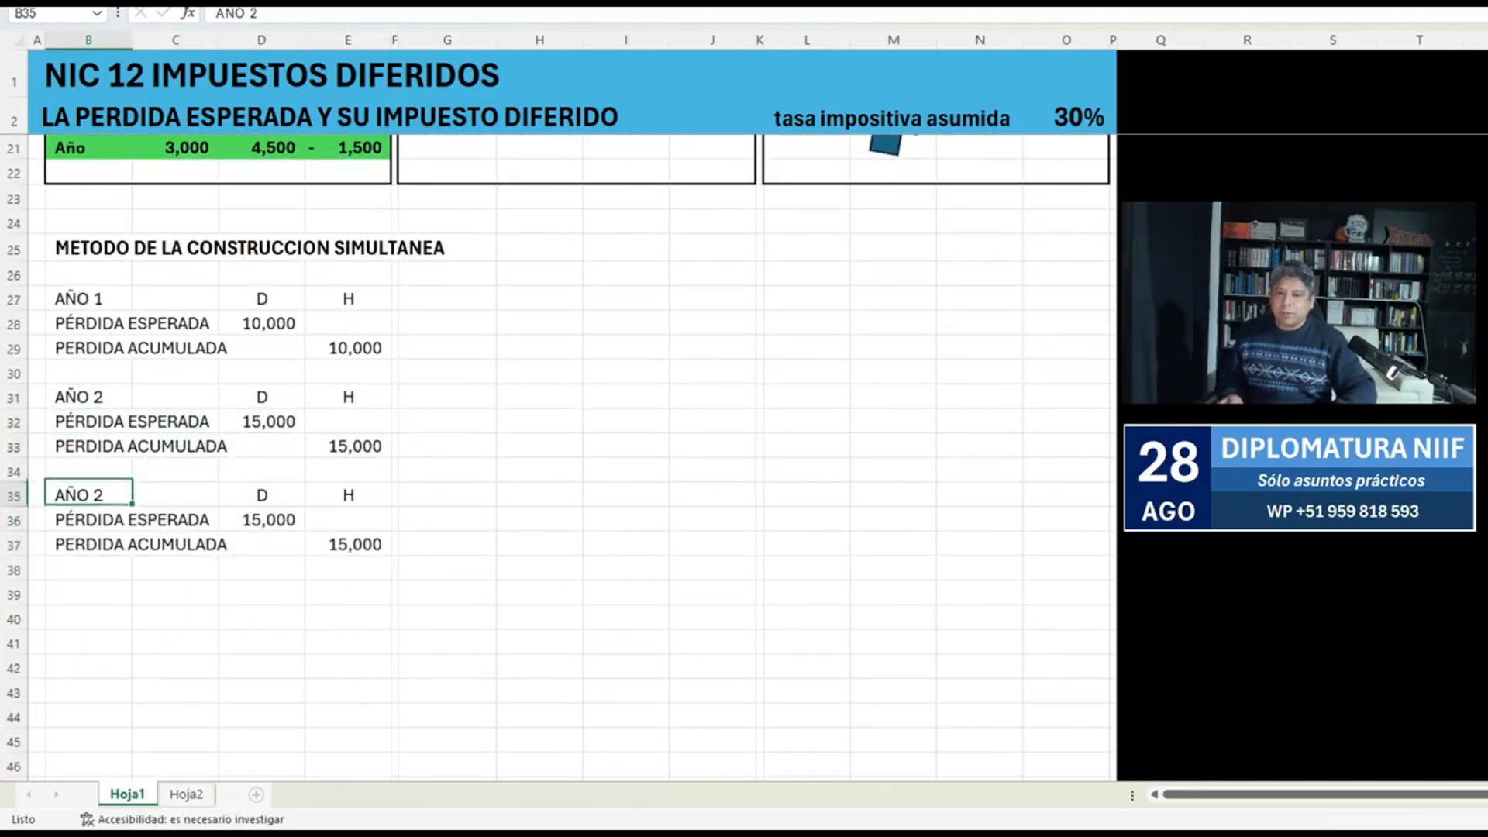
# Rename the copied entry's heading in B35 as AÑO 3.
pyautogui.press('F2')
pyautogui.press('BackSpace')
pyautogui.write('3')
pyautogui.press('Return')
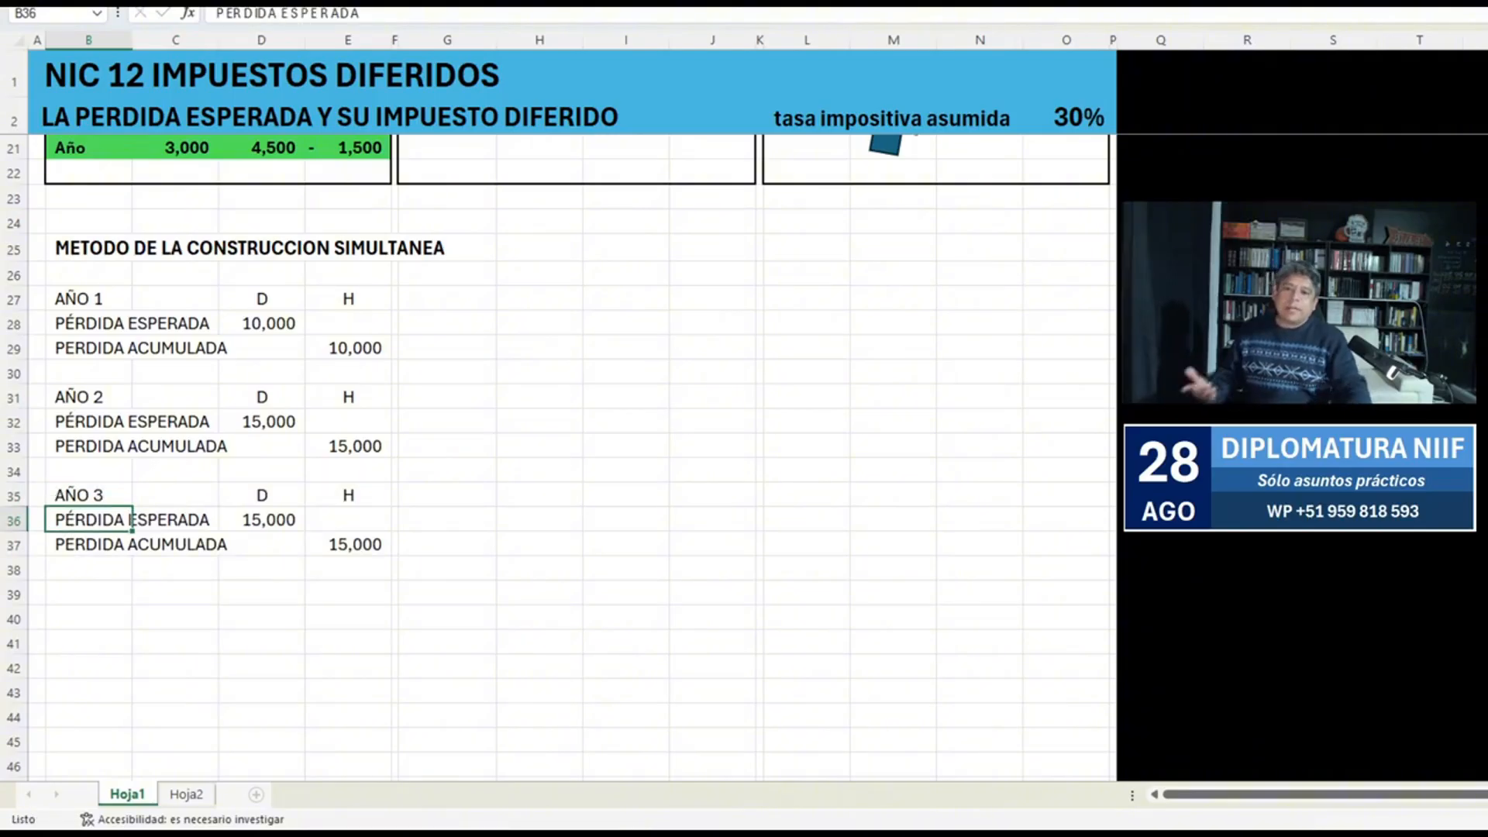
# Check the Año 2 and Año 3 PERD ESP balances in D7:E7 for the AÑO 3 entry.
pyautogui.scroll(6, 572, 457)
pyautogui.click(262, 247)
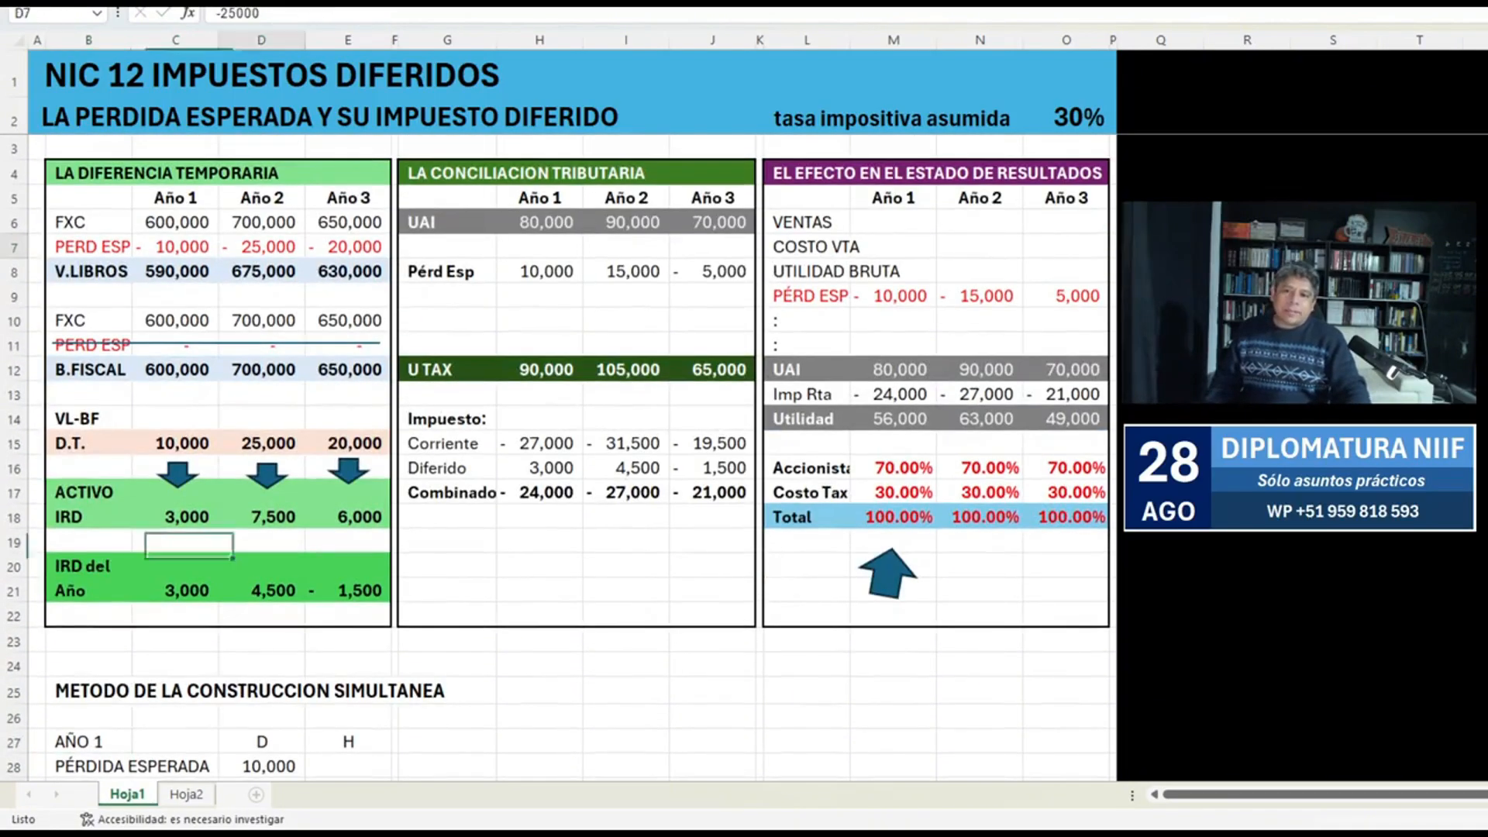
pyautogui.hotkey('shift', 'Right')
pyautogui.scroll(-6, 572, 457)
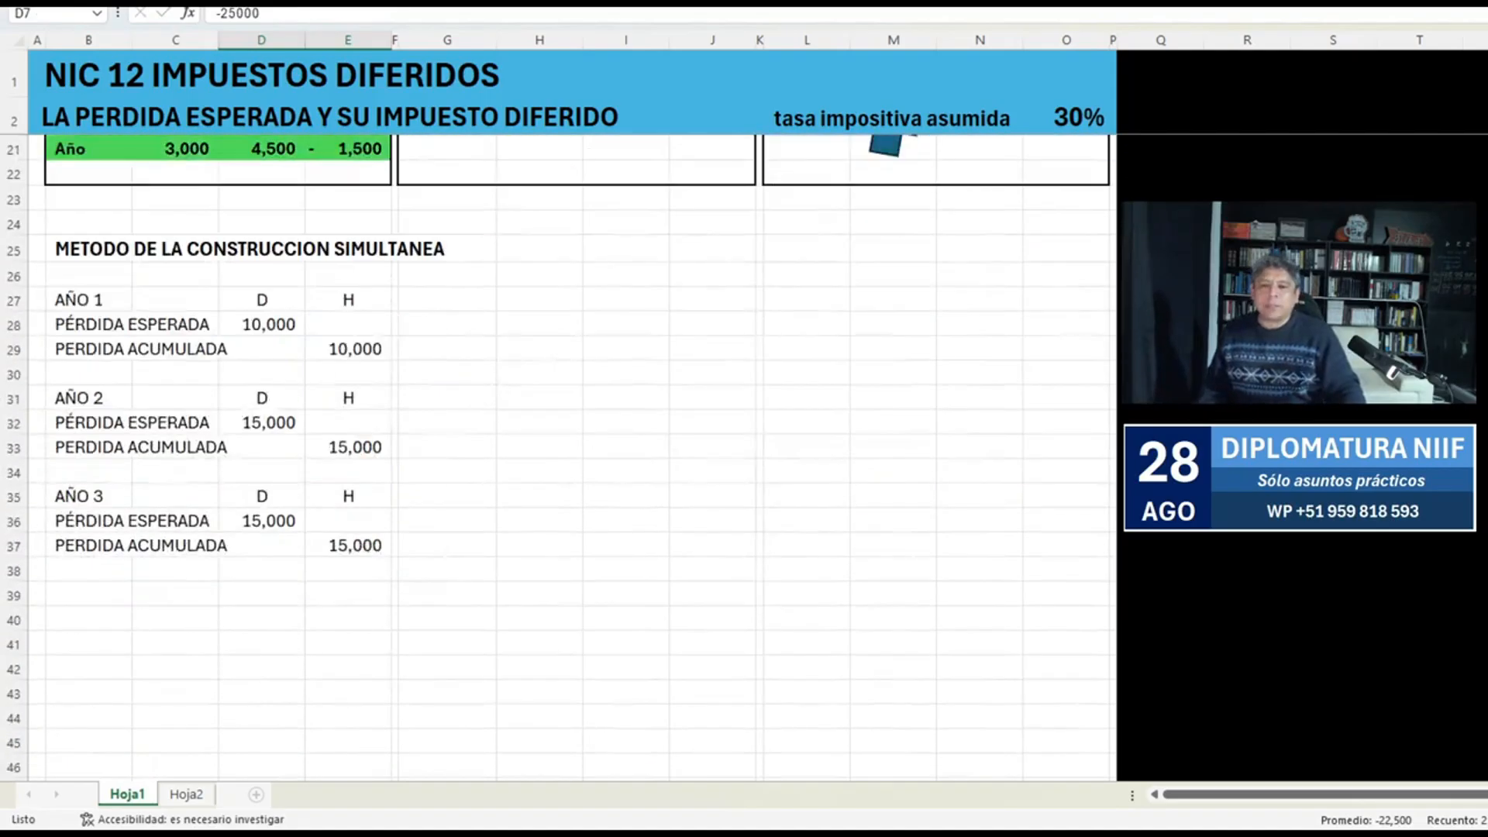
pyautogui.scroll(-1, 571, 458)
pyautogui.click(348, 447)
pyautogui.press('Up')
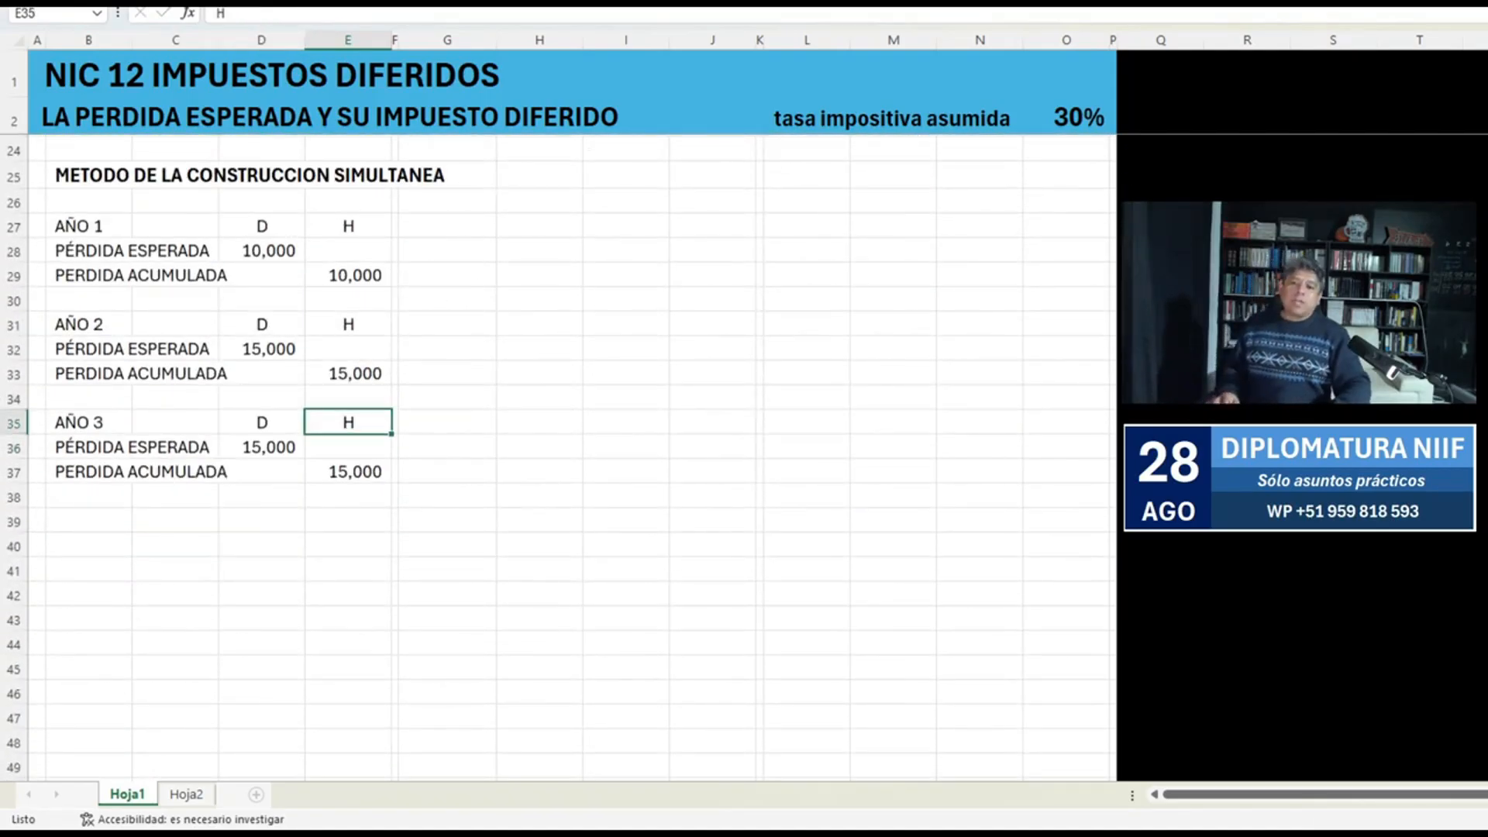
# Clear the copied debit and credit amounts of the AÑO 3 entry in D36:E37.
pyautogui.press('Down')
pyautogui.press('Down')
pyautogui.press('Left')
pyautogui.press('Up')
pyautogui.hotkey('shift', 'Down')
pyautogui.hotkey('shift', 'Right')
pyautogui.press('Delete')
pyautogui.press('Down')
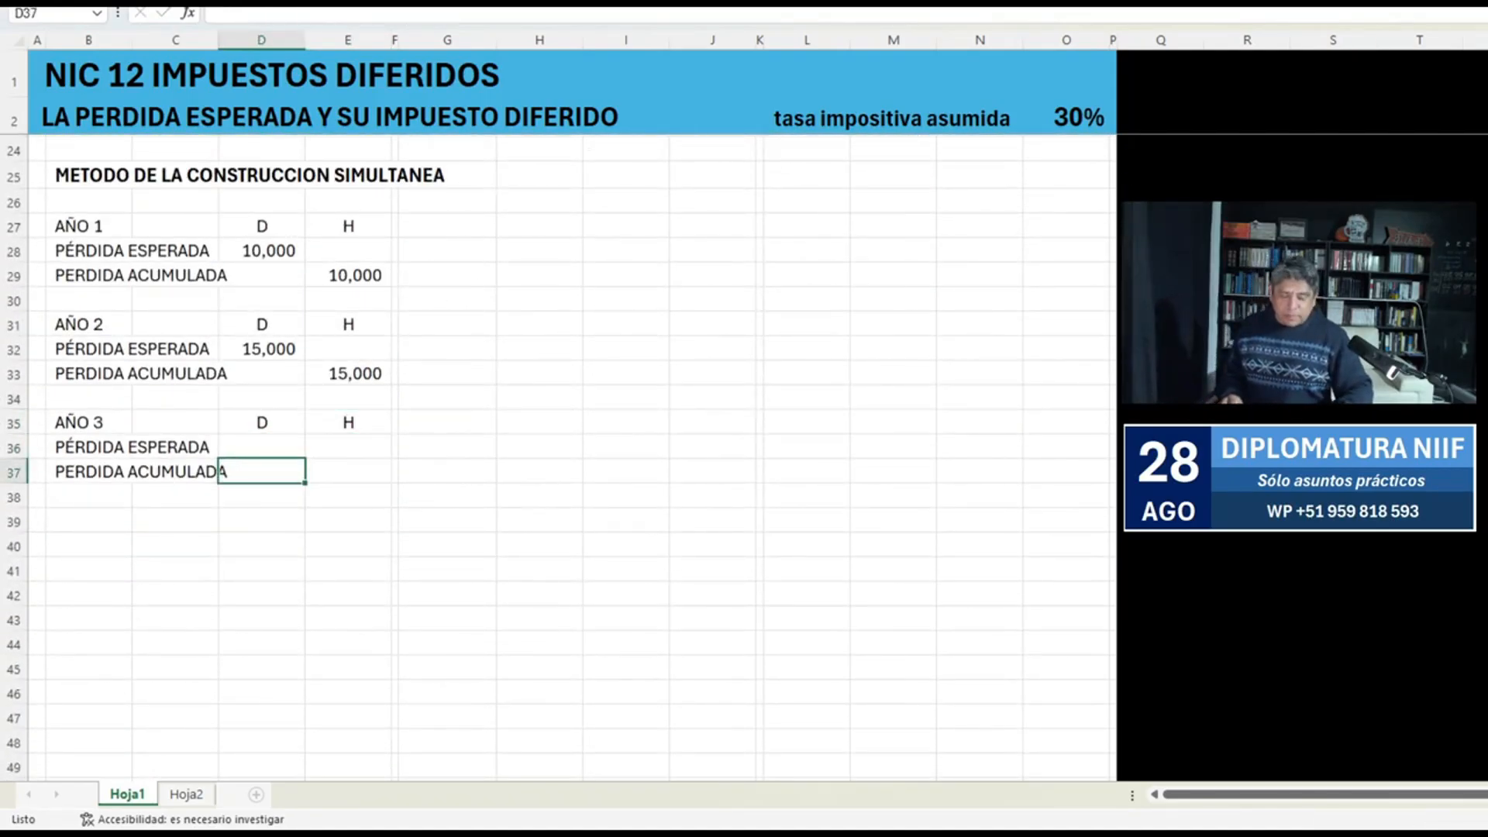
# Enter a 5,000 debit in D37 for AÑO 3 and link the credit in E36 with +D37.
pyautogui.write('5000')
pyautogui.press('Right')
pyautogui.press('Up')
pyautogui.write('+')
pyautogui.press('Left')
pyautogui.press('Down')
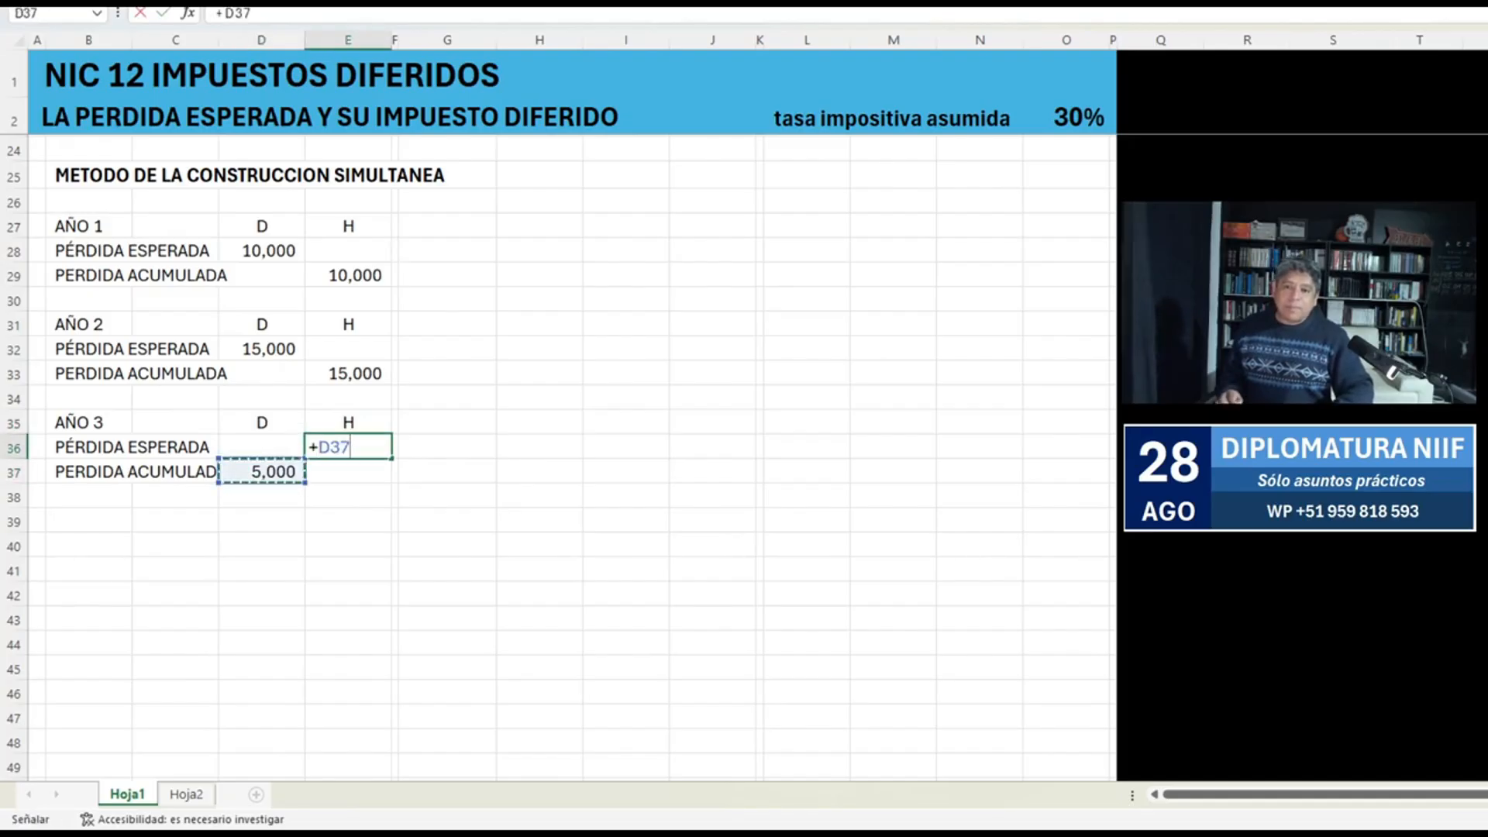
pyautogui.press('Return')
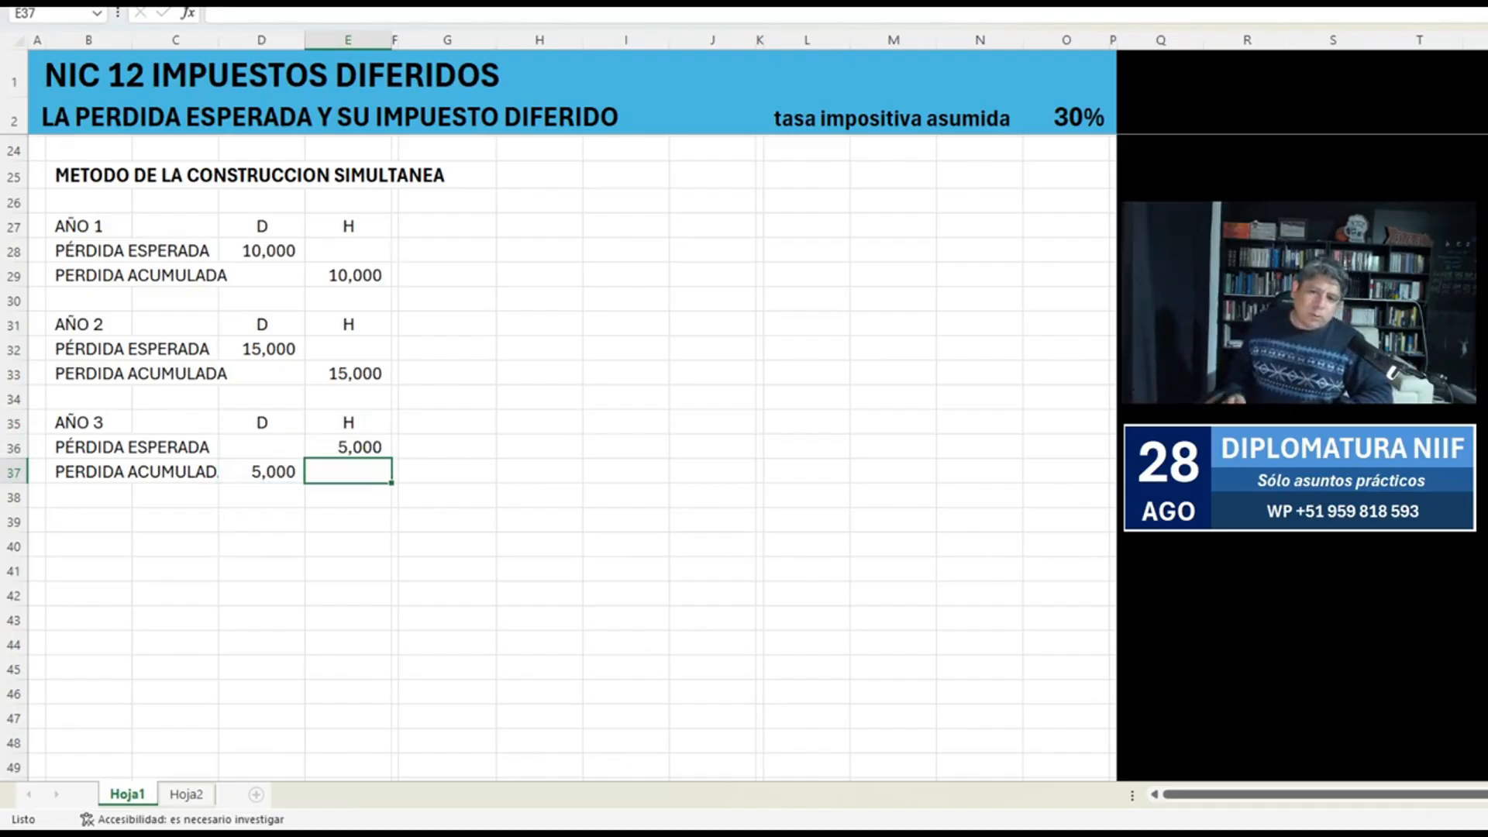
# Replace the PÉRDIDA ESPERADA label of the AÑO 3 entry in B36 with GANANCIA.
pyautogui.hotkey('shift', 'space')
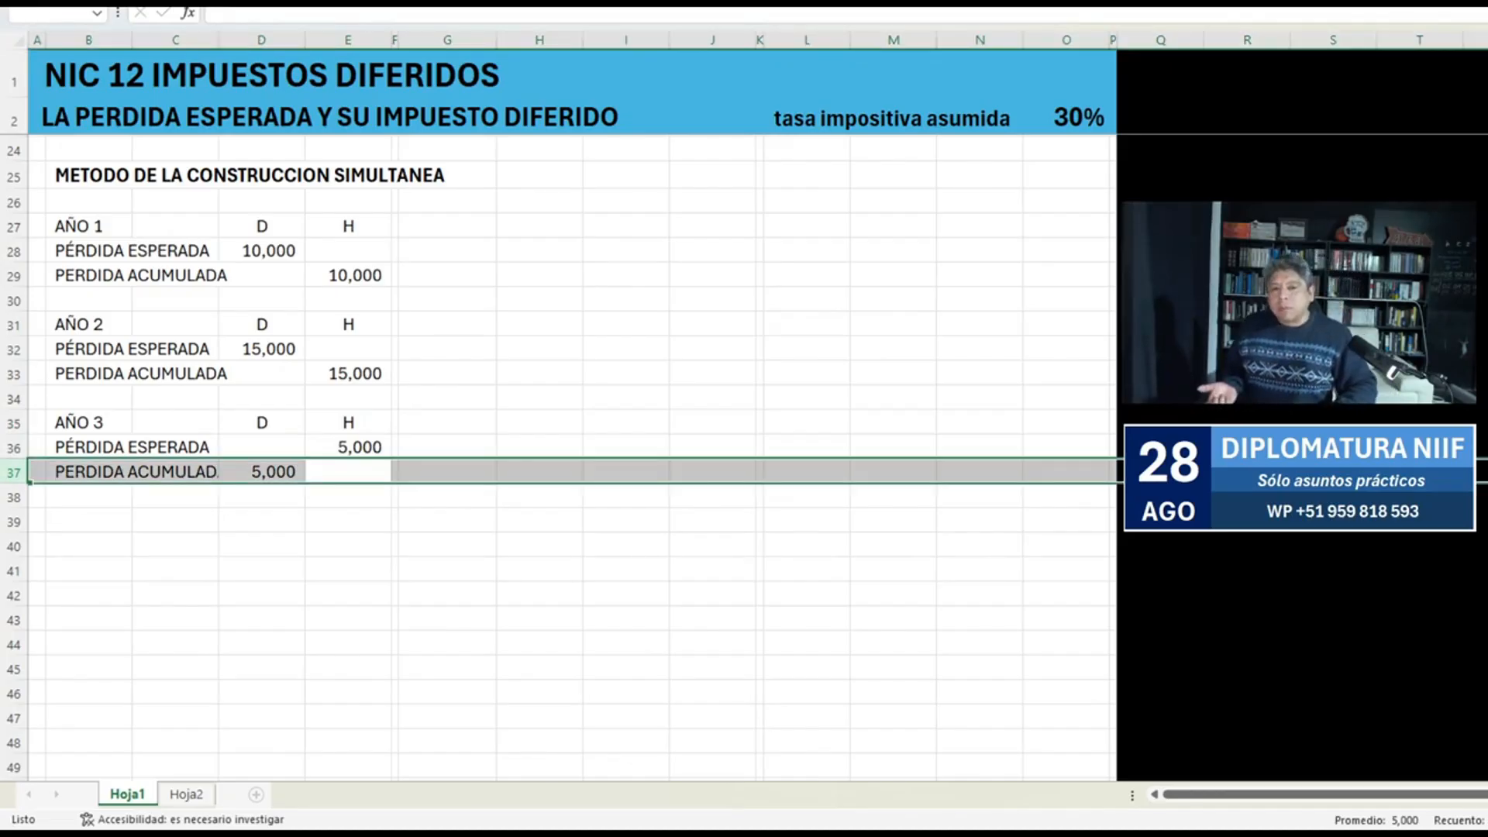
pyautogui.press('Up')
pyautogui.press('Left')
pyautogui.press('Left')
pyautogui.press('Left')
pyautogui.write('GANAN')
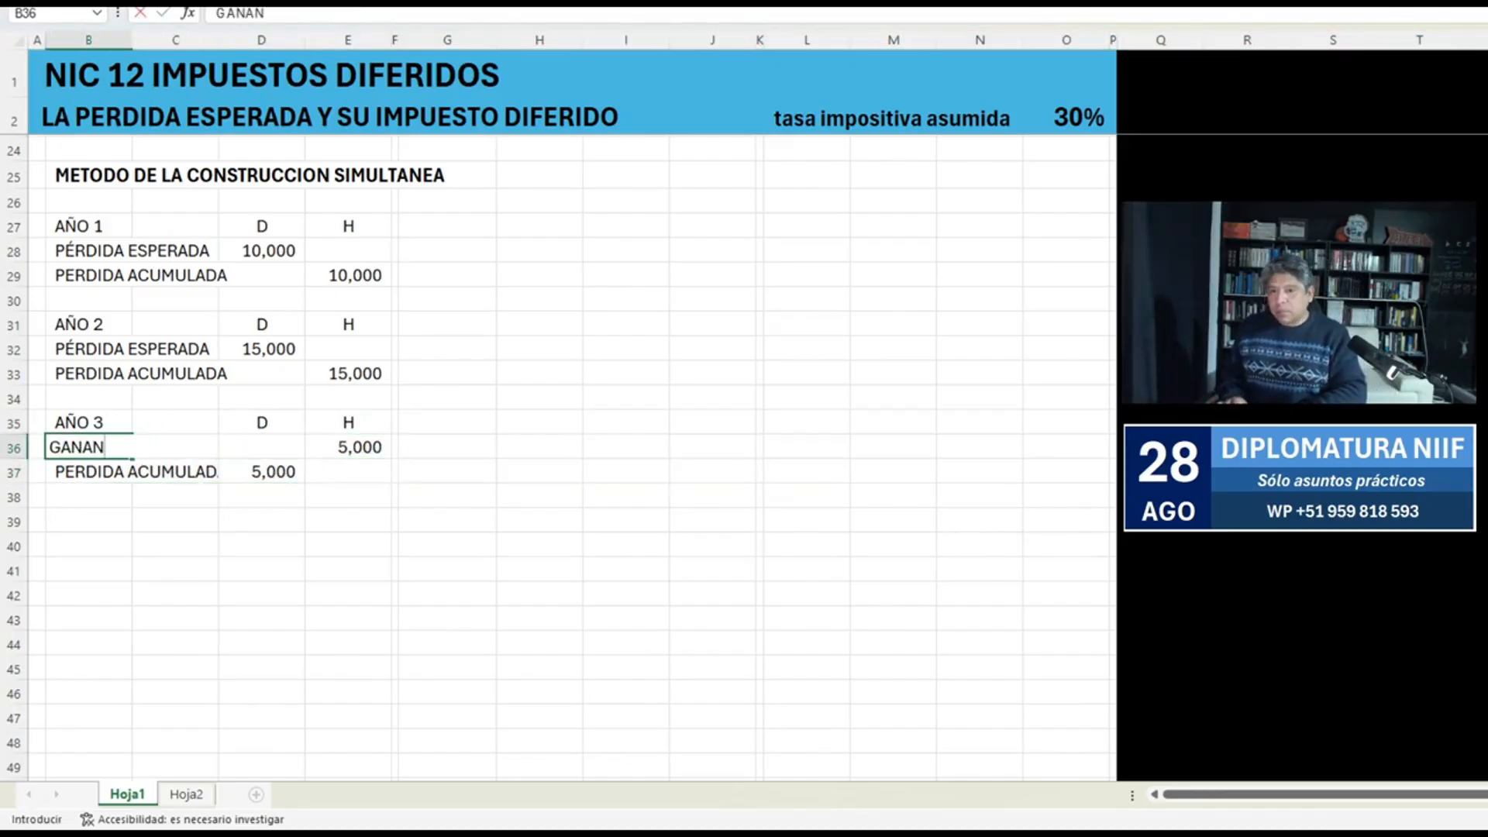
pyautogui.press('Escape')
pyautogui.write('GANANCIA')
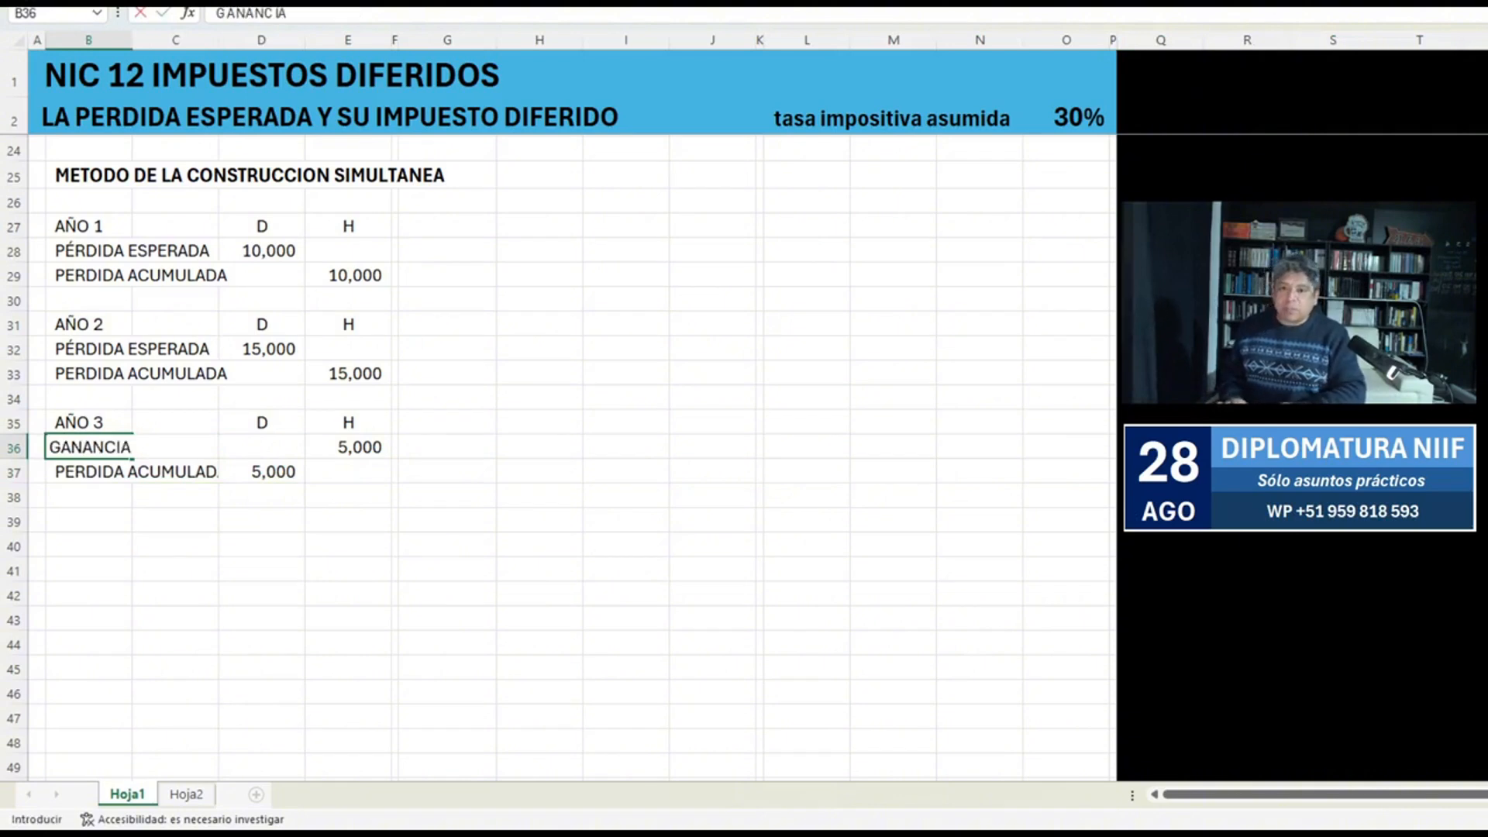
pyautogui.press('Return')
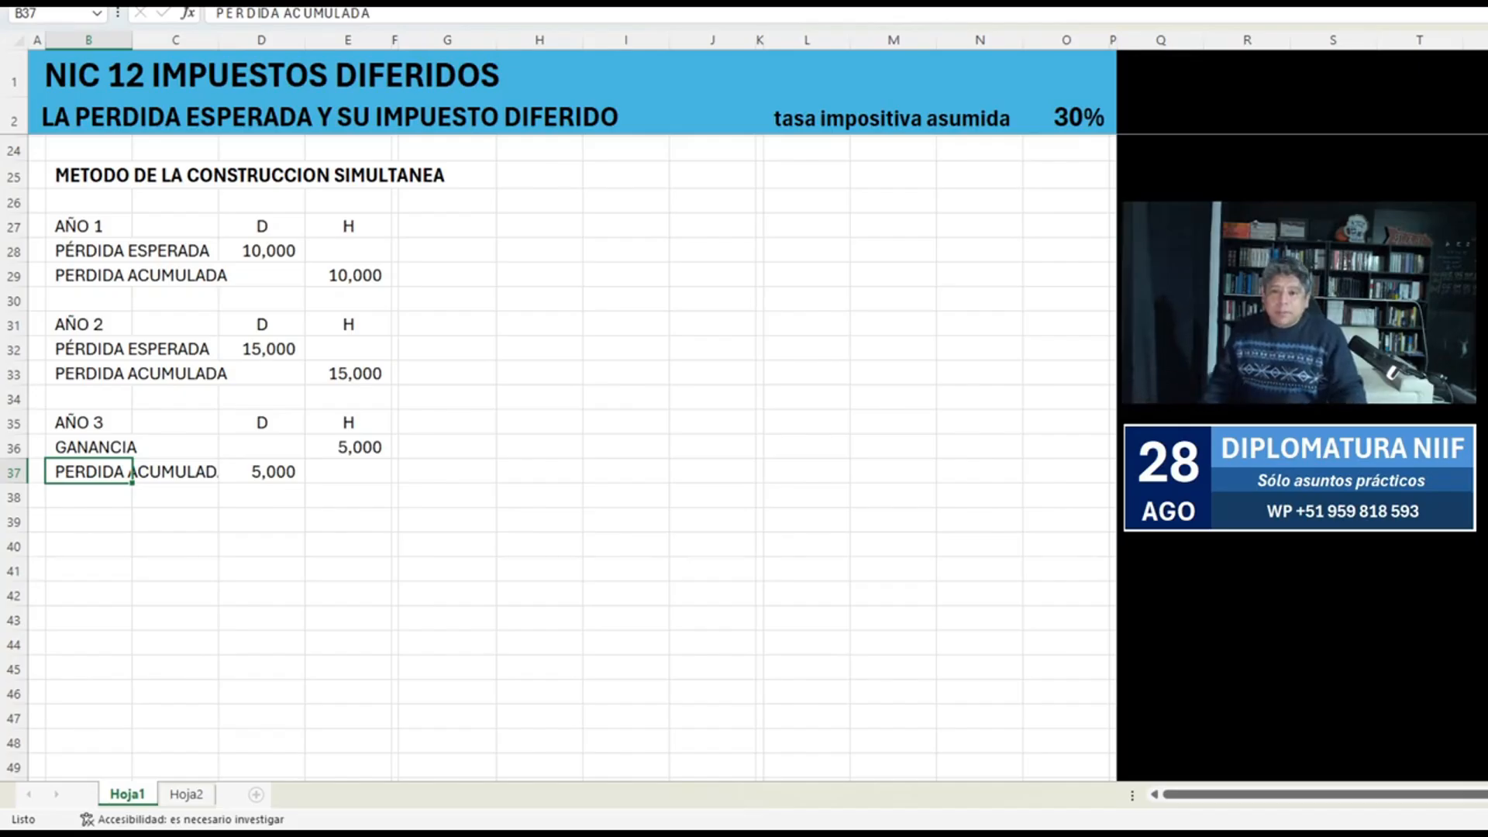
# Insert a row above AÑO 1 and add the heading ESTIMACIONES CONTABLES in bold italics in B27.
pyautogui.click(88, 226)
pyautogui.hotkey('shift', 'space')
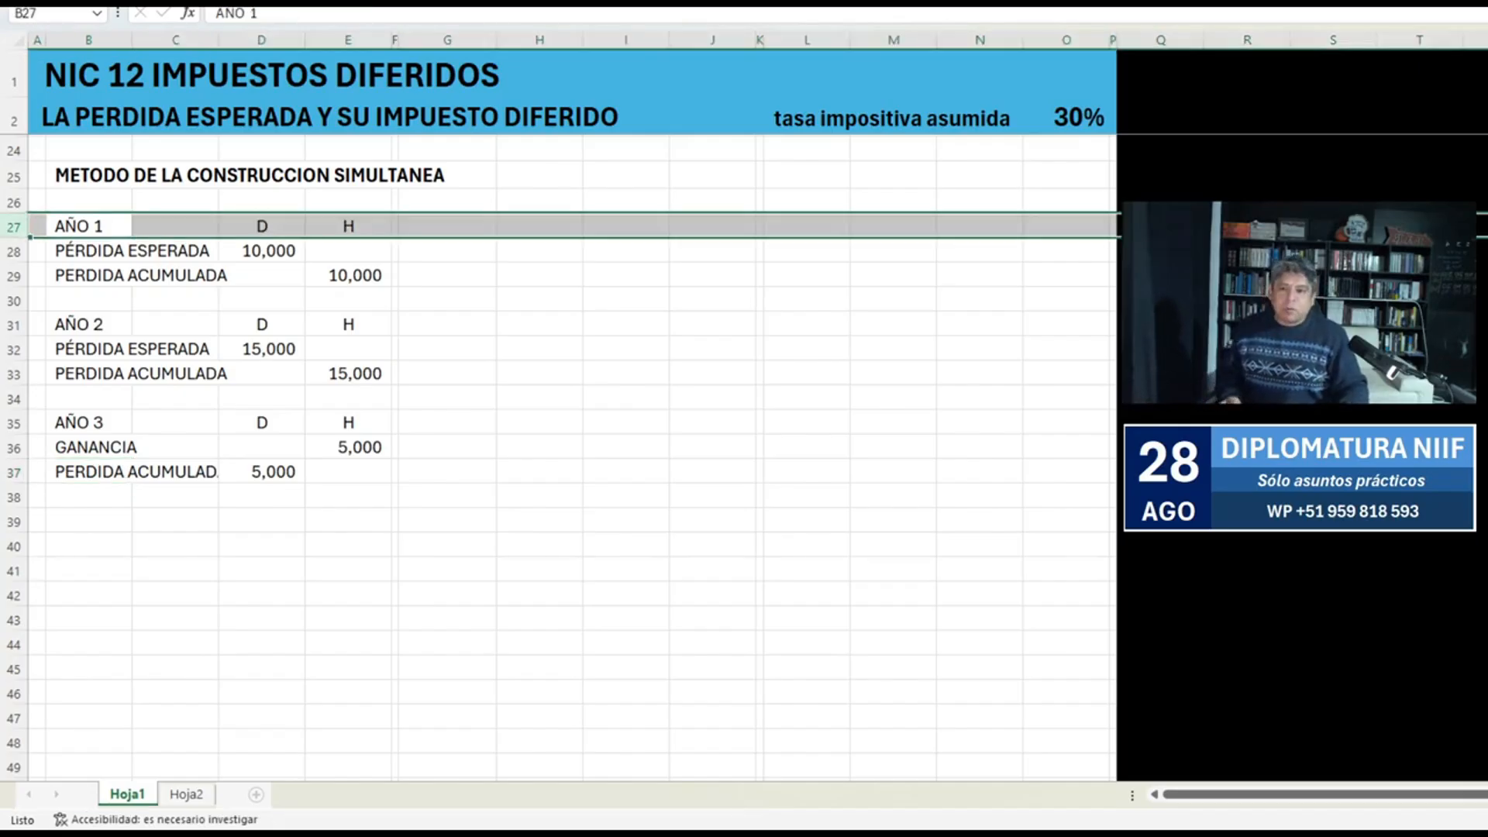
pyautogui.hotkey('ctrl', '+')
pyautogui.press('Left')
pyautogui.press('Right')
pyautogui.write('ESTIMACIONES CONTABLES')
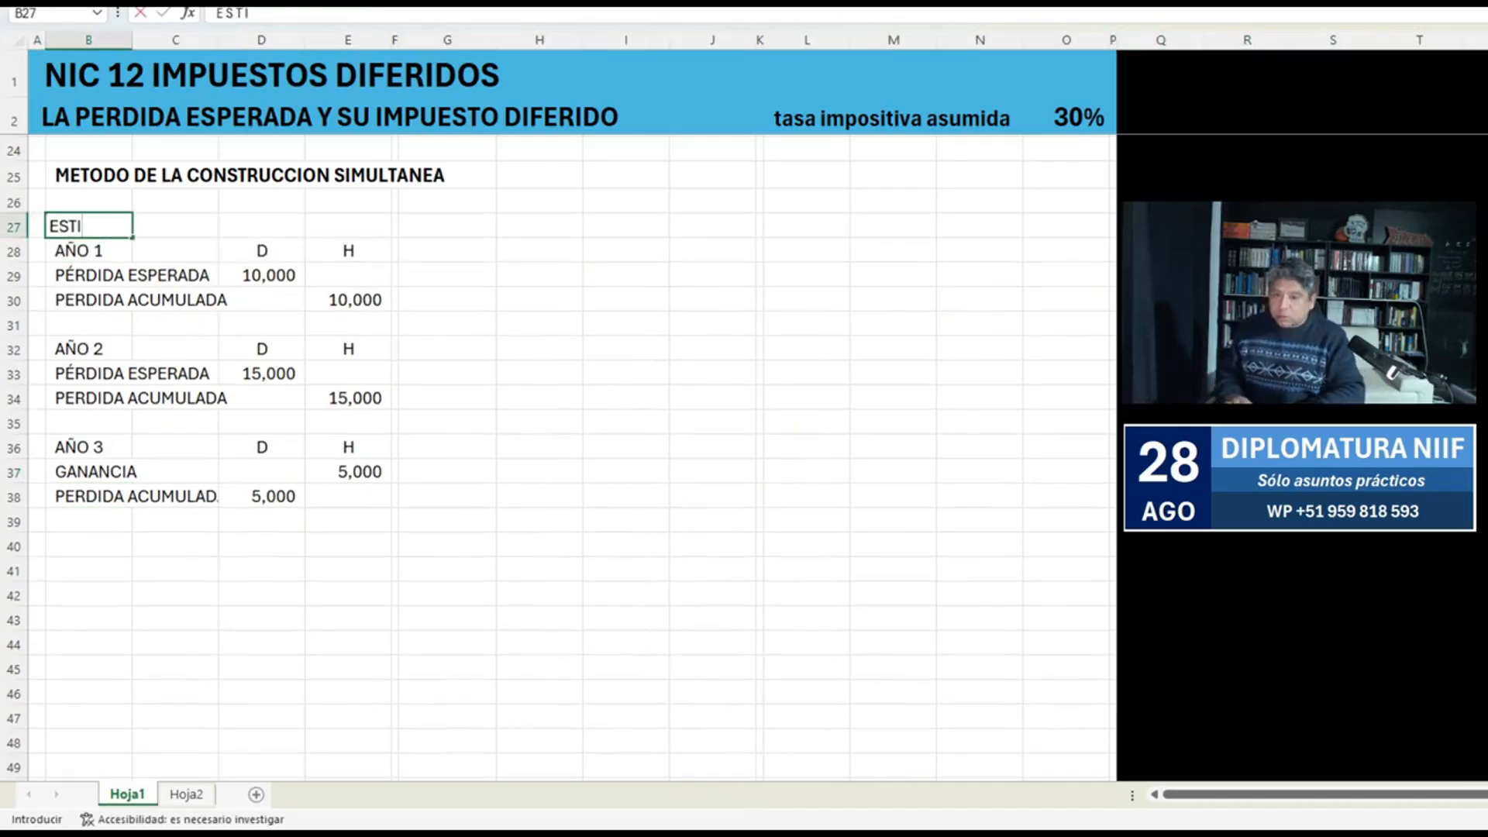
pyautogui.press('Return')
pyautogui.press('Up')
pyautogui.hotkey('ctrl', 'k')
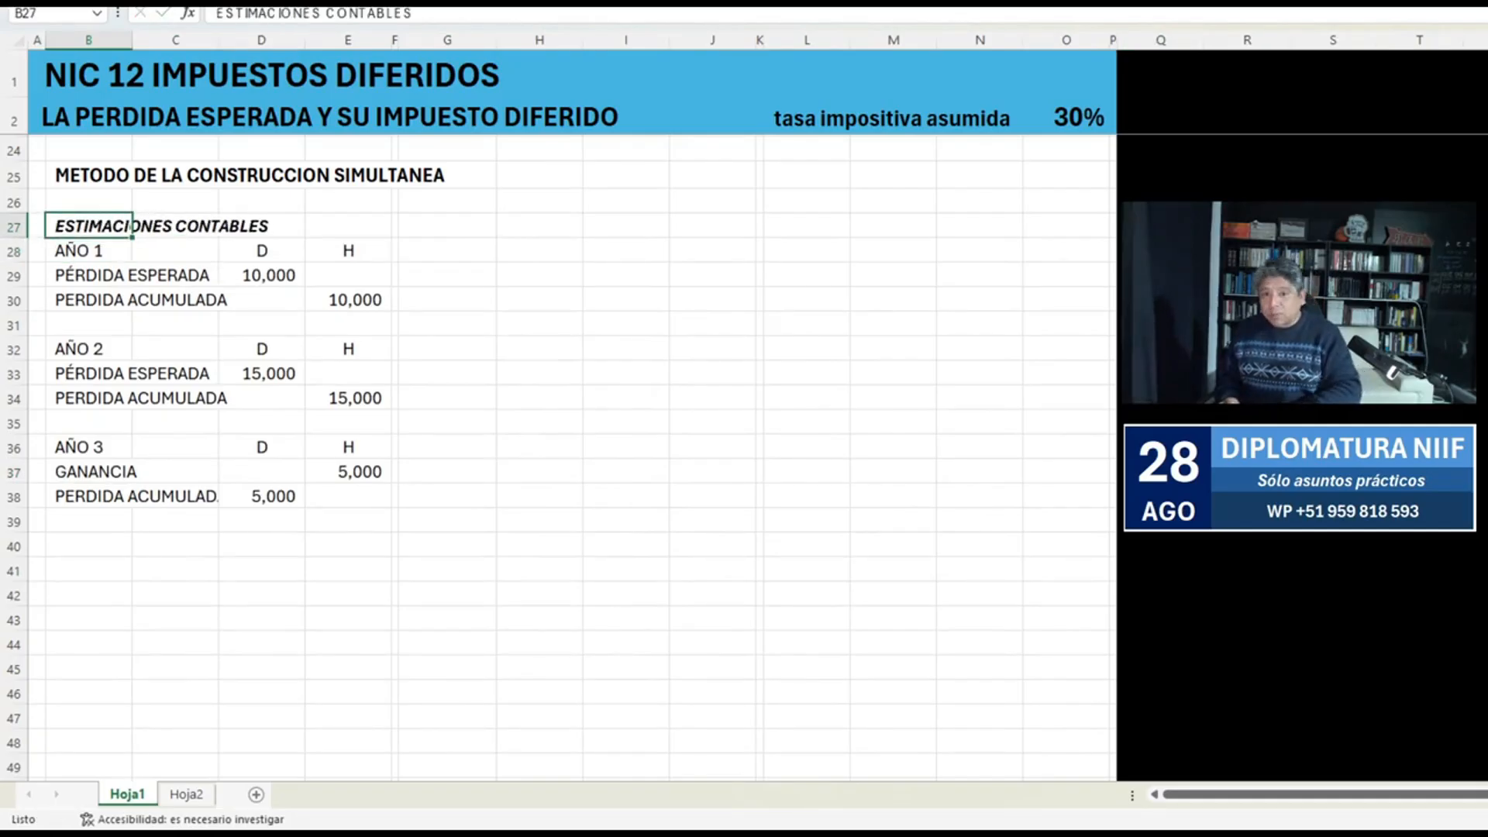
# Insert a blank row between the ESTIMACIONES CONTABLES heading and the AÑO 1 entry.
pyautogui.press('Down')
pyautogui.hotkey('shift', 'space')
pyautogui.hotkey('ctrl', '+')
# Examine the notes on temporary differences and trade receivables in B58:J69.
pyautogui.scroll(-4, 542, 457)
pyautogui.scroll(-6, 542, 457)
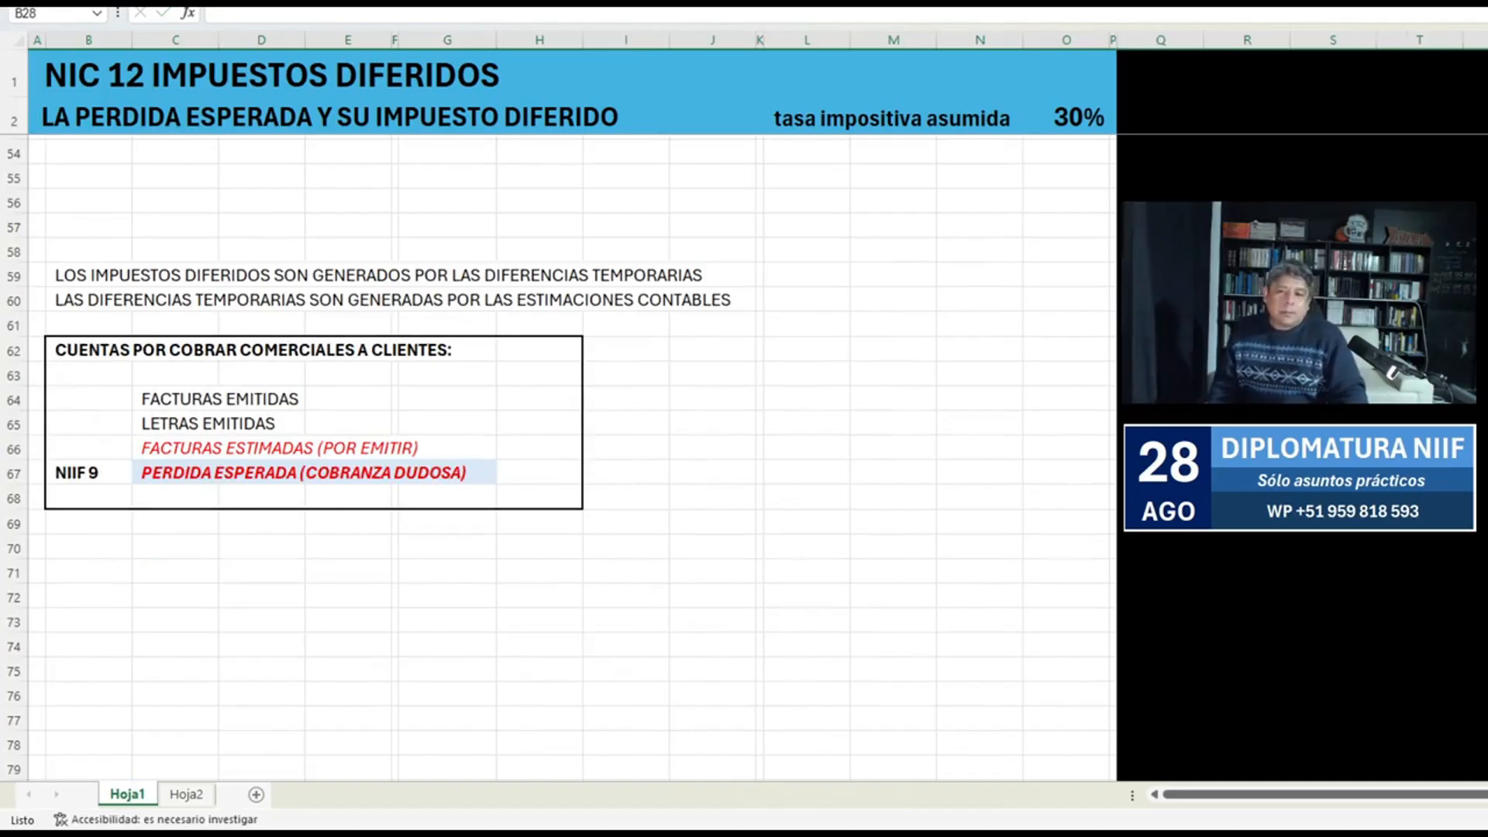
pyautogui.moveTo(88, 249); pyautogui.dragTo(721, 523)
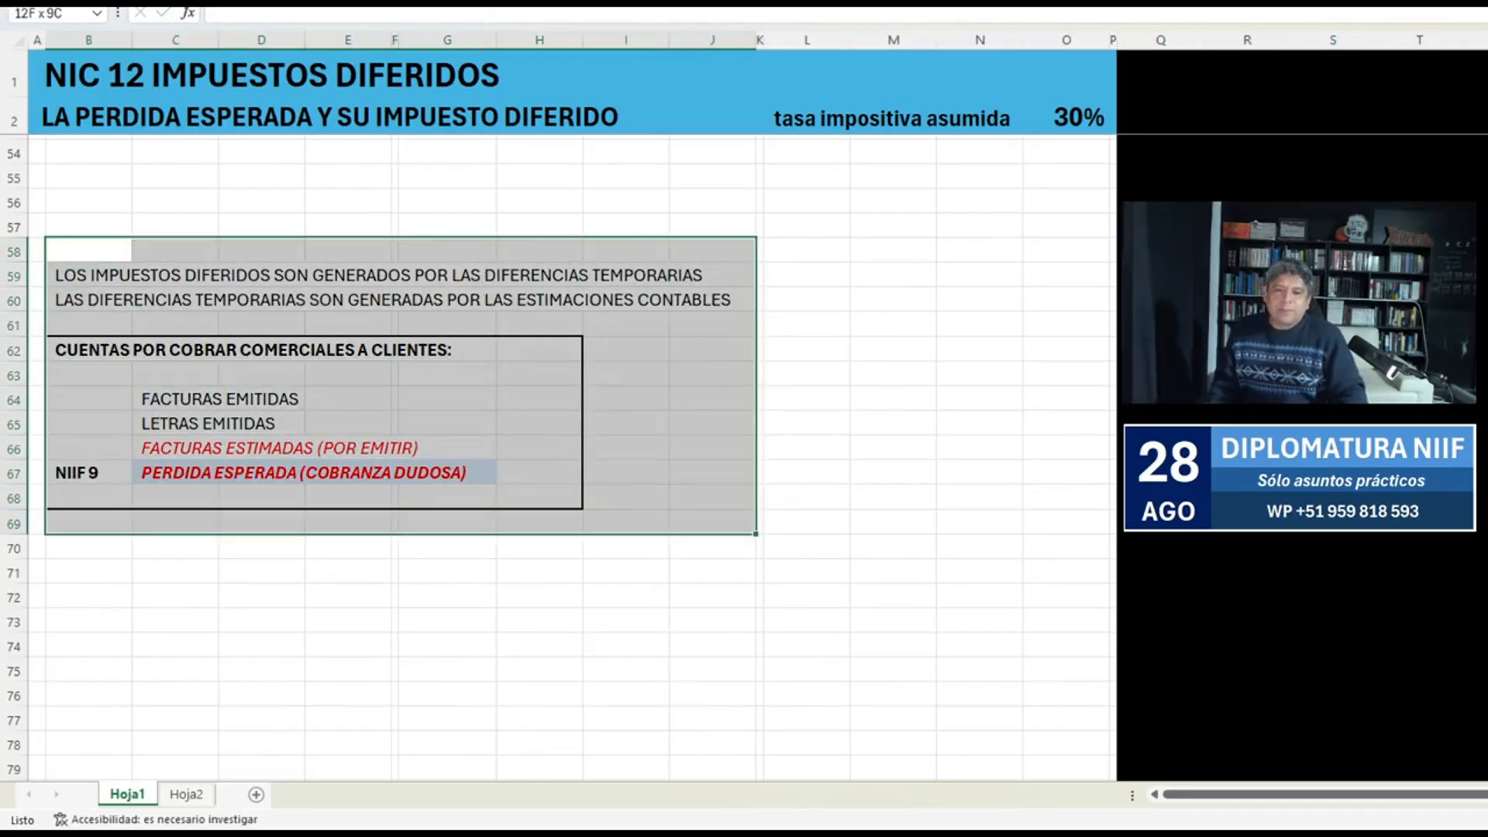
pyautogui.scroll(11, 542, 457)
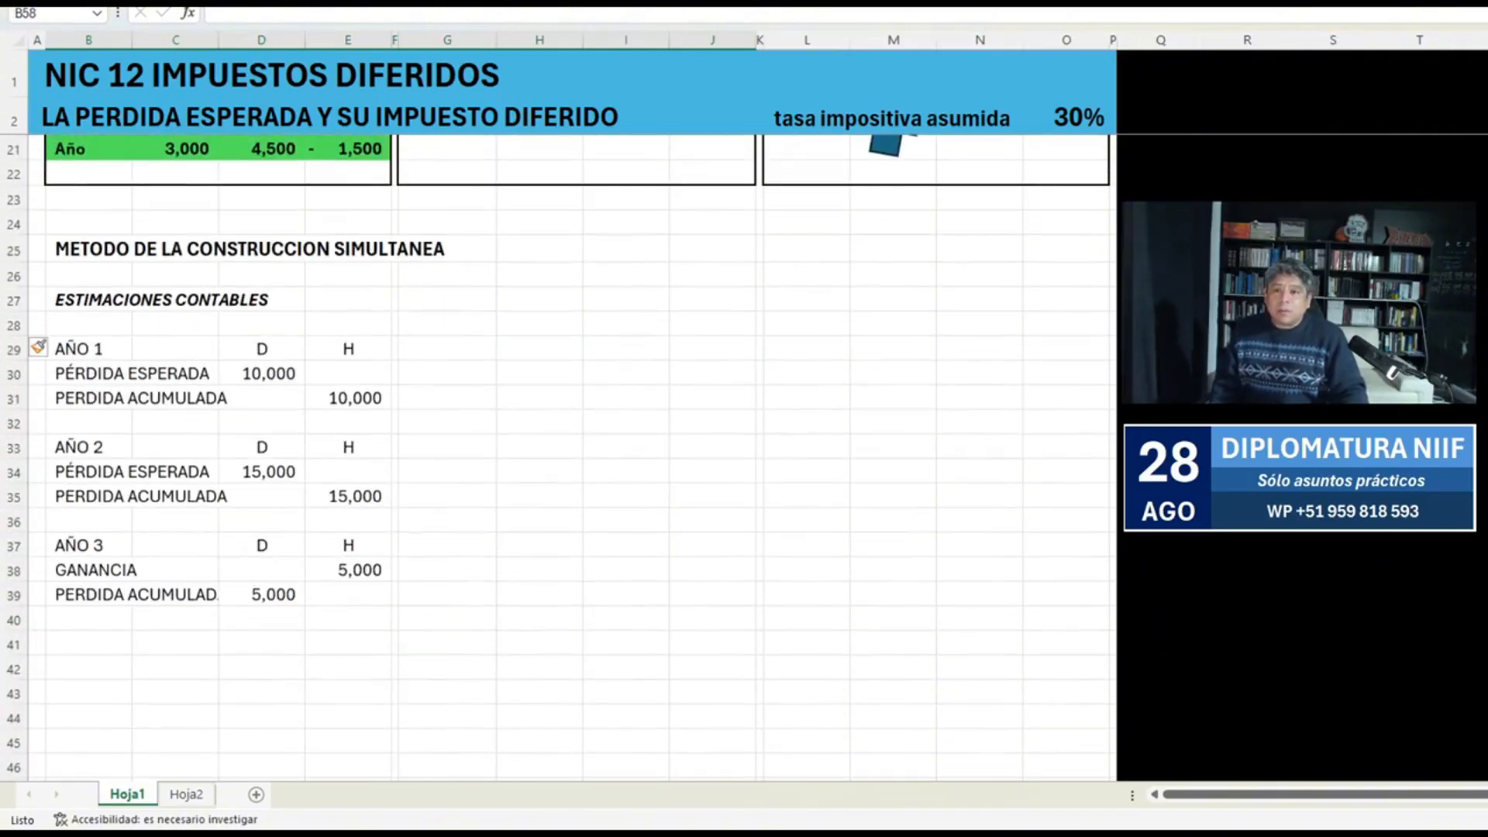
# Draw a right-pointing block arrow in column G beside the entries, spanning rows 29 to 39.
pyautogui.moveTo(452, 405); pyautogui.dragTo(526, 513)
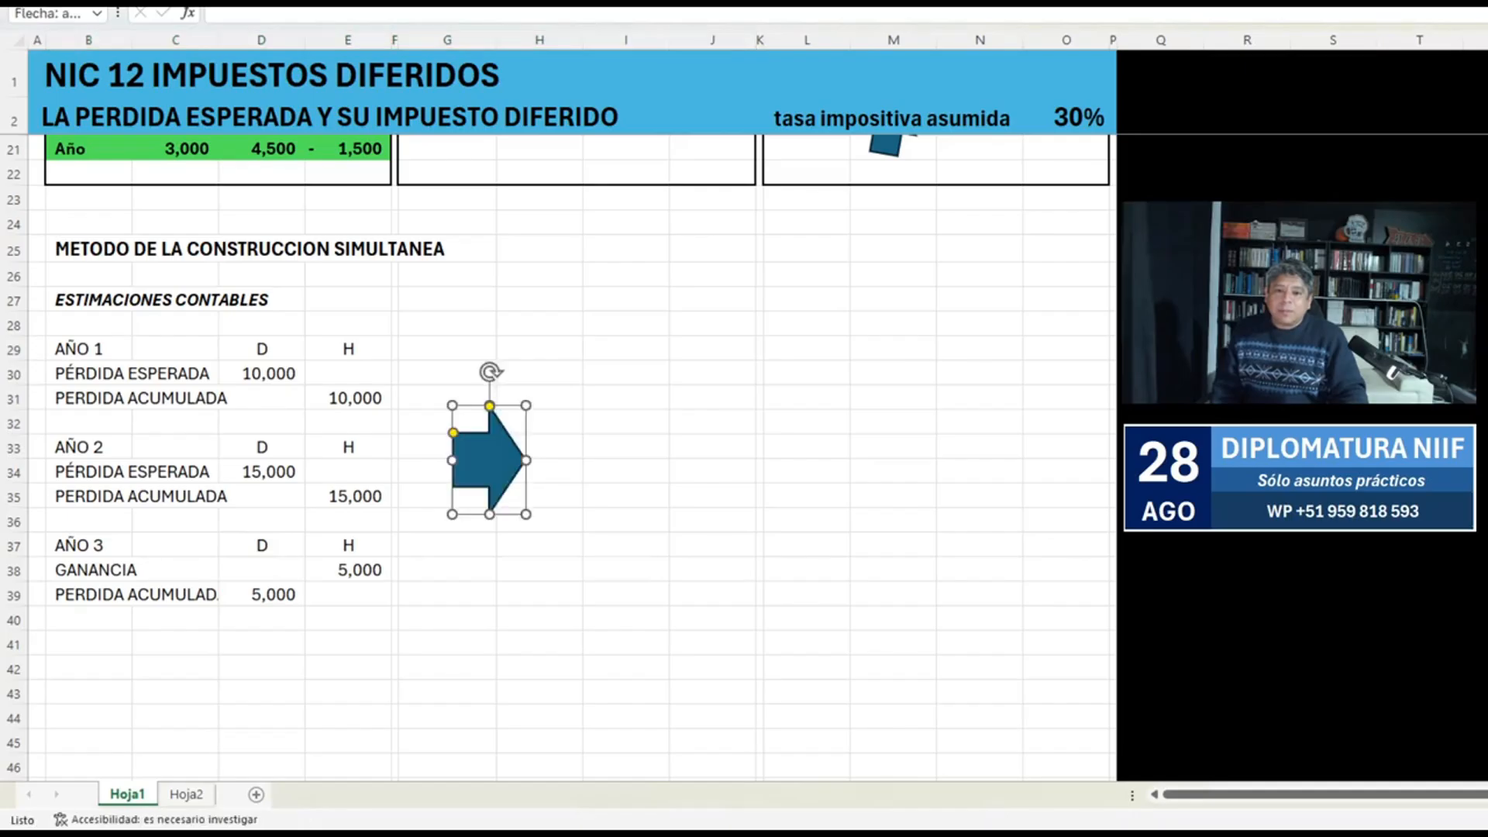
pyautogui.moveTo(489, 459); pyautogui.dragTo(436, 395)
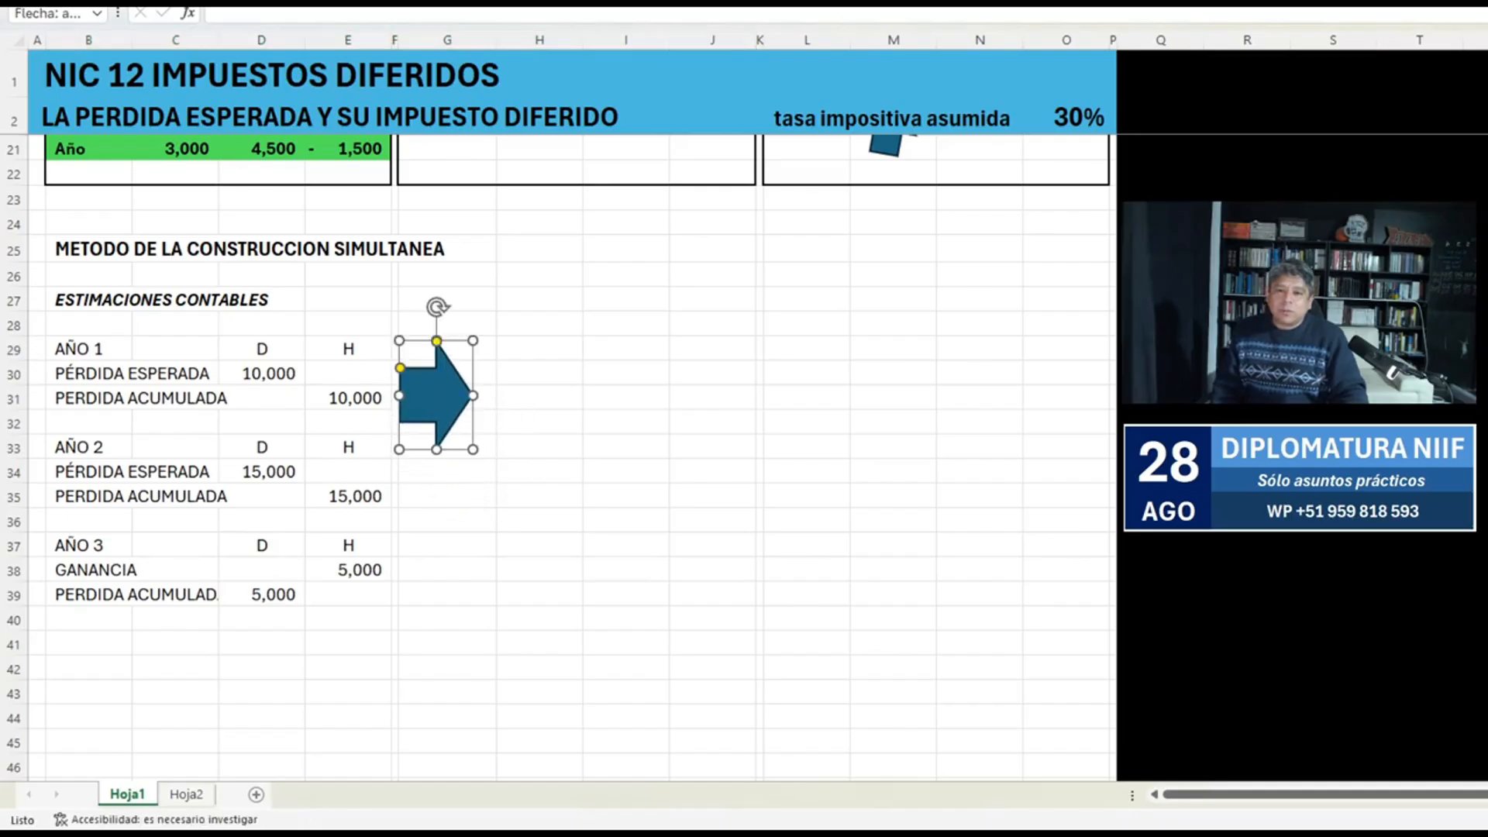
pyautogui.moveTo(436, 448); pyautogui.dragTo(437, 594)
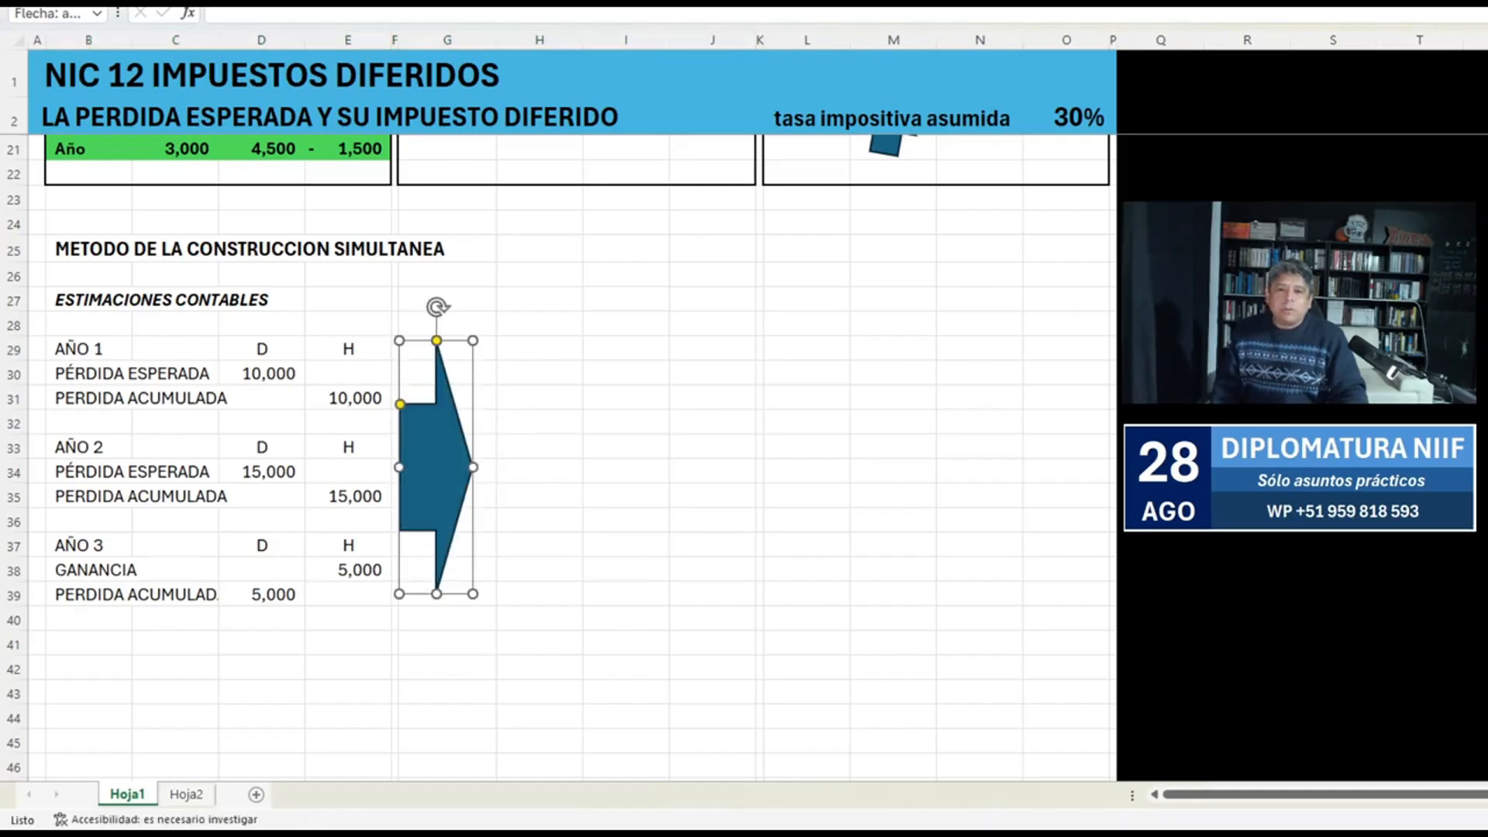
pyautogui.moveTo(473, 466); pyautogui.dragTo(489, 467)
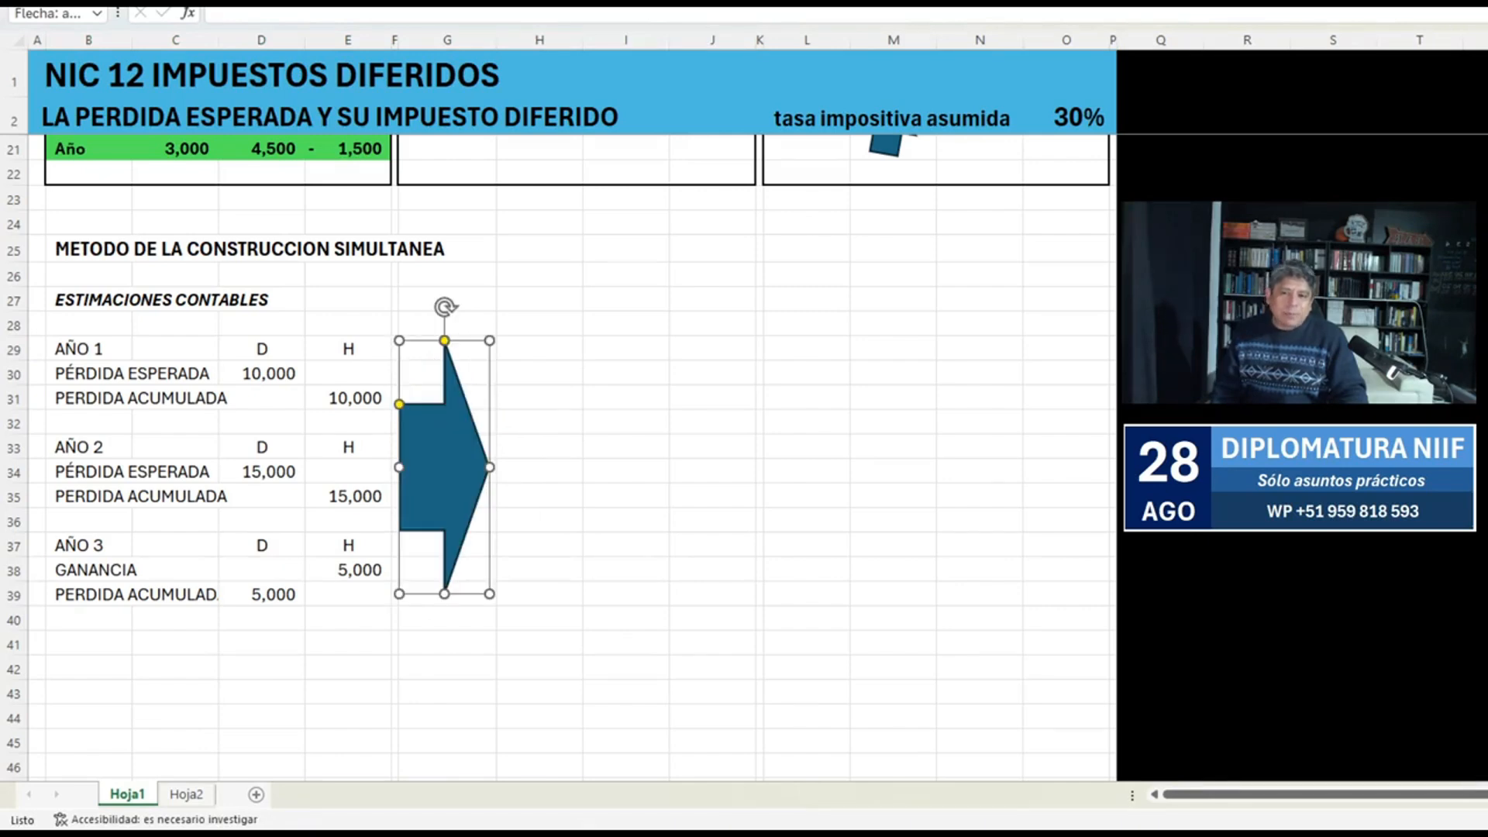
# Fill the AÑO 1, AÑO 2 and AÑO 3 headings in B29, B33 and B37 with light blue.
pyautogui.click(262, 349)
pyautogui.click(88, 350)
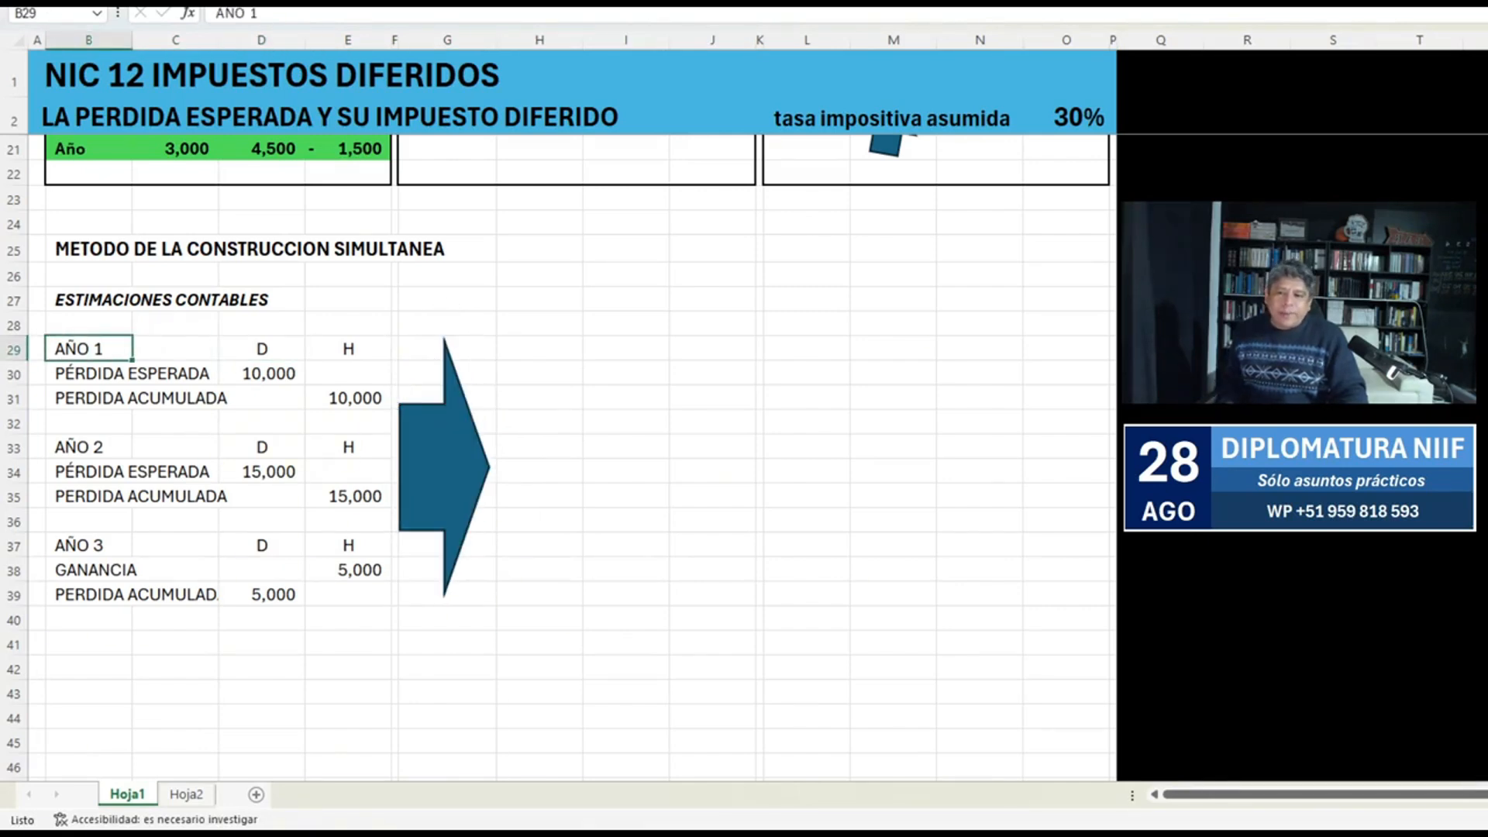
pyautogui.keyDown('ctrl'); pyautogui.click(88, 447); pyautogui.keyUp('ctrl')
pyautogui.keyDown('ctrl'); pyautogui.click(88, 545); pyautogui.keyUp('ctrl')
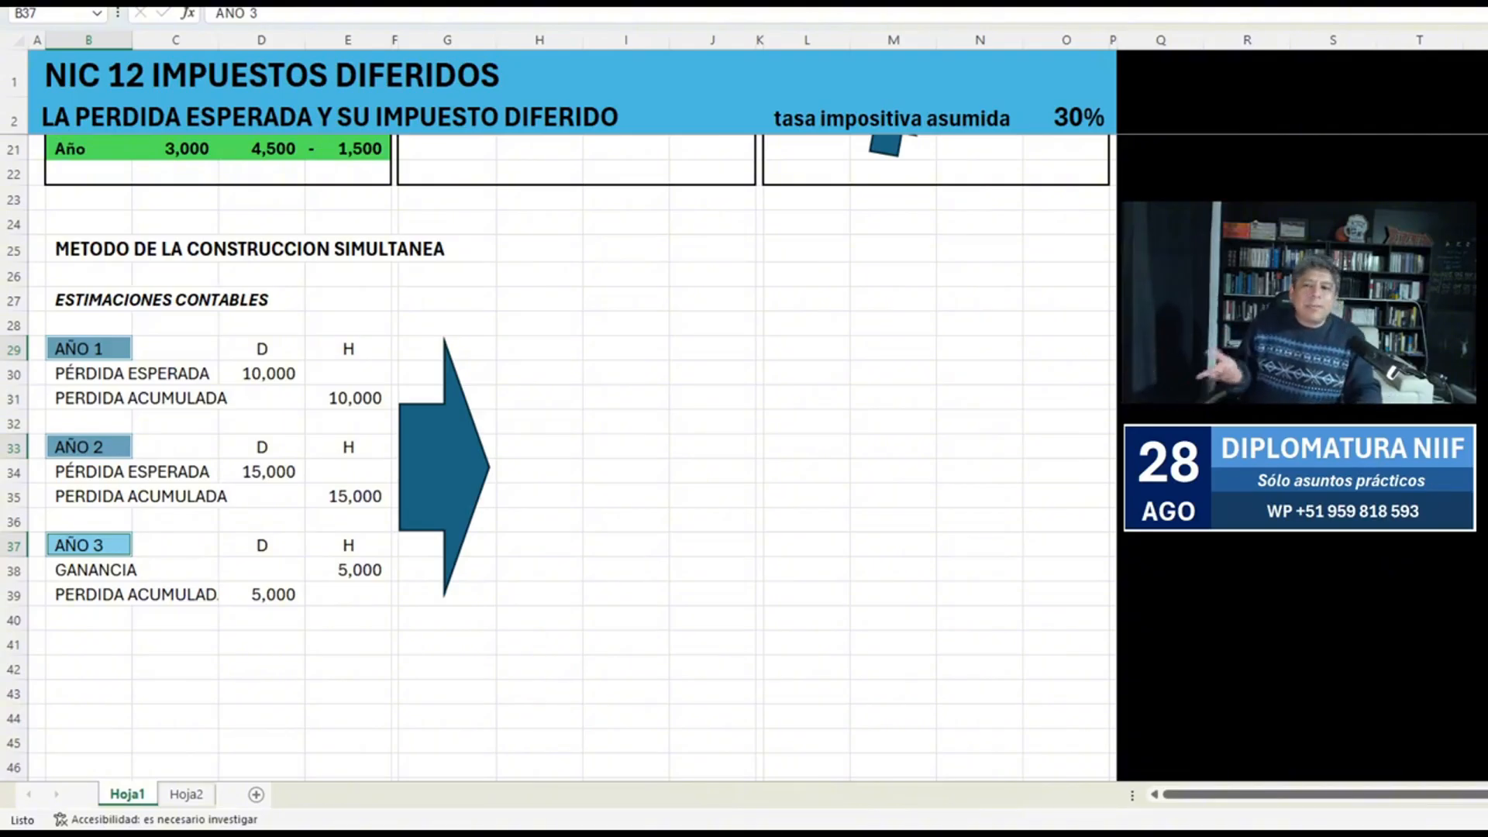
# Copy the three yearly entries in B29:E39 to the other side of the arrow, starting at H29.
pyautogui.moveTo(88, 349); pyautogui.dragTo(349, 595)
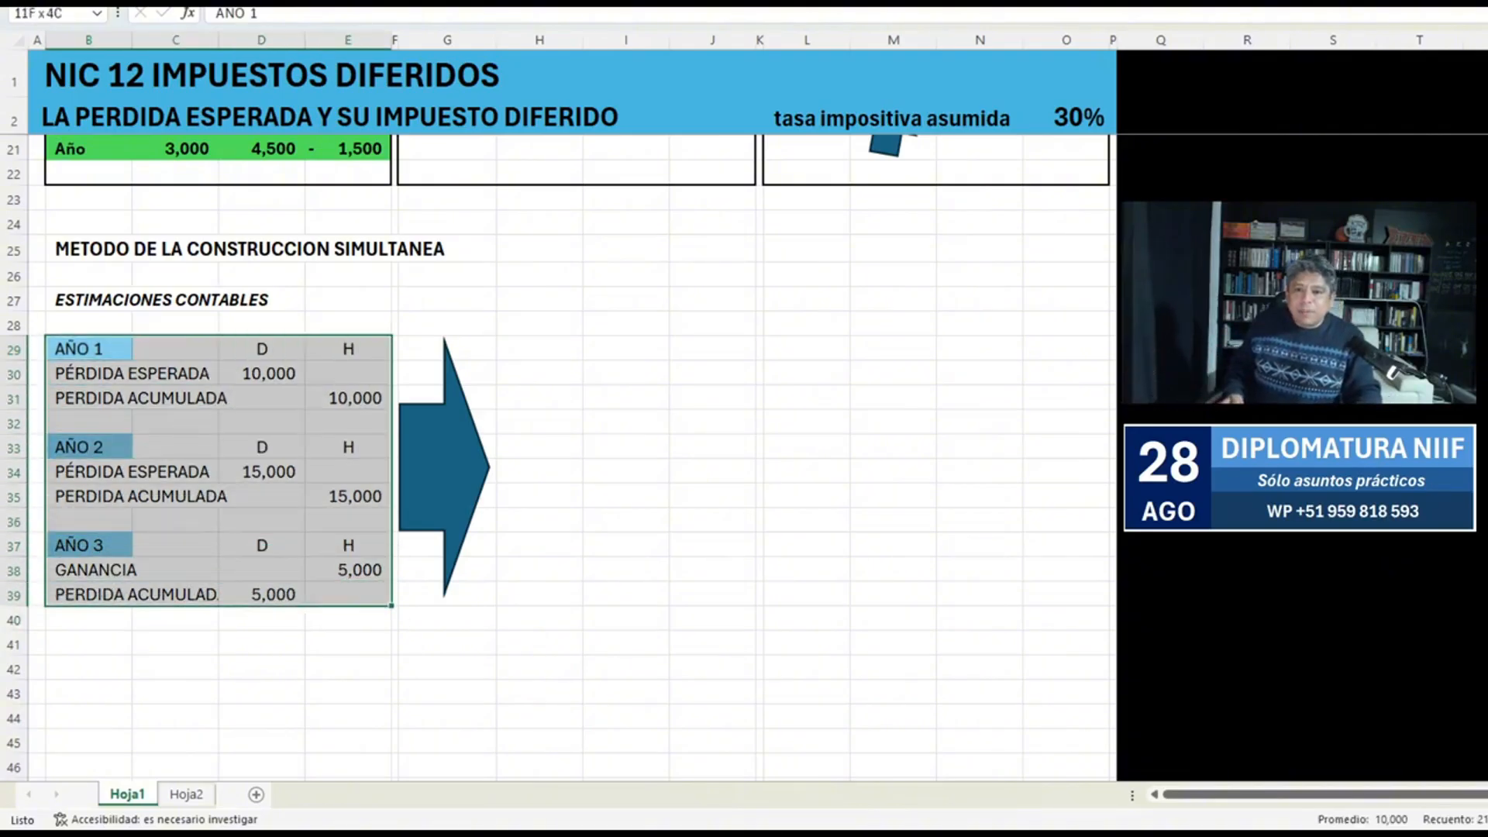
pyautogui.hotkey('ctrl', 'c')
pyautogui.click(539, 349)
pyautogui.hotkey('ctrl', 'v')
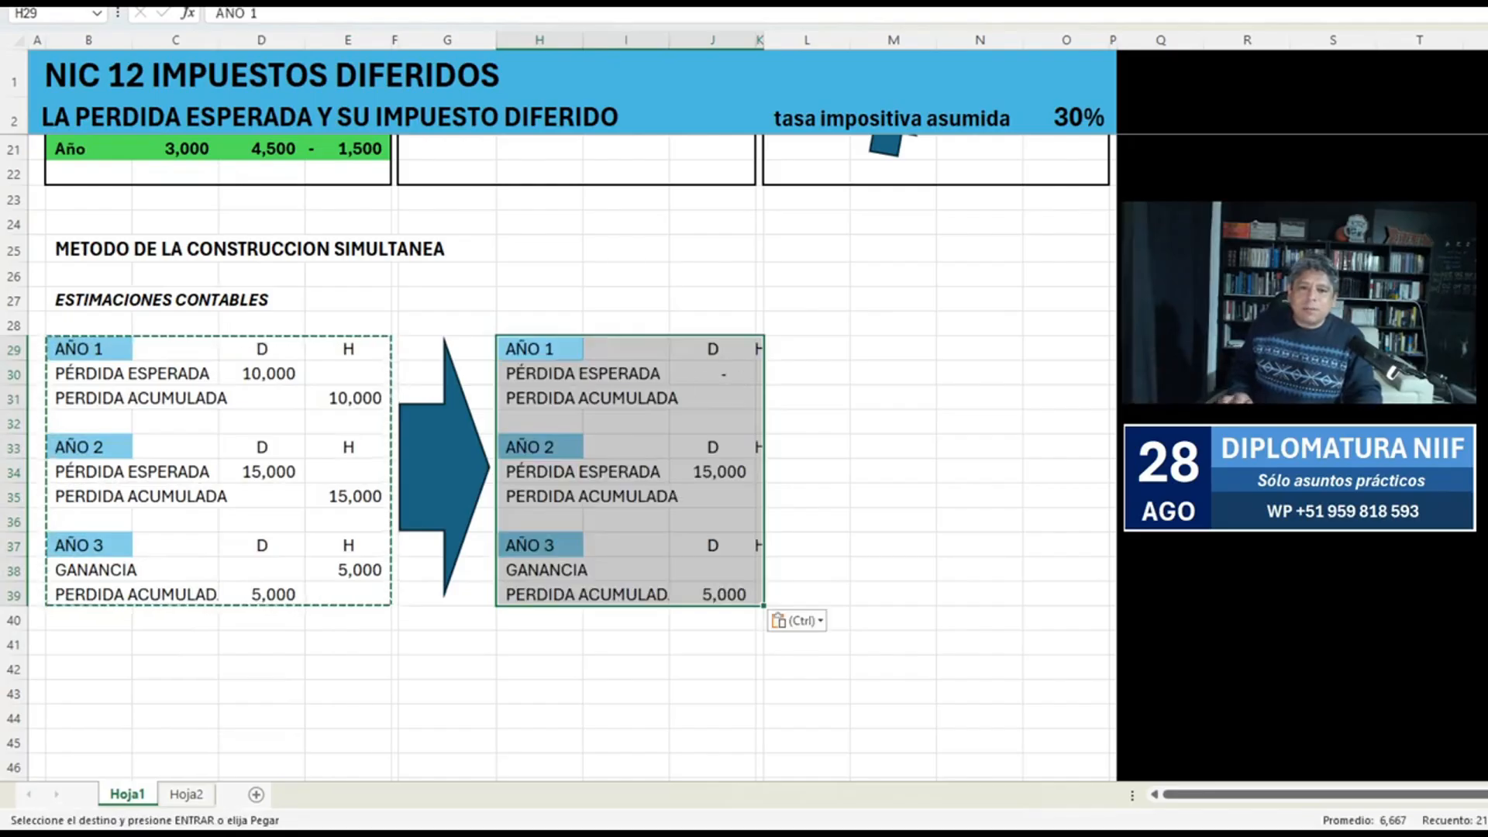
# Calculate the copied AÑO 1 PÉRDIDA ESPERADA amount in J30 with the formula +D30*$O$2.
pyautogui.click(712, 374)
pyautogui.write('+')
pyautogui.press('Left')
pyautogui.press('Left')
pyautogui.press('Left')
pyautogui.press('Left')
pyautogui.press('Left')
pyautogui.press('Left')
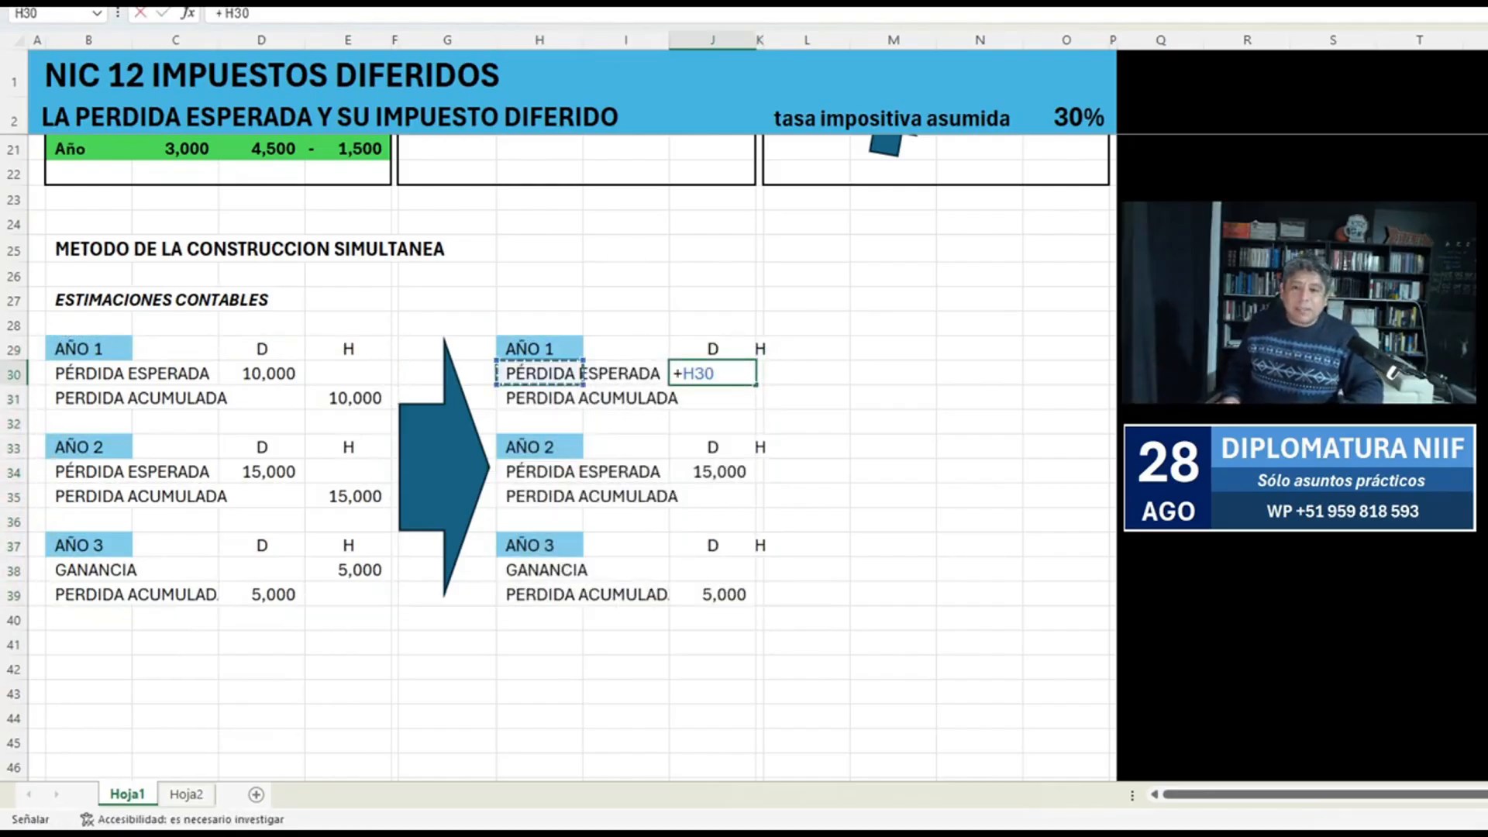
pyautogui.write('*')
pyautogui.scroll(2, 573, 454)
pyautogui.scroll(3, 573, 454)
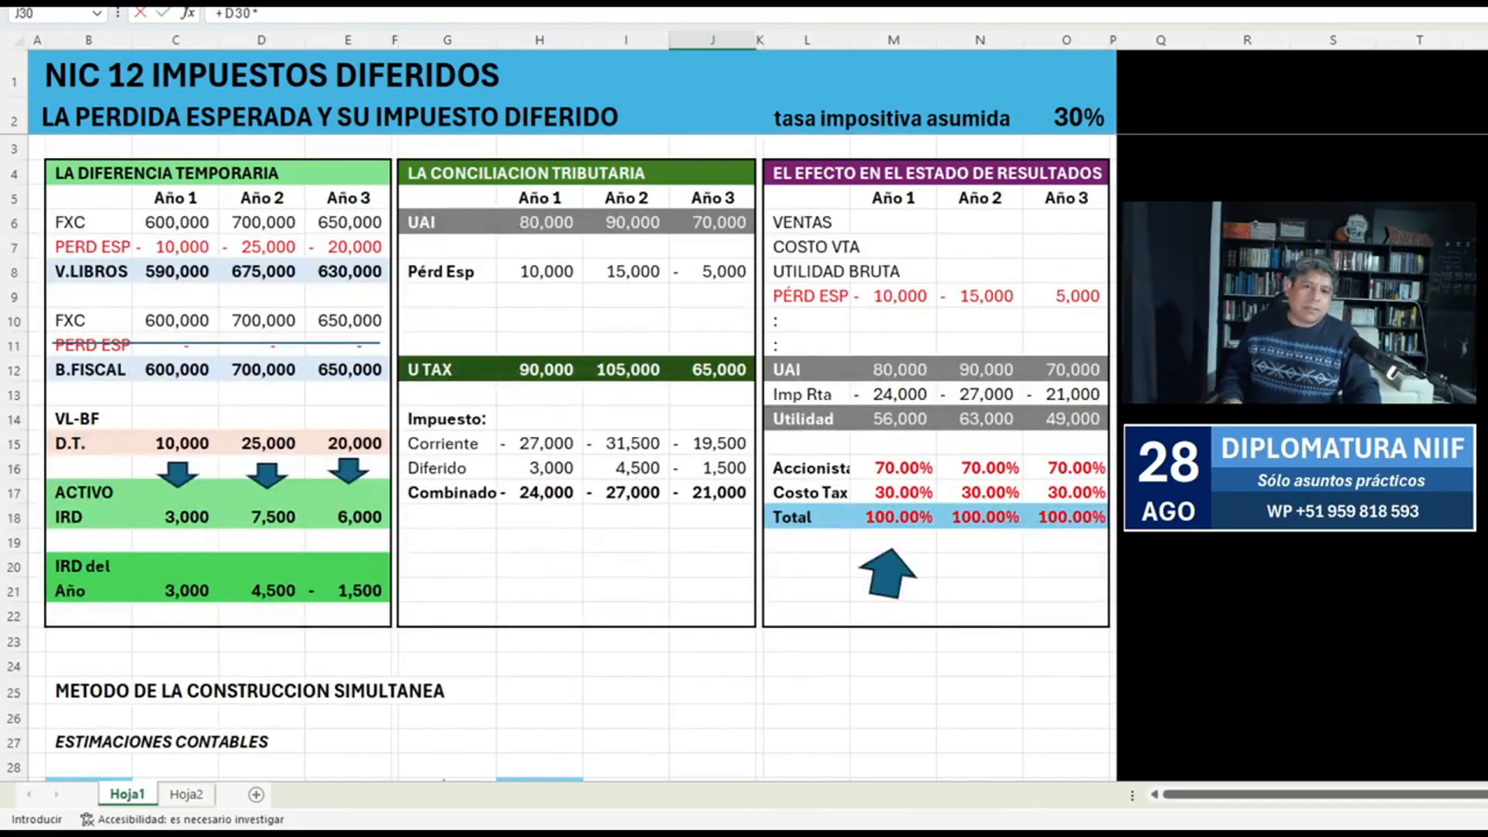
pyautogui.click(1078, 117)
pyautogui.press('Return')
pyautogui.scroll(-5, 574, 454)
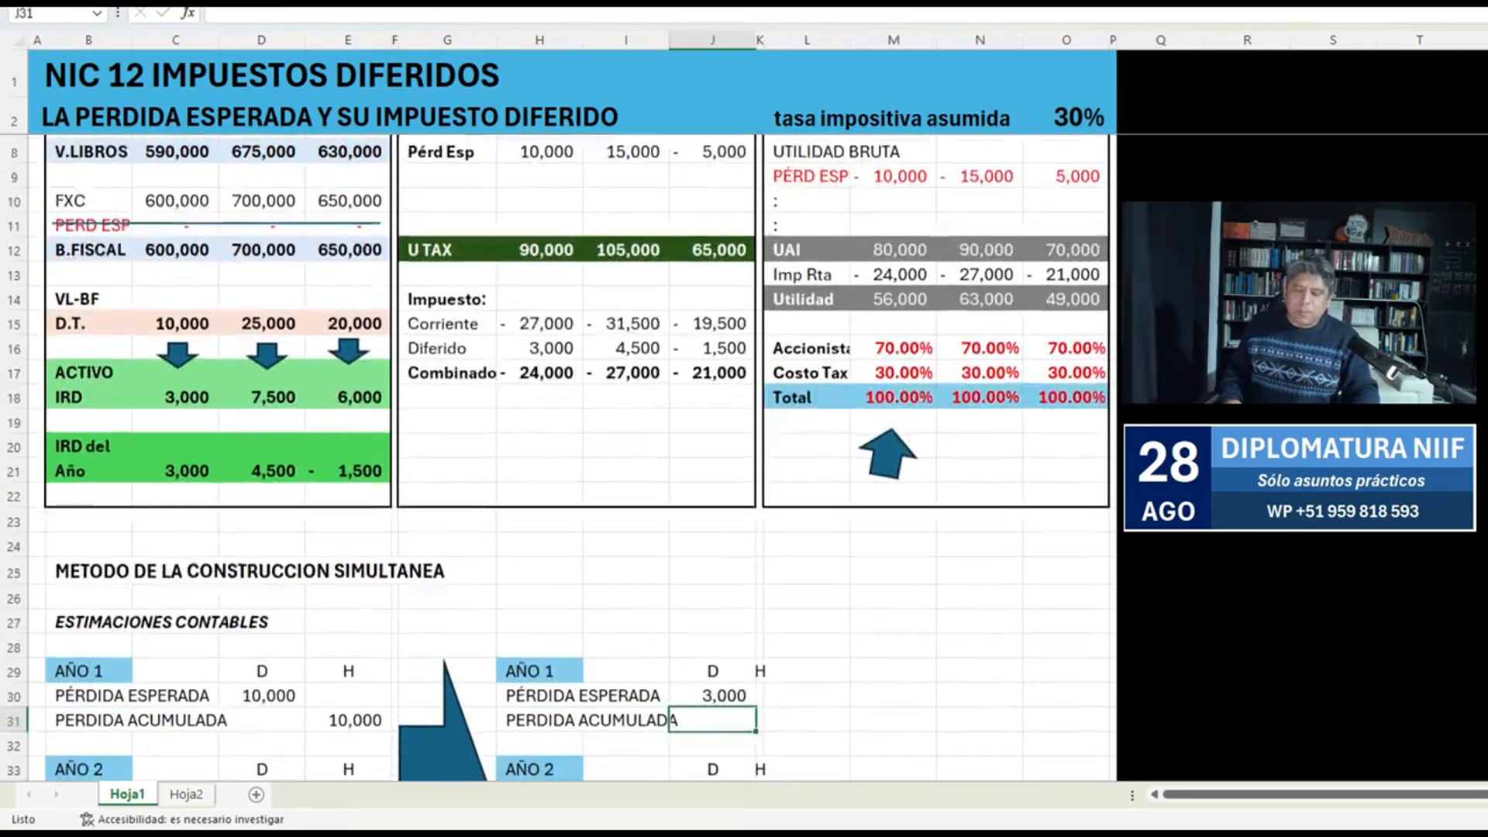
pyautogui.press('Up')
pyautogui.press('F2')
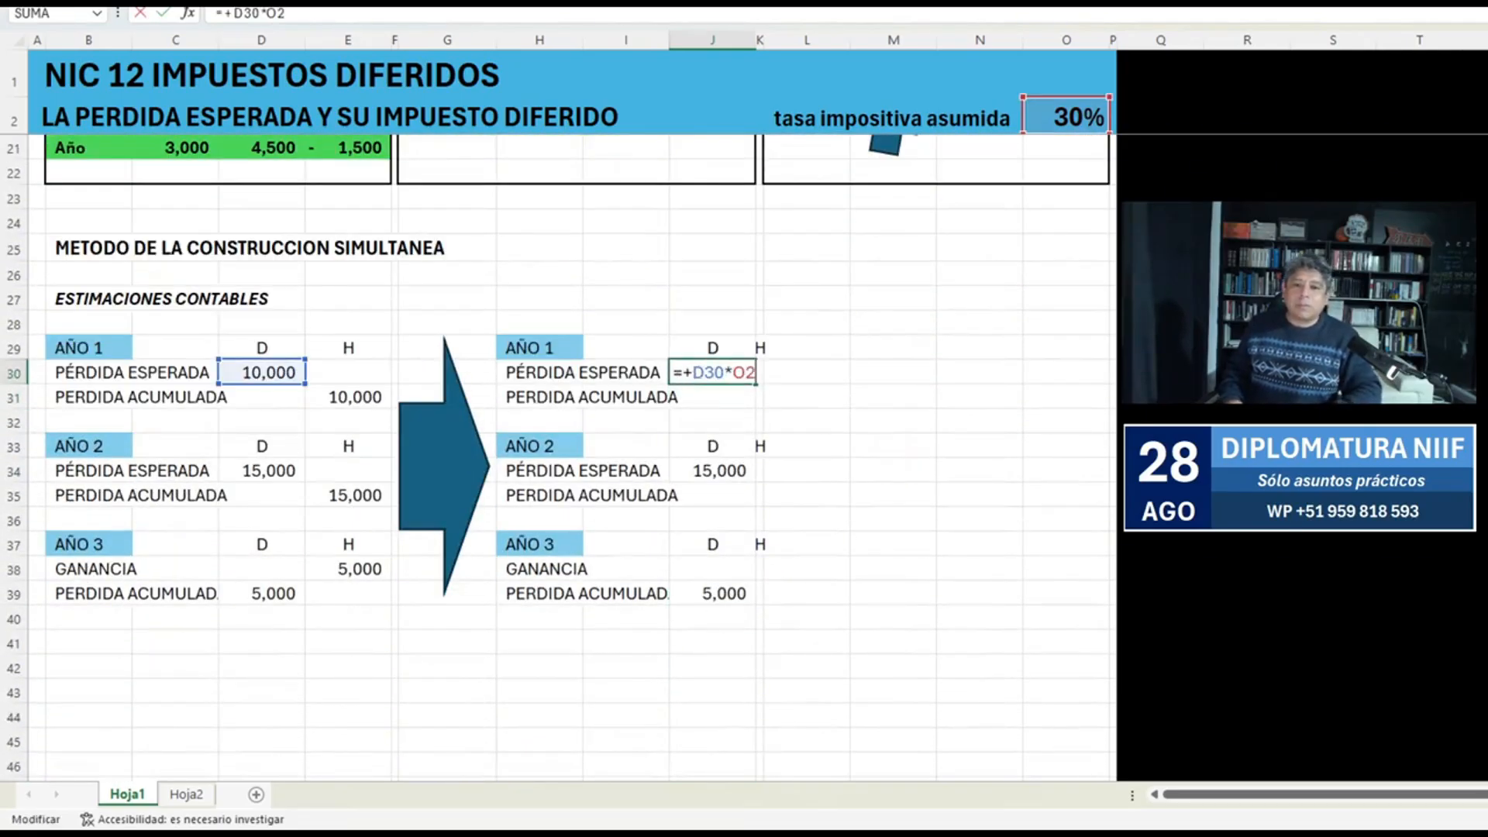
pyautogui.press('F4')
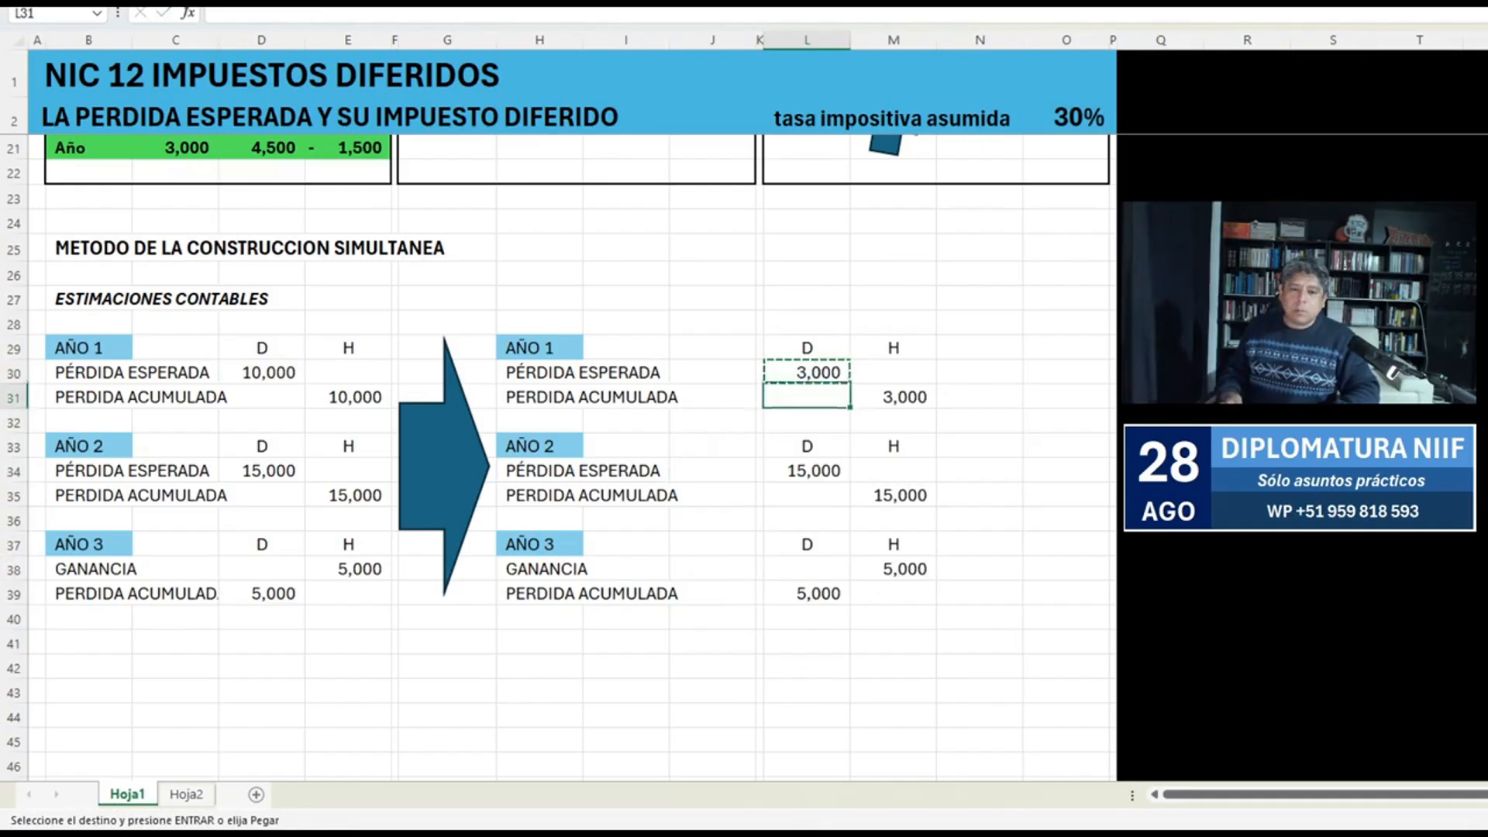
# Copy the AÑO 1 tax rate formula from L30 to the AÑO 2 and AÑO 3 debit cells L34 and L39.
pyautogui.press('Down')
pyautogui.press('Down')
pyautogui.press('Down')
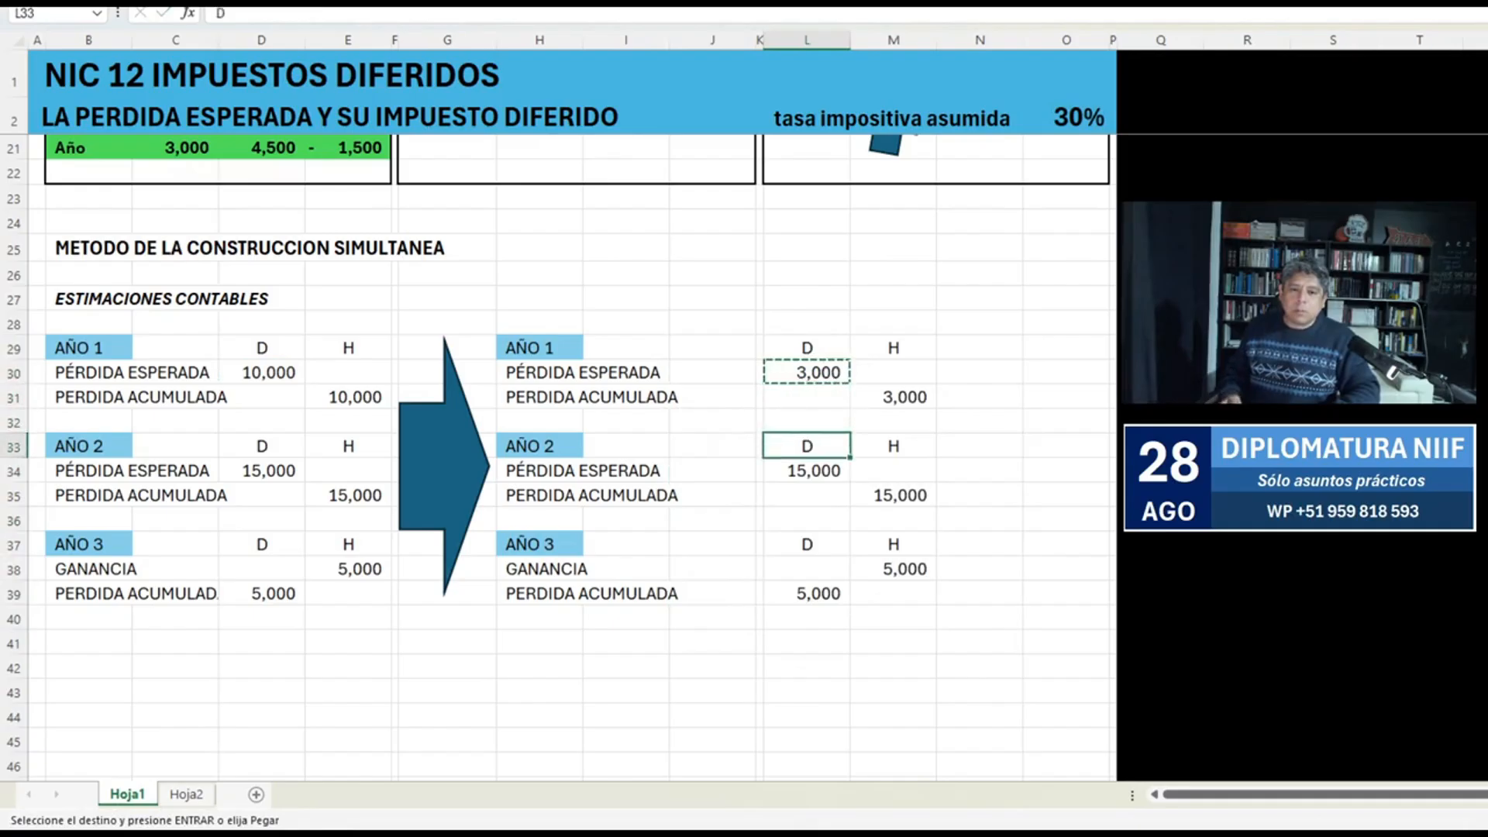
pyautogui.press('Return')
pyautogui.hotkey('ctrl', 'c')
pyautogui.press('Down')
pyautogui.press('Down')
pyautogui.press('Down')
pyautogui.press('Down')
pyautogui.press('Down')
pyautogui.press('Return')
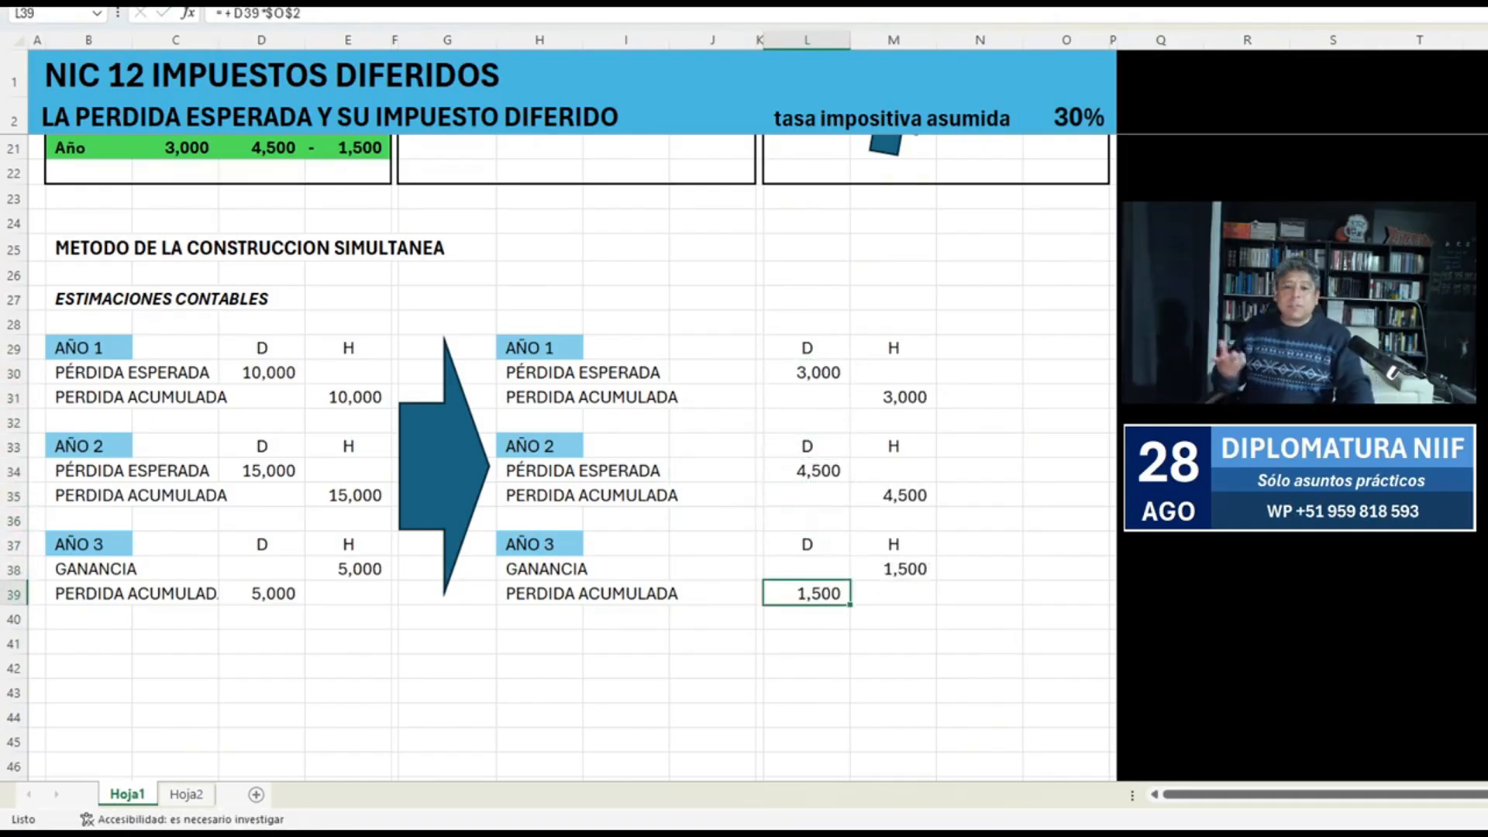
# Compare the original entry amounts in D29:E38 with the tax amounts in L29:M39.
pyautogui.moveTo(262, 348); pyautogui.dragTo(348, 569)
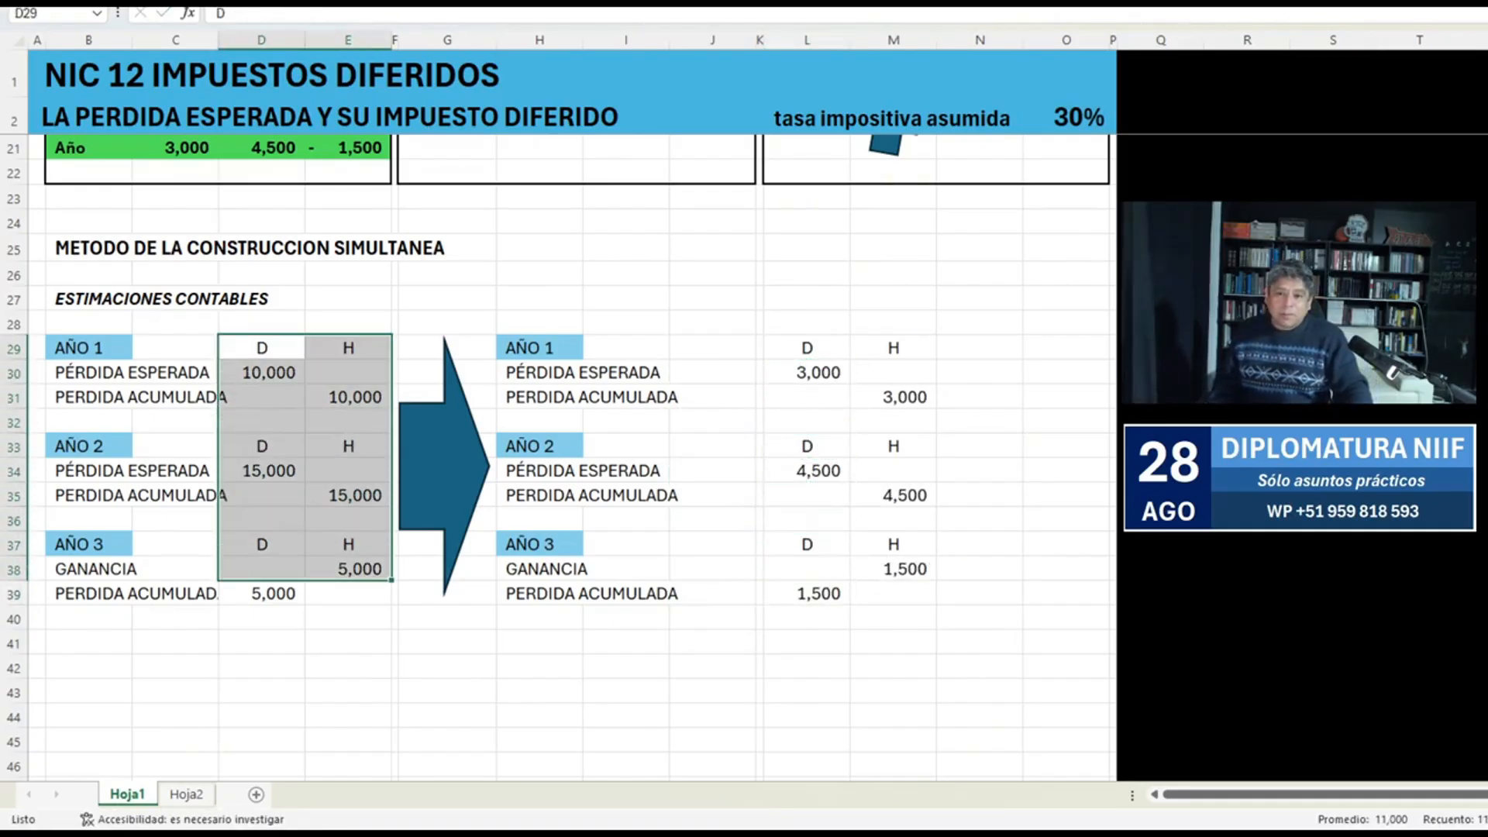
pyautogui.moveTo(807, 348); pyautogui.dragTo(893, 593)
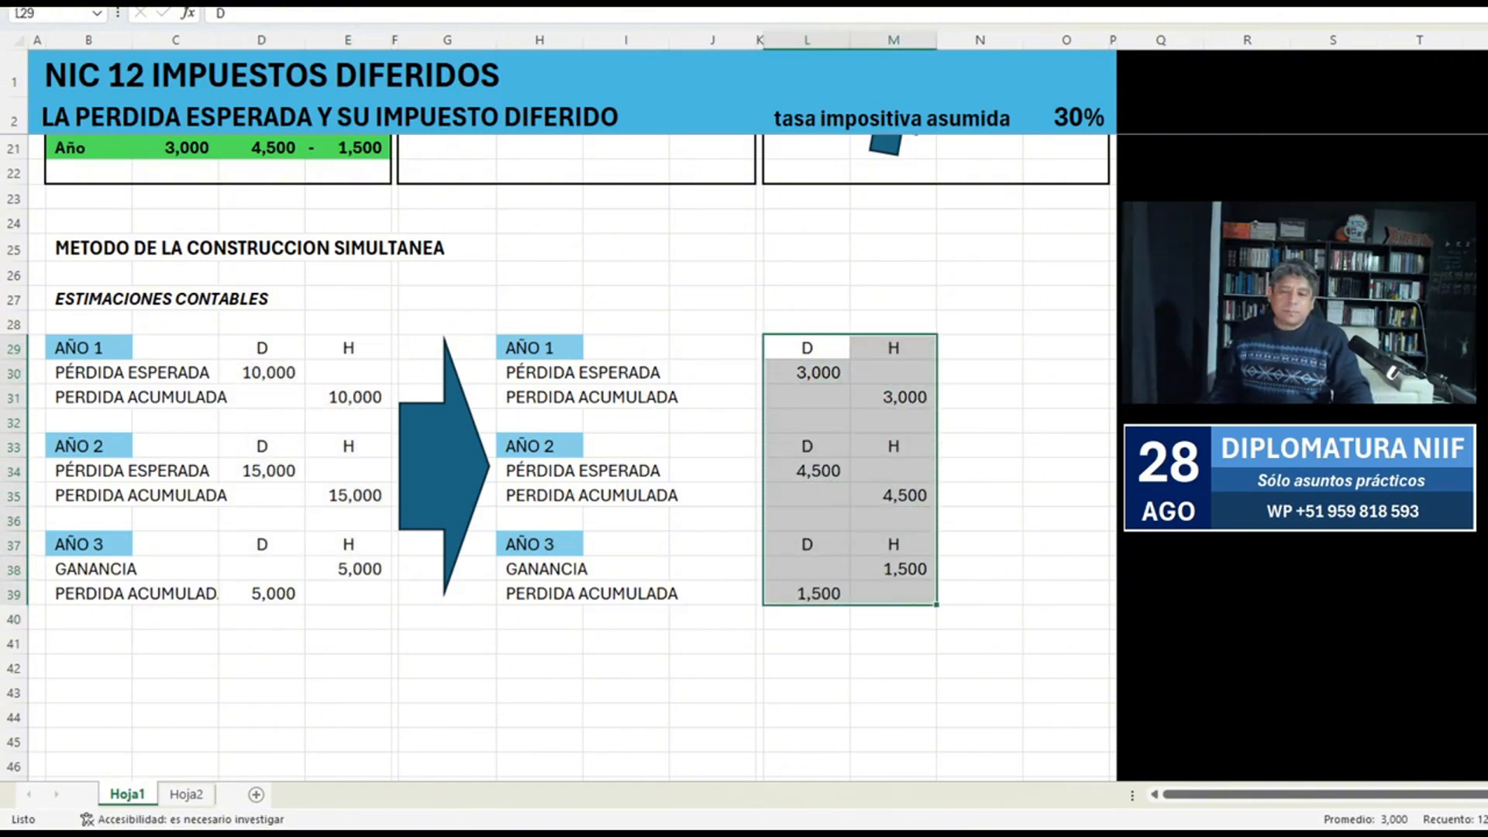
# Clear the copied account names under AÑO 1, AÑO 2 and AÑO 3 in H30:H31, H34:H35 and H38:H39.
pyautogui.moveTo(577, 373); pyautogui.dragTo(580, 396)
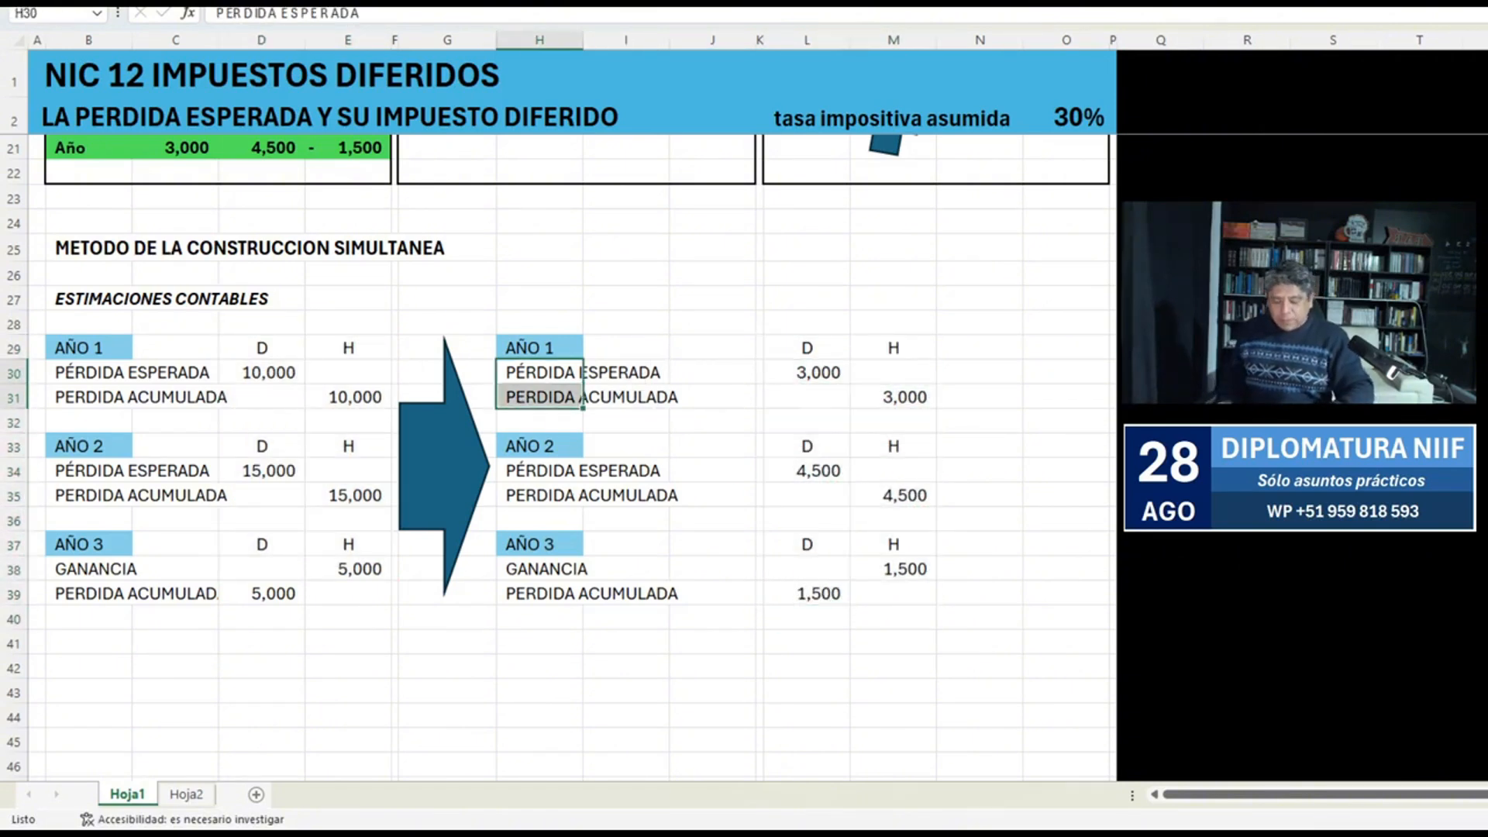
pyautogui.press('Delete')
pyautogui.hotkey('ctrl', 'Down')
pyautogui.hotkey('ctrl', 'Down')
pyautogui.hotkey('shift', 'Up')
pyautogui.press('Delete')
pyautogui.hotkey('ctrl', 'Down')
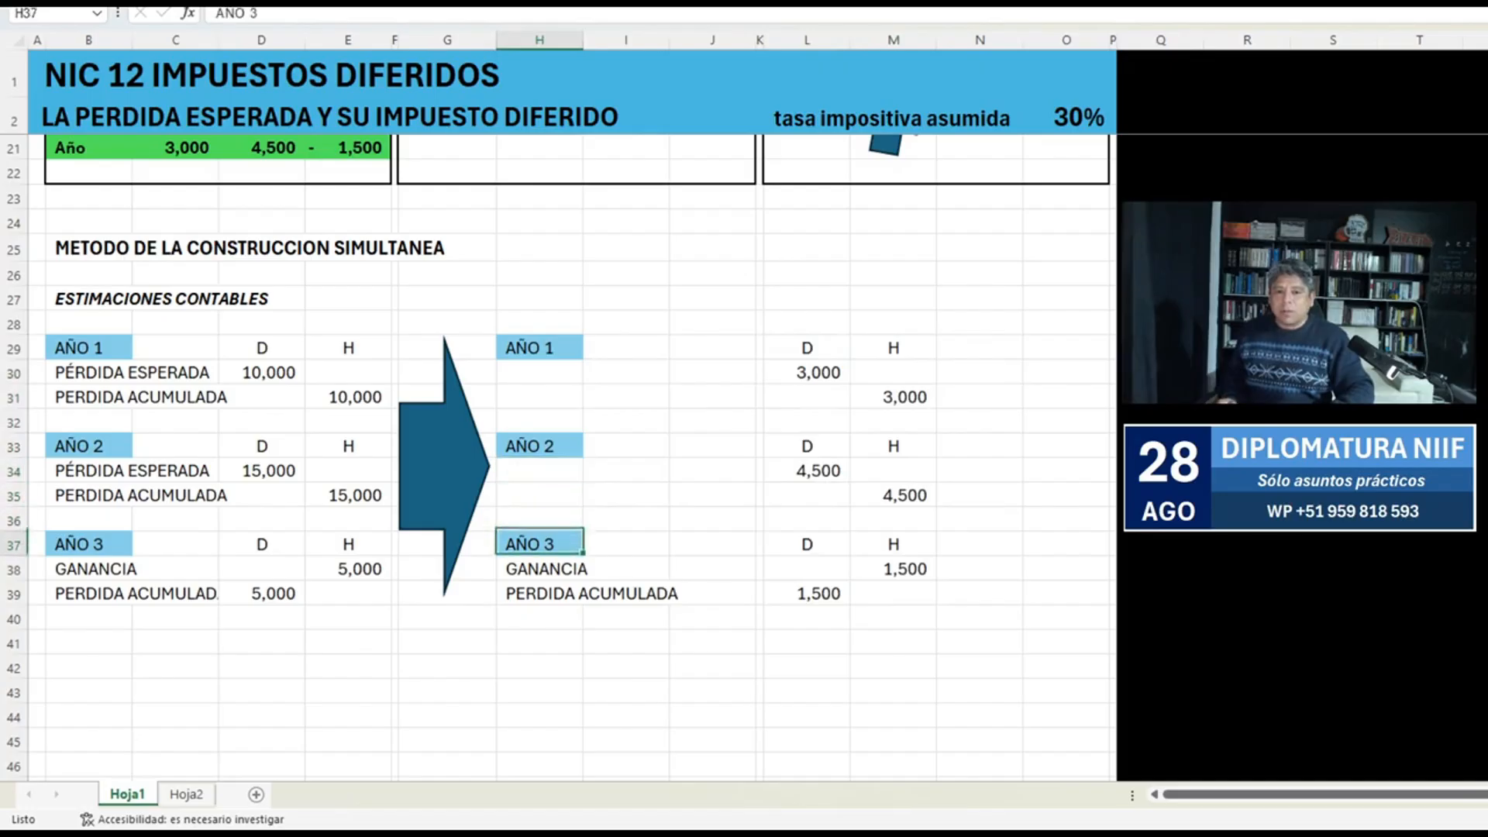
pyautogui.press('Down')
pyautogui.hotkey('shift', 'Down')
pyautogui.press('Delete')
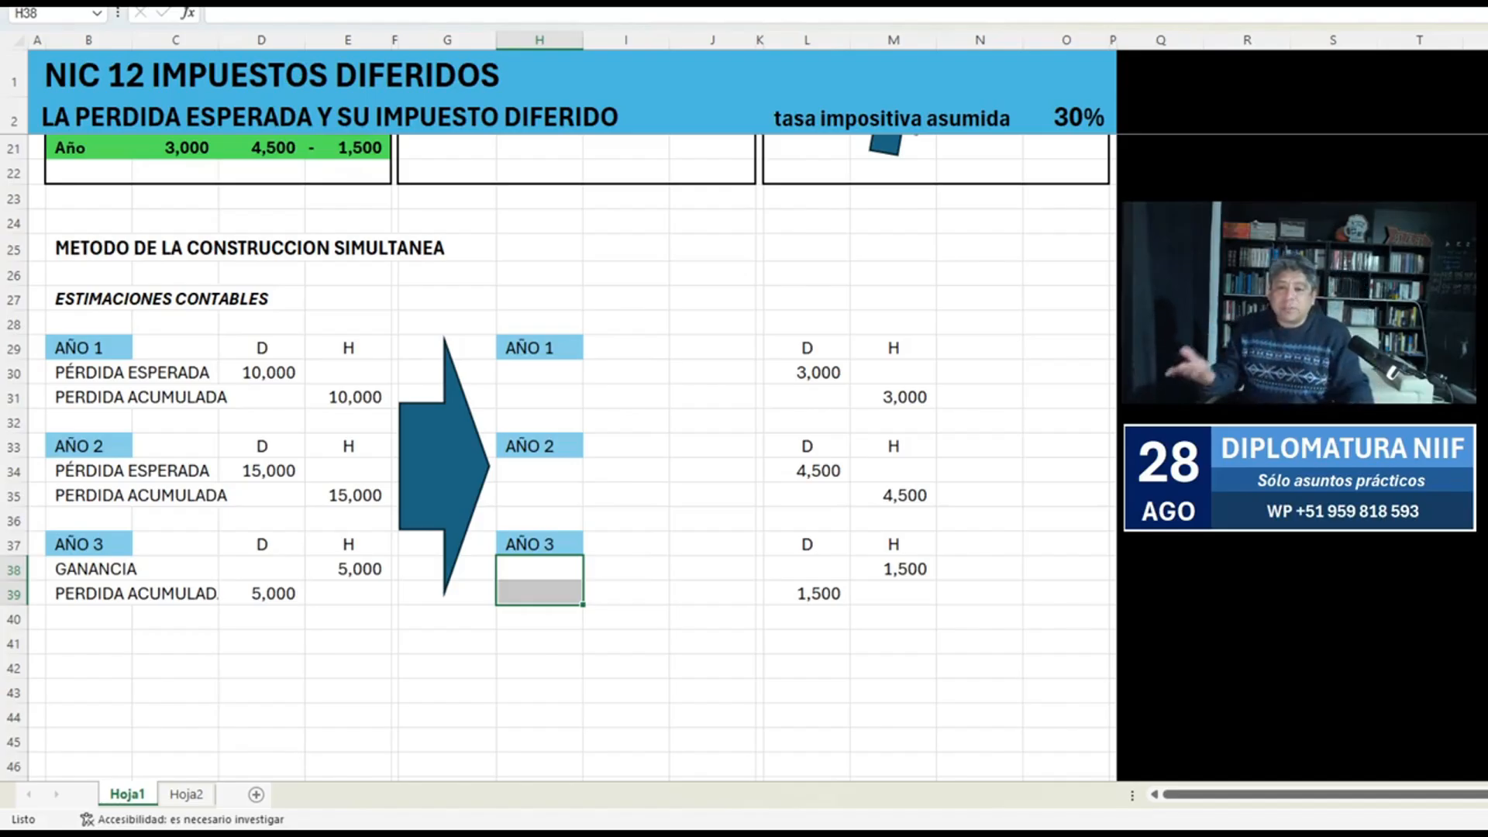
# Name the AÑO 1 tax entry accounts ACTIVO IRD in H30 and IRD EN RESULTADOS in H31.
pyautogui.click(88, 372)
pyautogui.click(539, 372)
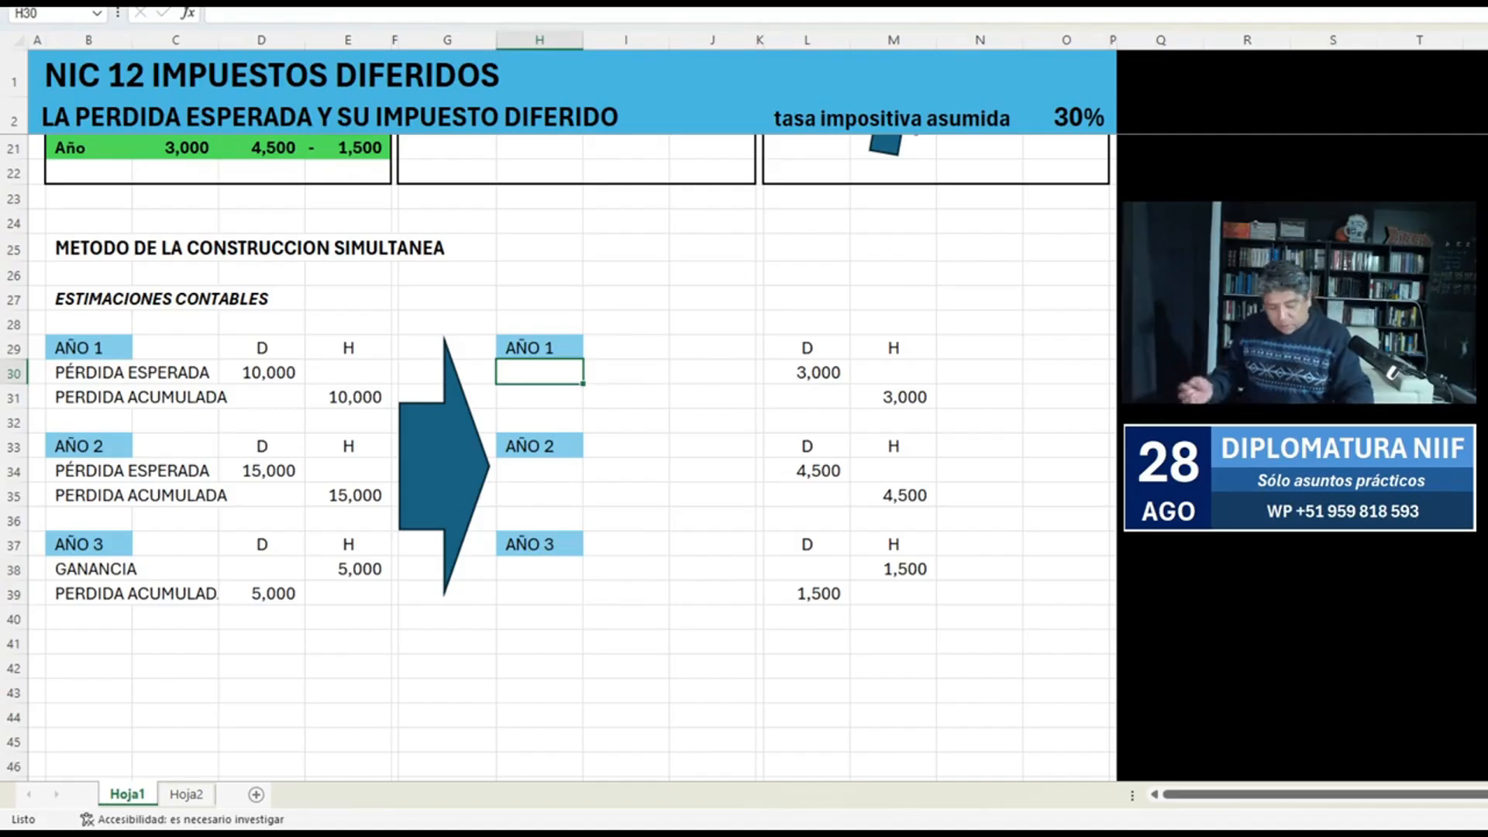
pyautogui.write('ACTIVO IRD')
pyautogui.press('Return')
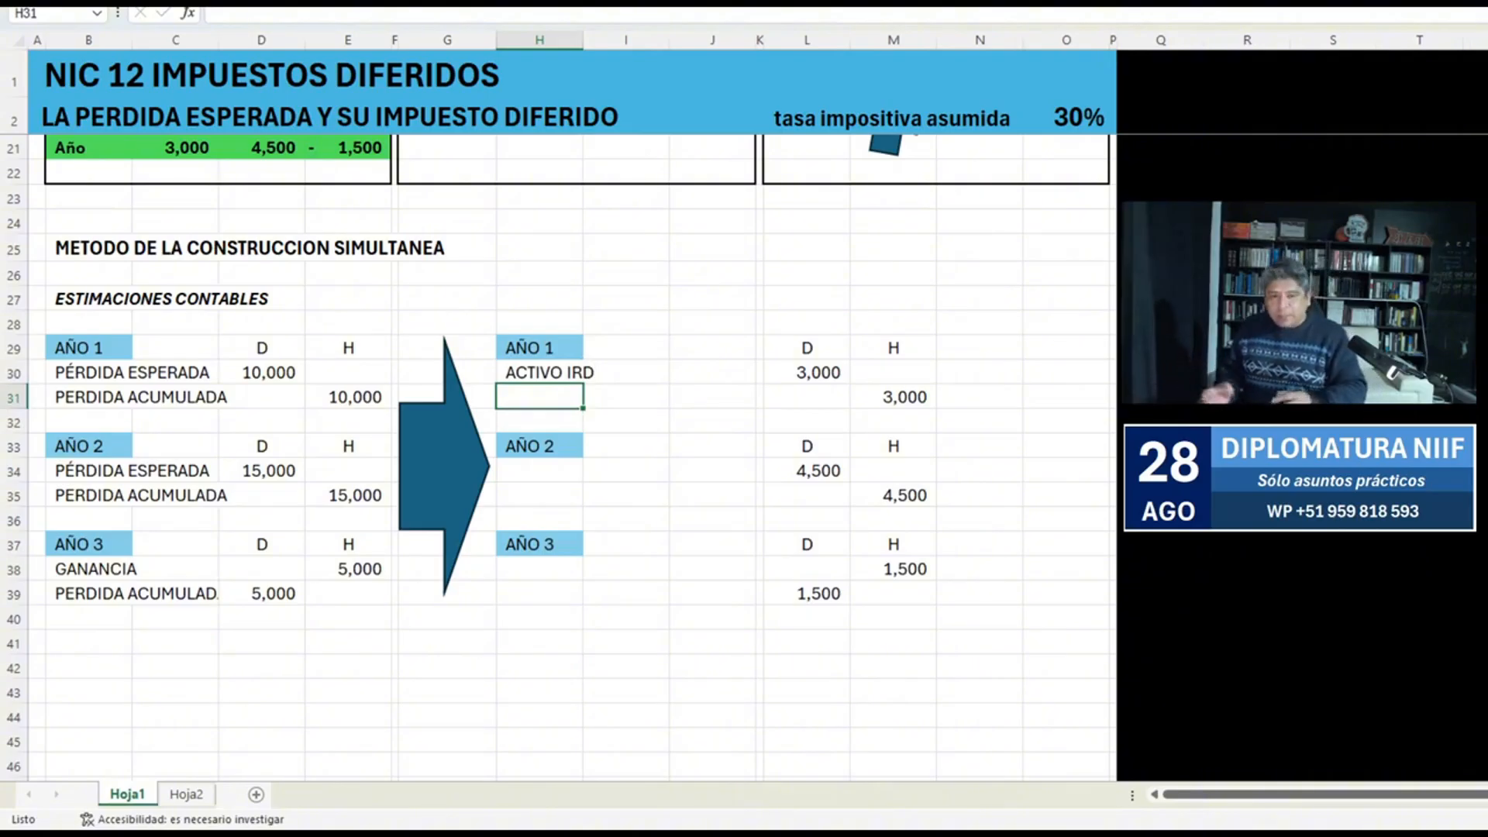
pyautogui.write('IRD')
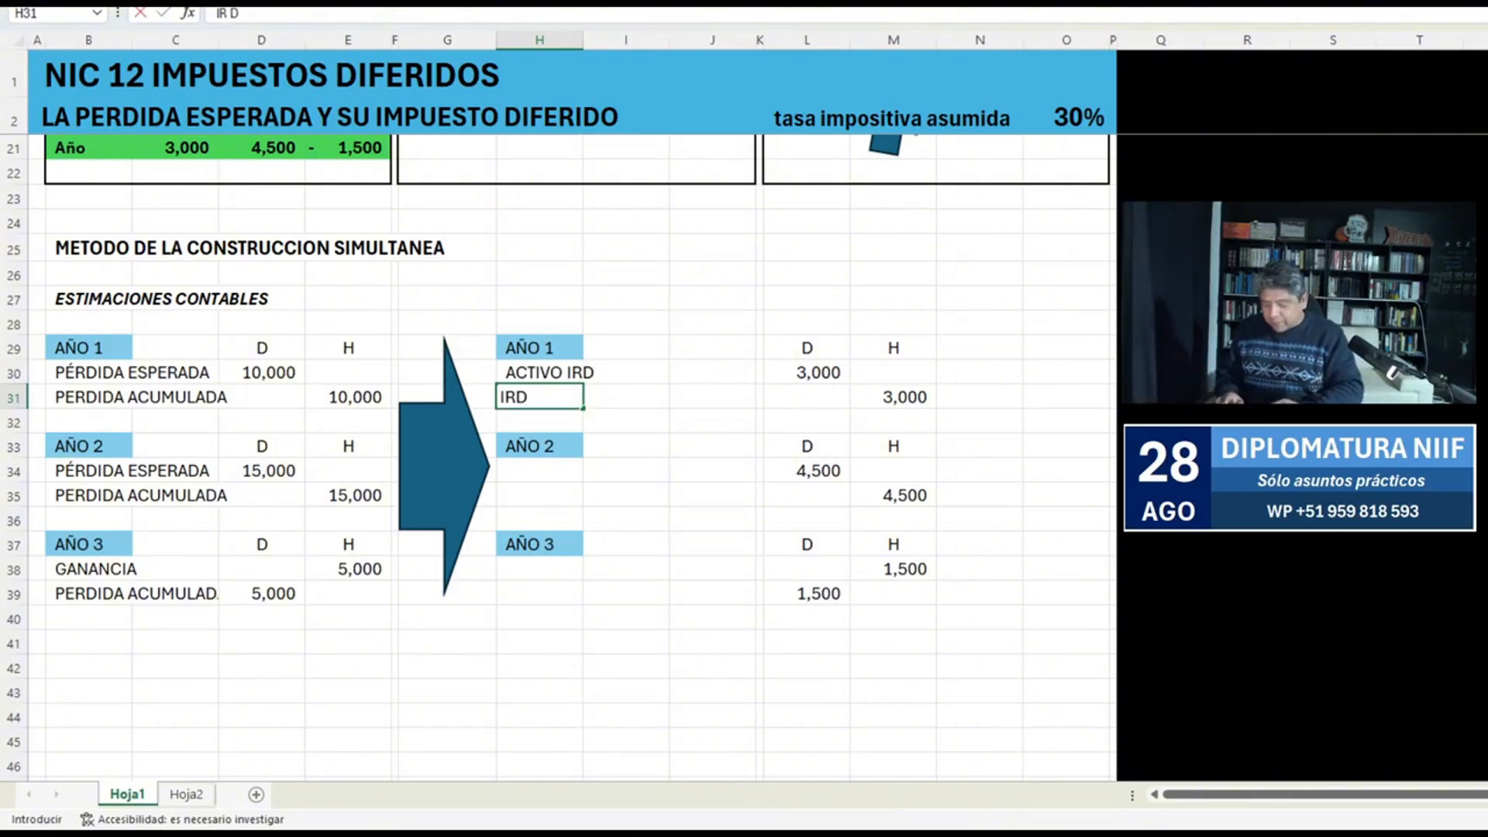
pyautogui.write(' EN RESULTA')
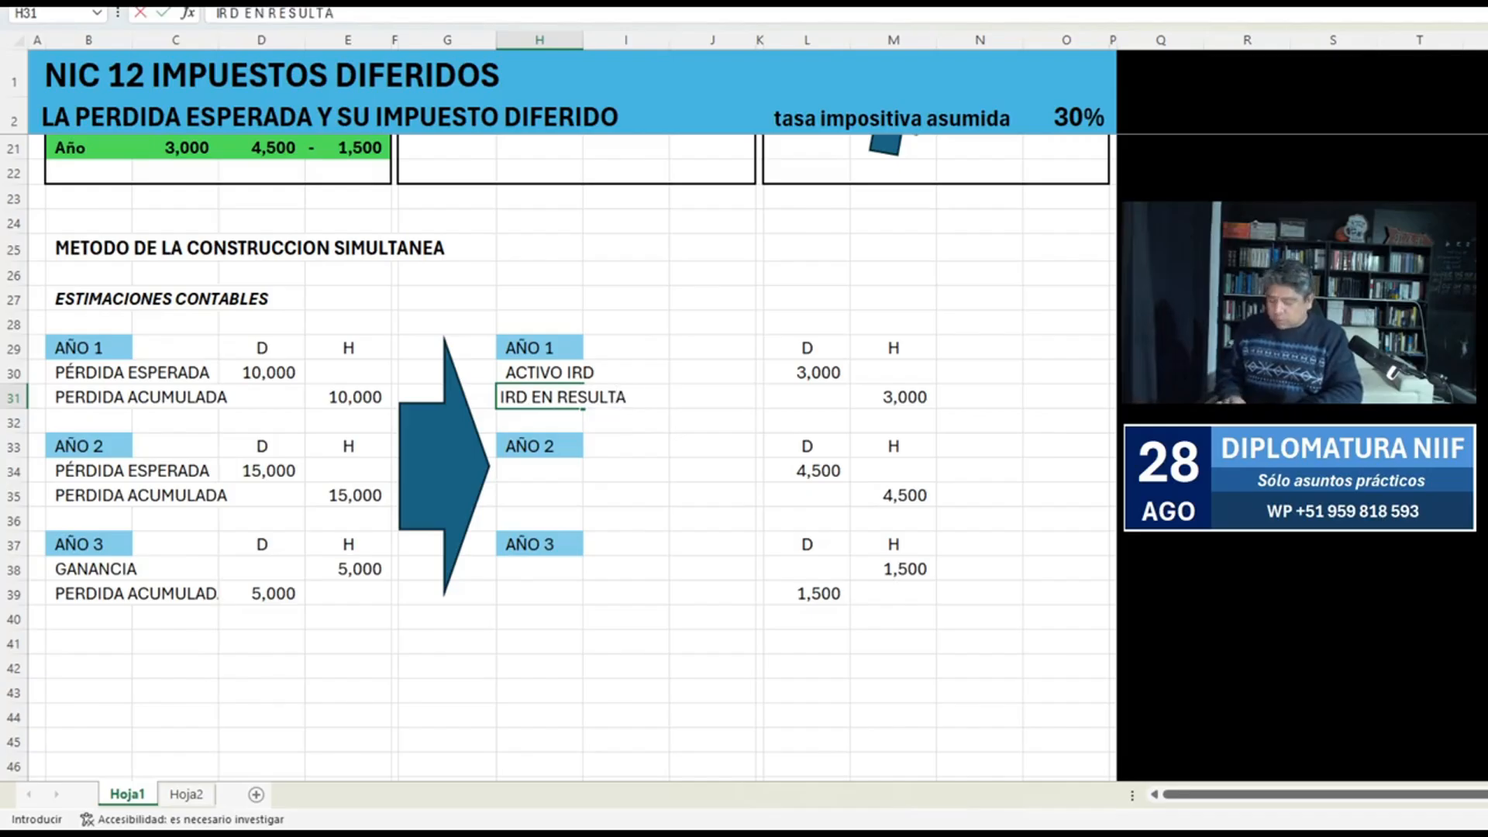
pyautogui.write('DOS')
pyautogui.press('Return')
# Copy the two AÑO 1 account names from H30:H31 to the AÑO 2 entry at H34.
pyautogui.press('Up')
pyautogui.hotkey('shift', 'Up')
pyautogui.hotkey('ctrl', 'c')
pyautogui.press('Down')
pyautogui.press('Down')
pyautogui.press('Down')
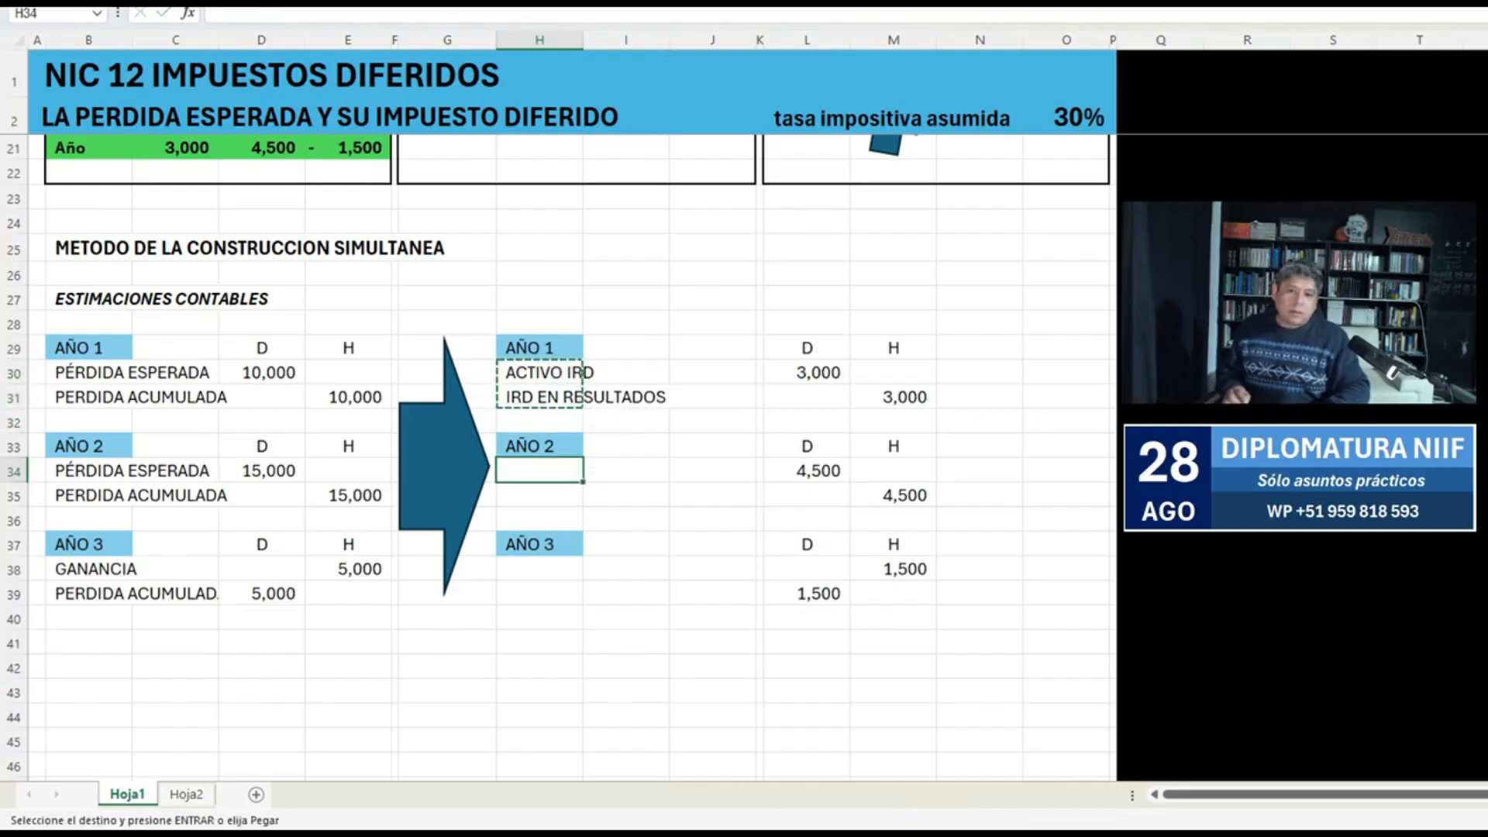
pyautogui.press('Return')
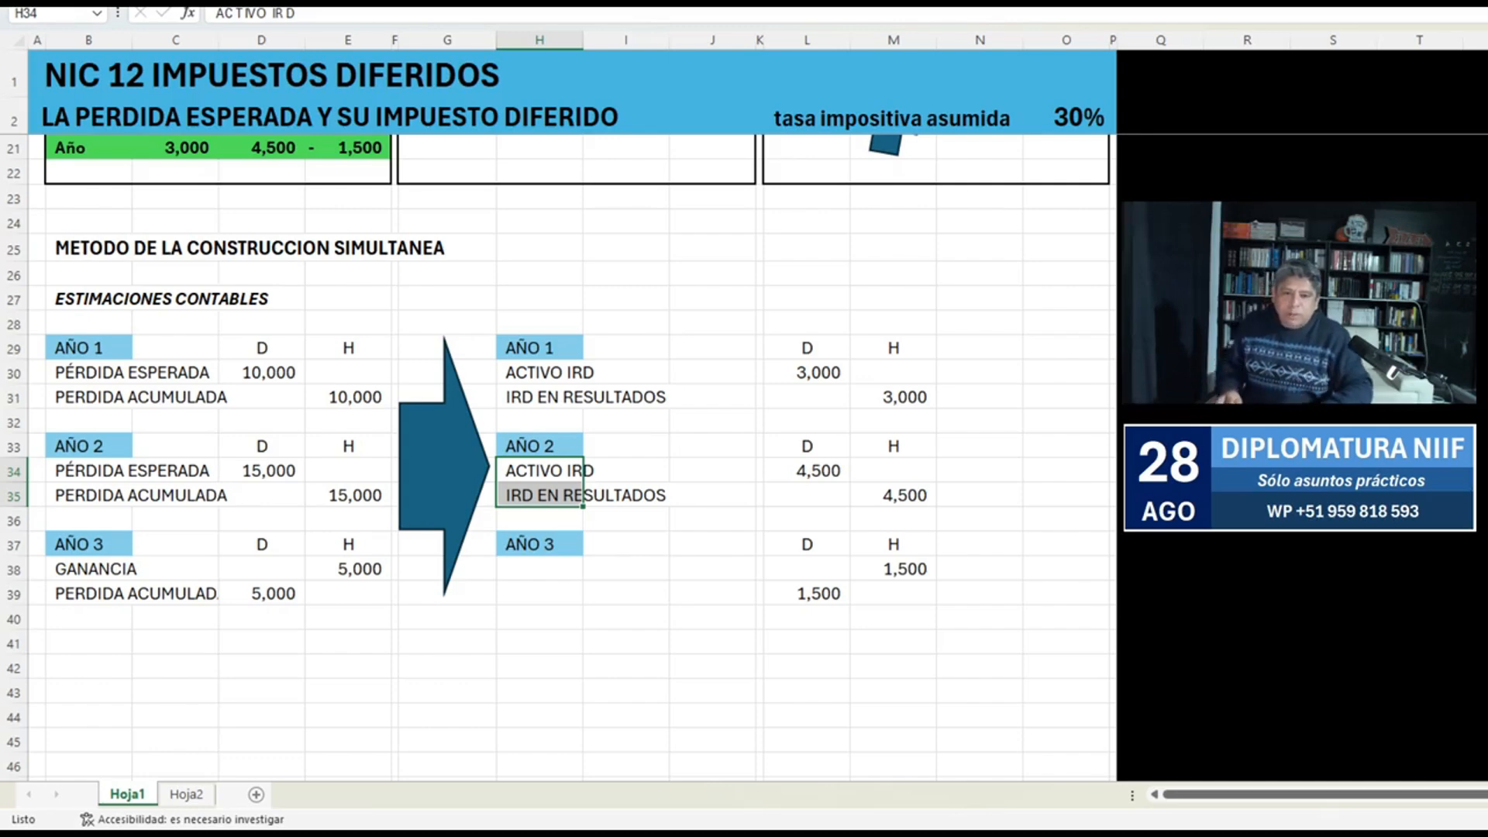
# Copy the AÑO 2 account names ACTIVO IRD and IRD EN RESULTADOS to H38 and H39 for AÑO 3.
pyautogui.hotkey('shift', 'Up')
pyautogui.hotkey('ctrl', 'c')
pyautogui.press('Down')
pyautogui.press('Down')
pyautogui.press('Down')
pyautogui.press('Down')
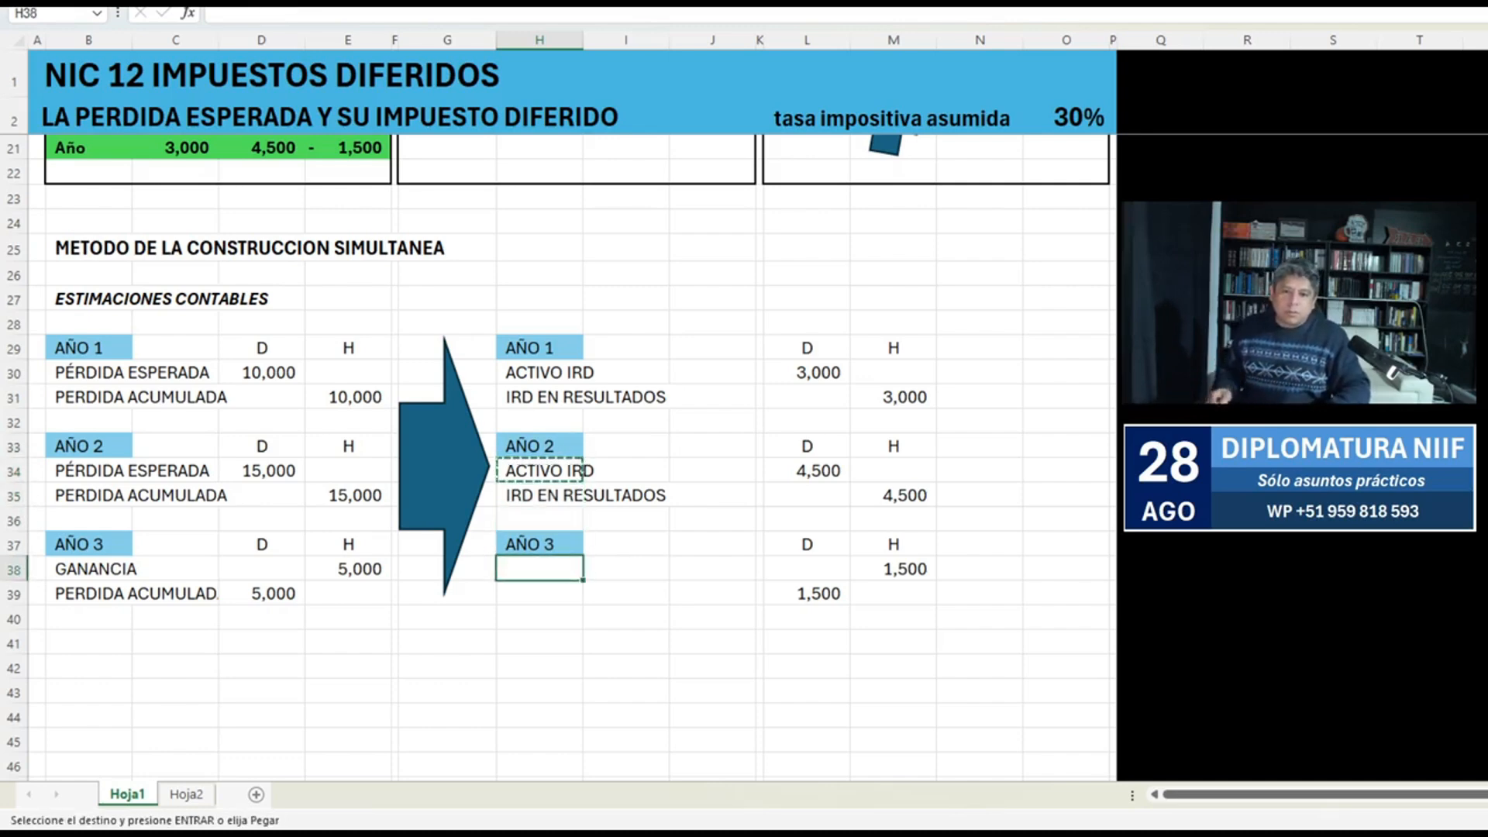
pyautogui.press('Return')
pyautogui.press('Up')
pyautogui.press('Up')
pyautogui.press('Up')
pyautogui.hotkey('ctrl', 'c')
pyautogui.press('Down')
pyautogui.press('Down')
pyautogui.press('Down')
pyautogui.press('Down')
pyautogui.press('Return')
# Review the AÑO 3 IRD EN RESULTADOS line in H39:L39 and the yearly debit amounts in column L.
pyautogui.press('Right')
pyautogui.press('Right')
pyautogui.press('Right')
pyautogui.press('Right')
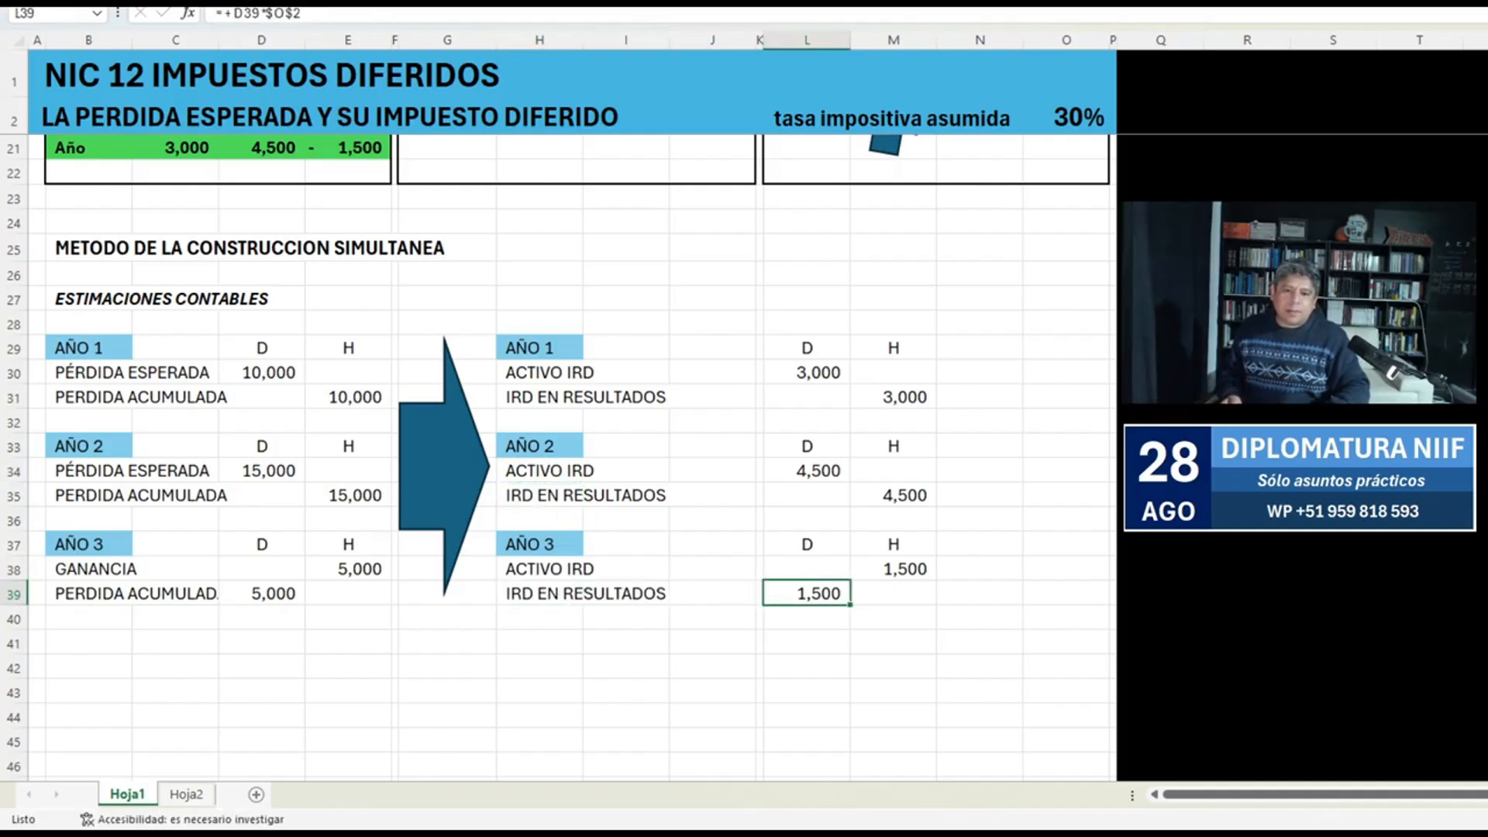
pyautogui.hotkey('shift', 'Left')
pyautogui.hotkey('shift', 'Left')
pyautogui.hotkey('shift', 'Left')
pyautogui.hotkey('shift', 'Left')
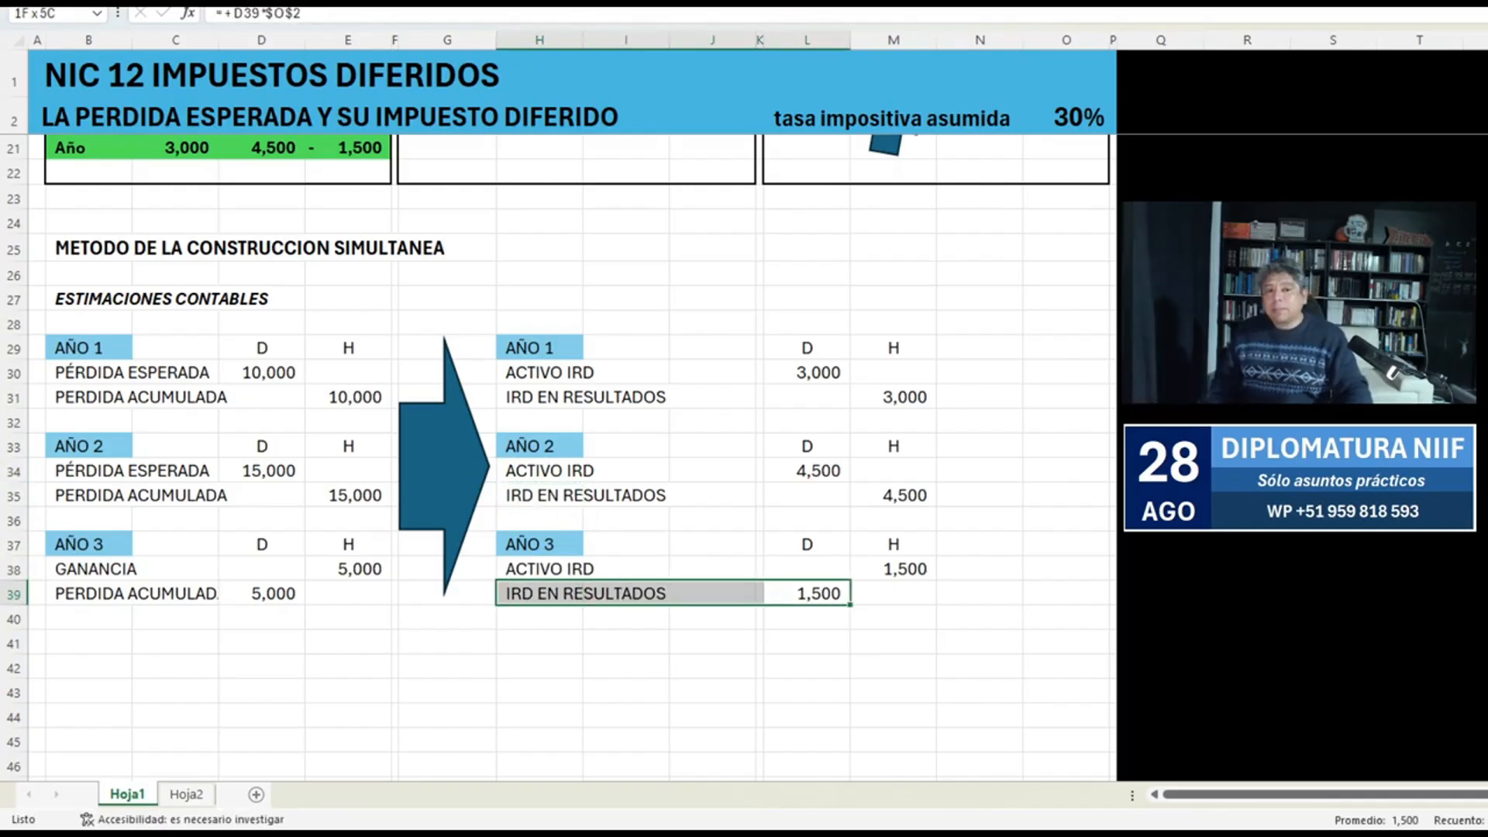
pyautogui.click(807, 373)
pyautogui.press('Down')
pyautogui.press('Down')
pyautogui.press('Down')
pyautogui.press('Down')
pyautogui.press('Down')
pyautogui.press('Down')
pyautogui.press('Down')
pyautogui.press('Down')
pyautogui.press('Down')
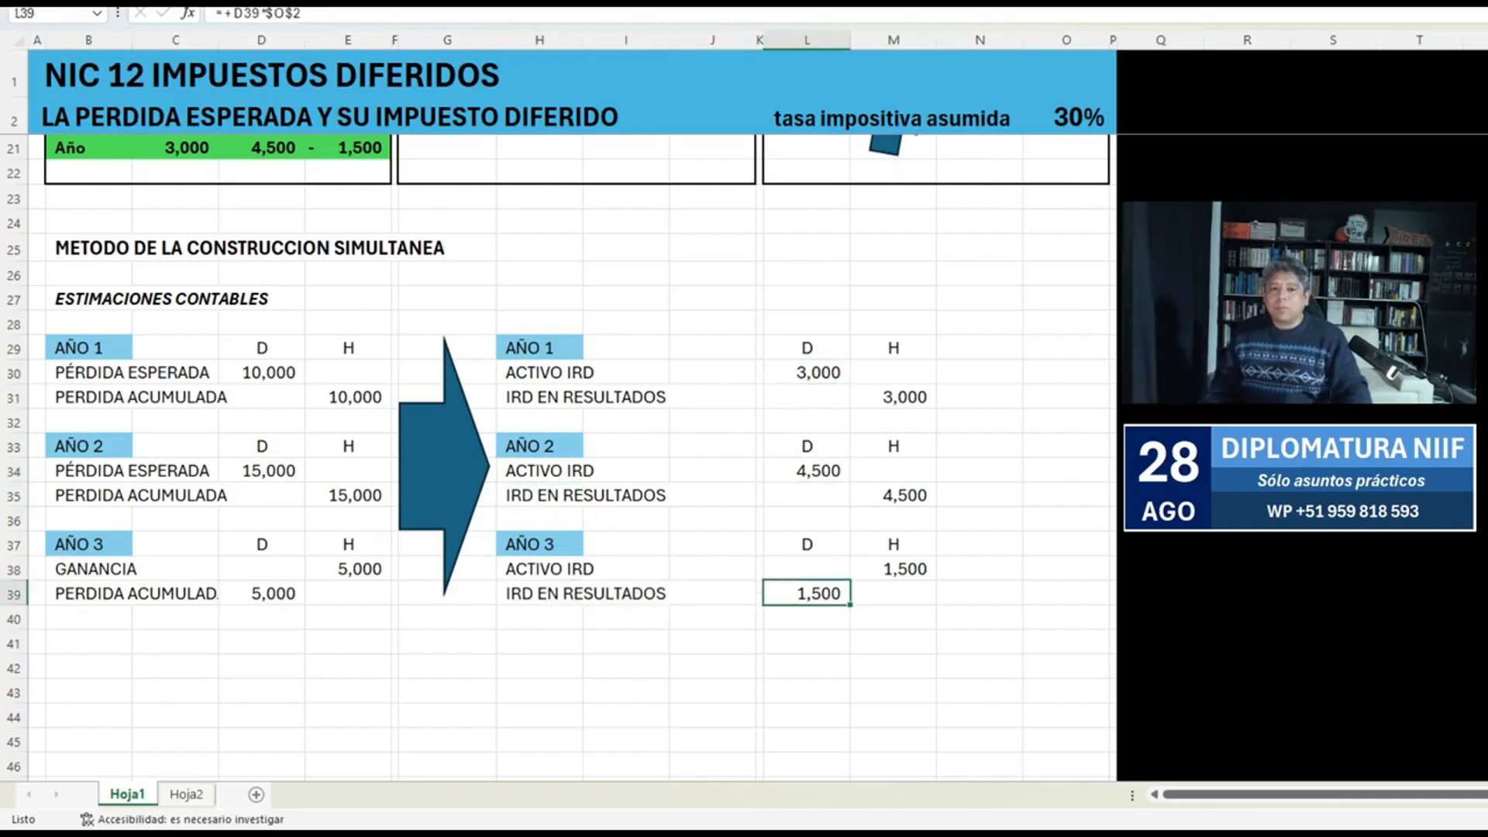
# Change the fill of the IRD del Año block B20:E21 to light purple.
pyautogui.scroll(3, 558, 457)
pyautogui.moveTo(88, 344); pyautogui.dragTo(348, 369)
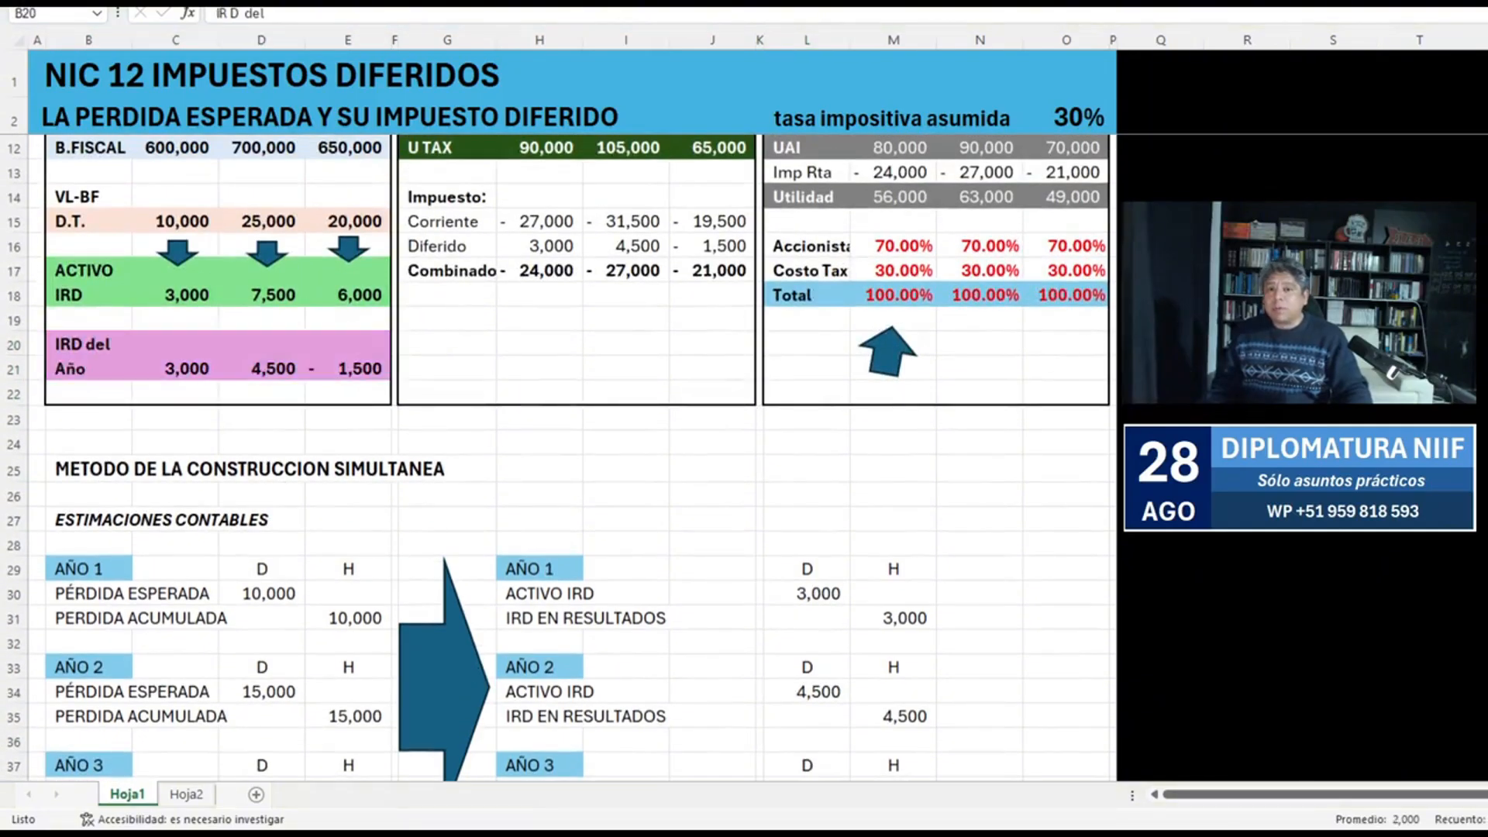
pyautogui.click(447, 35)
pyautogui.scroll(-4, 572, 457)
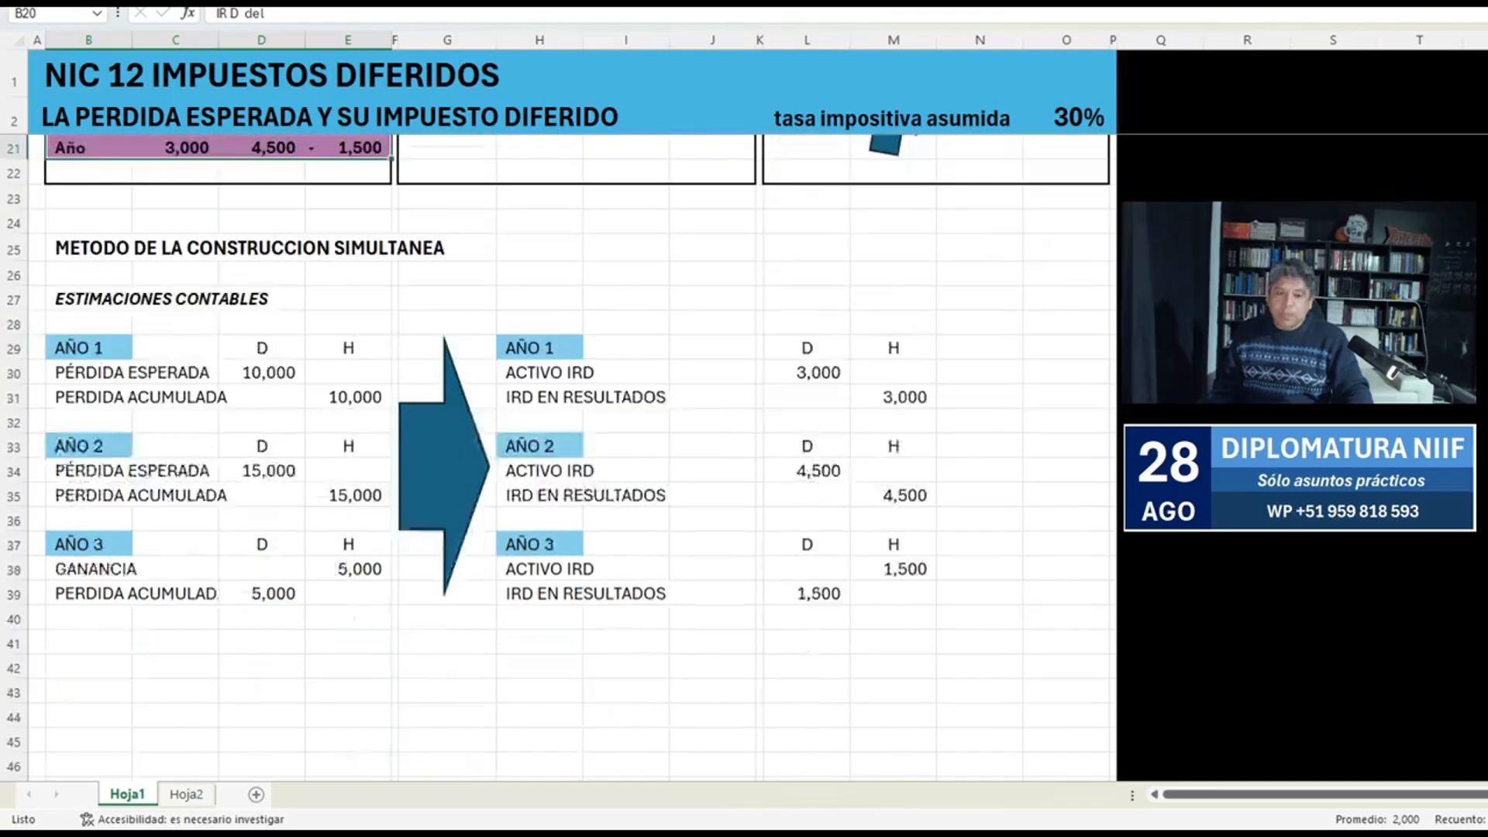
# Link the AÑO 1 ACTIVO IRD balance in J30 to its debit amount with the formula +L30.
pyautogui.click(807, 275)
pyautogui.press('Down')
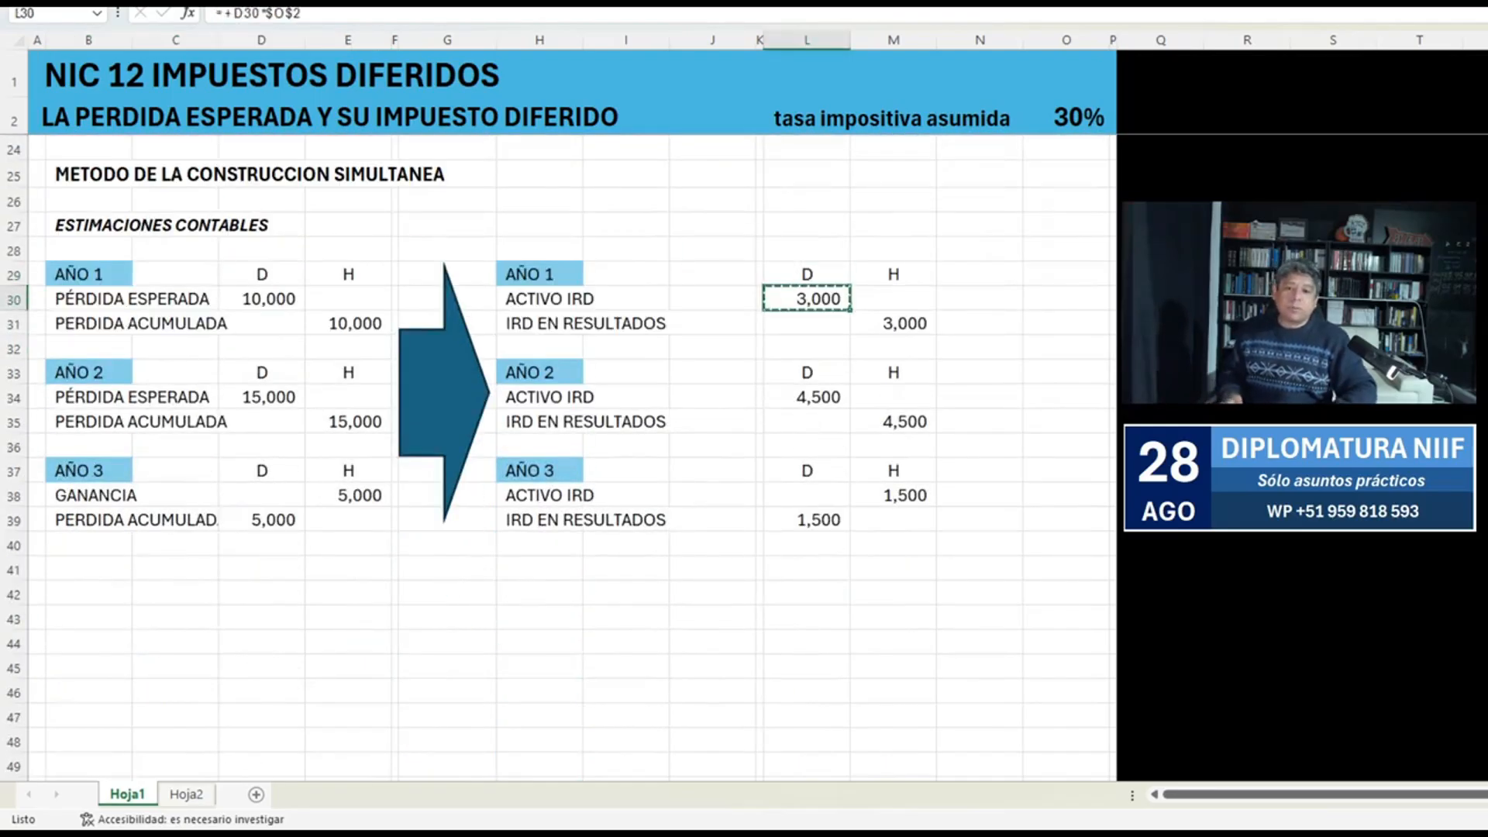
pyautogui.hotkey('ctrl', 'c')
pyautogui.press('Left')
pyautogui.press('Left')
pyautogui.press('Return')
pyautogui.write('+')
pyautogui.press('Right')
pyautogui.press('Right')
pyautogui.press('Return')
pyautogui.press('Up')
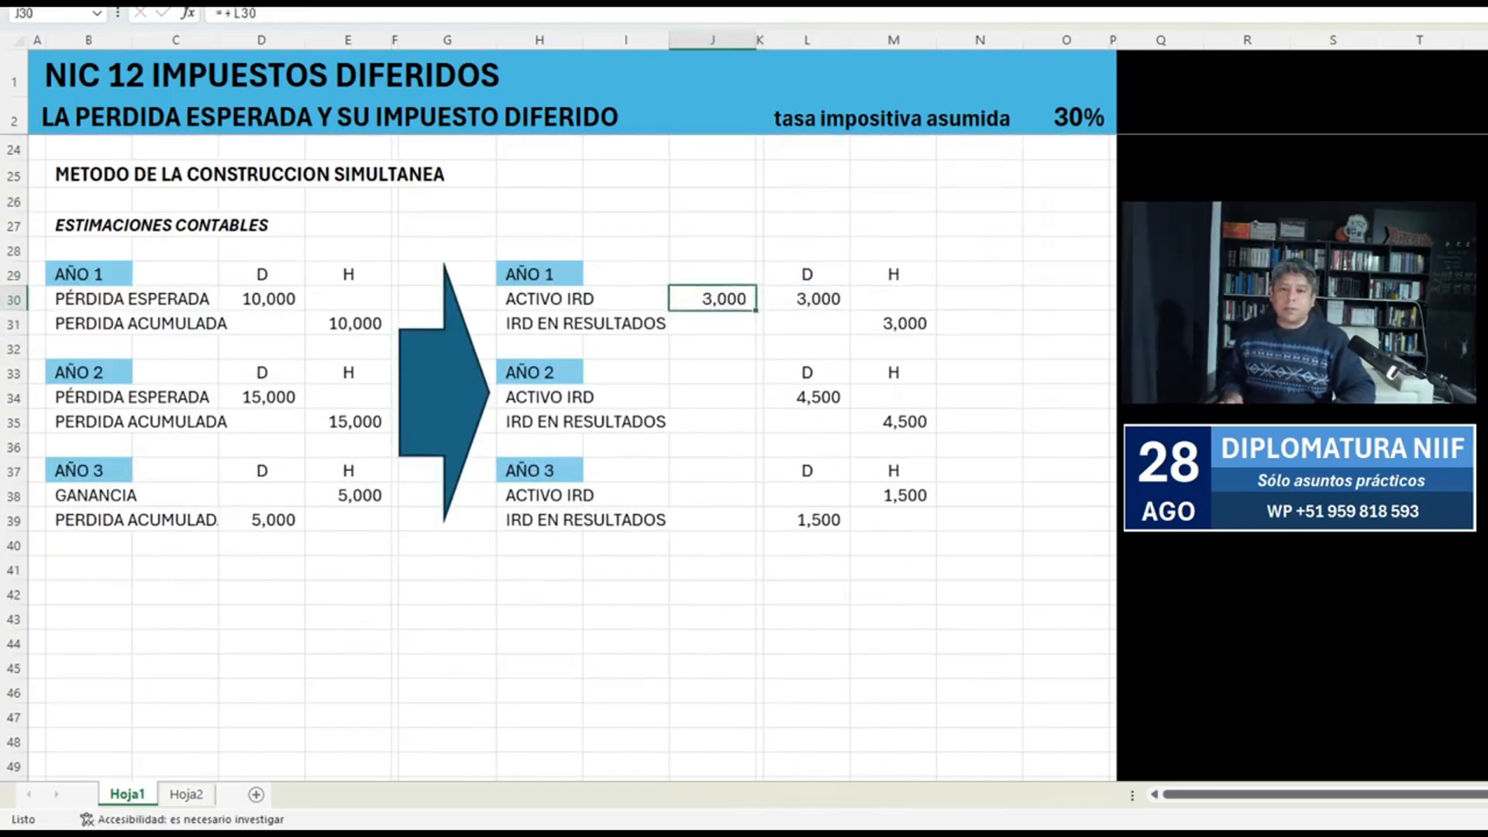
# Calculate the accumulated AÑO 2 ACTIVO IRD balance in J34 with the formula +J30+L34.
pyautogui.hotkey('ctrl', 'c')
pyautogui.press('Down')
pyautogui.press('Down')
pyautogui.press('Down')
pyautogui.press('Down')
pyautogui.press('Return')
pyautogui.write('+')
pyautogui.hotkey('ctrl', 'Up')
pyautogui.write('+')
pyautogui.press('Right')
pyautogui.press('Right')
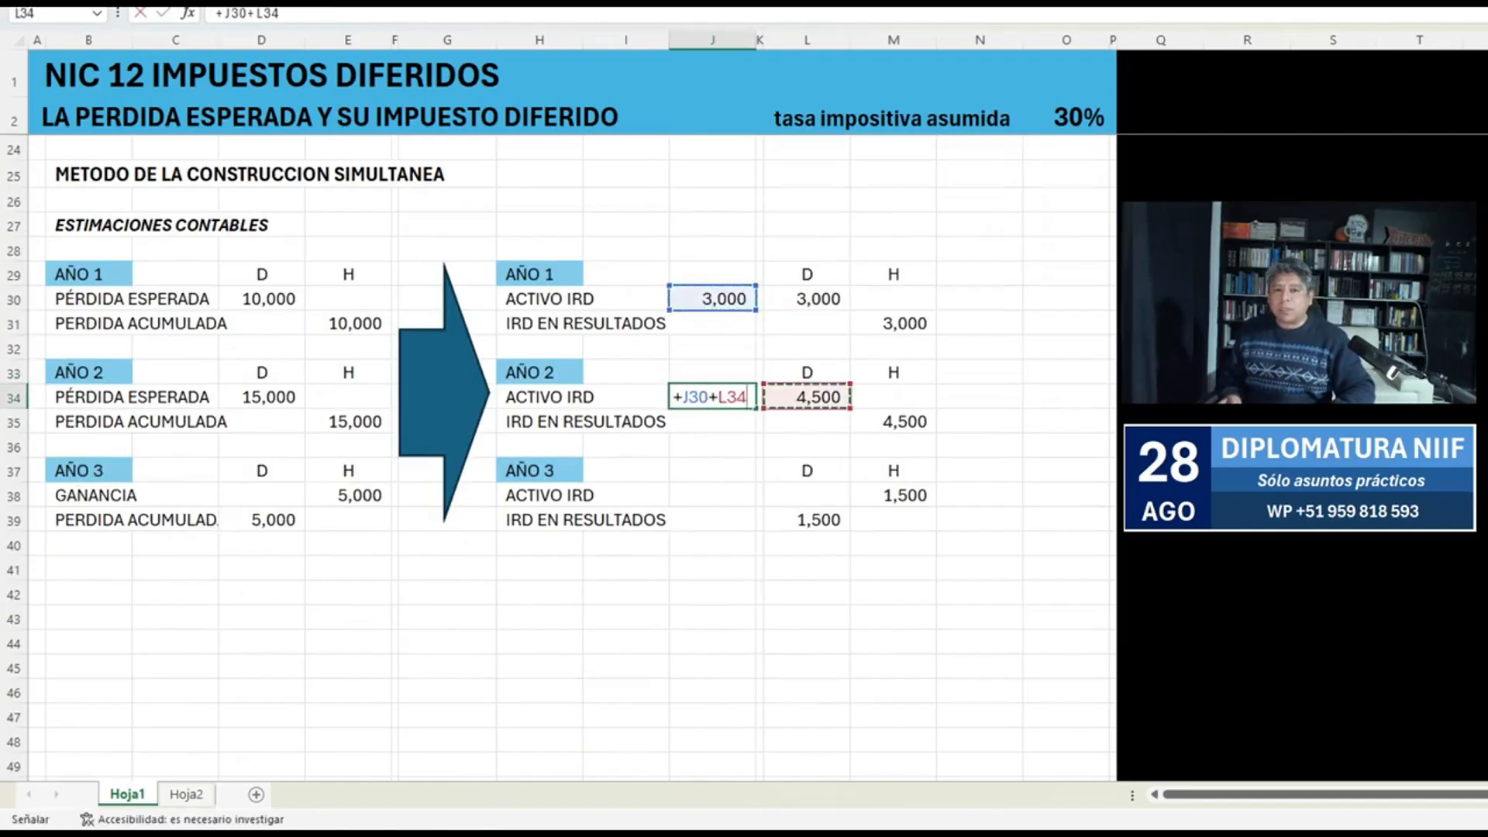
pyautogui.press('Return')
# Try to copy the balance formula from J34 to the AÑO 3 ACTIVO IRD cell J38.
pyautogui.press('Up')
pyautogui.hotkey('ctrl', 'c')
pyautogui.press('Down')
pyautogui.press('Down')
pyautogui.press('Down')
pyautogui.press('Down')
pyautogui.press('Return')
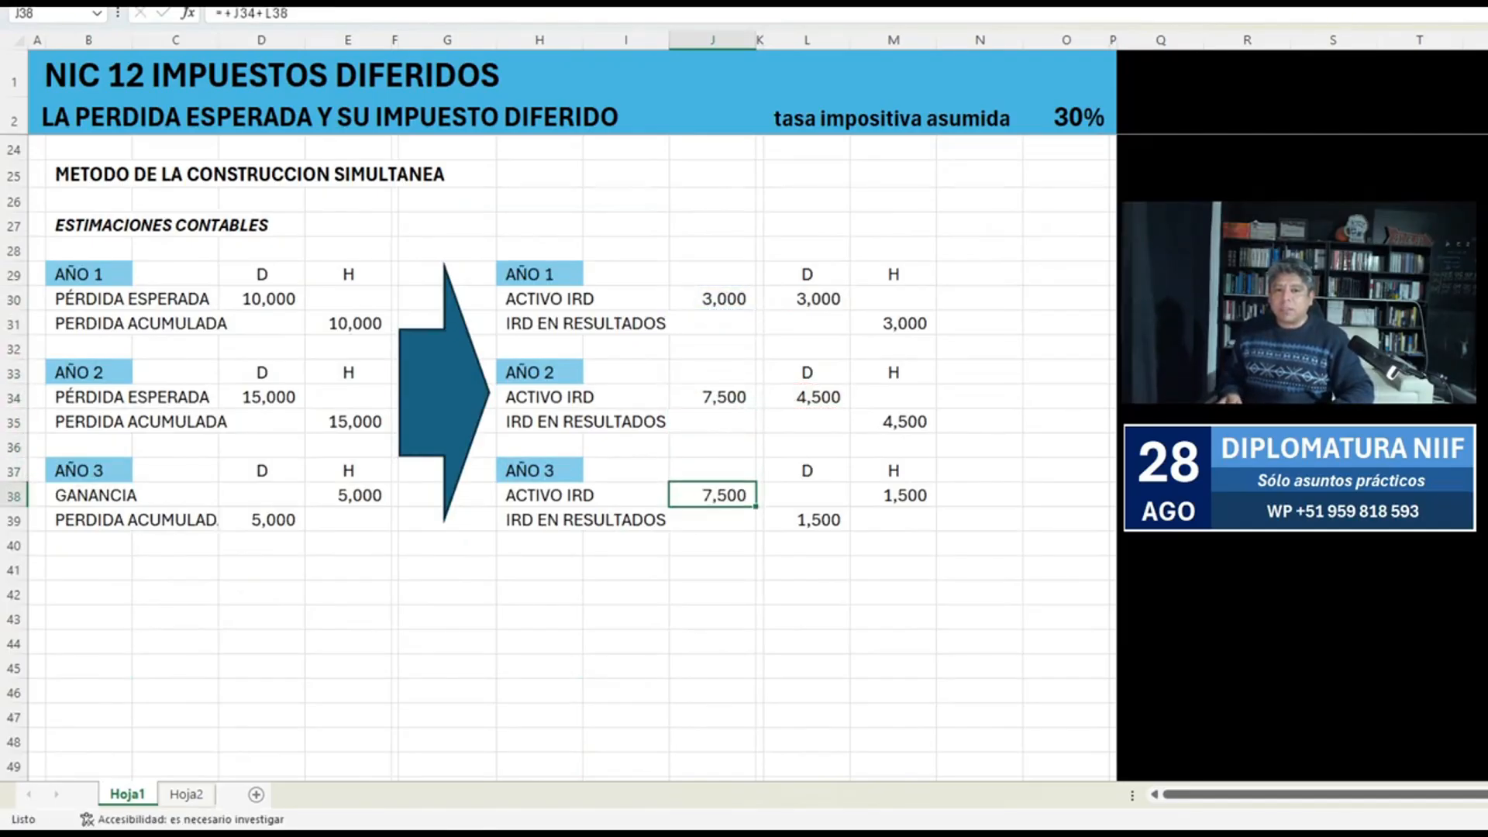
# Calculate the AÑO 3 ACTIVO IRD balance in J38 by subtracting the credit, using the formula +J34-M38.
pyautogui.write('+')
pyautogui.hotkey('ctrl', 'Up')
pyautogui.write('-')
pyautogui.hotkey('ctrl', 'Down')
pyautogui.hotkey('ctrl', 'Up')
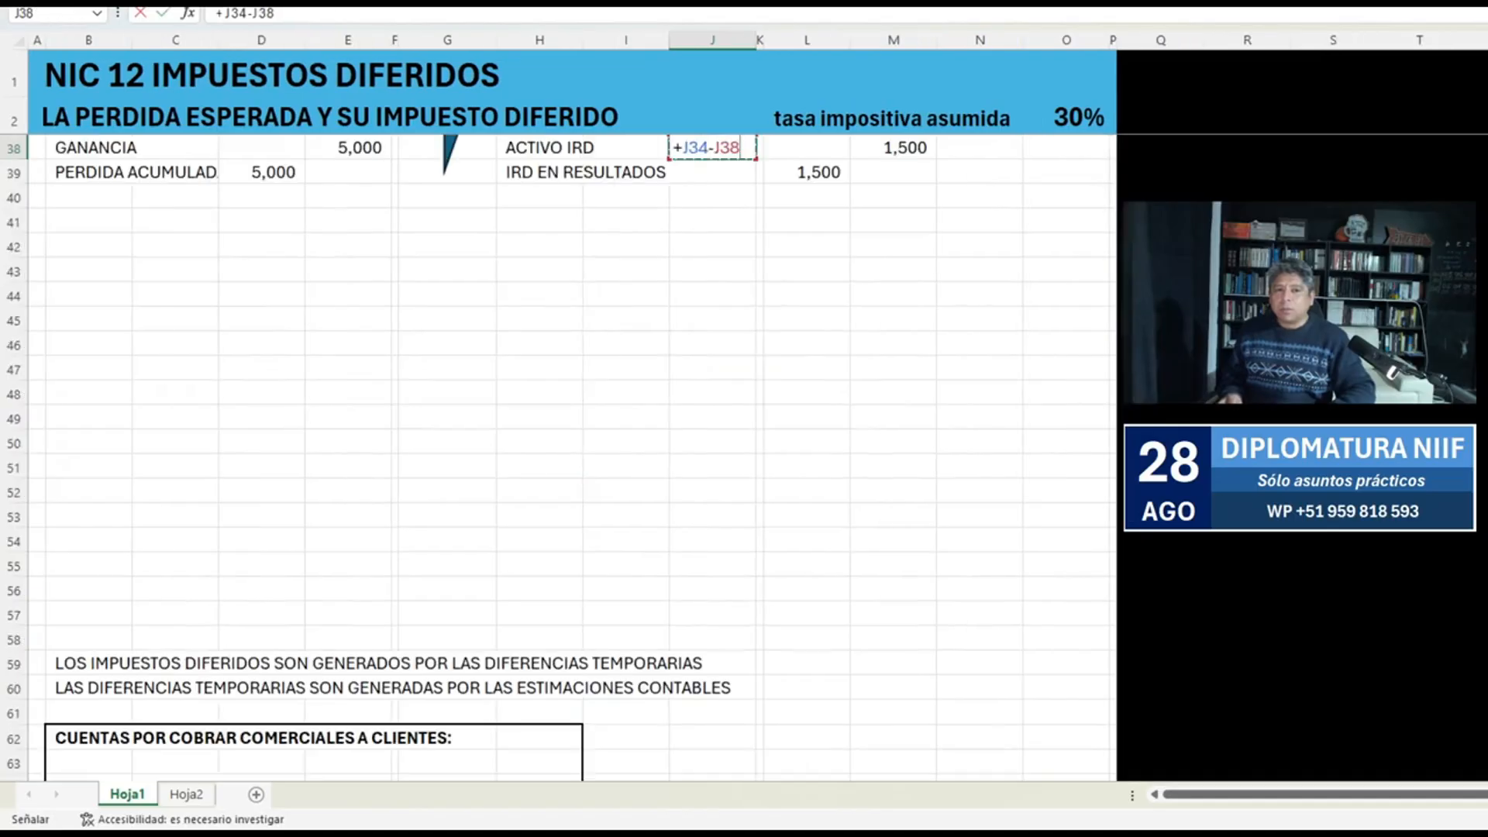
pyautogui.press('Right')
pyautogui.press('Right')
pyautogui.press('Right')
pyautogui.press('Return')
pyautogui.press('Up')
# Fill the three ACTIVO IRD balance cells J30, J34 and J38 with green.
pyautogui.scroll(5, 573, 458)
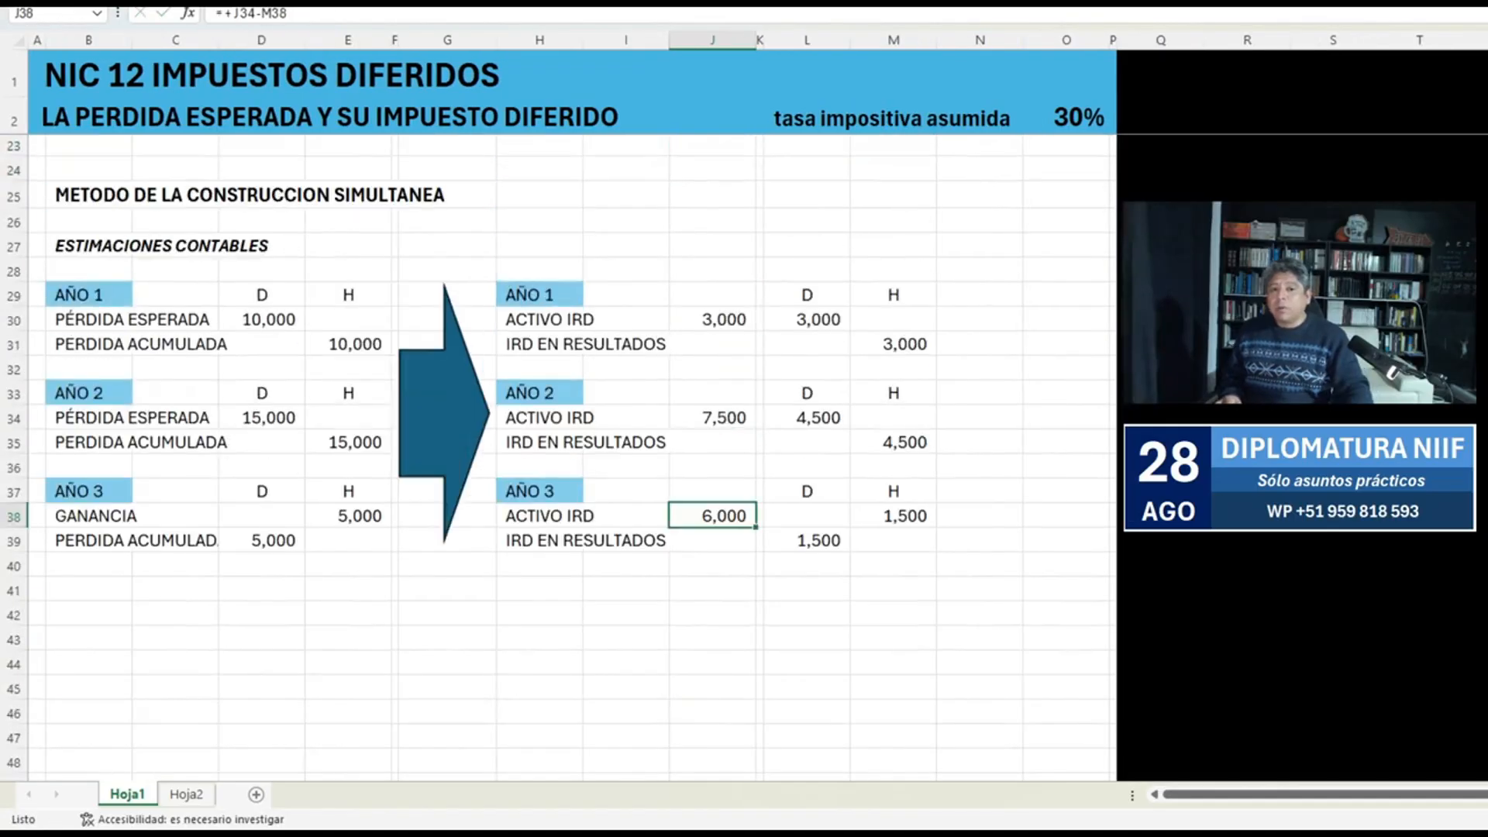
pyautogui.keyDown('ctrl'); pyautogui.click(712, 417); pyautogui.keyUp('ctrl')
pyautogui.keyDown('ctrl'); pyautogui.click(712, 319); pyautogui.keyUp('ctrl')
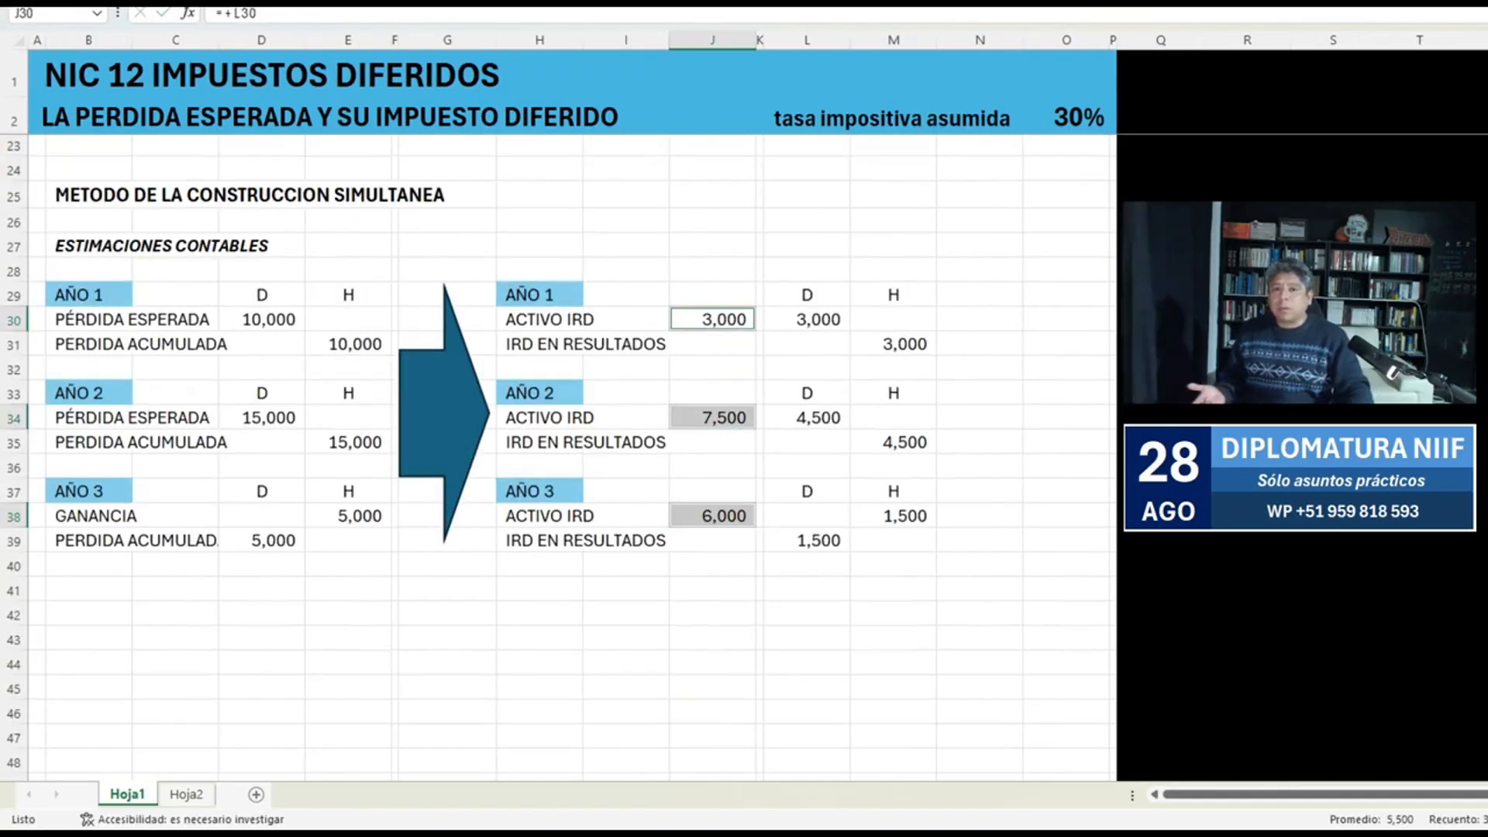
pyautogui.scroll(5, 573, 457)
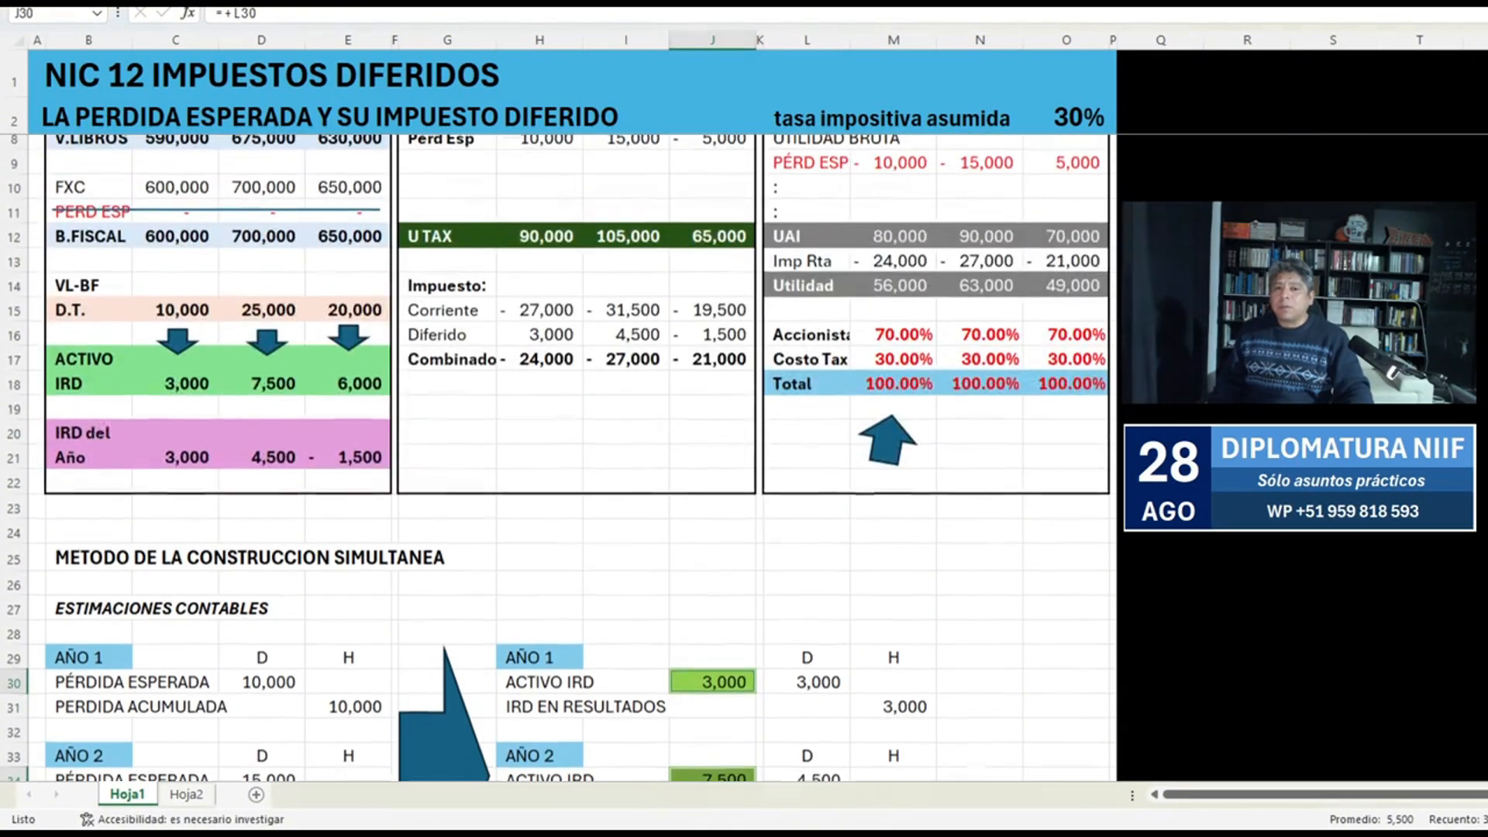
# Compare the ACTIVO IRD row C18:E18 in the temporary difference table with the yearly balances in column J.
pyautogui.moveTo(175, 389); pyautogui.dragTo(348, 389)
pyautogui.scroll(2, 348, 389)
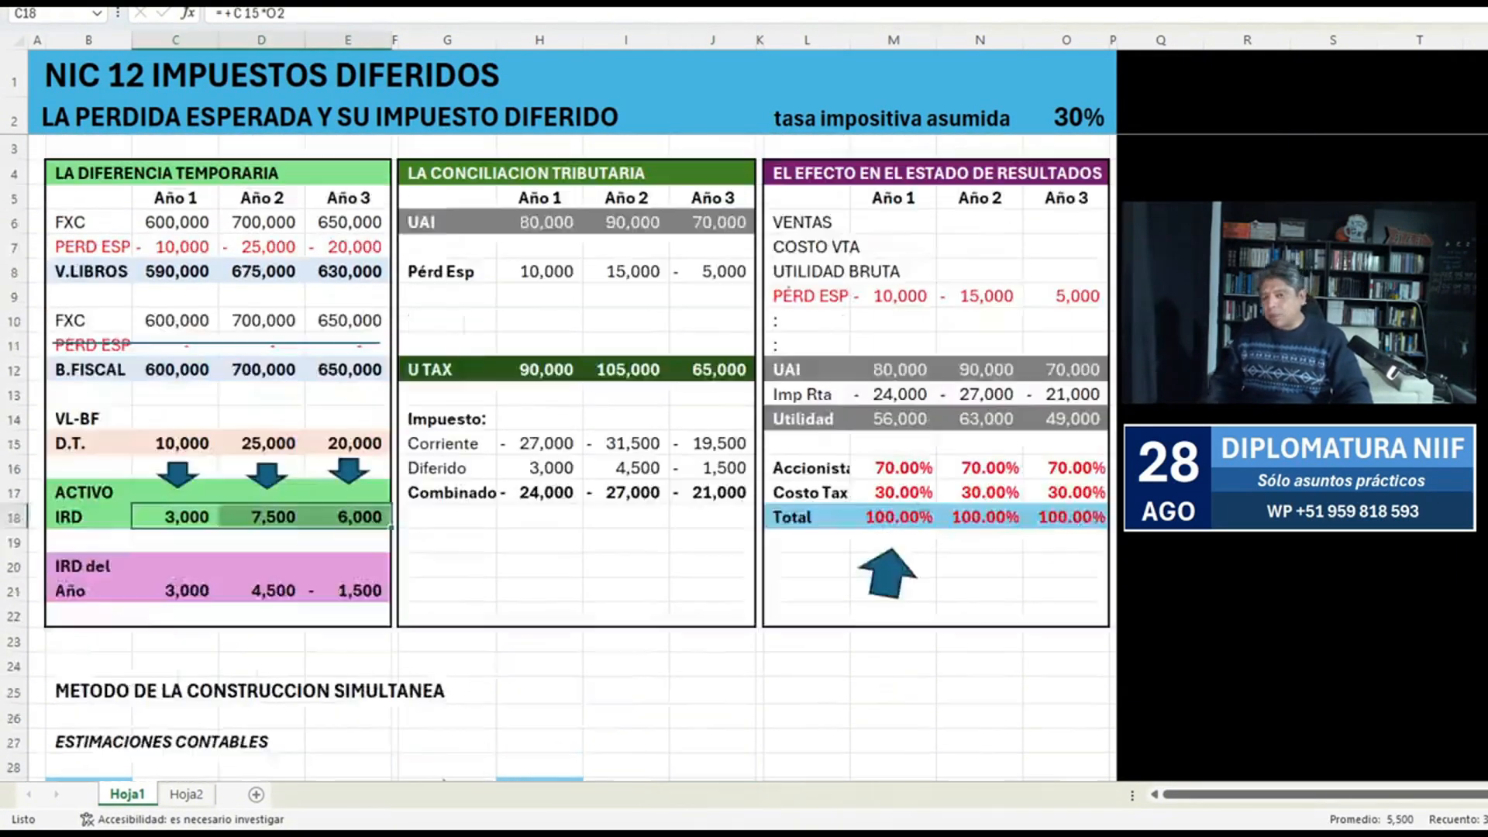
pyautogui.scroll(-3, 348, 389)
pyautogui.scroll(3, 574, 457)
pyautogui.scroll(-6, 573, 457)
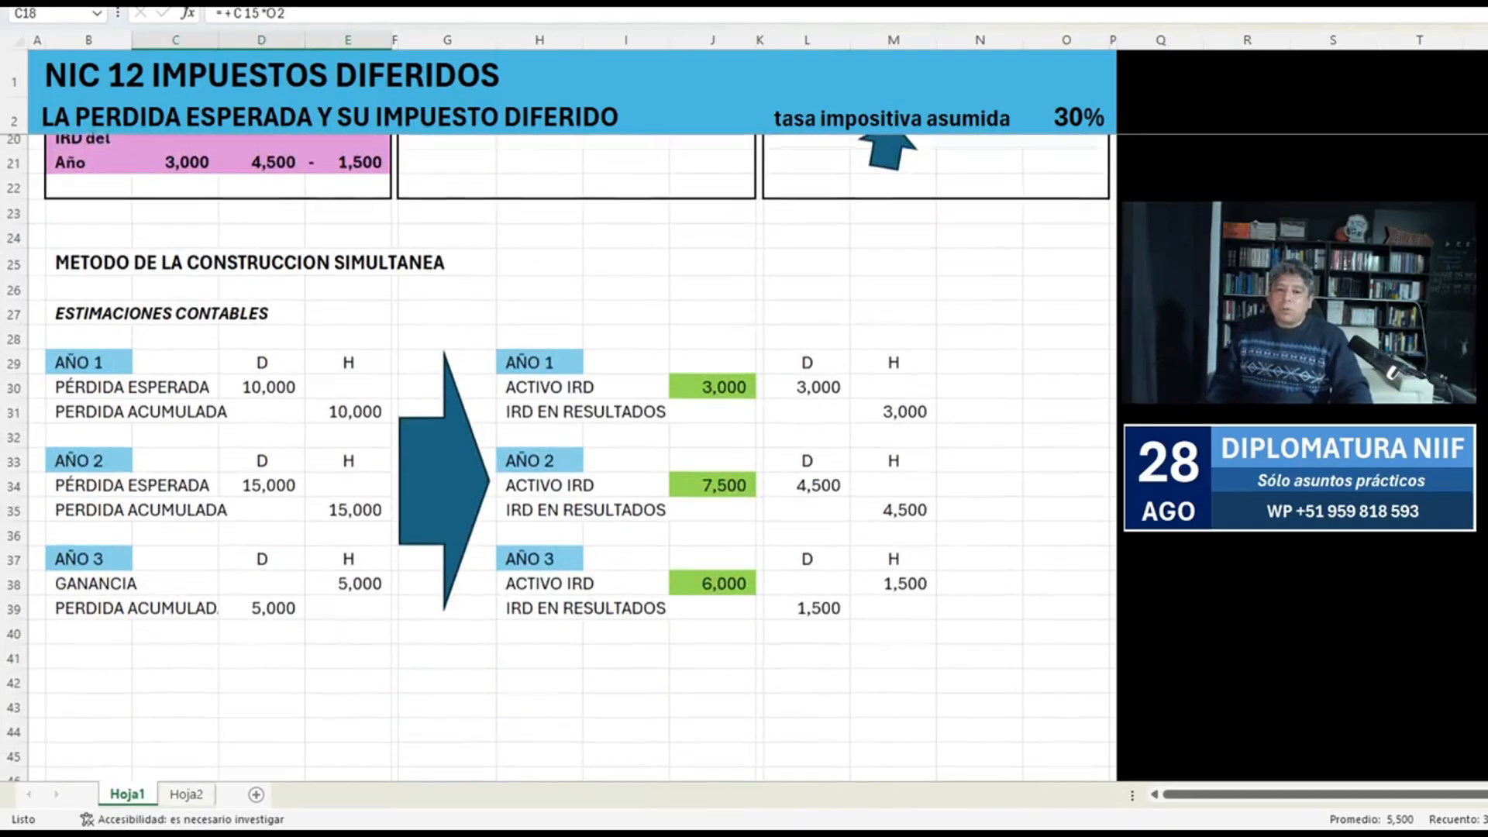
# Add an outside border around the METODO DE LA CONSTRUCCION SIMULTANEA block B25:M39 and delete the arrow between its entries.
pyautogui.moveTo(85, 249); pyautogui.dragTo(930, 596)
pyautogui.press('F4')
pyautogui.click(444, 468)
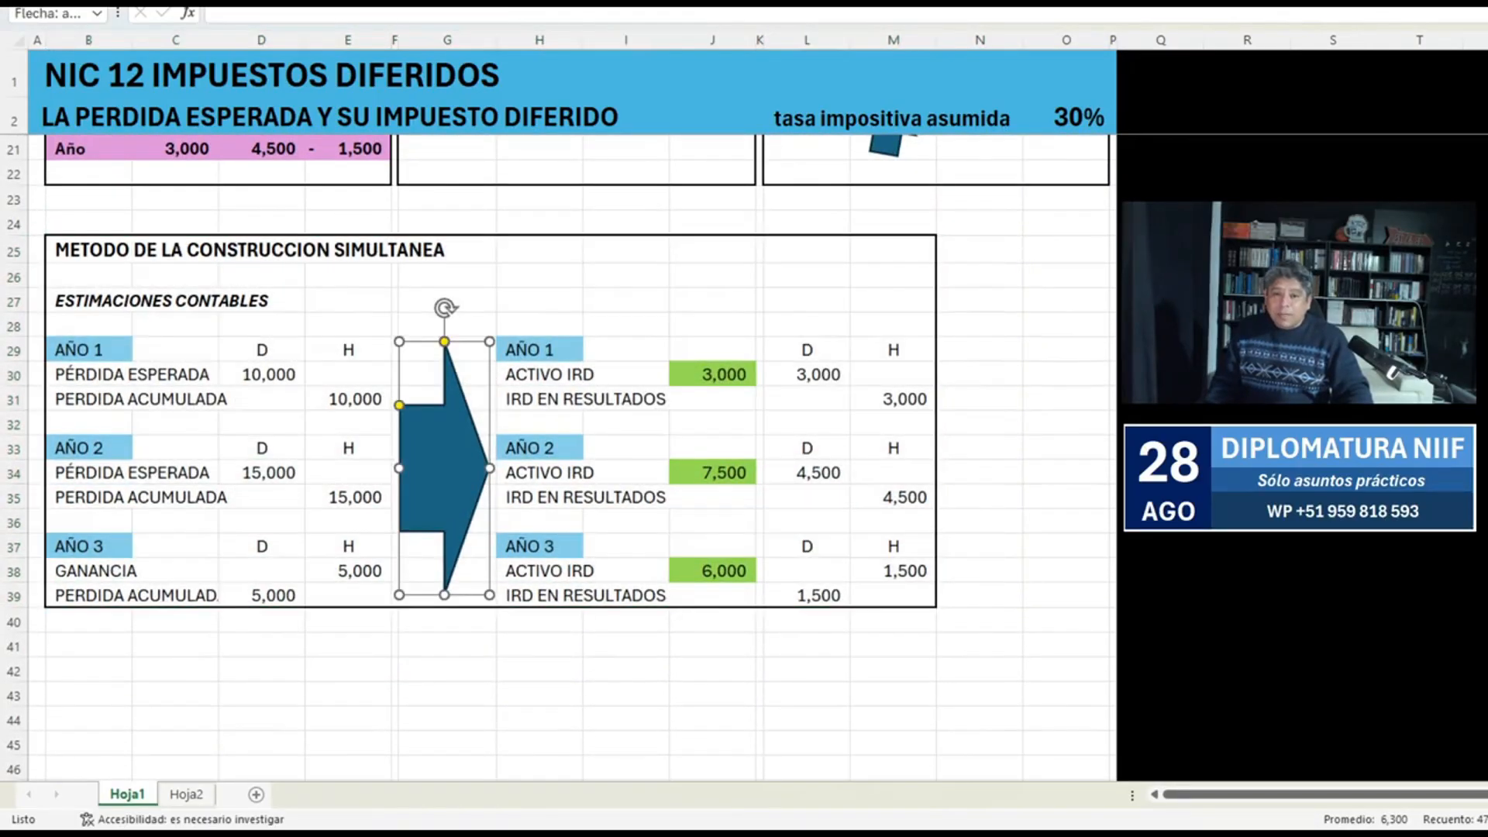
pyautogui.moveTo(444, 595); pyautogui.dragTo(444, 473)
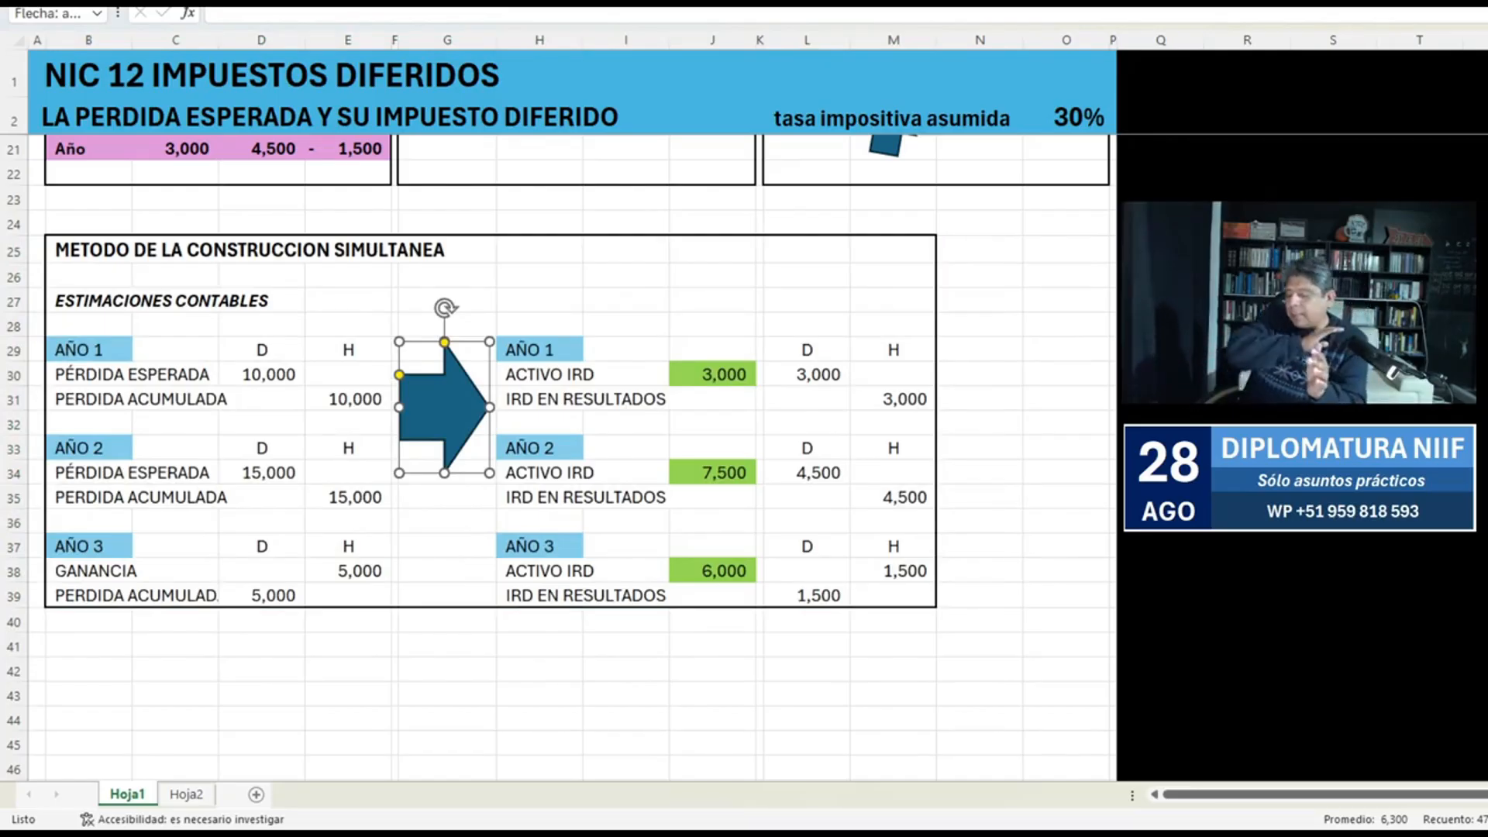
pyautogui.press('Delete')
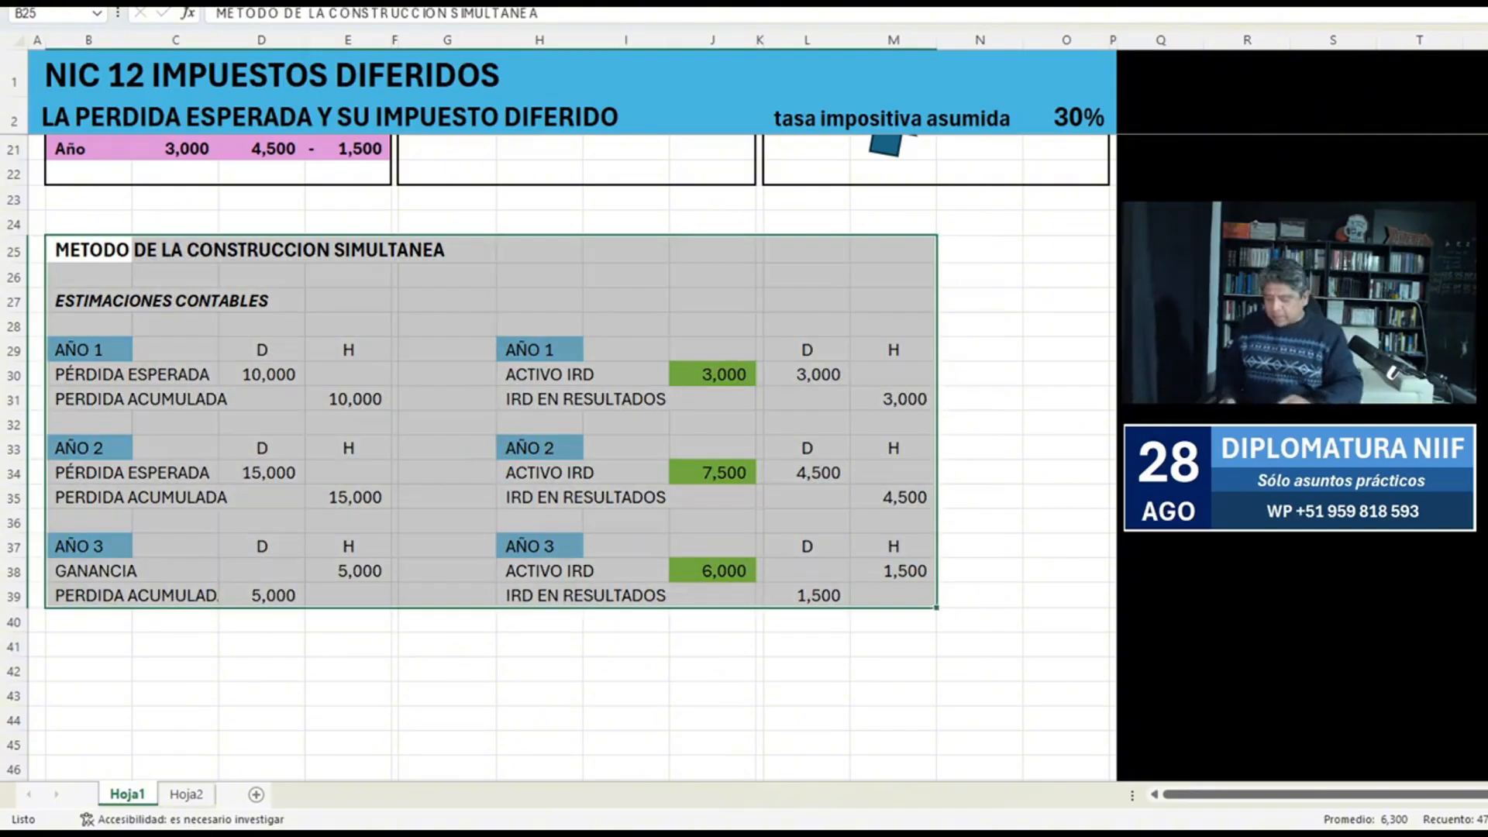
# Check the Año 2 Corriente tax in I15 of the tax reconciliation table.
pyautogui.scroll(6, 626, 443)
pyautogui.click(626, 443)
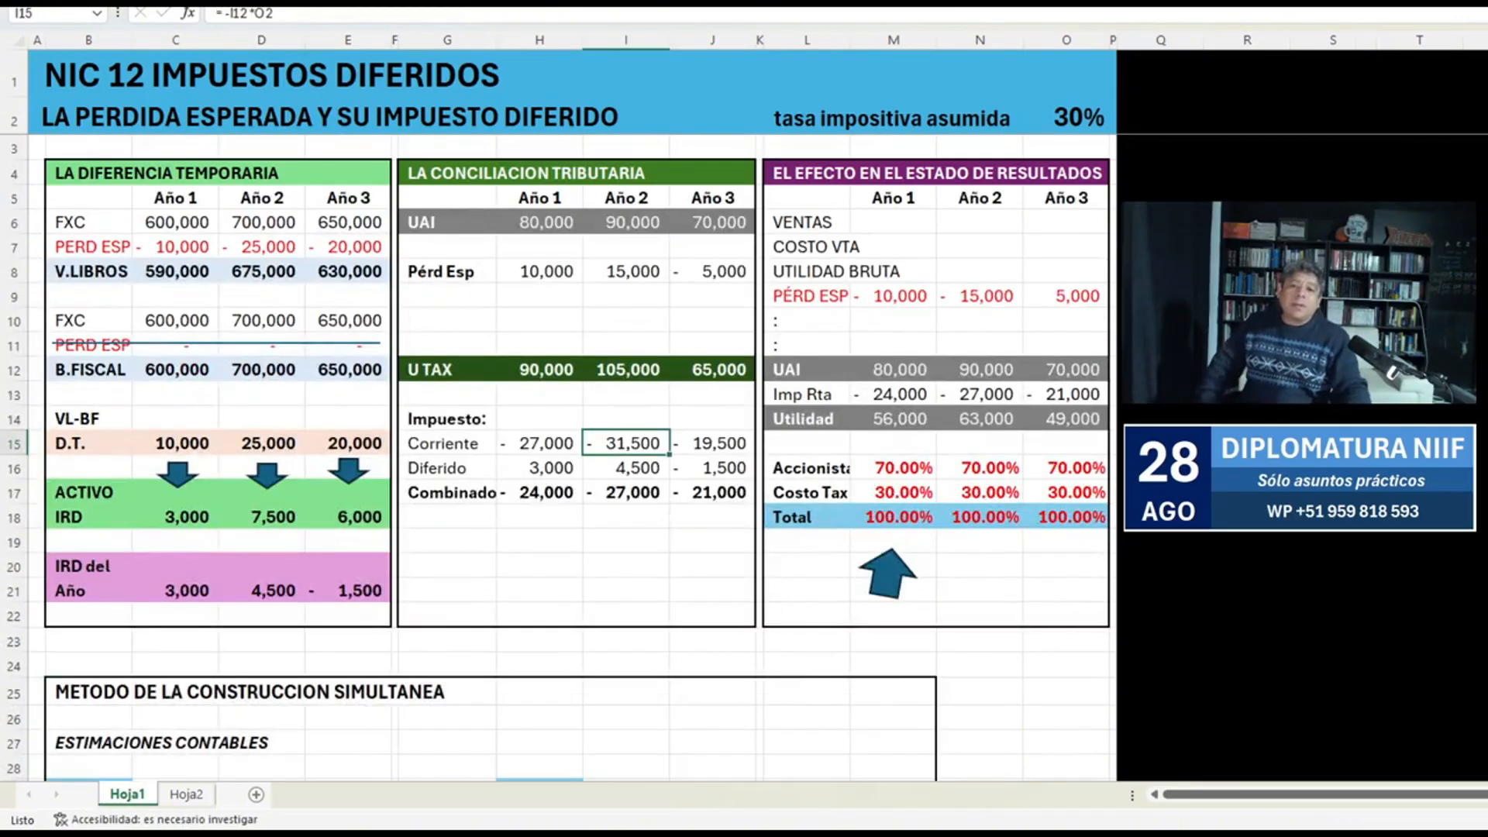